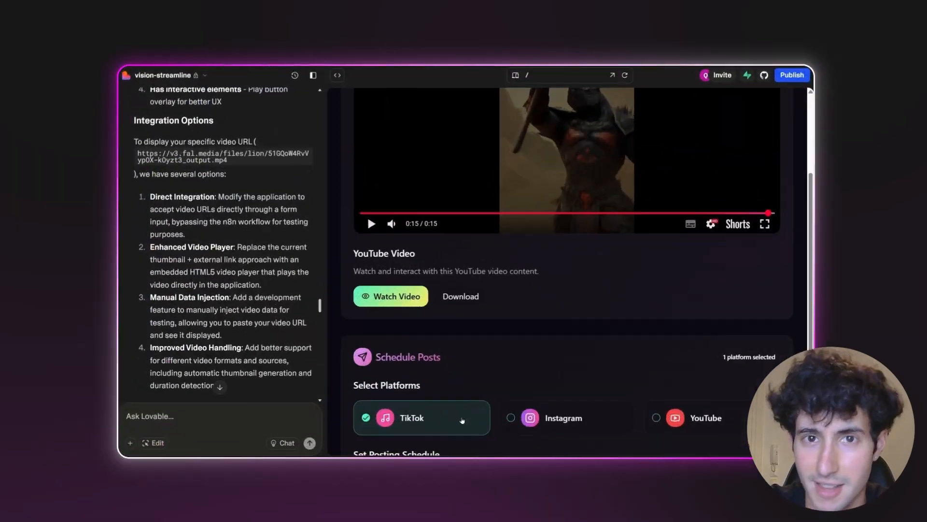
- Add Instagram and YouTube as posting platforms alongside TikTok
{"action": "scroll", "coordinate": [462, 421], "scroll_direction": "down", "scroll_amount": 3}
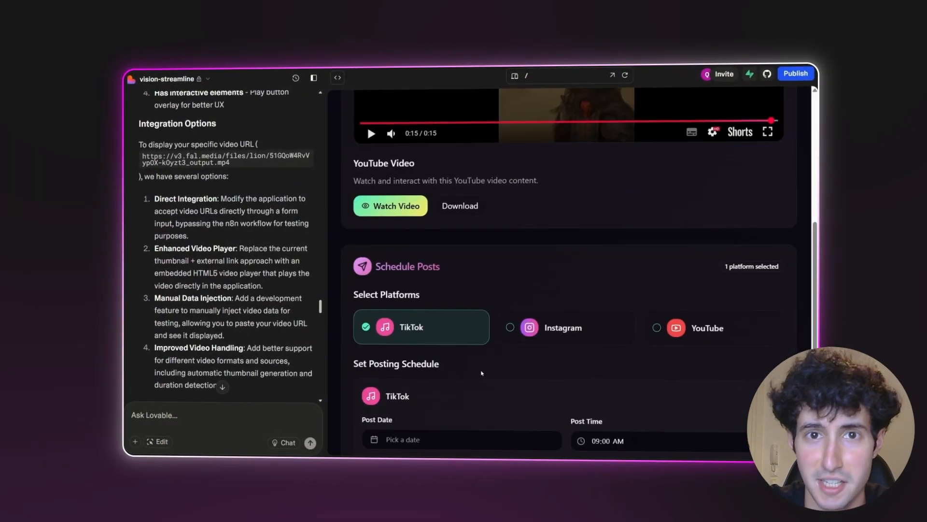
{"action": "left_click", "coordinate": [623, 284]}
{"action": "left_click", "coordinate": [655, 283]}
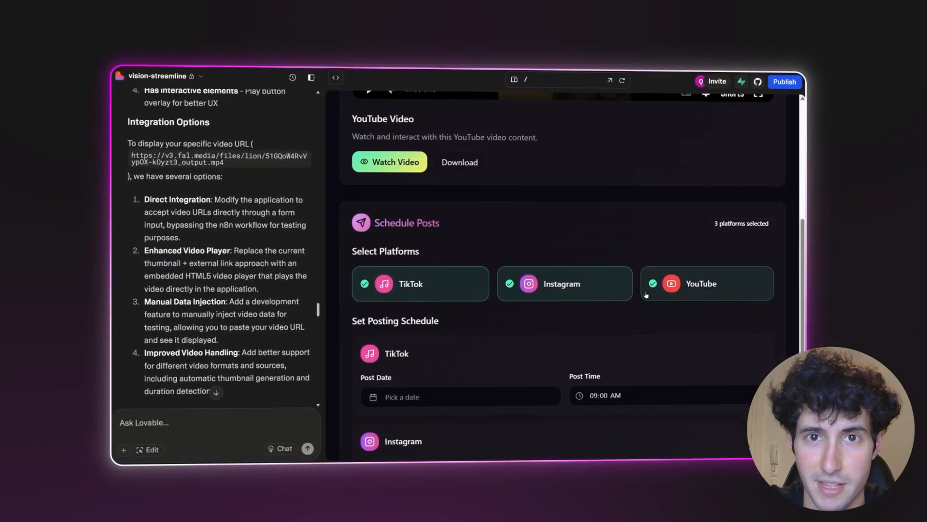
{"action": "scroll", "coordinate": [531, 314], "scroll_direction": "down", "scroll_amount": 1}
- Schedule the TikTok post for August 11th at 10:00 AM, submit the posts, and run the workflow
{"action": "left_click", "coordinate": [411, 365]}
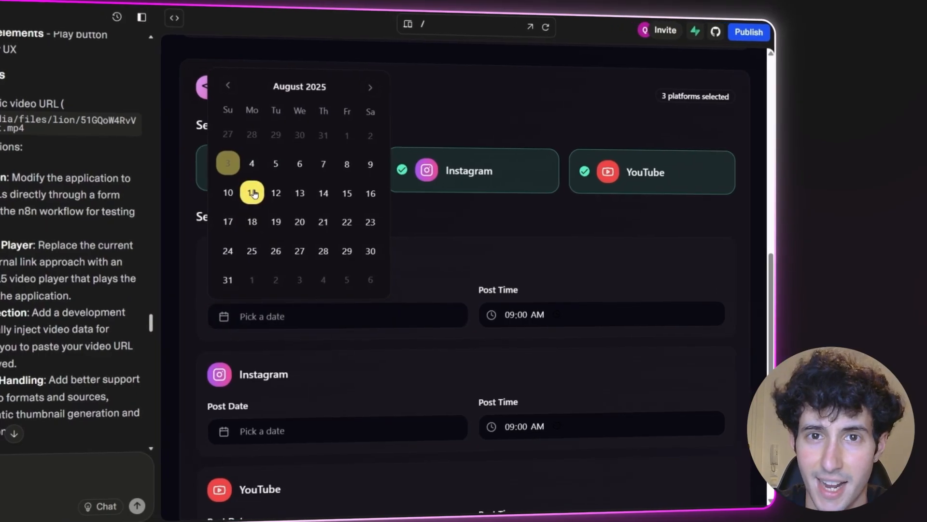
{"action": "left_click", "coordinate": [256, 192]}
{"action": "left_click", "coordinate": [519, 315]}
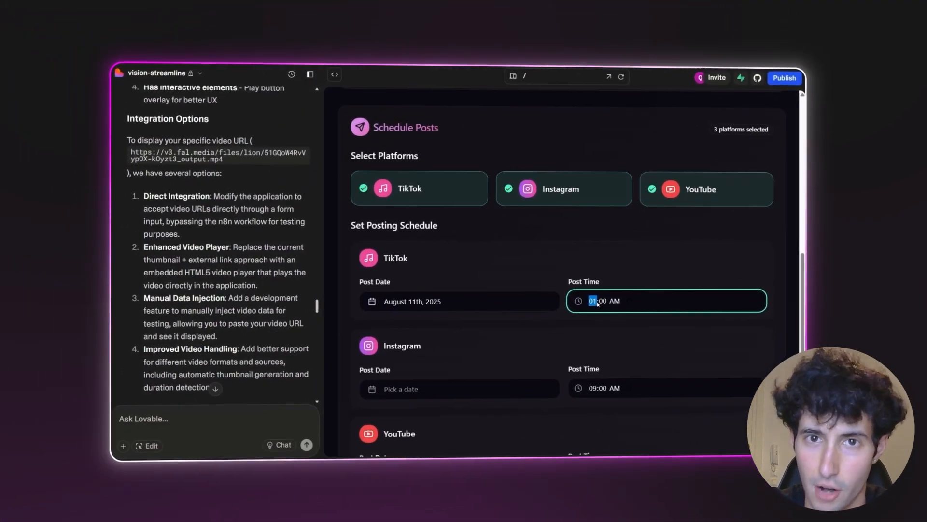
{"action": "type", "text": "10"}
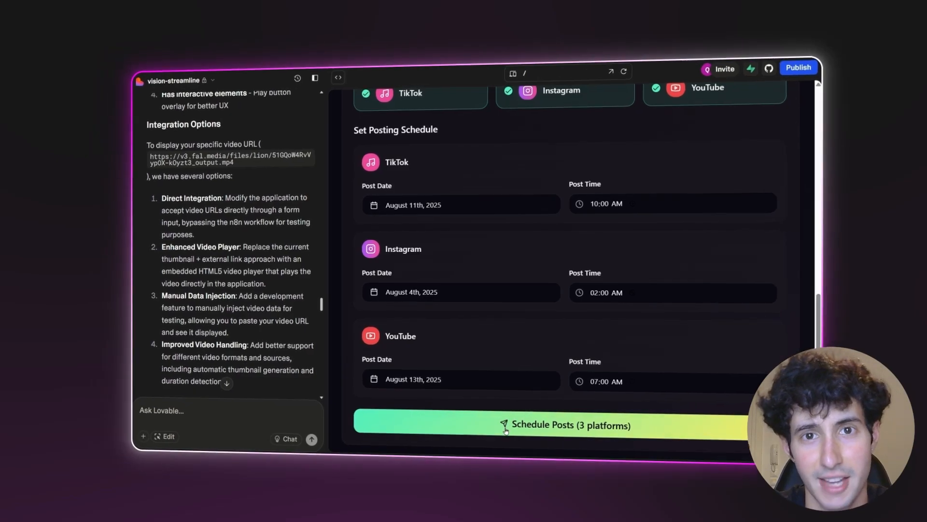
{"action": "left_click", "coordinate": [506, 430]}
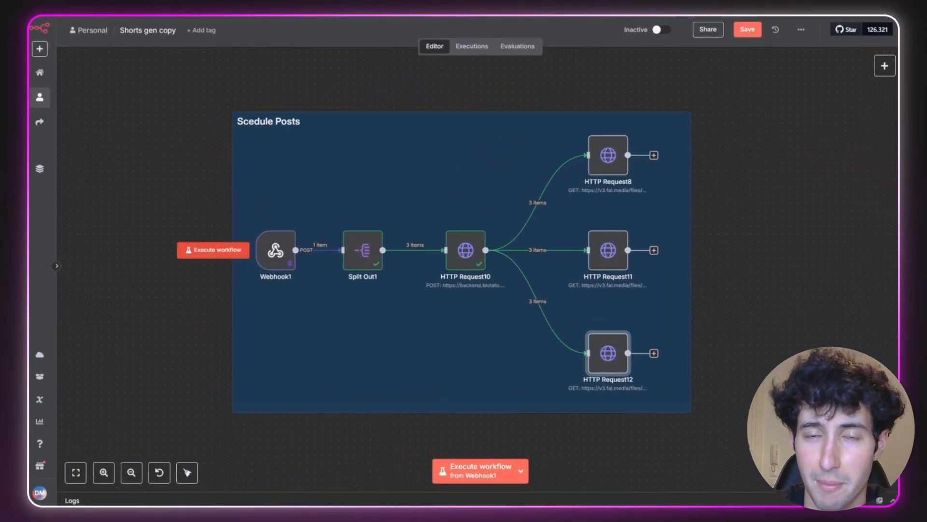
{"action": "left_click", "coordinate": [264, 253]}
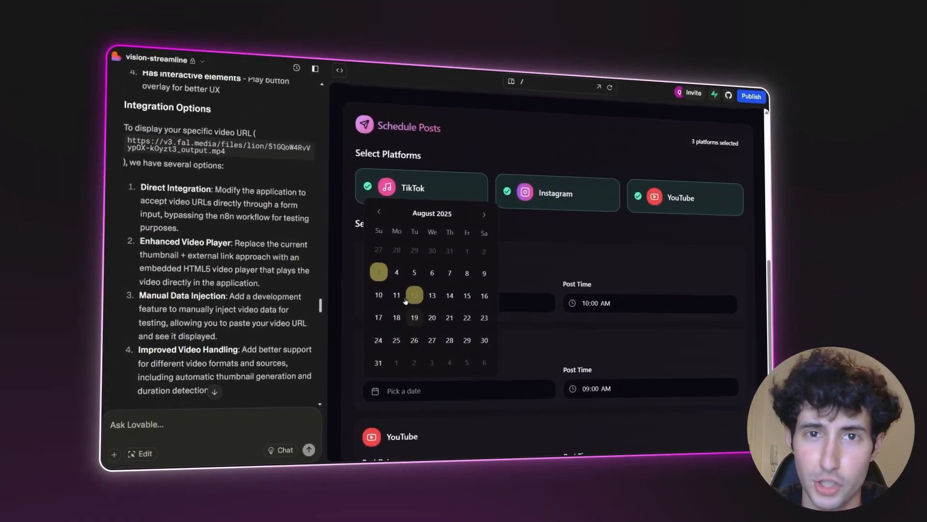
{"action": "left_click", "coordinate": [393, 258]}
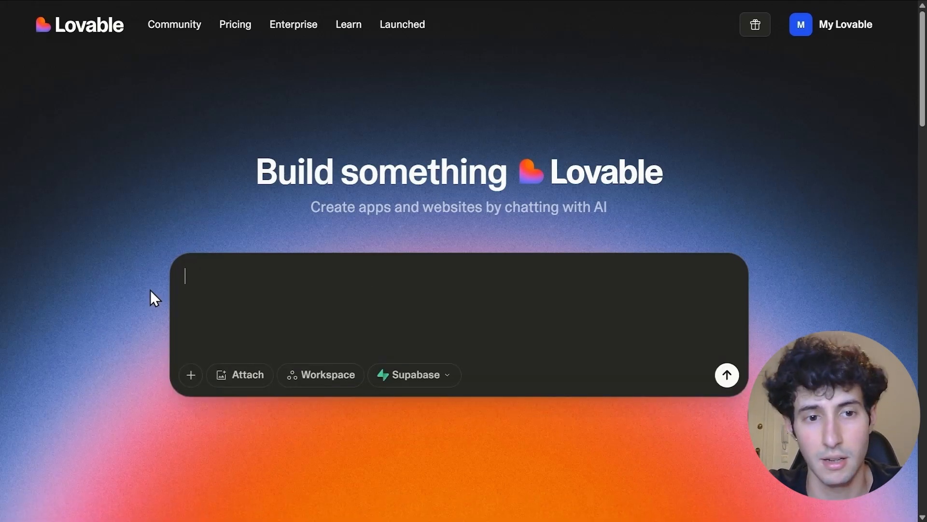
- Paste the video-idea app prompt into Lovable and copy the UX Planet reference design image
{"action": "type", "text": "Create me an app that has a box in which I can insert and idea I have about a video and then this app will send this idea over to a webhook url I will give you where I will create this video in n8n.  So don't do any of the backend functions, I will do all of them within n8n. Just focus on building a nice looking front end UI.  The design should look lean, modern and have nice modern colors. Just like this:"}
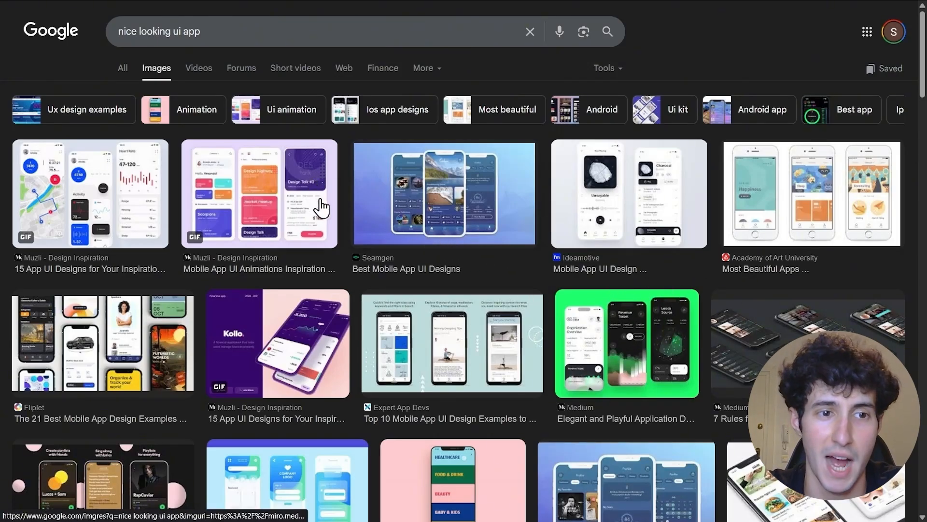
{"action": "scroll", "coordinate": [321, 202], "scroll_direction": "down", "scroll_amount": 3}
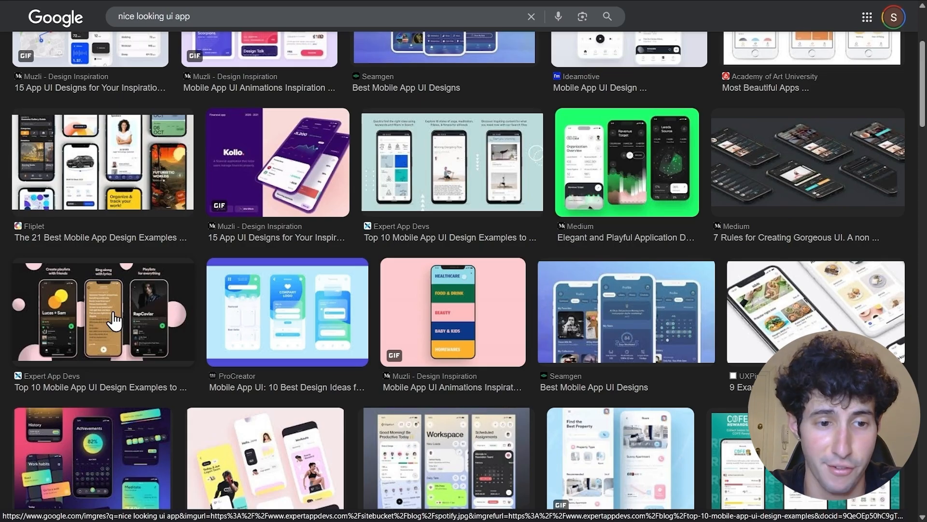
{"action": "scroll", "coordinate": [103, 338], "scroll_direction": "down", "scroll_amount": 1}
{"action": "left_click", "coordinate": [101, 402]}
{"action": "right_click", "coordinate": [723, 331]}
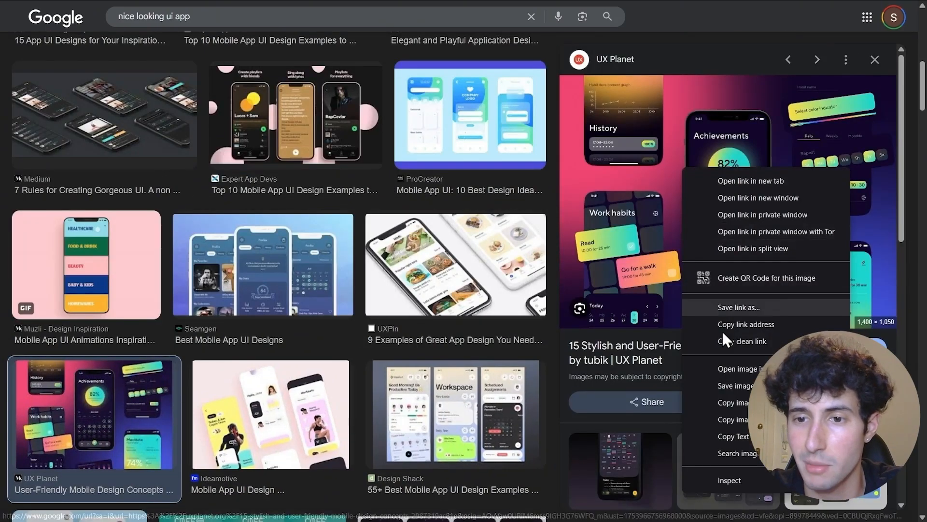
{"action": "left_click", "coordinate": [735, 386]}
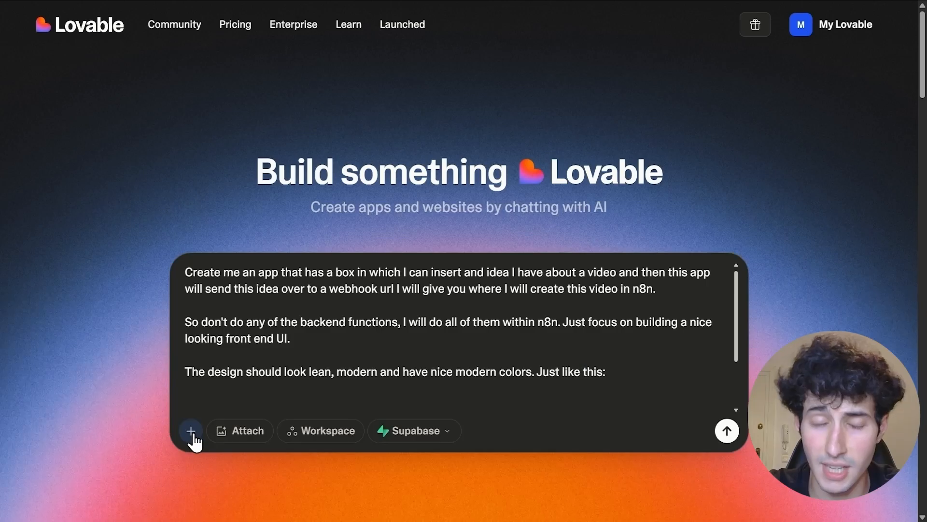
- Paste the copied design image into the Lovable prompt and submit it
{"action": "key", "text": "ctrl+v"}
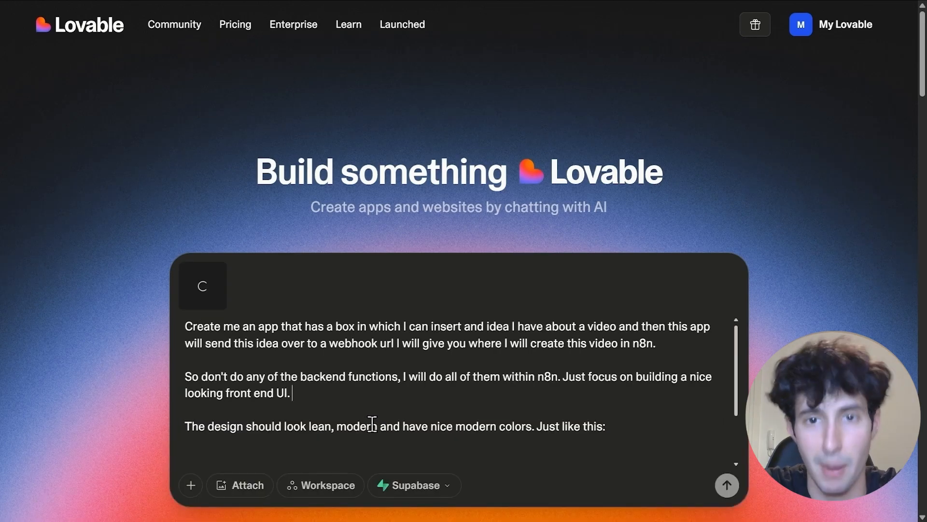
{"action": "left_click", "coordinate": [724, 487]}
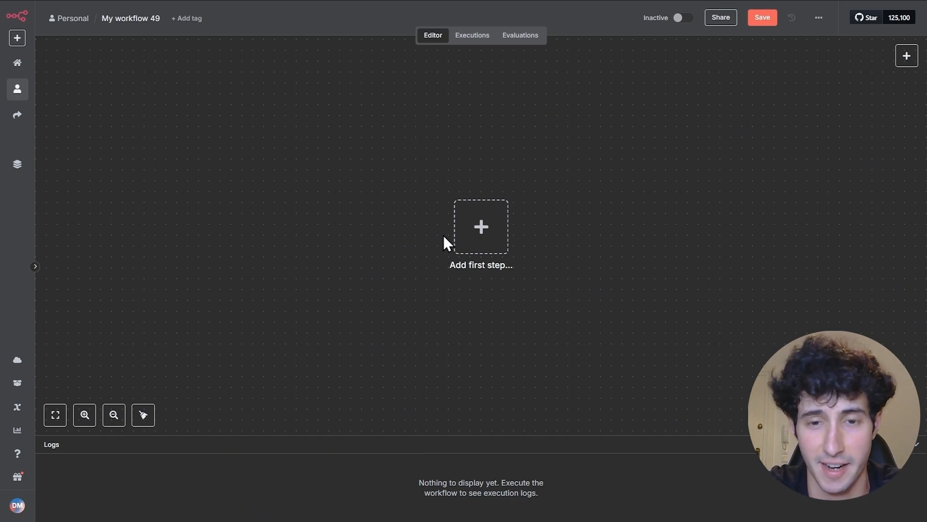
- Add a Webhook trigger as the workflow's first step with its HTTP method set to POST
{"action": "left_click", "coordinate": [479, 236]}
{"action": "type", "text": "webh"}
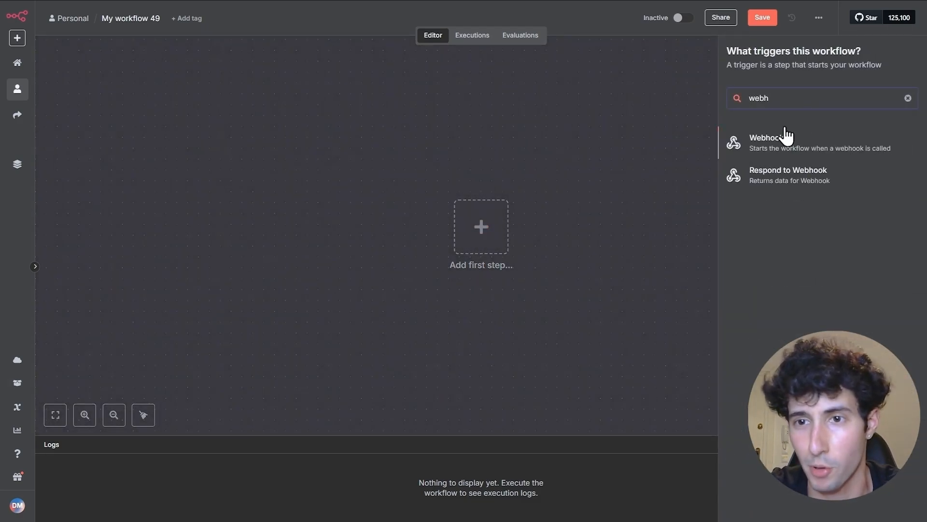
{"action": "left_click", "coordinate": [799, 152]}
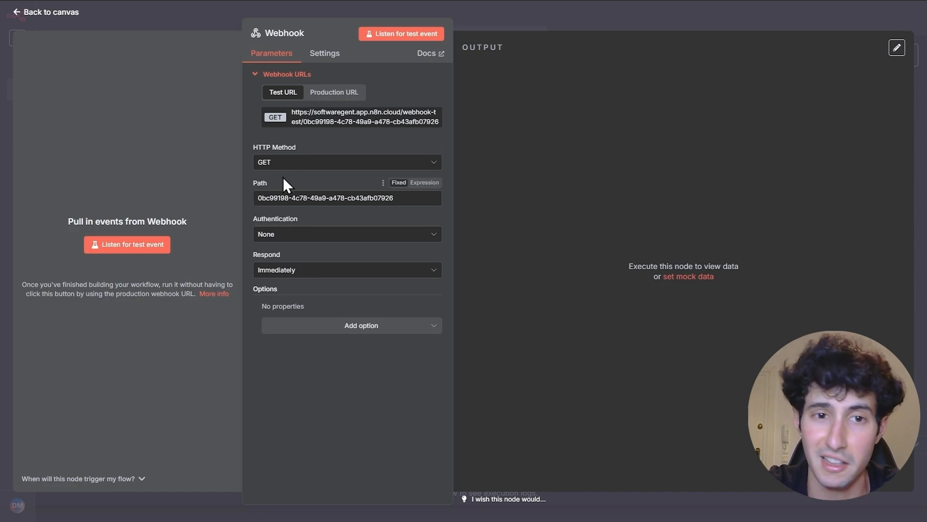
{"action": "left_click", "coordinate": [266, 163]}
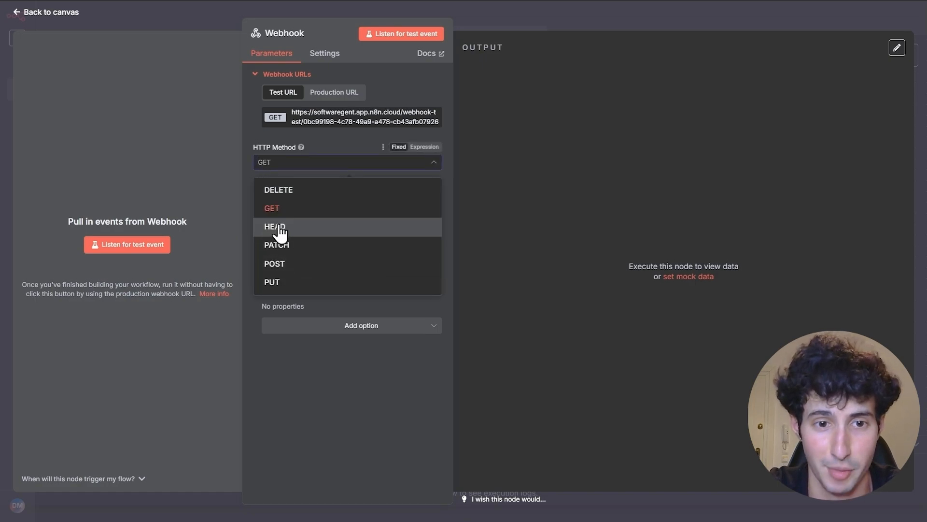
{"action": "left_click", "coordinate": [273, 265]}
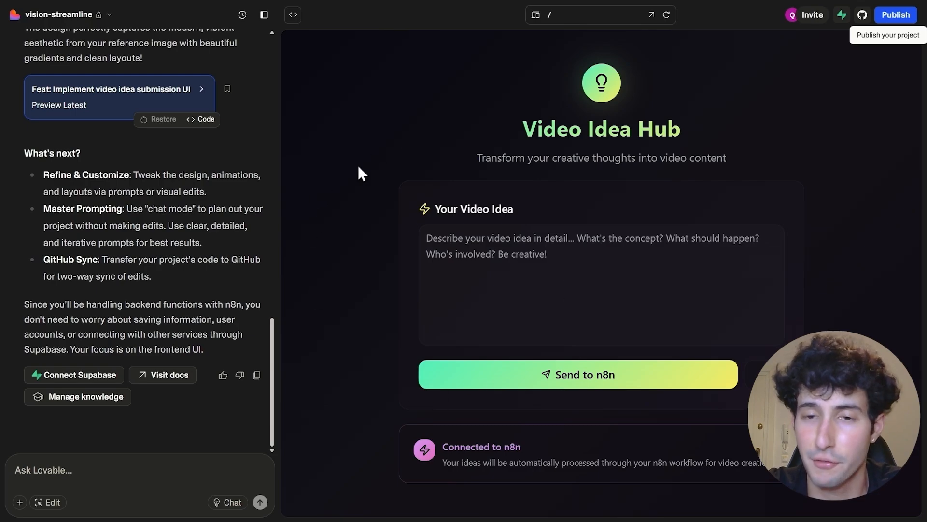
- Ask Lovable to send the app's video ideas to the pasted n8n webhook test URL
{"action": "left_click", "coordinate": [469, 248]}
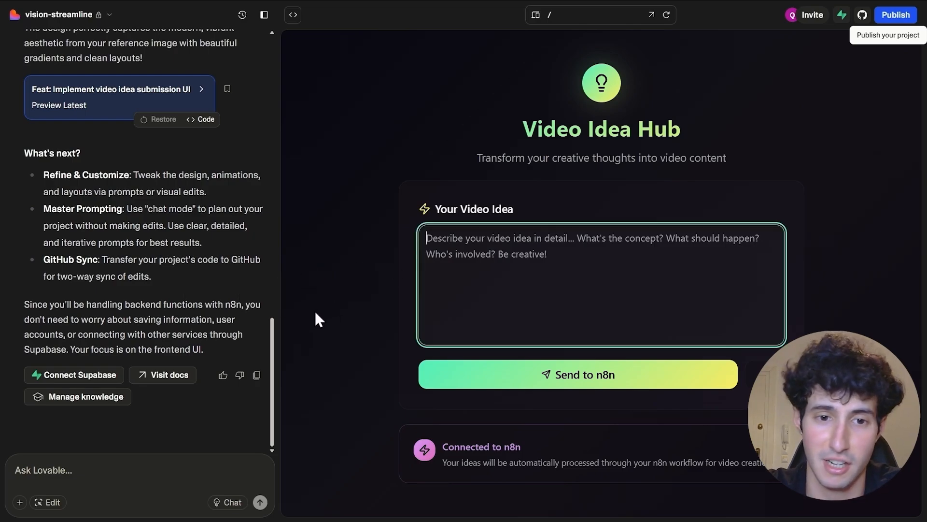
{"action": "left_click", "coordinate": [92, 476]}
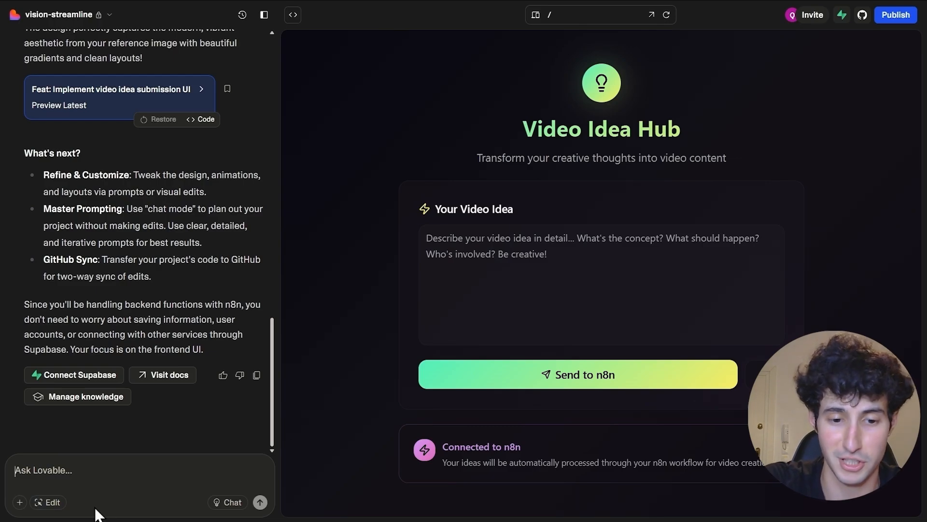
{"action": "type", "text": "This is the webhook URL, send over the anything I input in the chat to this link:"}
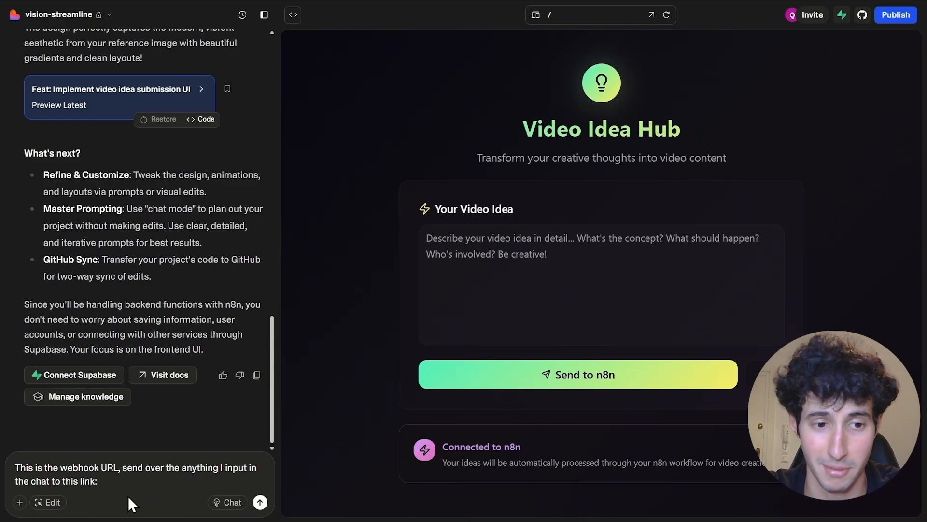
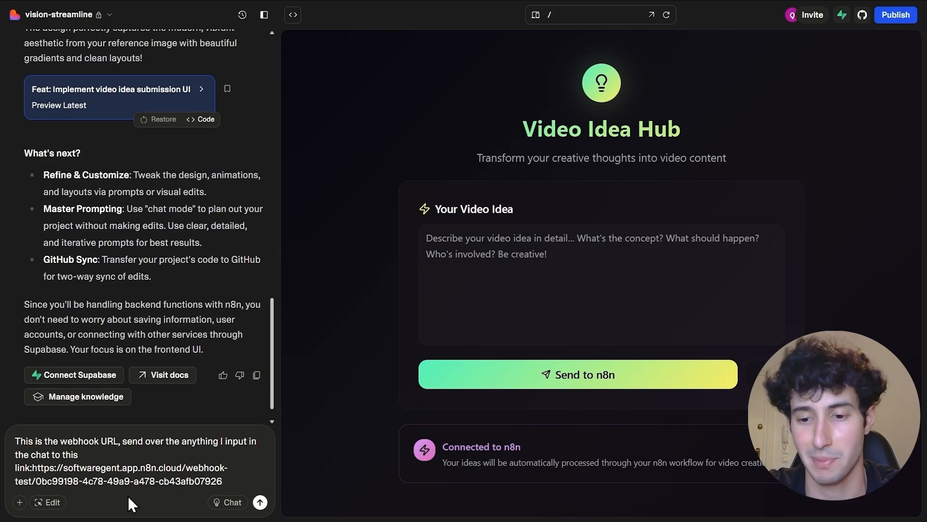
{"action": "key", "text": "Return"}
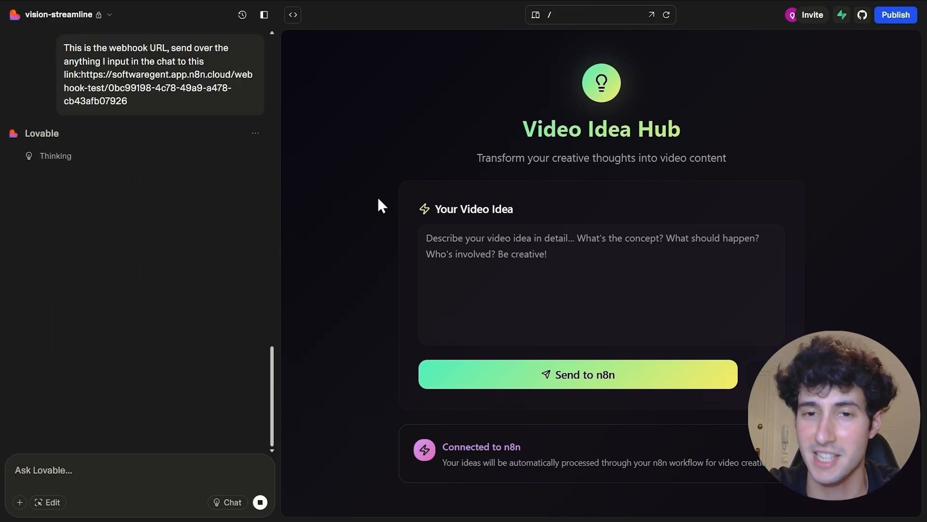
- Enter '3 Animals Warriors' as the video idea in the app
{"action": "left_click", "coordinate": [468, 268]}
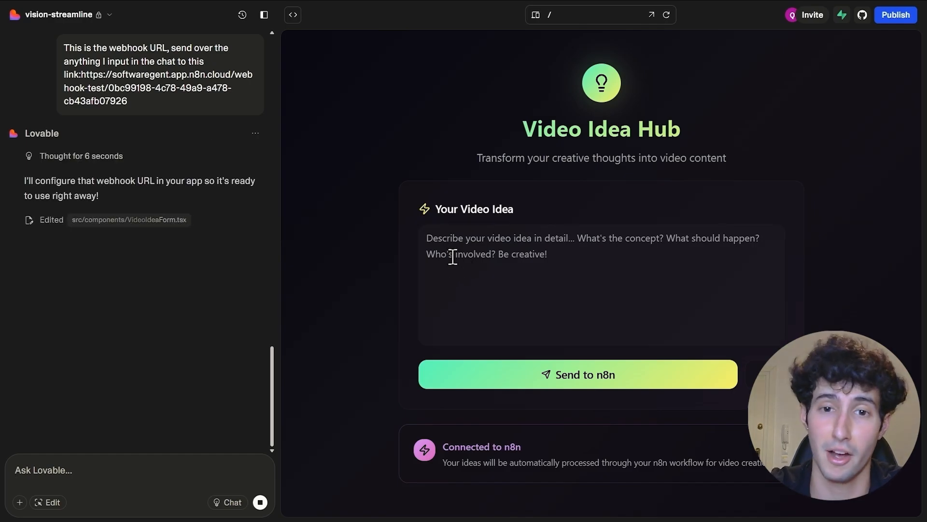
{"action": "left_click", "coordinate": [453, 257]}
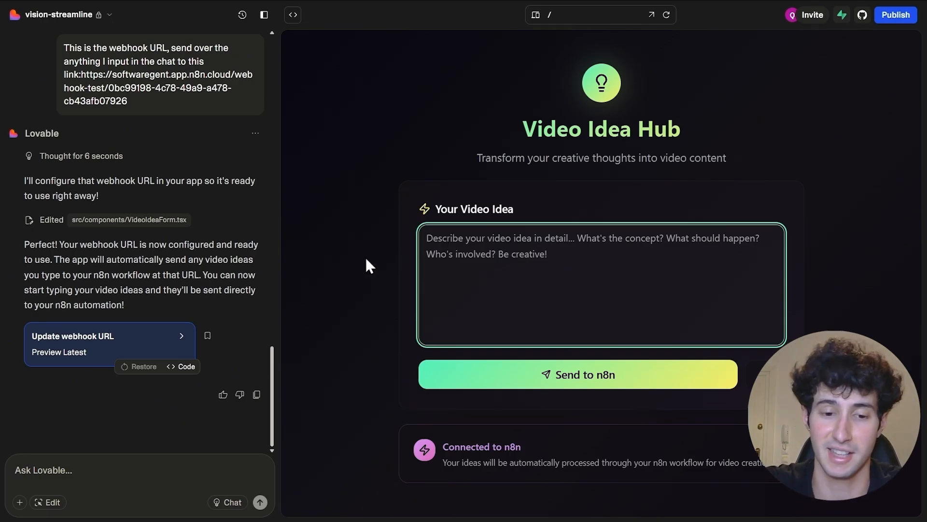
{"action": "type", "text": "3 Animals Warriors"}
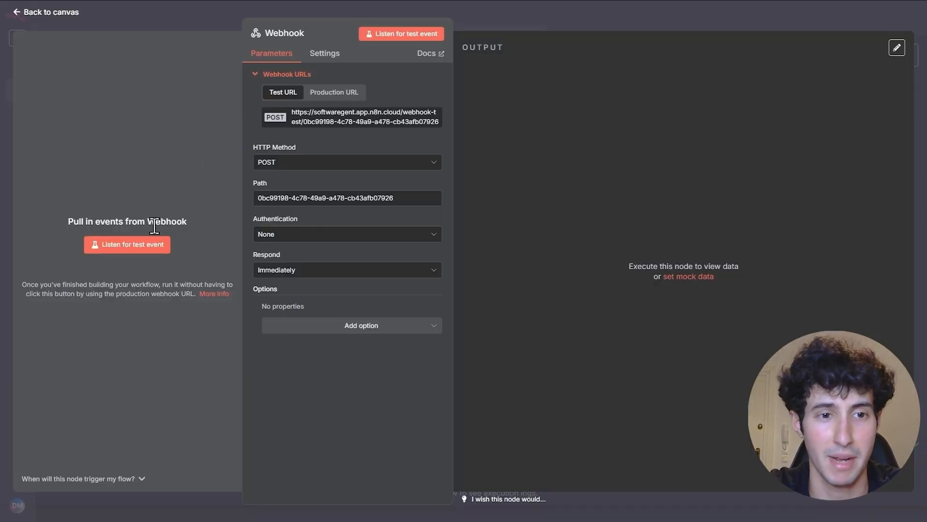
- Start listening for a test event on the Webhook node
{"action": "left_click", "coordinate": [114, 251]}
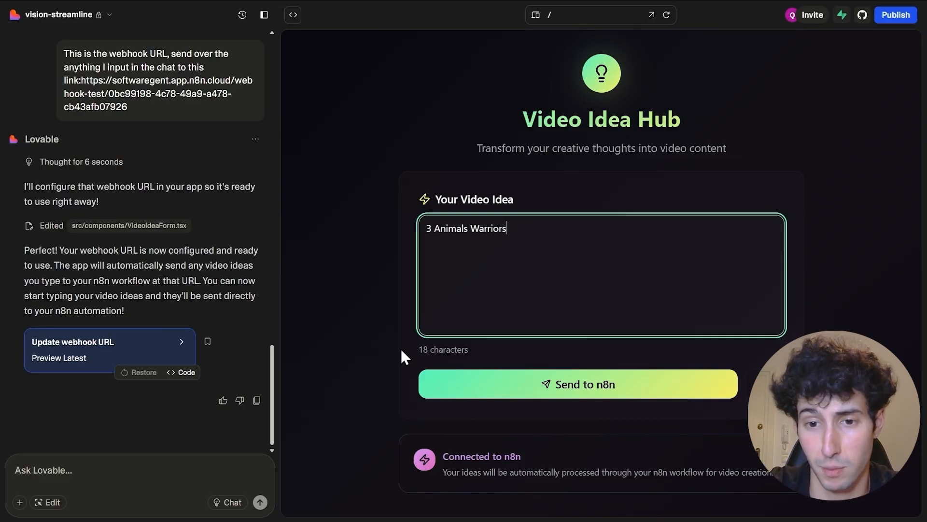
- Send the '3 Animals Warriors' idea from the app to n8n with Send to n8n
{"action": "left_click", "coordinate": [545, 393]}
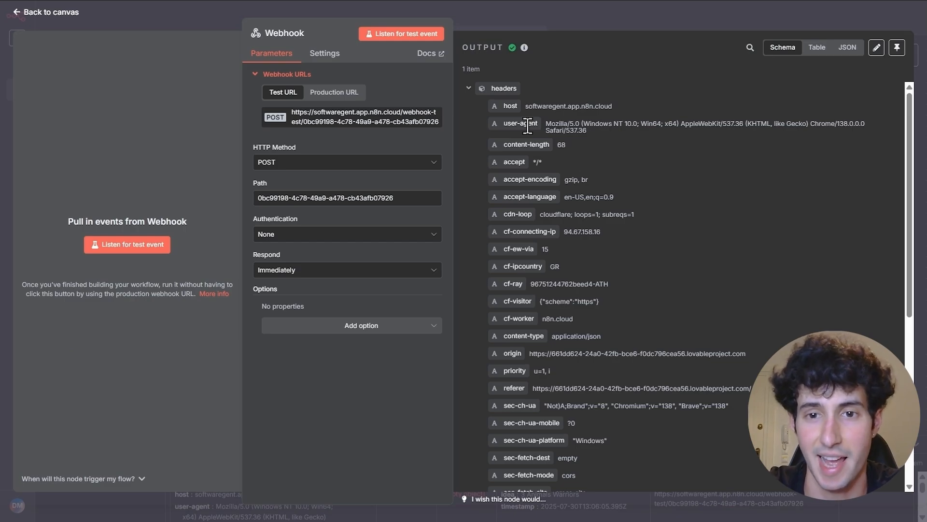
- Pin the Webhook's received '3 Animals Warriors' output data and return to the canvas
{"action": "scroll", "coordinate": [527, 126], "scroll_direction": "down", "scroll_amount": 6}
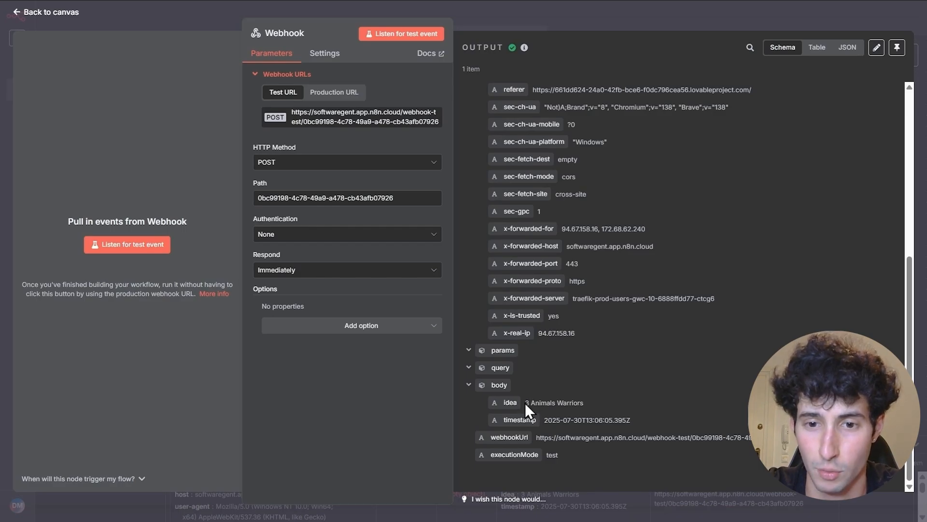
{"action": "left_click_drag", "start_coordinate": [526, 402], "coordinate": [585, 404]}
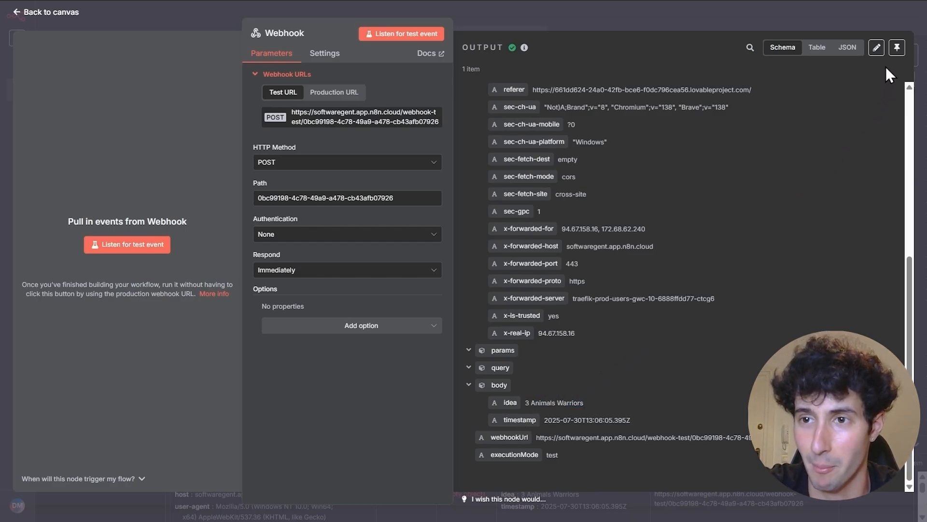
{"action": "left_click", "coordinate": [897, 48]}
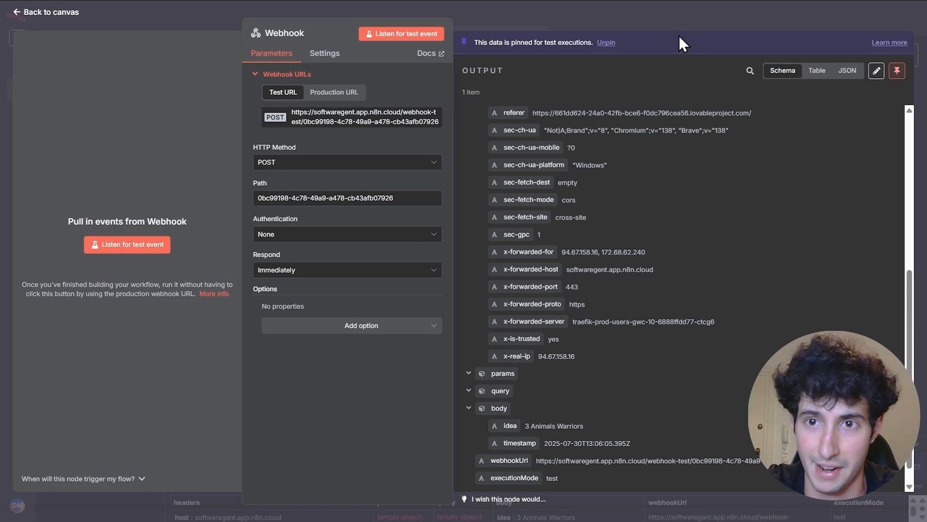
{"action": "left_click", "coordinate": [666, 24]}
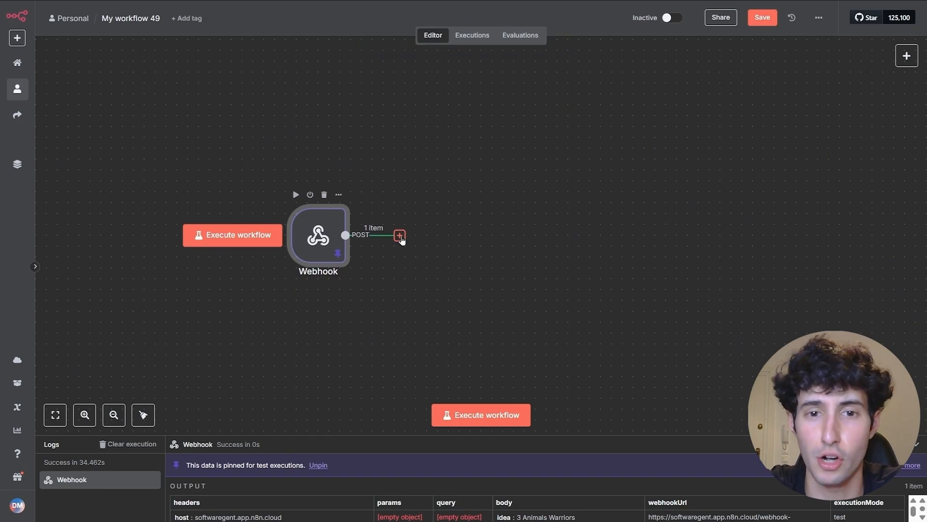
- Add an AI Agent node from the AI category right after the Webhook
{"action": "left_click", "coordinate": [399, 236]}
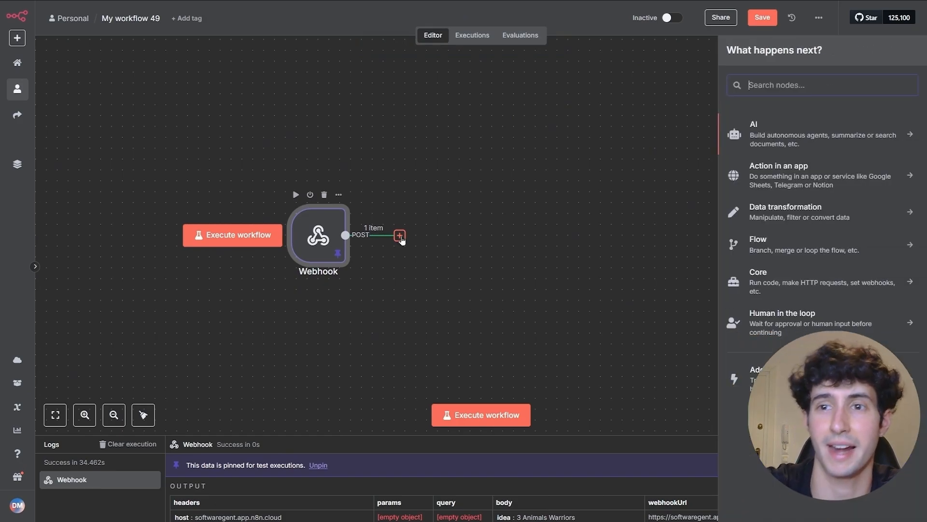
{"action": "left_click", "coordinate": [767, 141]}
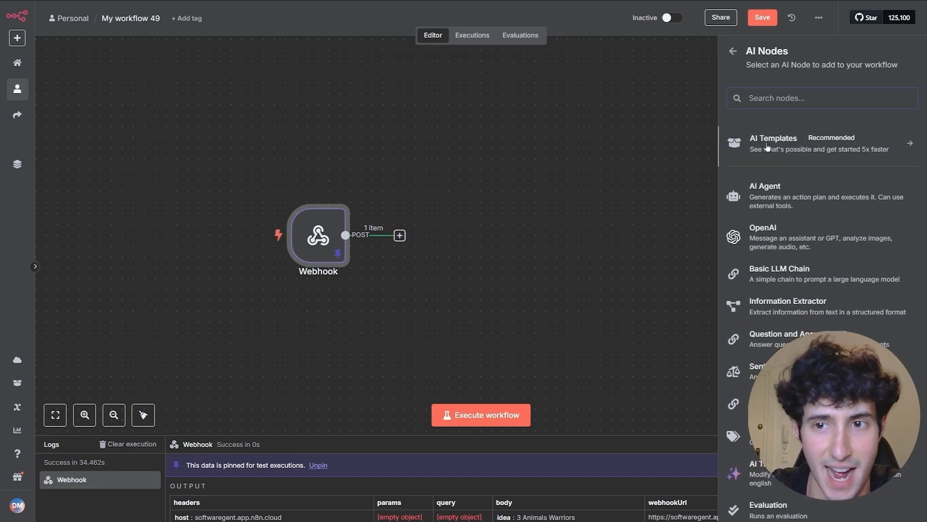
{"action": "left_click", "coordinate": [772, 185]}
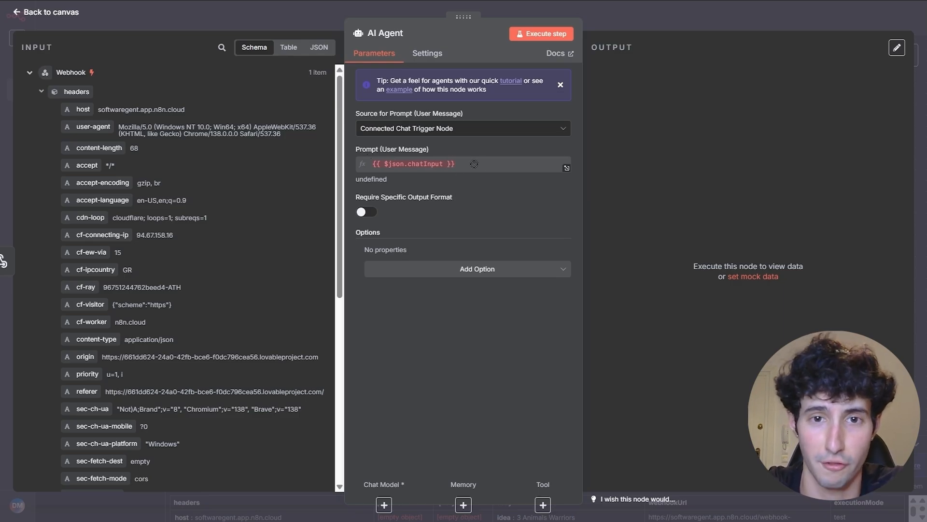
- Define the agent prompt below as 'My idea:{{ $json.body.idea }}' using the webhook's idea field
{"action": "left_click", "coordinate": [431, 130]}
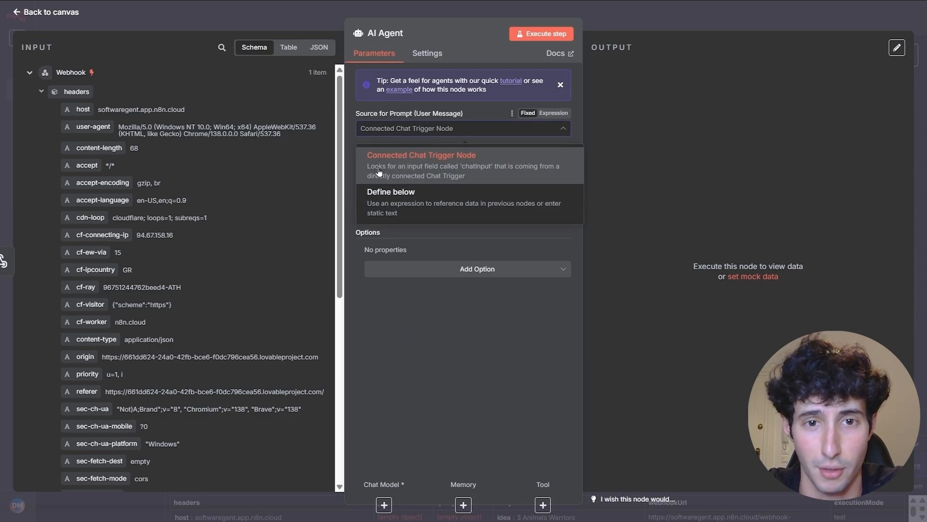
{"action": "left_click", "coordinate": [404, 203]}
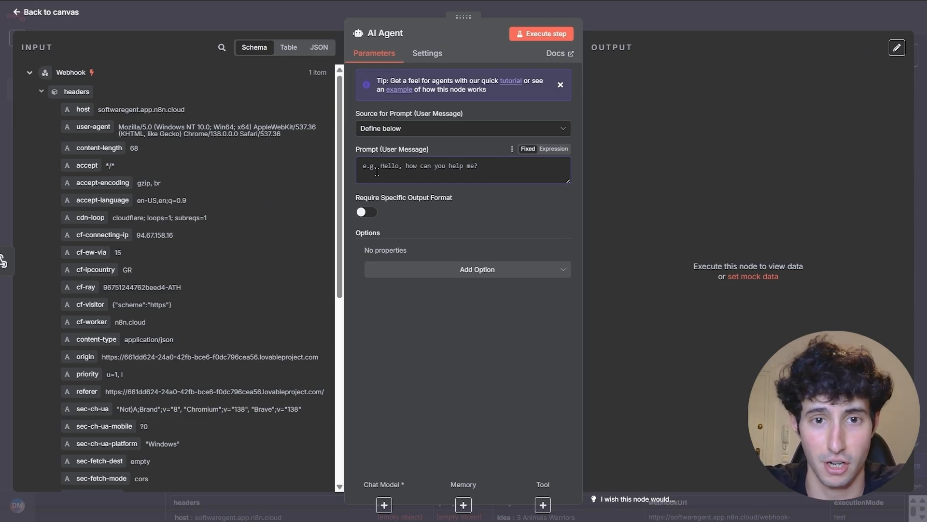
{"action": "type", "text": "My idea:"}
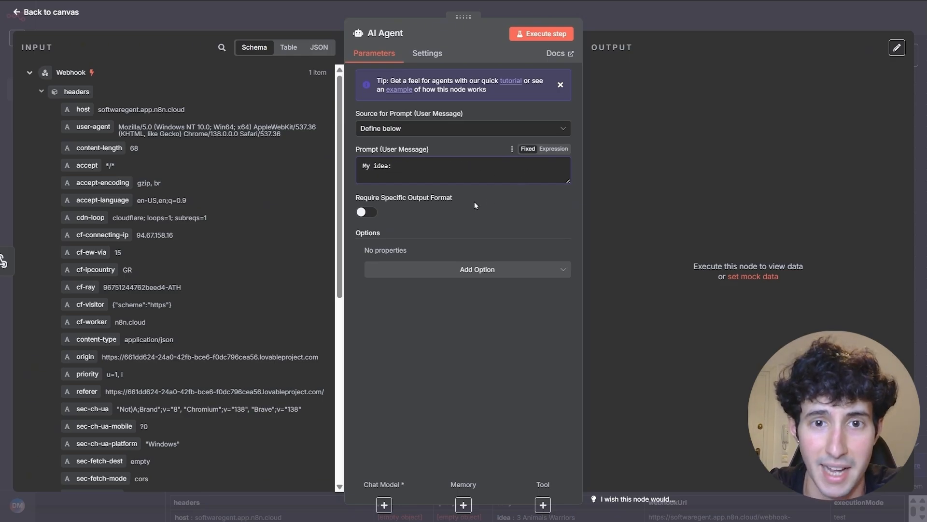
{"action": "left_click", "coordinate": [553, 150]}
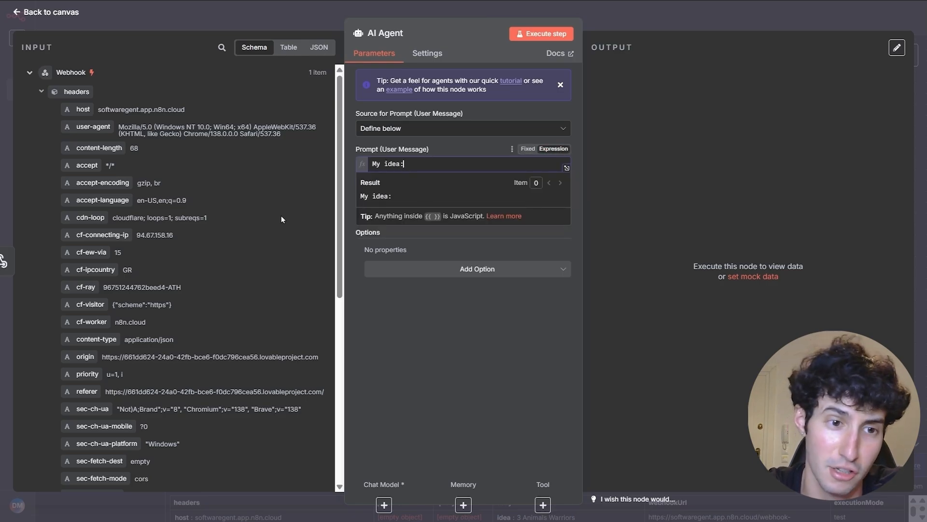
{"action": "scroll", "coordinate": [292, 214], "scroll_direction": "down", "scroll_amount": 3}
{"action": "scroll", "coordinate": [291, 217], "scroll_direction": "down", "scroll_amount": 4}
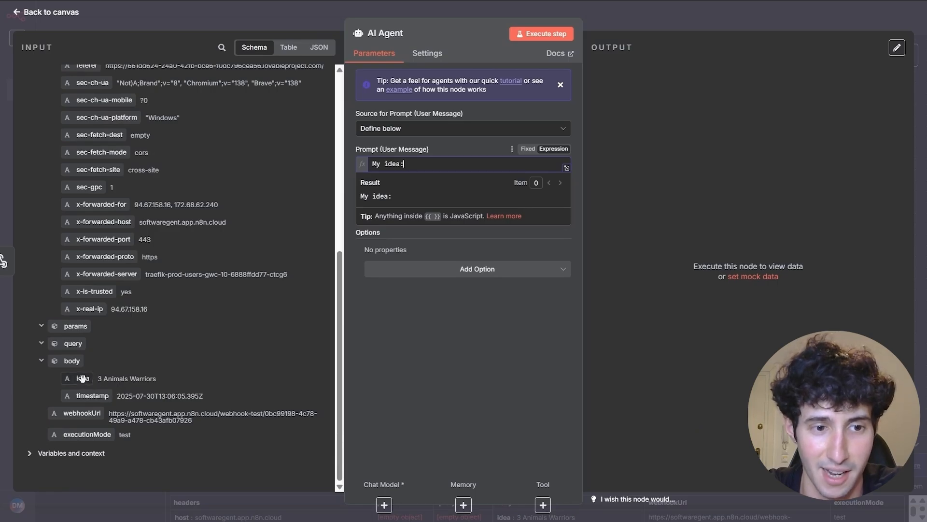
{"action": "left_click_drag", "start_coordinate": [78, 378], "coordinate": [408, 164]}
{"action": "left_click", "coordinate": [351, 192]}
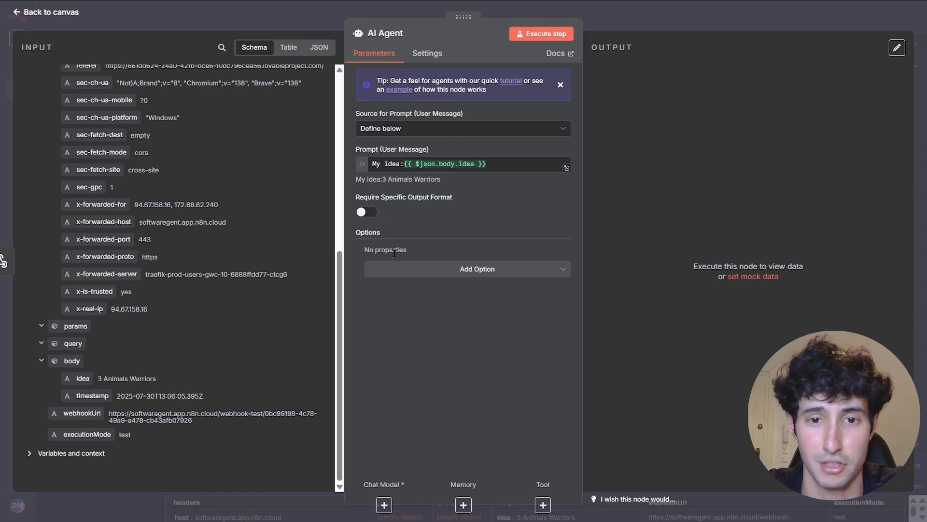
{"action": "left_click", "coordinate": [432, 272]}
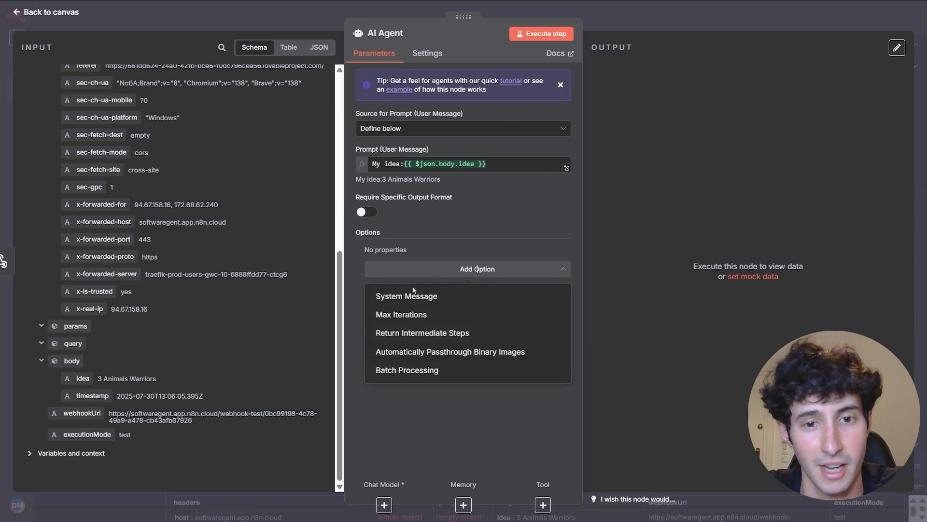
- Add a System Message to the AI Agent, replacing the default text with the pasted prompt as an expression
{"action": "left_click", "coordinate": [410, 300]}
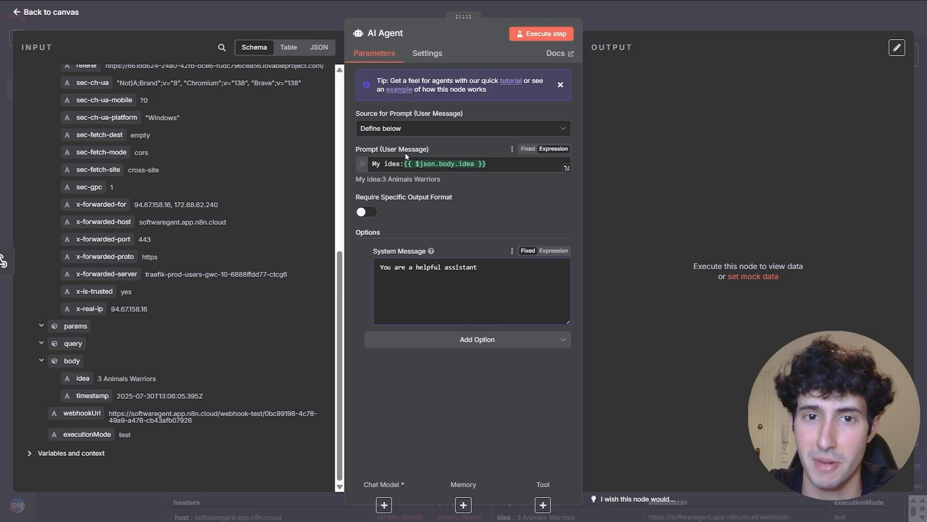
{"action": "left_click", "coordinate": [499, 164]}
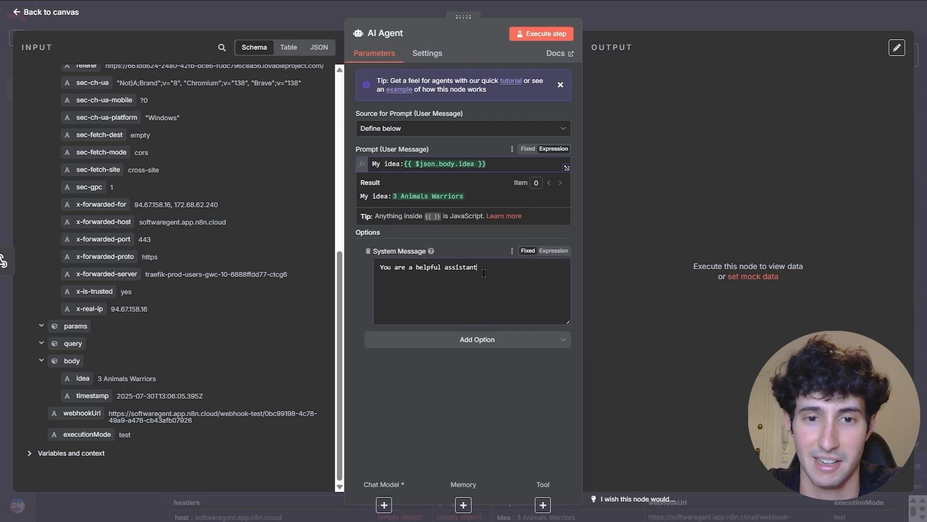
{"action": "left_click_drag", "start_coordinate": [478, 269], "coordinate": [371, 268]}
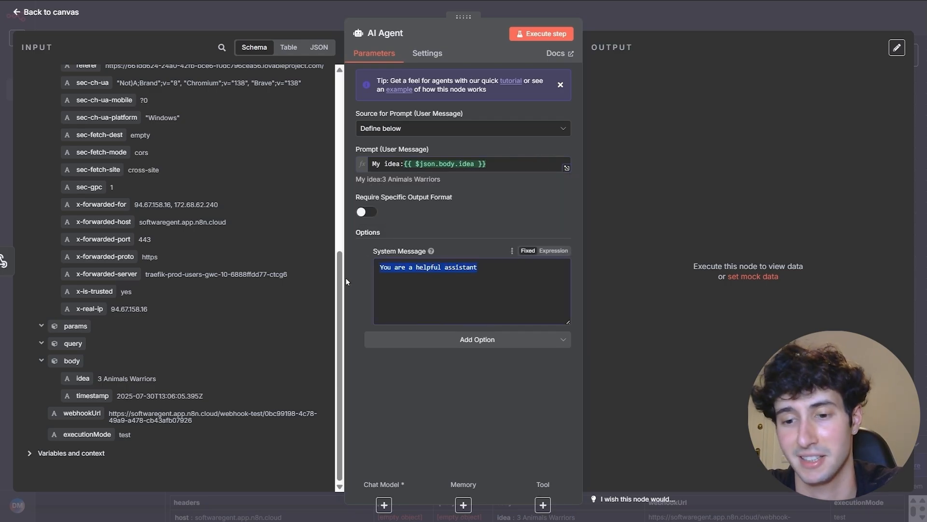
{"action": "key", "text": "BackSpace"}
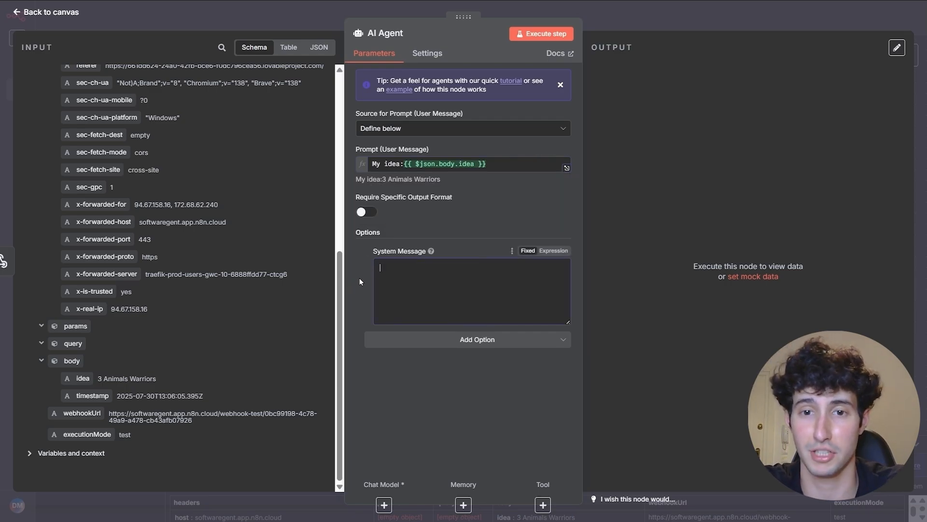
{"action": "left_click", "coordinate": [556, 251]}
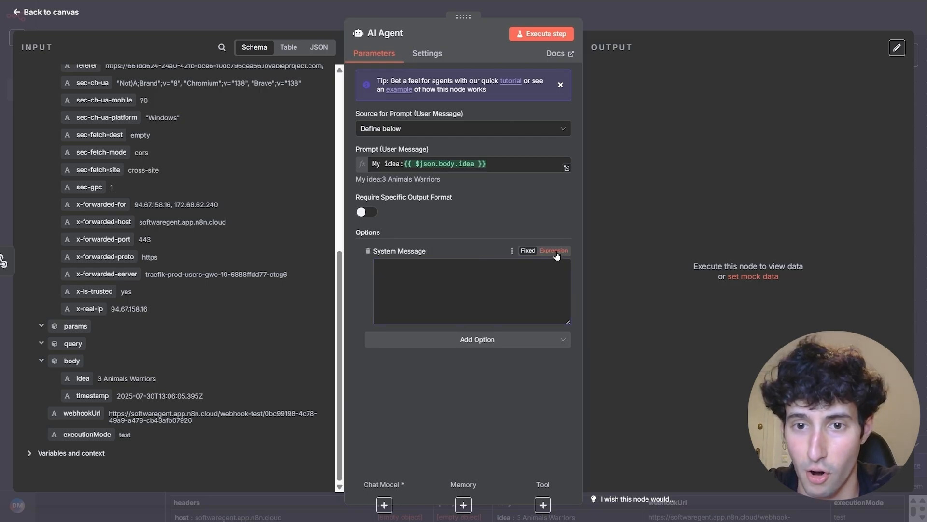
{"action": "left_click", "coordinate": [566, 269]}
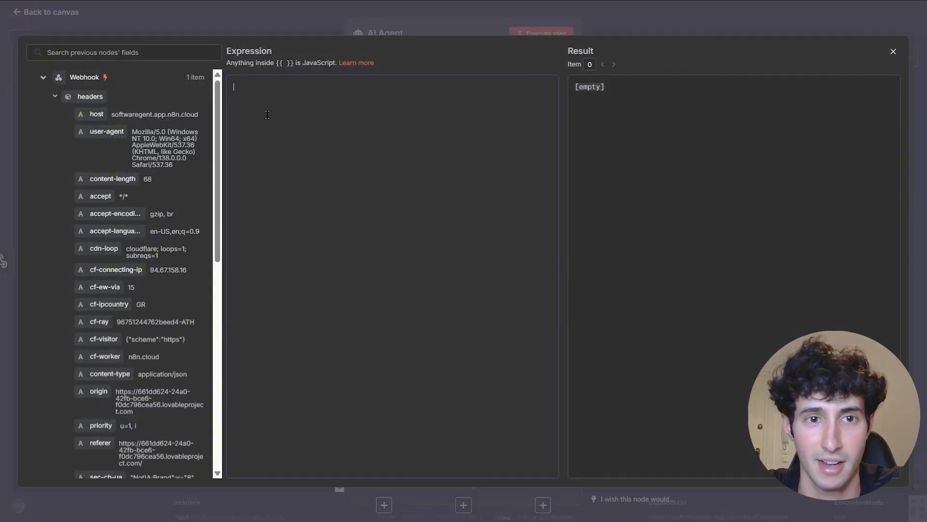
{"action": "type", "text": "You are an AI content generator for short-form videos (YouTube Shorts, TikTok, Instagram Reels). Your task: Generate a structured JSON output describing exactly 3 different warrior animals, each in its own scene.  Rules: 1. Each scene must feature a different warrior animal species. 2. Each animal must have:    - Distinct armor style (materials, colors, design)    - Distinct weapon(s)    - A unique environment (city, mountain, desert, jungle, alien planet, etc.) 3. Each scene must include:    - imagePrompt: Detailed image description for generating the scene visually (armor, environment, lighting, style).    - videoPrompt: Cinematic short-form video description for that scene (camera movements, transitions, pacing)."}
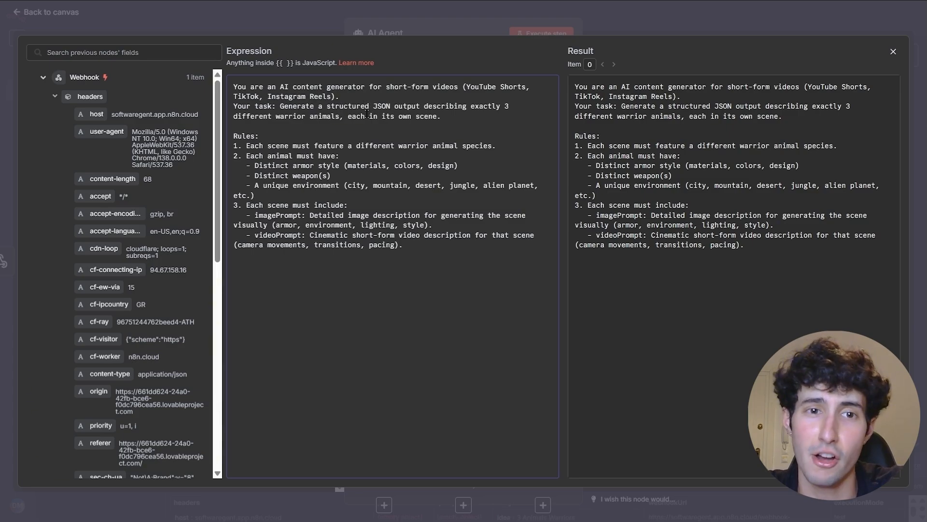
- Review the prompt's rules for each animal and the imagePrompt in the expanded editor, then close it
{"action": "left_click", "coordinate": [454, 119]}
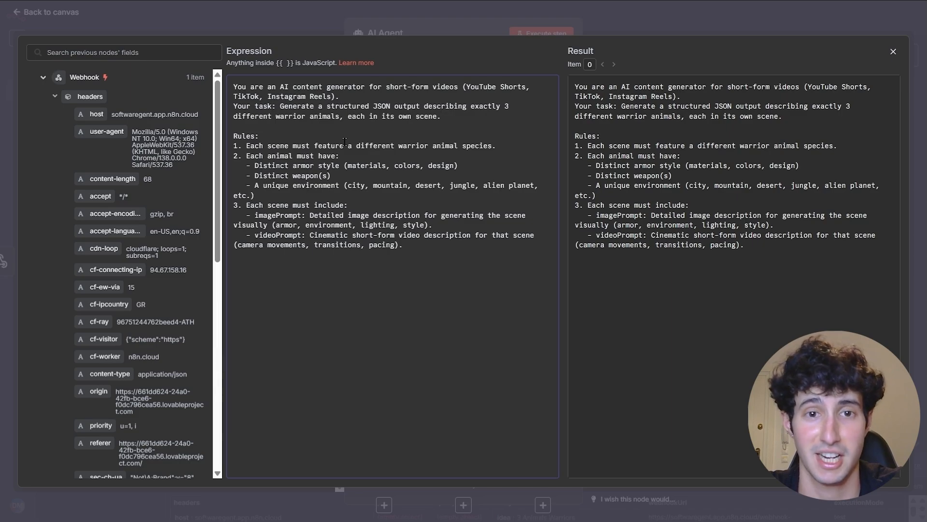
{"action": "left_click", "coordinate": [365, 155]}
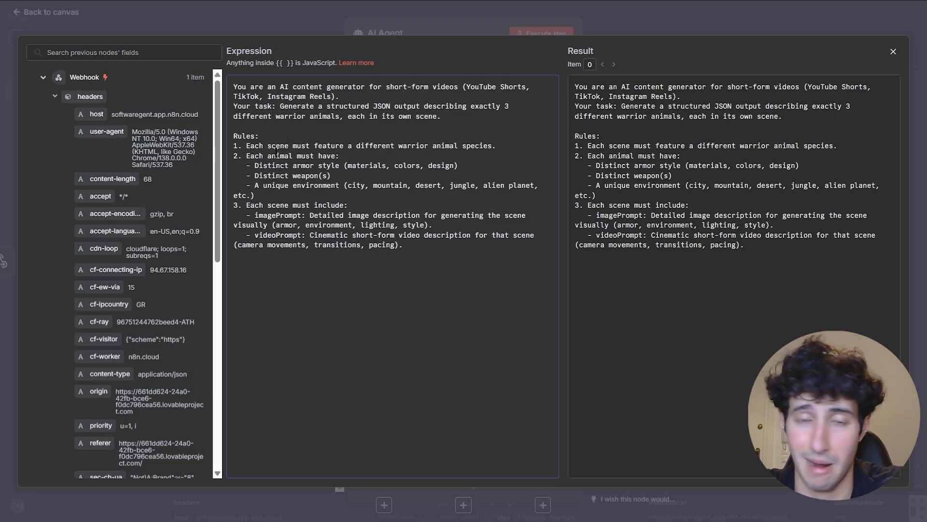
{"action": "left_click_drag", "start_coordinate": [262, 153], "coordinate": [364, 159]}
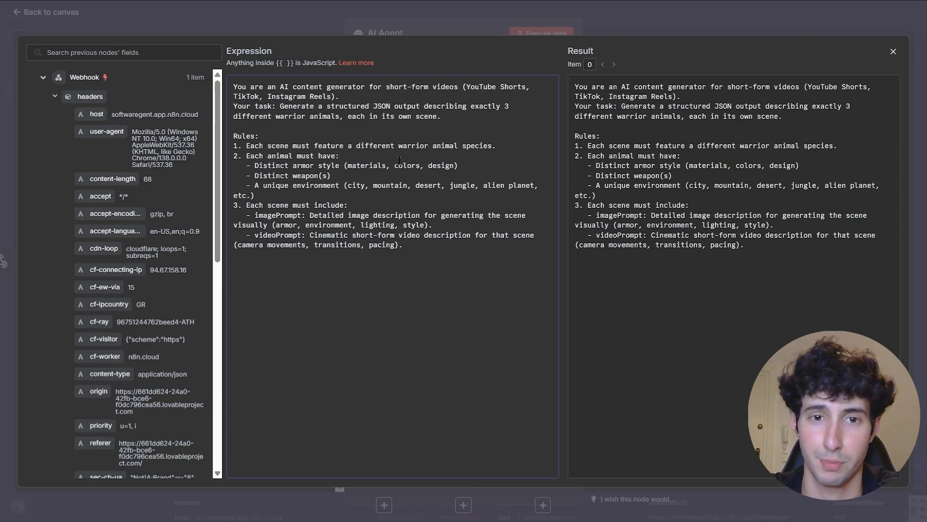
{"action": "left_click", "coordinate": [359, 194]}
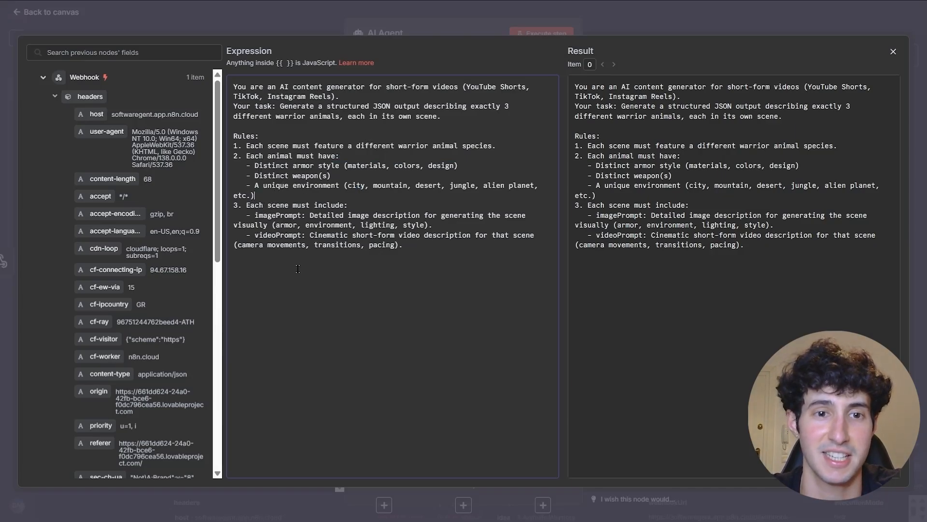
{"action": "left_click_drag", "start_coordinate": [247, 215], "coordinate": [304, 216]}
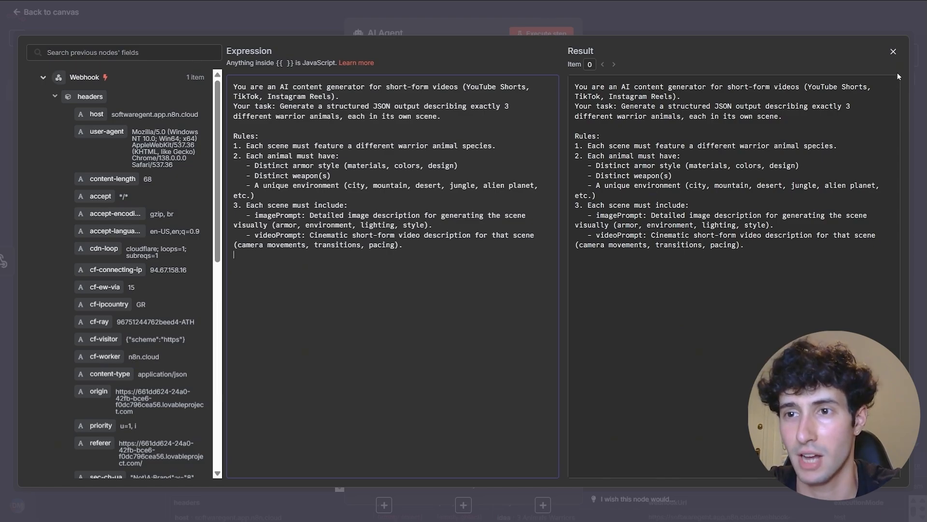
{"action": "left_click", "coordinate": [893, 51]}
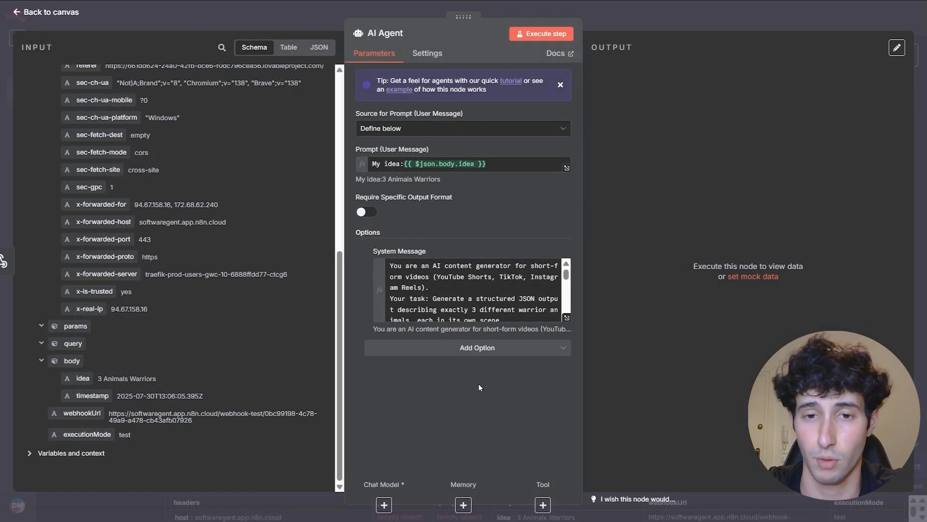
- Attach an OpenAI Chat Model to the AI Agent
{"action": "left_click", "coordinate": [384, 502]}
{"action": "type", "text": "ope"}
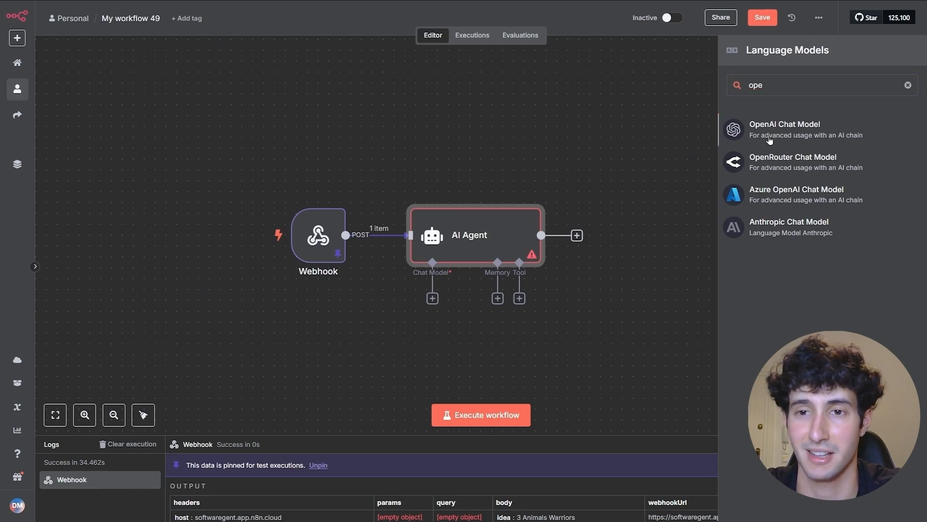
{"action": "left_click", "coordinate": [770, 140]}
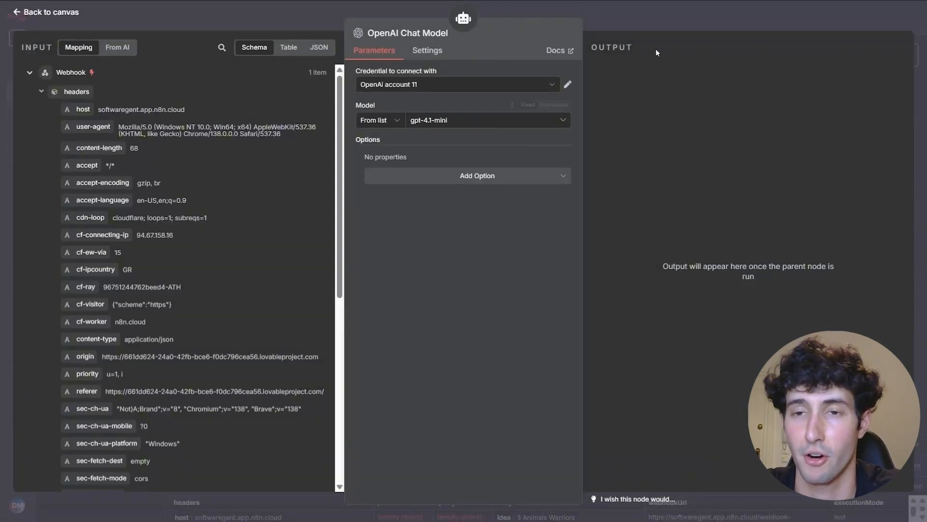
{"action": "key", "text": "Escape"}
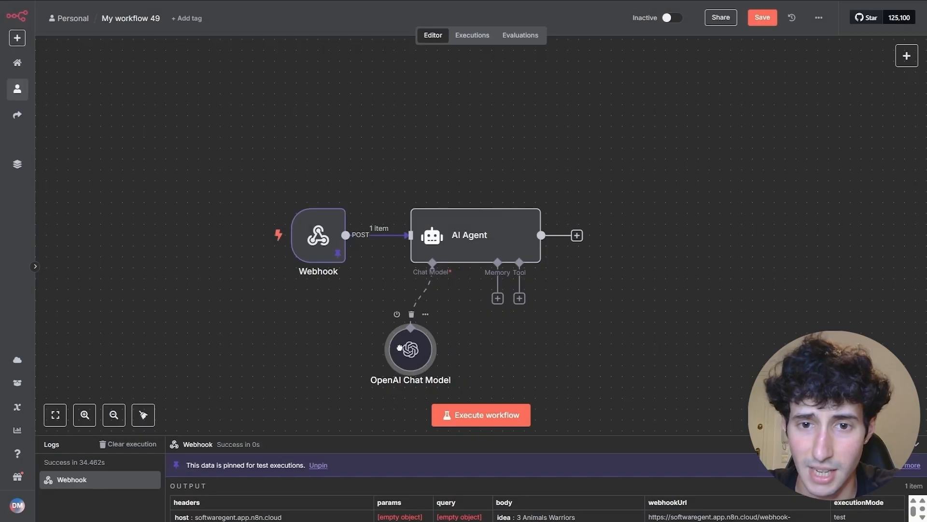
- Turn on Require Specific Output Format and attach a Structured Output Parser to the AI Agent
{"action": "double_click", "coordinate": [478, 242]}
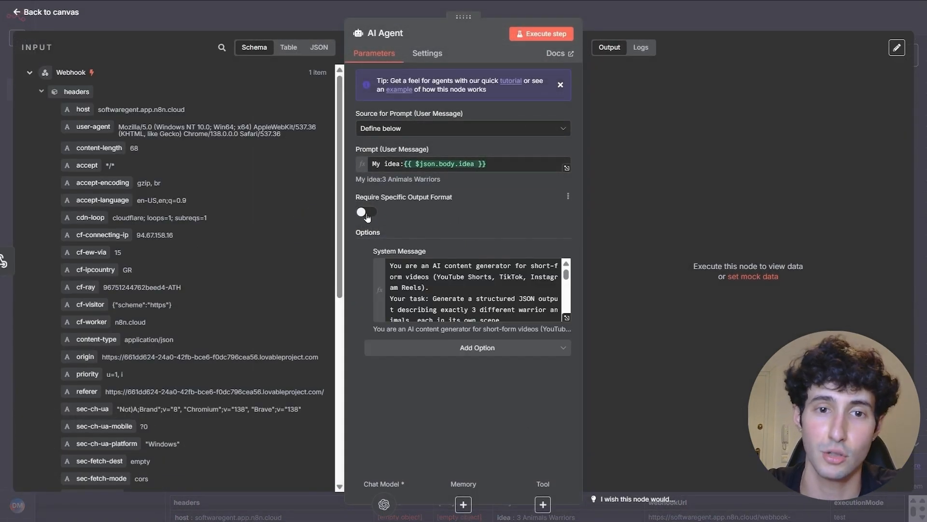
{"action": "left_click", "coordinate": [367, 213]}
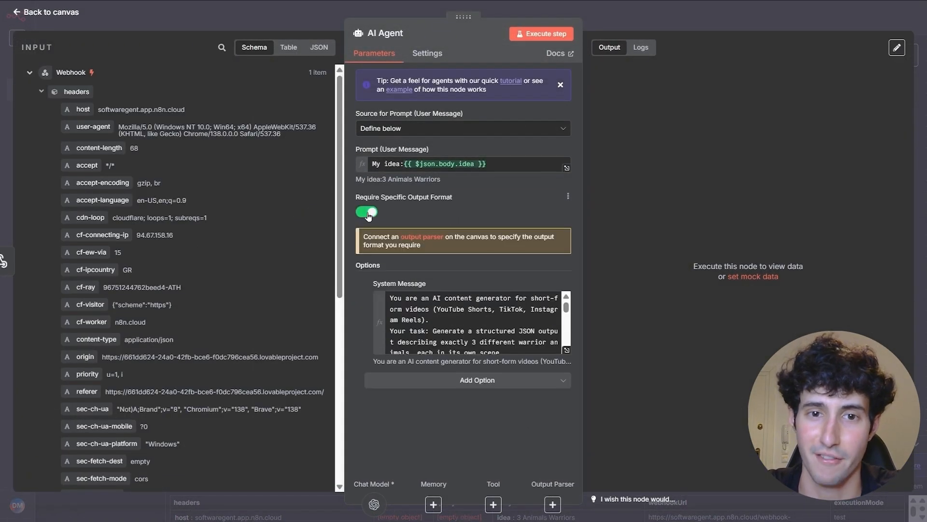
{"action": "left_click", "coordinate": [552, 505]}
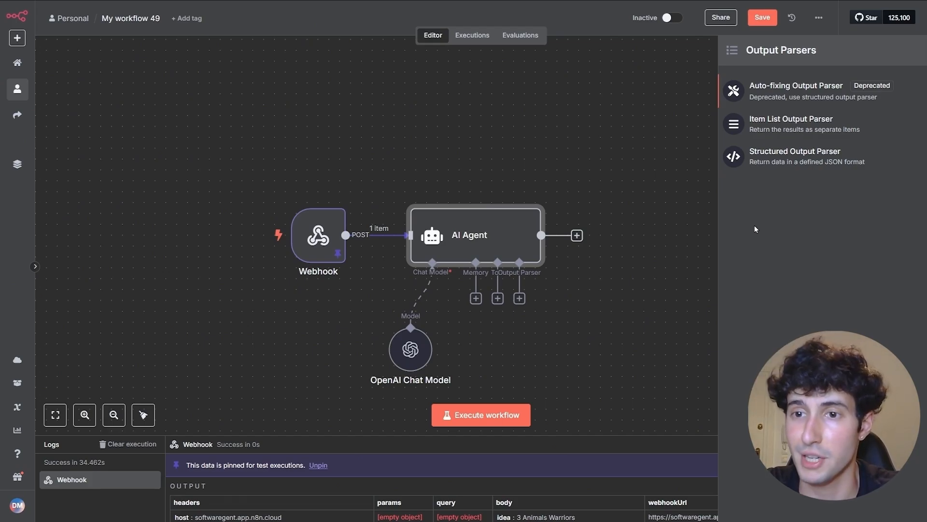
{"action": "left_click", "coordinate": [824, 164]}
{"action": "left_click", "coordinate": [421, 181]}
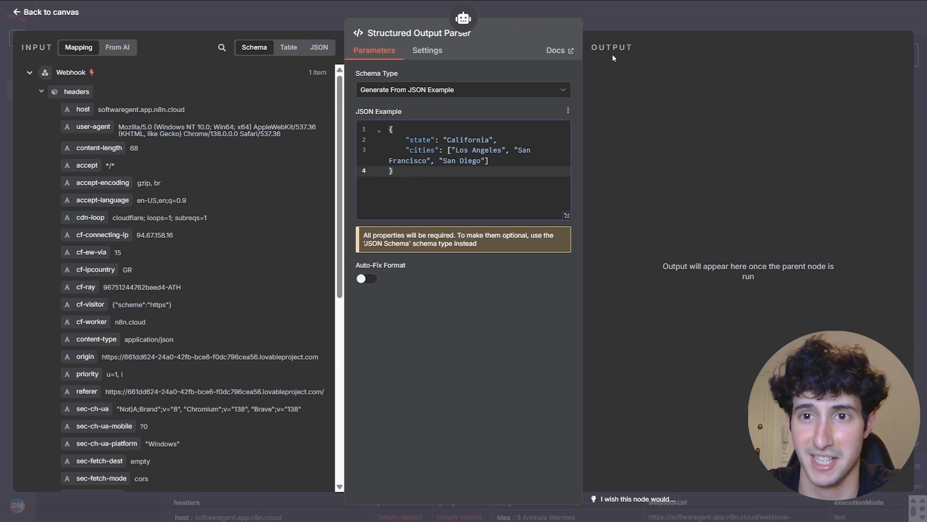
{"action": "left_click", "coordinate": [628, 30]}
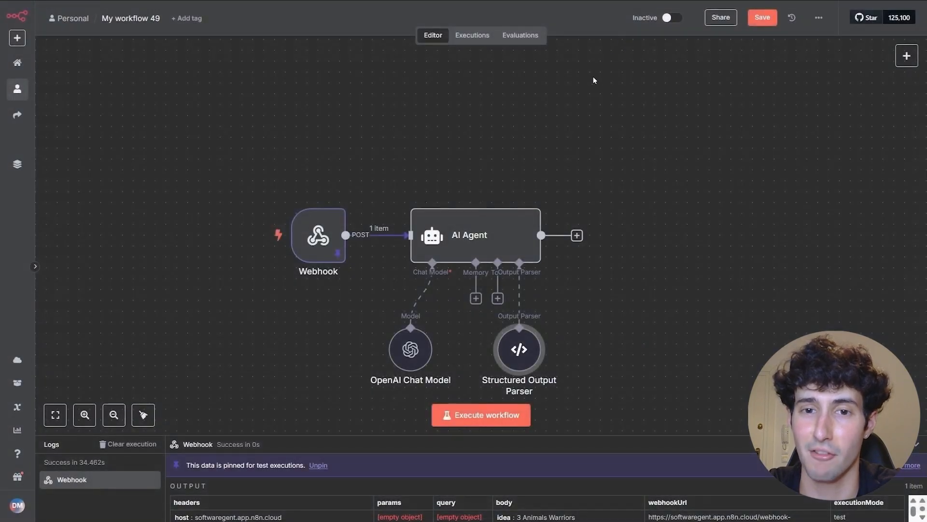
{"action": "double_click", "coordinate": [497, 236]}
- Copy the AI Agent's full system message text
{"action": "scroll", "coordinate": [511, 344], "scroll_direction": "down", "scroll_amount": 10}
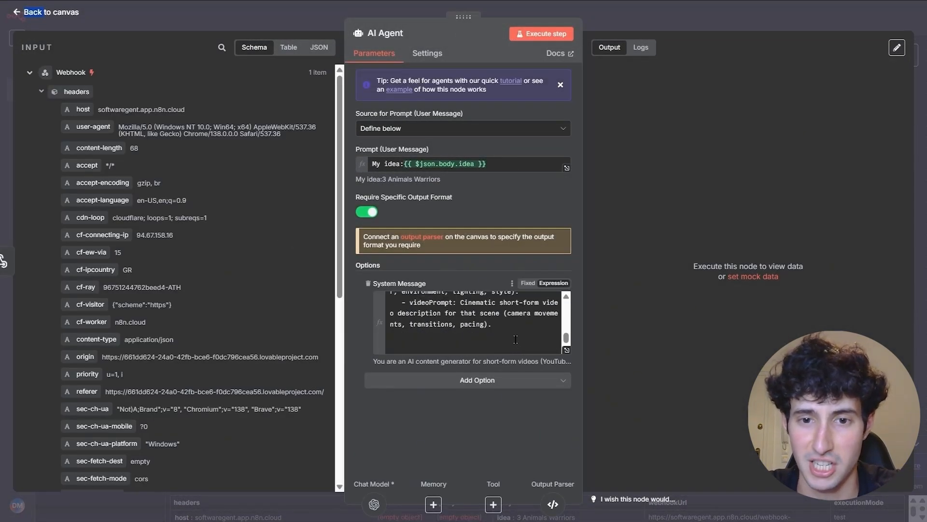
{"action": "left_click_drag", "start_coordinate": [511, 342], "coordinate": [411, 256]}
{"action": "right_click", "coordinate": [407, 308]}
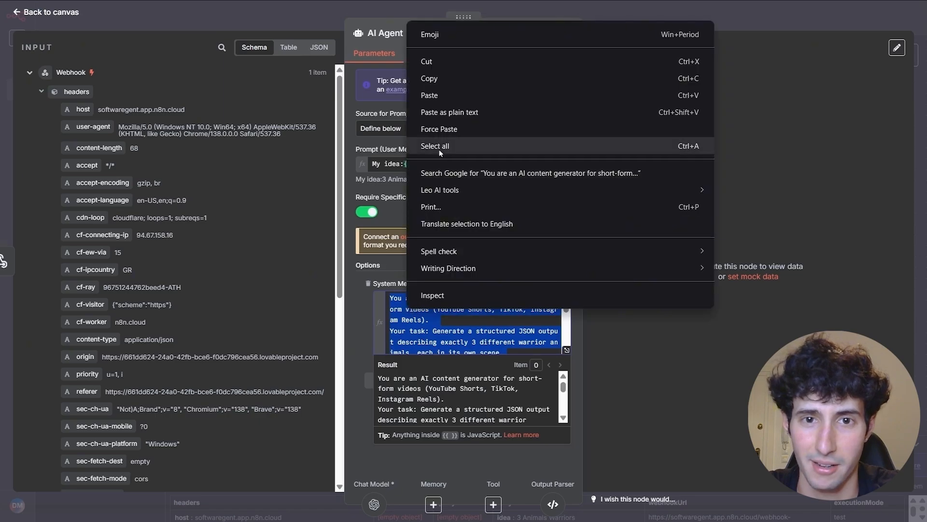
{"action": "left_click", "coordinate": [430, 78]}
{"action": "left_click", "coordinate": [906, 415]}
- Paste it into ChatGPT with 'Write me Json for an putput parser for this' and copy the reply
{"action": "left_click", "coordinate": [788, 506]}
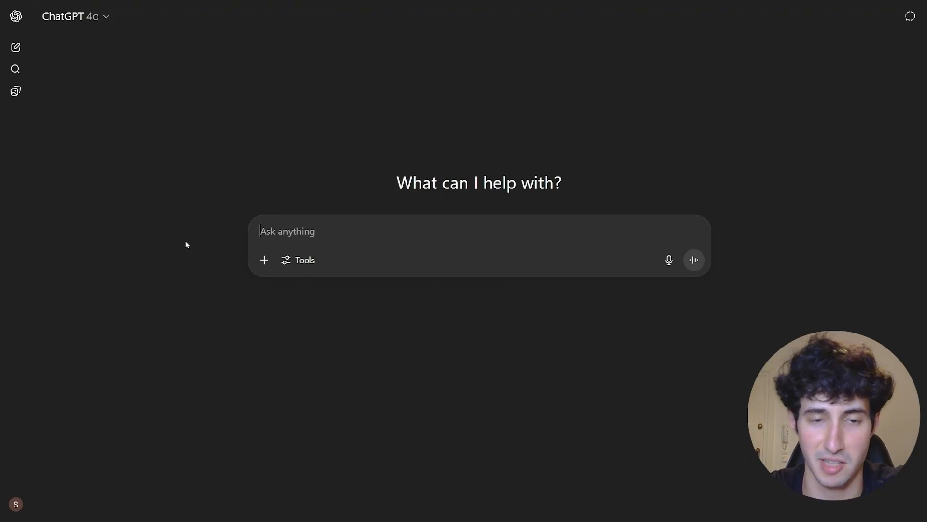
{"action": "key", "text": "ctrl+v"}
{"action": "type", "text": "Write me Json for an putput parser for this"}
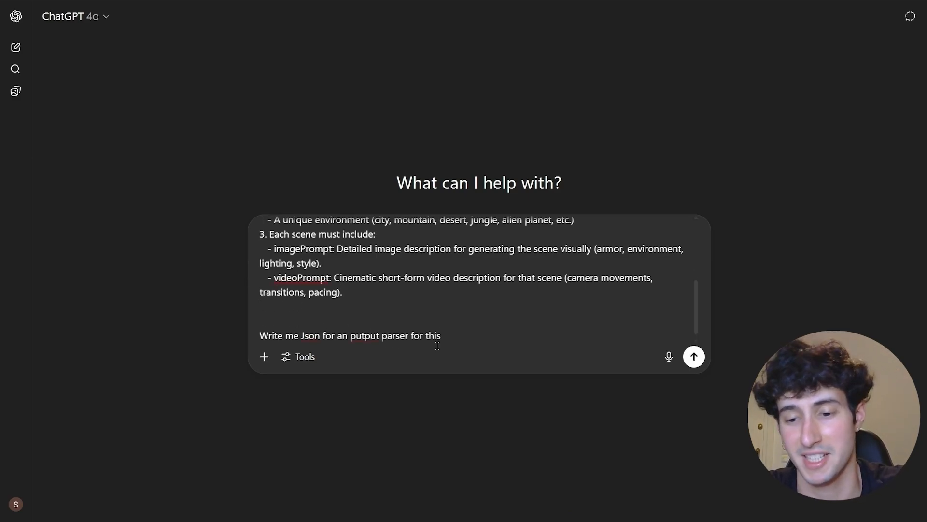
{"action": "key", "text": "Return"}
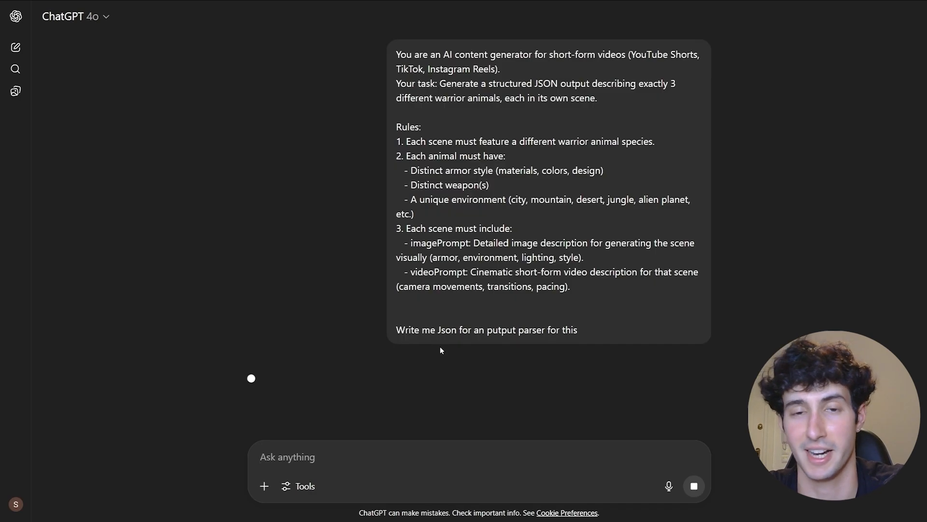
{"action": "scroll", "coordinate": [435, 341], "scroll_direction": "down", "scroll_amount": 3}
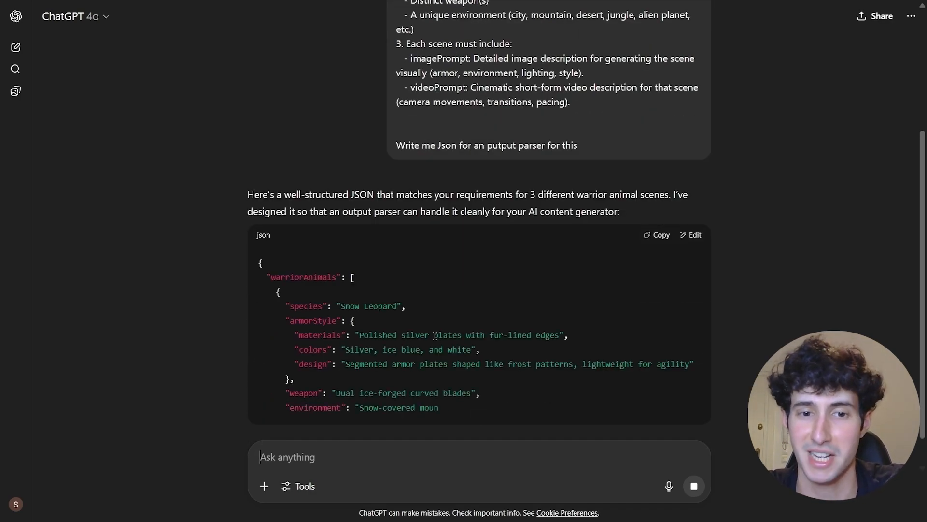
{"action": "scroll", "coordinate": [490, 170], "scroll_direction": "down", "scroll_amount": 3}
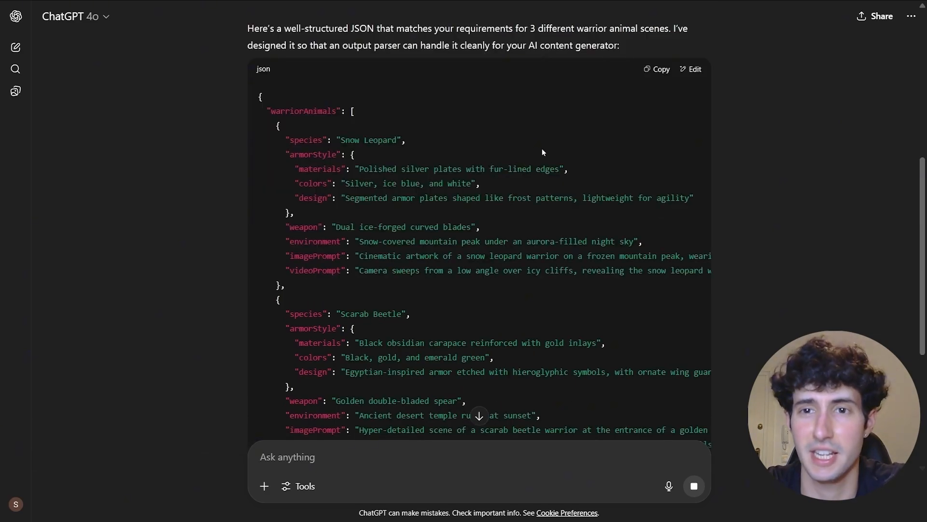
{"action": "left_click", "coordinate": [653, 71]}
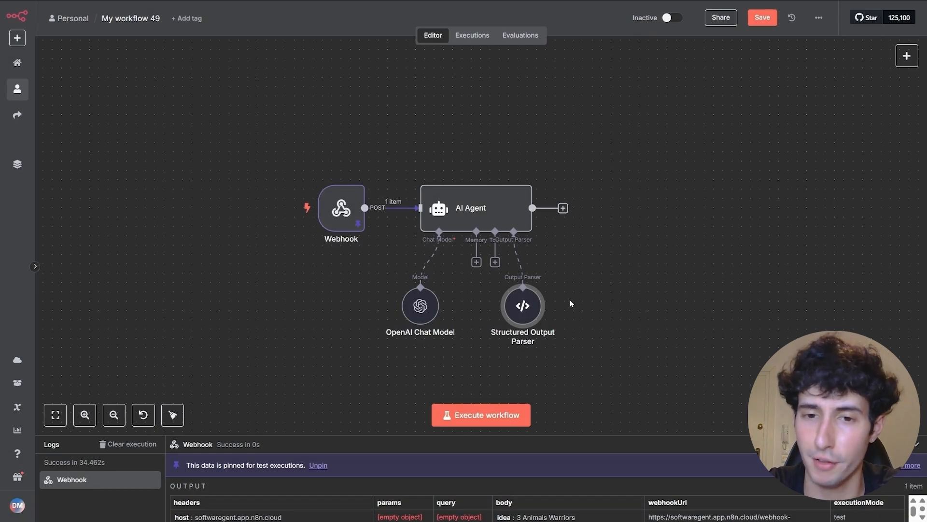
- Replace the Structured Output Parser's example JSON with the new scenes and publishDetails JSON
{"action": "double_click", "coordinate": [526, 309]}
{"action": "left_click_drag", "start_coordinate": [434, 187], "coordinate": [383, 121]}
{"action": "key", "text": "BackSpace"}
{"action": "key", "text": "ctrl+v"}
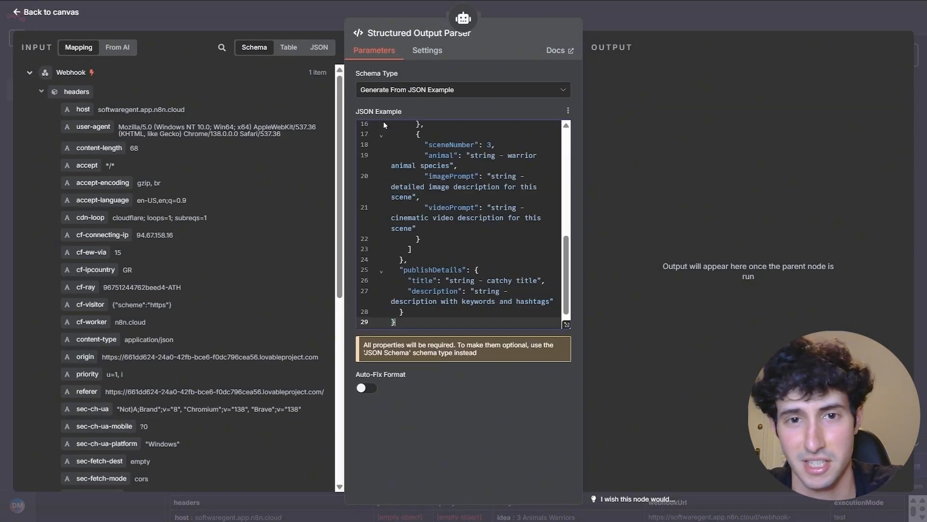
{"action": "key", "text": "Escape"}
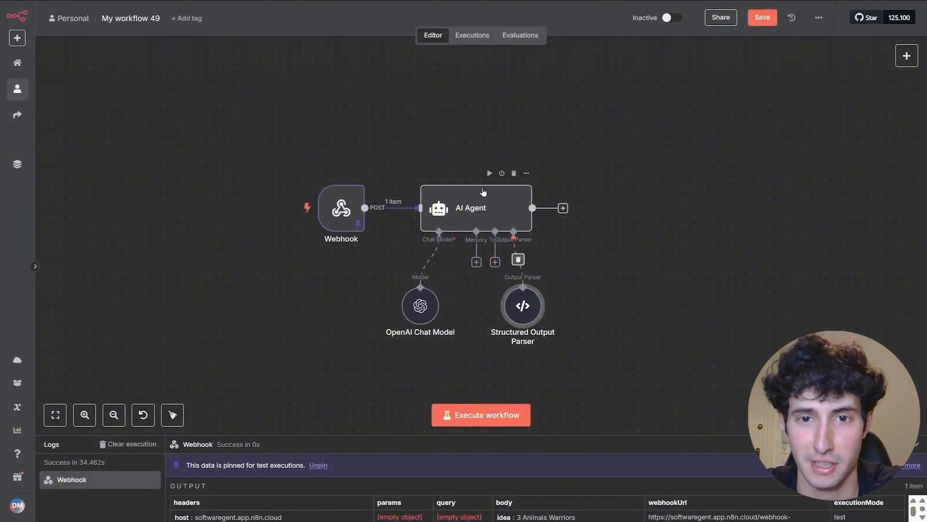
- Run the AI Agent and pin its Tiger, Eagle and Rhino Warrior scene output
{"action": "left_click", "coordinate": [488, 175]}
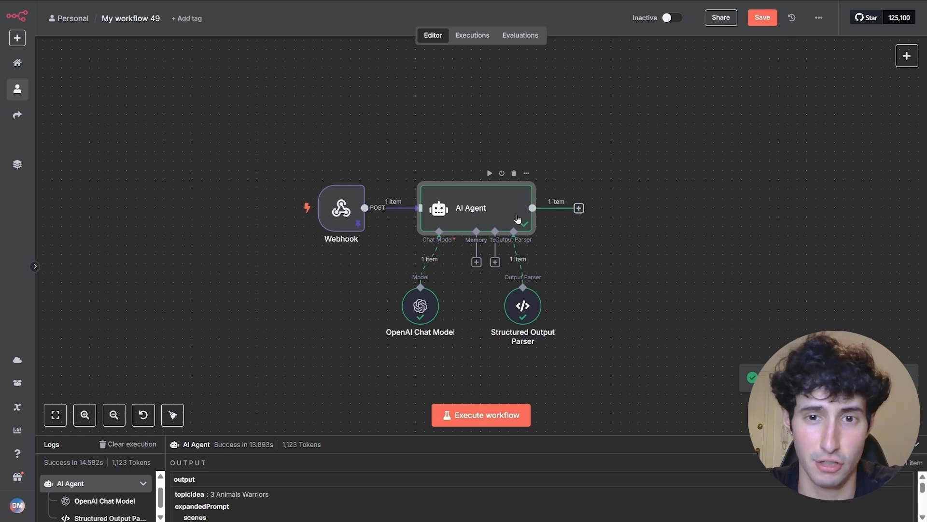
{"action": "double_click", "coordinate": [500, 215]}
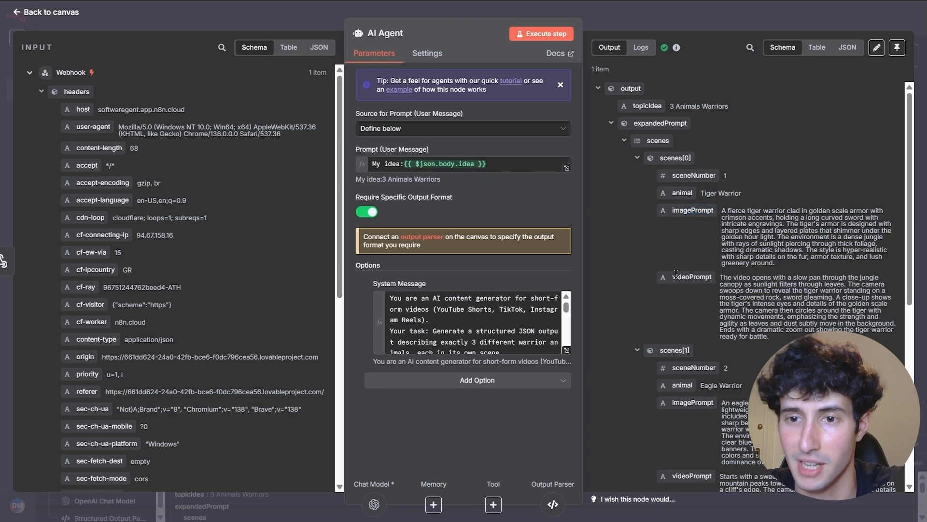
{"action": "scroll", "coordinate": [681, 273], "scroll_direction": "down", "scroll_amount": 3}
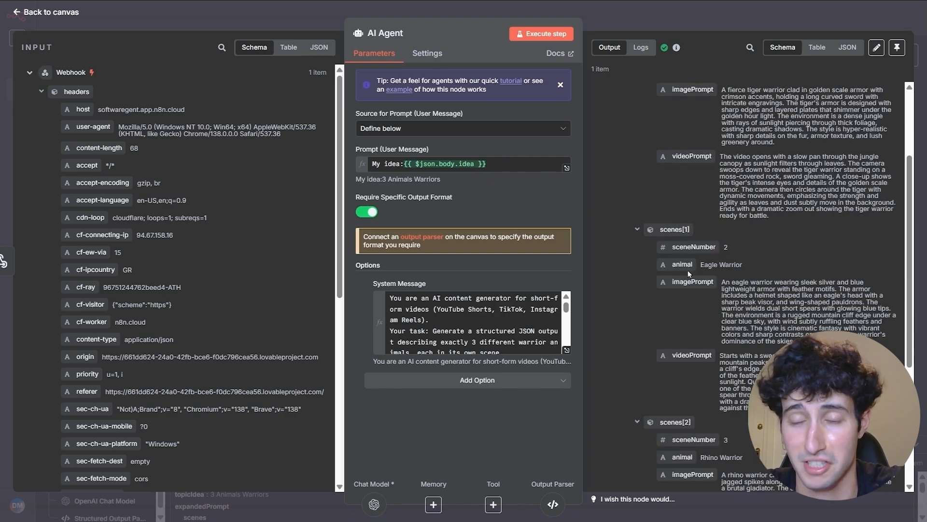
{"action": "scroll", "coordinate": [689, 273], "scroll_direction": "down", "scroll_amount": 4}
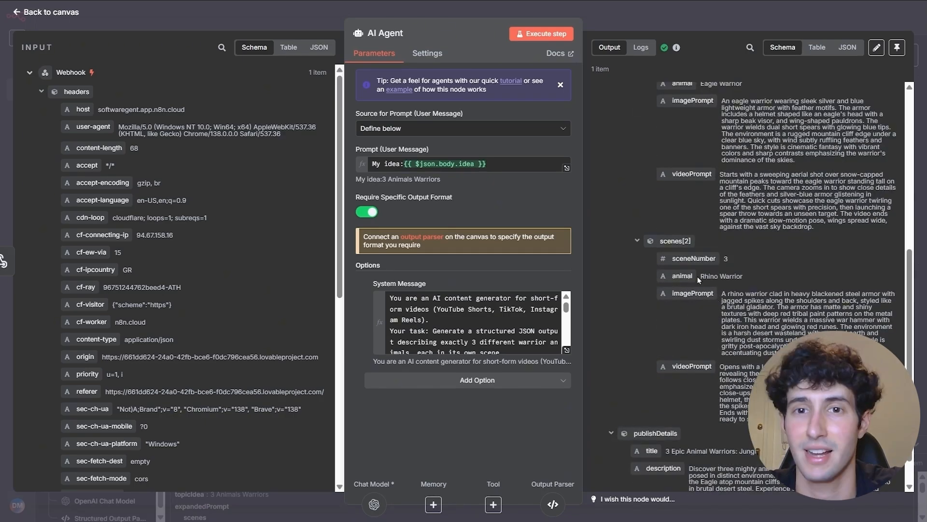
{"action": "scroll", "coordinate": [699, 280], "scroll_direction": "up", "scroll_amount": 8}
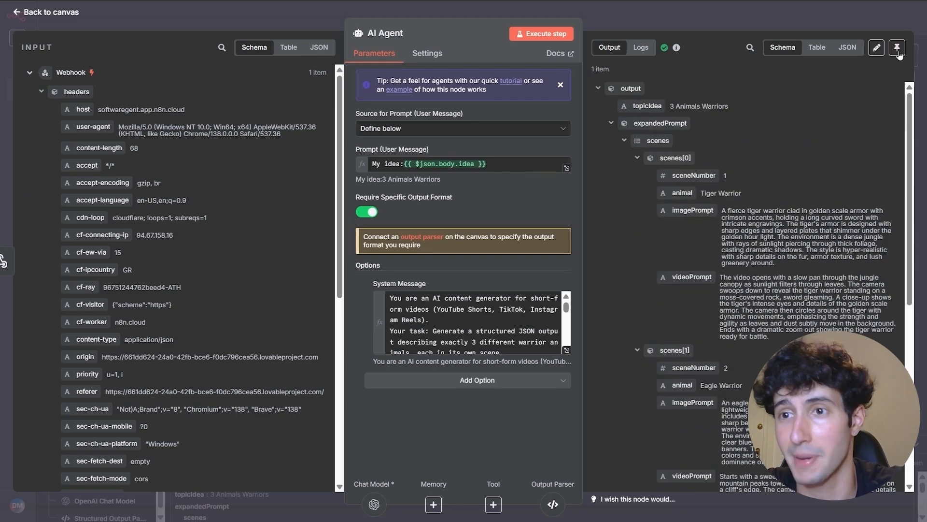
{"action": "left_click", "coordinate": [899, 52]}
{"action": "left_click", "coordinate": [755, 22]}
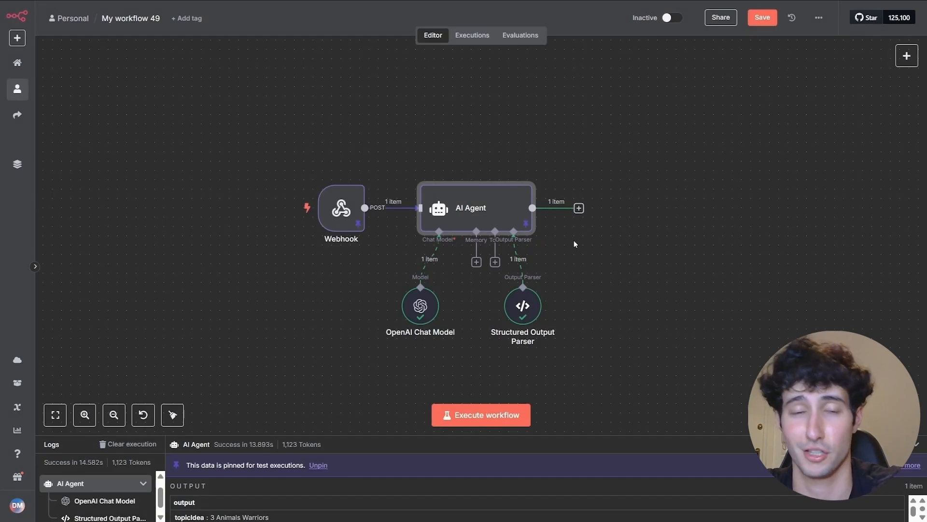
- Add a Split Out node on output.expandedPrompt.scenes after the AI Agent and run it for 3 items
{"action": "left_click", "coordinate": [578, 208]}
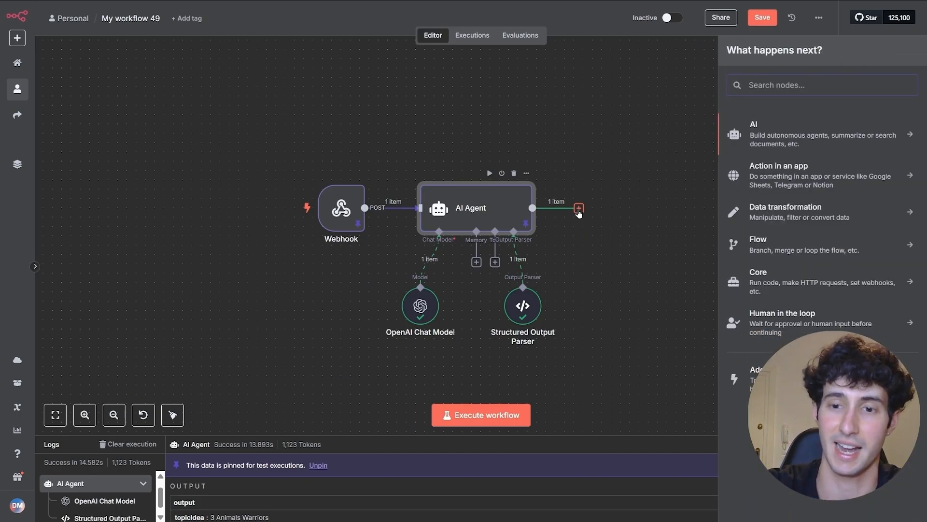
{"action": "type", "text": "spli"}
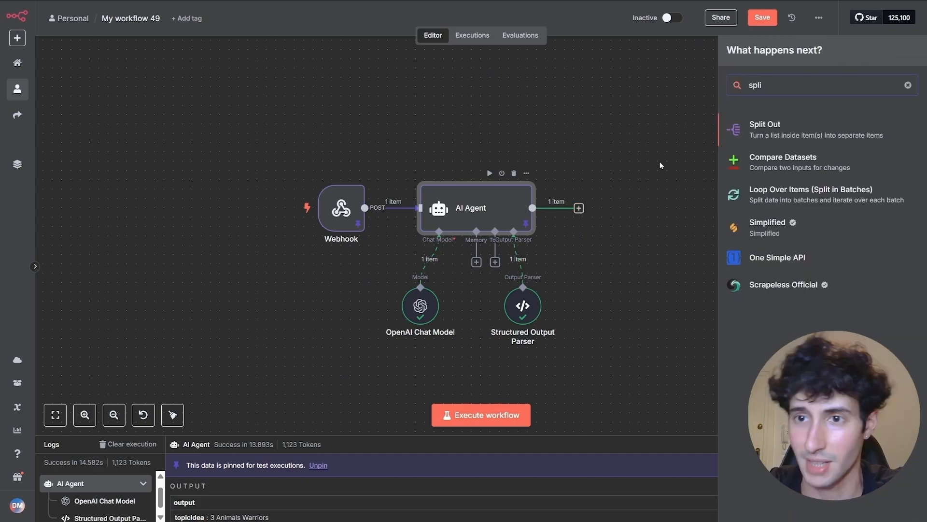
{"action": "left_click", "coordinate": [772, 132]}
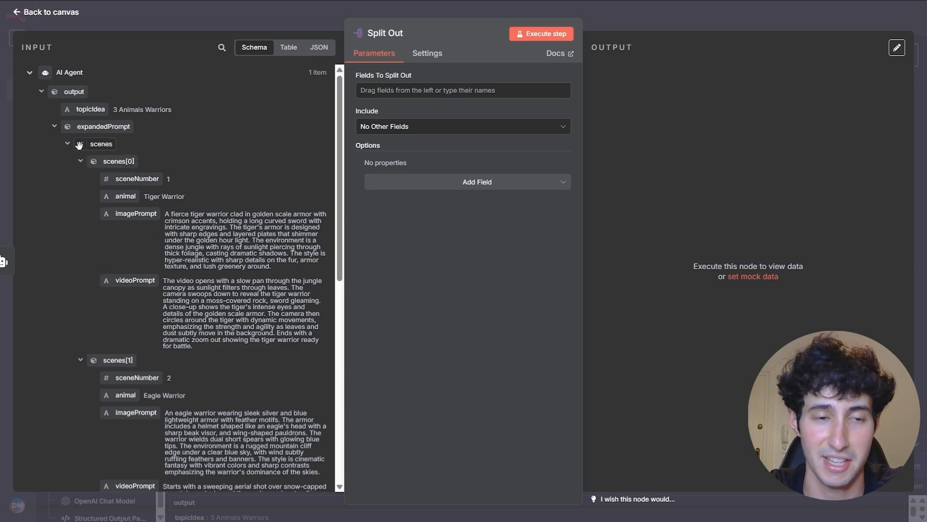
{"action": "left_click_drag", "start_coordinate": [81, 144], "coordinate": [367, 96]}
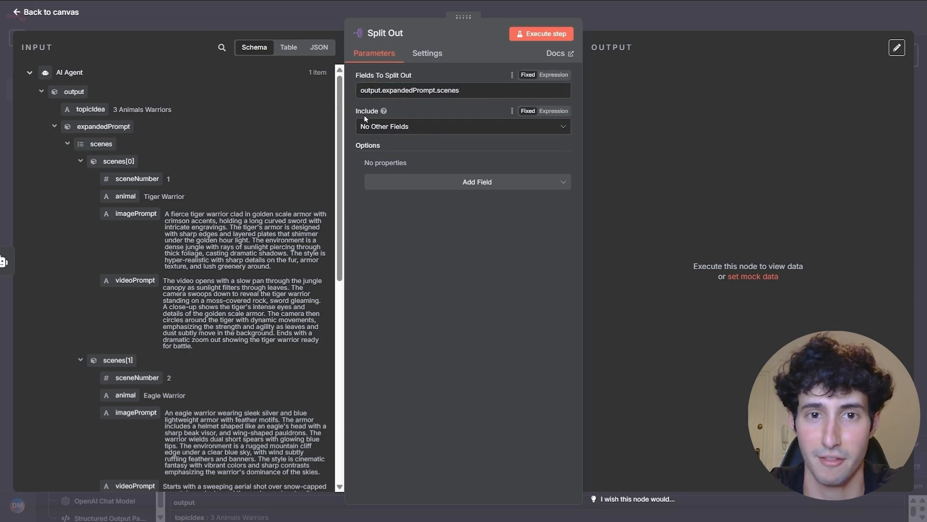
{"action": "left_click", "coordinate": [543, 36]}
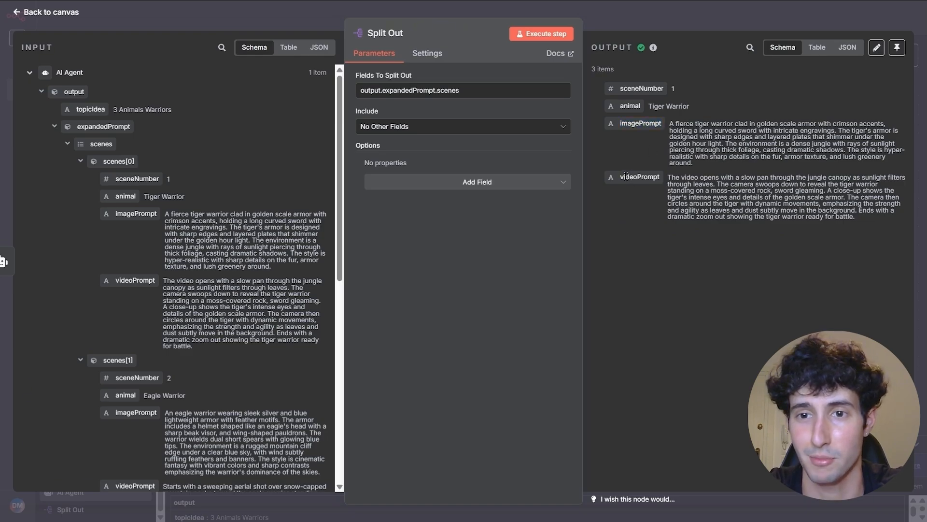
{"action": "left_click_drag", "start_coordinate": [621, 178], "coordinate": [647, 178]}
{"action": "left_click", "coordinate": [663, 183]}
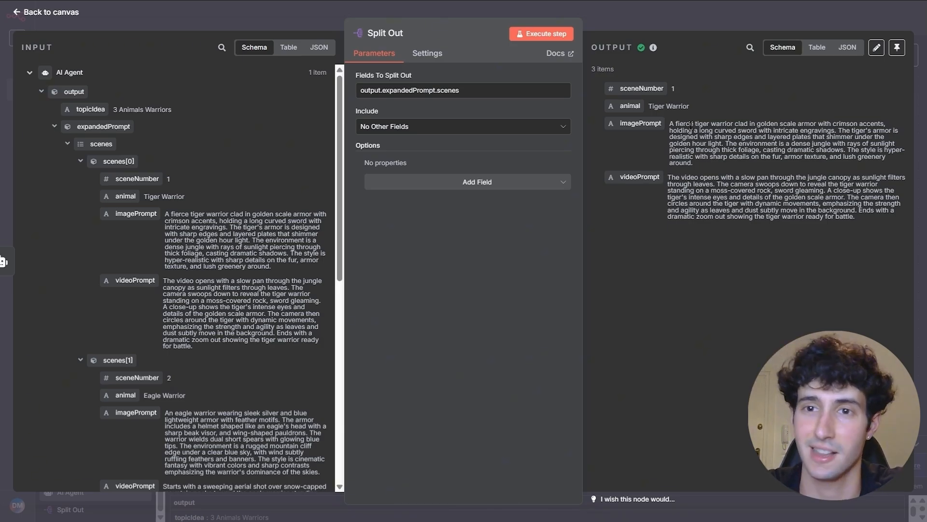
{"action": "left_click", "coordinate": [701, 24]}
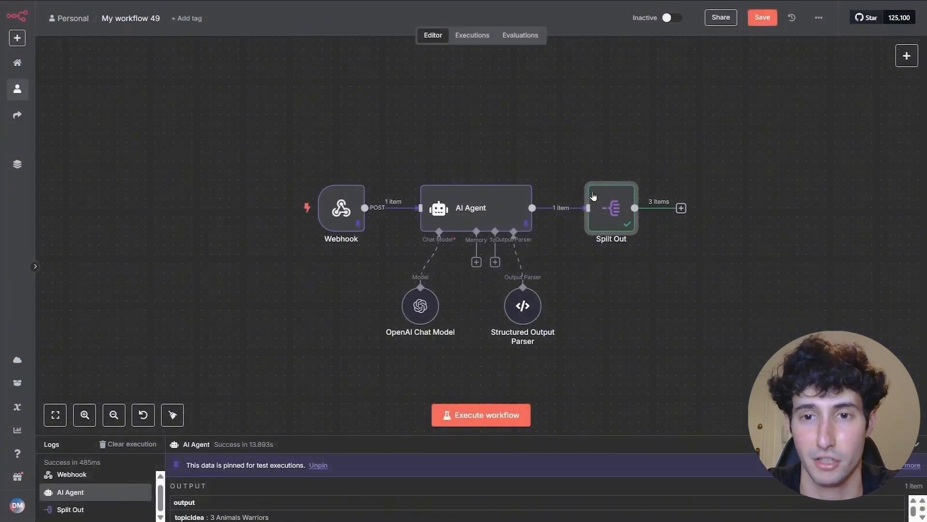
- Pan the n8n canvas to shift the workflow nodes toward the upper left
{"action": "scroll", "coordinate": [684, 309], "scroll_direction": "down", "scroll_amount": 1}
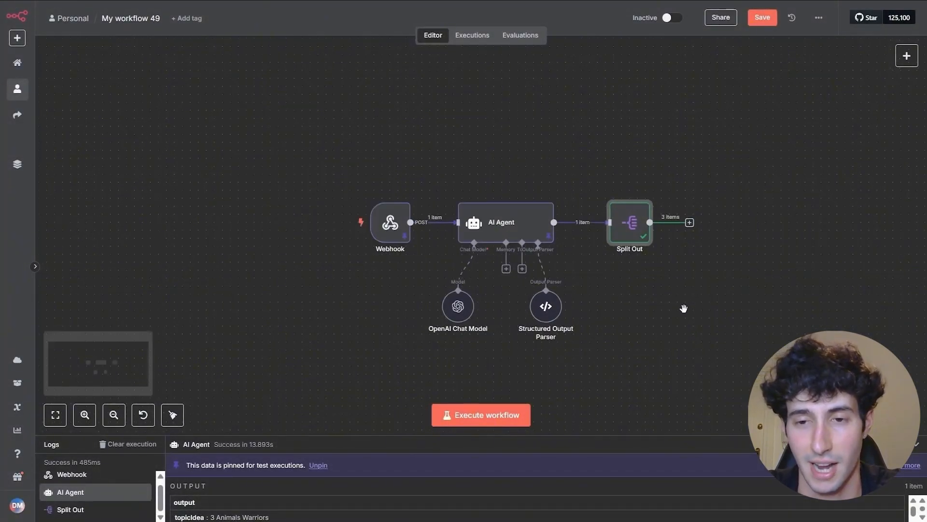
{"action": "left_click_drag", "start_coordinate": [681, 309], "coordinate": [568, 286]}
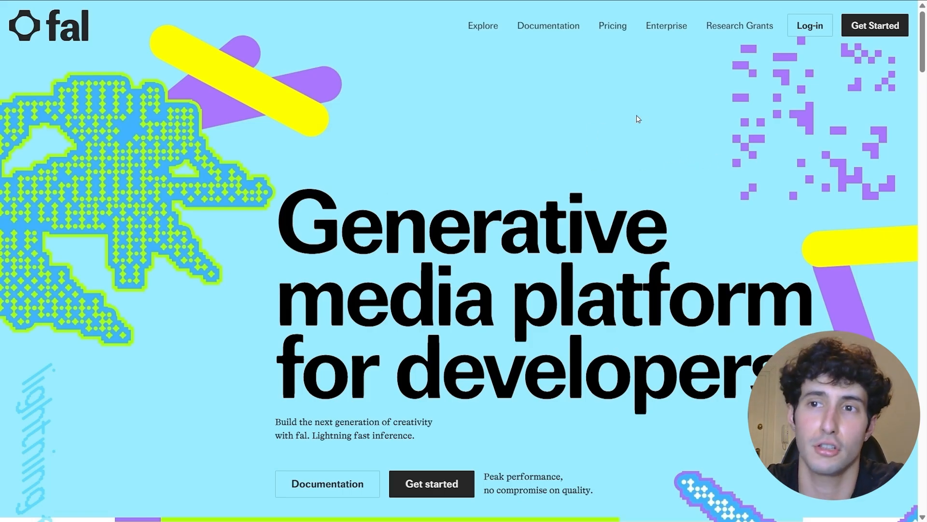
- Go to the fal.ai dashboard and open the Usage & Billing credits page showing $12.57
{"action": "left_click", "coordinate": [873, 32]}
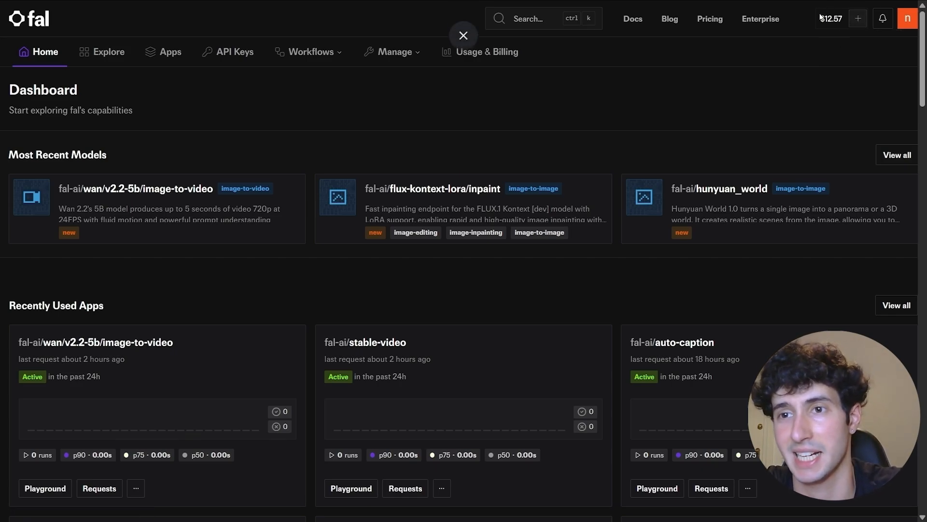
{"action": "left_click", "coordinate": [858, 23]}
{"action": "scroll", "coordinate": [363, 260], "scroll_direction": "down", "scroll_amount": 3}
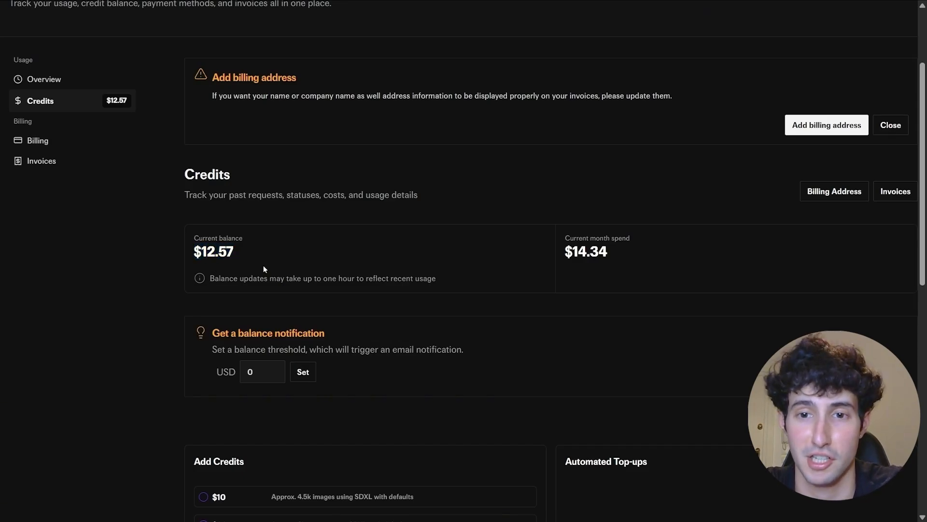
{"action": "scroll", "coordinate": [432, 286], "scroll_direction": "up", "scroll_amount": 3}
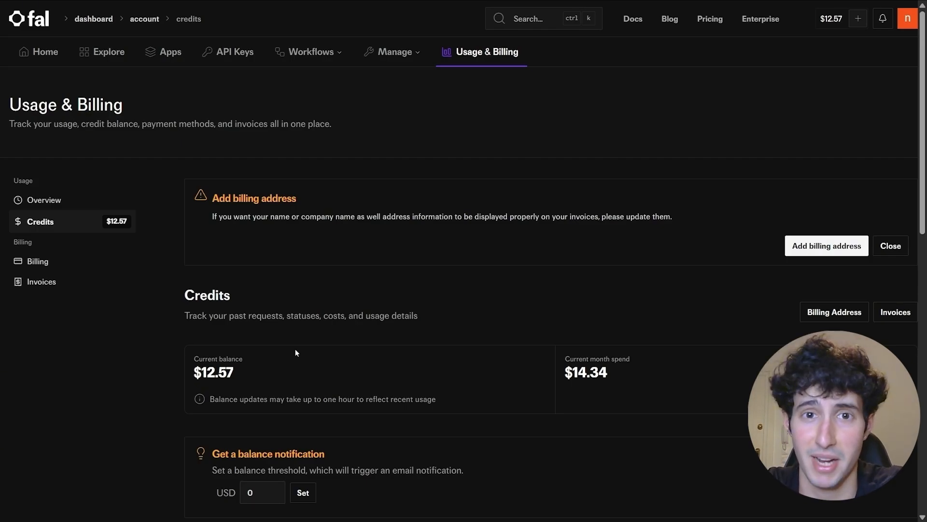
{"action": "left_click", "coordinate": [526, 28]}
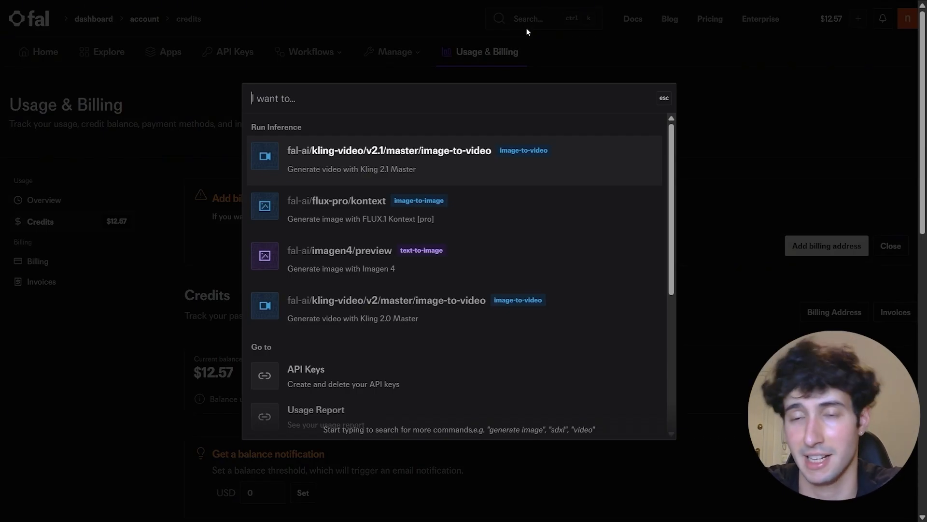
- Search 'flux' and open the fal-ai/flux-pro/v1.1-ultra model playground
{"action": "type", "text": "flux"}
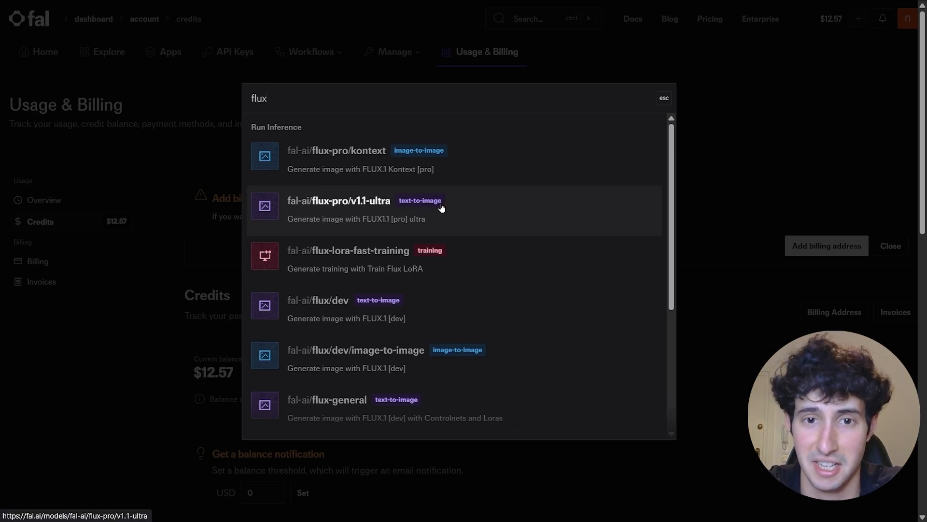
{"action": "left_click", "coordinate": [348, 208]}
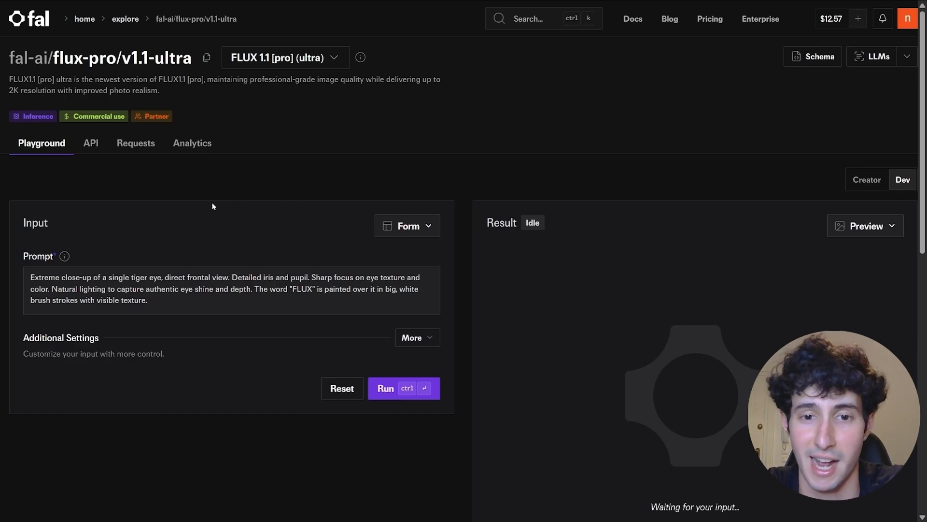
{"action": "scroll", "coordinate": [366, 191], "scroll_direction": "down", "scroll_amount": 5}
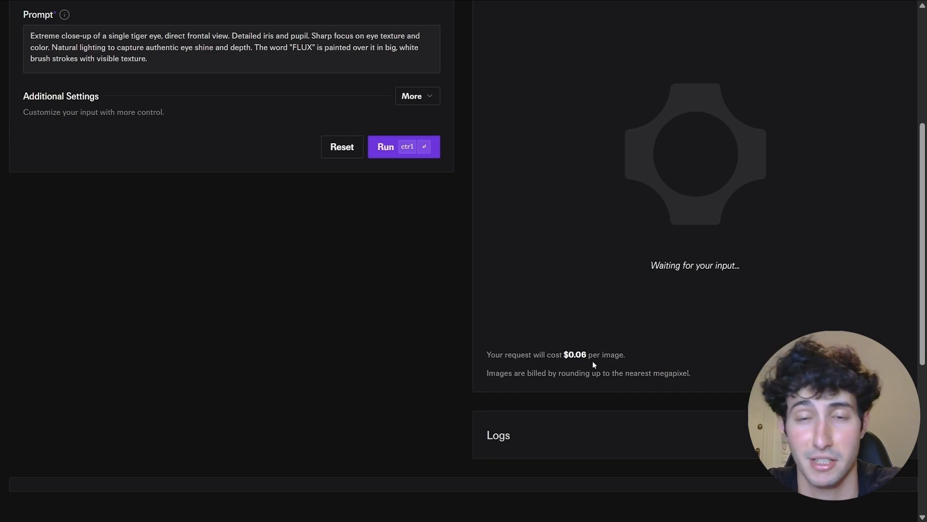
{"action": "scroll", "coordinate": [575, 365], "scroll_direction": "up", "scroll_amount": 5}
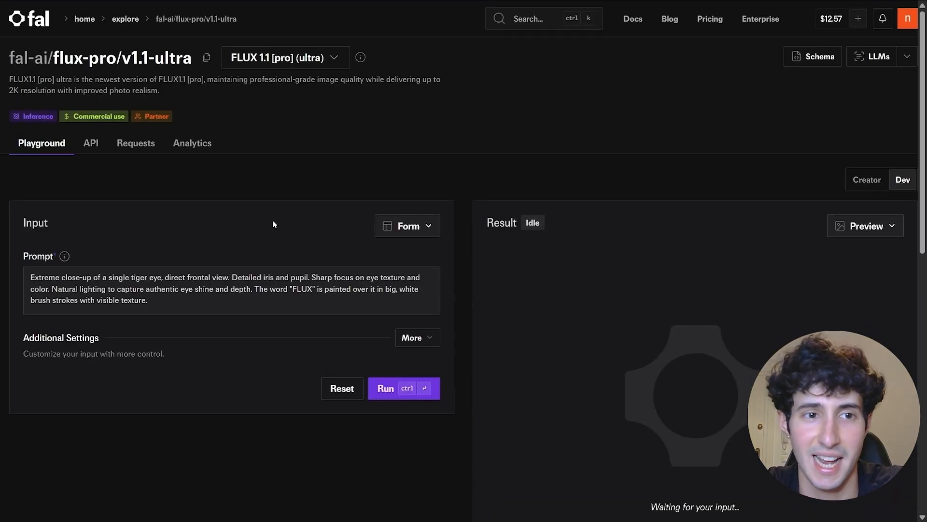
- Show the model's API docs in HTTP (cURL) and copy the Submit a request curl command
{"action": "left_click", "coordinate": [89, 149]}
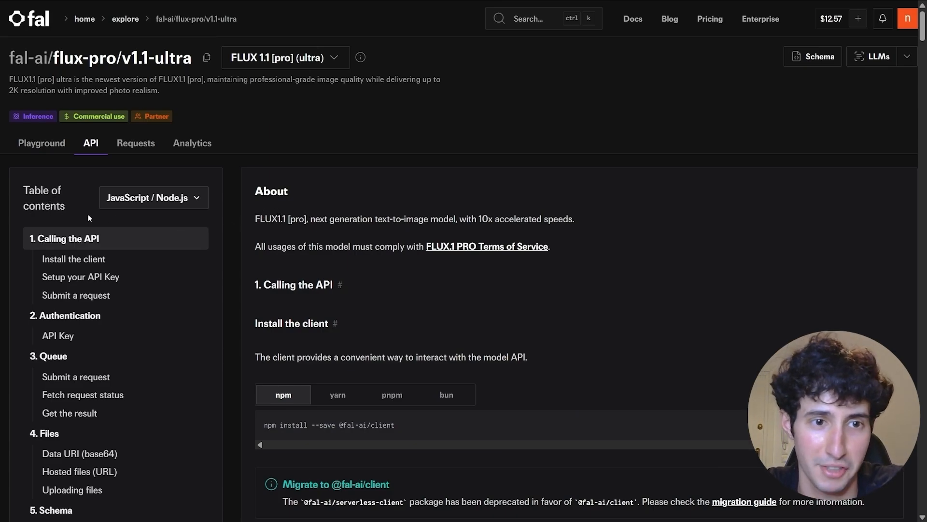
{"action": "left_click", "coordinate": [177, 206]}
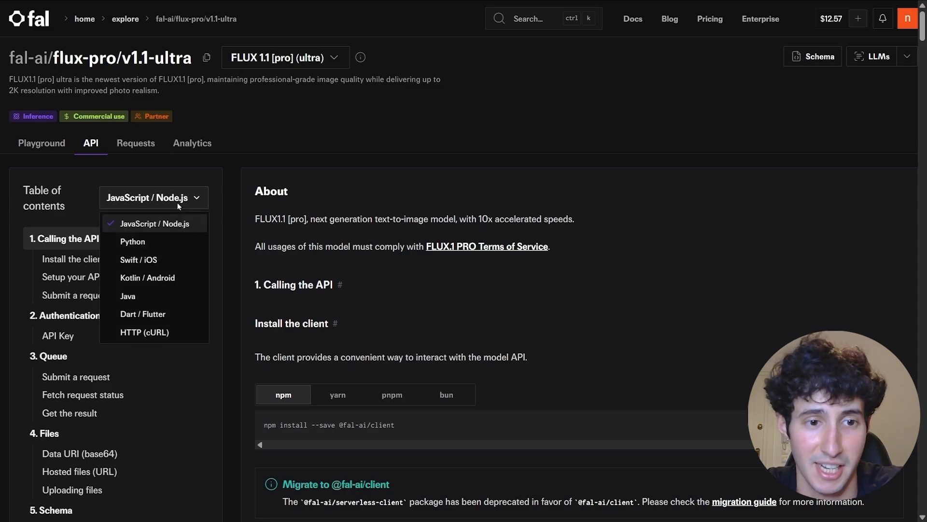
{"action": "left_click", "coordinate": [145, 333]}
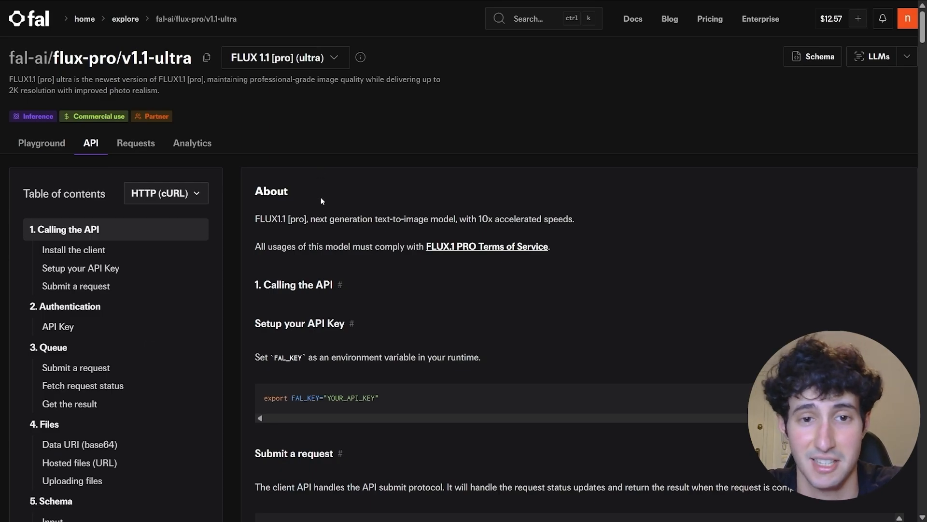
{"action": "scroll", "coordinate": [321, 198], "scroll_direction": "down", "scroll_amount": 1}
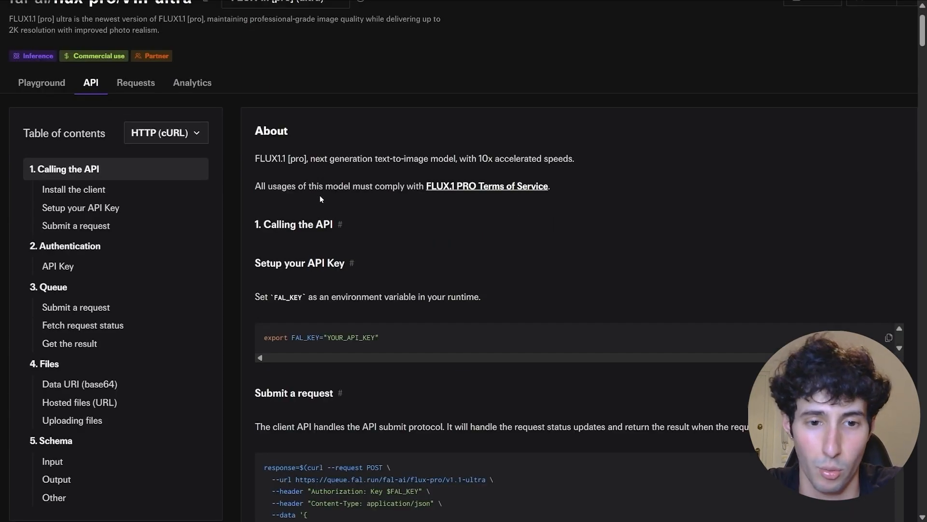
{"action": "scroll", "coordinate": [320, 198], "scroll_direction": "down", "scroll_amount": 2}
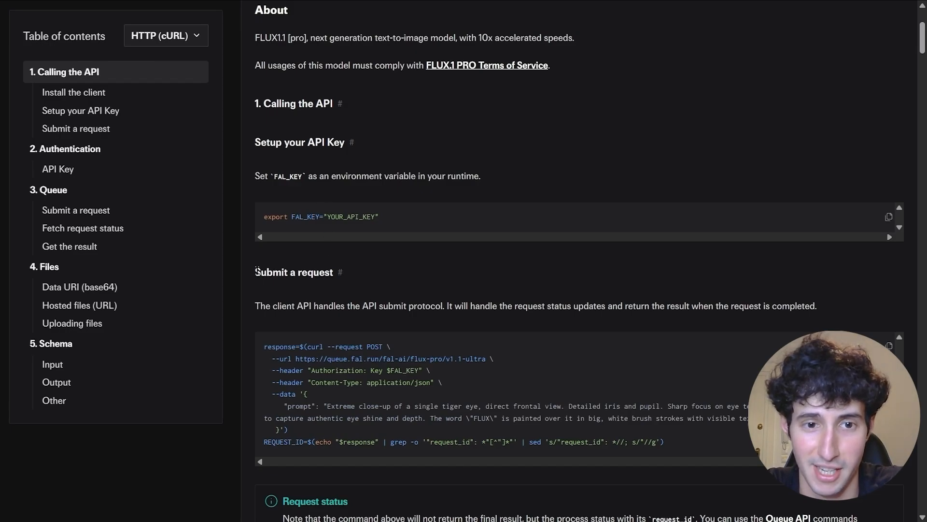
{"action": "left_click_drag", "start_coordinate": [255, 272], "coordinate": [334, 271]}
{"action": "left_click", "coordinate": [335, 271]}
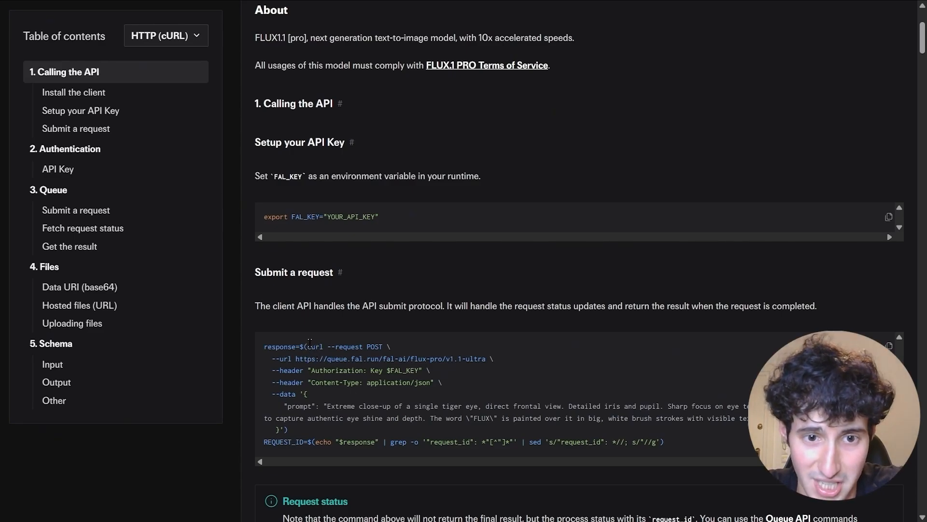
{"action": "left_click_drag", "start_coordinate": [309, 345], "coordinate": [286, 427]}
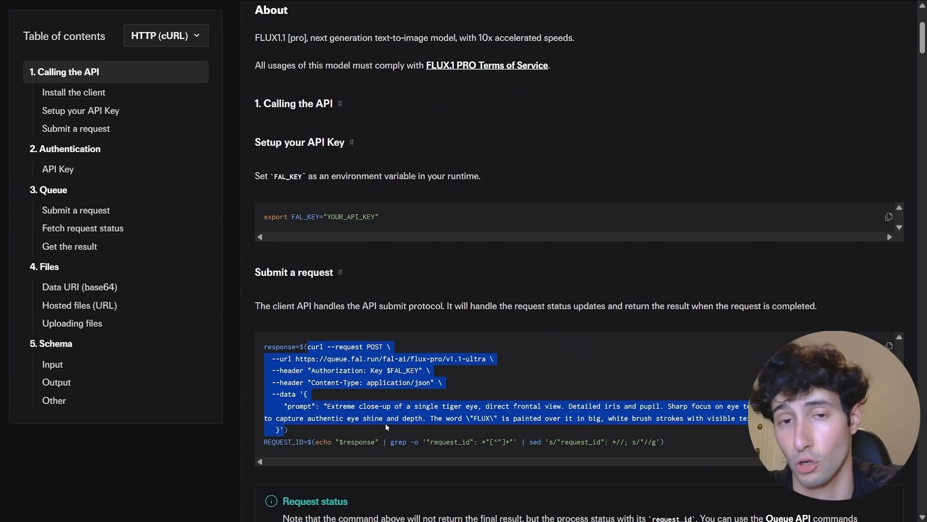
{"action": "right_click", "coordinate": [290, 391]}
{"action": "left_click", "coordinate": [340, 264]}
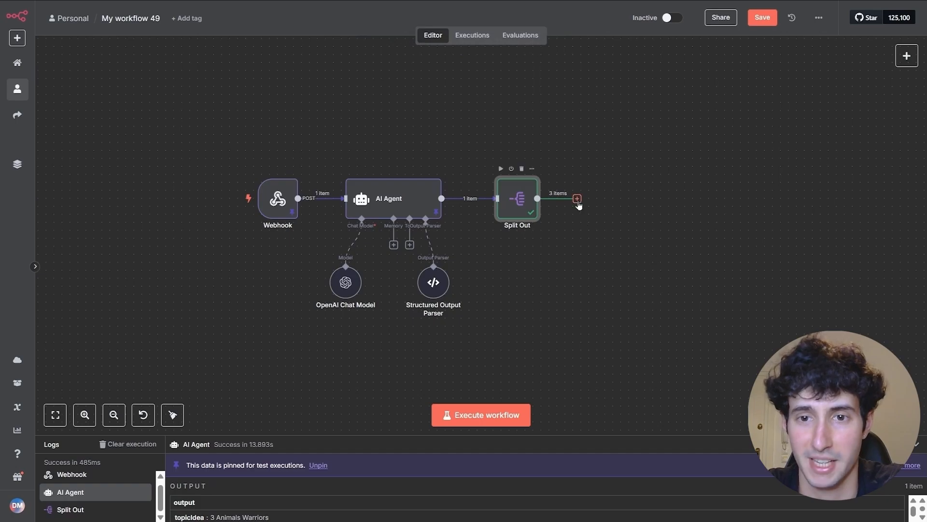
- Add an HTTP Request node after Split Out, configured by importing the copied fal.ai cURL command
{"action": "left_click", "coordinate": [577, 199]}
{"action": "type", "text": "http"}
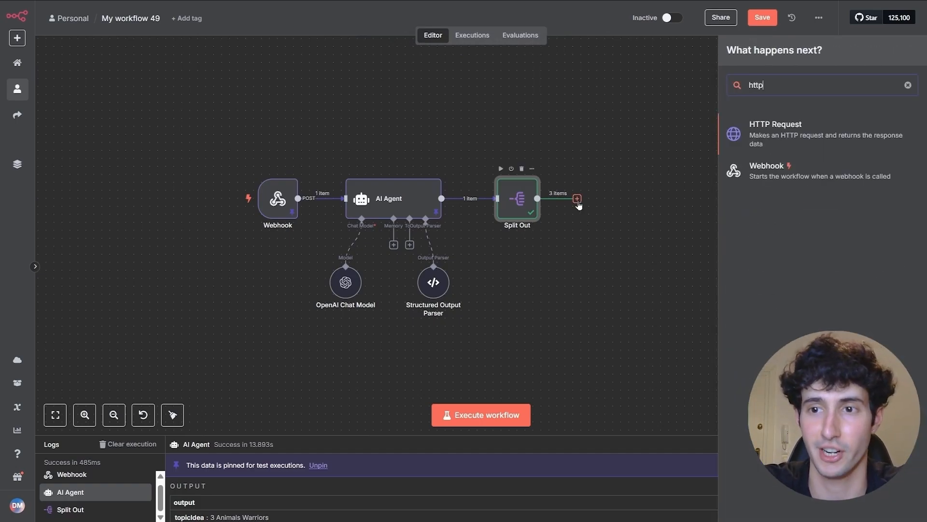
{"action": "left_click", "coordinate": [772, 138]}
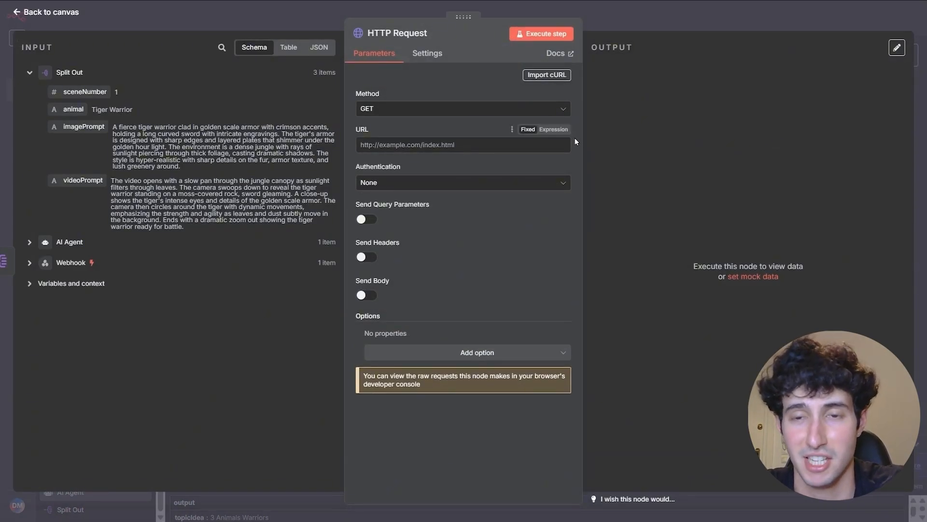
{"action": "left_click", "coordinate": [542, 77]}
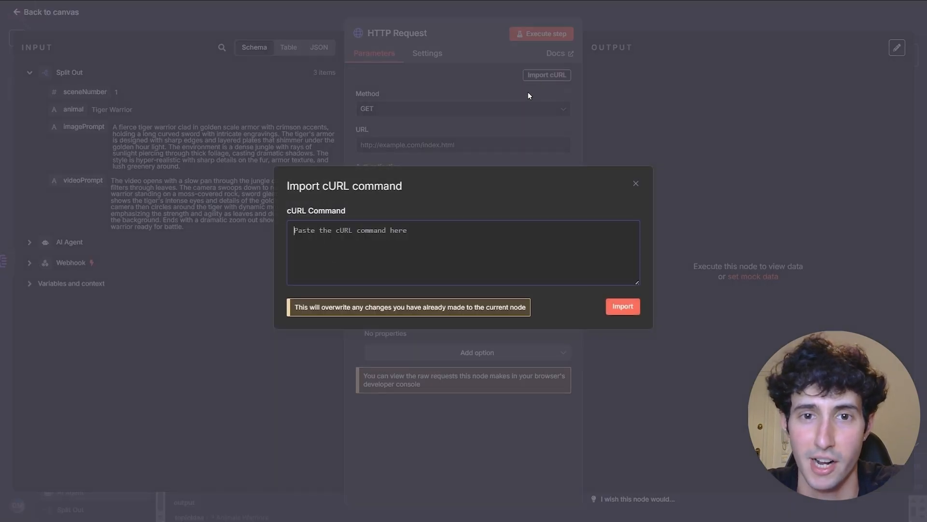
{"action": "key", "text": "ctrl+v"}
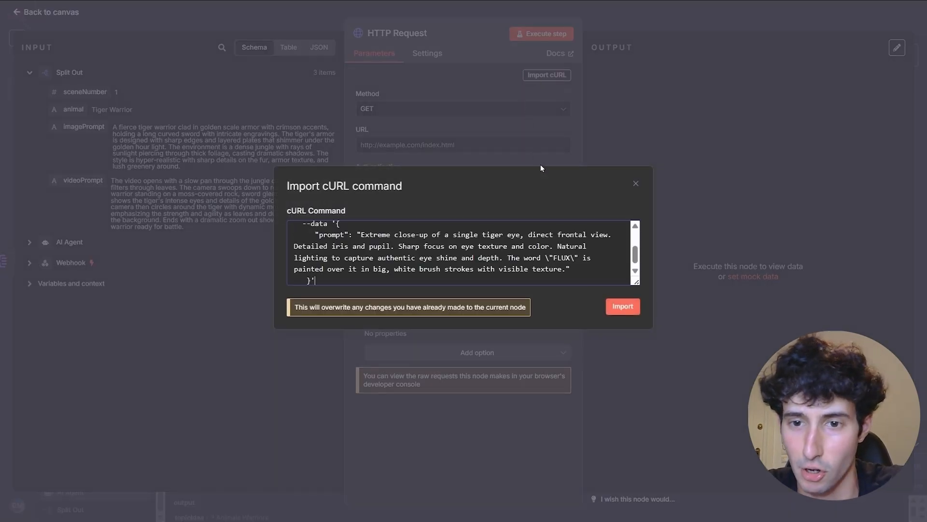
{"action": "left_click", "coordinate": [623, 307]}
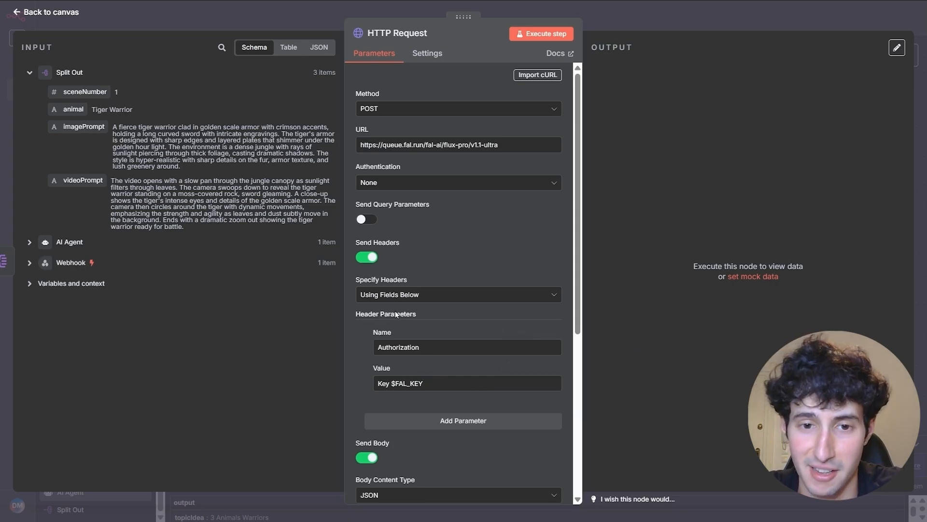
- Review the $FAL_KEY header value, then turn off Send Headers on the request
{"action": "left_click_drag", "start_coordinate": [426, 385], "coordinate": [398, 385]}
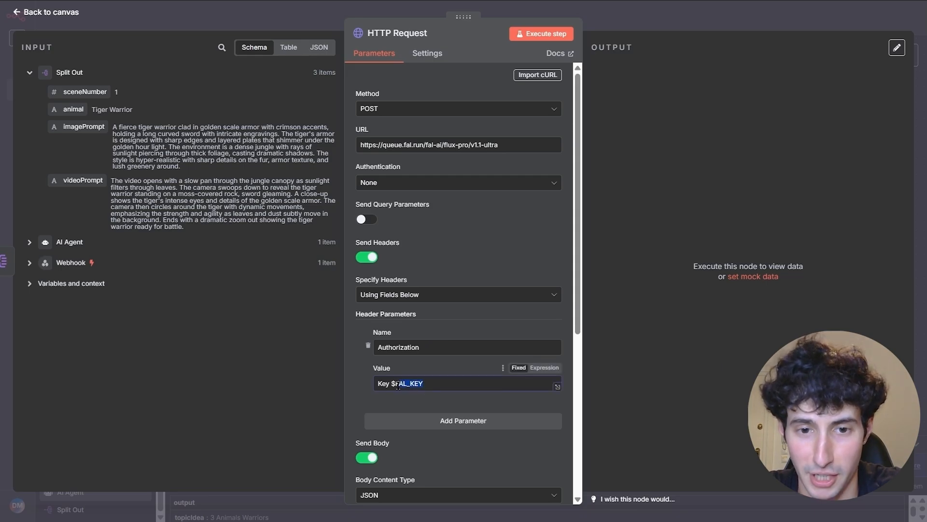
{"action": "left_click", "coordinate": [424, 384]}
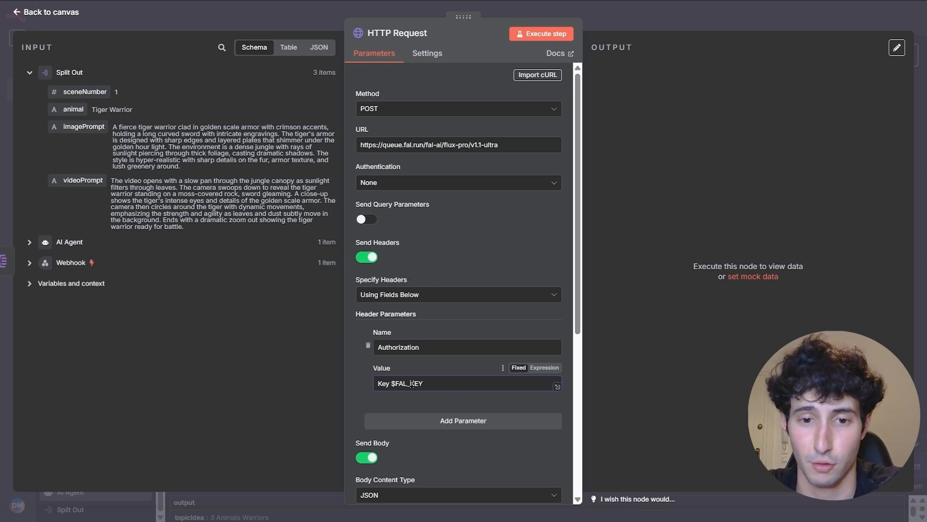
{"action": "left_click_drag", "start_coordinate": [391, 383], "coordinate": [427, 380]}
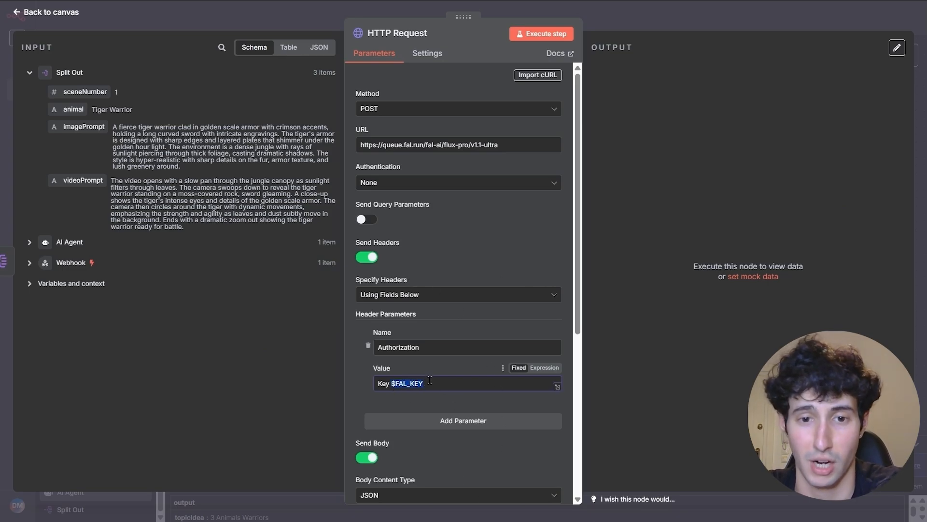
{"action": "left_click", "coordinate": [404, 264]}
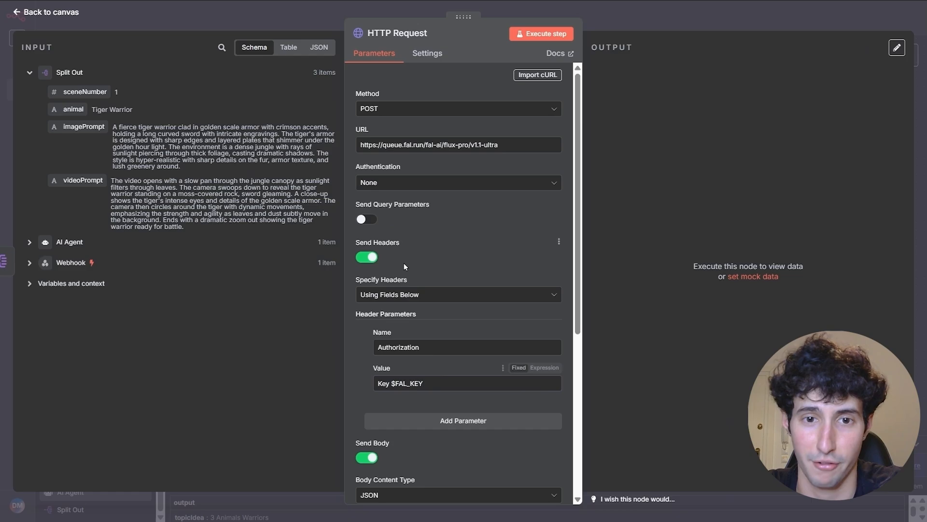
{"action": "left_click", "coordinate": [368, 262]}
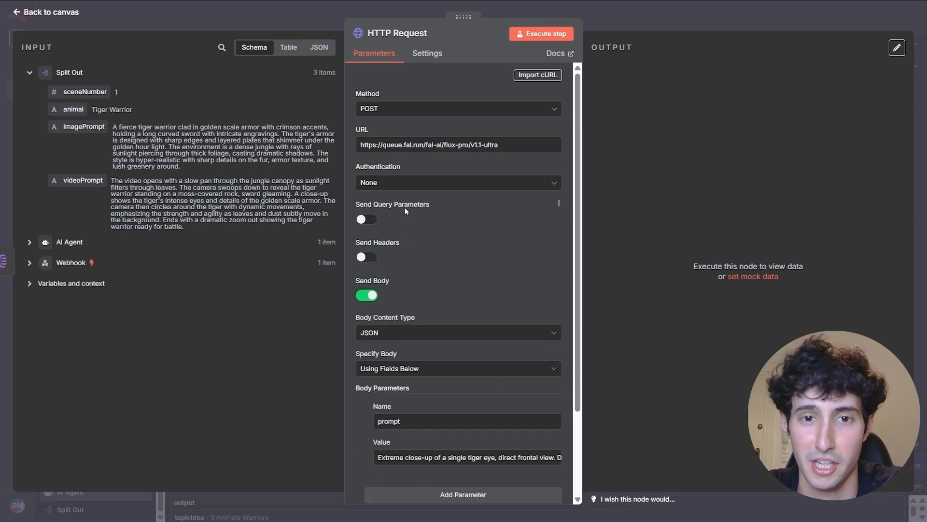
- Set Authentication to Generic Credential Type with Header Auth and browse the saved credentials
{"action": "left_click", "coordinate": [413, 187]}
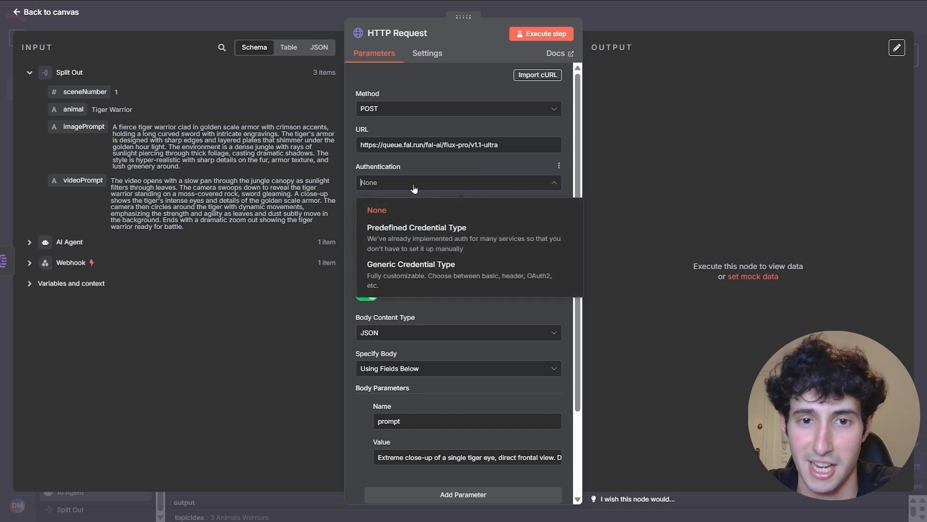
{"action": "left_click", "coordinate": [425, 276]}
{"action": "left_click", "coordinate": [401, 219]}
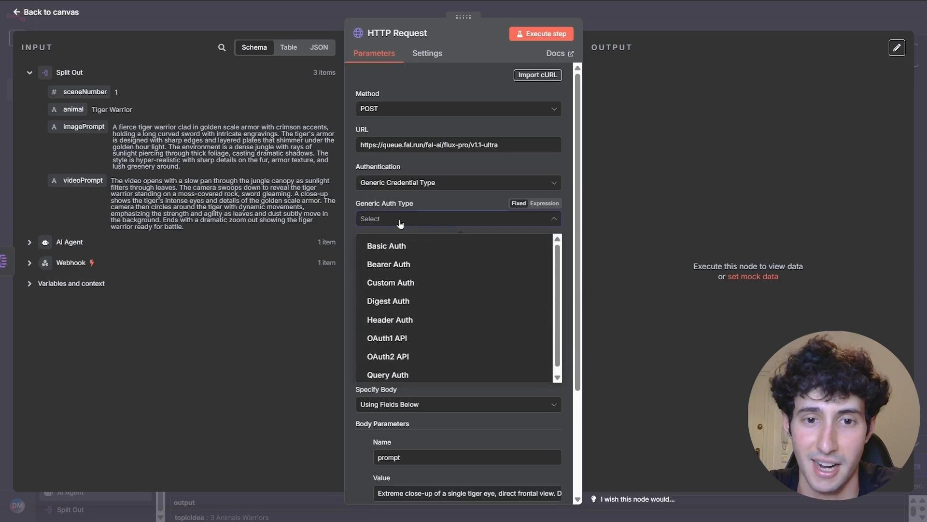
{"action": "left_click", "coordinate": [400, 322]}
{"action": "left_click", "coordinate": [423, 251]}
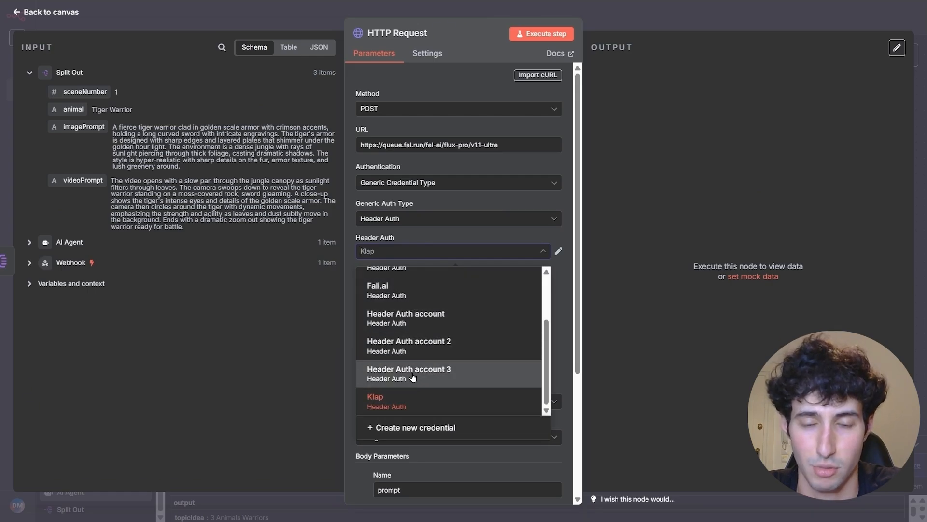
{"action": "scroll", "coordinate": [415, 352], "scroll_direction": "up", "scroll_amount": 2}
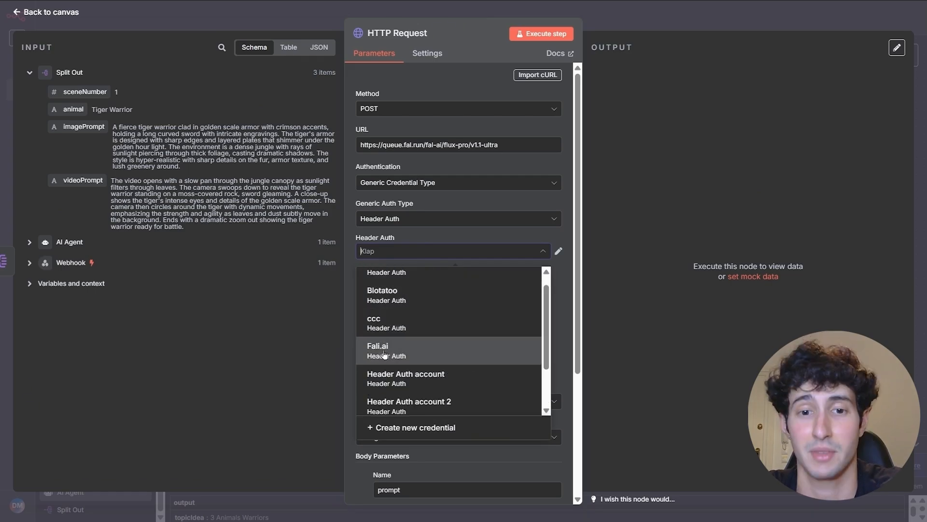
{"action": "scroll", "coordinate": [392, 357], "scroll_direction": "down", "scroll_amount": 2}
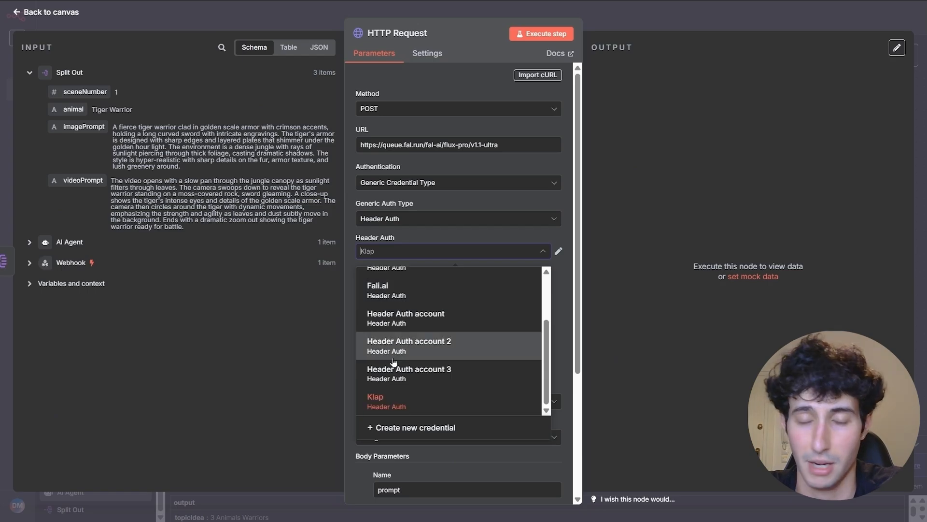
- Create a new Header Auth credential with header name Authorization, removing the stray word 'Key'
{"action": "left_click", "coordinate": [404, 429]}
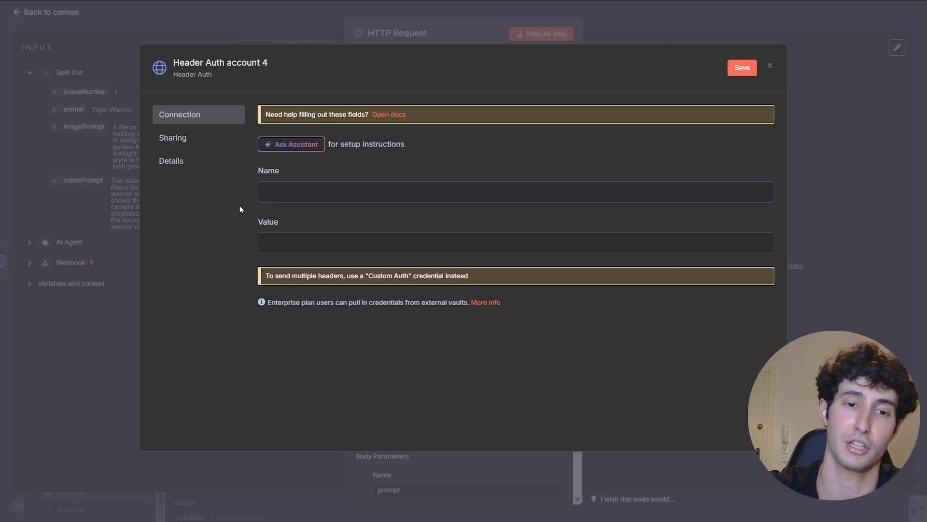
{"action": "key", "text": "ctrl+v"}
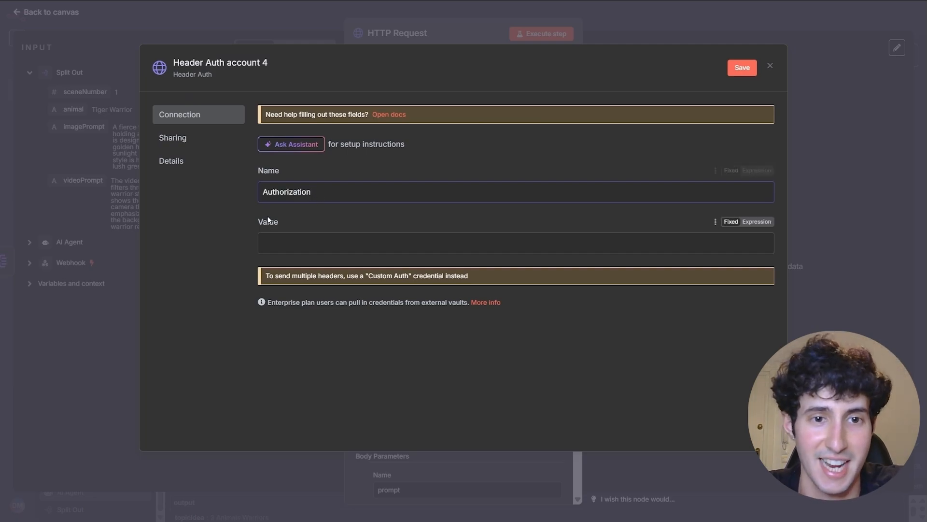
{"action": "left_click_drag", "start_coordinate": [266, 194], "coordinate": [257, 196]}
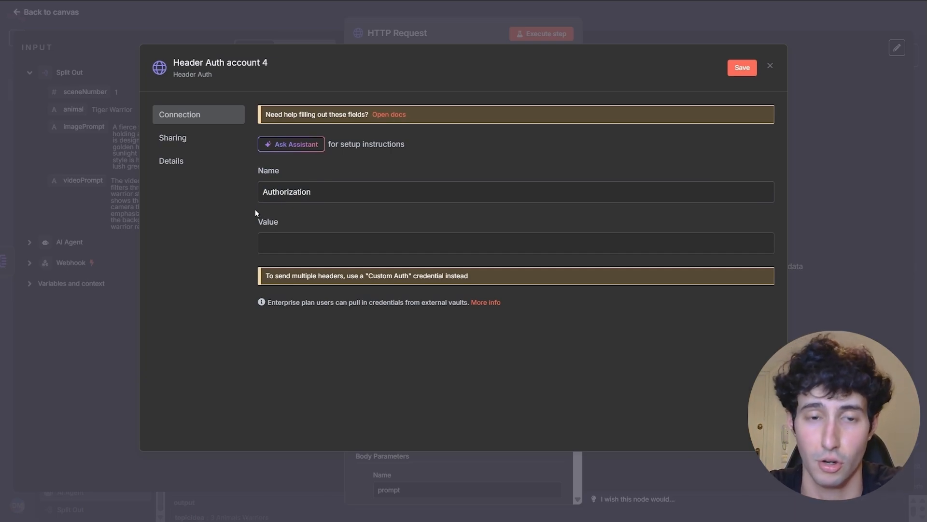
{"action": "left_click", "coordinate": [266, 243]}
{"action": "left_click", "coordinate": [340, 192]}
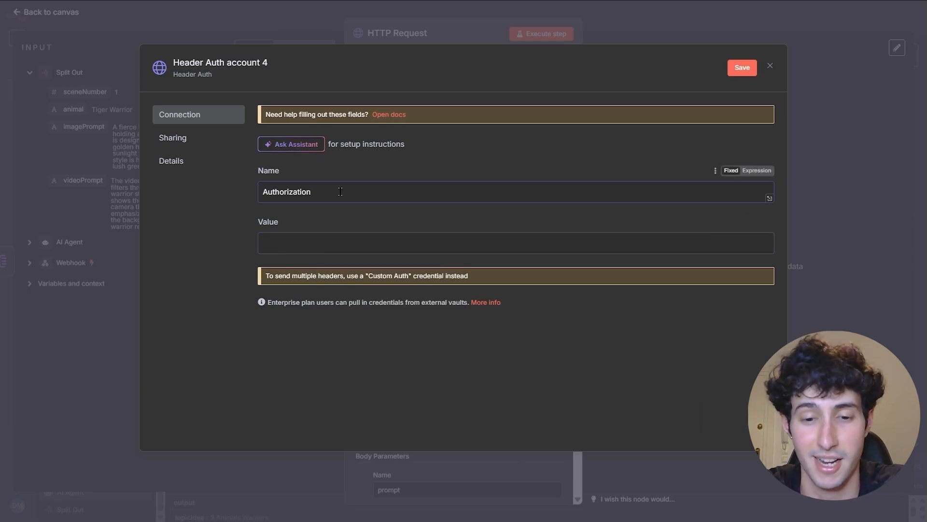
{"action": "type", "text": "Key"}
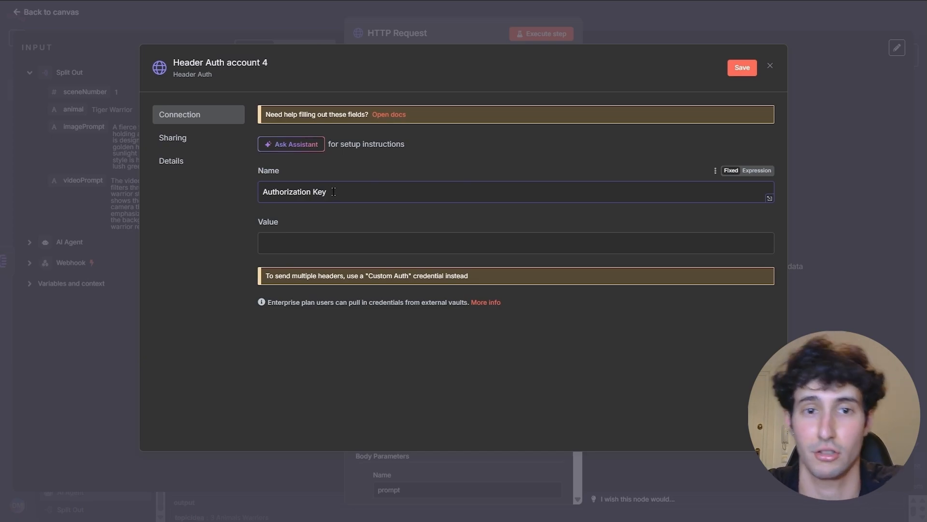
{"action": "left_click_drag", "start_coordinate": [333, 192], "coordinate": [312, 193]}
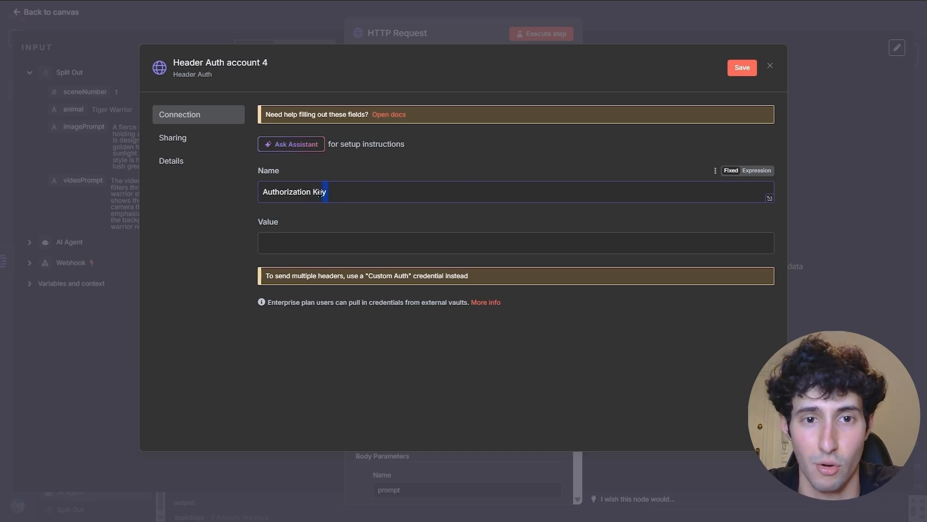
{"action": "right_click", "coordinate": [317, 192]}
{"action": "left_click", "coordinate": [349, 246]}
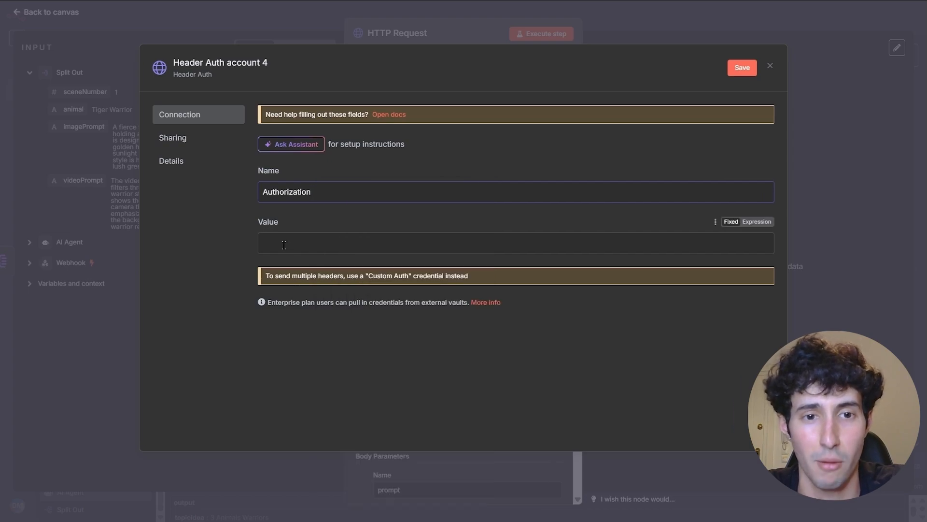
{"action": "left_click", "coordinate": [284, 244]}
{"action": "key", "text": "ctrl+v"}
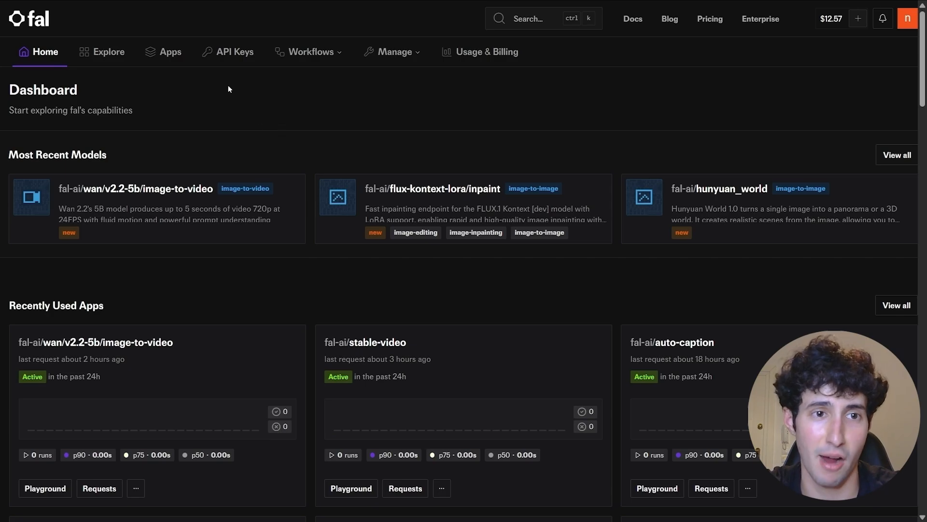
- On fal.ai's API Keys page, add a new key named N8N
{"action": "left_click", "coordinate": [226, 58]}
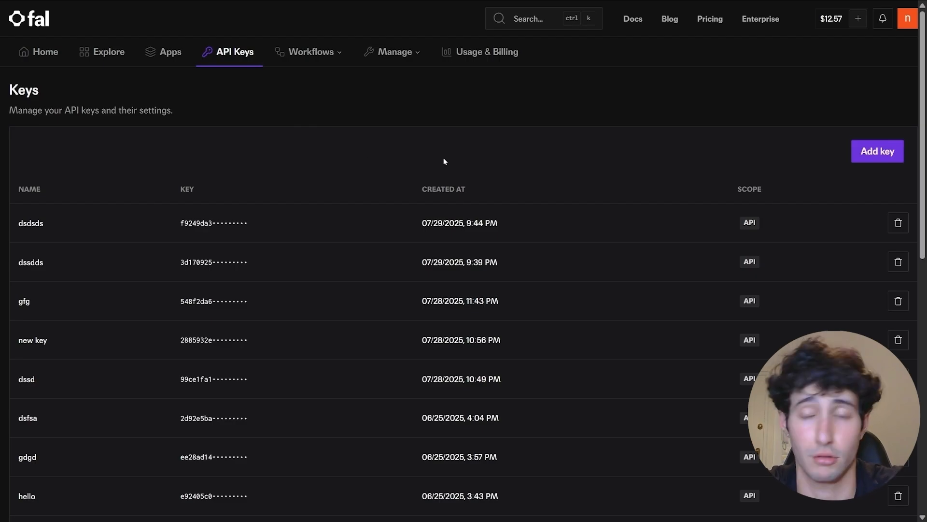
{"action": "left_click", "coordinate": [870, 158]}
{"action": "left_click", "coordinate": [320, 237]}
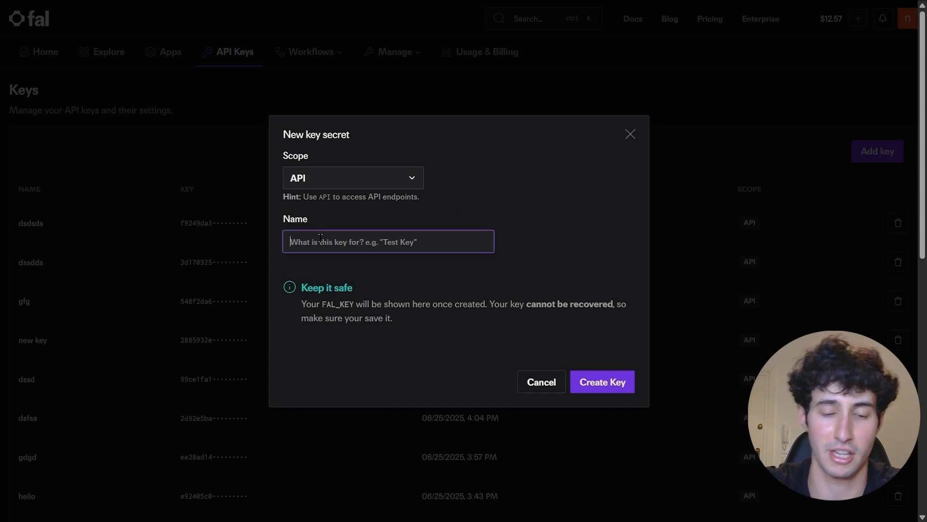
{"action": "type", "text": "N8N"}
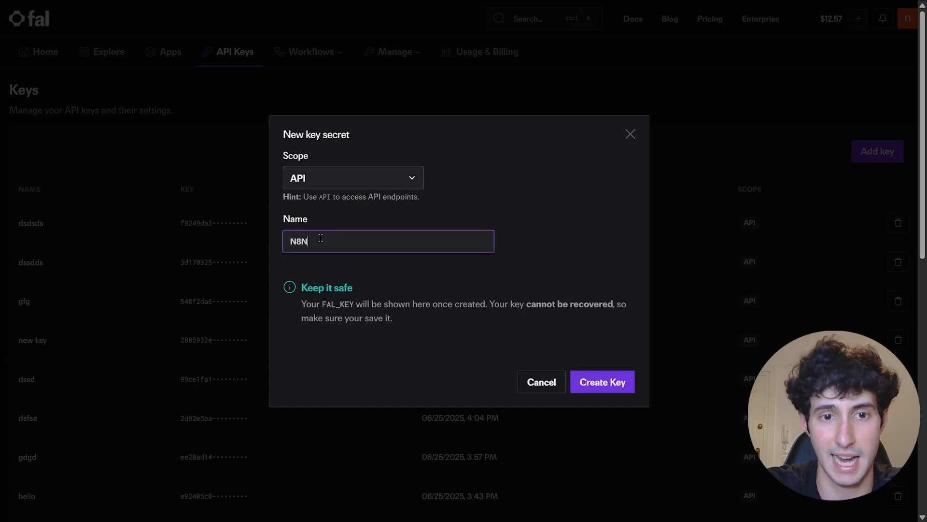
{"action": "left_click", "coordinate": [599, 386]}
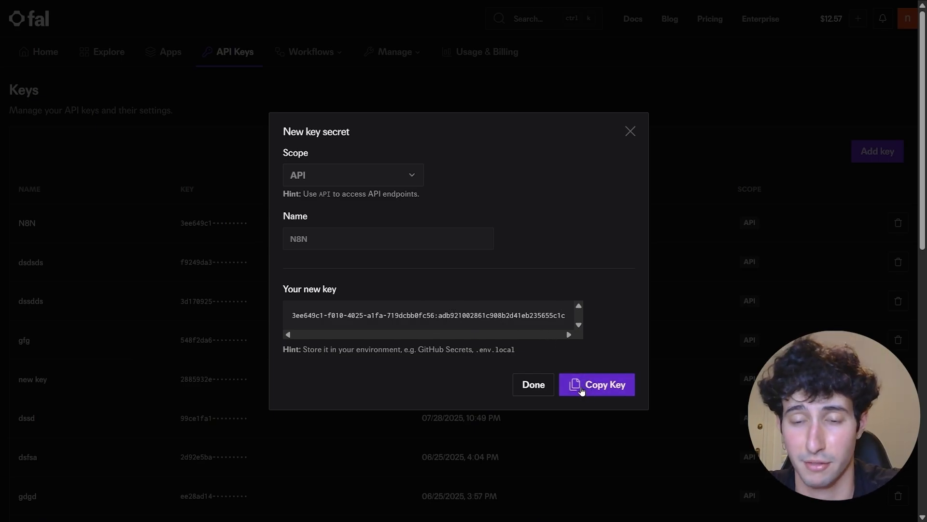
- Copy the new fal.ai key secret into the credential's header Value field
{"action": "left_click", "coordinate": [599, 389]}
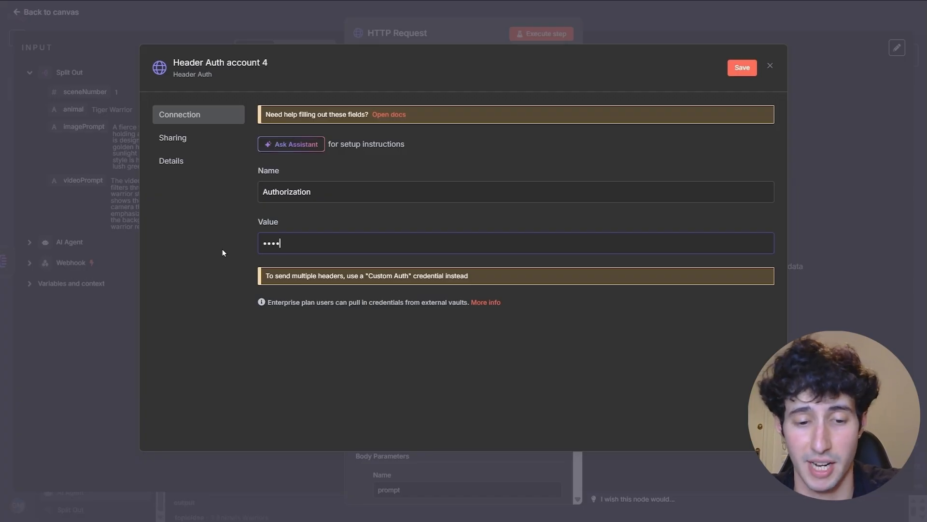
{"action": "key", "text": "ctrl+v"}
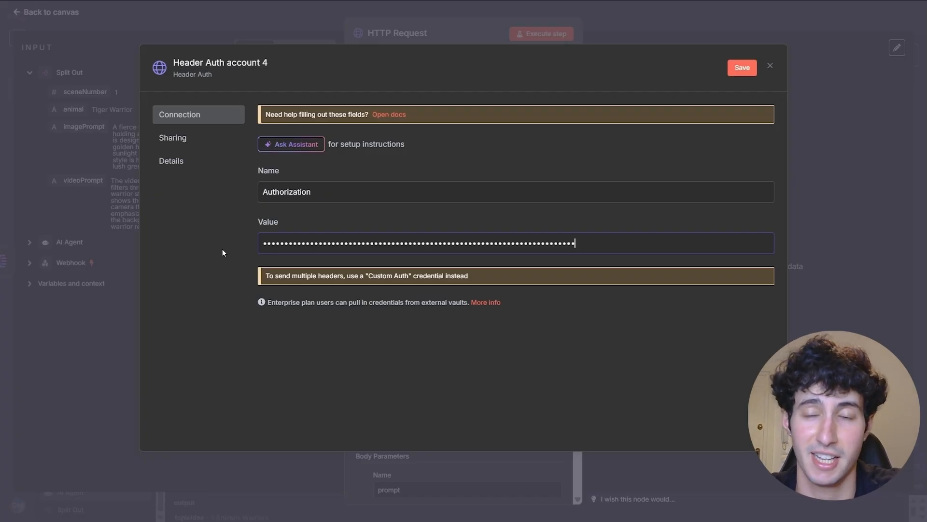
{"action": "left_click_drag", "start_coordinate": [263, 244], "coordinate": [270, 245]}
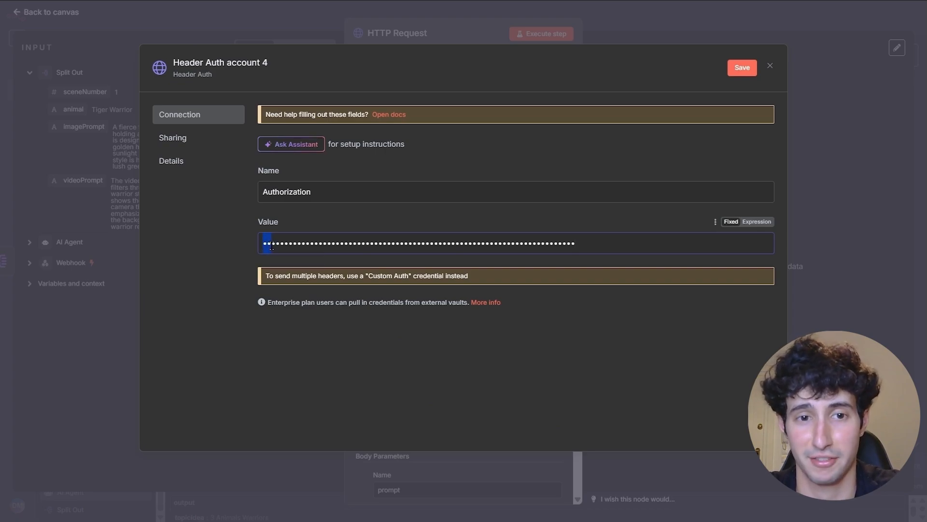
{"action": "left_click", "coordinate": [276, 245]}
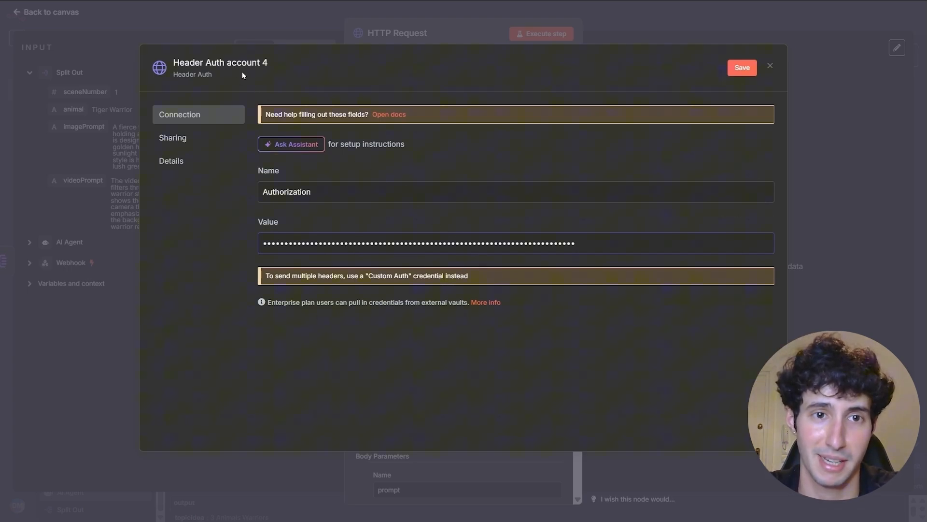
- Rename the credential to 'Fali.ai', save it, and close the credential editor
{"action": "left_click", "coordinate": [231, 63]}
{"action": "key", "text": "BackSpace"}
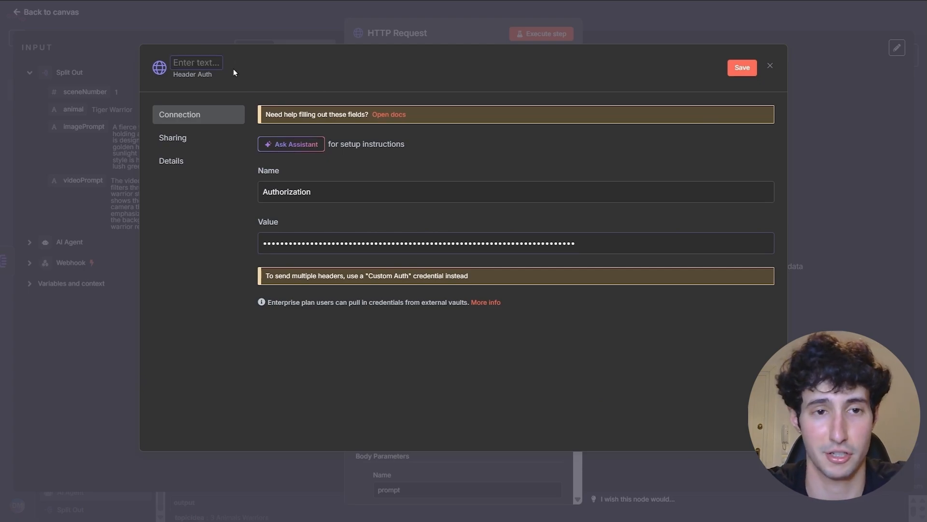
{"action": "type", "text": "Fa"}
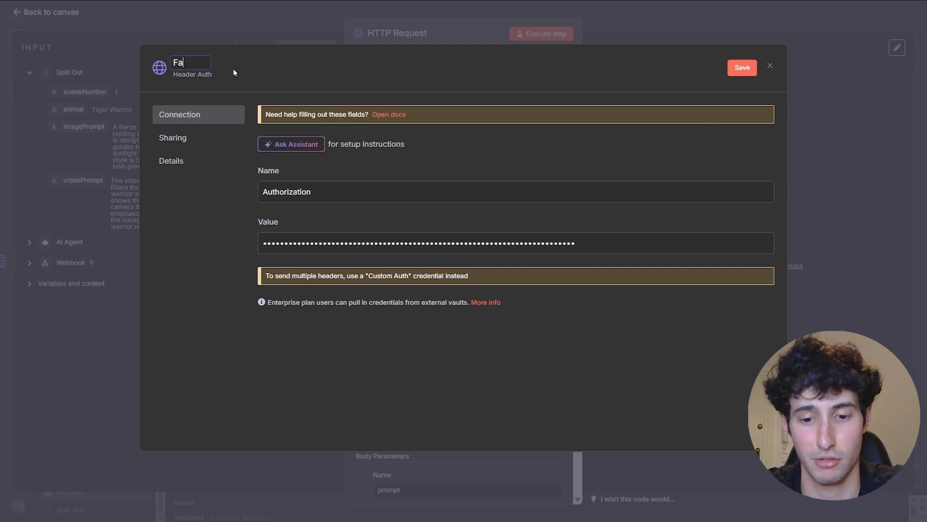
{"action": "type", "text": "li.ai"}
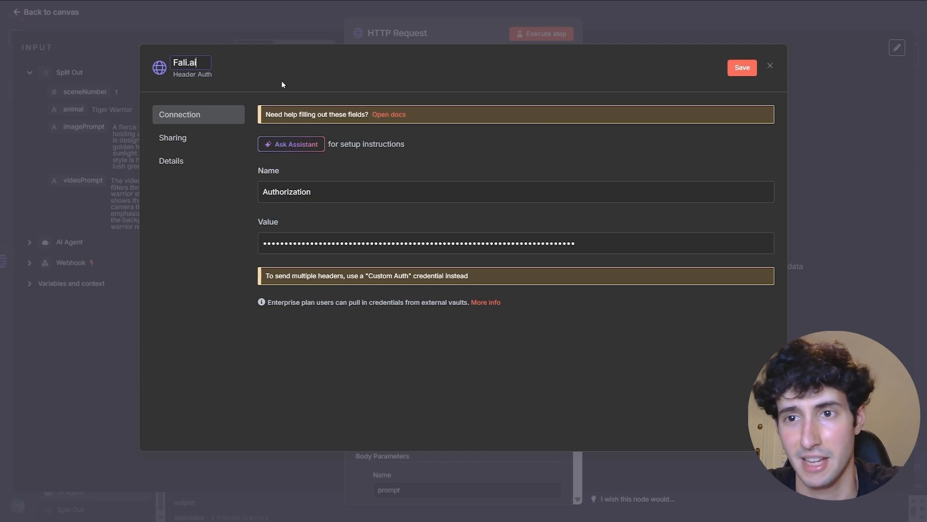
{"action": "left_click", "coordinate": [738, 68]}
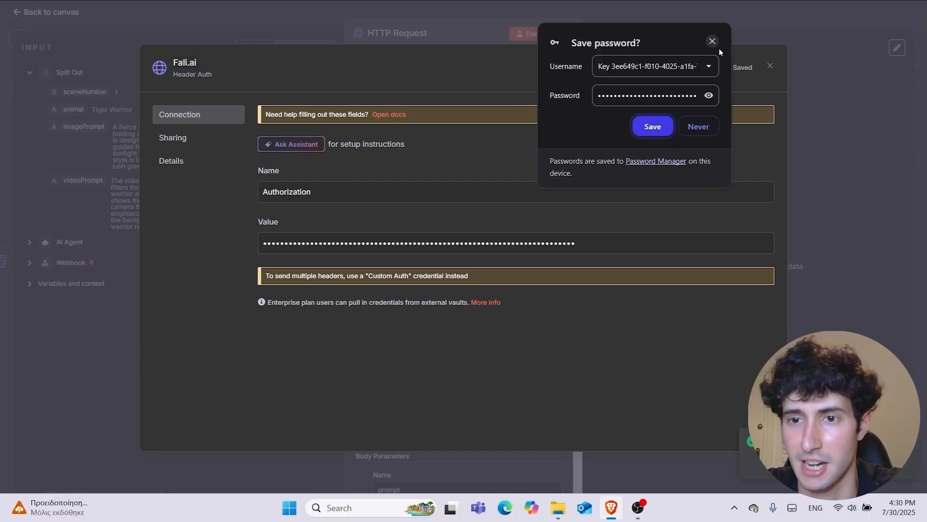
{"action": "left_click", "coordinate": [712, 42]}
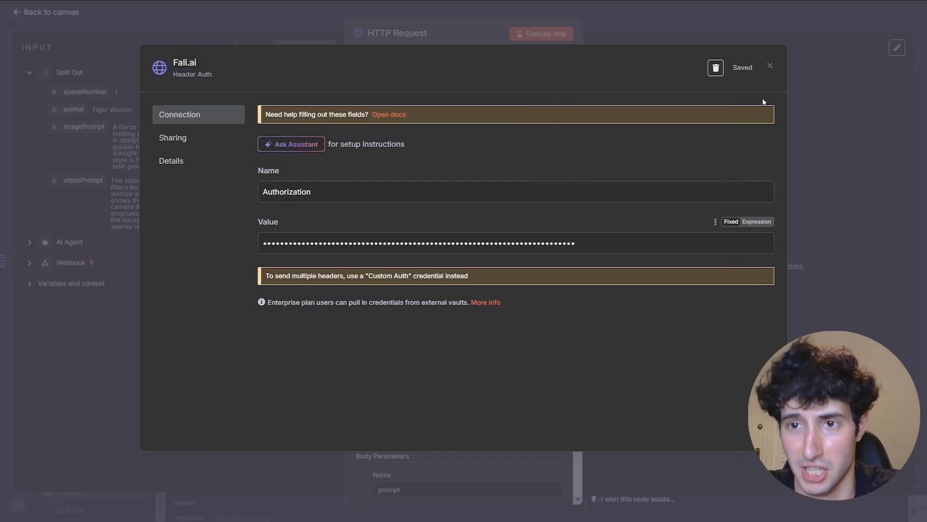
{"action": "left_click", "coordinate": [771, 67]}
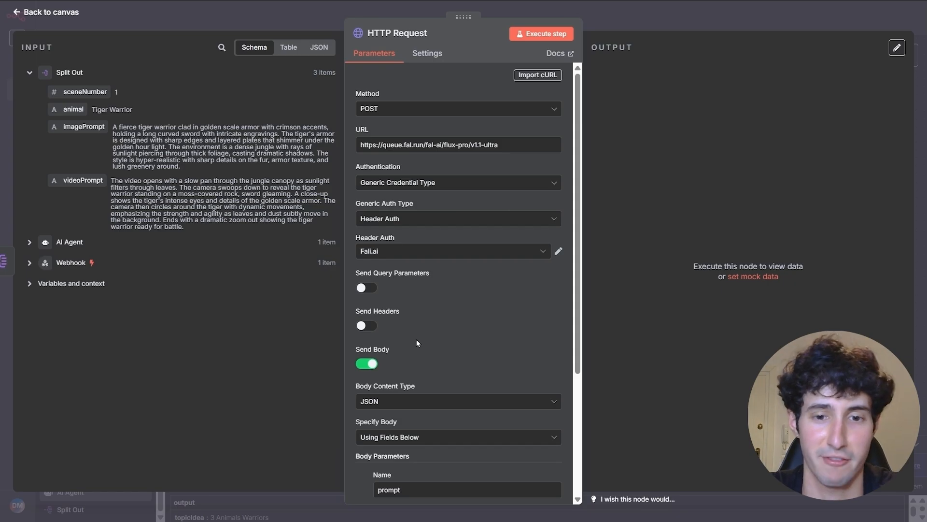
- Replace the fixed prompt body value with the mapped imagePrompt field from the input
{"action": "scroll", "coordinate": [417, 339], "scroll_direction": "down", "scroll_amount": 2}
{"action": "scroll", "coordinate": [416, 339], "scroll_direction": "down", "scroll_amount": 2}
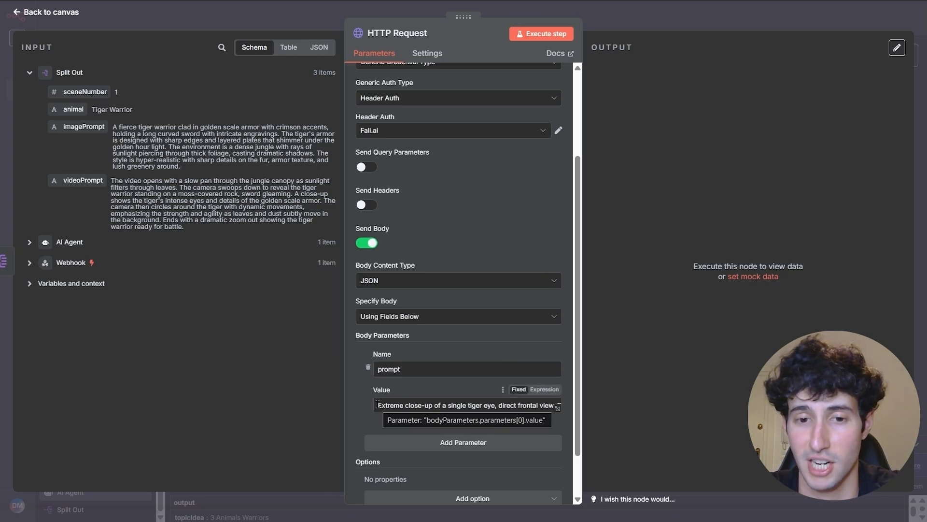
{"action": "left_click_drag", "start_coordinate": [377, 405], "coordinate": [607, 409]}
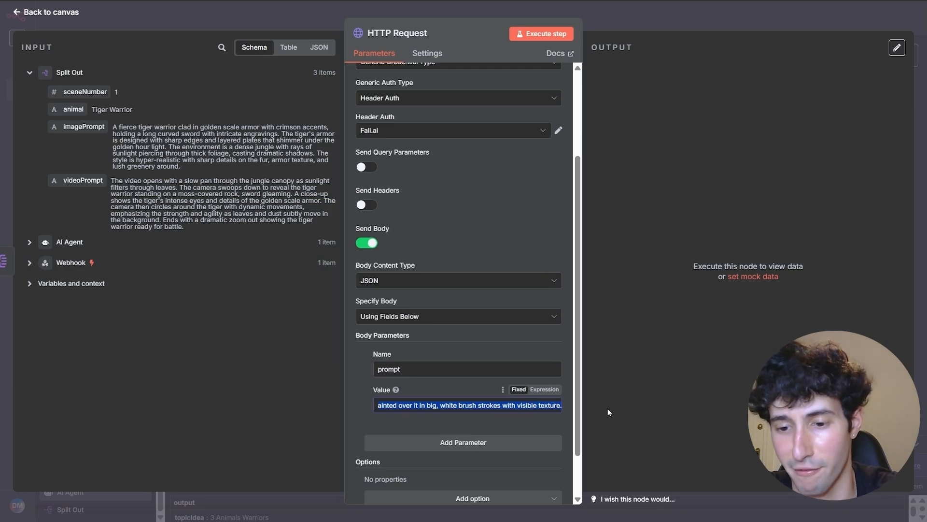
{"action": "key", "text": "BackSpace"}
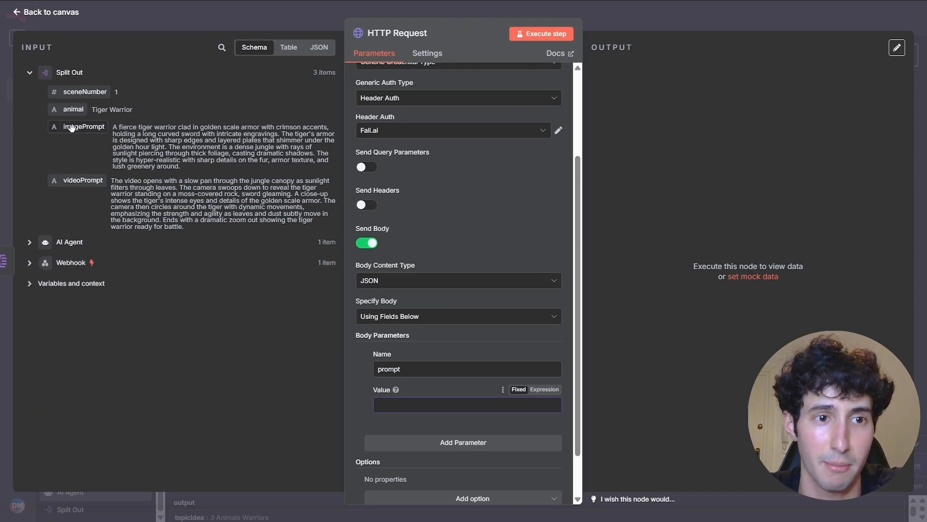
{"action": "left_click_drag", "start_coordinate": [71, 129], "coordinate": [401, 405]}
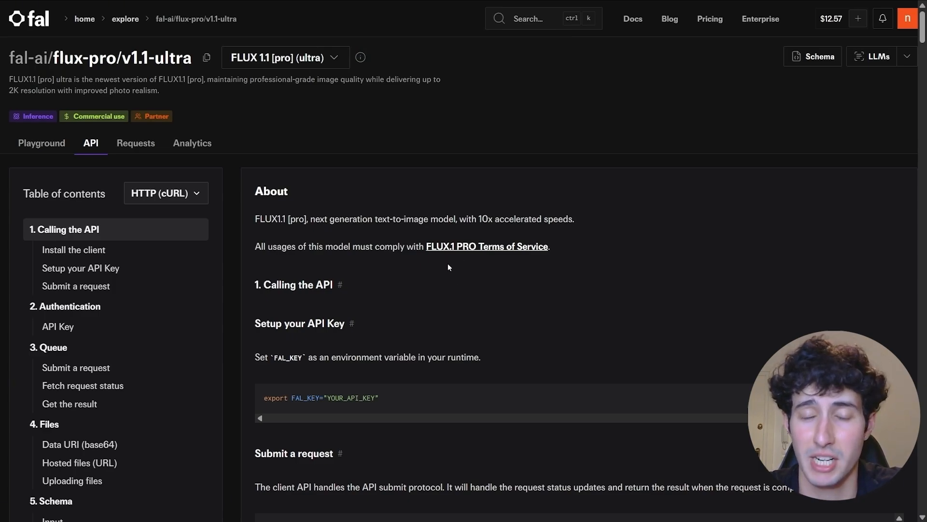
- Scroll fal.ai's FLUX 1.1 ultra docs to the Schema Input section, reviewing the prompt input
{"action": "scroll", "coordinate": [408, 300], "scroll_direction": "down", "scroll_amount": 15}
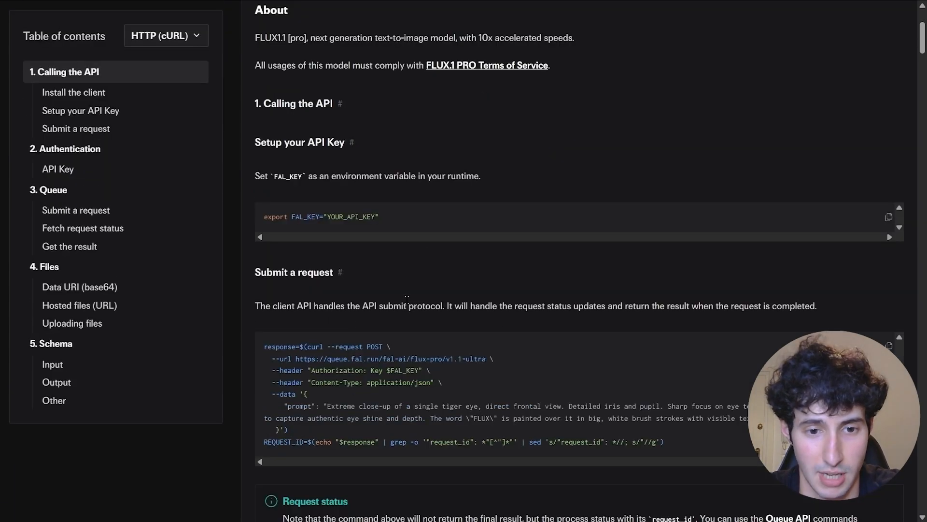
{"action": "scroll", "coordinate": [408, 300], "scroll_direction": "down", "scroll_amount": 15}
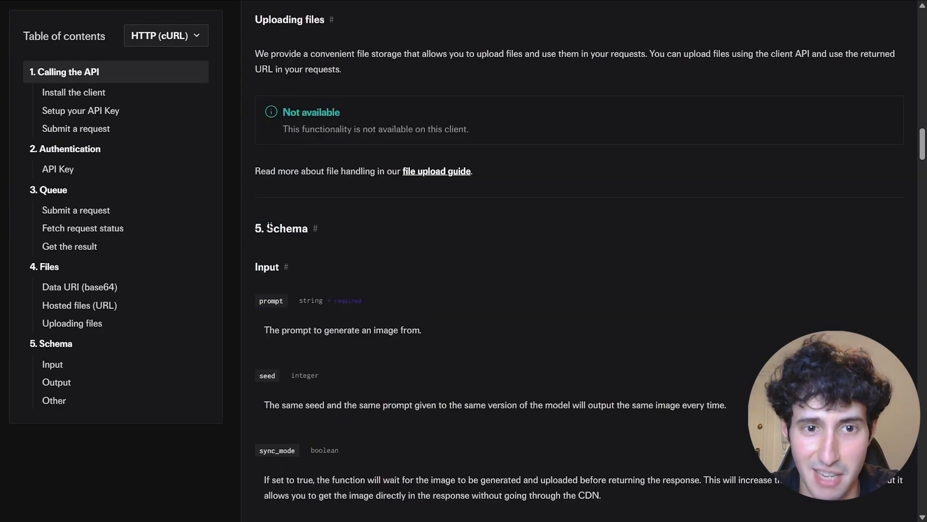
{"action": "left_click_drag", "start_coordinate": [270, 227], "coordinate": [355, 232]}
{"action": "left_click", "coordinate": [354, 232]}
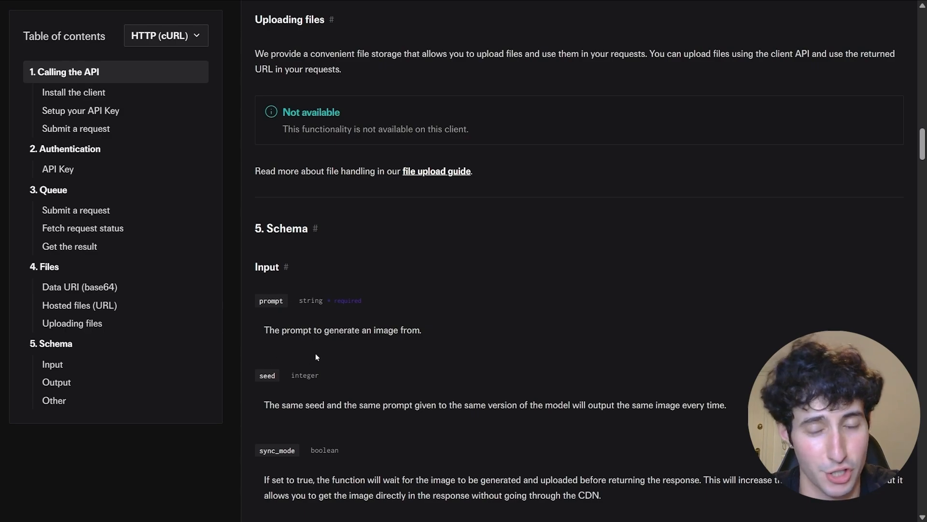
{"action": "scroll", "coordinate": [289, 329], "scroll_direction": "down", "scroll_amount": 1}
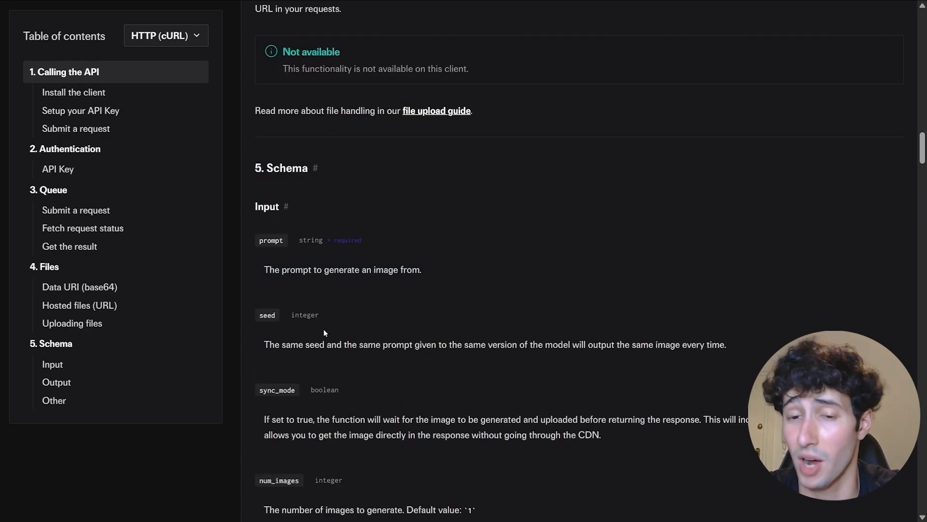
{"action": "scroll", "coordinate": [324, 330], "scroll_direction": "down", "scroll_amount": 2}
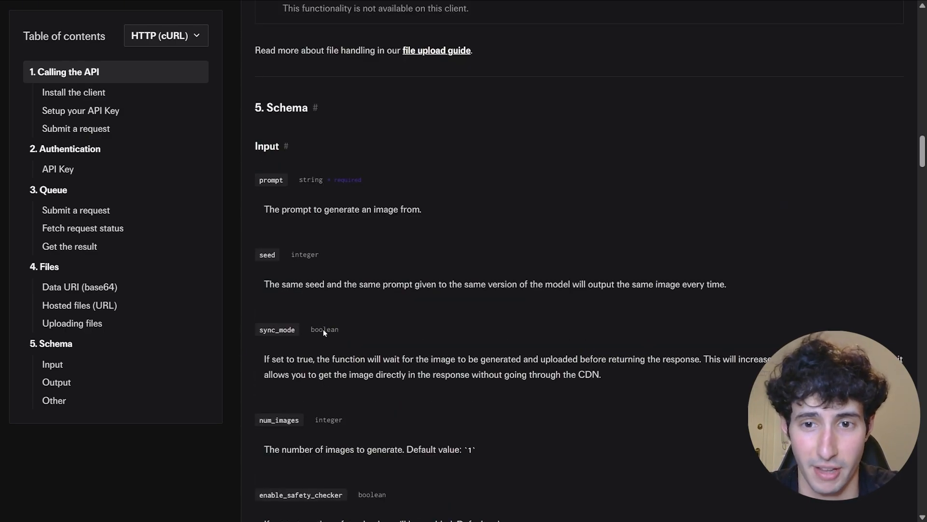
{"action": "left_click_drag", "start_coordinate": [262, 121], "coordinate": [287, 122]}
{"action": "left_click", "coordinate": [287, 122]}
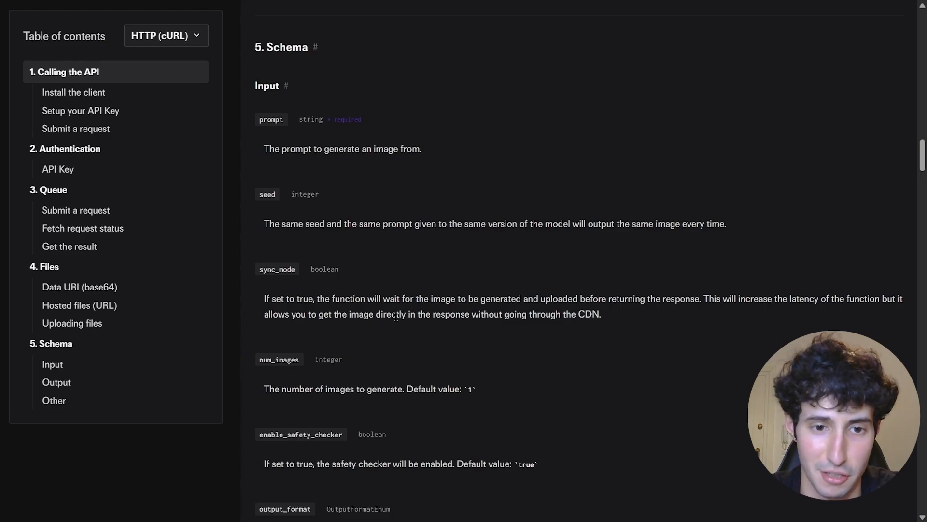
{"action": "scroll", "coordinate": [396, 316], "scroll_direction": "down", "scroll_amount": 1}
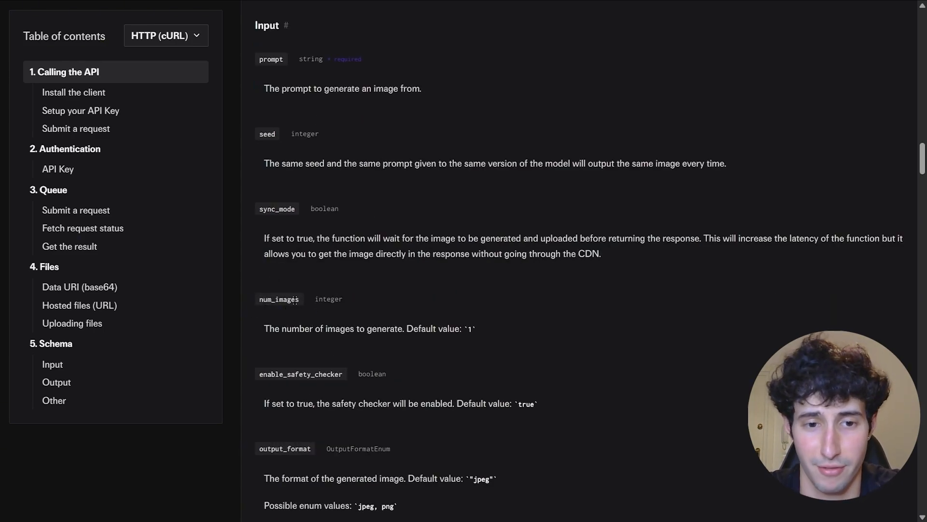
{"action": "scroll", "coordinate": [295, 300], "scroll_direction": "down", "scroll_amount": 2}
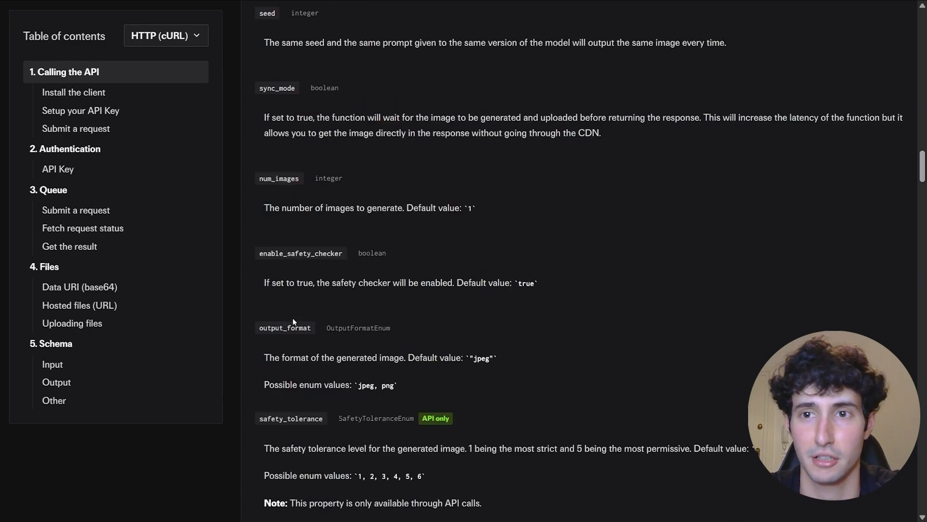
{"action": "scroll", "coordinate": [293, 318], "scroll_direction": "down", "scroll_amount": 3}
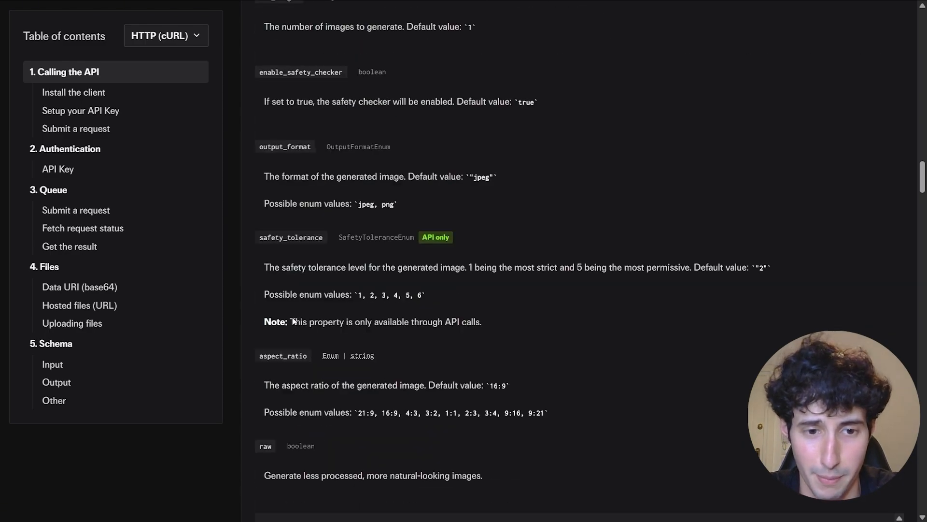
- Find aspect_ratio and its 9:16 option, then copy the aspect_ratio parameter name
{"action": "left_click_drag", "start_coordinate": [258, 358], "coordinate": [314, 358]}
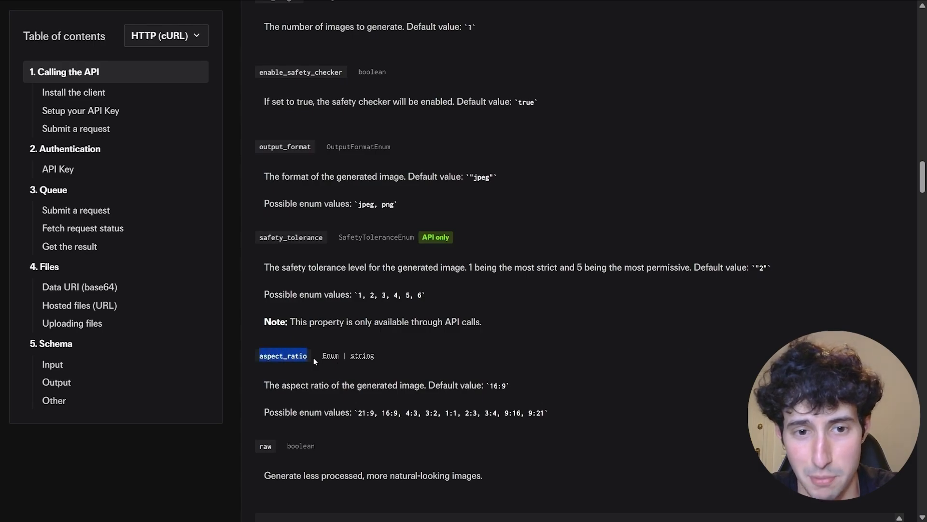
{"action": "left_click", "coordinate": [308, 365]}
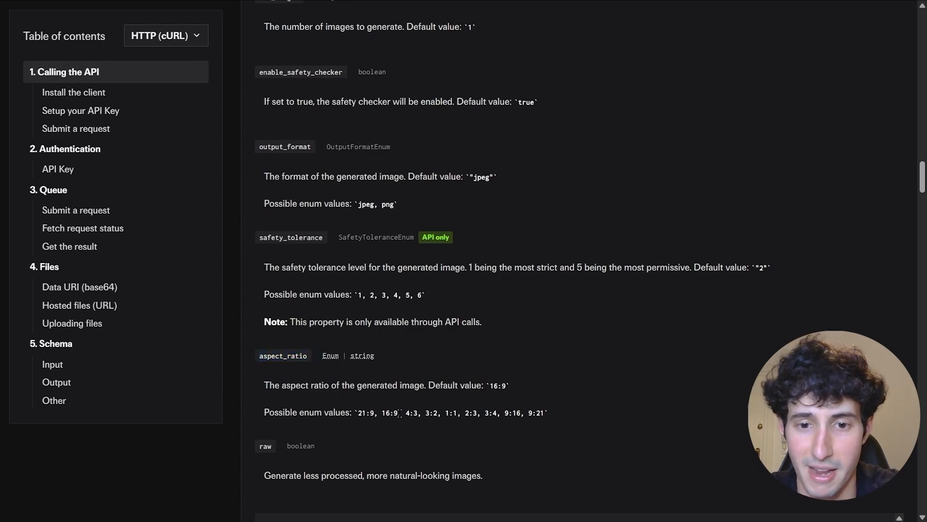
{"action": "left_click_drag", "start_coordinate": [503, 413], "coordinate": [523, 412]}
{"action": "left_click", "coordinate": [523, 411]}
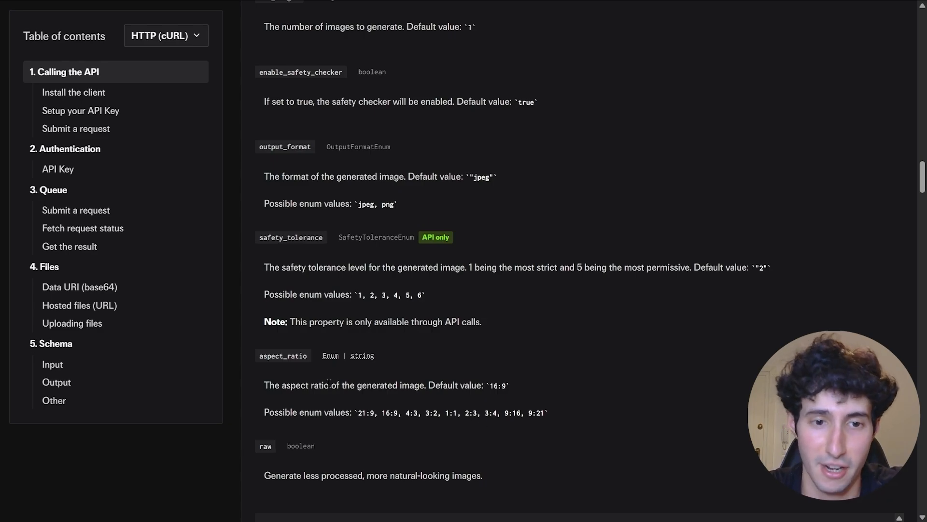
{"action": "left_click_drag", "start_coordinate": [259, 357], "coordinate": [307, 354]}
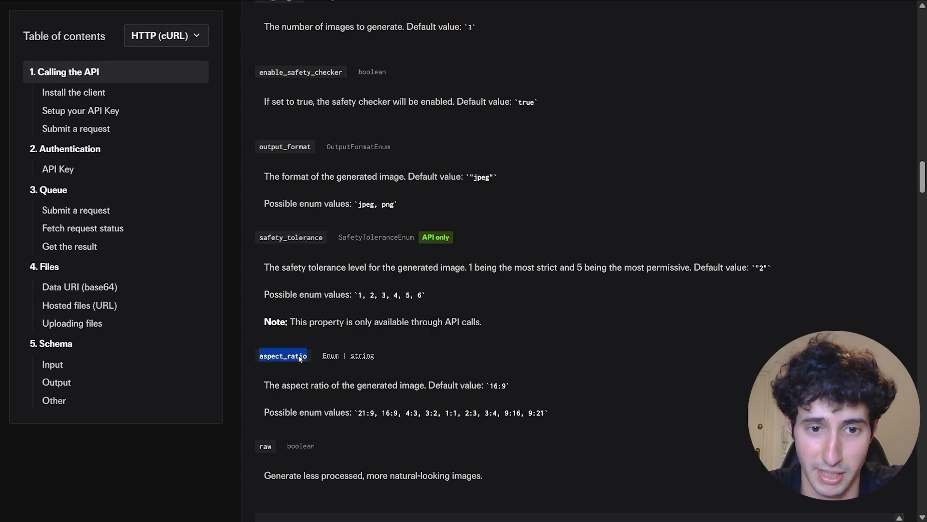
{"action": "right_click", "coordinate": [298, 356]}
{"action": "left_click", "coordinate": [299, 369]}
{"action": "left_click", "coordinate": [330, 369]}
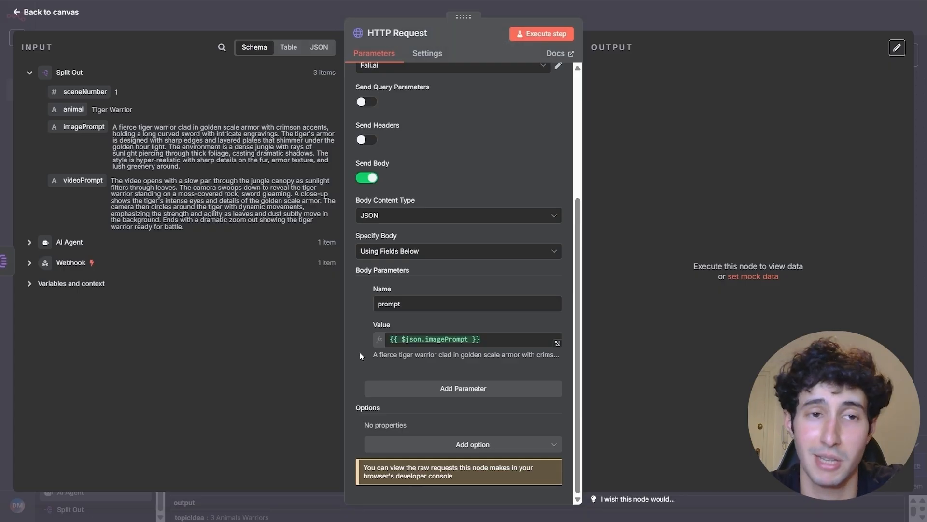
- Add a second body parameter named aspect_ratio with value 9:16
{"action": "left_click", "coordinate": [422, 388]}
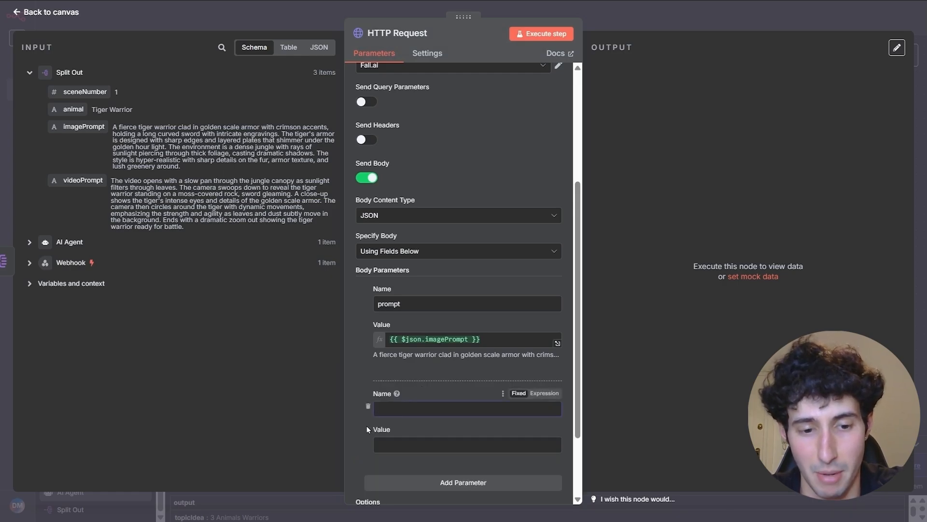
{"action": "type", "text": "aspect_ratio"}
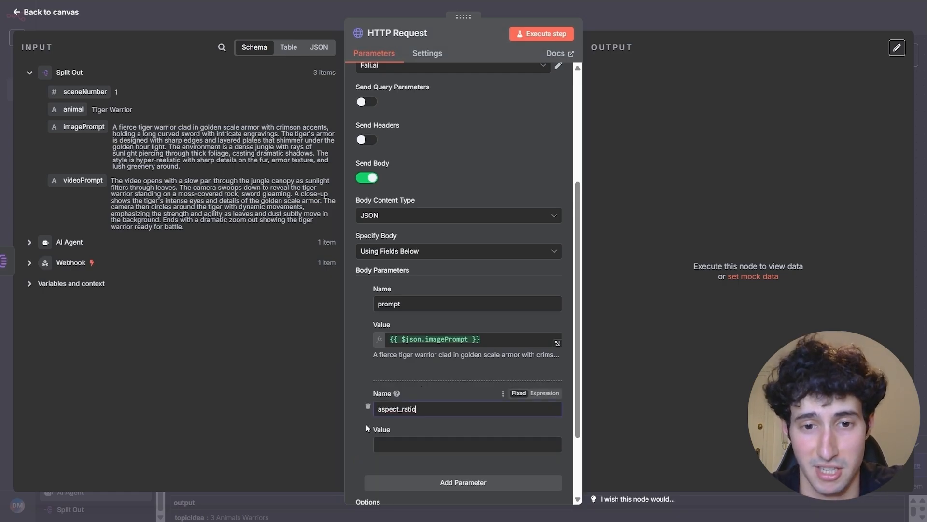
{"action": "left_click", "coordinate": [380, 441]}
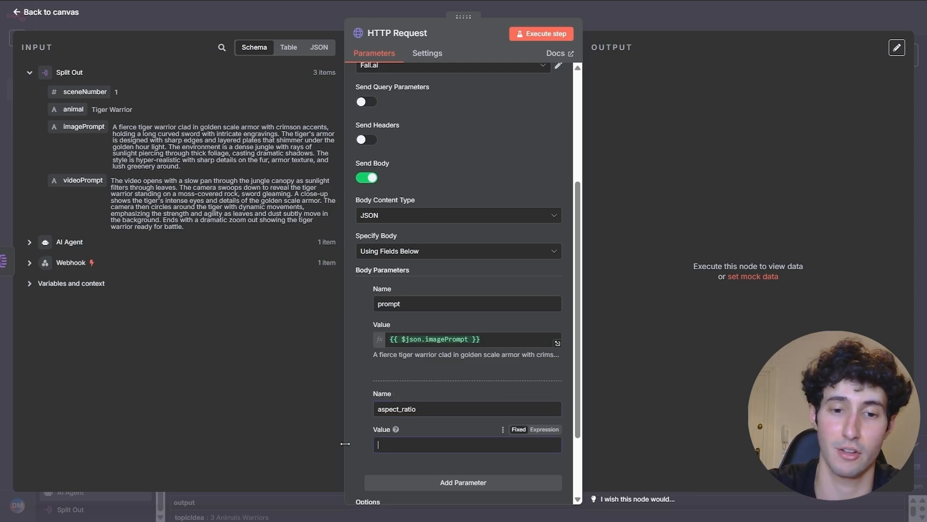
{"action": "type", "text": "9:"}
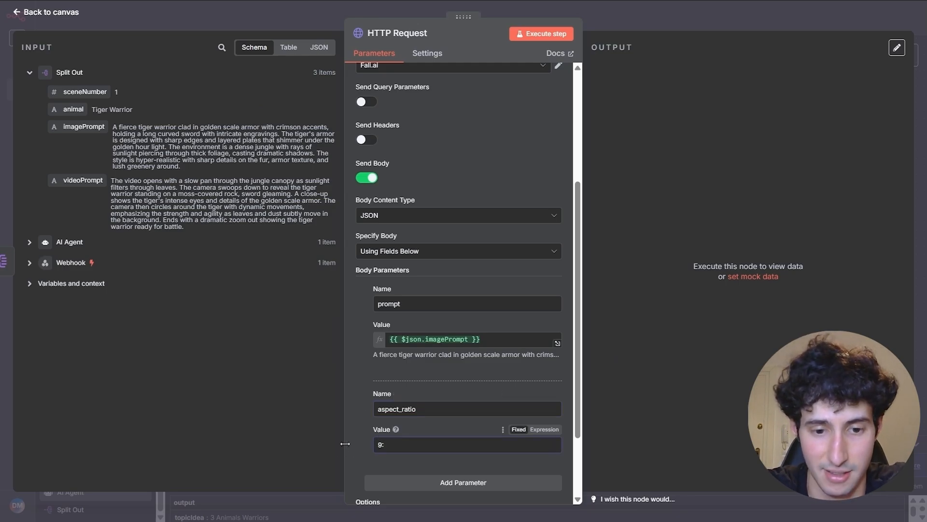
{"action": "type", "text": "16"}
{"action": "scroll", "coordinate": [436, 270], "scroll_direction": "down", "scroll_amount": 2}
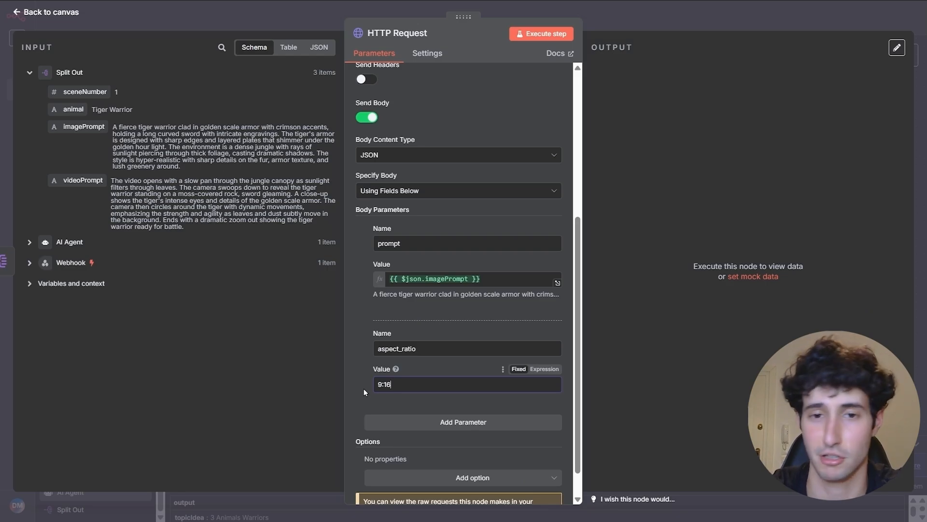
{"action": "left_click", "coordinate": [427, 315]}
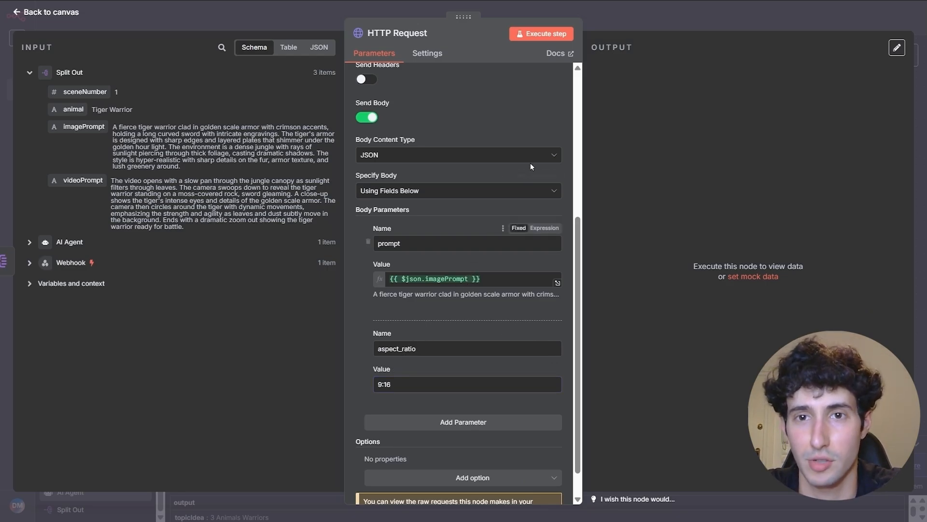
- Execute the HTTP Request step and pin its IN_QUEUE output for testing
{"action": "left_click", "coordinate": [547, 34]}
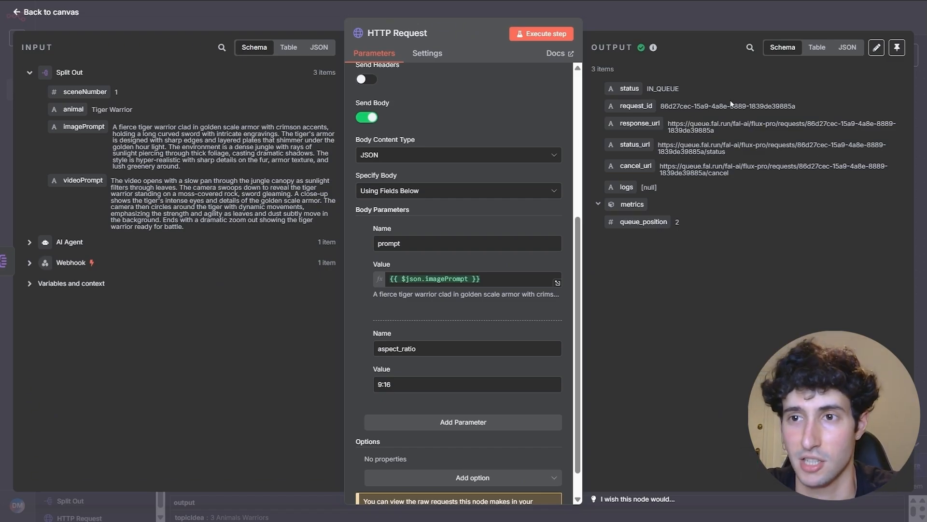
{"action": "left_click", "coordinate": [894, 51]}
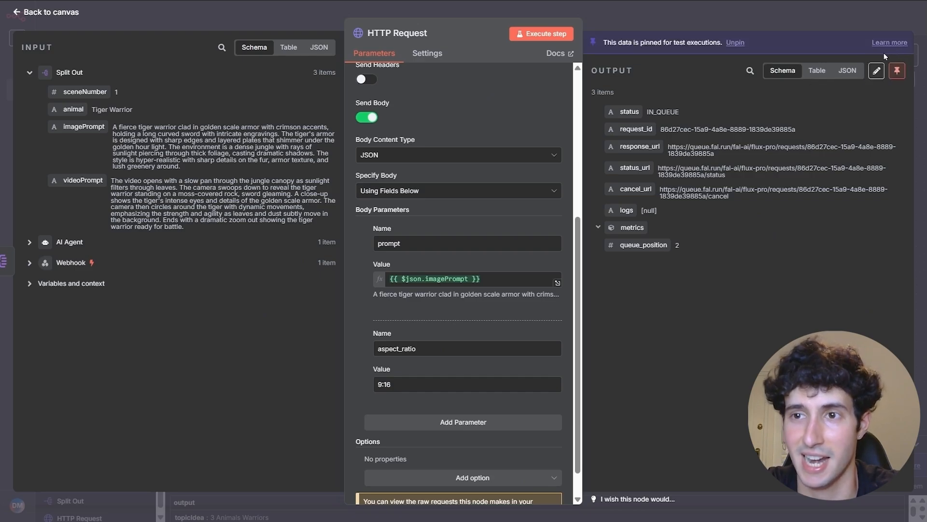
{"action": "left_click", "coordinate": [772, 26]}
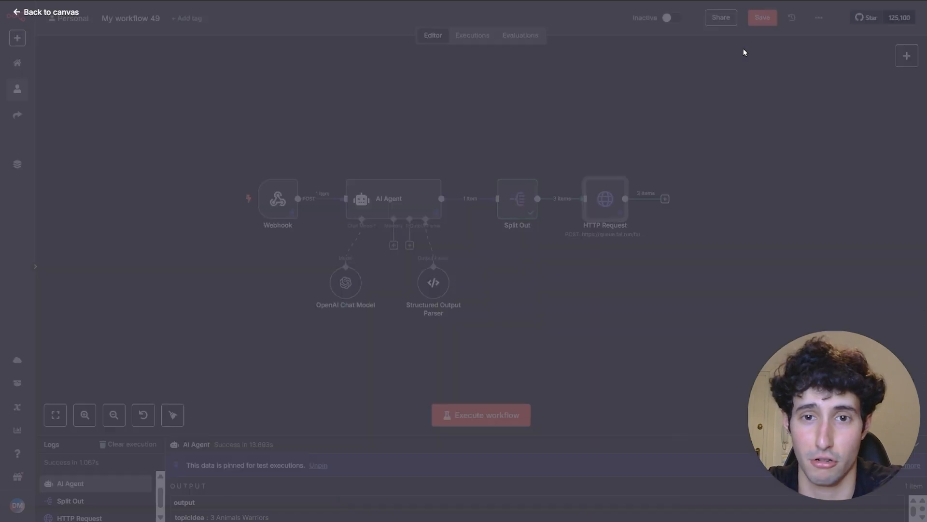
{"action": "scroll", "coordinate": [645, 287], "scroll_direction": "down", "scroll_amount": 2}
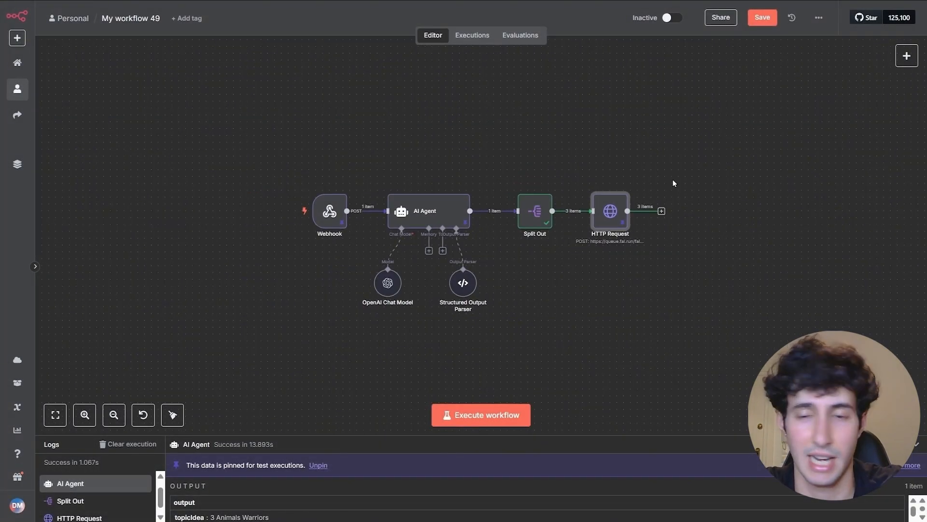
{"action": "left_click_drag", "start_coordinate": [670, 184], "coordinate": [712, 222]}
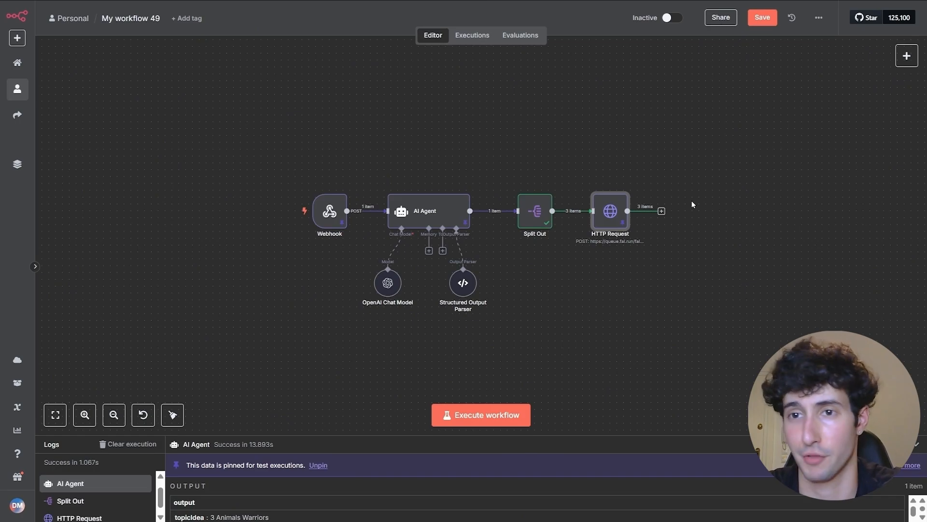
- Add a Wait node after the HTTP Request node
{"action": "left_click", "coordinate": [661, 212]}
{"action": "type", "text": "w"}
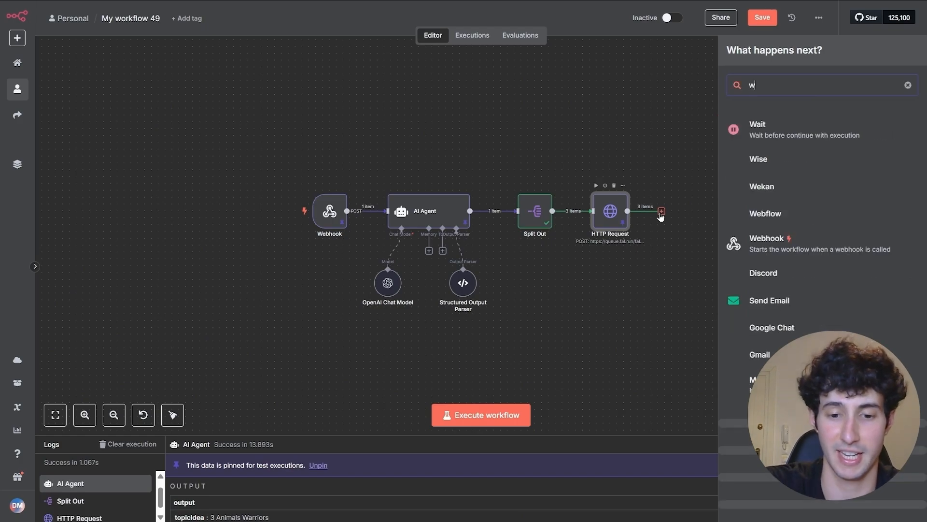
{"action": "type", "text": "ait"}
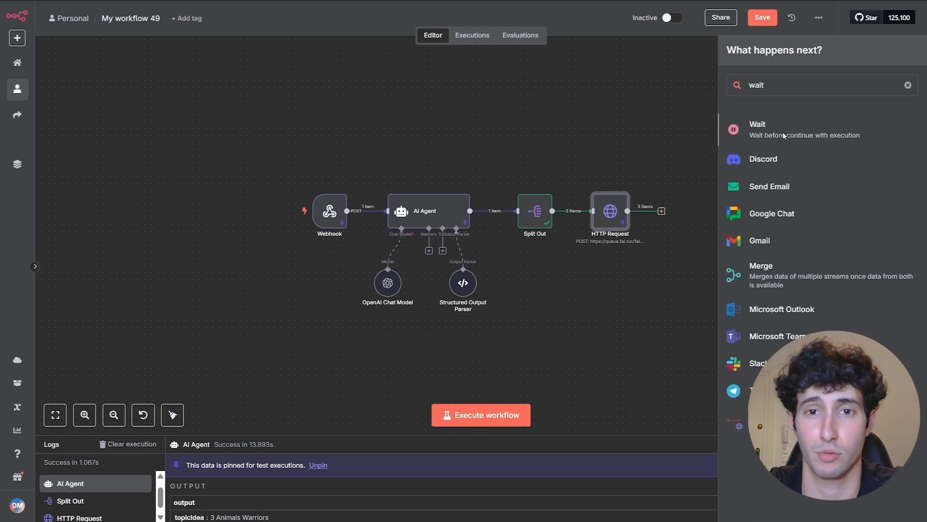
{"action": "left_click", "coordinate": [783, 134]}
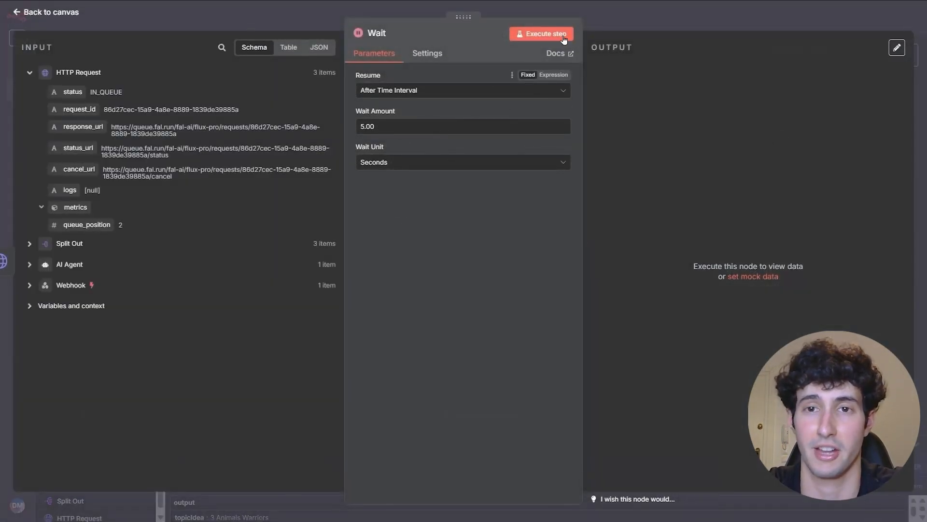
{"action": "left_click", "coordinate": [612, 26]}
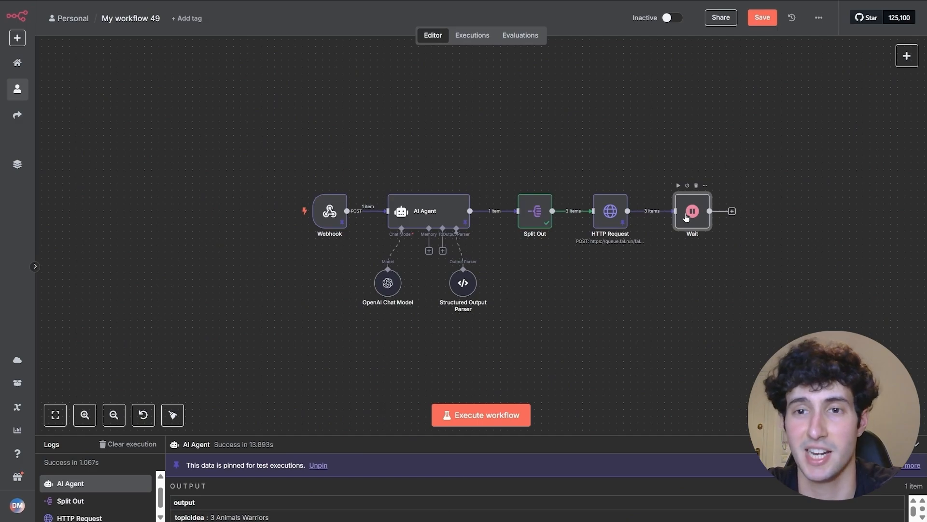
- Set the Wait node to pause for 1 minute
{"action": "double_click", "coordinate": [686, 216]}
{"action": "left_click_drag", "start_coordinate": [377, 126], "coordinate": [358, 126]}
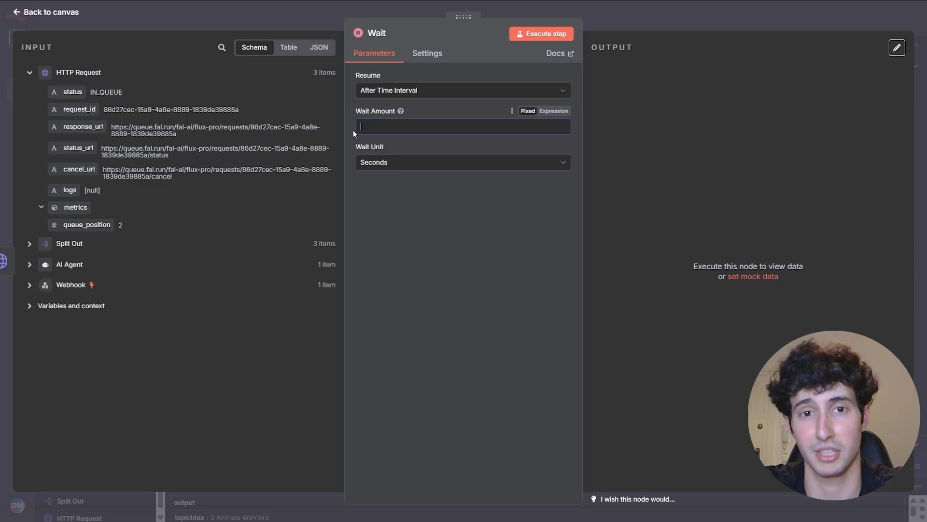
{"action": "type", "text": "1"}
{"action": "left_click", "coordinate": [399, 162]}
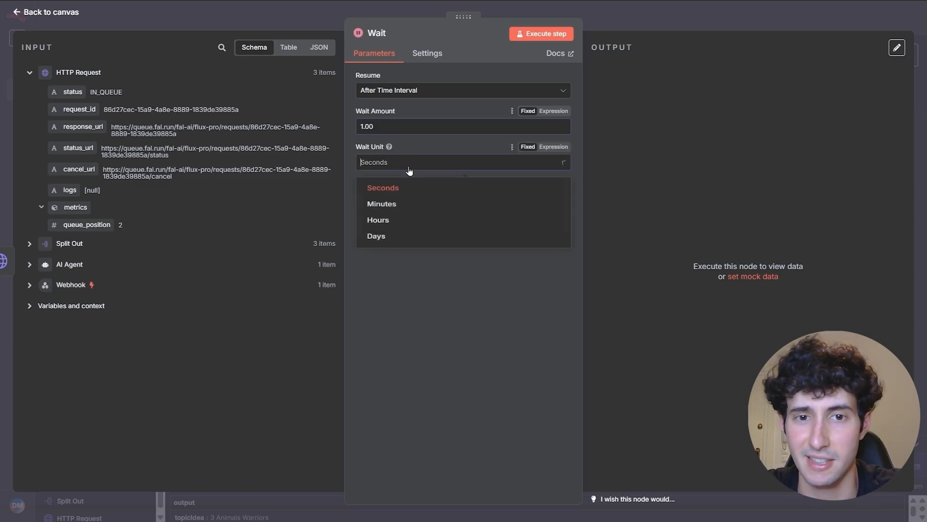
{"action": "left_click", "coordinate": [409, 208]}
{"action": "key", "text": "Escape"}
{"action": "left_click_drag", "start_coordinate": [732, 268], "coordinate": [554, 261]}
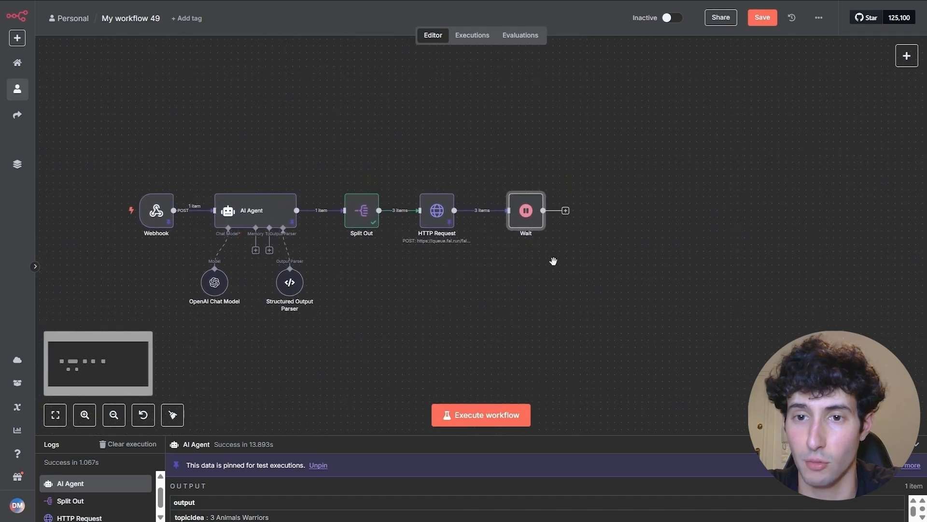
- Insert an HTTP Request node after the Wait node by searching 'http'
{"action": "left_click", "coordinate": [566, 212]}
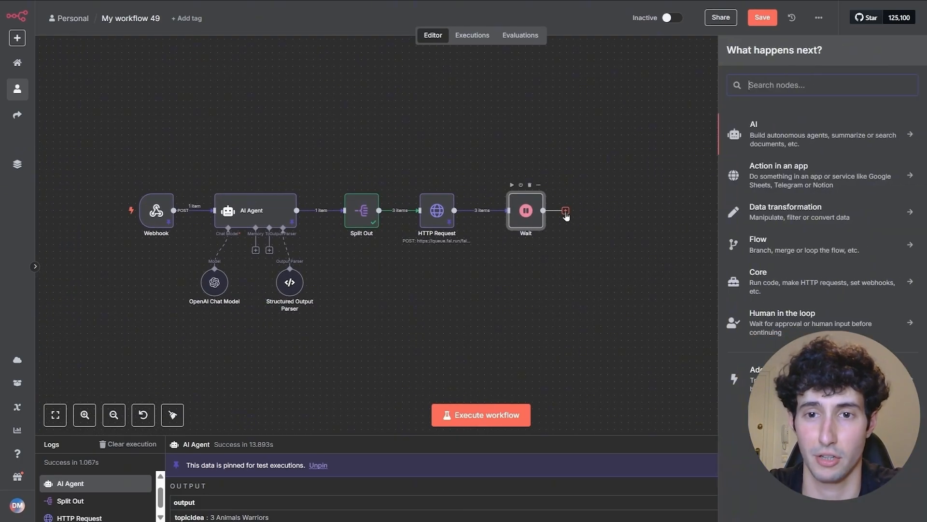
{"action": "type", "text": "http"}
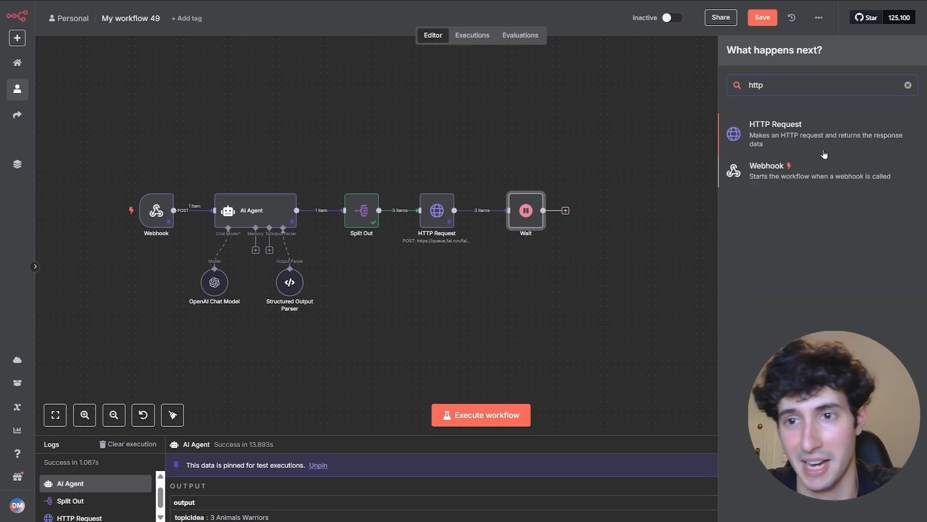
{"action": "left_click", "coordinate": [807, 139]}
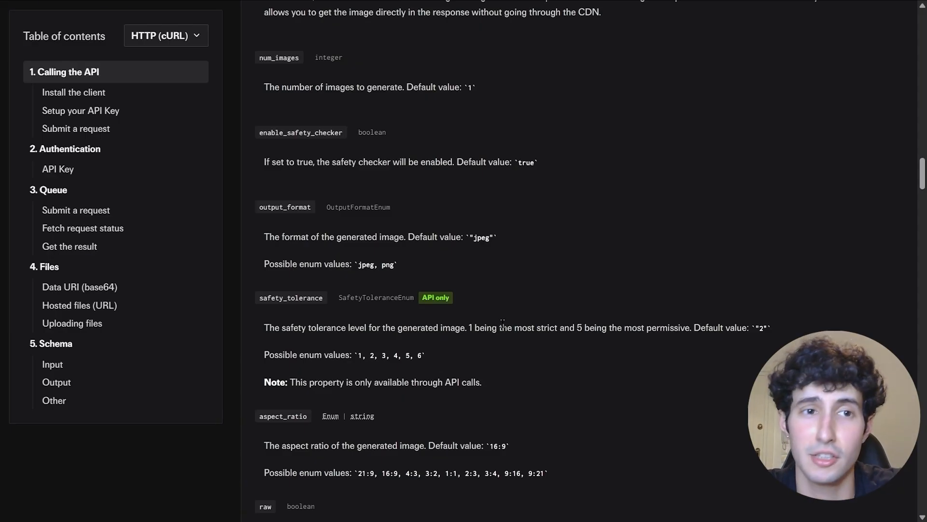
- Select the 'Get the result' GET cURL command in the fal.ai flux-pro docs for copying
{"action": "scroll", "coordinate": [497, 313], "scroll_direction": "up", "scroll_amount": 15}
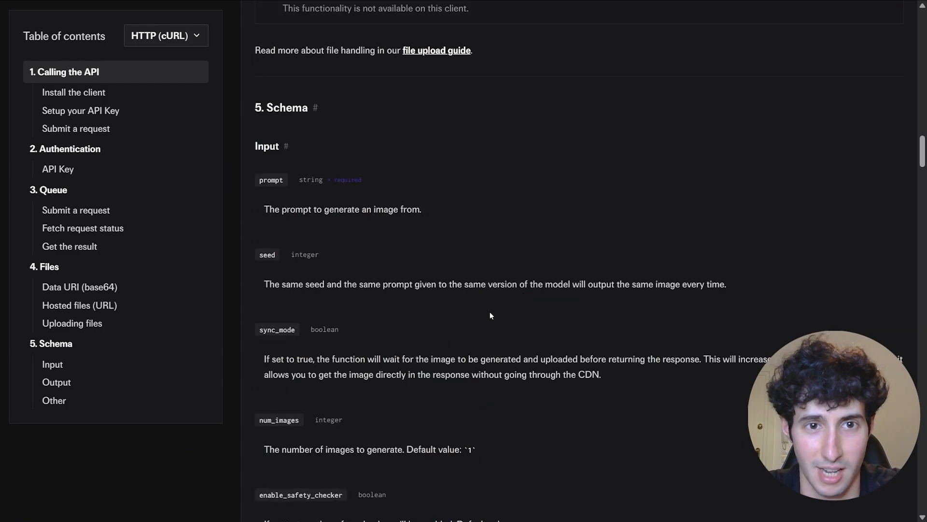
{"action": "scroll", "coordinate": [480, 320], "scroll_direction": "up", "scroll_amount": 7}
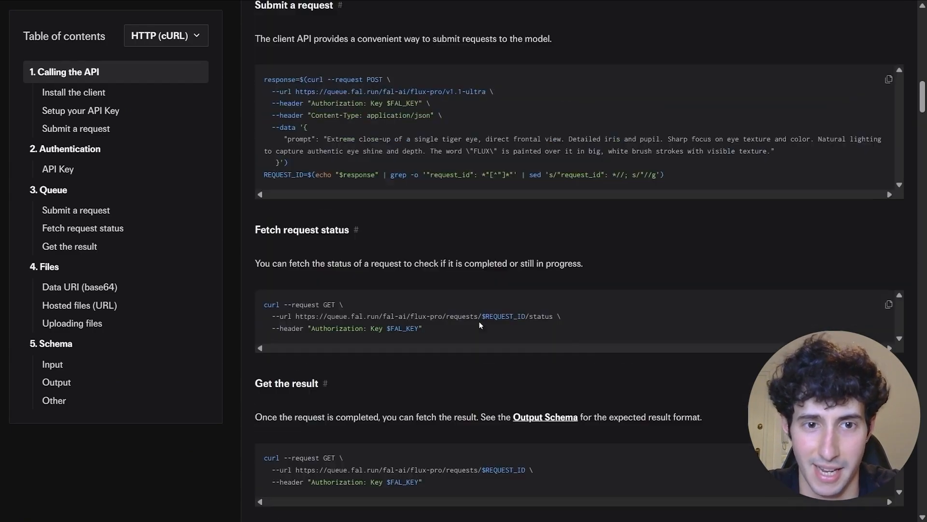
{"action": "scroll", "coordinate": [479, 326], "scroll_direction": "down", "scroll_amount": 1}
{"action": "left_click_drag", "start_coordinate": [264, 323], "coordinate": [319, 323]}
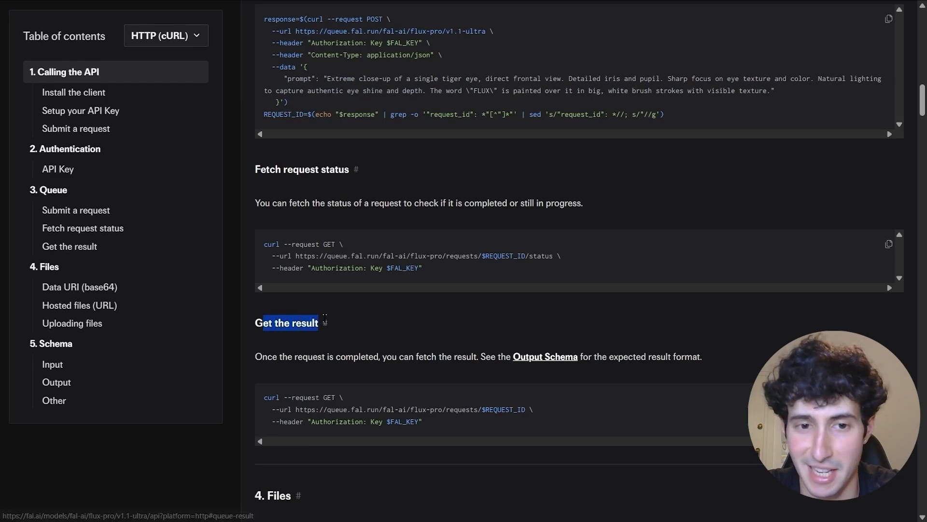
{"action": "left_click", "coordinate": [263, 399]}
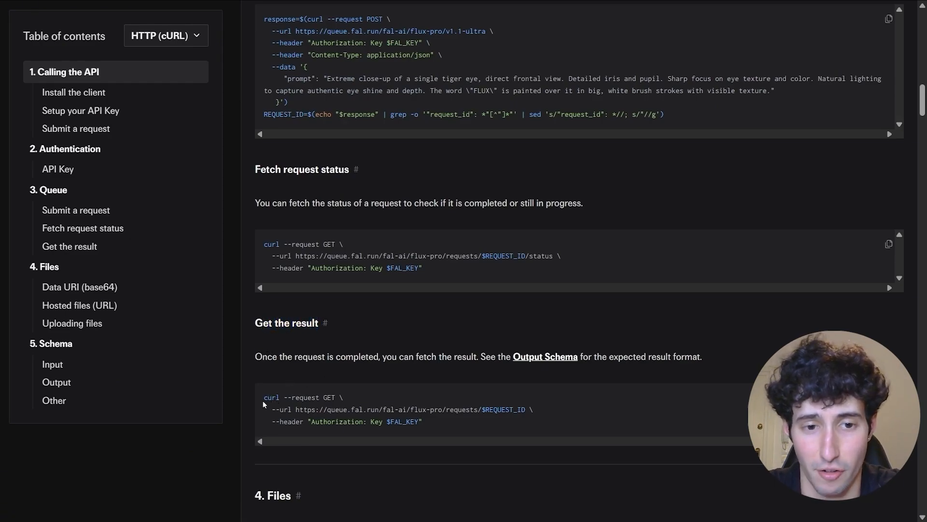
{"action": "left_click_drag", "start_coordinate": [262, 399], "coordinate": [439, 427]}
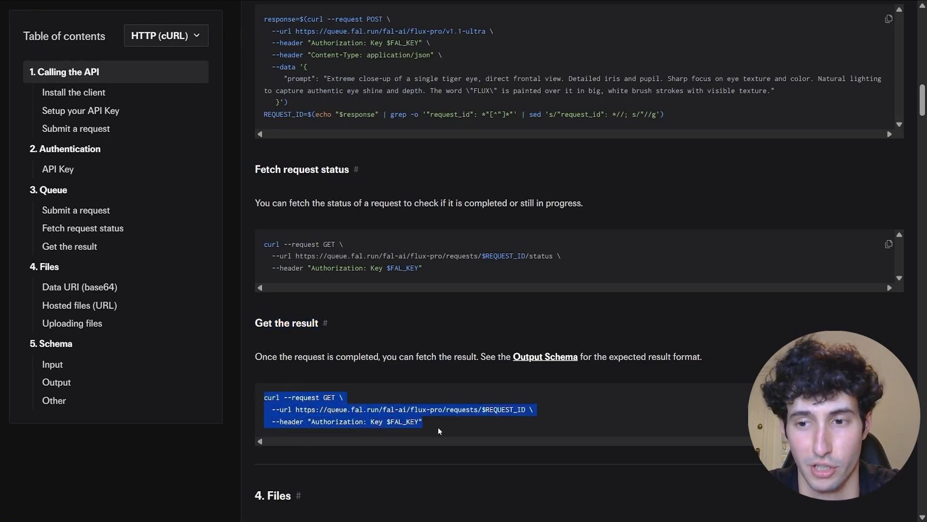
{"action": "right_click", "coordinate": [352, 414]}
- Copy the cURL command and import it into HTTP Request1 as a GET with an Authorization header
{"action": "left_click", "coordinate": [375, 289]}
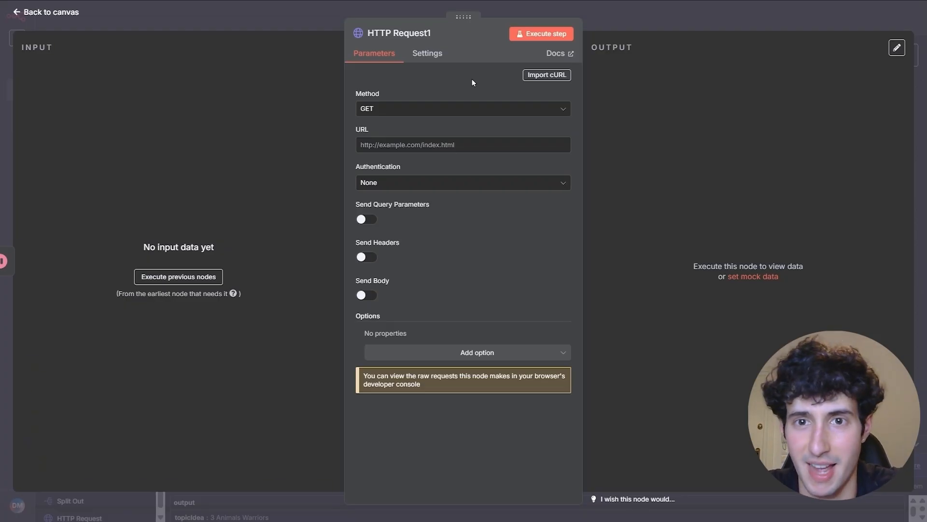
{"action": "left_click", "coordinate": [537, 78]}
{"action": "key", "text": "BackSpace"}
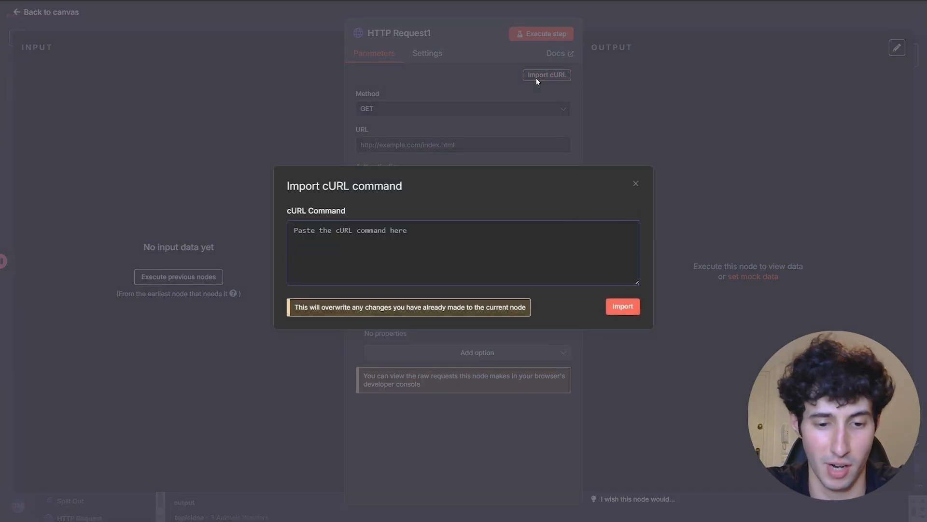
{"action": "key", "text": "ctrl+v"}
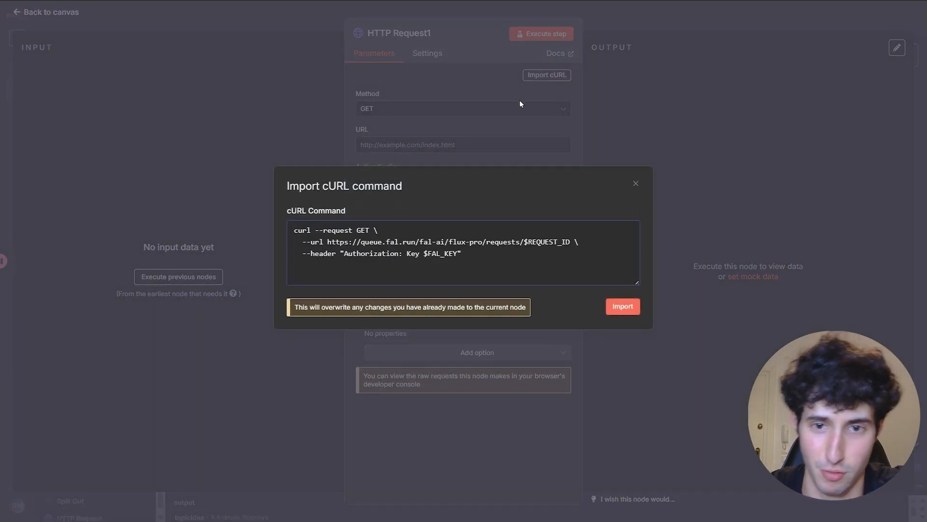
{"action": "left_click", "coordinate": [623, 307]}
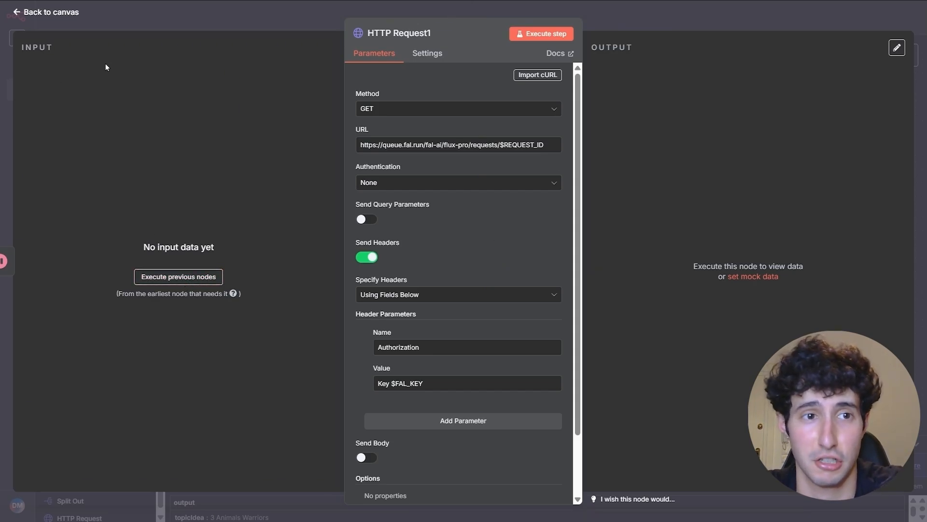
- Load the Wait node's data and replace $REQUEST_ID in the URL expression with {{ $json.request_id }}
{"action": "left_click", "coordinate": [178, 276]}
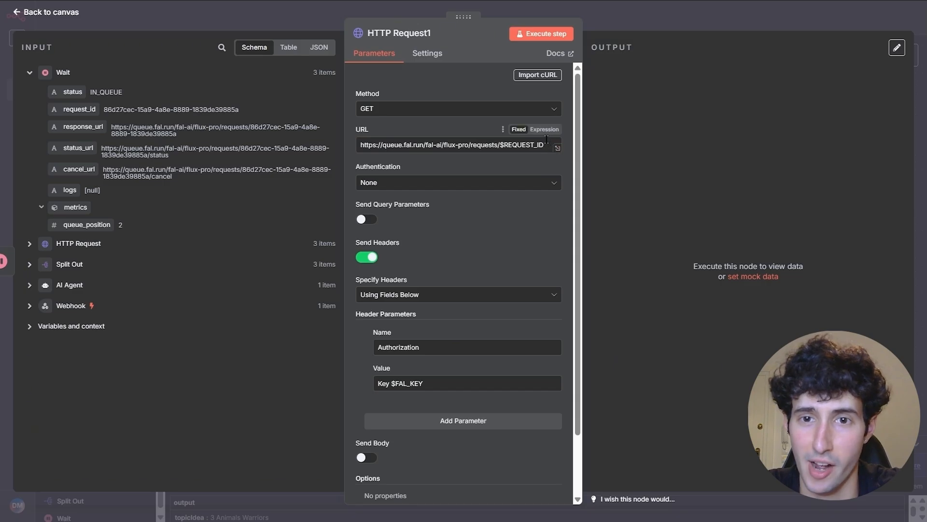
{"action": "left_click_drag", "start_coordinate": [544, 146], "coordinate": [498, 148]}
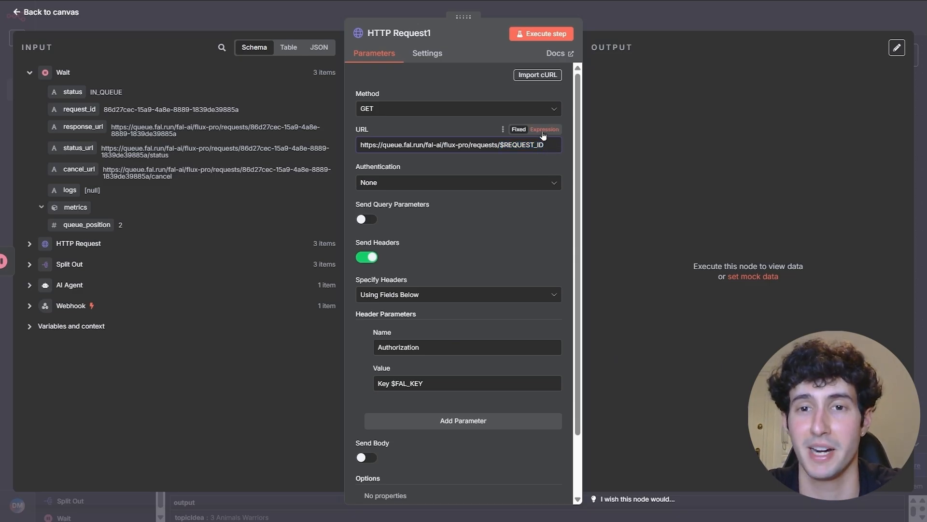
{"action": "left_click", "coordinate": [543, 130]}
{"action": "left_click_drag", "start_coordinate": [410, 154], "coordinate": [370, 159]}
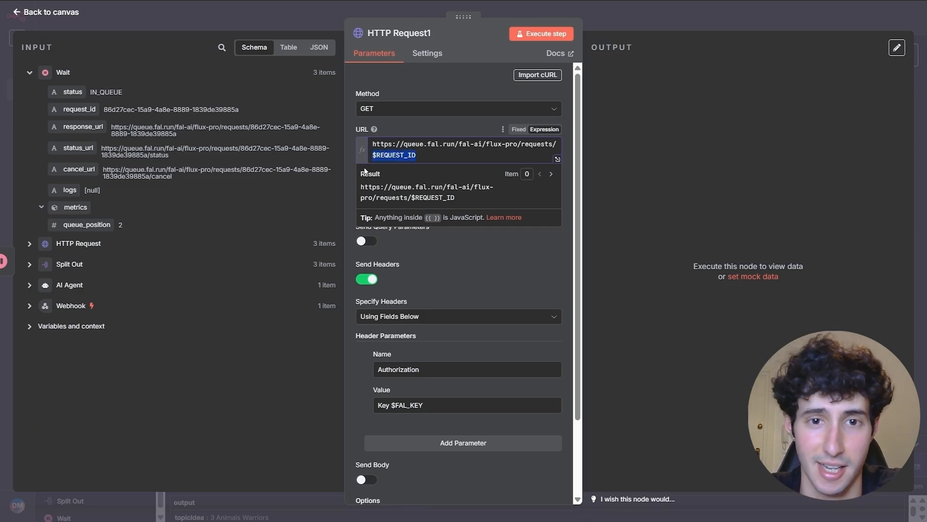
{"action": "key", "text": "BackSpace"}
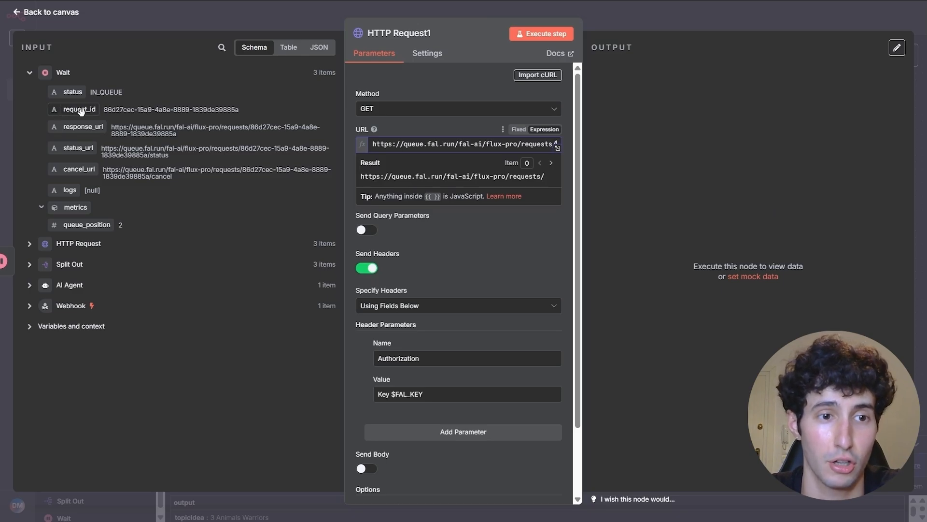
{"action": "left_click", "coordinate": [29, 244]}
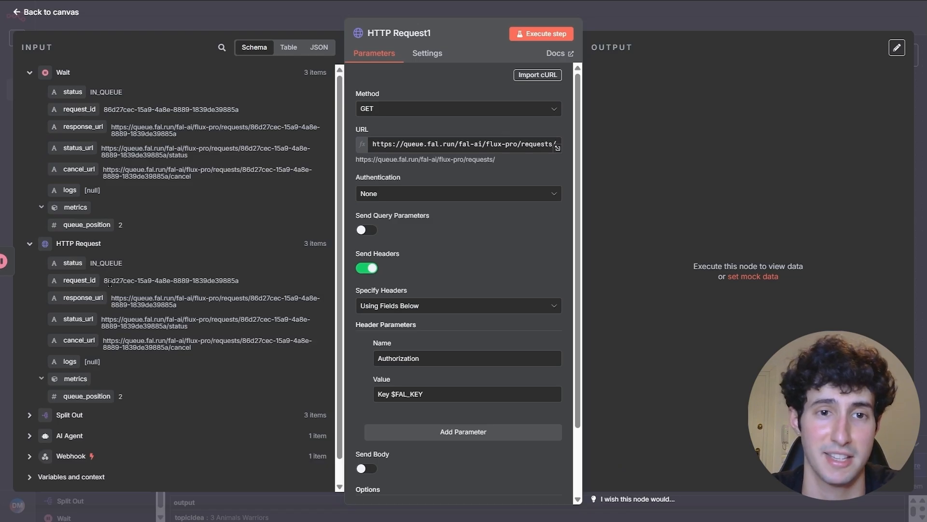
{"action": "left_click", "coordinate": [29, 243]}
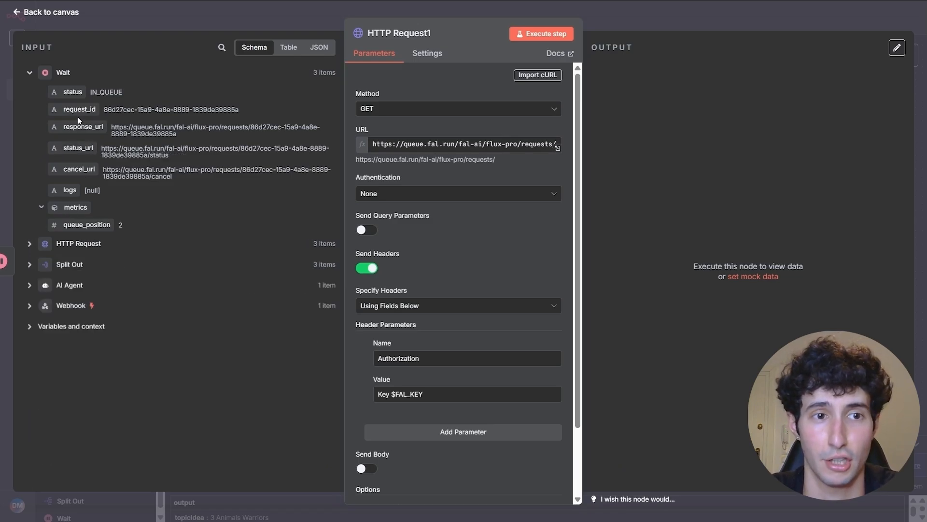
{"action": "left_click_drag", "start_coordinate": [70, 111], "coordinate": [556, 147]}
{"action": "left_click", "coordinate": [355, 204]}
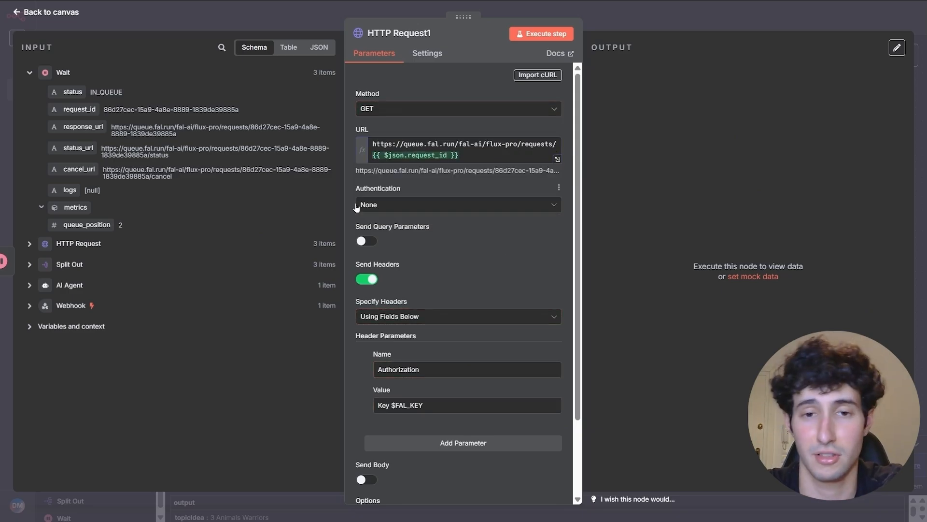
- Authenticate via Generic Credential Type Header Auth with Fali.ai, then run it to get image URLs for 3 items
{"action": "left_click", "coordinate": [399, 205]}
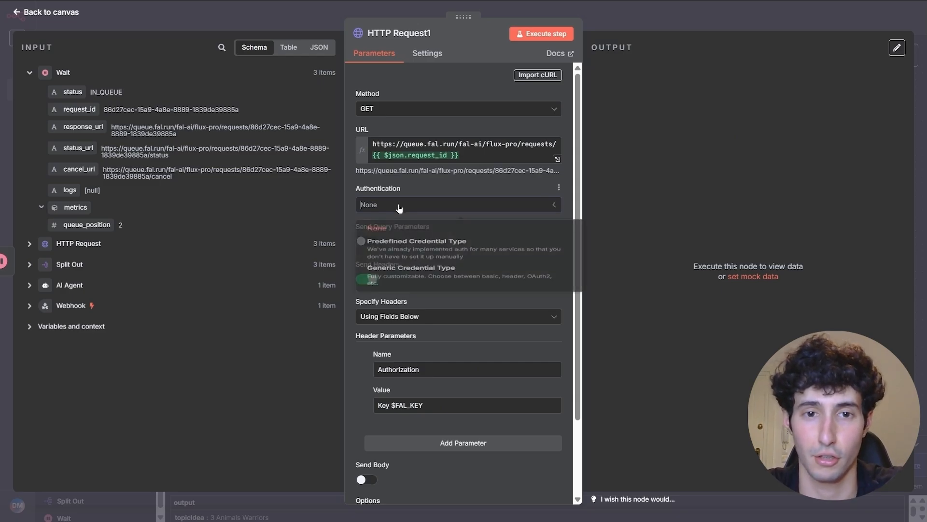
{"action": "left_click", "coordinate": [405, 285]}
{"action": "left_click", "coordinate": [401, 240]}
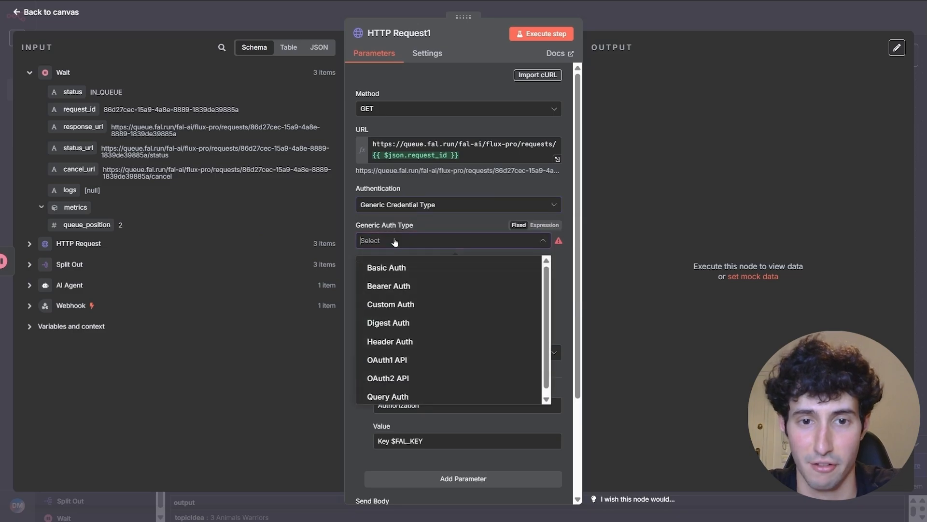
{"action": "left_click", "coordinate": [381, 344]}
{"action": "left_click", "coordinate": [384, 274]}
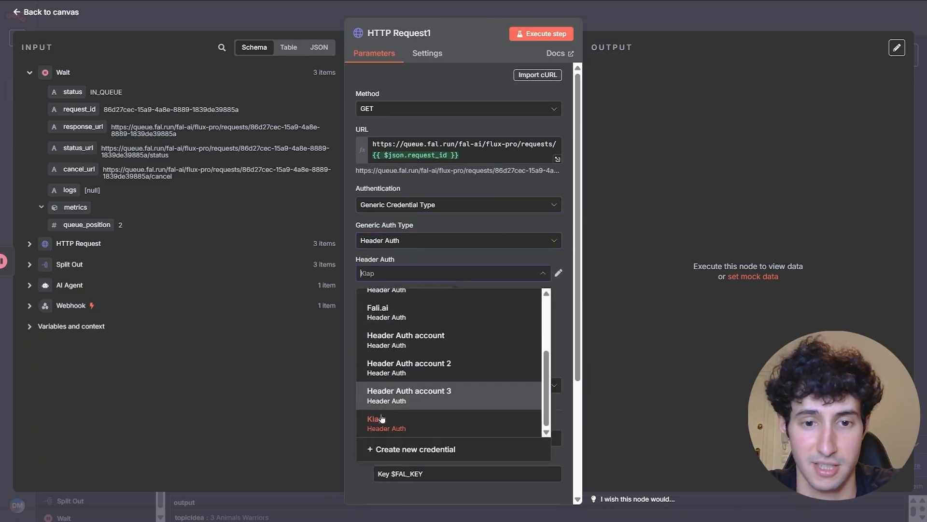
{"action": "scroll", "coordinate": [396, 407], "scroll_direction": "up", "scroll_amount": 2}
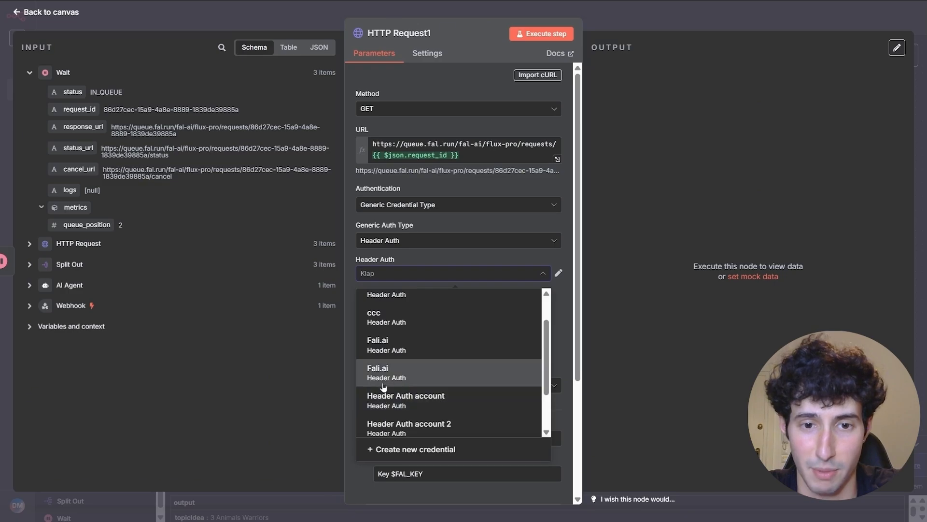
{"action": "left_click", "coordinate": [388, 375]}
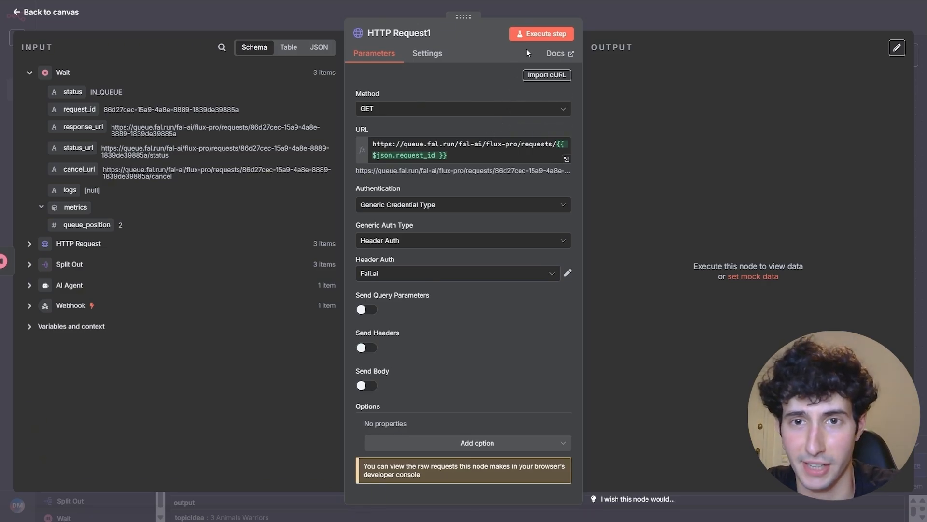
{"action": "left_click", "coordinate": [534, 37]}
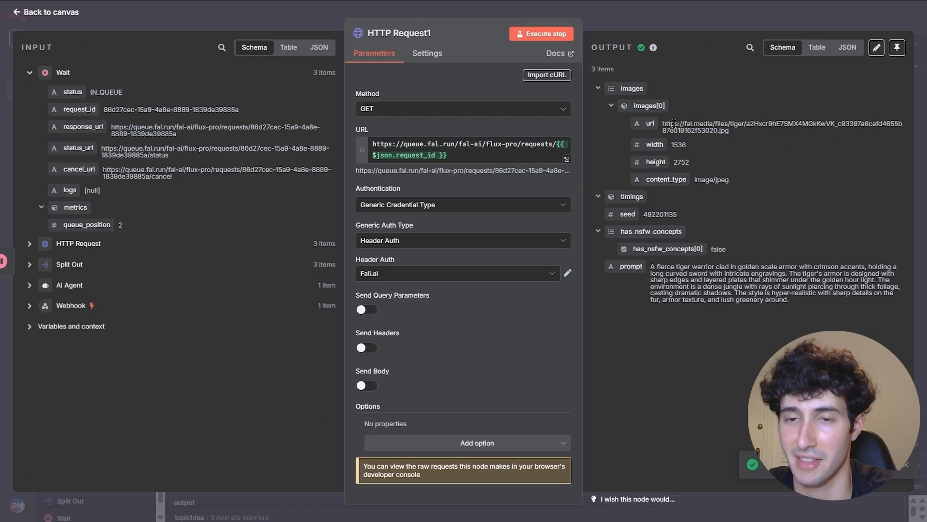
{"action": "left_click", "coordinate": [630, 23]}
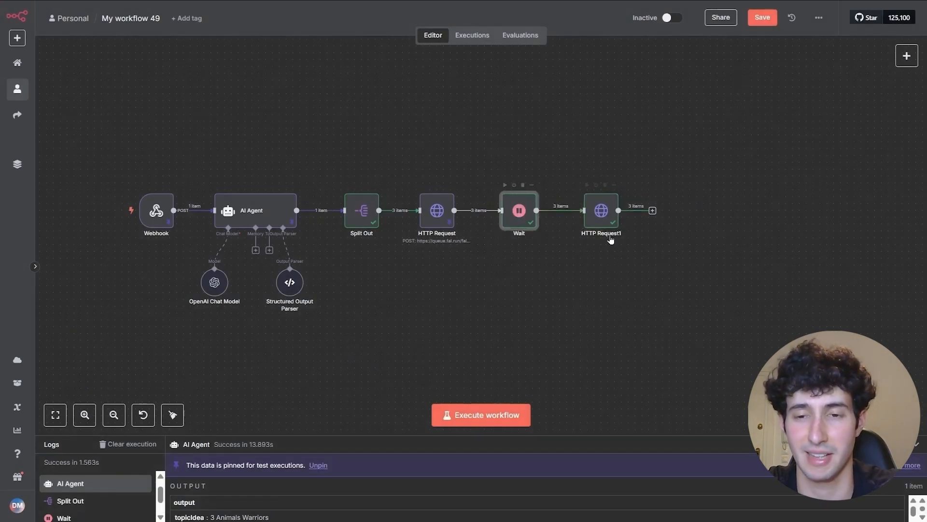
- Enable Retry On Fail in HTTP Request1's settings with Max. Tries 5 and Wait Between Tries 5000 ms
{"action": "left_click_drag", "start_coordinate": [601, 212], "coordinate": [608, 209]}
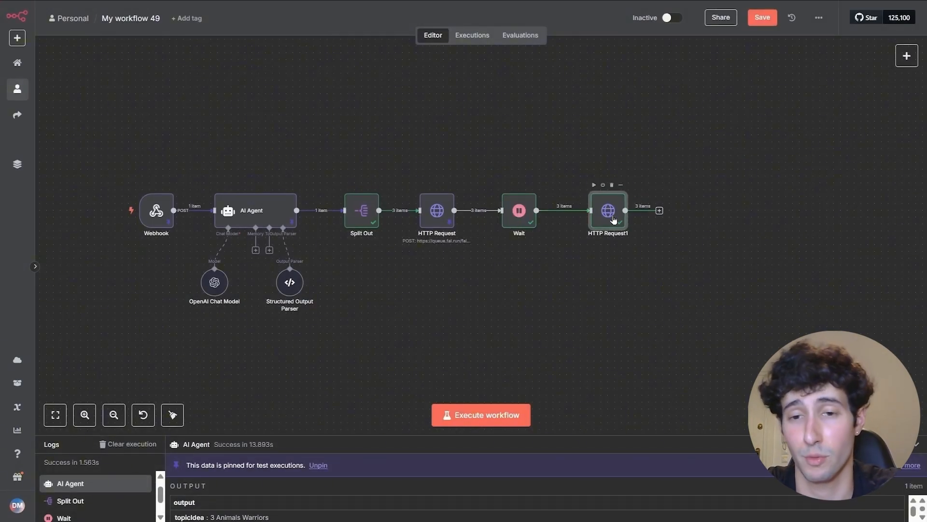
{"action": "double_click", "coordinate": [613, 220]}
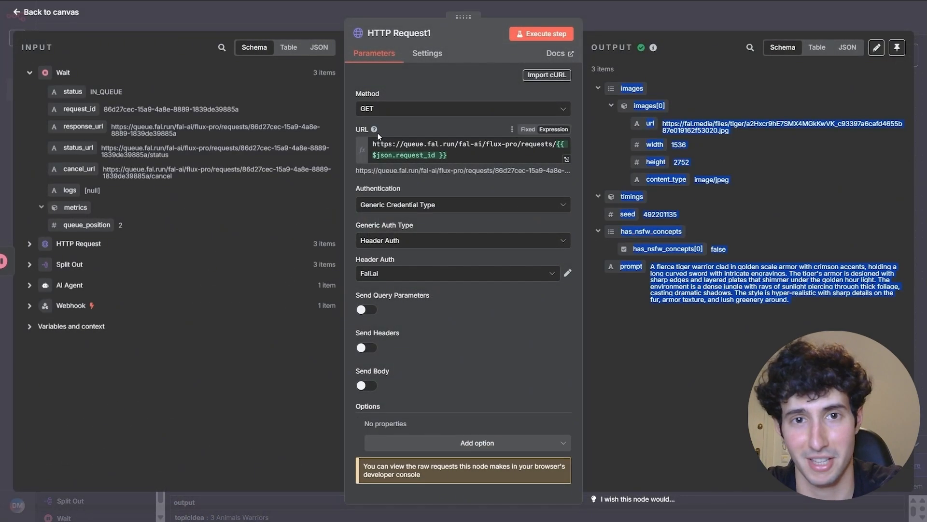
{"action": "left_click", "coordinate": [424, 54]}
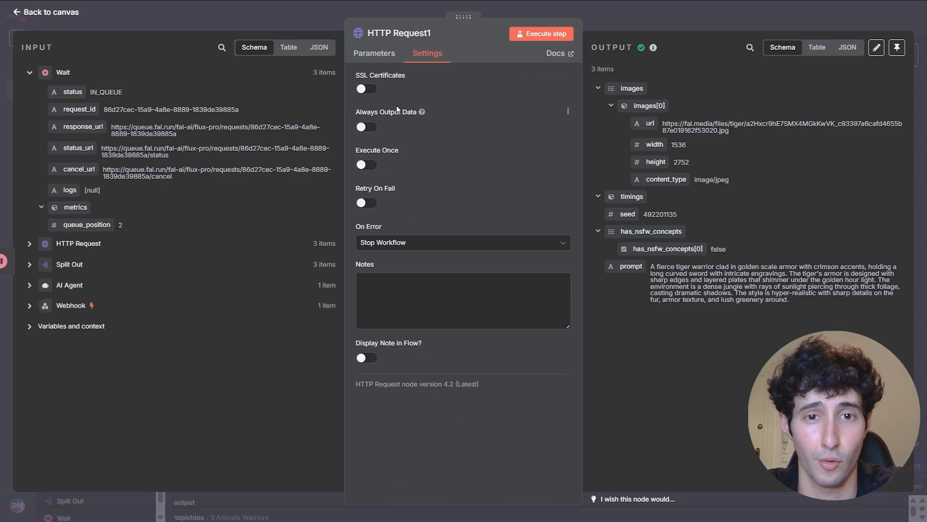
{"action": "left_click", "coordinate": [366, 203]}
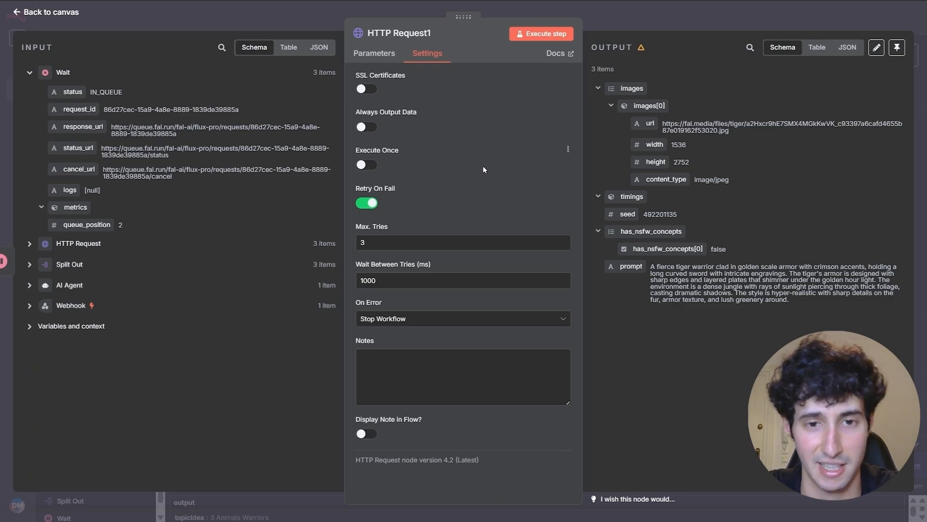
{"action": "left_click", "coordinate": [375, 247]}
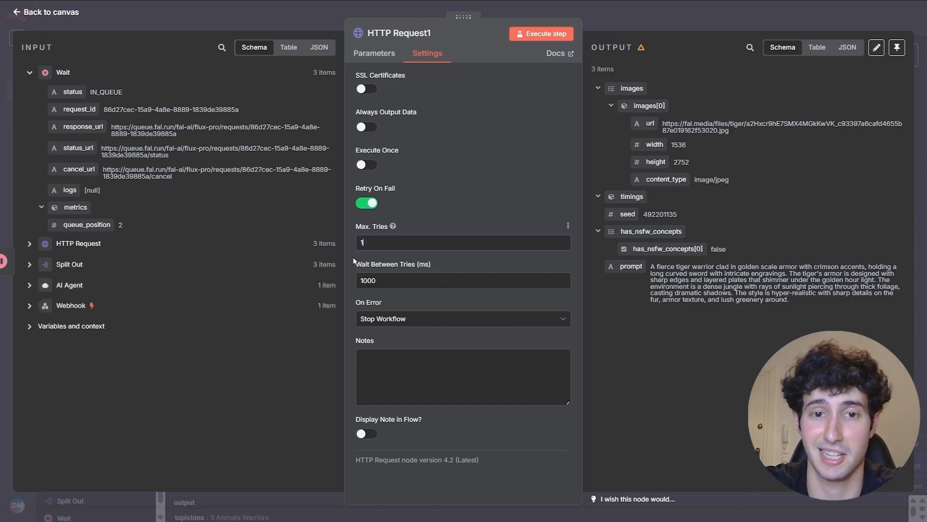
{"action": "left_click", "coordinate": [392, 283]}
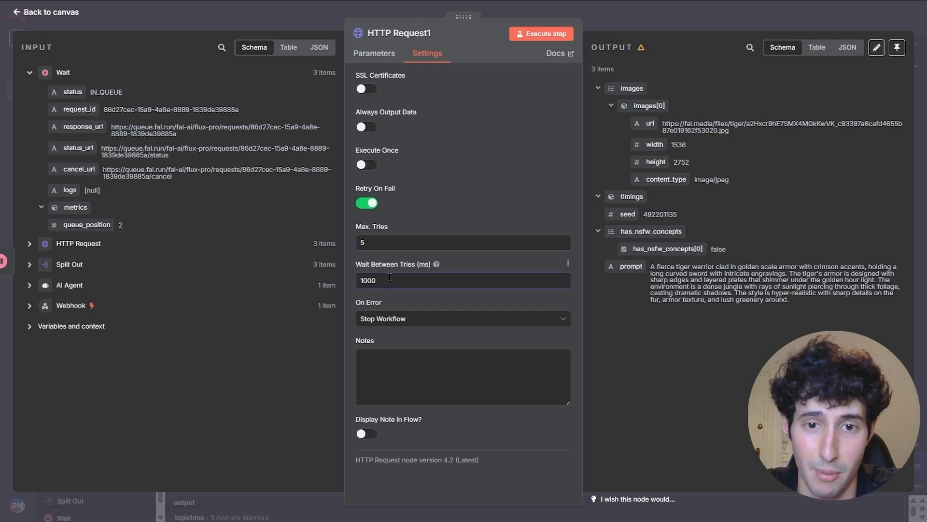
{"action": "left_click_drag", "start_coordinate": [381, 286], "coordinate": [346, 285]}
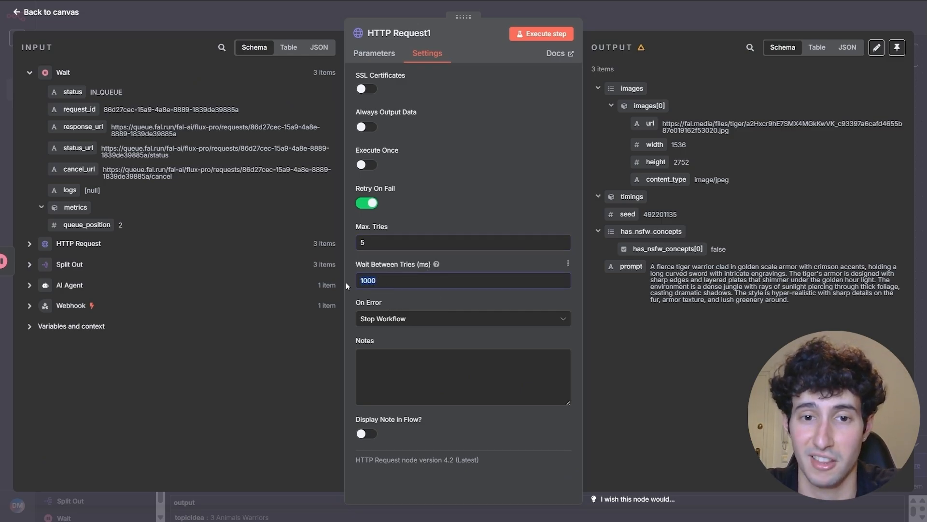
{"action": "left_click", "coordinate": [387, 279]}
{"action": "type", "text": "00"}
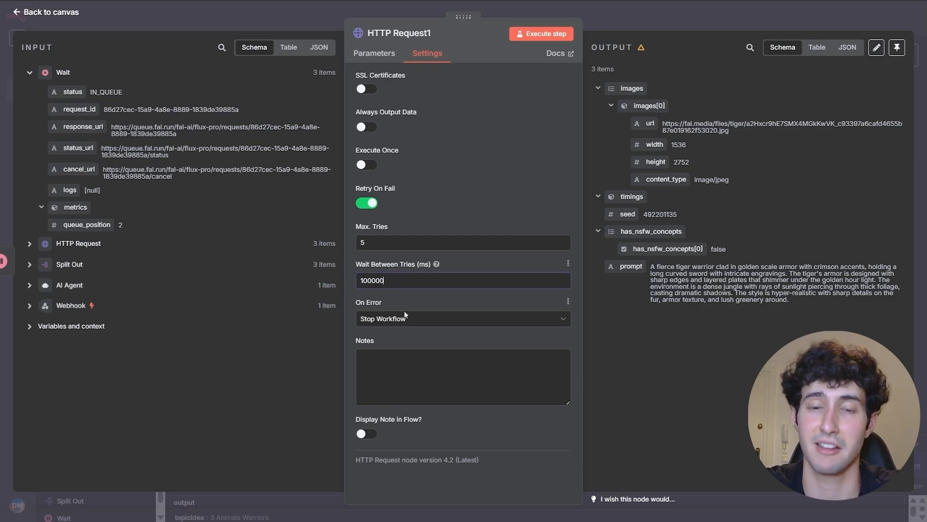
{"action": "left_click", "coordinate": [390, 299]}
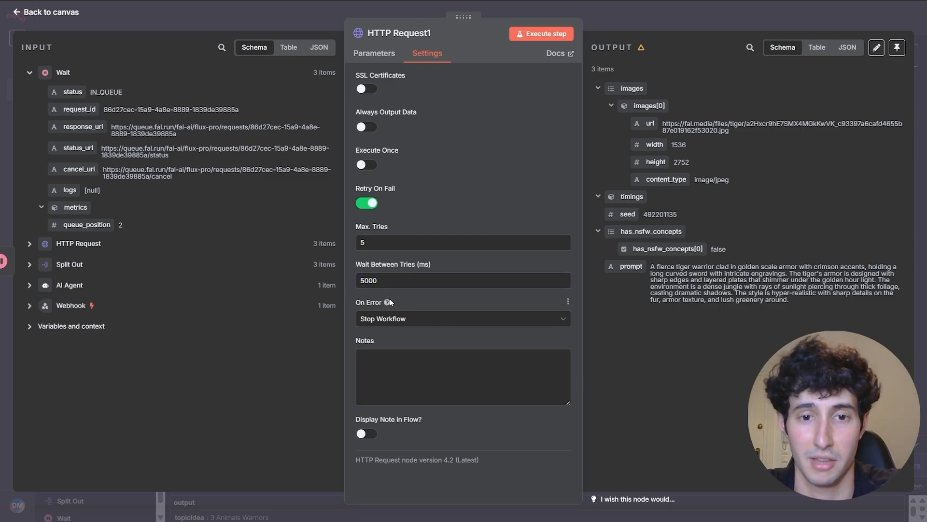
{"action": "left_click", "coordinate": [368, 284]}
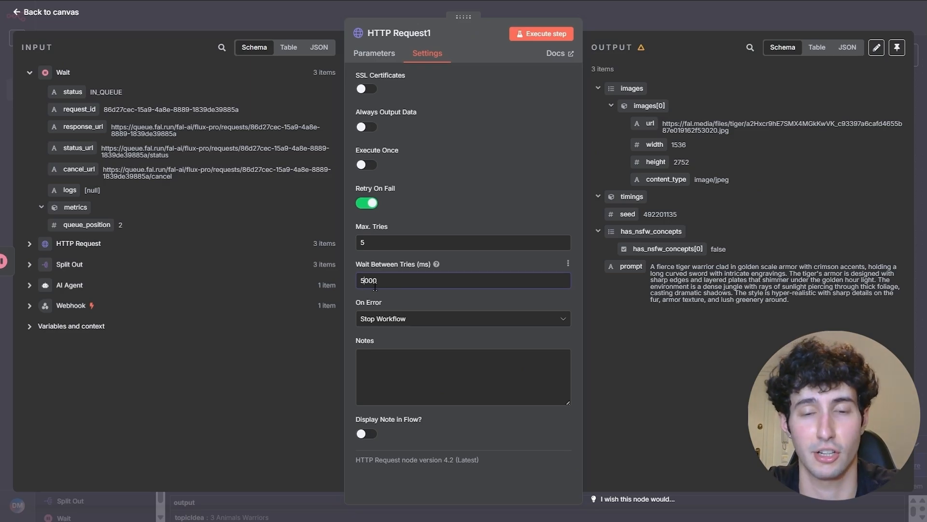
- Move the Wait node above the main row and shift HTTP Request1 slightly right
{"action": "key", "text": "Escape"}
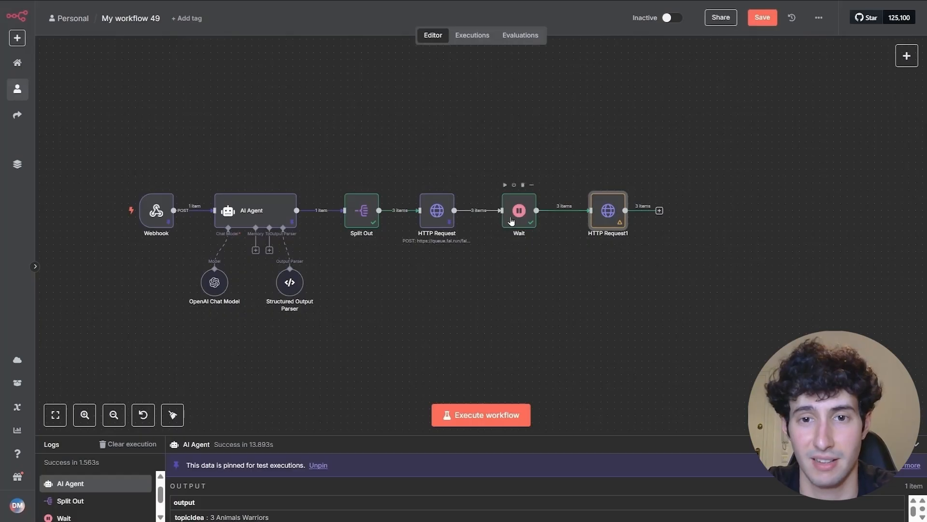
{"action": "left_click_drag", "start_coordinate": [512, 222], "coordinate": [530, 212]}
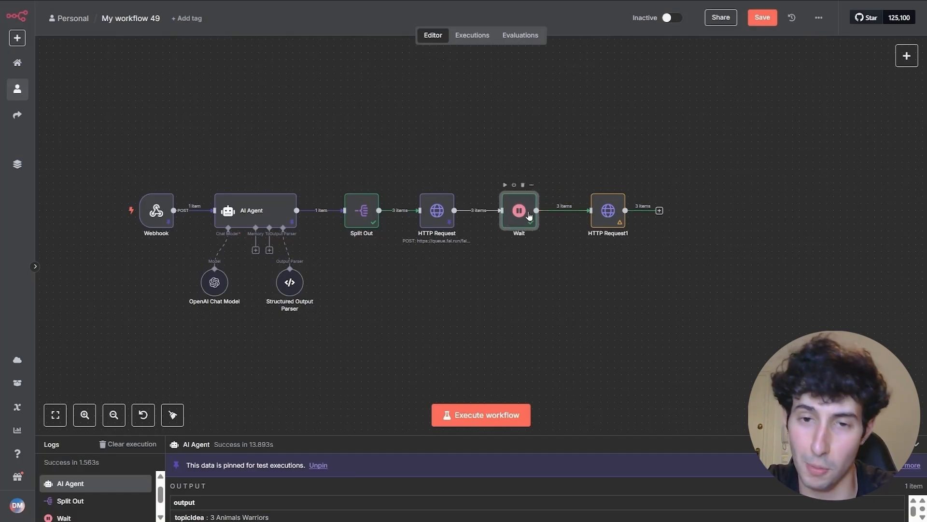
{"action": "left_click_drag", "start_coordinate": [599, 220], "coordinate": [606, 220]}
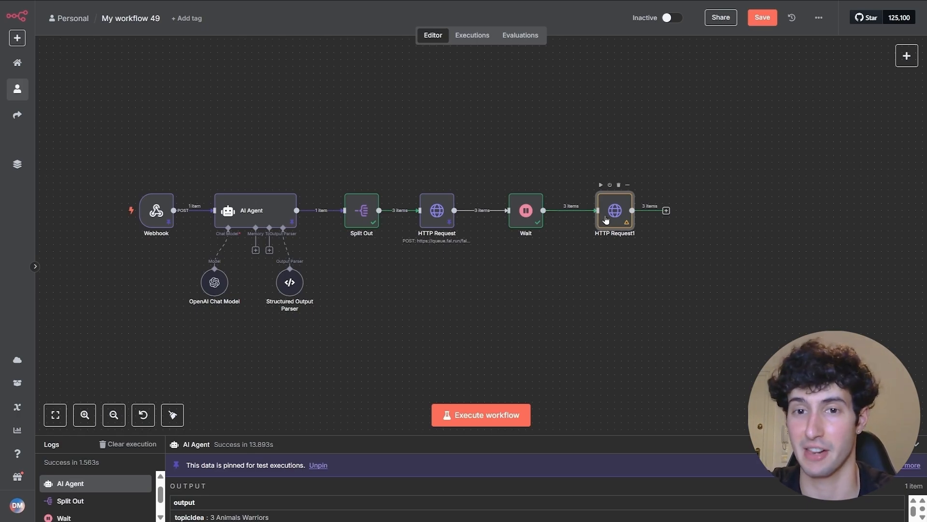
{"action": "left_click_drag", "start_coordinate": [470, 94], "coordinate": [575, 179]}
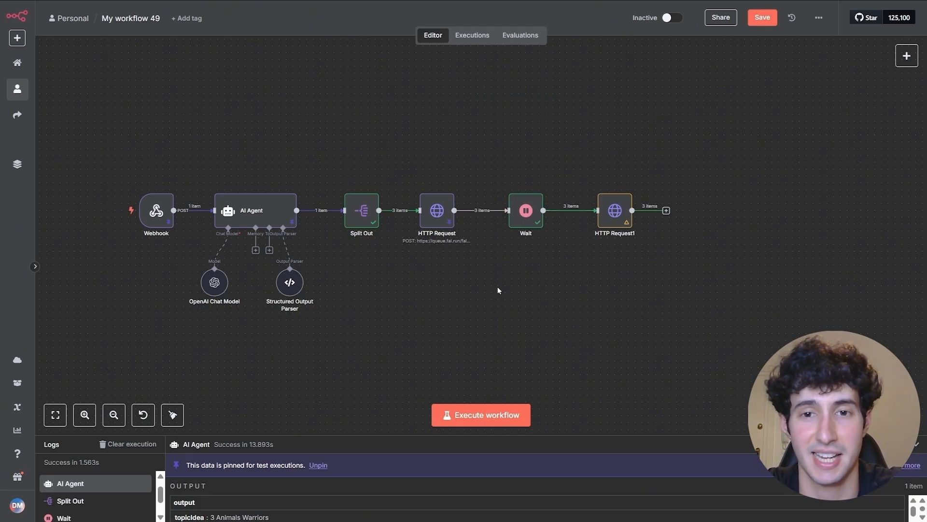
{"action": "mouse_move", "coordinate": [546, 224]}
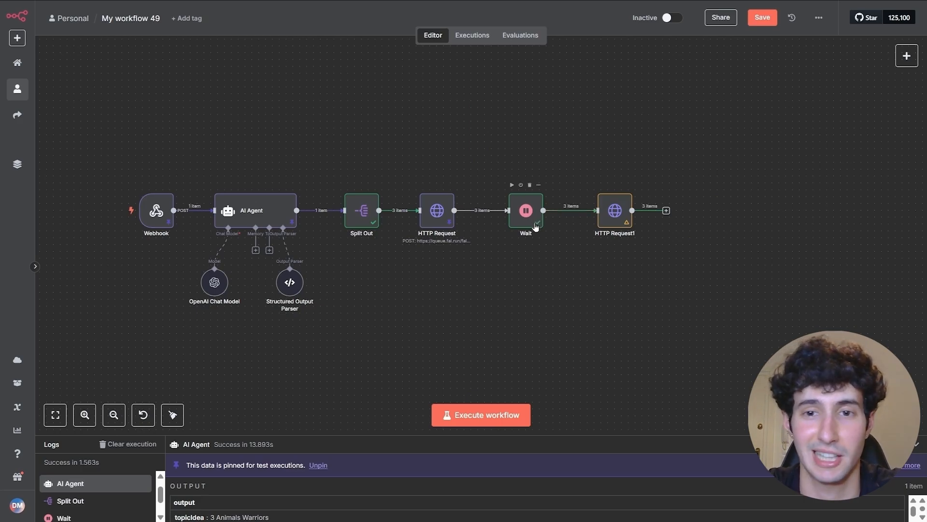
{"action": "left_click_drag", "start_coordinate": [534, 218], "coordinate": [528, 164]}
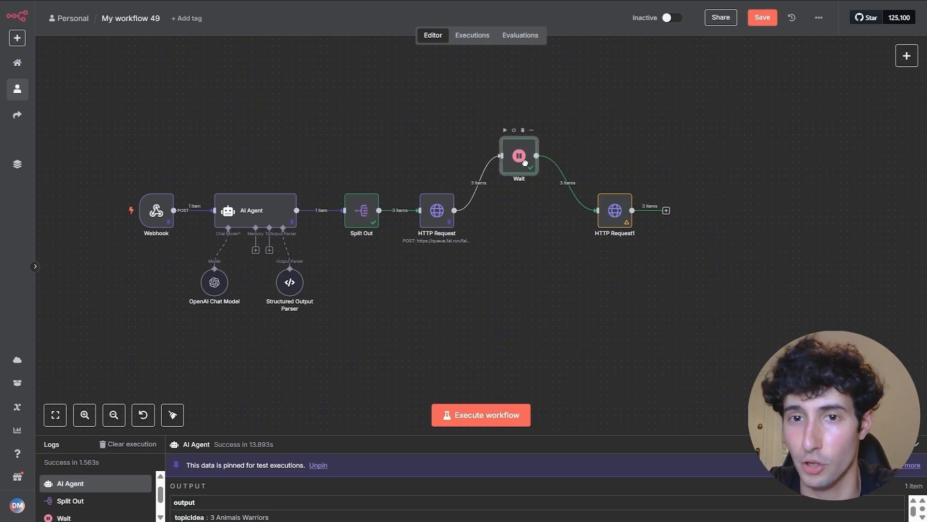
{"action": "scroll", "coordinate": [560, 253], "scroll_direction": "down", "scroll_amount": 5}
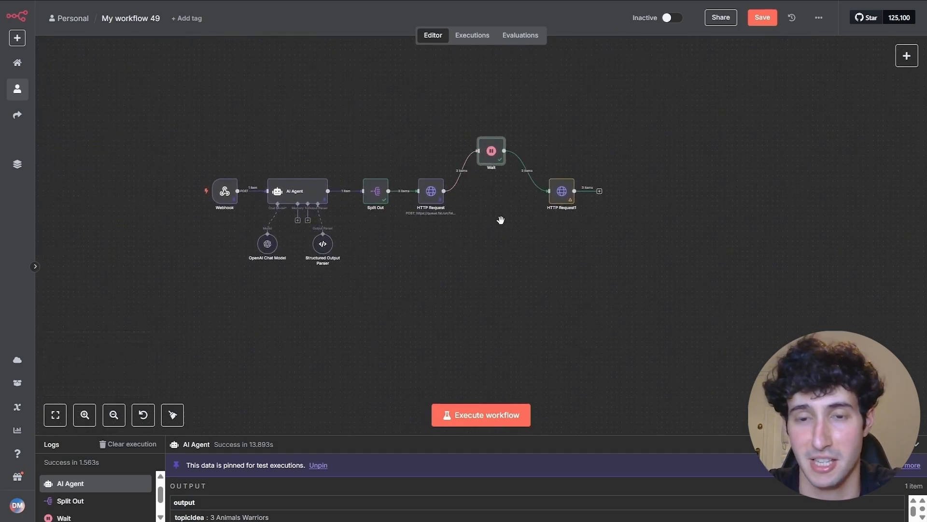
{"action": "left_click_drag", "start_coordinate": [500, 220], "coordinate": [488, 212]}
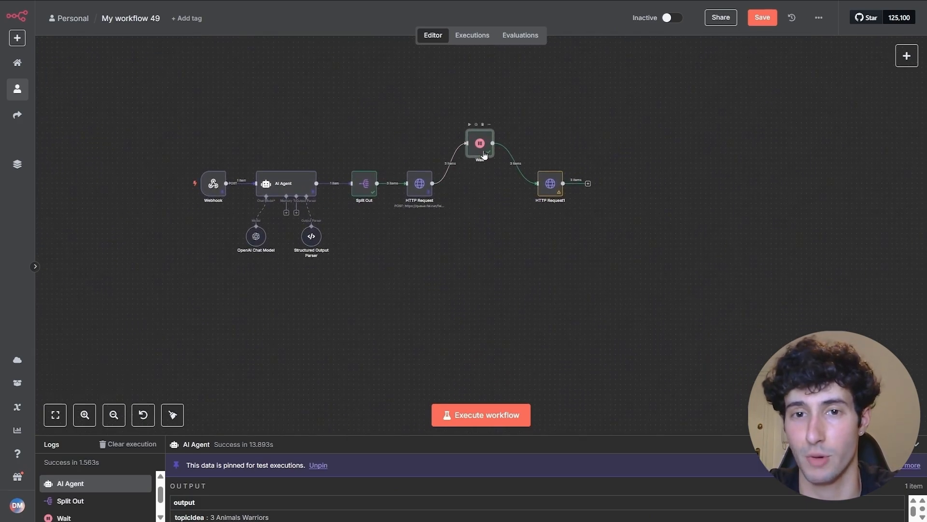
{"action": "left_click_drag", "start_coordinate": [479, 143], "coordinate": [485, 132]}
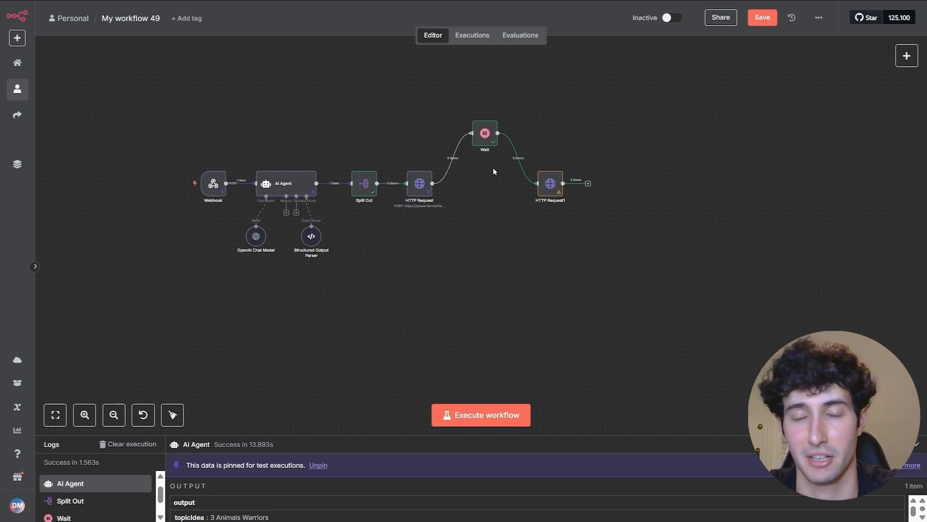
{"action": "left_click_drag", "start_coordinate": [484, 141], "coordinate": [483, 187]}
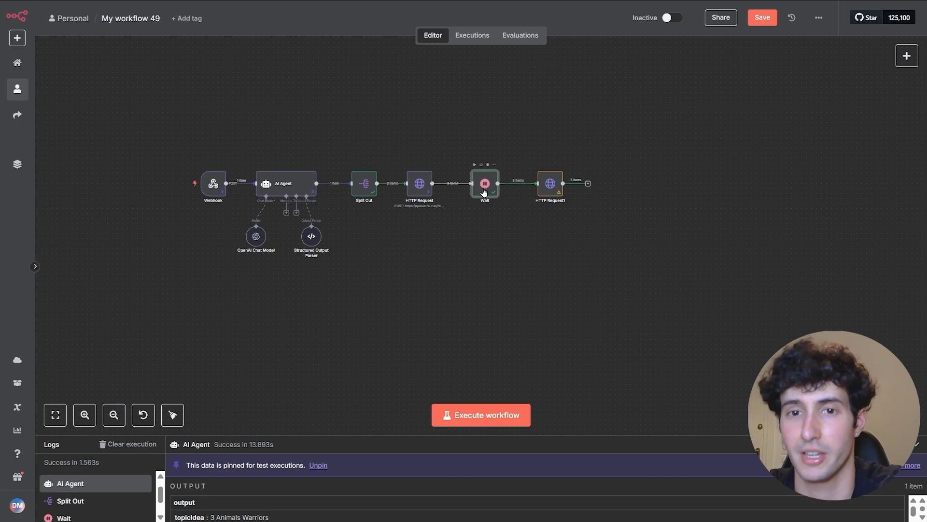
{"action": "left_click_drag", "start_coordinate": [484, 192], "coordinate": [478, 116]}
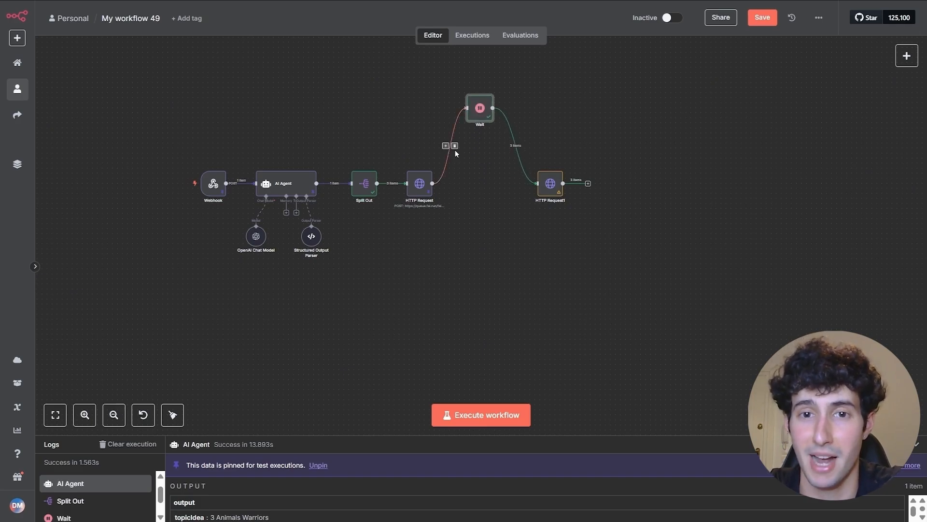
- Delete the Wait node's links to HTTP Request and HTTP Request1, leaving it standalone
{"action": "left_click", "coordinate": [455, 145]}
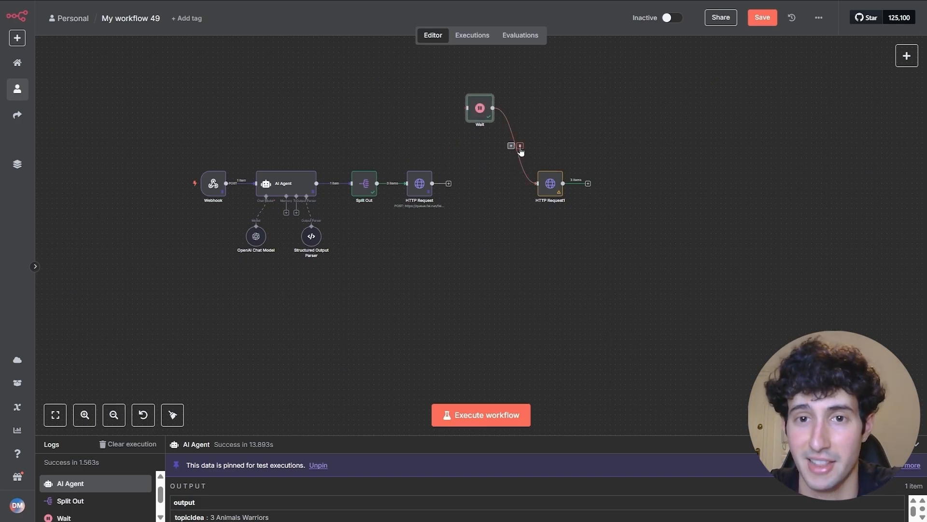
{"action": "left_click", "coordinate": [520, 146]}
{"action": "left_click_drag", "start_coordinate": [480, 112], "coordinate": [485, 112]}
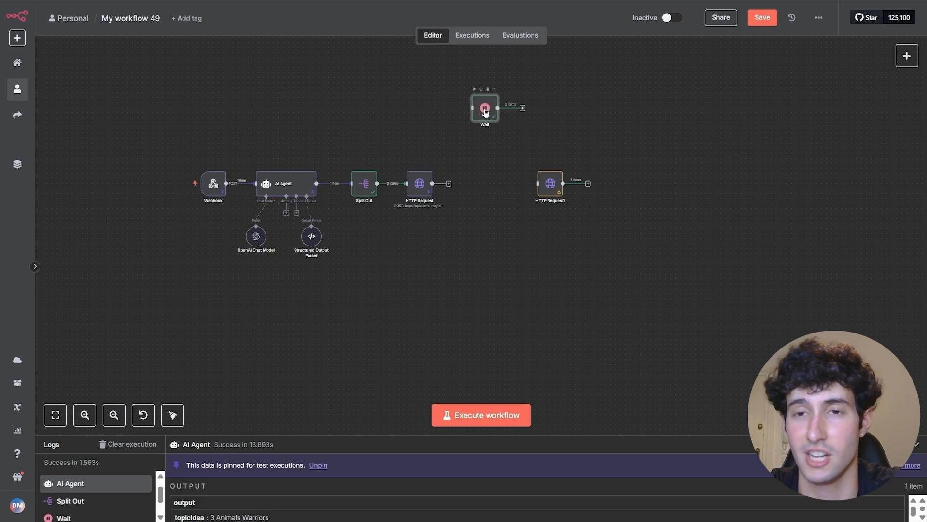
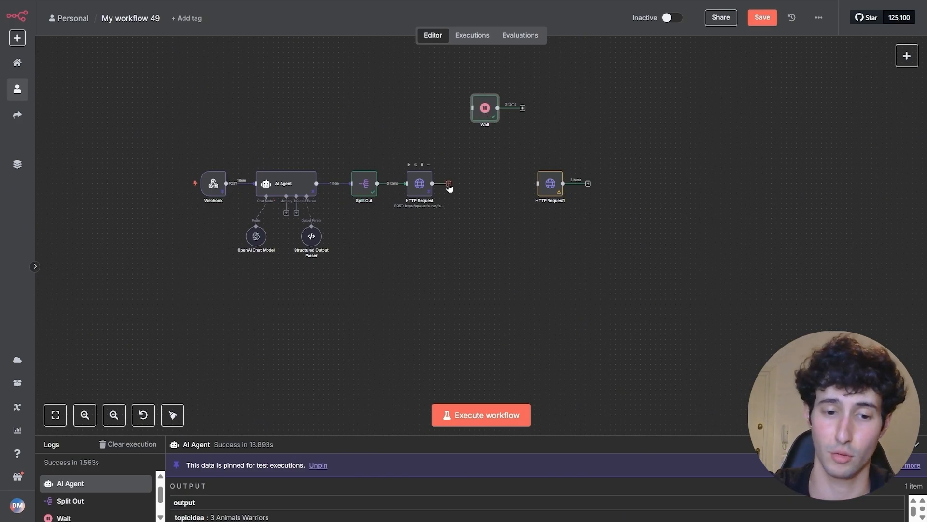
- Add a second HTTP Request node after the existing HTTP Request node
{"action": "left_click", "coordinate": [448, 186]}
{"action": "type", "text": "http"}
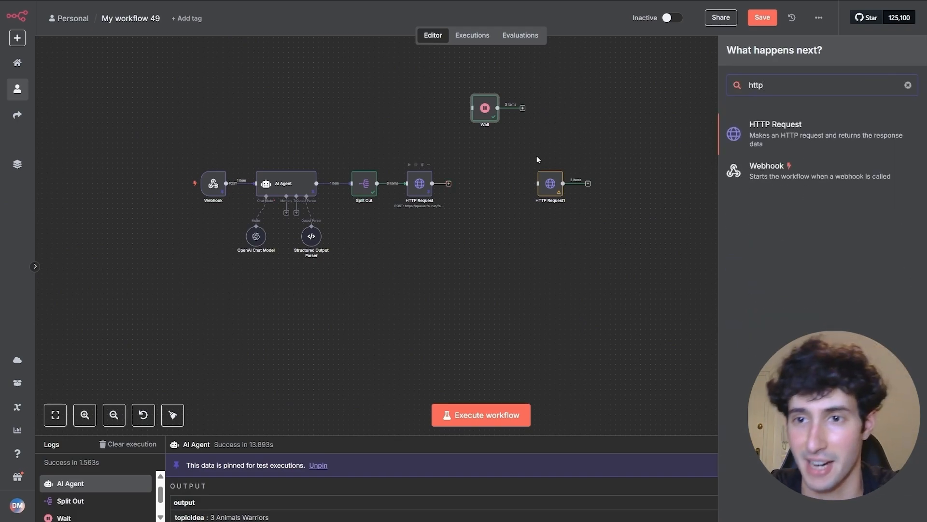
{"action": "left_click", "coordinate": [780, 134]}
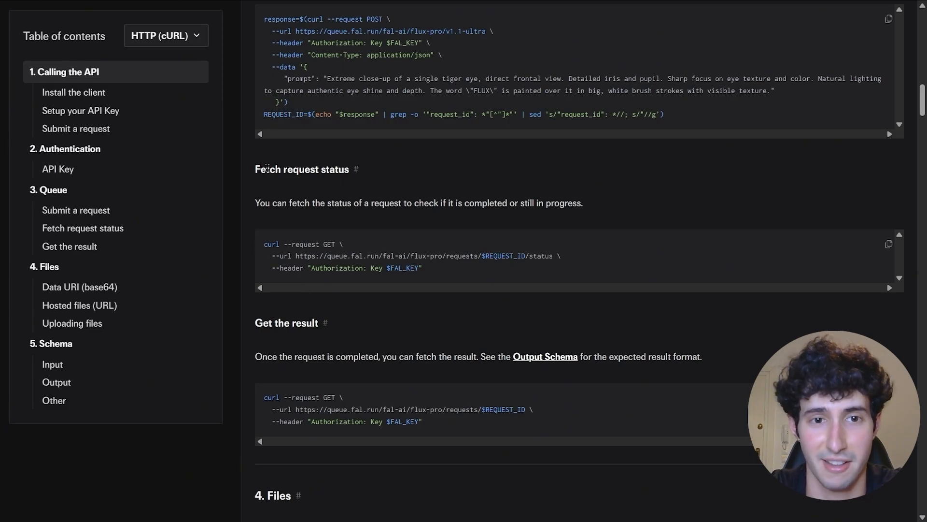
- Copy the Fetch request status curl command from the fal.ai docs
{"action": "left_click_drag", "start_coordinate": [262, 241], "coordinate": [431, 268]}
{"action": "right_click", "coordinate": [376, 270]}
{"action": "left_click", "coordinate": [396, 279]}
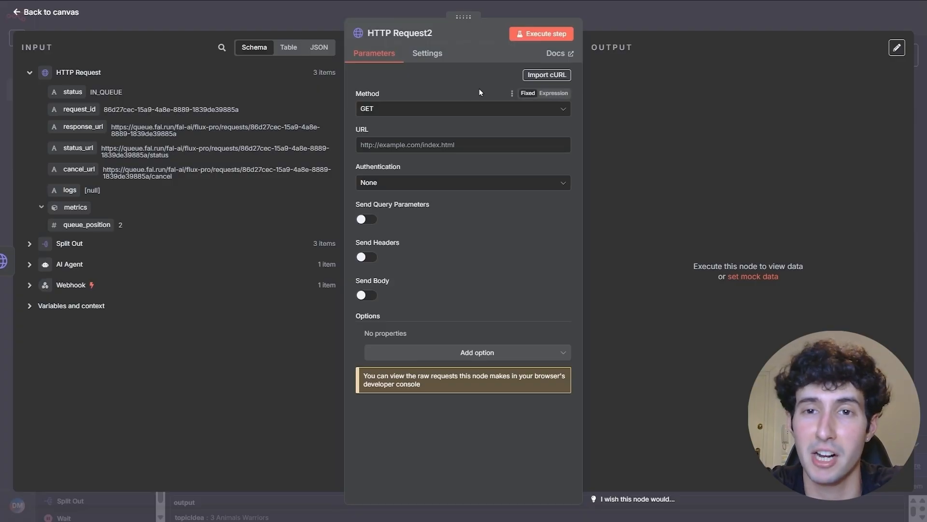
- Import the fetch-request-status curl command into HTTP Request2, replacing the old one
{"action": "left_click", "coordinate": [535, 79]}
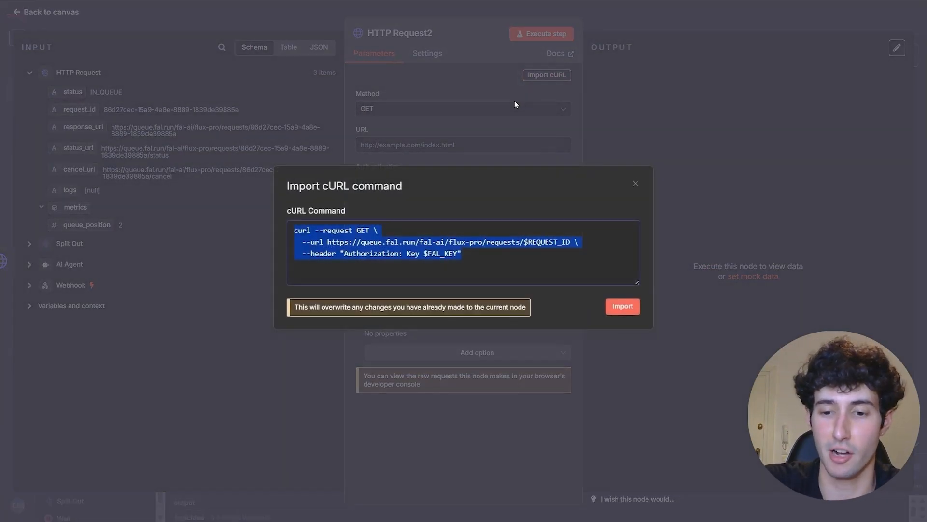
{"action": "key", "text": "BackSpace"}
{"action": "key", "text": "ctrl+v"}
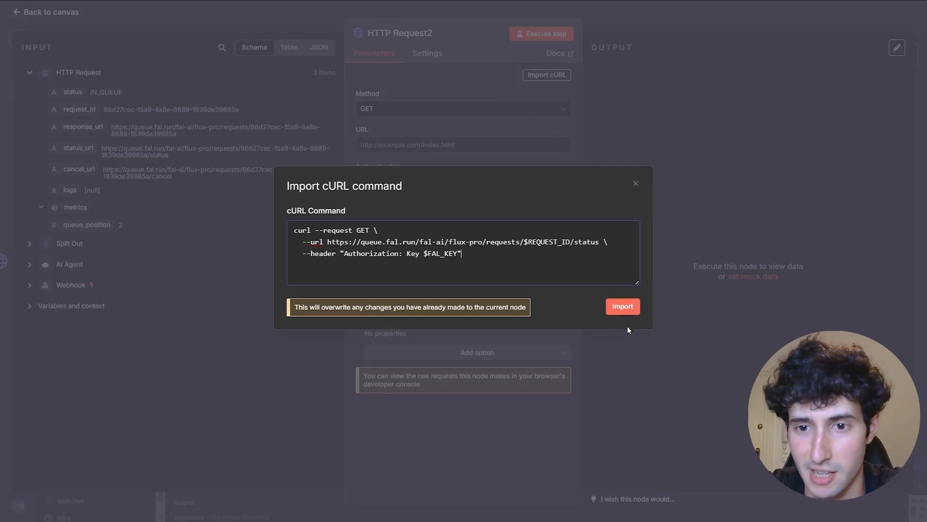
{"action": "left_click", "coordinate": [623, 309]}
- Set authentication to Generic Header Auth with the Fal.ai credential and turn off Send Headers
{"action": "left_click", "coordinate": [435, 182]}
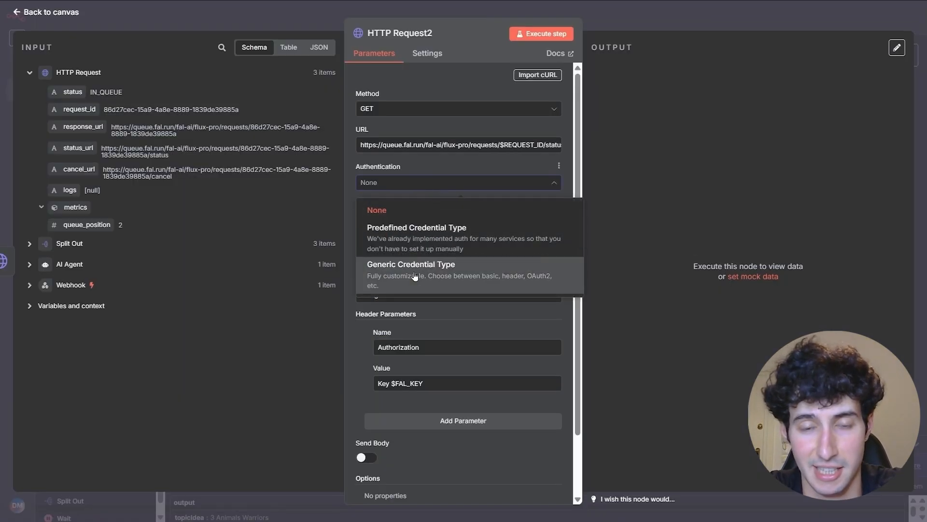
{"action": "left_click", "coordinate": [414, 276]}
{"action": "left_click", "coordinate": [410, 219]}
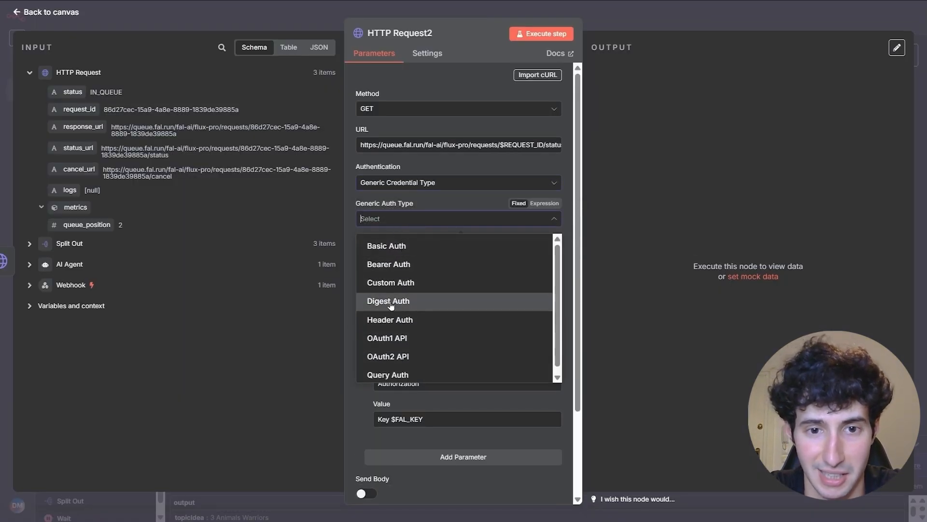
{"action": "left_click", "coordinate": [390, 319]}
{"action": "left_click", "coordinate": [390, 273]}
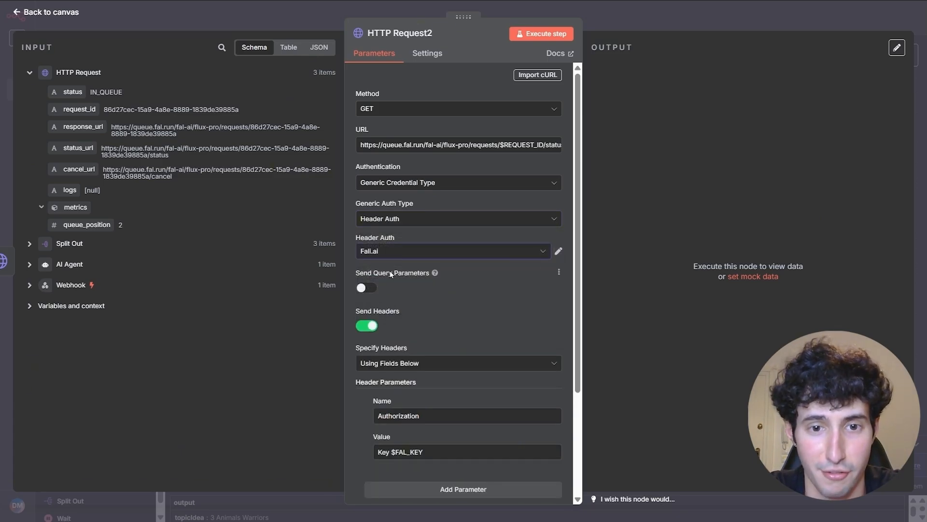
{"action": "left_click", "coordinate": [374, 327]}
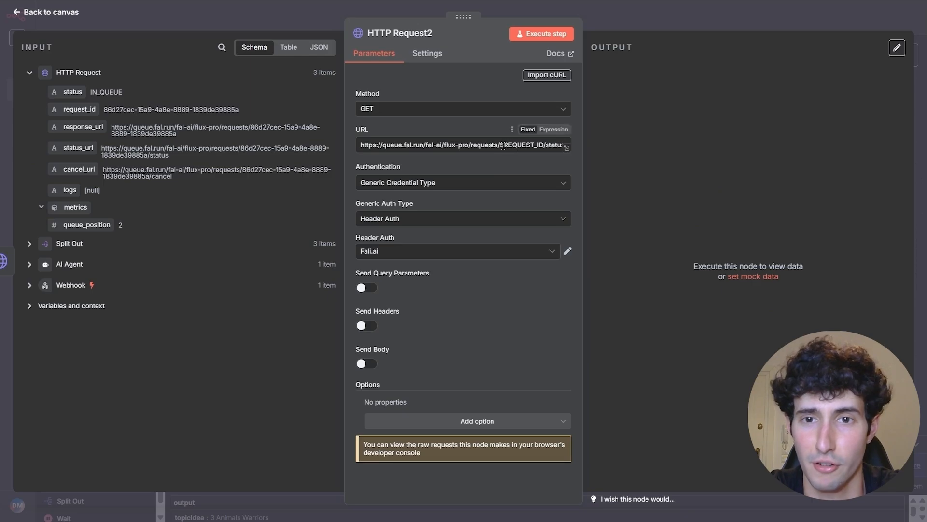
- Replace the URL's $REQUEST_ID placeholder with the incoming request_id expression
{"action": "left_click", "coordinate": [554, 130]}
{"action": "left_click", "coordinate": [566, 164]}
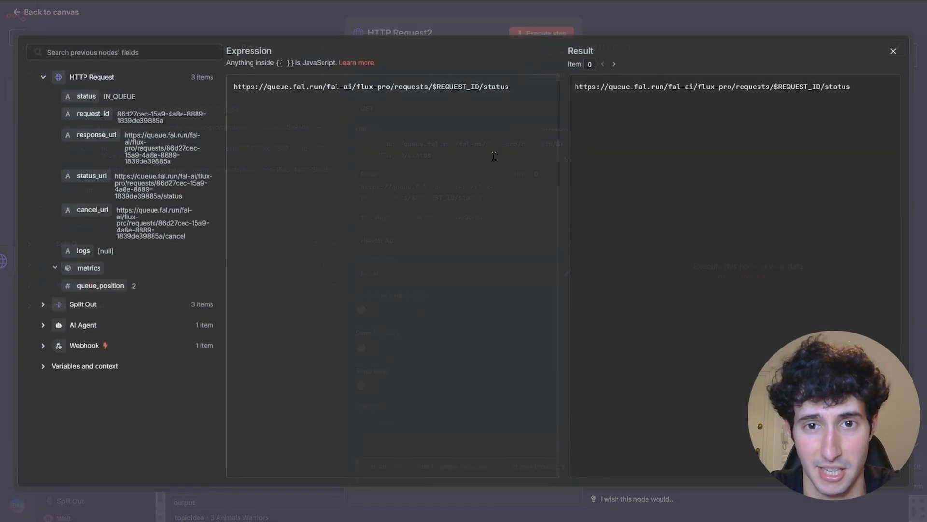
{"action": "left_click_drag", "start_coordinate": [432, 88], "coordinate": [481, 89]}
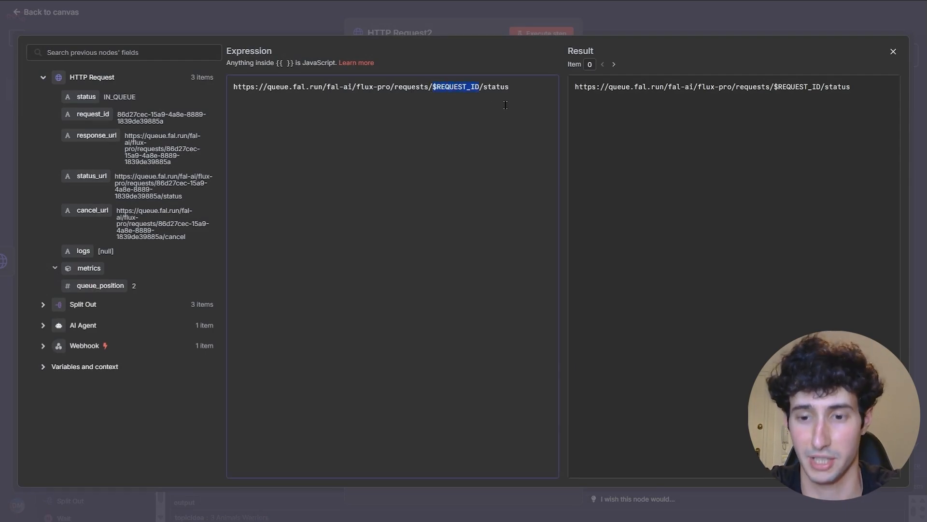
{"action": "key", "text": "BackSpace"}
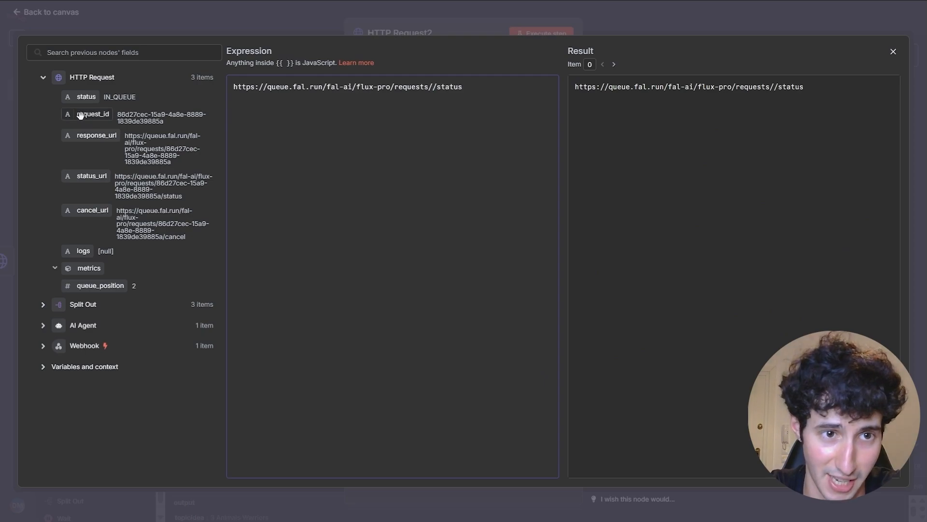
{"action": "left_click_drag", "start_coordinate": [89, 116], "coordinate": [434, 89]}
{"action": "left_click", "coordinate": [893, 52]}
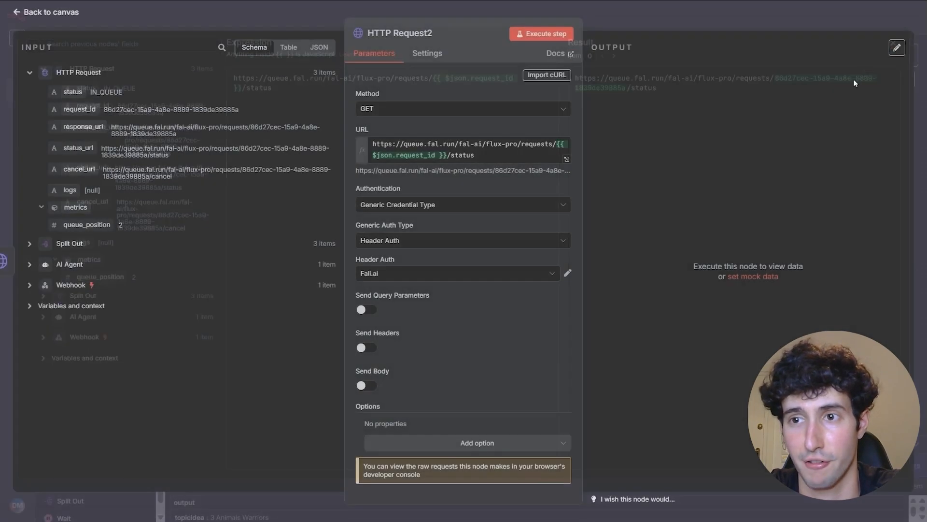
- Run the status check, which returns COMPLETED, then shift HTTP Request1 and HTTP Request2 right
{"action": "left_click", "coordinate": [545, 35]}
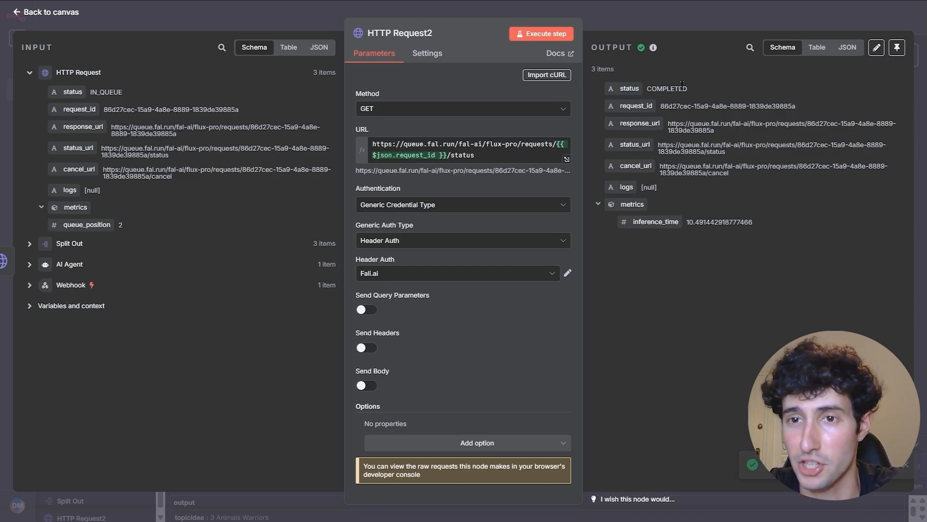
{"action": "left_click", "coordinate": [662, 24]}
{"action": "left_click_drag", "start_coordinate": [551, 188], "coordinate": [646, 187]}
{"action": "left_click_drag", "start_coordinate": [489, 184], "coordinate": [507, 184]}
{"action": "left_click", "coordinate": [533, 183]}
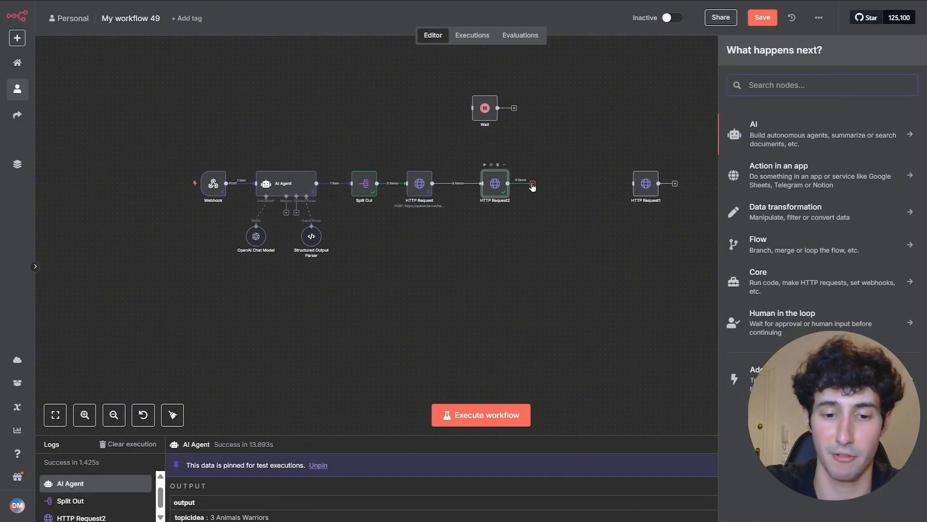
- Add an If node testing {{ $json.status }} equals COMPLETED; all 3 items pass true
{"action": "type", "text": "if"}
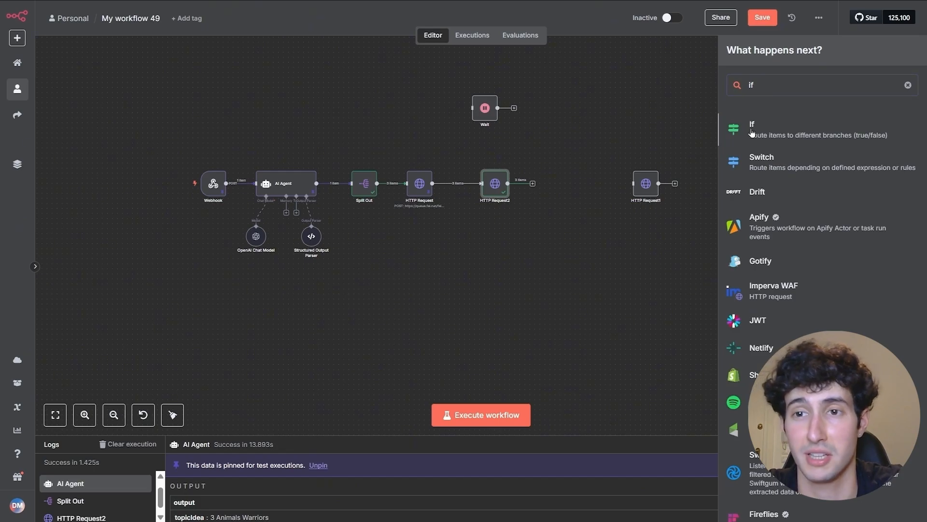
{"action": "left_click", "coordinate": [752, 132]}
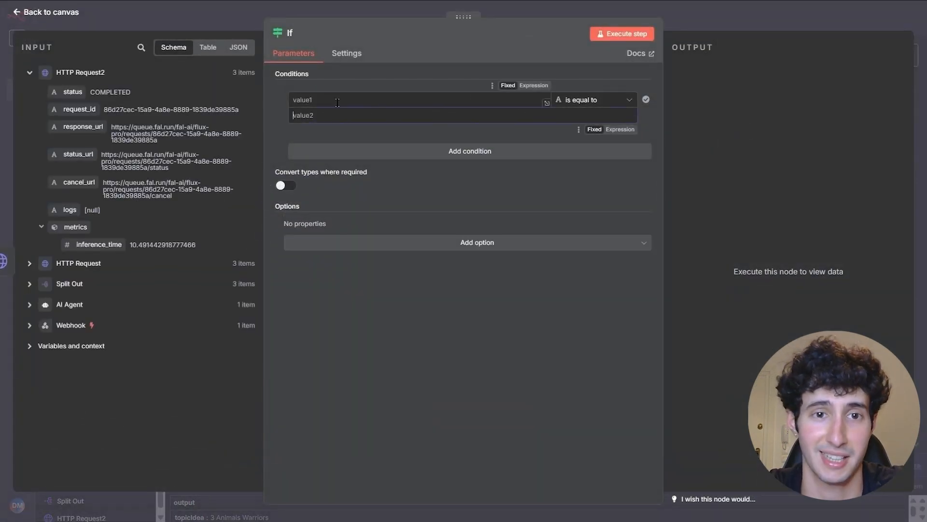
{"action": "left_click", "coordinate": [321, 102]}
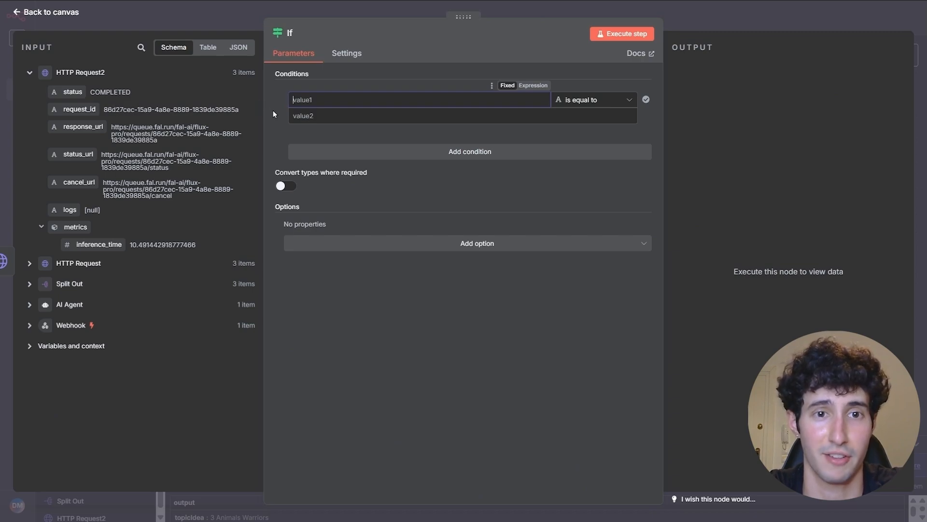
{"action": "left_click_drag", "start_coordinate": [73, 92], "coordinate": [322, 99]}
{"action": "left_click", "coordinate": [296, 123]}
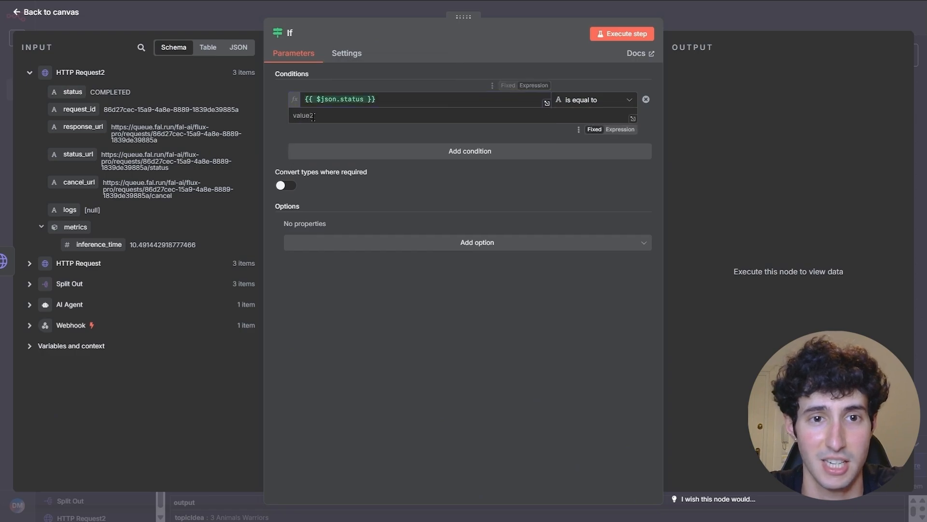
{"action": "key", "text": "ctrl+c"}
{"action": "left_click", "coordinate": [319, 115]}
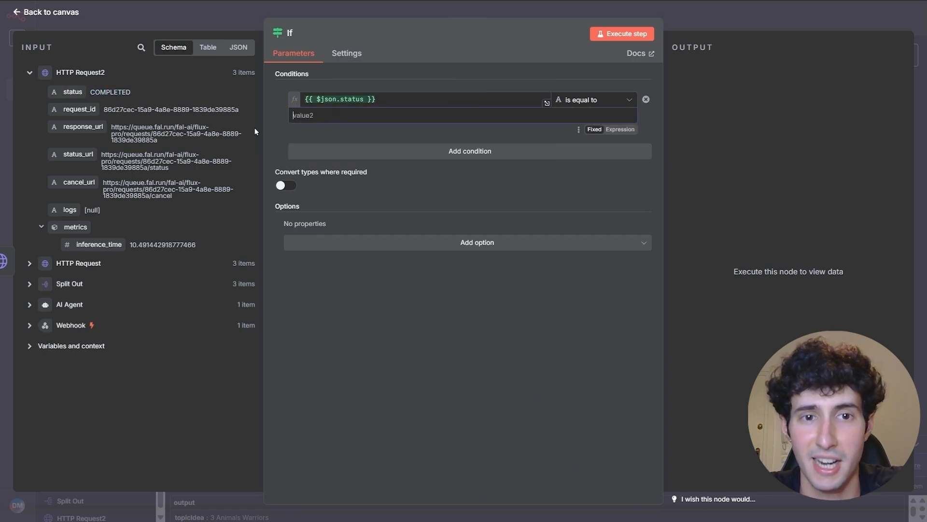
{"action": "key", "text": "ctrl+v"}
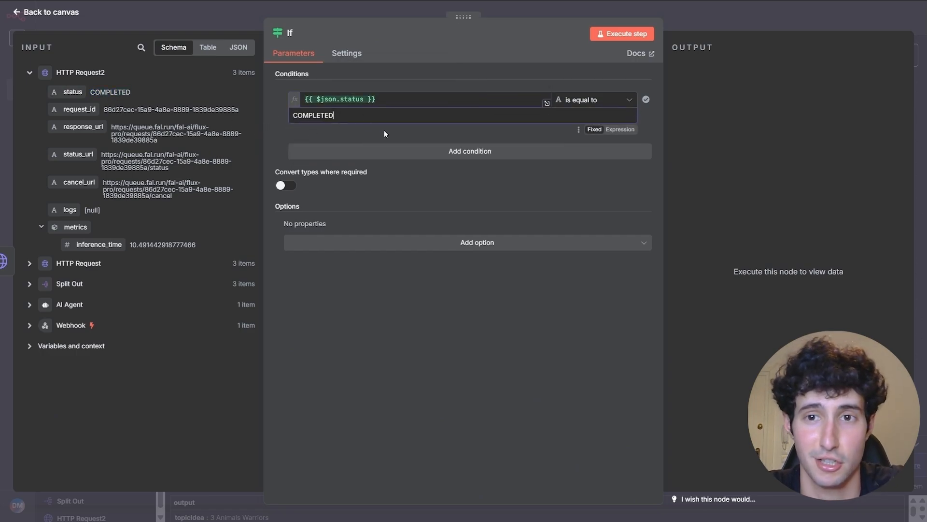
{"action": "left_click", "coordinate": [624, 34]}
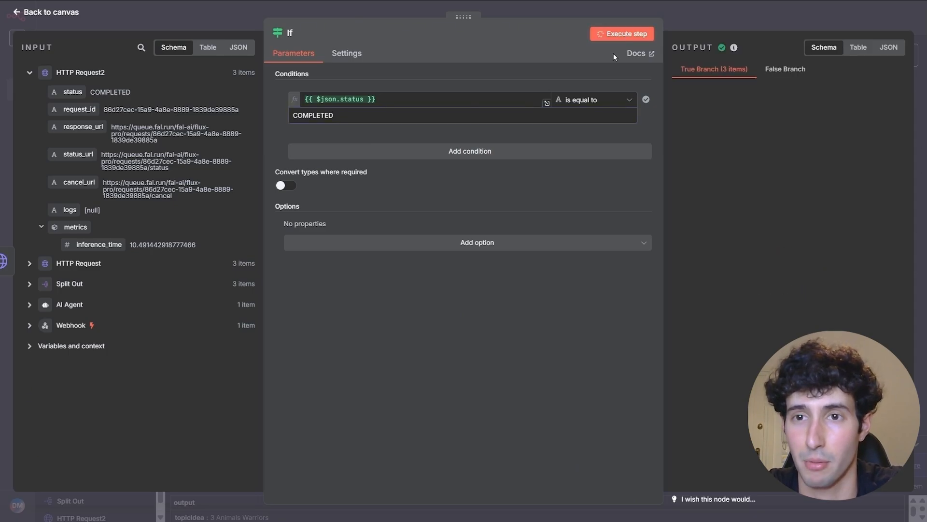
{"action": "left_click", "coordinate": [755, 29]}
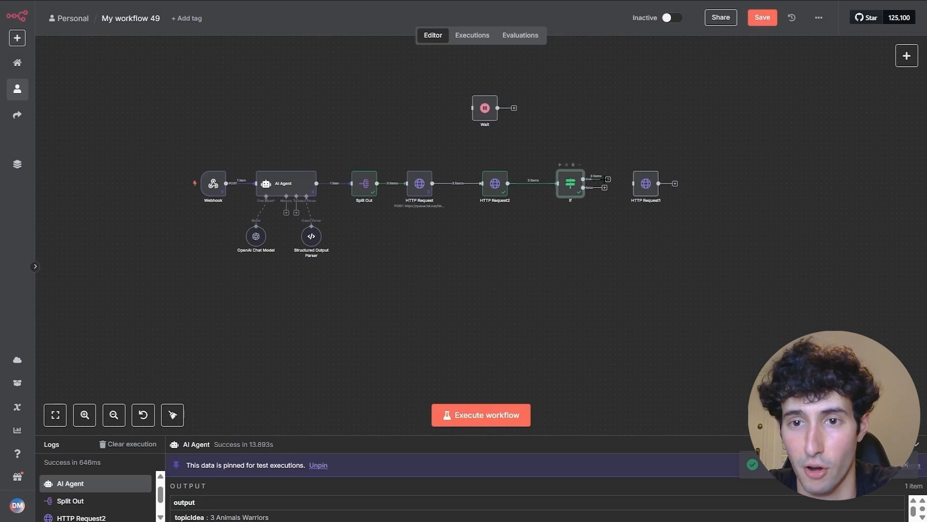
- Connect the If's true branch to HTTP Request1 and add a seconds-based Wait node on the false branch
{"action": "left_click_drag", "start_coordinate": [608, 183], "coordinate": [619, 146]}
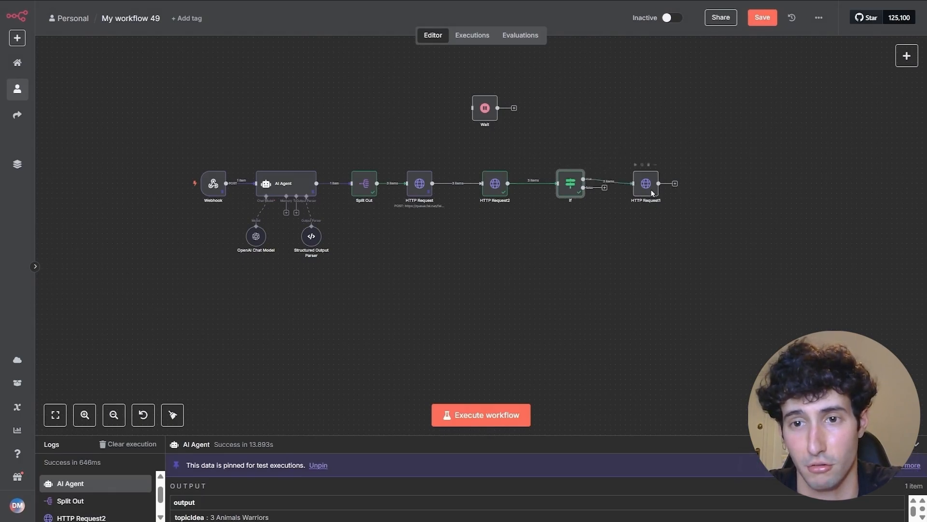
{"action": "left_click_drag", "start_coordinate": [641, 184], "coordinate": [642, 169]}
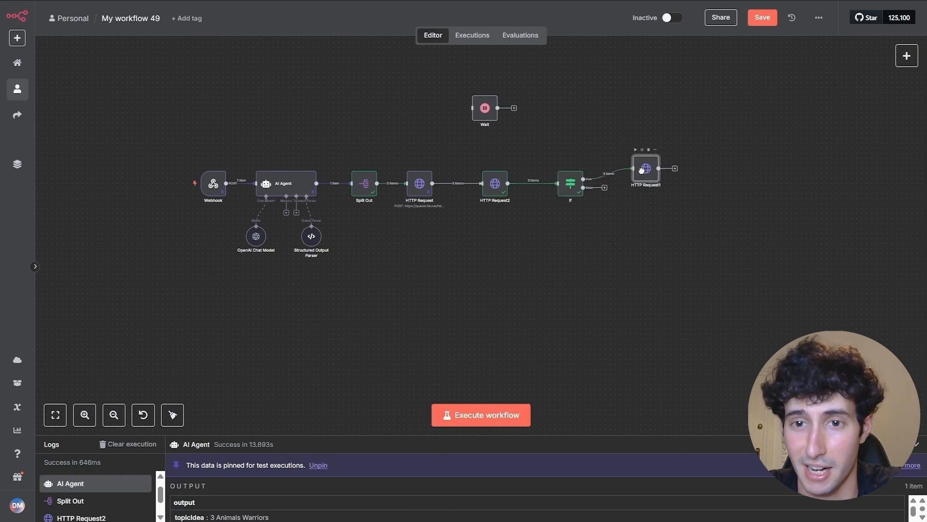
{"action": "left_click", "coordinate": [605, 188]}
{"action": "type", "text": "wait"}
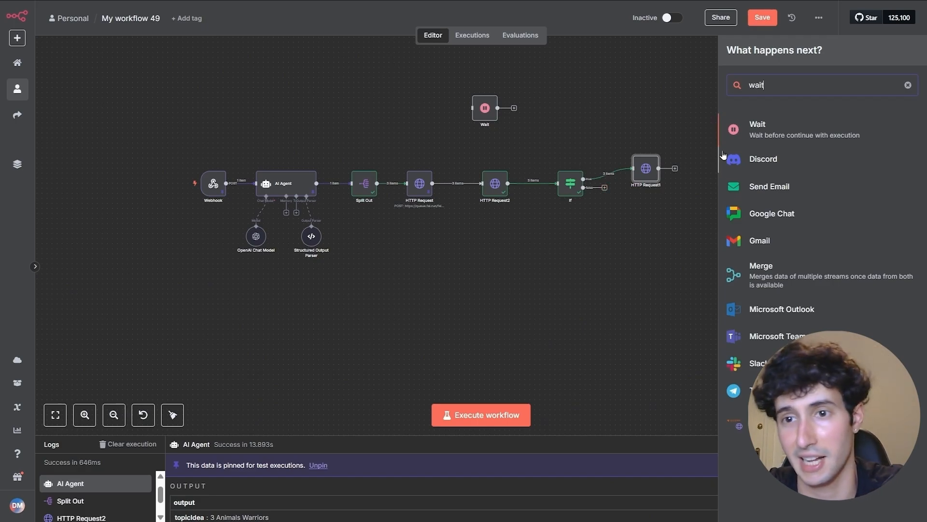
{"action": "left_click", "coordinate": [775, 126]}
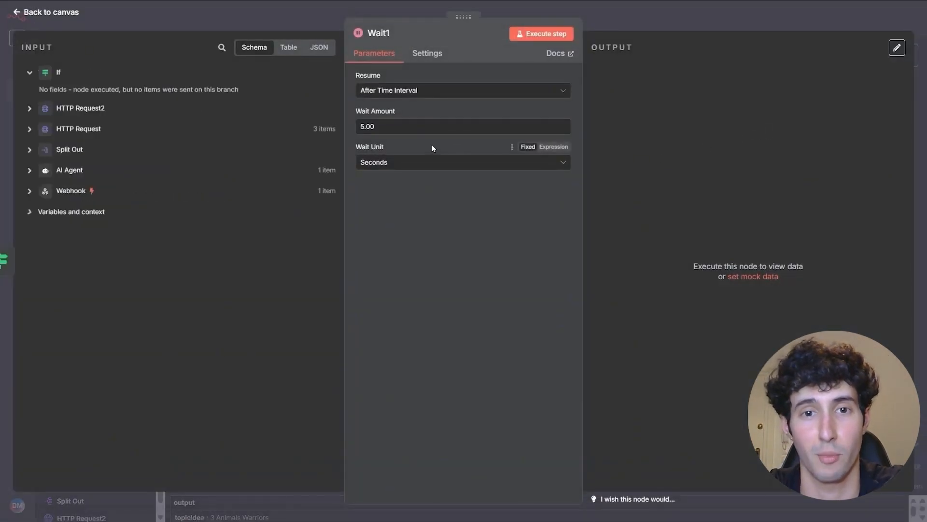
{"action": "left_click", "coordinate": [378, 166]}
{"action": "left_click", "coordinate": [385, 126]}
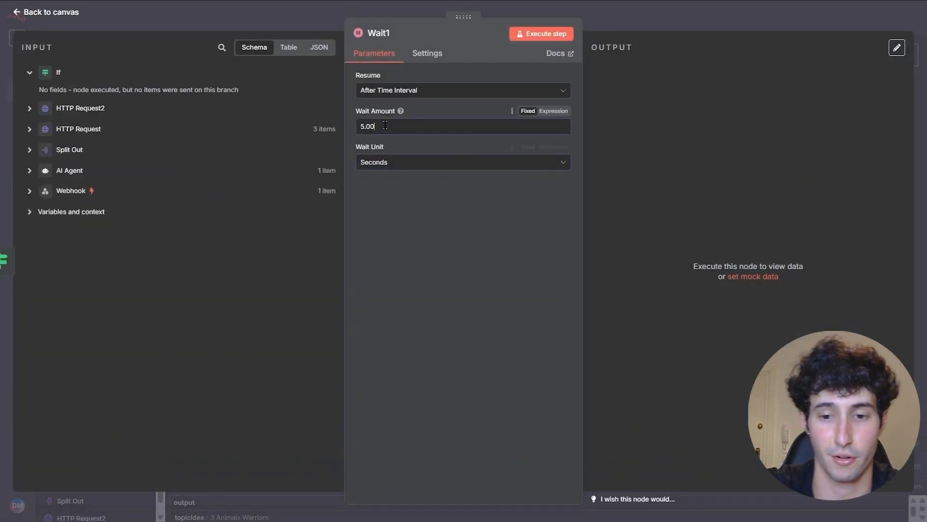
{"action": "left_click", "coordinate": [625, 27]}
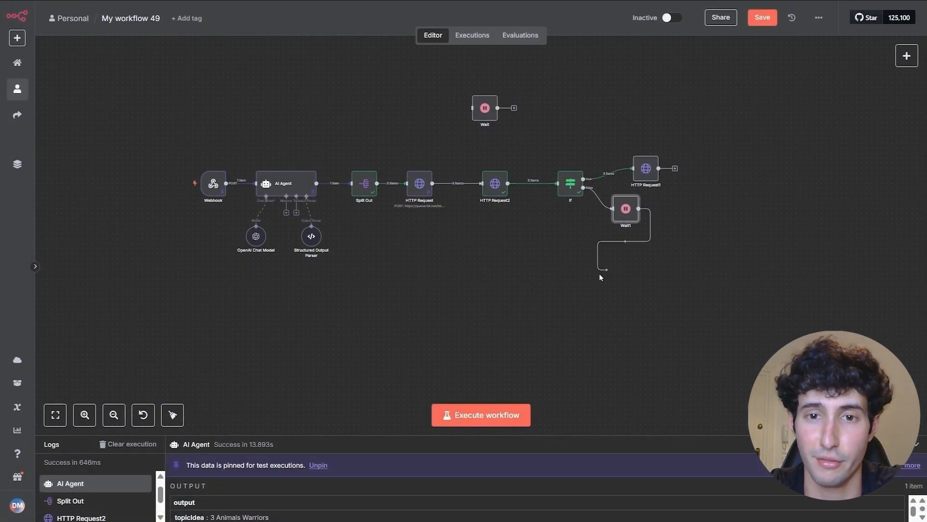
- Loop Wait1's output back into HTTP Request2 and reposition HTTP Request1 and Wait1
{"action": "left_click_drag", "start_coordinate": [600, 274], "coordinate": [520, 284]}
{"action": "left_click_drag", "start_coordinate": [468, 204], "coordinate": [479, 192]}
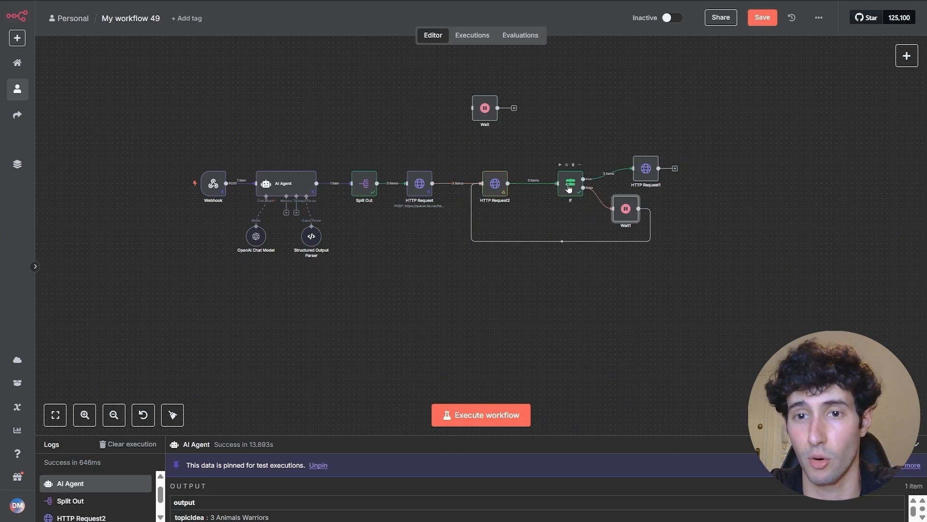
{"action": "left_click_drag", "start_coordinate": [646, 169], "coordinate": [635, 149]}
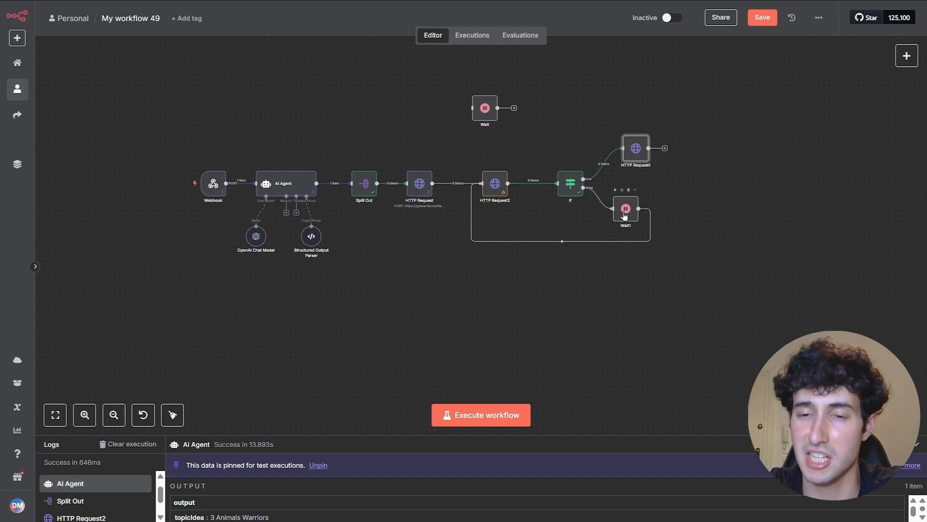
{"action": "left_click_drag", "start_coordinate": [628, 214], "coordinate": [638, 219]}
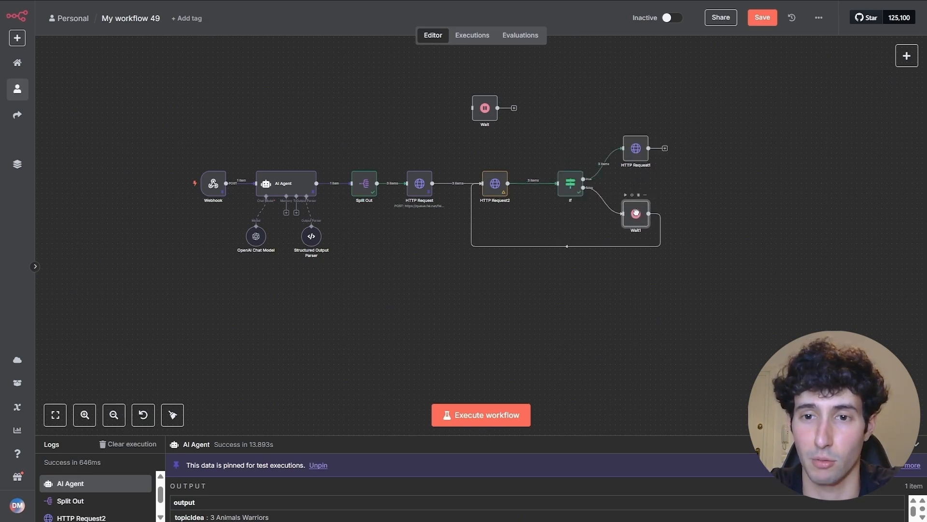
{"action": "left_click", "coordinate": [496, 192]}
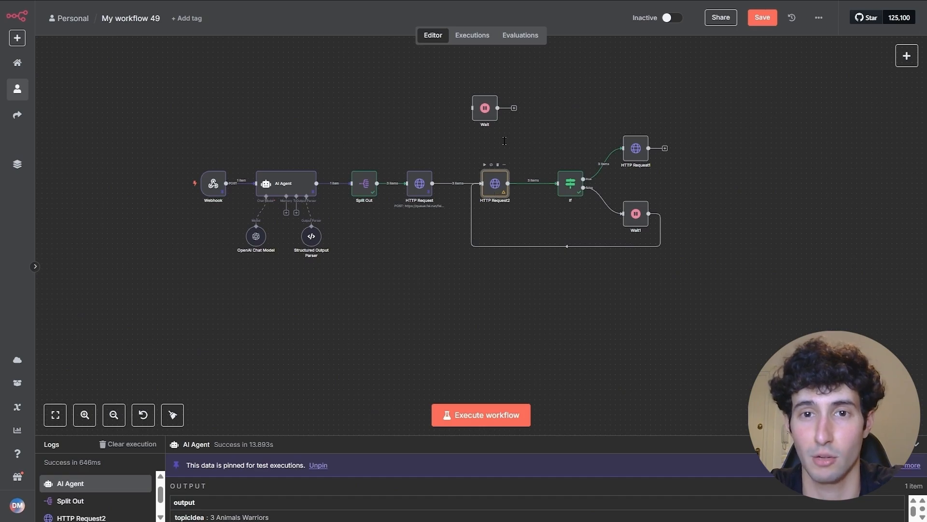
{"action": "key", "text": "Return"}
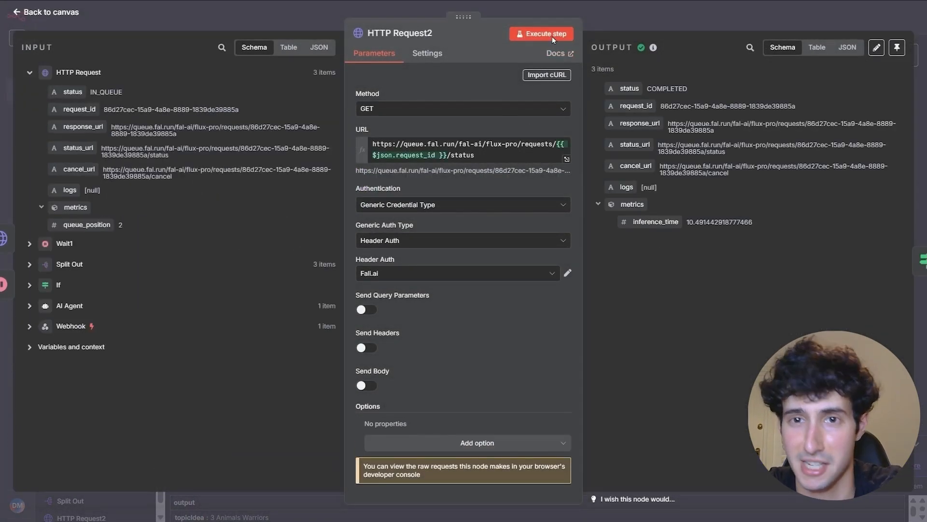
- Rerun HTTP Request2 and confirm the returned status is COMPLETED
{"action": "left_click", "coordinate": [552, 37]}
{"action": "left_click_drag", "start_coordinate": [651, 88], "coordinate": [679, 88]}
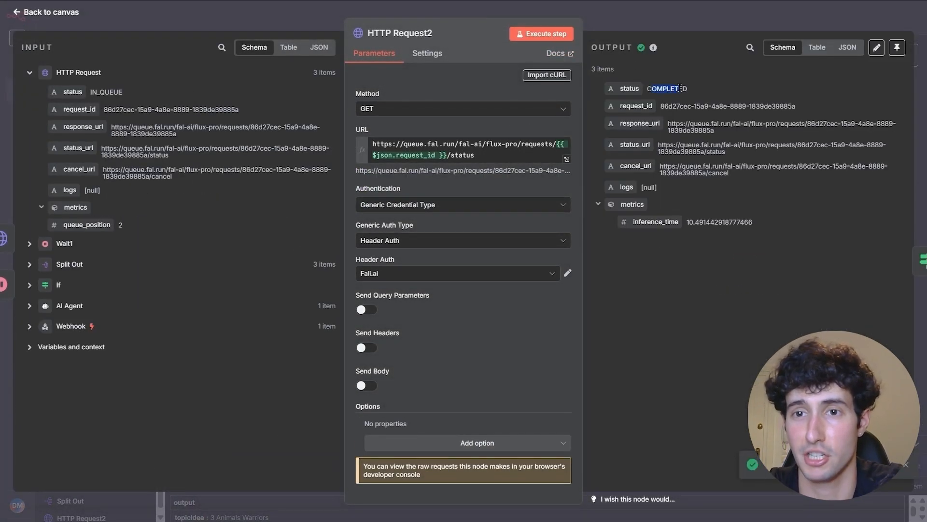
{"action": "left_click", "coordinate": [673, 91]}
{"action": "left_click", "coordinate": [673, 30]}
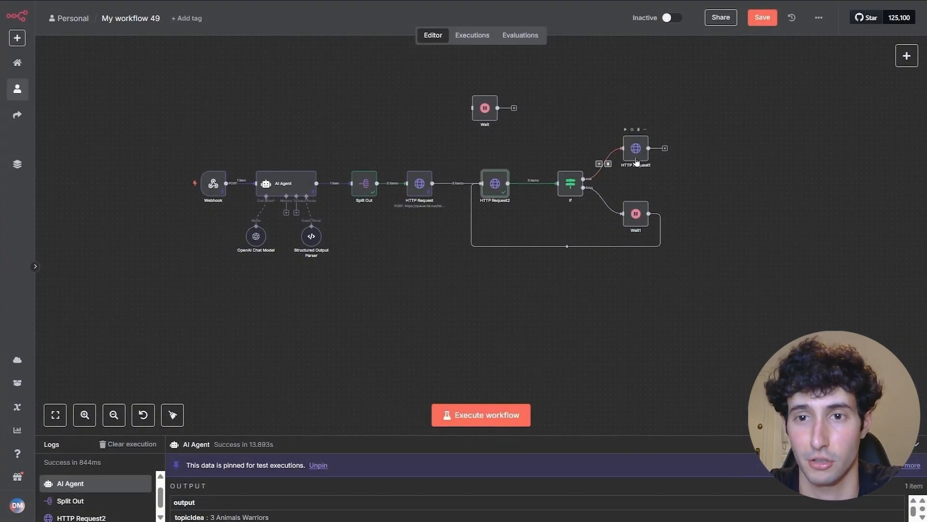
- Move HTTP Request1 up and to the right and shift Wait1 slightly right
{"action": "left_click_drag", "start_coordinate": [635, 150], "coordinate": [656, 135]}
{"action": "left_click_drag", "start_coordinate": [663, 95], "coordinate": [904, 211]}
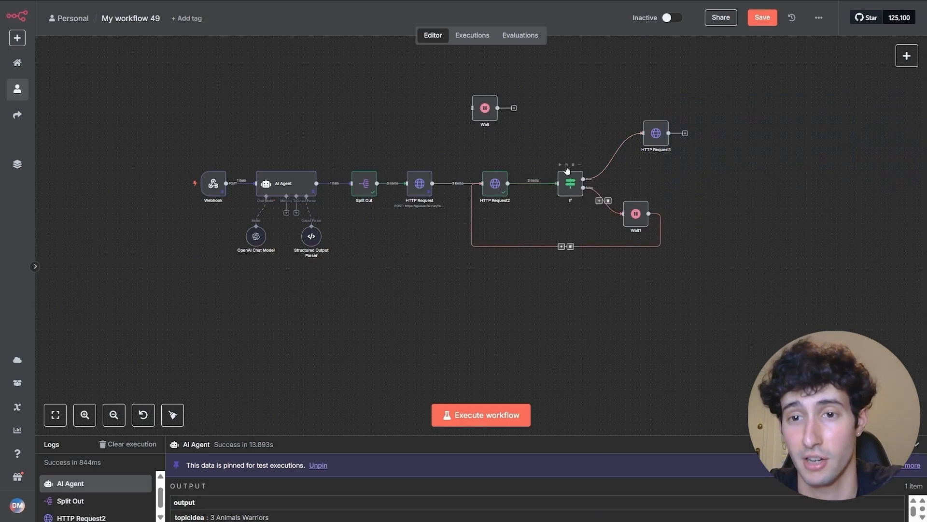
{"action": "left_click_drag", "start_coordinate": [644, 214], "coordinate": [640, 214]}
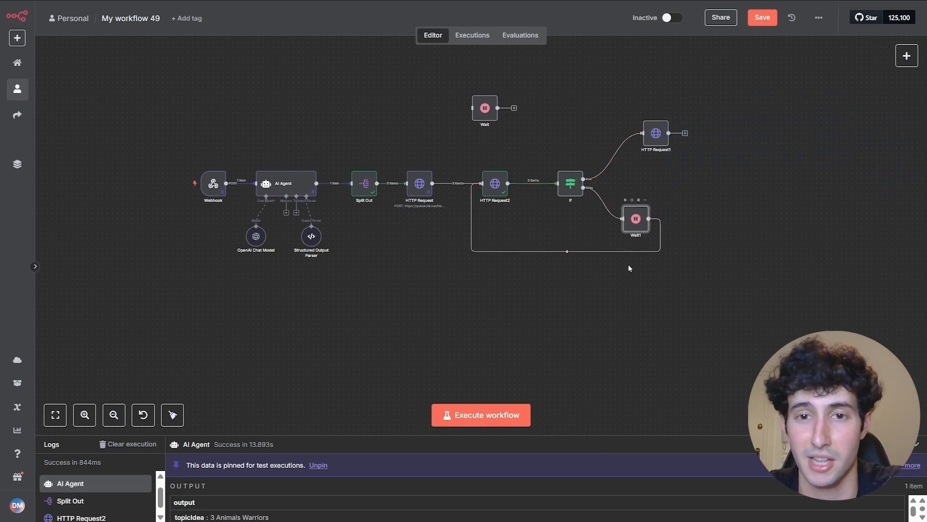
{"action": "double_click", "coordinate": [494, 188]}
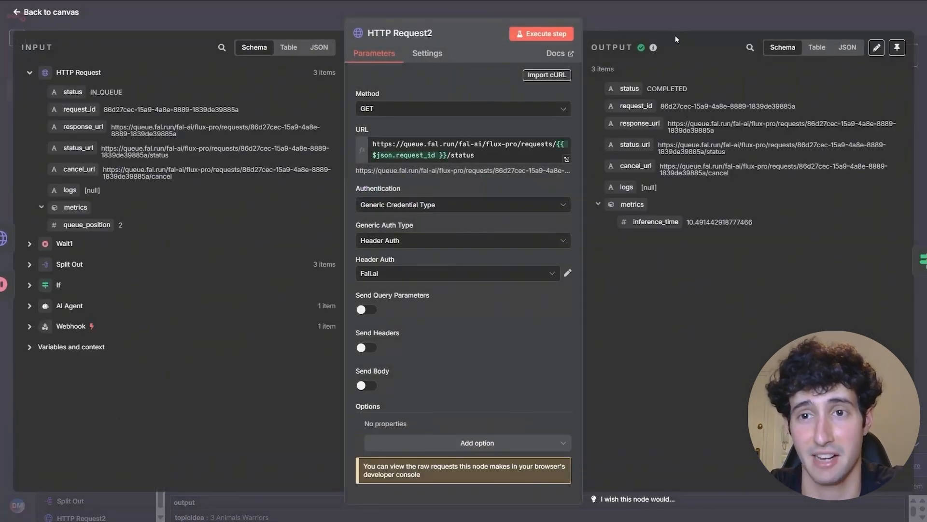
{"action": "key", "text": "Escape"}
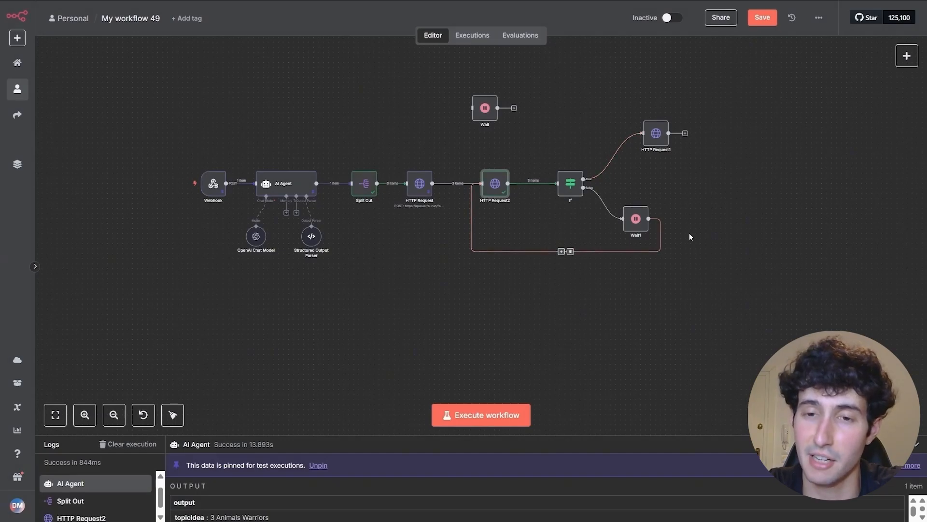
- Detach HTTP Request2 and connect HTTP Request's output directly to the Wait node
{"action": "mouse_move", "coordinate": [513, 183]}
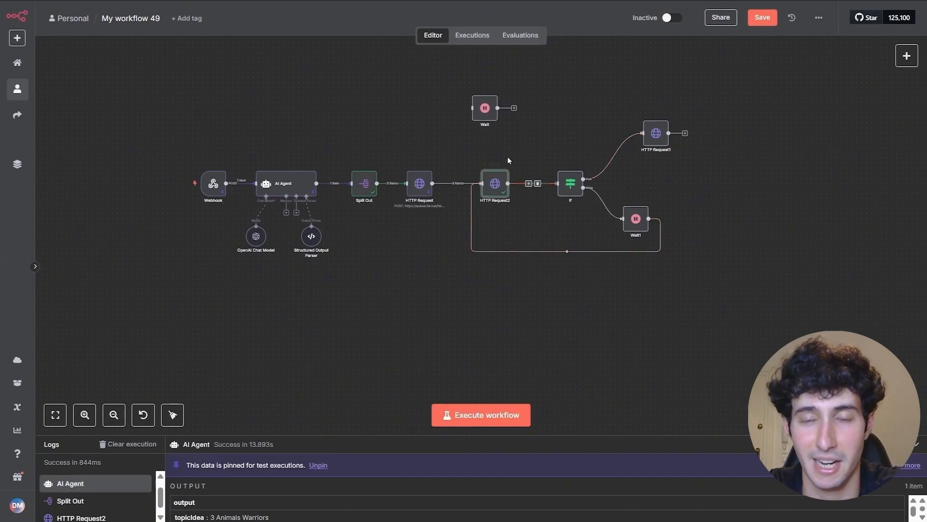
{"action": "scroll", "coordinate": [534, 155], "scroll_direction": "down", "scroll_amount": 2}
{"action": "left_click_drag", "start_coordinate": [535, 153], "coordinate": [456, 181]}
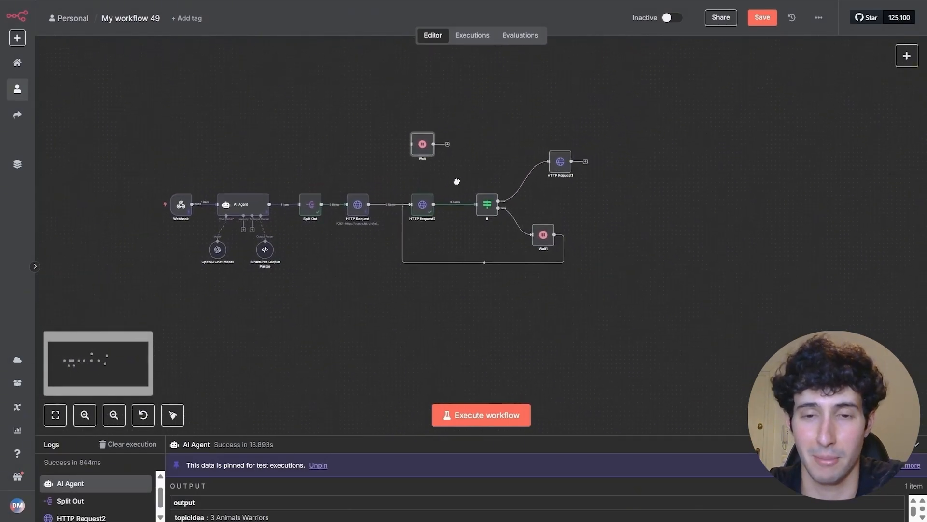
{"action": "left_click_drag", "start_coordinate": [414, 210], "coordinate": [414, 248]}
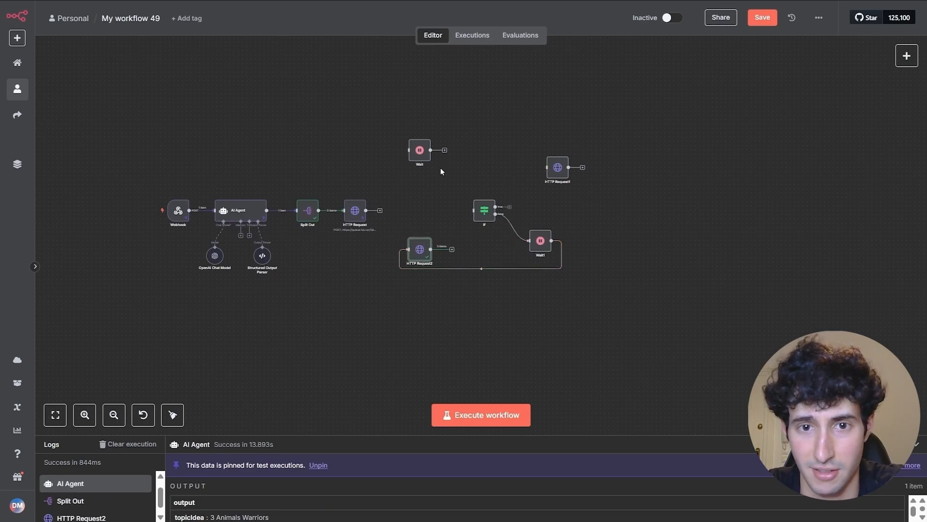
{"action": "left_click_drag", "start_coordinate": [420, 154], "coordinate": [409, 197]}
{"action": "left_click_drag", "start_coordinate": [557, 167], "coordinate": [480, 184]}
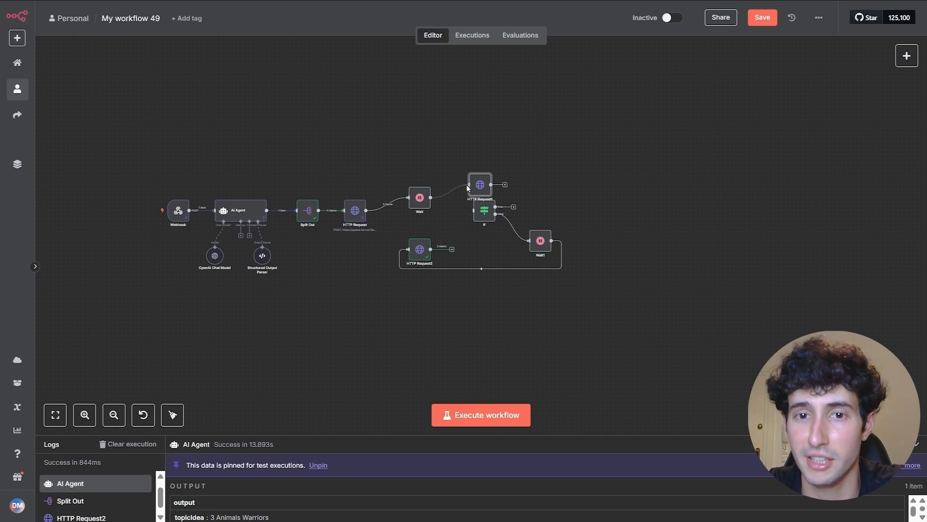
{"action": "left_click_drag", "start_coordinate": [621, 200], "coordinate": [645, 194]}
- Move the If/Wait1/HTTP Request2 loop down and align Wait and HTTP Request1 in the top row
{"action": "left_click_drag", "start_coordinate": [478, 235], "coordinate": [404, 286]}
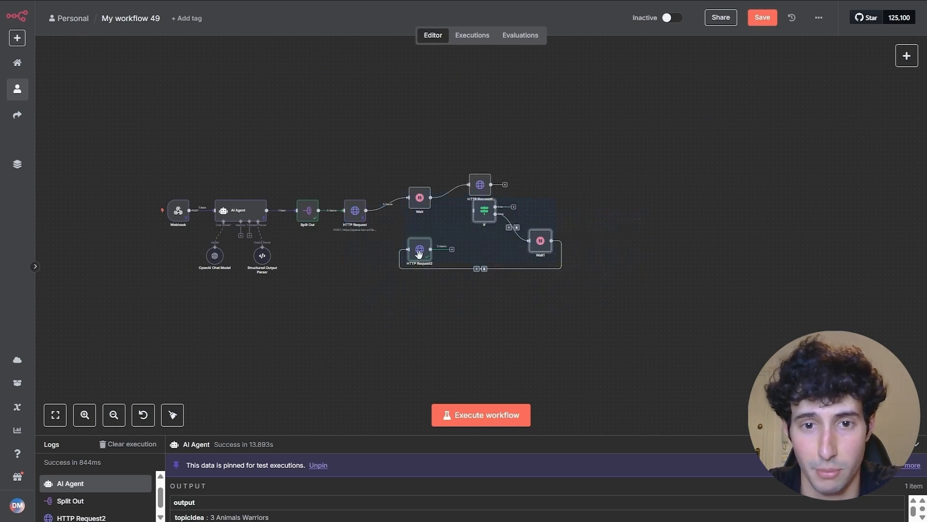
{"action": "left_click_drag", "start_coordinate": [419, 254], "coordinate": [410, 335]}
{"action": "left_click_drag", "start_coordinate": [420, 198], "coordinate": [420, 211]}
{"action": "left_click_drag", "start_coordinate": [486, 191], "coordinate": [488, 212]}
- Drag the If, Wait1 and HTTP Request2 loop group well away from the main chain
{"action": "left_click_drag", "start_coordinate": [356, 252], "coordinate": [602, 375]}
{"action": "scroll", "coordinate": [438, 292], "scroll_direction": "down", "scroll_amount": 2}
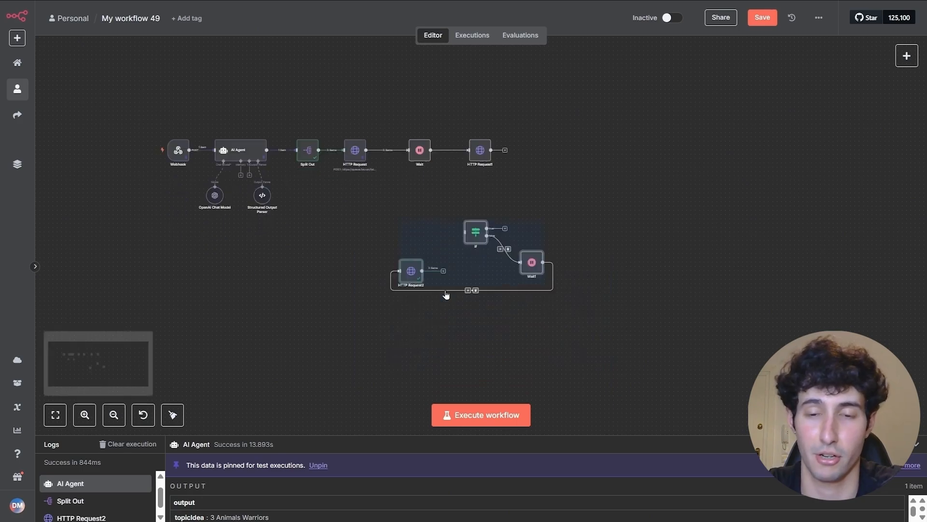
{"action": "left_click_drag", "start_coordinate": [505, 243], "coordinate": [393, 321]}
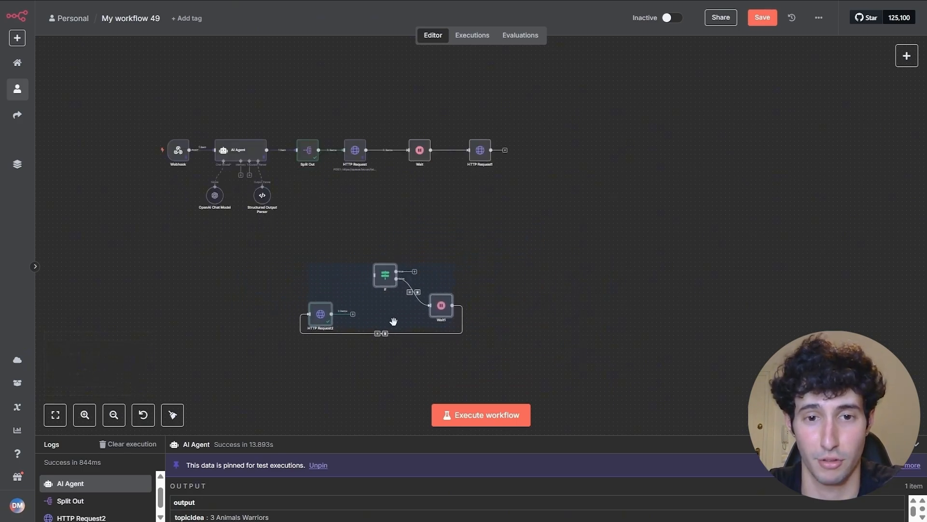
{"action": "left_click_drag", "start_coordinate": [393, 263], "coordinate": [234, 10]}
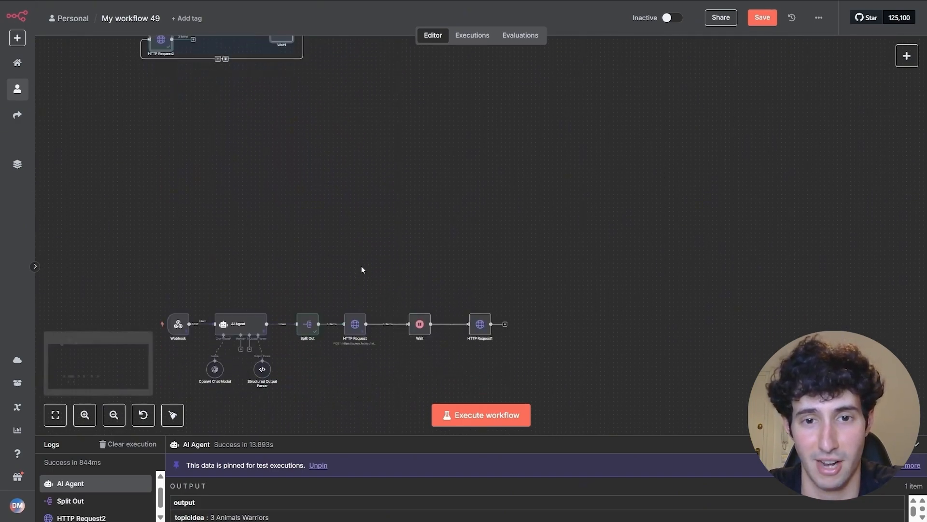
{"action": "scroll", "coordinate": [362, 263], "scroll_direction": "down", "scroll_amount": 3}
{"action": "scroll", "coordinate": [441, 207], "scroll_direction": "up", "scroll_amount": 3}
{"action": "scroll", "coordinate": [441, 205], "scroll_direction": "down", "scroll_amount": 2}
{"action": "left_click_drag", "start_coordinate": [442, 204], "coordinate": [431, 187]}
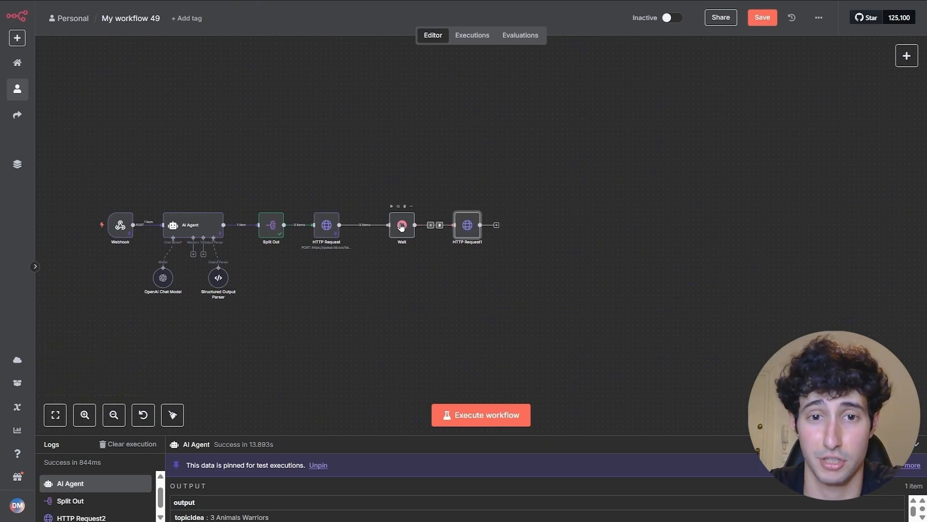
- Nudge Wait left and check HTTP Request1 returns 1536×2752 image results for all 3 items
{"action": "scroll", "coordinate": [372, 184], "scroll_direction": "up", "scroll_amount": 5}
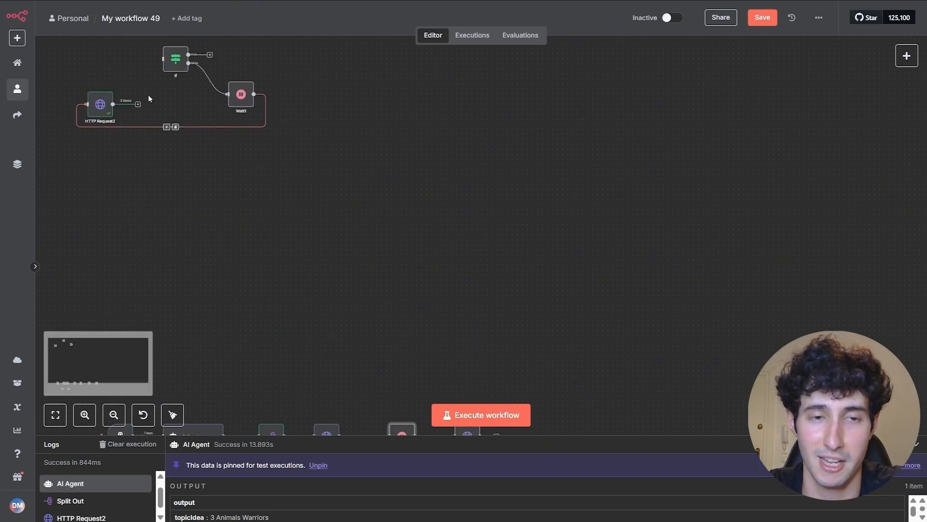
{"action": "scroll", "coordinate": [391, 230], "scroll_direction": "down", "scroll_amount": 5}
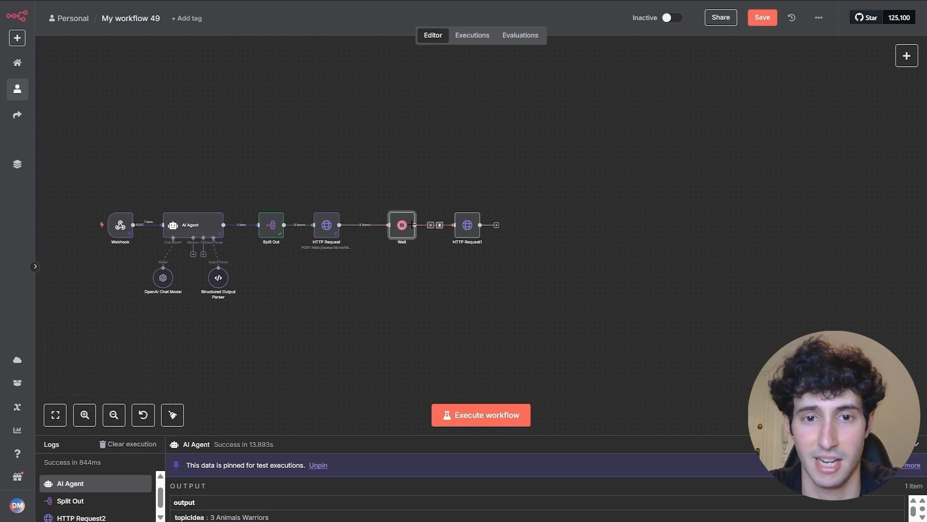
{"action": "left_click_drag", "start_coordinate": [411, 225], "coordinate": [406, 223]}
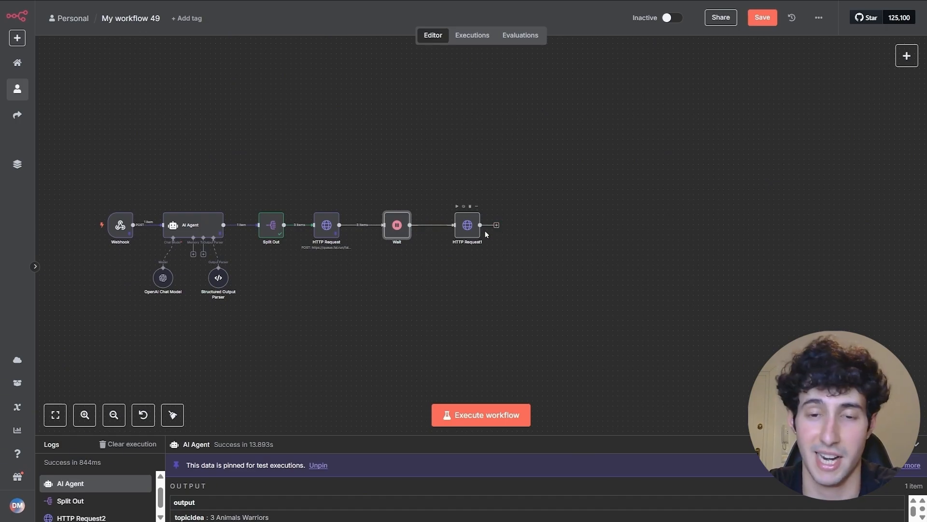
{"action": "double_click", "coordinate": [463, 232]}
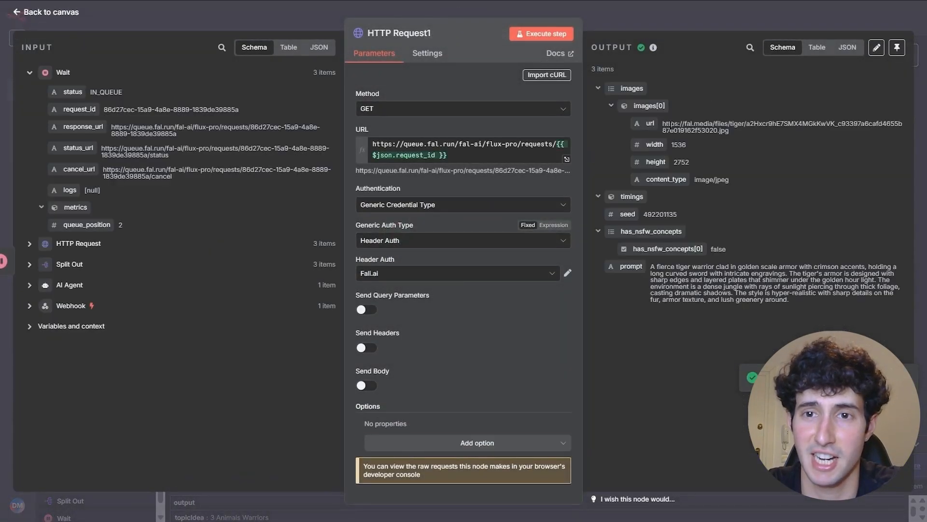
{"action": "left_click", "coordinate": [654, 17]}
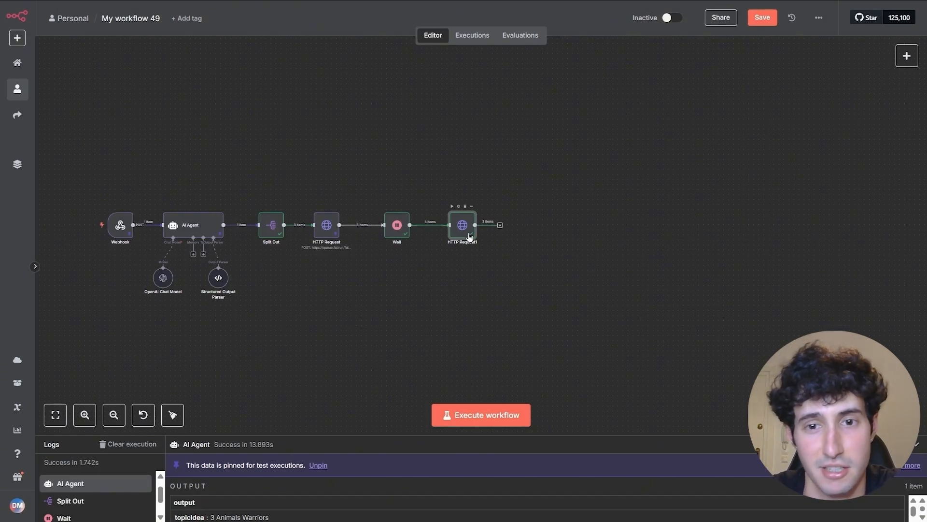
- Add HTTP Request3 after HTTP Request1, place it below the row, and open its settings
{"action": "left_click", "coordinate": [500, 227]}
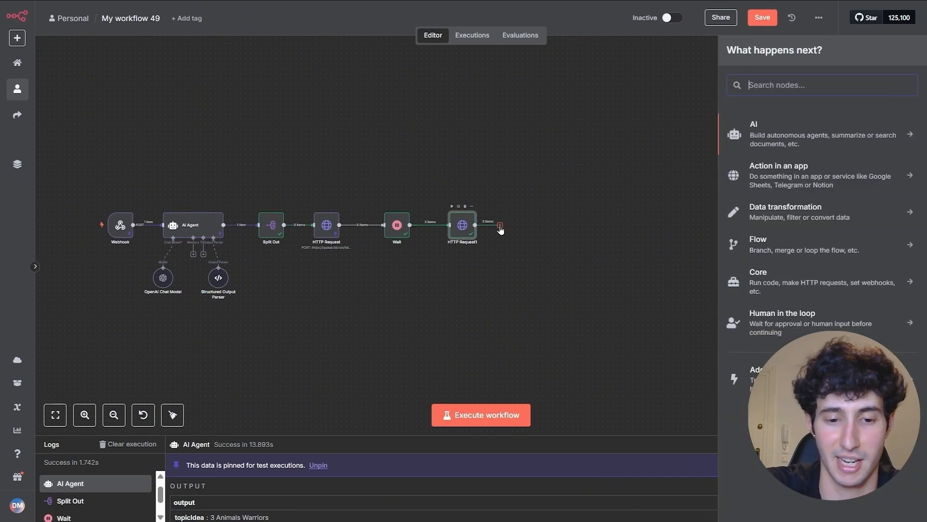
{"action": "type", "text": "http"}
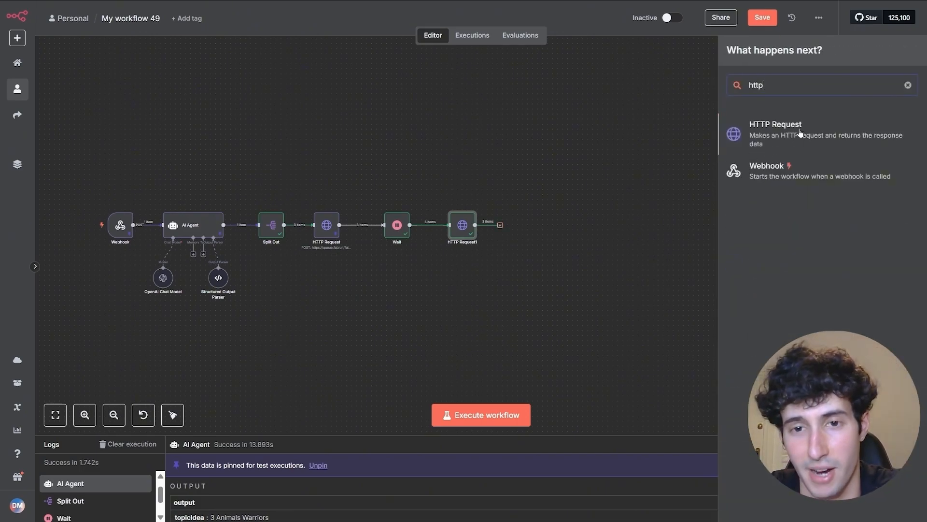
{"action": "left_click", "coordinate": [786, 143]}
{"action": "left_click_drag", "start_coordinate": [514, 222], "coordinate": [320, 300]}
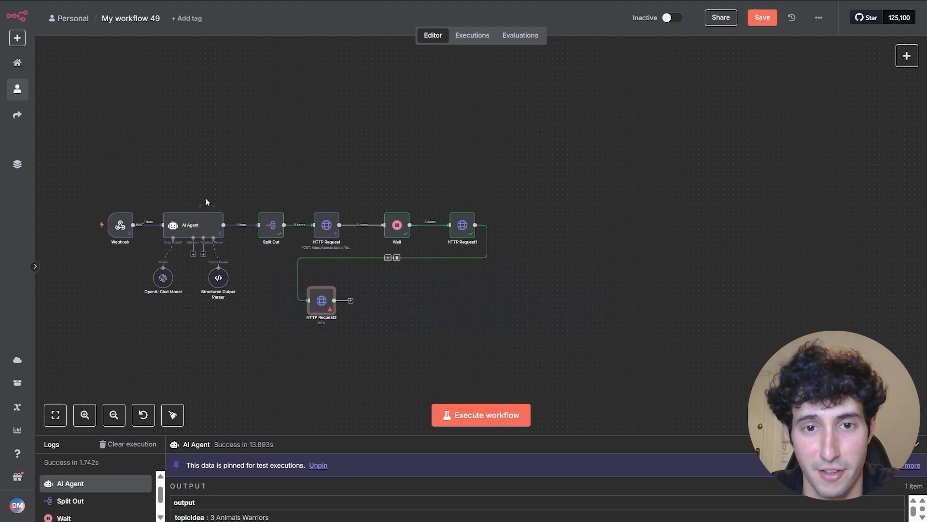
{"action": "left_click_drag", "start_coordinate": [295, 167], "coordinate": [471, 205]}
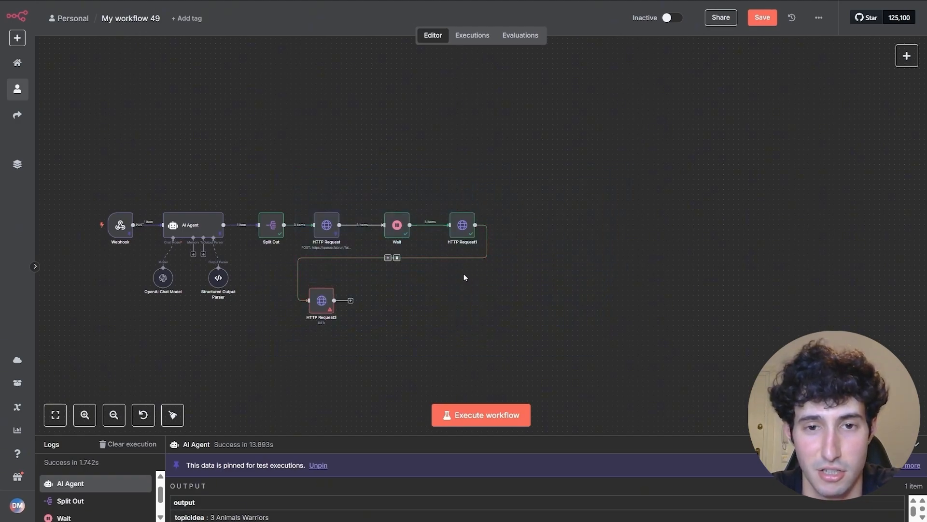
{"action": "left_click_drag", "start_coordinate": [421, 292], "coordinate": [515, 278]}
{"action": "scroll", "coordinate": [514, 278], "scroll_direction": "up", "scroll_amount": 2}
{"action": "double_click", "coordinate": [375, 299]}
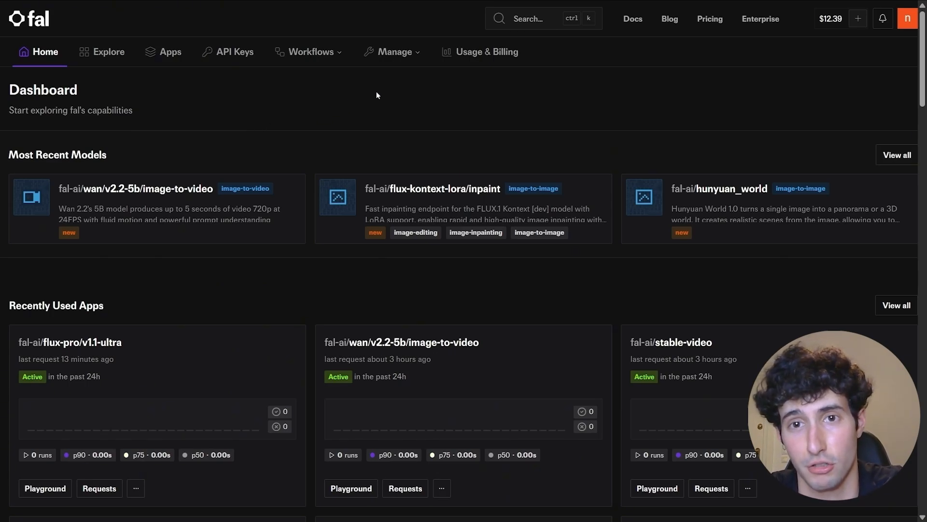
- Search 'kling' and open the Kling v1.6 pro image-to-video model page, checking its per-second pricing
{"action": "left_click", "coordinate": [519, 20]}
{"action": "type", "text": "kling"}
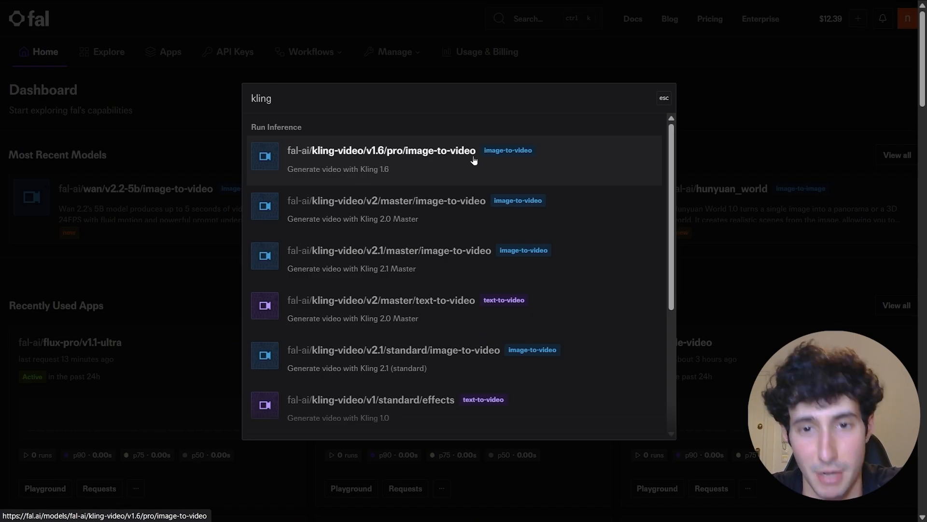
{"action": "left_click", "coordinate": [441, 153]}
{"action": "scroll", "coordinate": [387, 155], "scroll_direction": "down", "scroll_amount": 5}
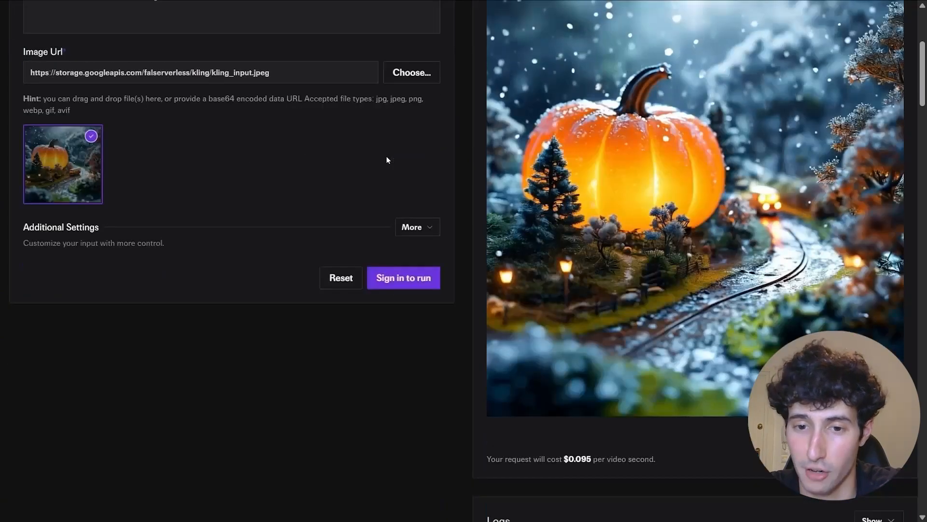
{"action": "scroll", "coordinate": [386, 156], "scroll_direction": "down", "scroll_amount": 2}
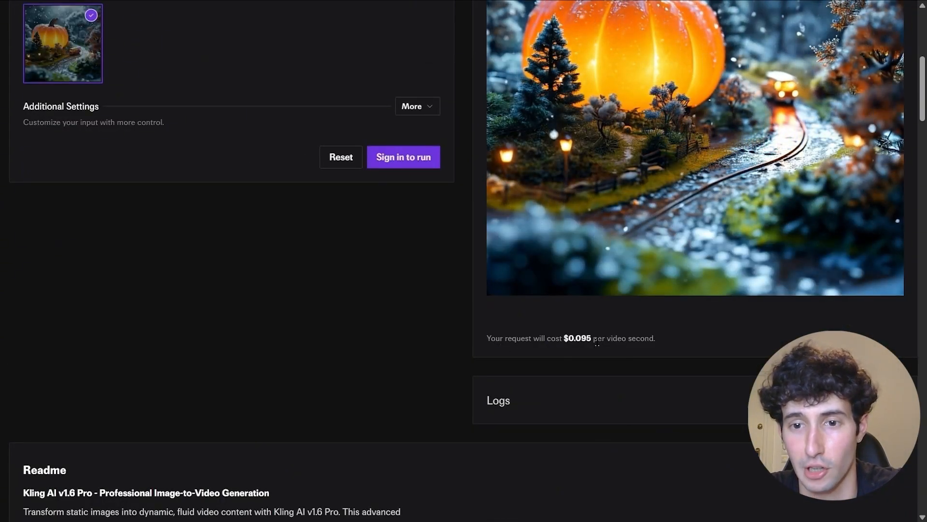
{"action": "left_click_drag", "start_coordinate": [597, 342], "coordinate": [676, 340]}
{"action": "left_click", "coordinate": [676, 340]}
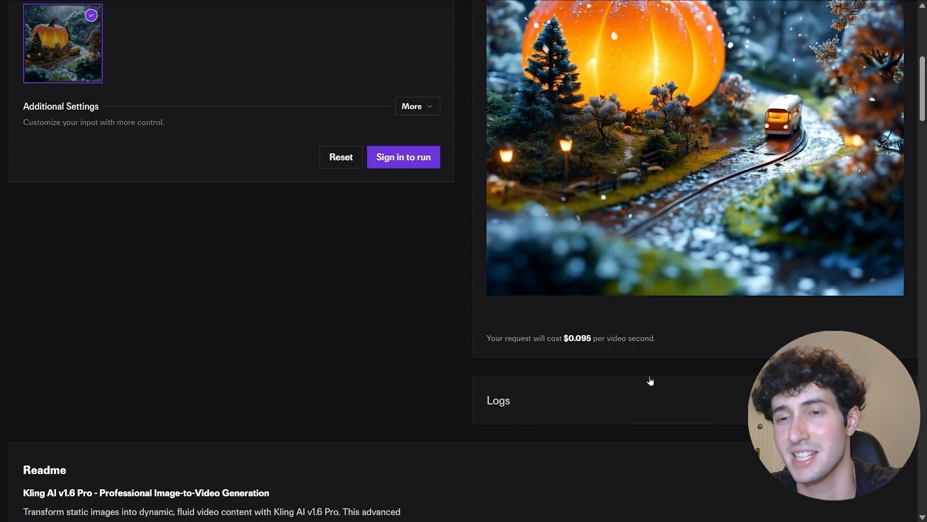
{"action": "scroll", "coordinate": [650, 381], "scroll_direction": "up", "scroll_amount": 1}
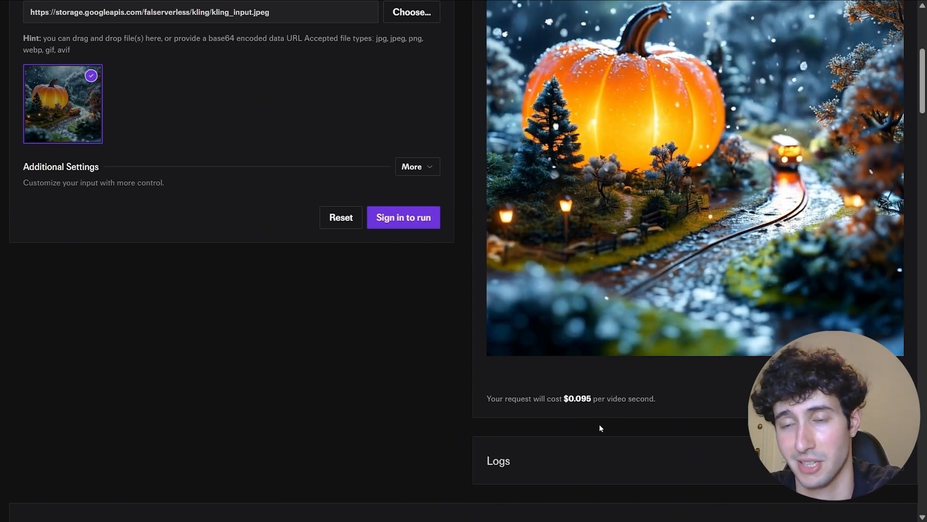
{"action": "scroll", "coordinate": [517, 409], "scroll_direction": "up", "scroll_amount": 2}
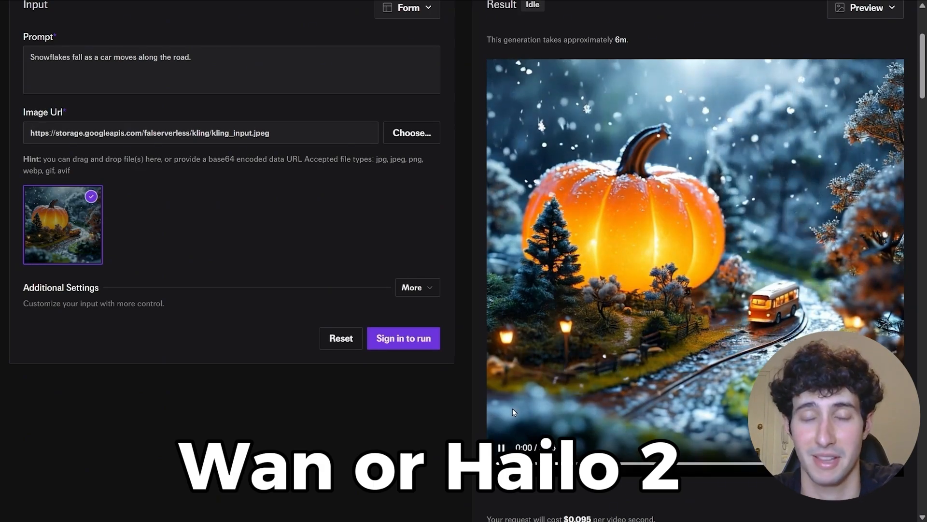
{"action": "scroll", "coordinate": [509, 408], "scroll_direction": "up", "scroll_amount": 1}
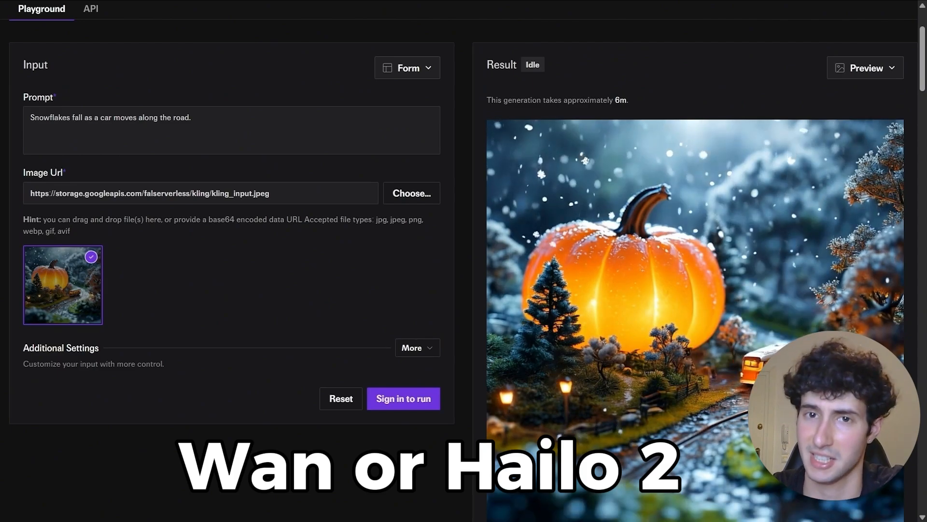
{"action": "scroll", "coordinate": [198, 320], "scroll_direction": "up", "scroll_amount": 2}
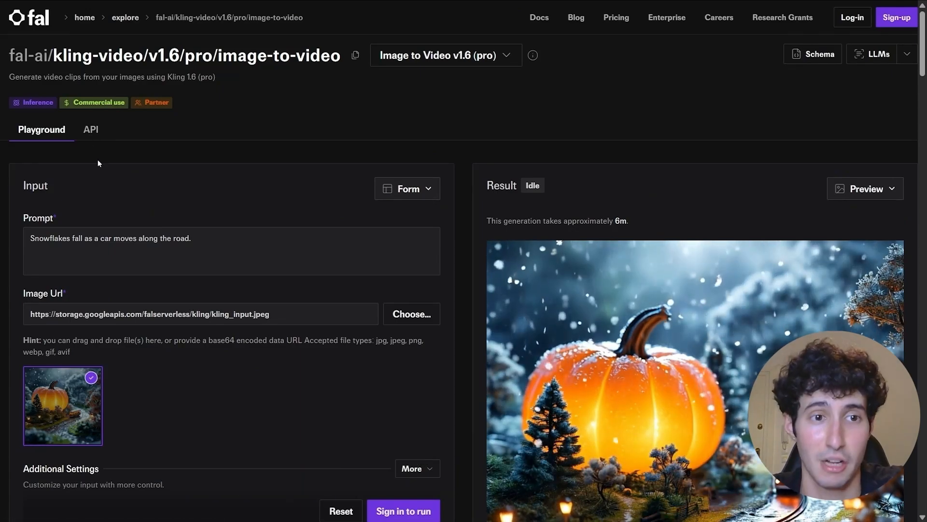
- Copy the Kling image-to-video submit-request command from the API tab's HTTP (cURL) example
{"action": "left_click", "coordinate": [91, 135]}
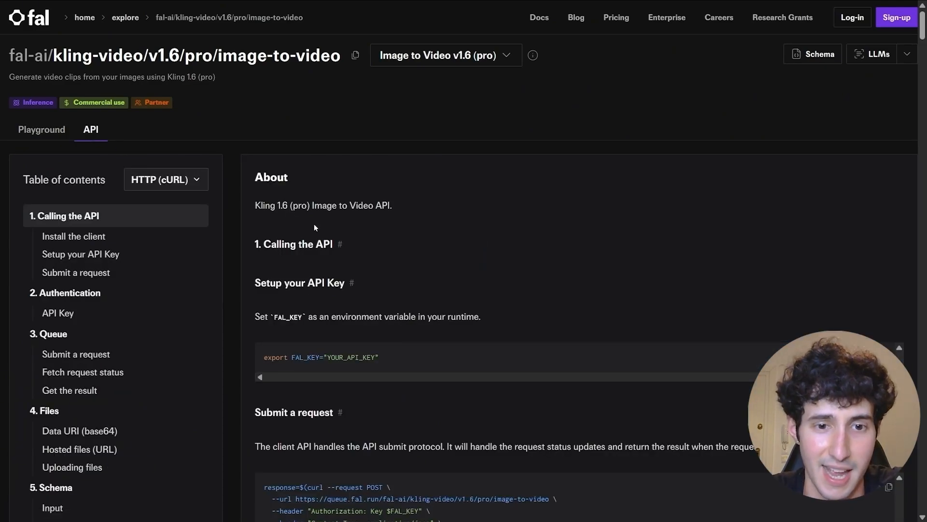
{"action": "scroll", "coordinate": [314, 225], "scroll_direction": "down", "scroll_amount": 1}
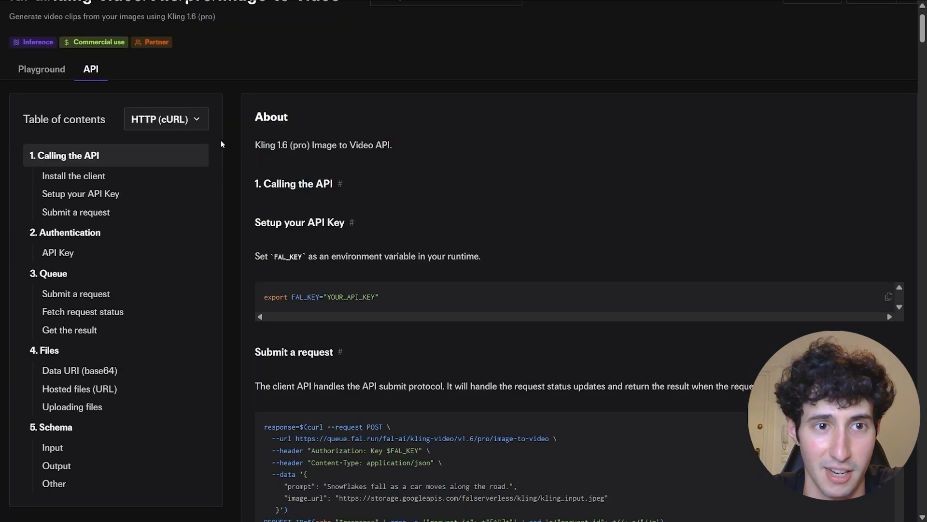
{"action": "left_click", "coordinate": [182, 120]}
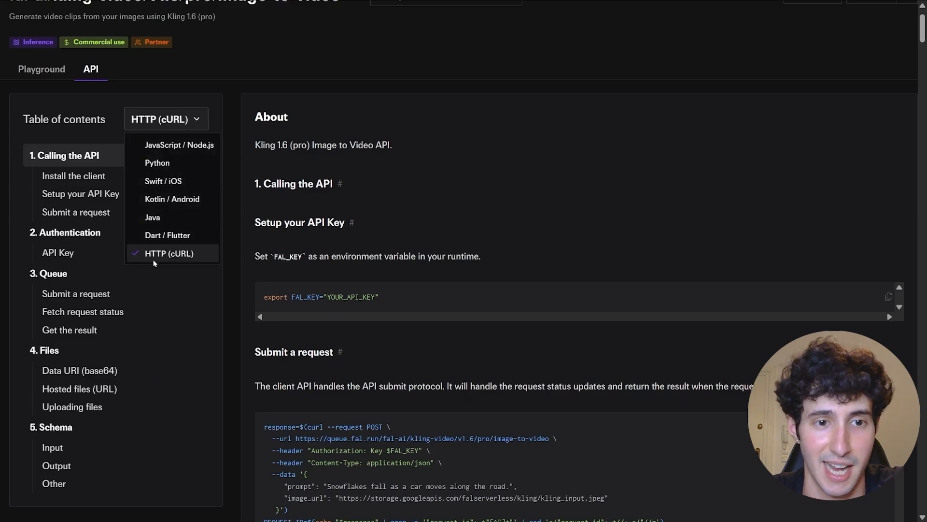
{"action": "left_click", "coordinate": [167, 255]}
{"action": "scroll", "coordinate": [348, 284], "scroll_direction": "down", "scroll_amount": 2}
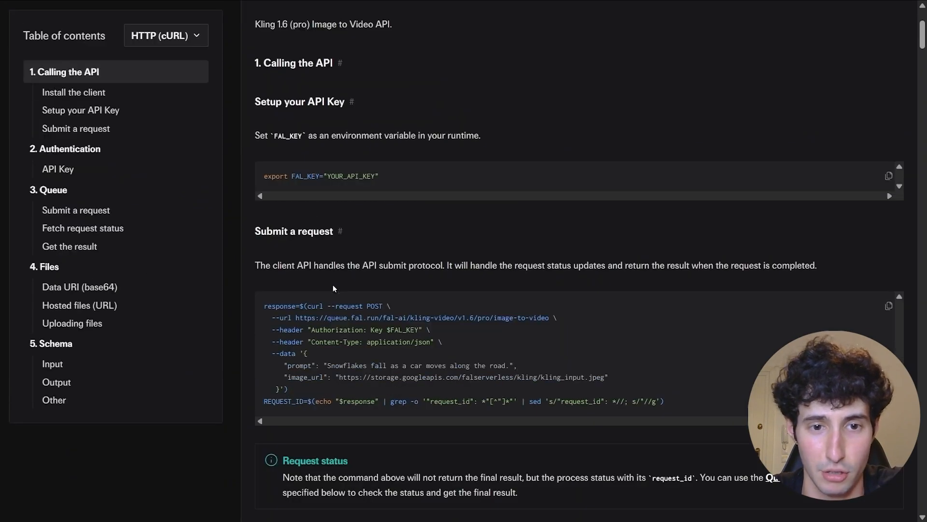
{"action": "left_click_drag", "start_coordinate": [295, 231], "coordinate": [306, 230]}
{"action": "left_click", "coordinate": [336, 231]}
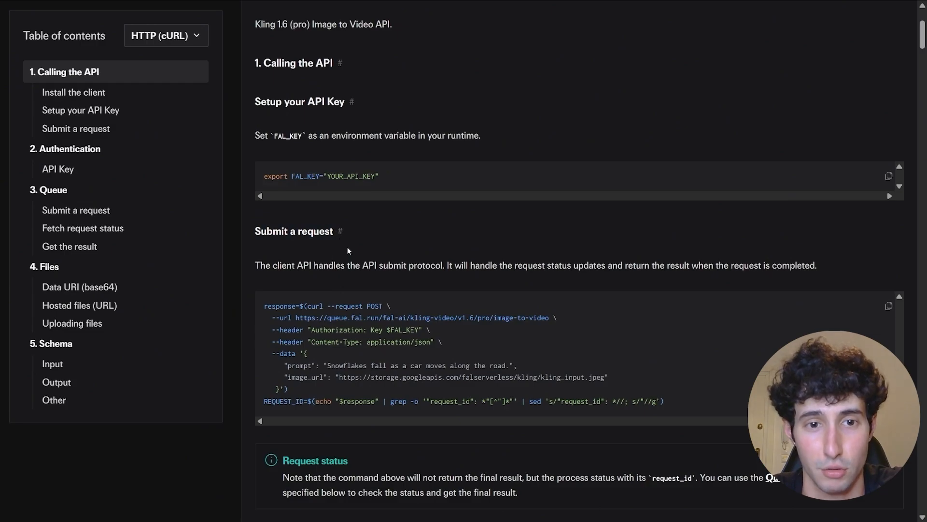
{"action": "left_click_drag", "start_coordinate": [312, 308], "coordinate": [289, 389]}
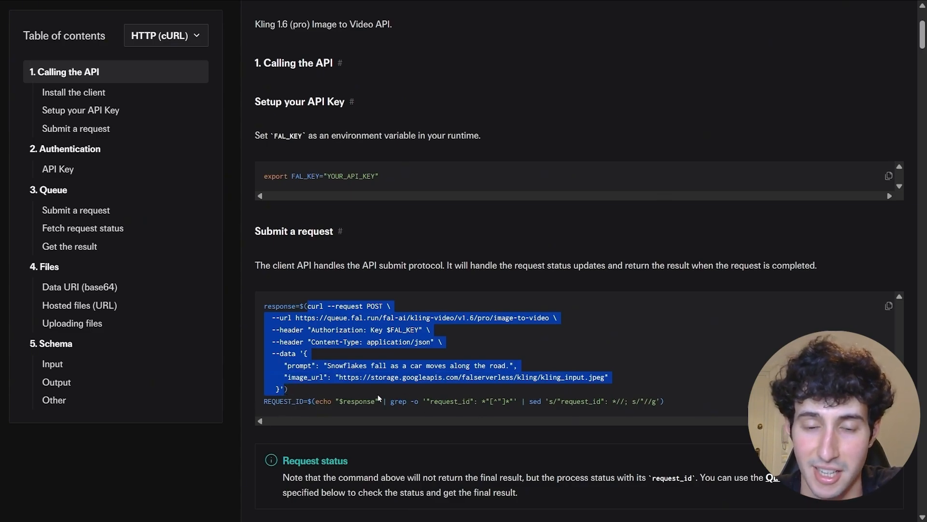
{"action": "right_click", "coordinate": [296, 344]}
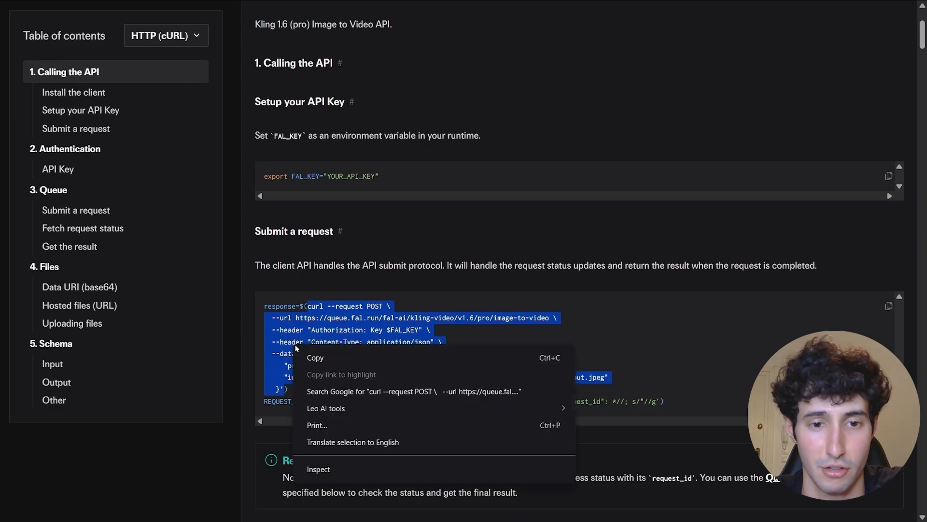
{"action": "left_click", "coordinate": [317, 358]}
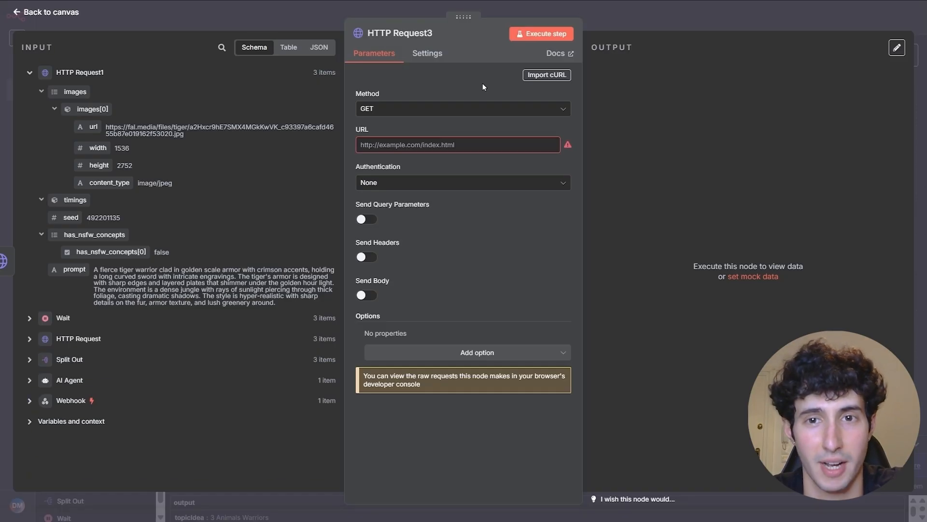
- Import the copied Kling v1.6 pro image-to-video cURL into HTTP Request3 as a POST request
{"action": "left_click", "coordinate": [534, 81]}
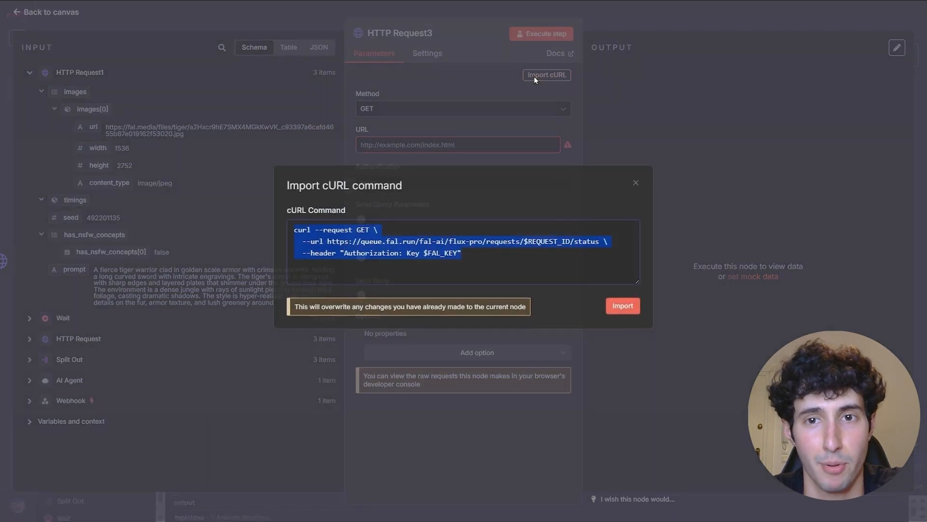
{"action": "key", "text": "BackSpace"}
{"action": "key", "text": "ctrl+v"}
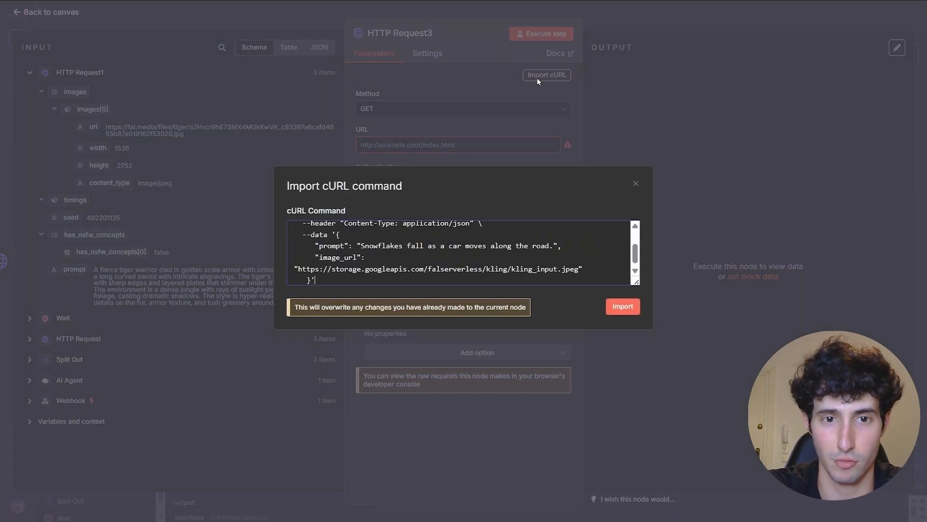
{"action": "left_click", "coordinate": [623, 307]}
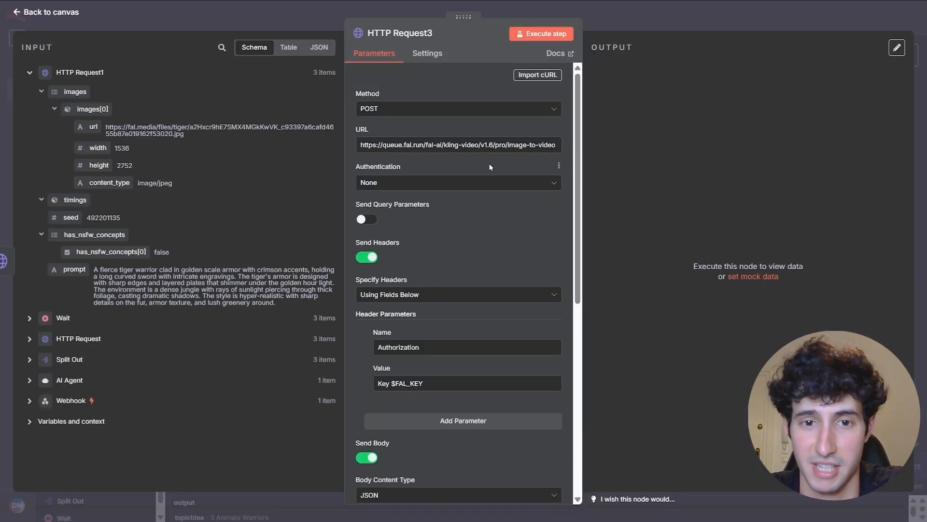
- Turn off Send Headers and authenticate HTTP Request3 via Generic Header Auth with the Fali.ai credential
{"action": "left_click", "coordinate": [369, 258]}
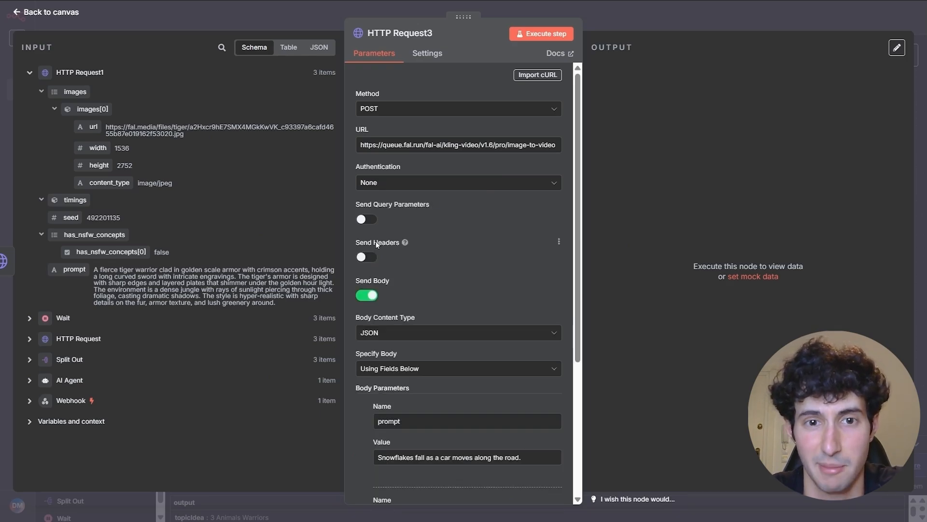
{"action": "left_click", "coordinate": [381, 182]}
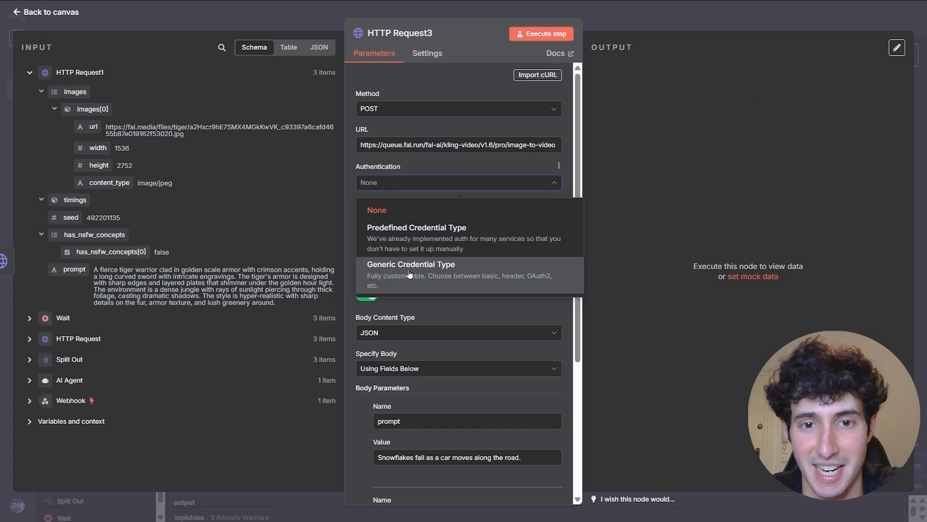
{"action": "left_click", "coordinate": [383, 274]}
{"action": "left_click", "coordinate": [408, 219]}
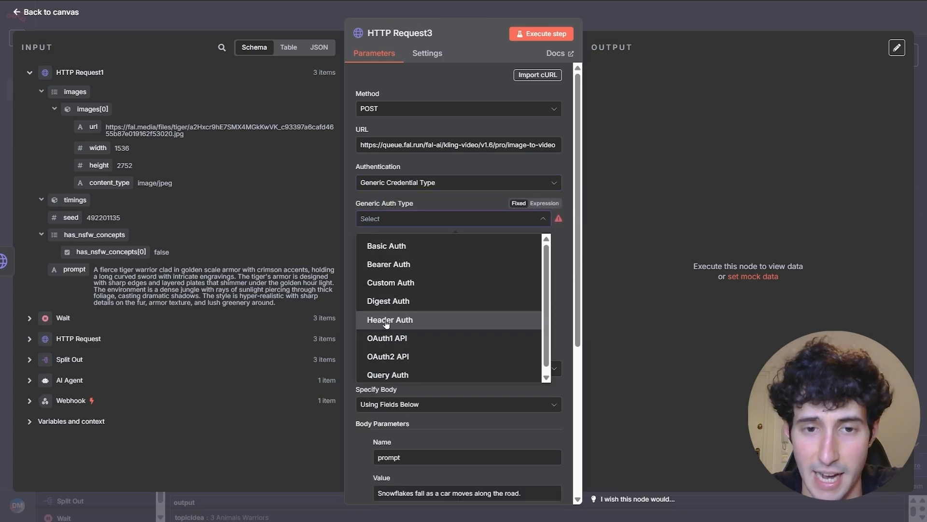
{"action": "left_click", "coordinate": [386, 320]}
{"action": "left_click", "coordinate": [396, 250]}
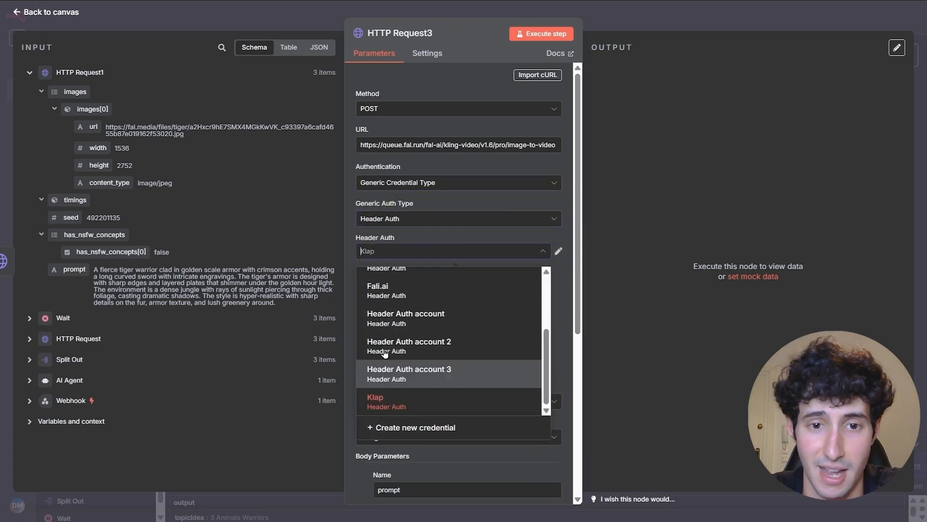
{"action": "left_click", "coordinate": [386, 295]}
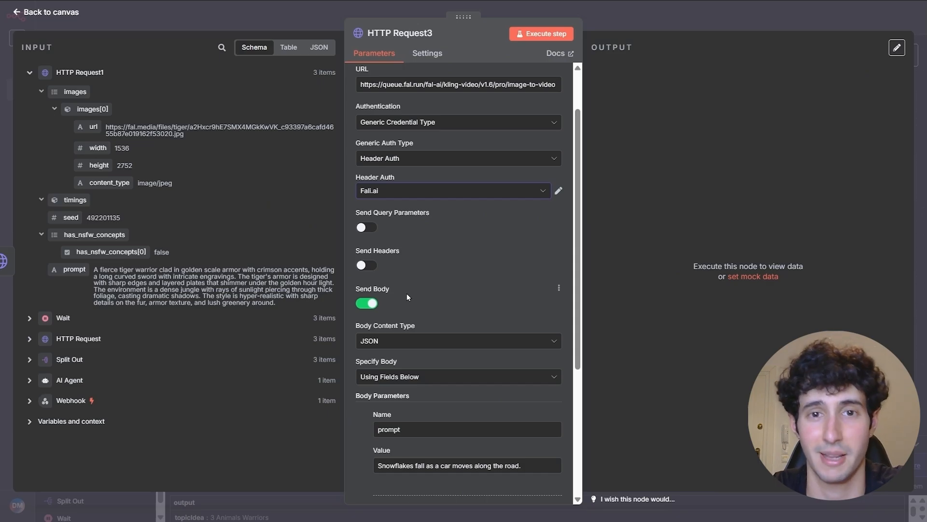
{"action": "scroll", "coordinate": [402, 293], "scroll_direction": "down", "scroll_amount": 3}
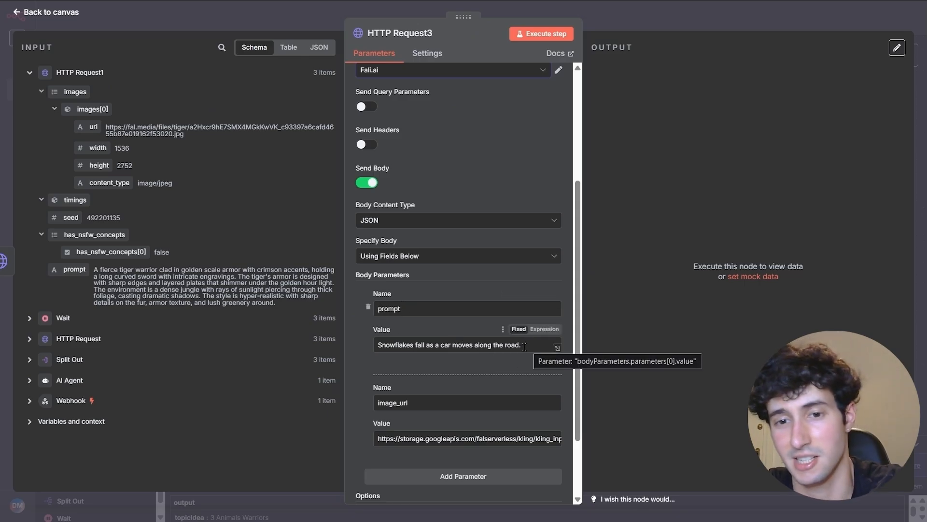
- Replace the sample prompt body value with Split Out's videoPrompt field
{"action": "left_click_drag", "start_coordinate": [524, 346], "coordinate": [361, 353]}
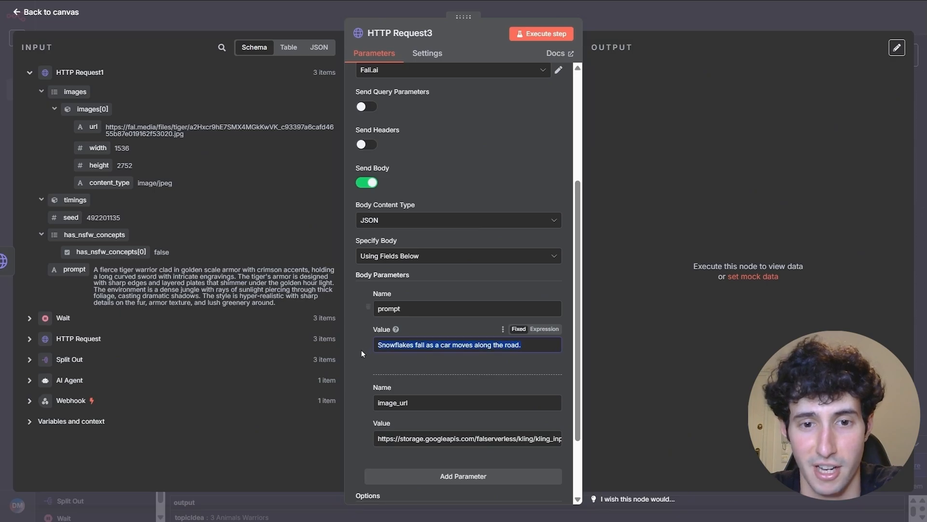
{"action": "key", "text": "BackSpace"}
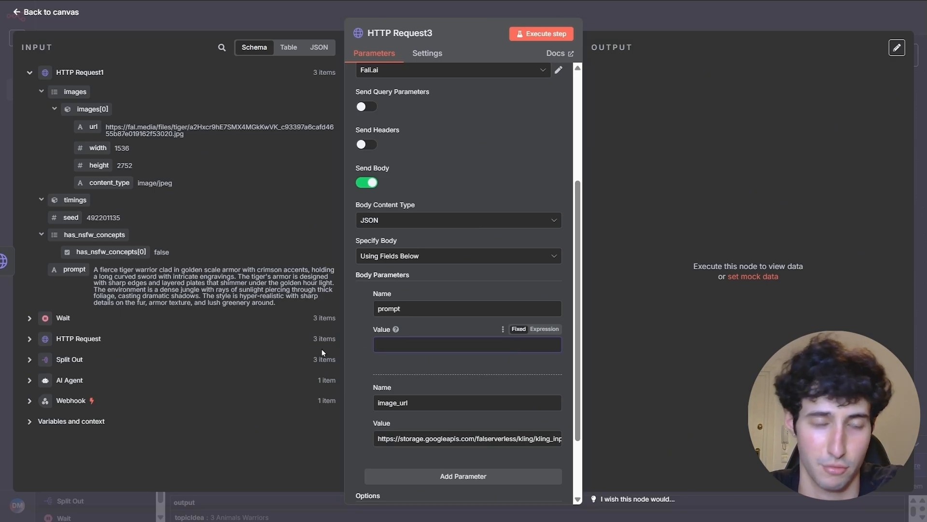
{"action": "left_click", "coordinate": [29, 360]}
{"action": "scroll", "coordinate": [102, 386], "scroll_direction": "down", "scroll_amount": 2}
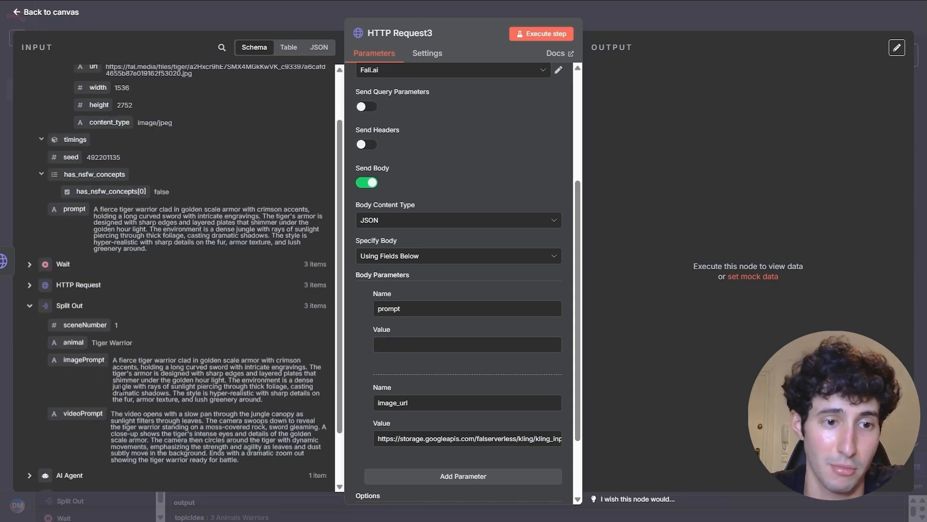
{"action": "scroll", "coordinate": [98, 364], "scroll_direction": "down", "scroll_amount": 2}
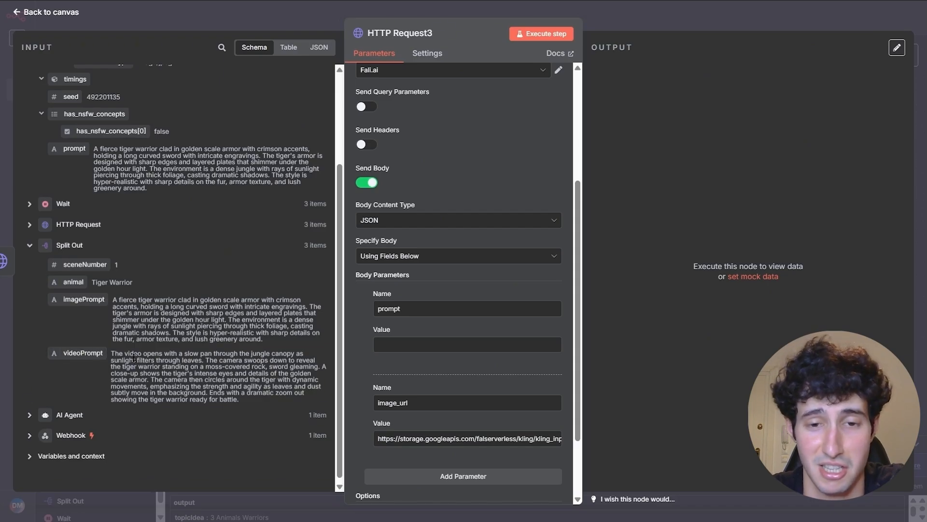
{"action": "left_click_drag", "start_coordinate": [73, 355], "coordinate": [391, 351]}
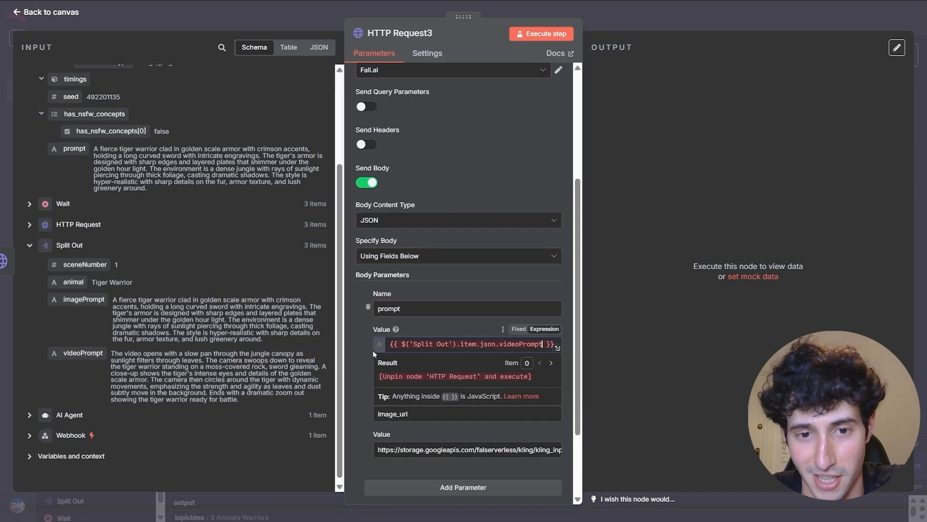
- Replace the sample image_url value with HTTP Request1's images[0].url
{"action": "scroll", "coordinate": [373, 350], "scroll_direction": "down", "scroll_amount": 2}
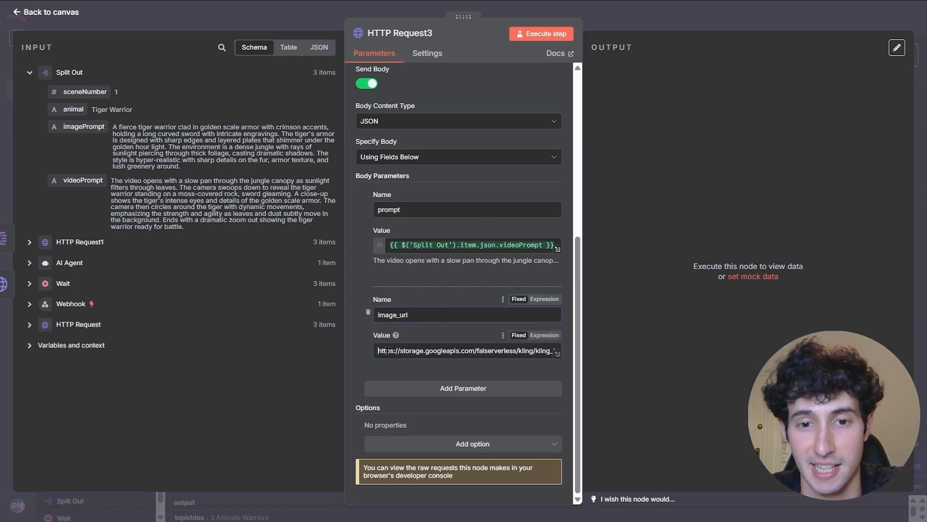
{"action": "left_click_drag", "start_coordinate": [377, 350], "coordinate": [663, 354]}
{"action": "key", "text": "BackSpace"}
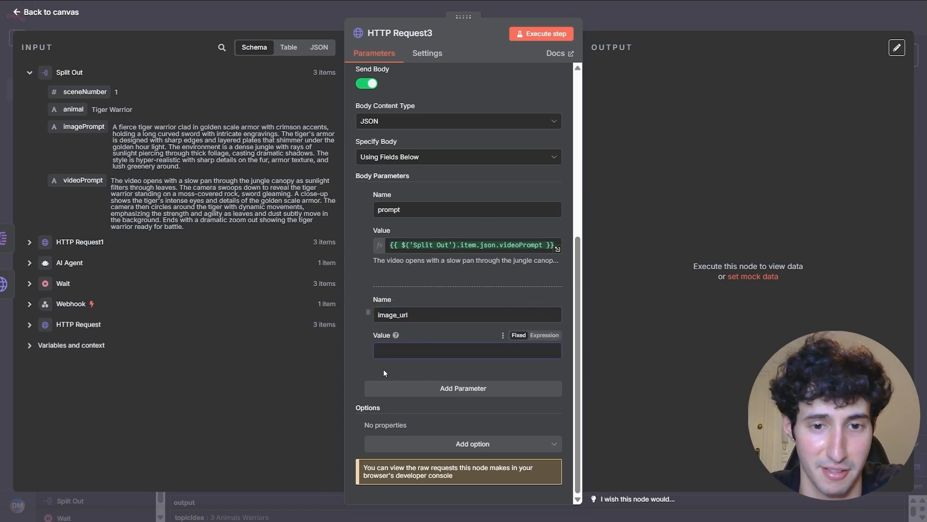
{"action": "left_click", "coordinate": [29, 242]}
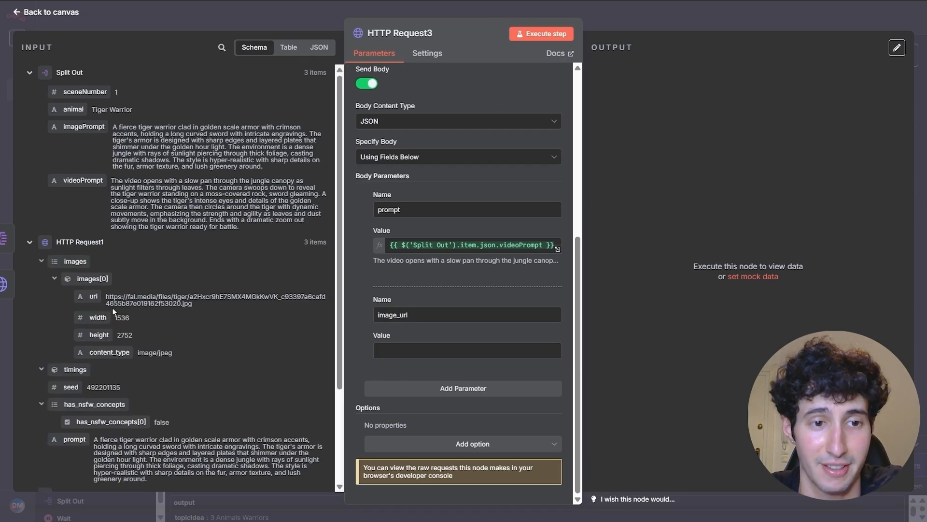
{"action": "scroll", "coordinate": [174, 303], "scroll_direction": "down", "scroll_amount": 4}
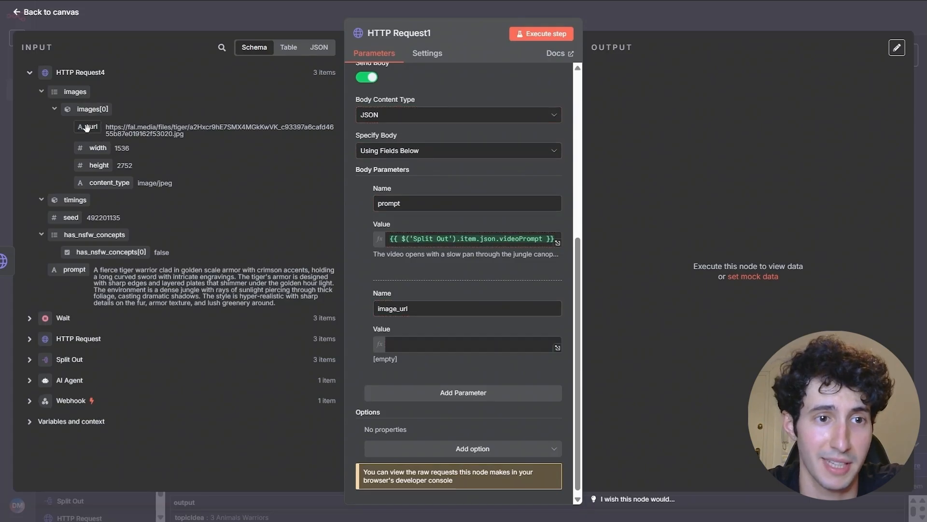
{"action": "left_click_drag", "start_coordinate": [93, 127], "coordinate": [392, 345]}
{"action": "left_click", "coordinate": [358, 343]}
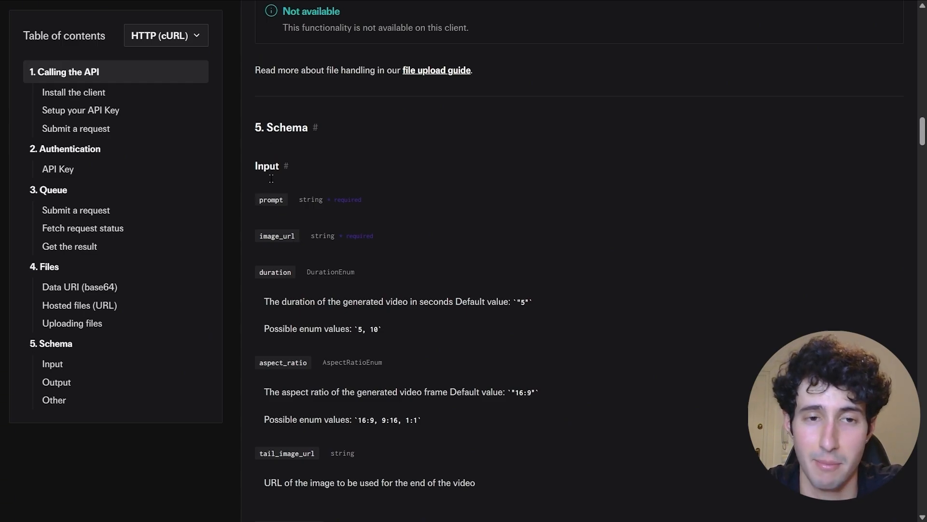
- Find aspect_ratio in the fal.ai Input schema and copy the parameter name
{"action": "scroll", "coordinate": [269, 289], "scroll_direction": "down", "scroll_amount": 1}
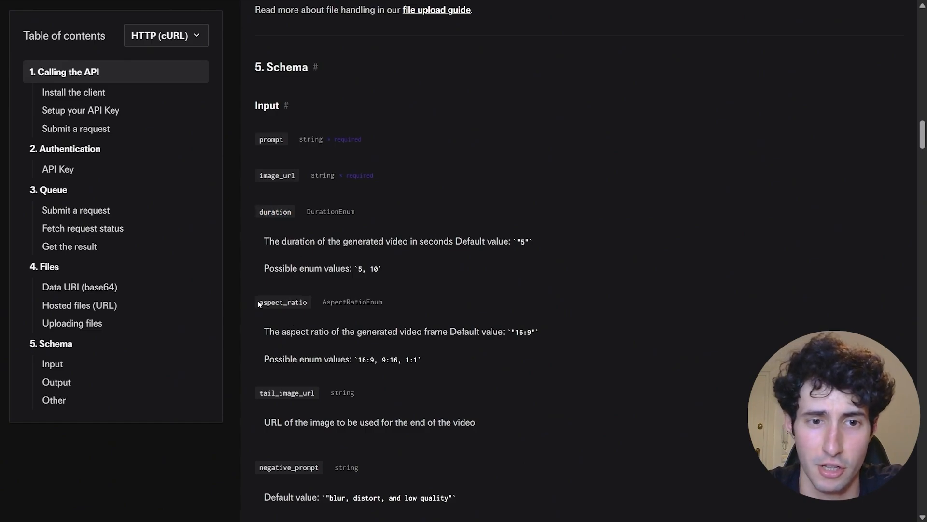
{"action": "scroll", "coordinate": [297, 347], "scroll_direction": "down", "scroll_amount": 1}
{"action": "scroll", "coordinate": [265, 355], "scroll_direction": "down", "scroll_amount": 1}
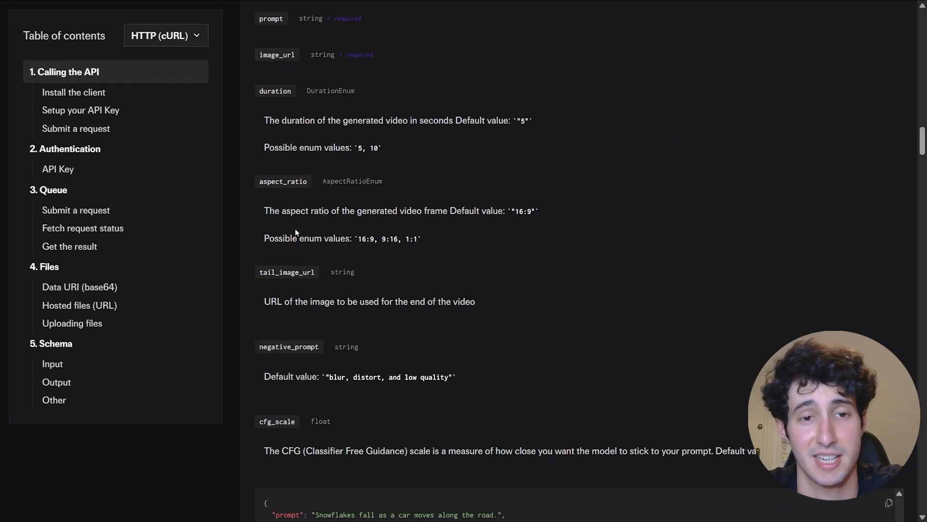
{"action": "left_click_drag", "start_coordinate": [256, 183], "coordinate": [307, 180]}
{"action": "right_click", "coordinate": [305, 181]}
{"action": "left_click", "coordinate": [323, 192]}
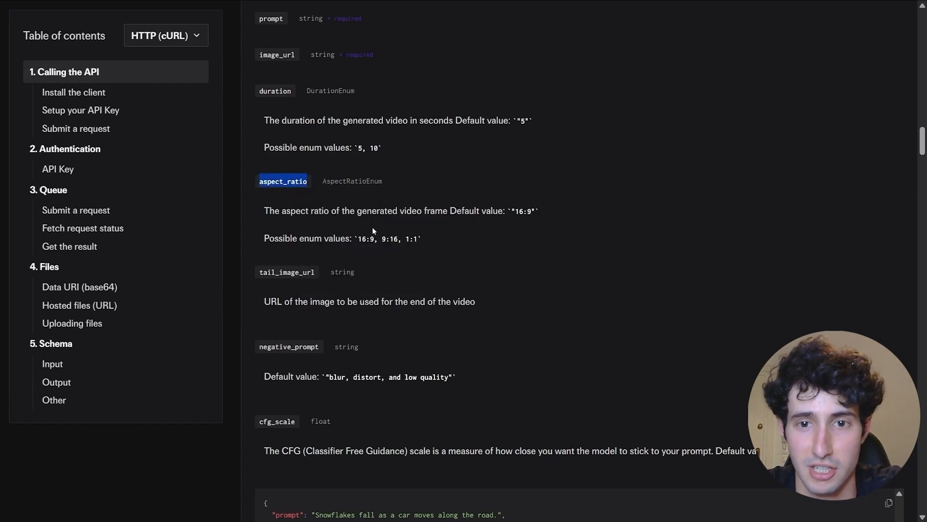
{"action": "left_click", "coordinate": [415, 235]}
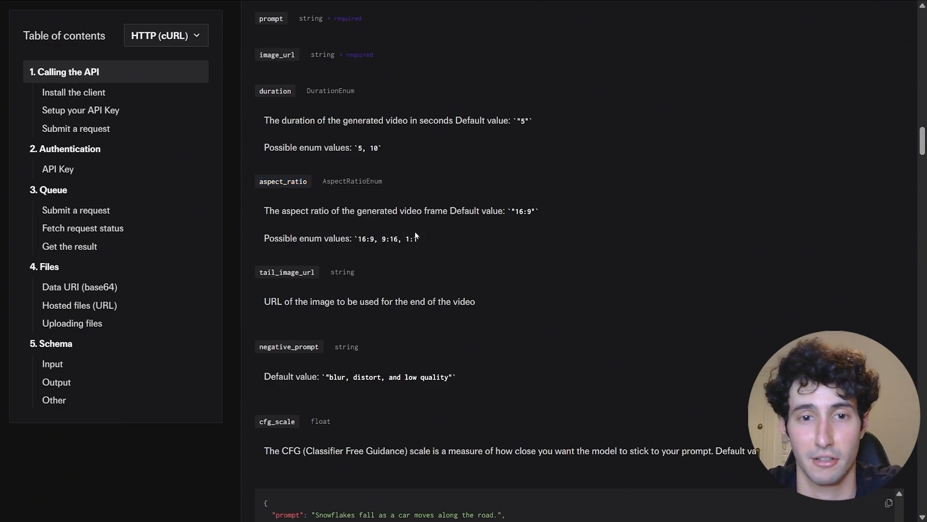
{"action": "left_click_drag", "start_coordinate": [257, 184], "coordinate": [308, 182]}
{"action": "right_click", "coordinate": [302, 184]}
- Add an aspect_ratio body parameter with value 9:16 to HTTP Request1
{"action": "left_click", "coordinate": [322, 196]}
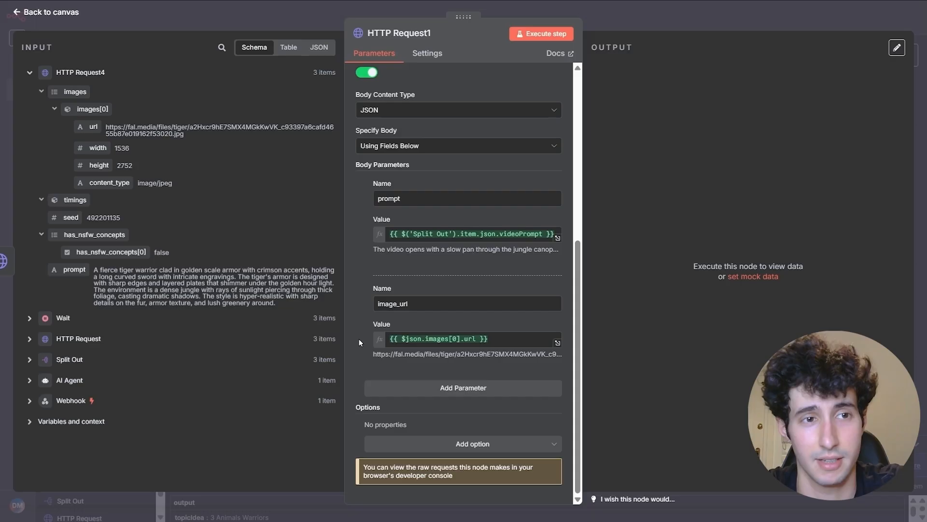
{"action": "left_click", "coordinate": [428, 392]}
{"action": "left_click", "coordinate": [393, 408]}
{"action": "key", "text": "ctrl+v"}
{"action": "left_click", "coordinate": [386, 444]}
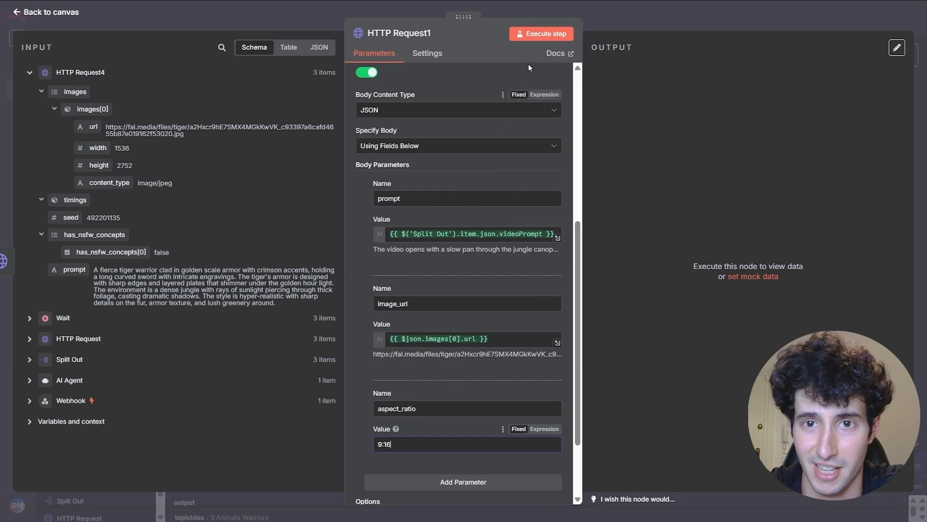
- Run HTTP Request1, pin its IN_QUEUE output, and return to the canvas
{"action": "left_click", "coordinate": [536, 37]}
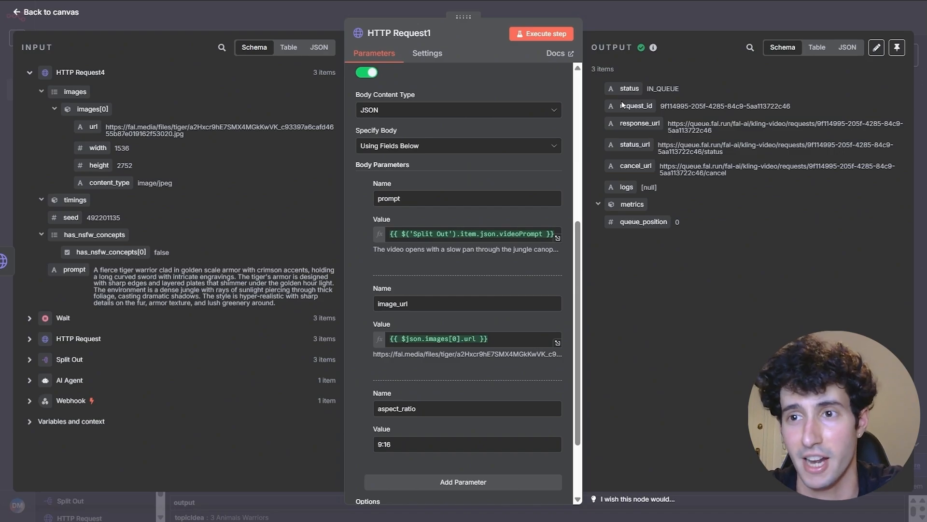
{"action": "left_click", "coordinate": [897, 47]}
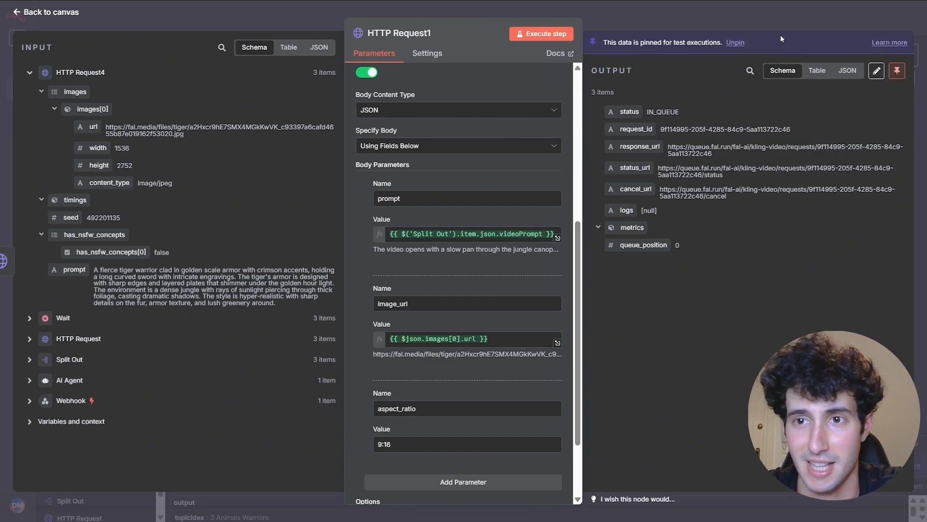
{"action": "left_click", "coordinate": [771, 19]}
- Add a Wait node after HTTP Request1 set to wait 2 minutes
{"action": "scroll", "coordinate": [597, 161], "scroll_direction": "up", "scroll_amount": 3}
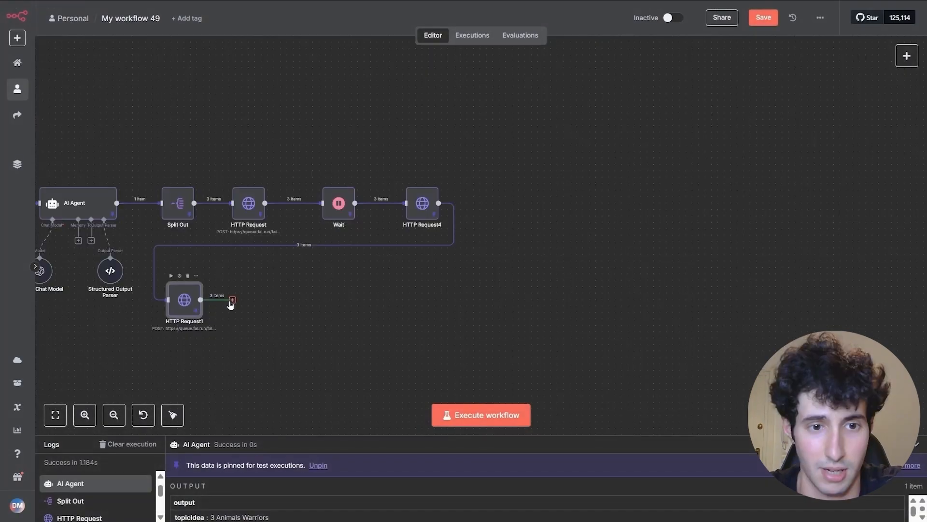
{"action": "left_click", "coordinate": [232, 300]}
{"action": "type", "text": "w"}
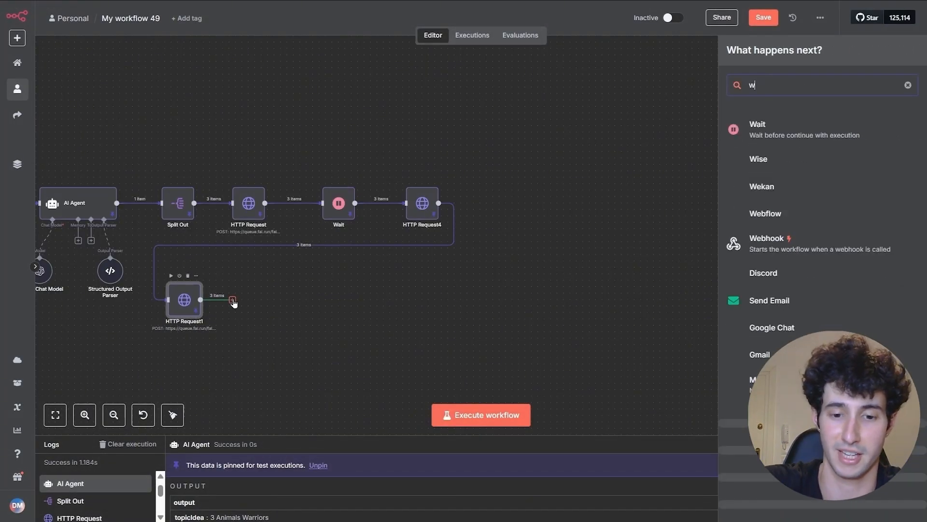
{"action": "type", "text": "ait"}
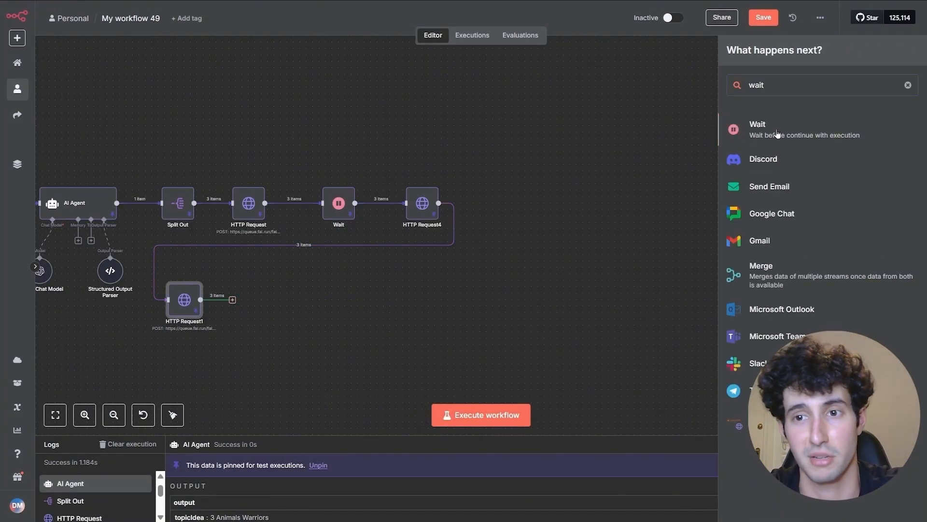
{"action": "left_click", "coordinate": [777, 134]}
{"action": "left_click", "coordinate": [393, 165]}
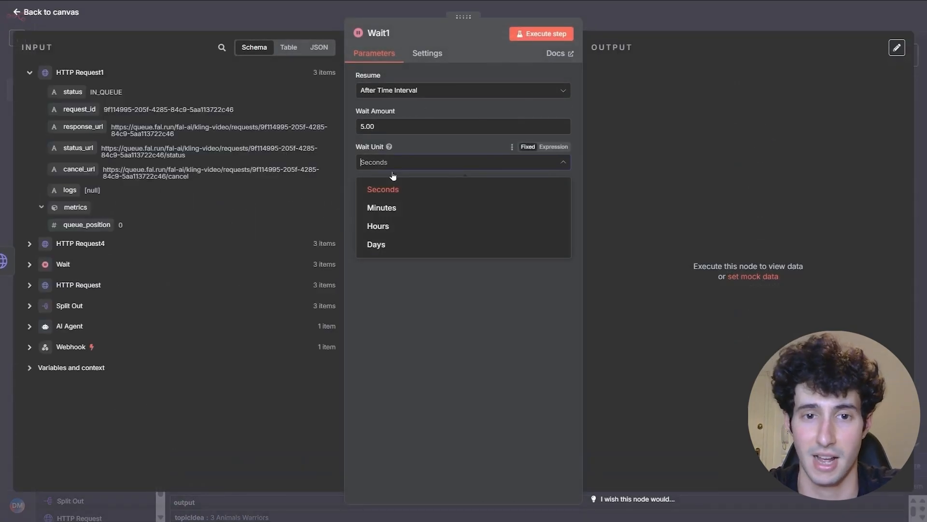
{"action": "left_click", "coordinate": [380, 209]}
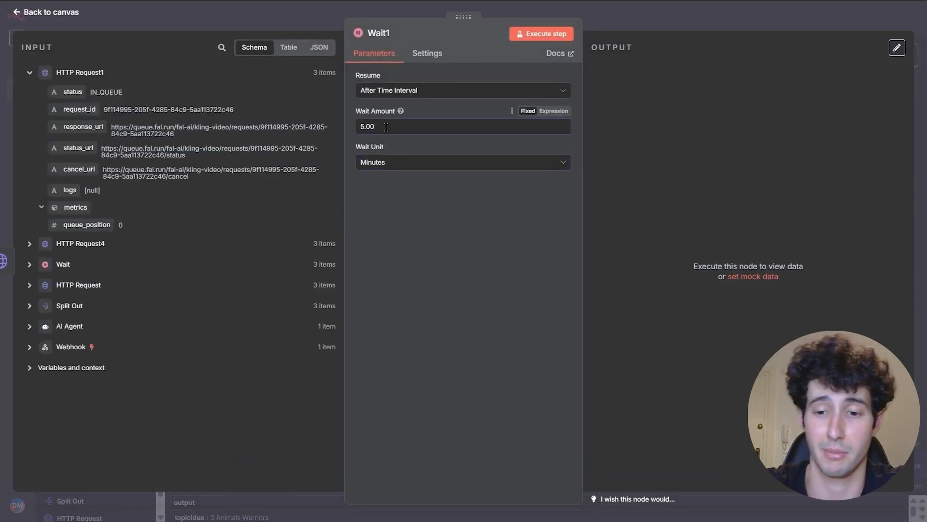
{"action": "key", "text": "BackSpace"}
{"action": "key", "text": "BackSpace"}
{"action": "key", "text": "BackSpace"}
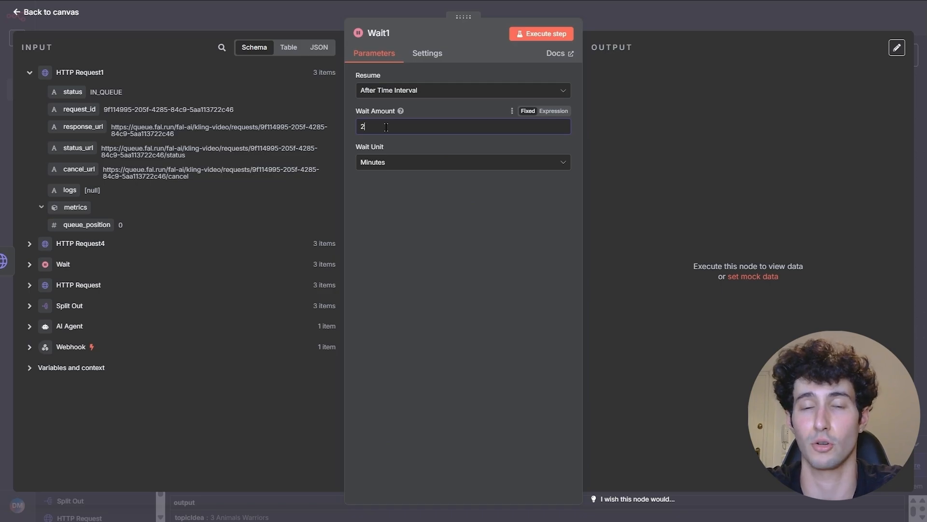
{"action": "left_click", "coordinate": [645, 22]}
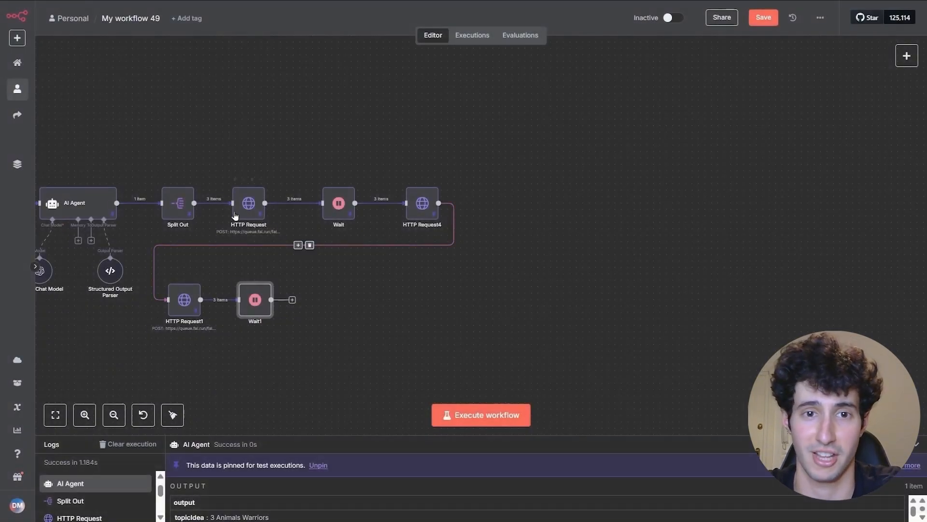
- Add an HTTP Request node after Wait1
{"action": "scroll", "coordinate": [280, 232], "scroll_direction": "up", "scroll_amount": 5}
{"action": "scroll", "coordinate": [280, 232], "scroll_direction": "down", "scroll_amount": 4}
{"action": "scroll", "coordinate": [346, 345], "scroll_direction": "left", "scroll_amount": 4}
{"action": "scroll", "coordinate": [346, 345], "scroll_direction": "down", "scroll_amount": 2}
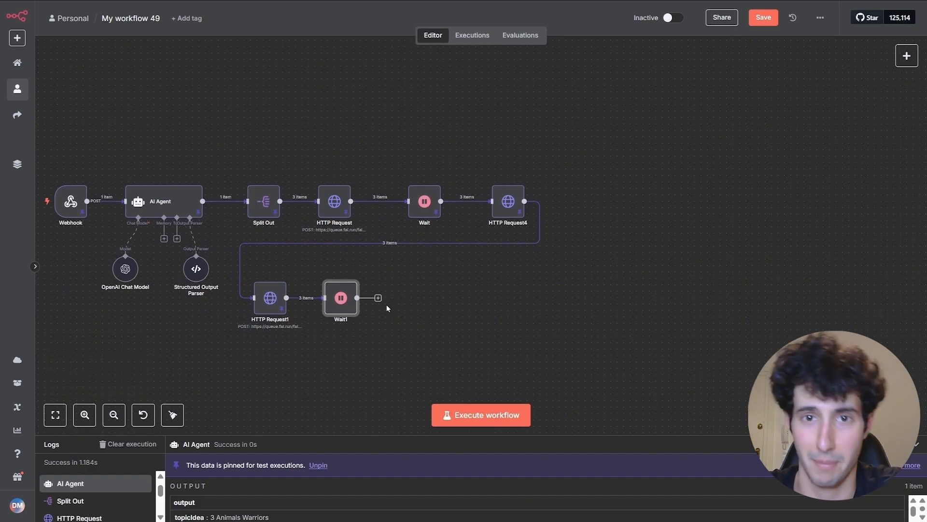
{"action": "left_click_drag", "start_coordinate": [338, 298], "coordinate": [345, 298]}
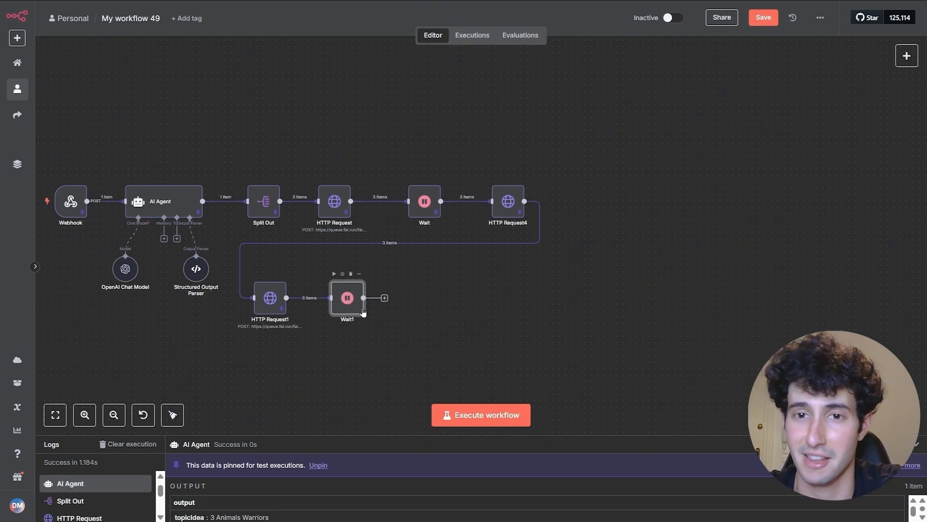
{"action": "left_click", "coordinate": [385, 298]}
{"action": "type", "text": "http"}
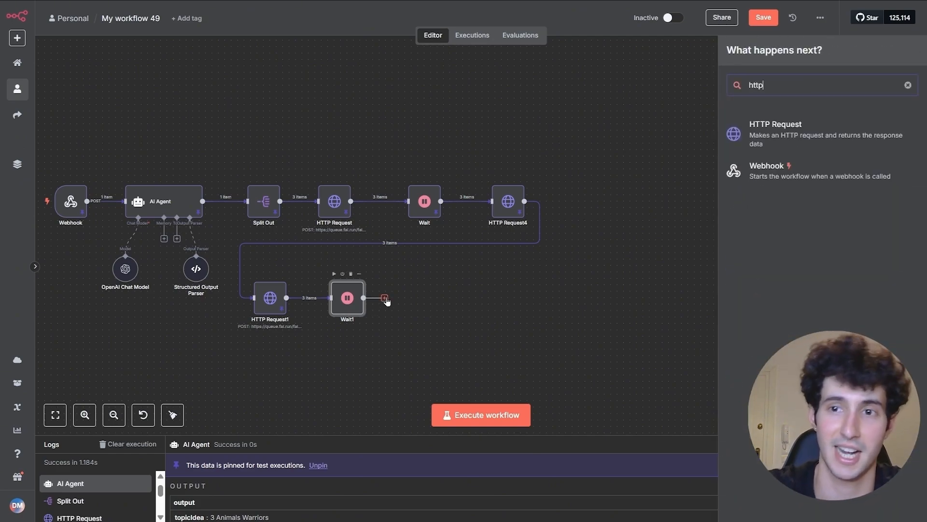
{"action": "left_click", "coordinate": [770, 141]}
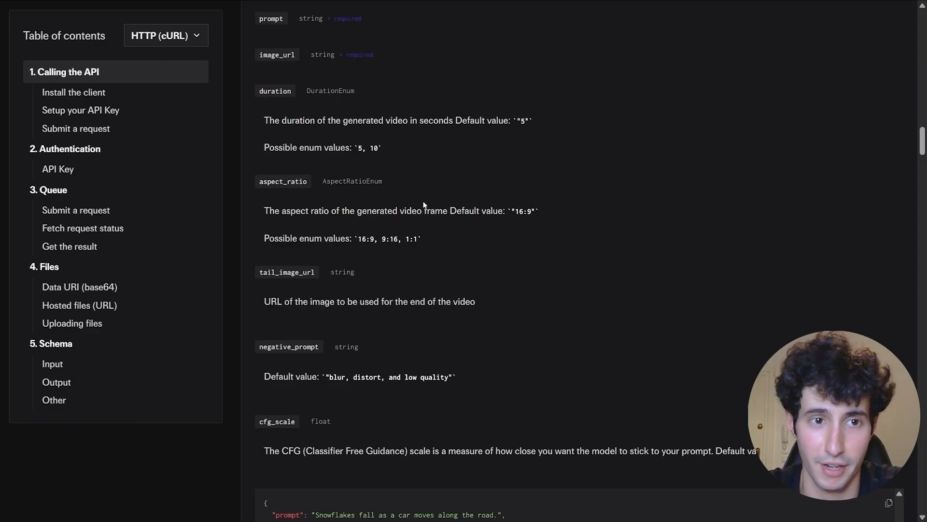
- Copy the fal.ai 'Get the result' curl GET command and return to n8n
{"action": "scroll", "coordinate": [424, 206], "scroll_direction": "up", "scroll_amount": 1}
{"action": "scroll", "coordinate": [420, 238], "scroll_direction": "up", "scroll_amount": 14}
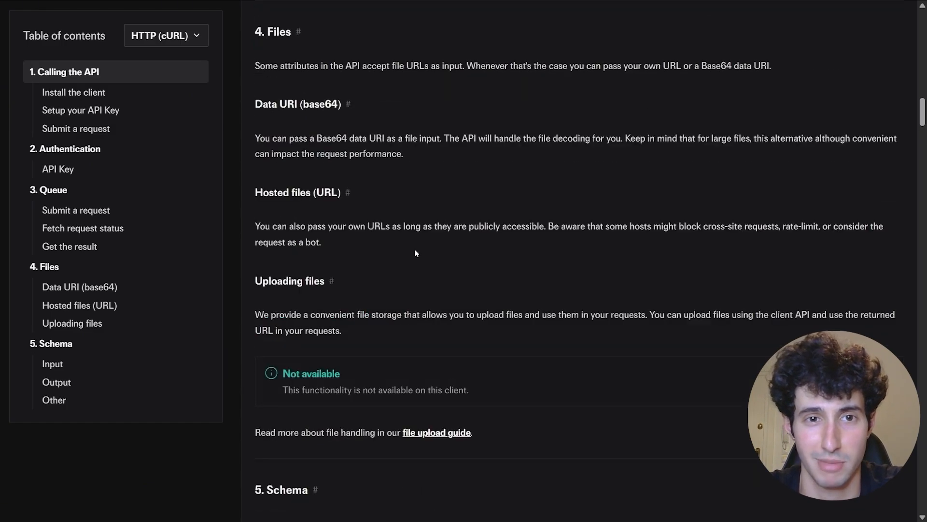
{"action": "scroll", "coordinate": [406, 265], "scroll_direction": "up", "scroll_amount": 2}
{"action": "scroll", "coordinate": [338, 304], "scroll_direction": "down", "scroll_amount": 1}
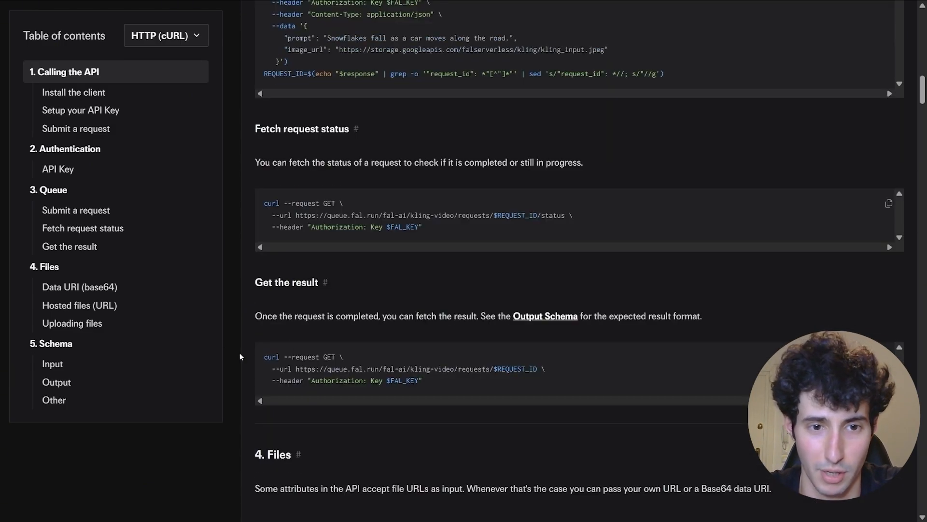
{"action": "left_click_drag", "start_coordinate": [263, 358], "coordinate": [442, 392]}
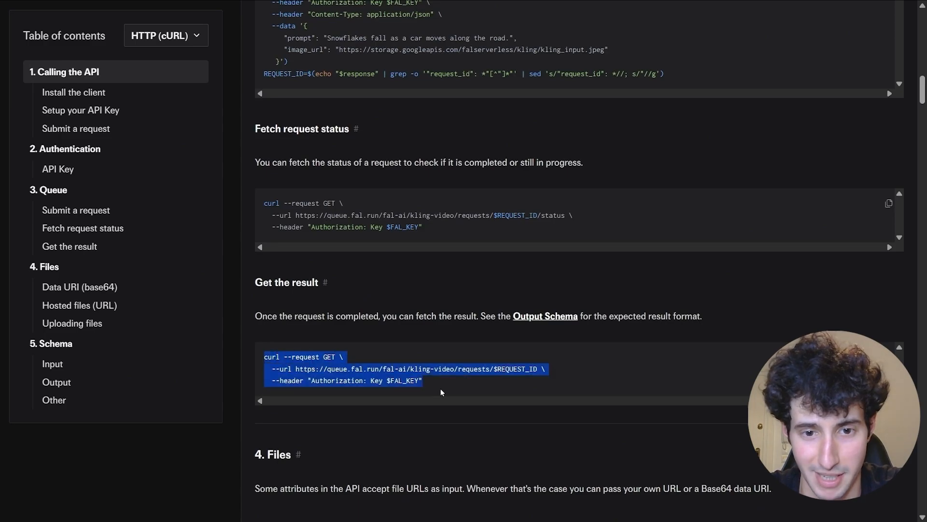
{"action": "right_click", "coordinate": [380, 369]}
{"action": "left_click", "coordinate": [401, 244]}
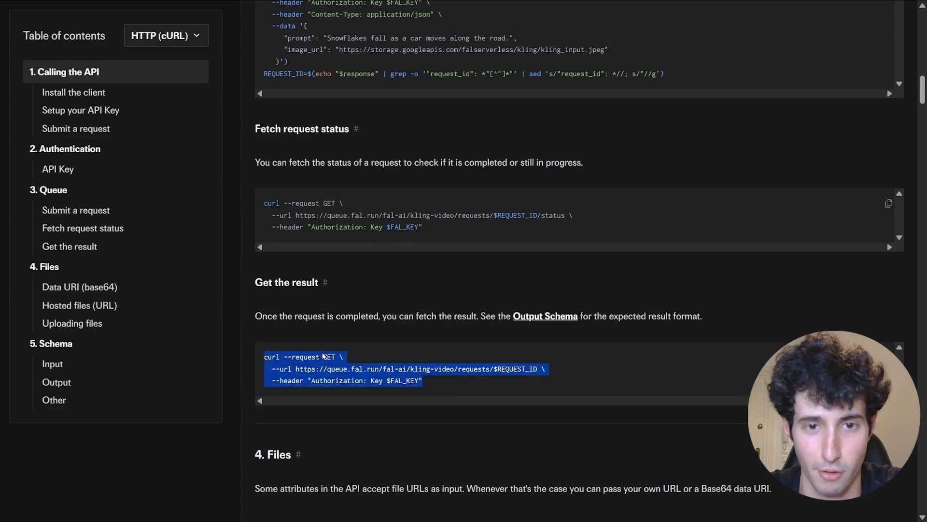
{"action": "left_click", "coordinate": [420, 1]}
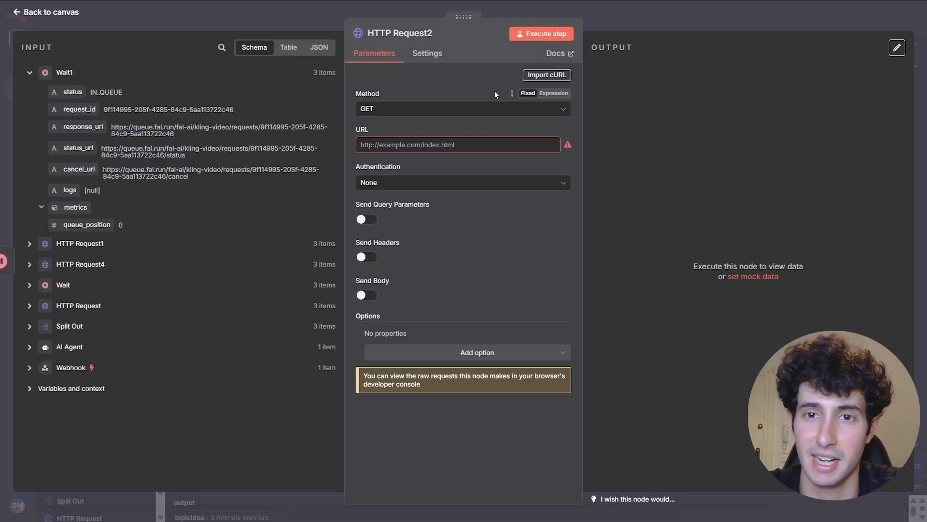
- Import the copied 'Get the result' curl into HTTP Request2 as a GET
{"action": "left_click", "coordinate": [536, 77]}
{"action": "key", "text": "BackSpace"}
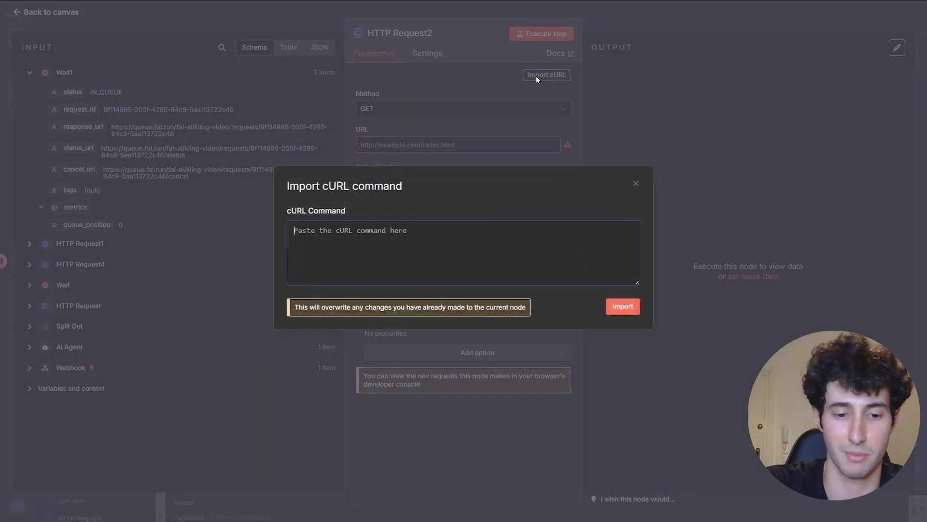
{"action": "key", "text": "ctrl+v"}
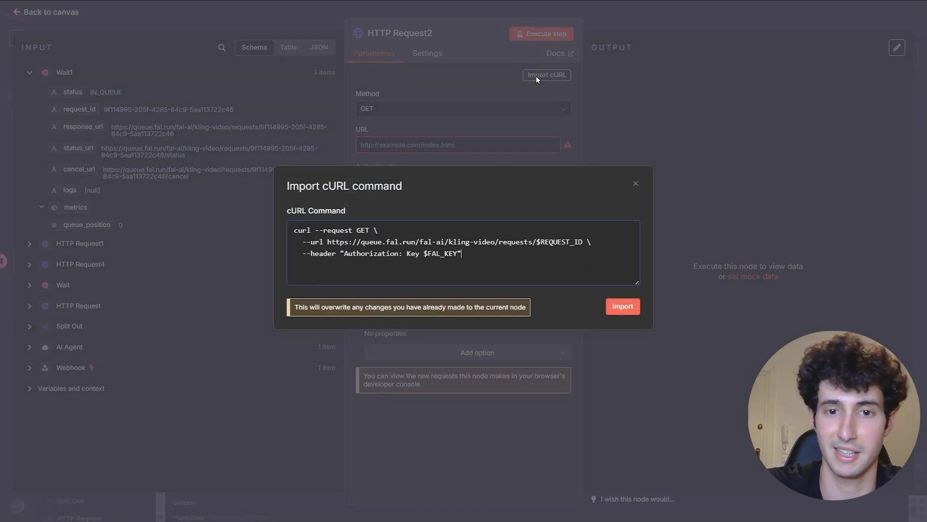
{"action": "left_click", "coordinate": [621, 309]}
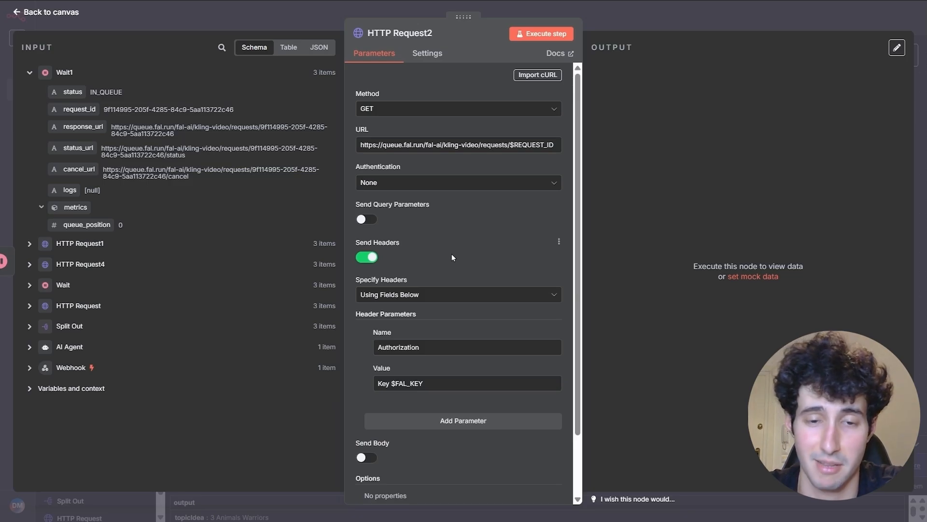
- Drop the imported headers and authenticate via Header Auth with the Fali.ai credential
{"action": "left_click", "coordinate": [370, 259]}
{"action": "left_click", "coordinate": [416, 185]}
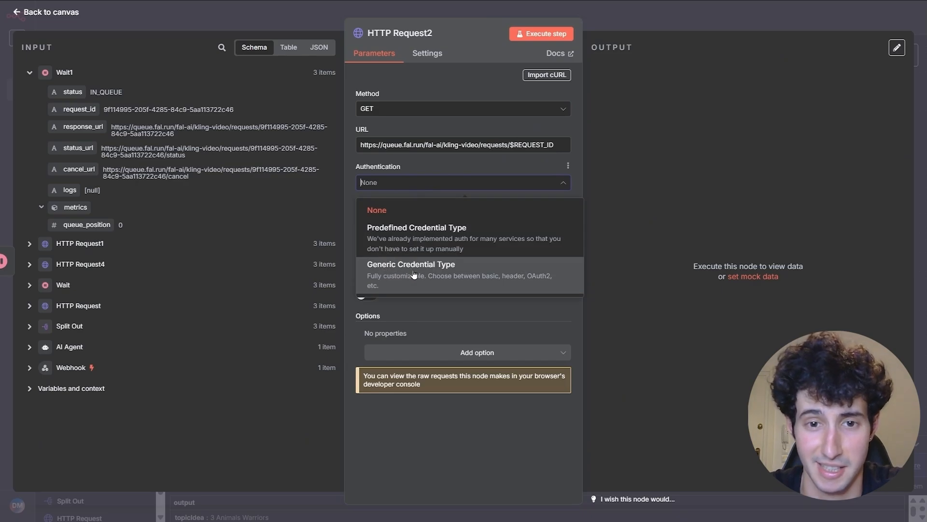
{"action": "left_click", "coordinate": [411, 271]}
{"action": "left_click", "coordinate": [389, 221]}
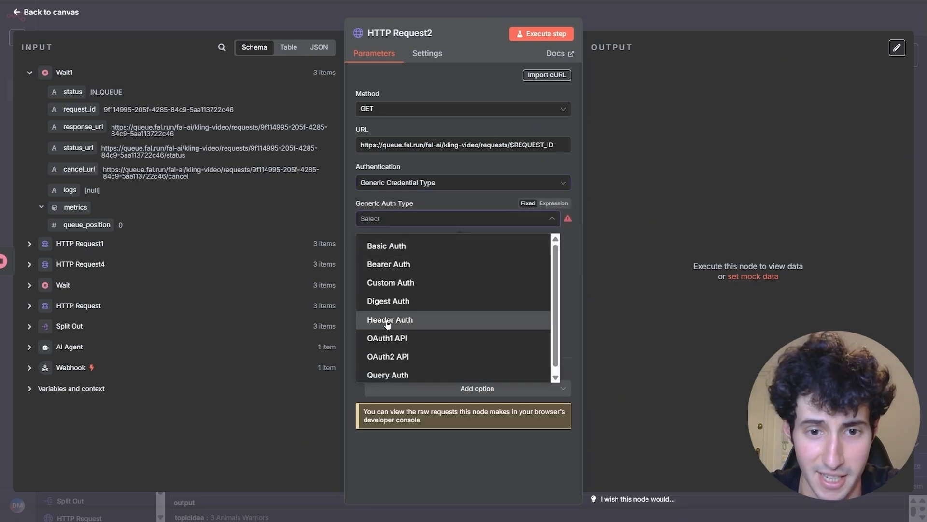
{"action": "left_click", "coordinate": [388, 320]}
{"action": "left_click", "coordinate": [410, 251]}
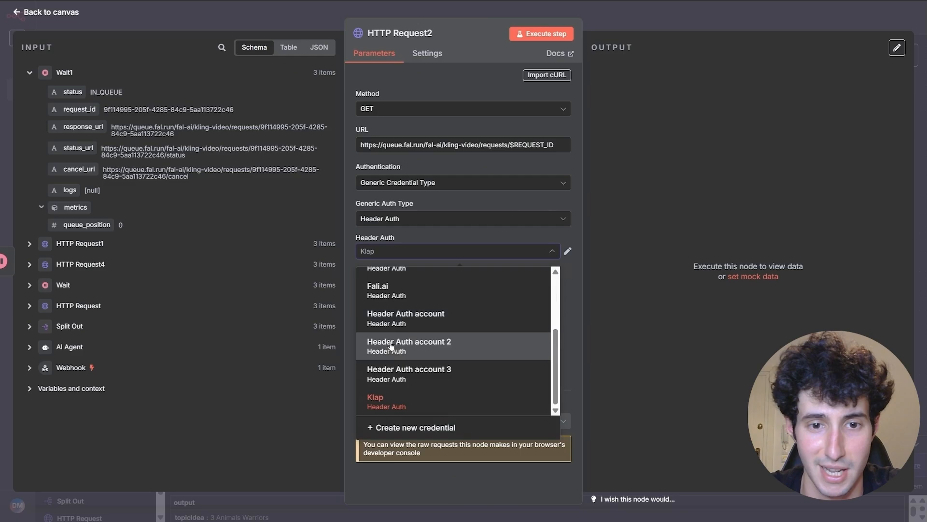
{"action": "left_click", "coordinate": [398, 302]}
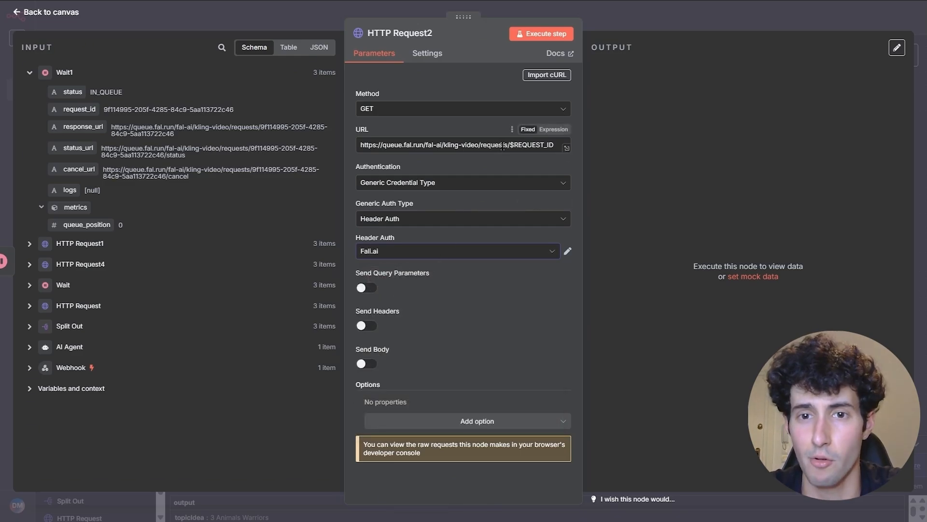
- Make the URL an expression ending in HTTP Request1's status field, then run it
{"action": "left_click_drag", "start_coordinate": [514, 146], "coordinate": [544, 146]}
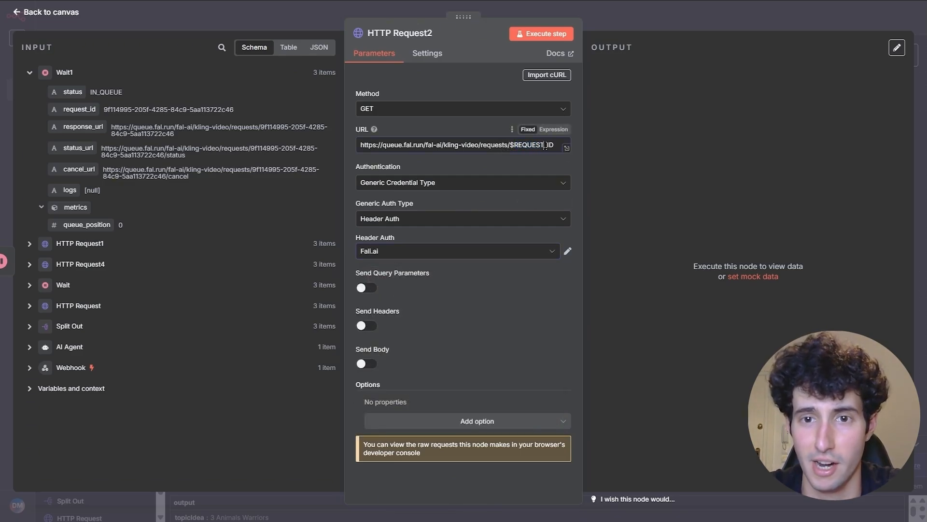
{"action": "left_click", "coordinate": [554, 129]}
{"action": "left_click_drag", "start_coordinate": [472, 158], "coordinate": [372, 160]}
{"action": "key", "text": "BackSpace"}
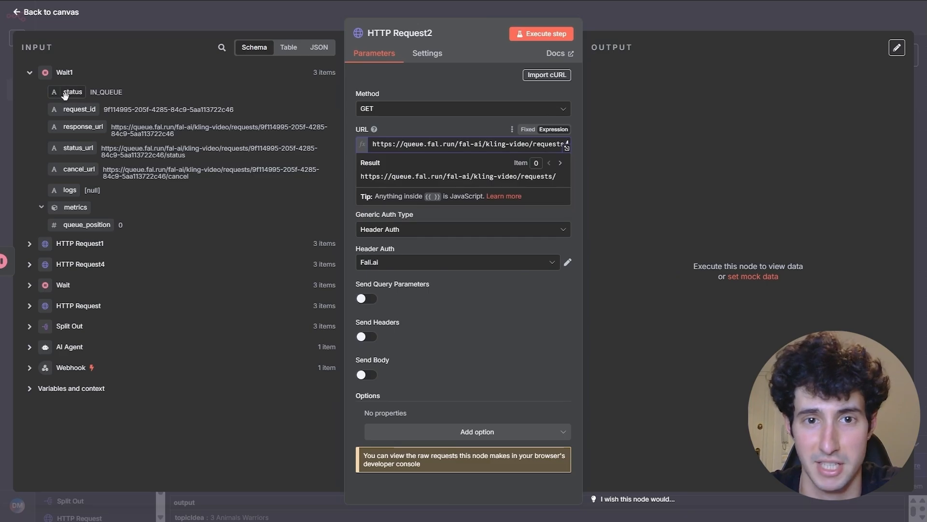
{"action": "left_click_drag", "start_coordinate": [65, 95], "coordinate": [568, 146]}
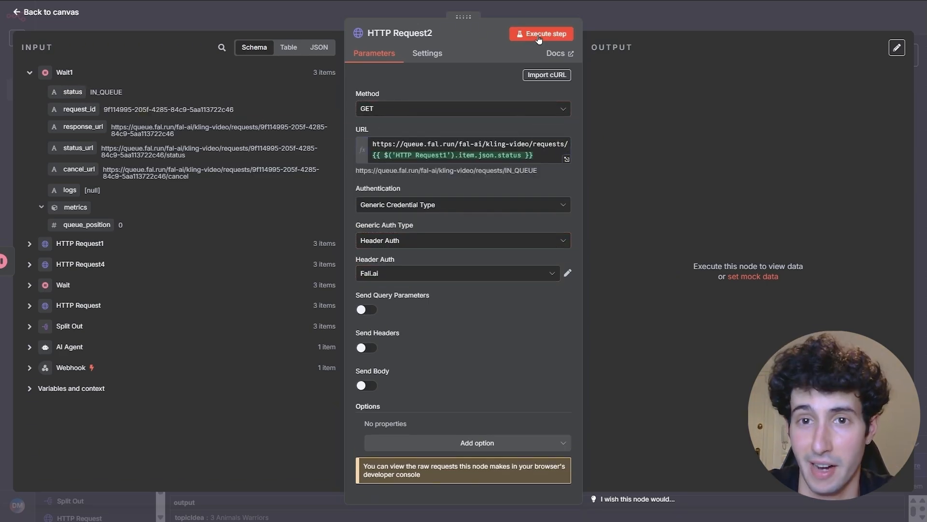
{"action": "left_click", "coordinate": [539, 36]}
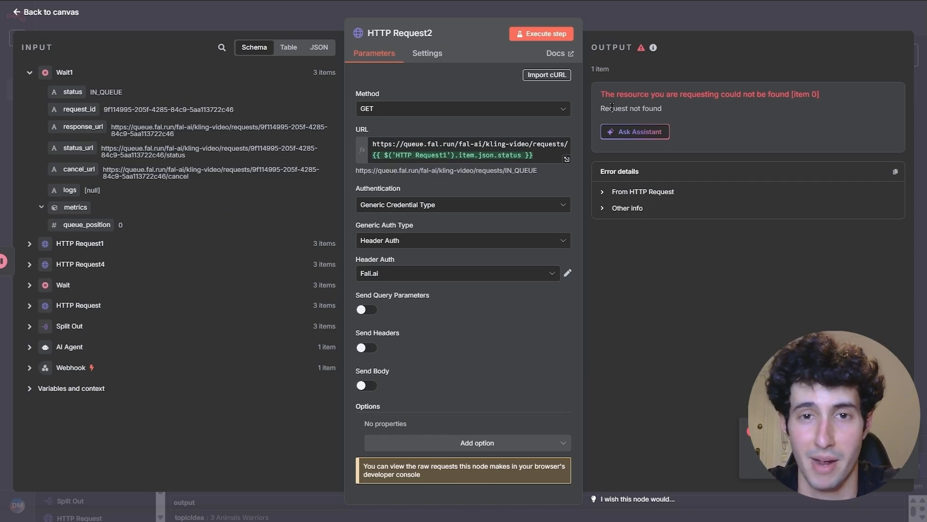
- Set HTTP Request2's On Error to 'Continue (using error output)'
{"action": "left_click", "coordinate": [427, 53]}
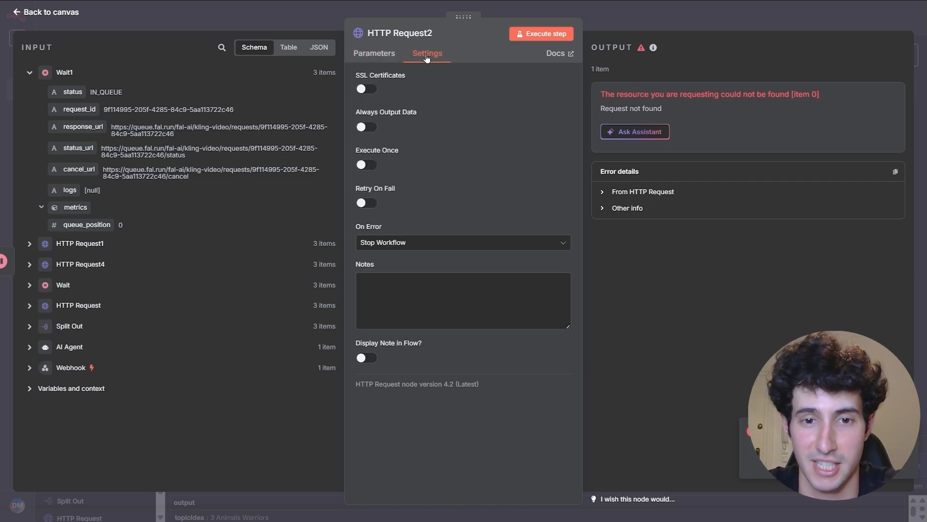
{"action": "left_click", "coordinate": [404, 246]}
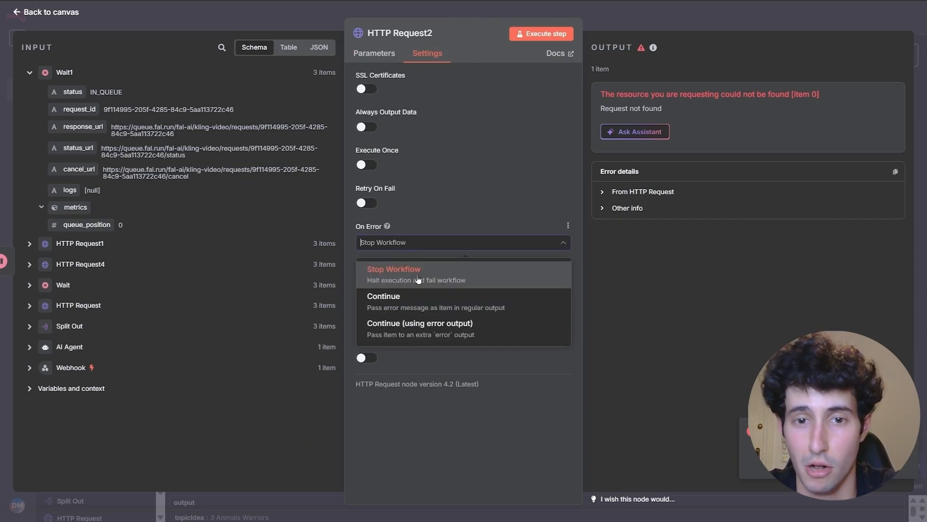
{"action": "left_click", "coordinate": [415, 334]}
{"action": "left_click", "coordinate": [616, 29]}
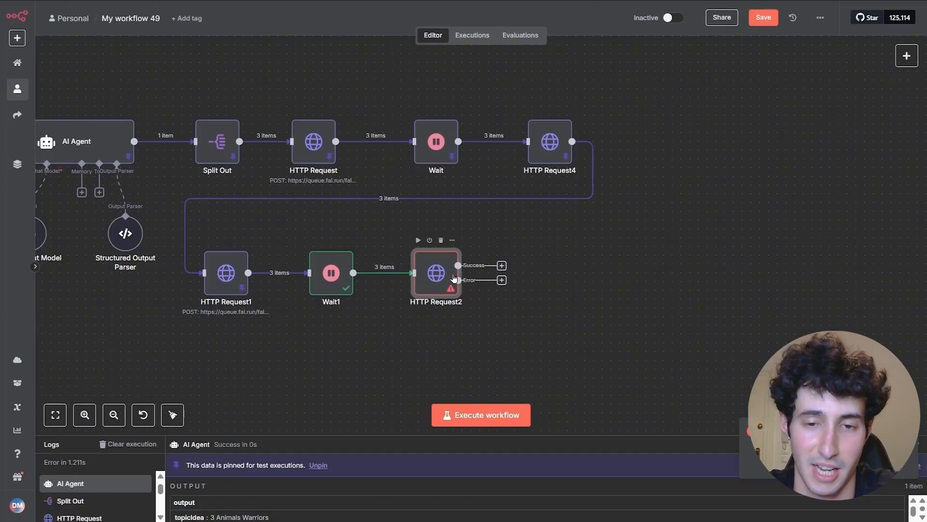
- Connect HTTP Request2's Error output back into Wait1 as a retry loop
{"action": "left_click_drag", "start_coordinate": [543, 230], "coordinate": [819, 278]}
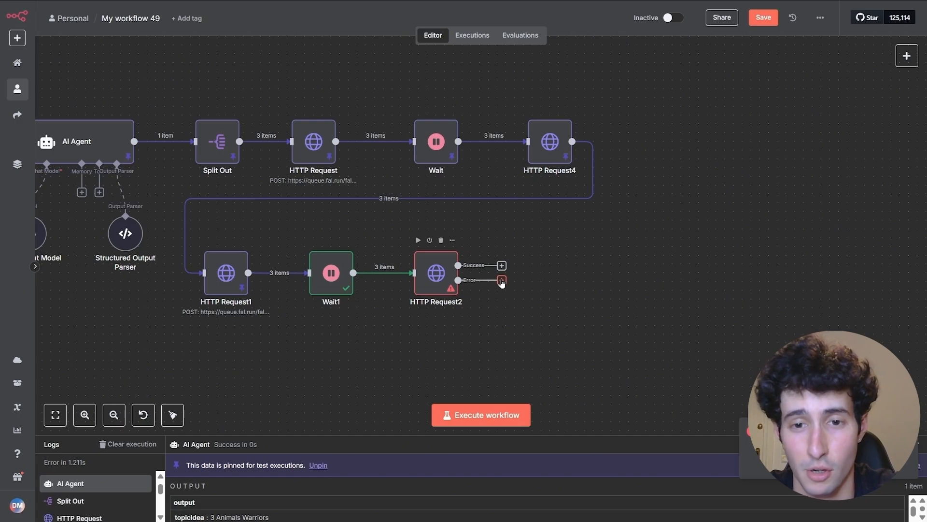
{"action": "left_click_drag", "start_coordinate": [501, 284], "coordinate": [325, 282]}
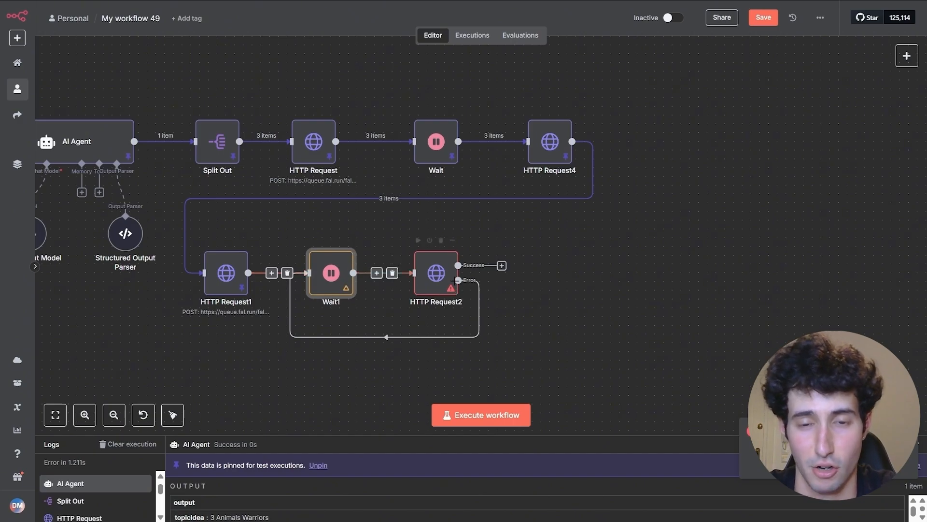
{"action": "scroll", "coordinate": [498, 307], "scroll_direction": "down", "scroll_amount": 3}
{"action": "scroll", "coordinate": [498, 305], "scroll_direction": "up", "scroll_amount": 2}
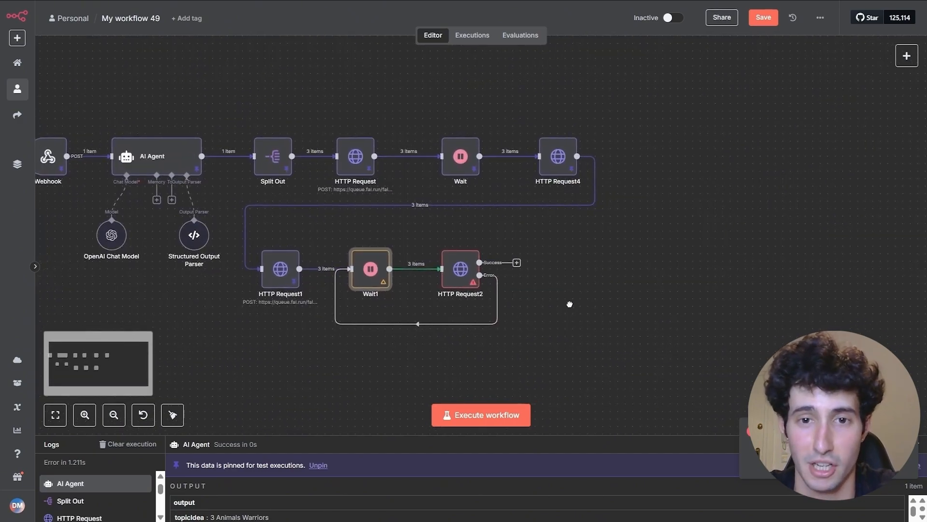
{"action": "left_click_drag", "start_coordinate": [570, 304], "coordinate": [586, 314]}
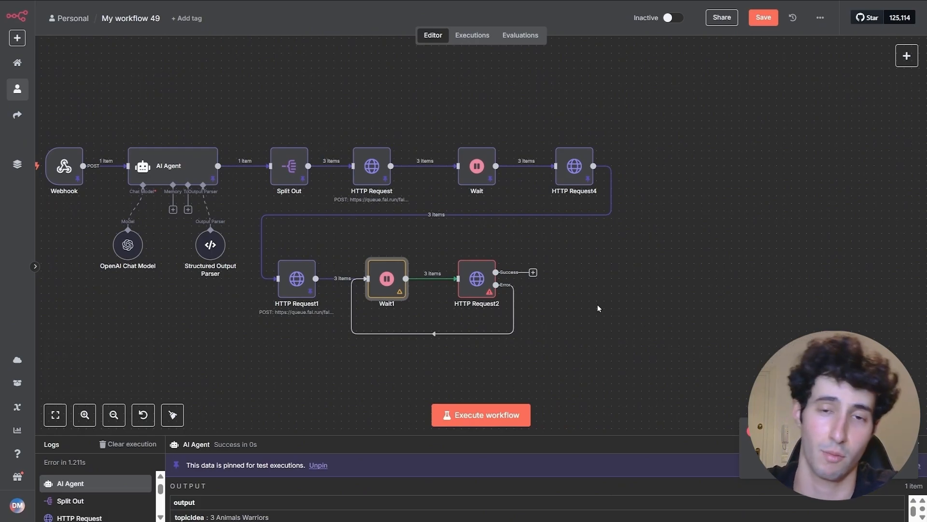
{"action": "left_click", "coordinate": [573, 177]}
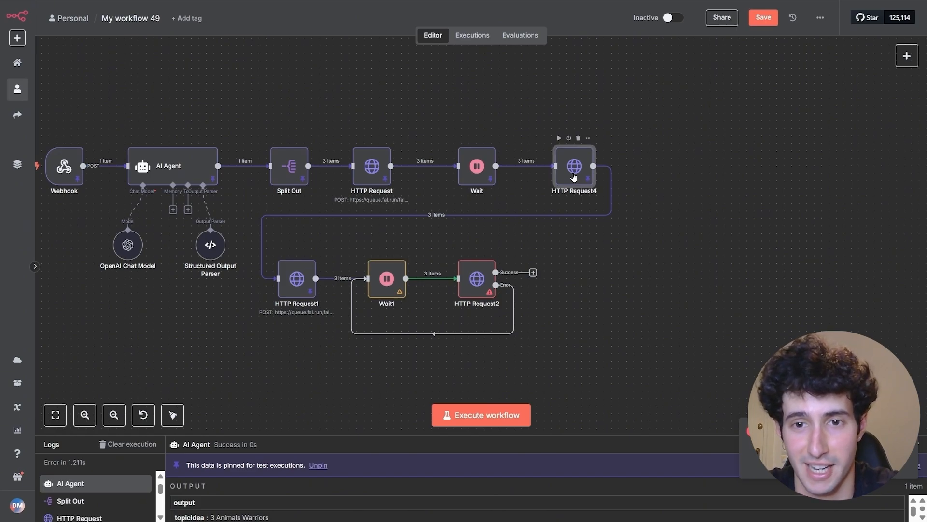
- Set HTTP Request4's On Error to 'Continue (using error output)'
{"action": "double_click", "coordinate": [574, 177]}
{"action": "left_click", "coordinate": [427, 53]}
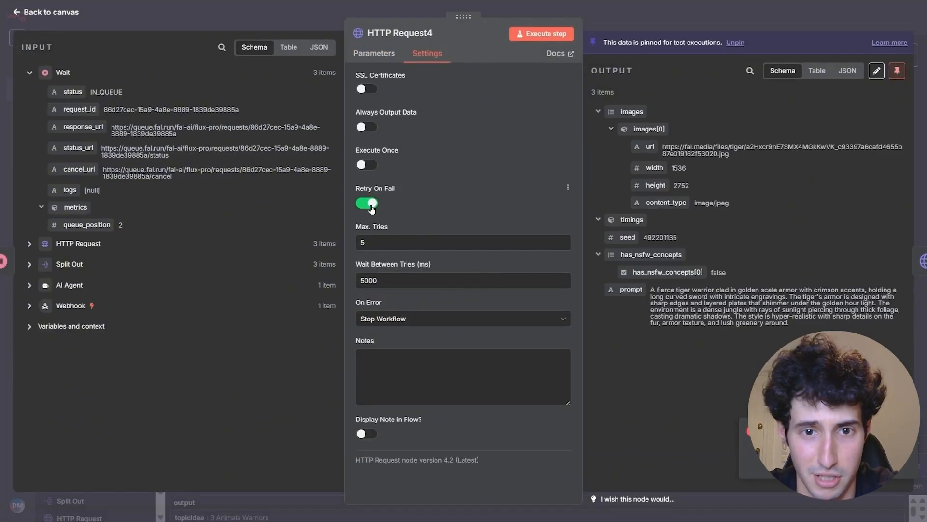
{"action": "left_click", "coordinate": [379, 319]}
{"action": "left_click", "coordinate": [405, 411]}
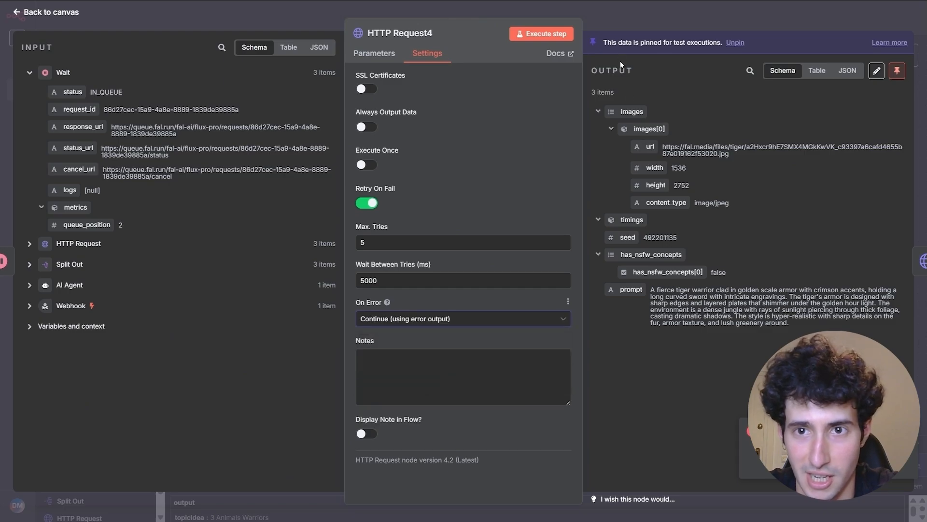
{"action": "left_click", "coordinate": [634, 22]}
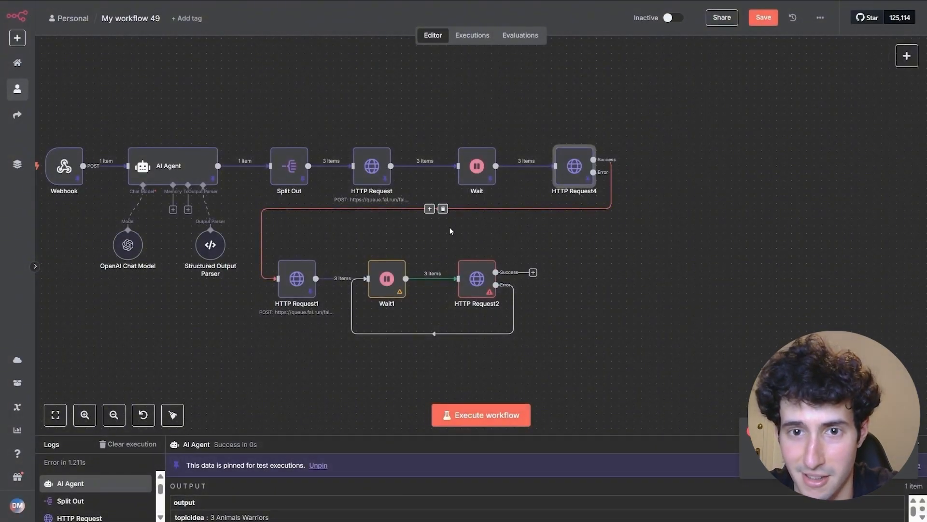
- Inspect HTTP Request2's Success output showing the finished output.mp4 video URL
{"action": "scroll", "coordinate": [569, 289], "scroll_direction": "down", "scroll_amount": 1}
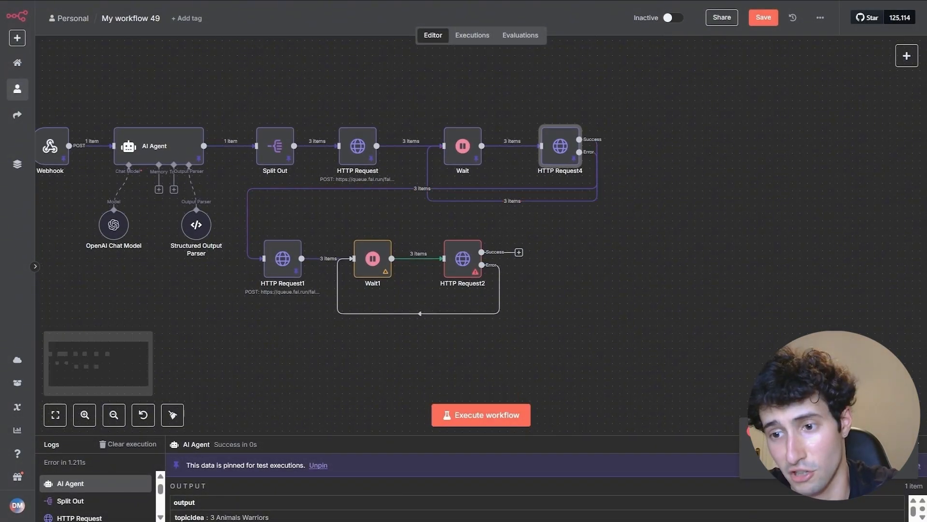
{"action": "scroll", "coordinate": [597, 354], "scroll_direction": "down", "scroll_amount": 3}
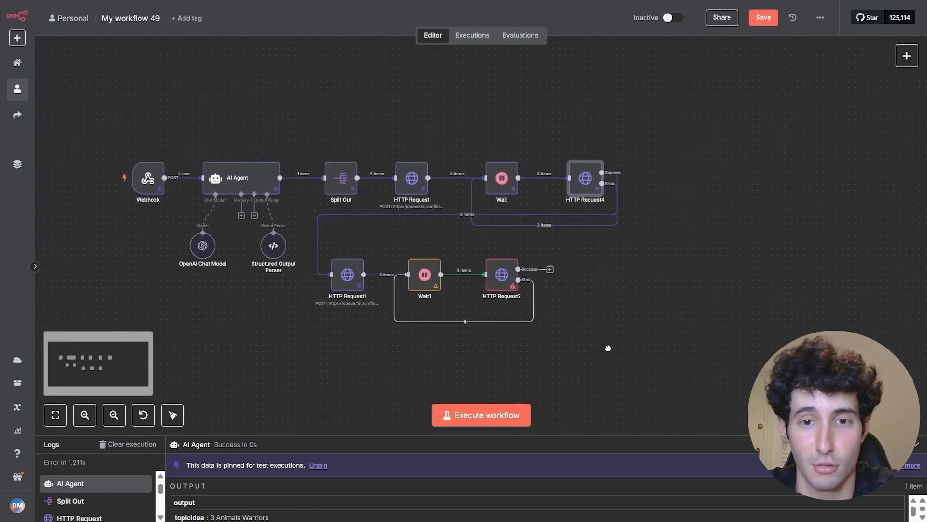
{"action": "double_click", "coordinate": [509, 274]}
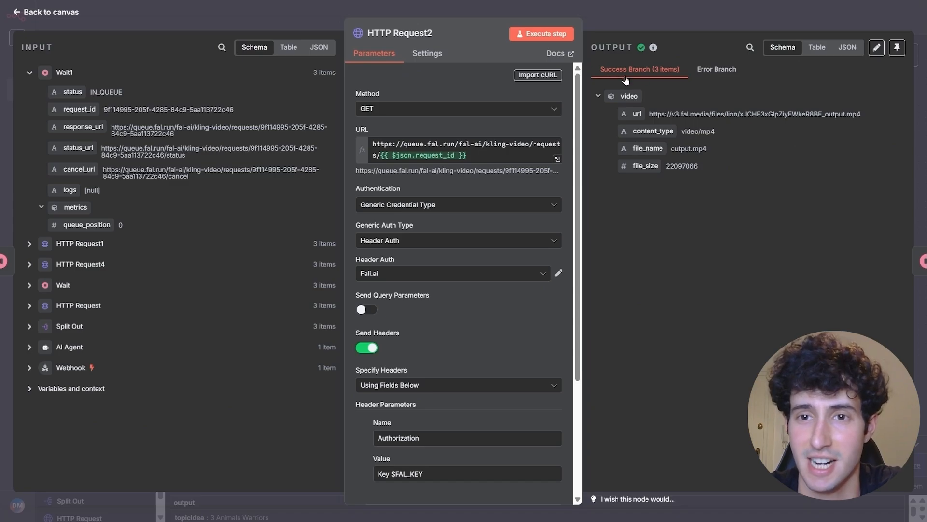
{"action": "left_click_drag", "start_coordinate": [645, 113], "coordinate": [849, 118]}
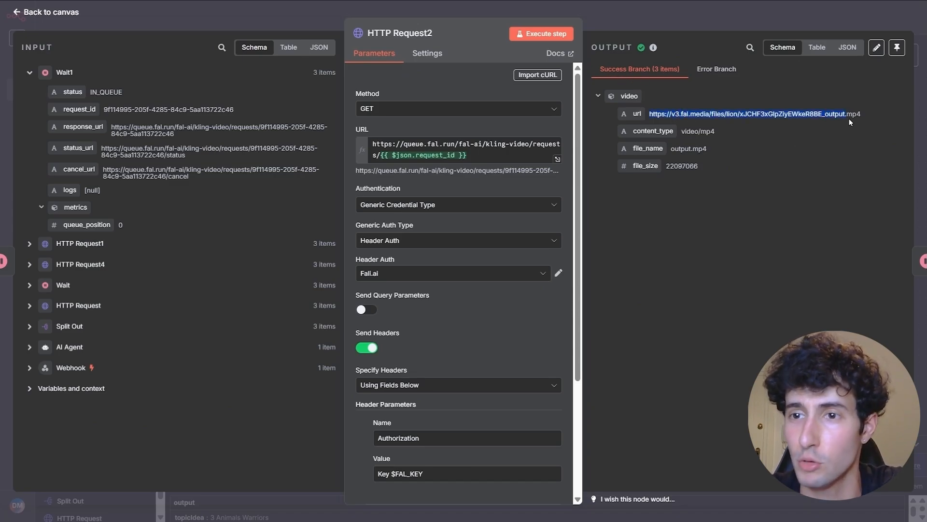
{"action": "left_click", "coordinate": [862, 118]}
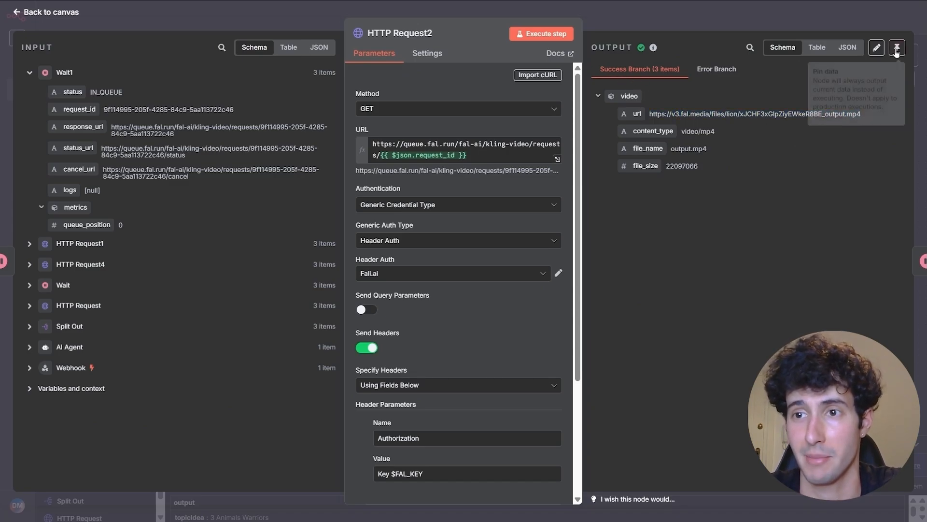
- Pin HTTP Request2's output data and start a new node on its Success output
{"action": "left_click", "coordinate": [699, 23]}
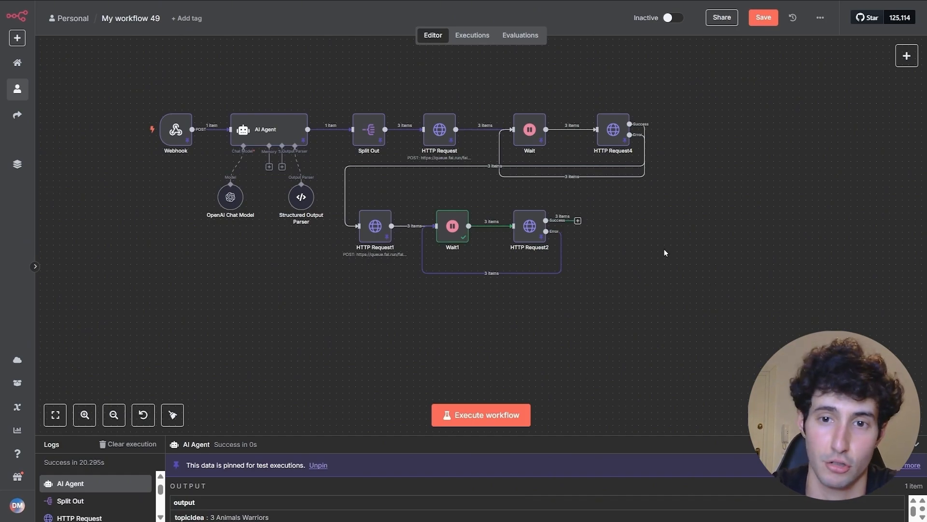
{"action": "left_click", "coordinate": [578, 222]}
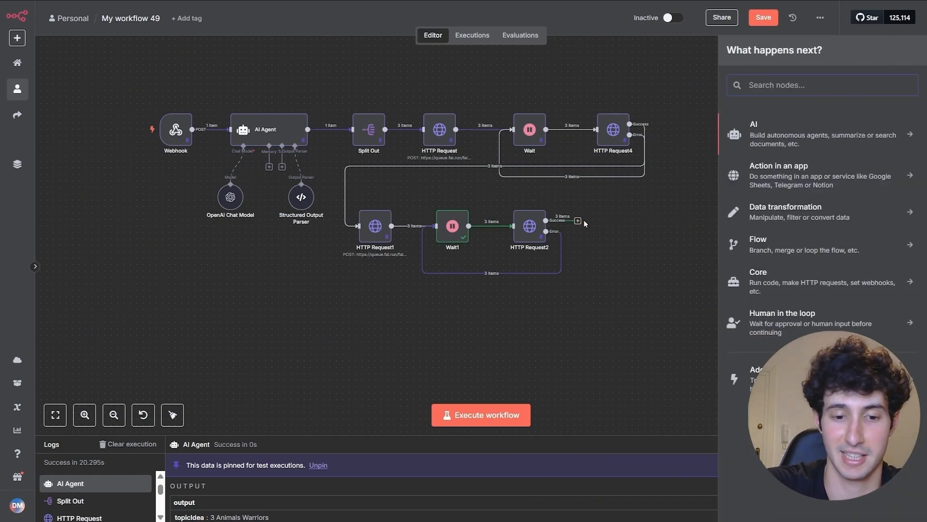
- Add an HTTP Request node, then search fal.ai models for 'sound effect'
{"action": "type", "text": "http"}
{"action": "left_click", "coordinate": [784, 126]}
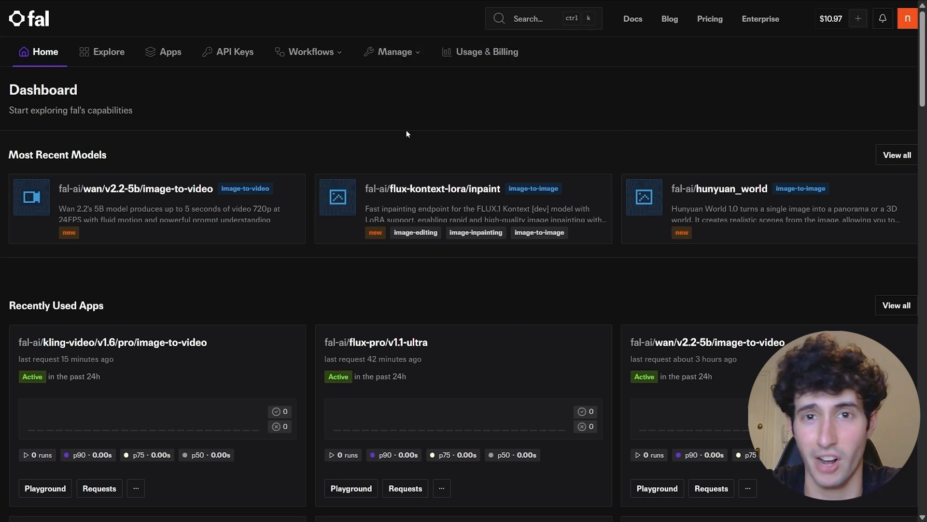
{"action": "left_click", "coordinate": [531, 25]}
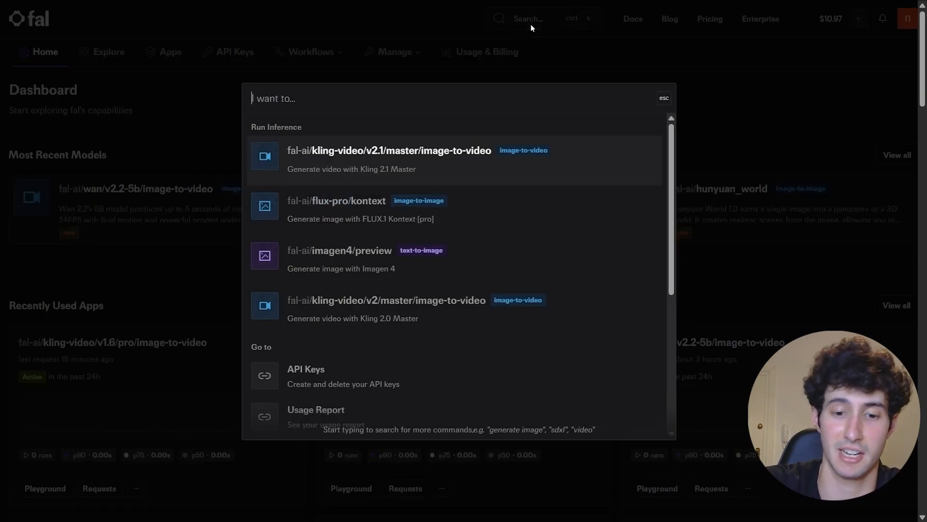
{"action": "type", "text": "sound effec"}
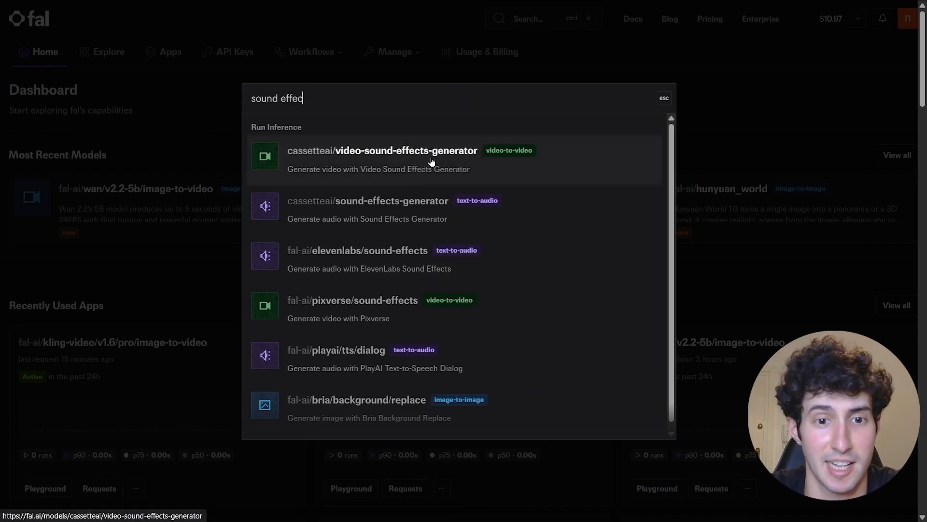
{"action": "type", "text": "t"}
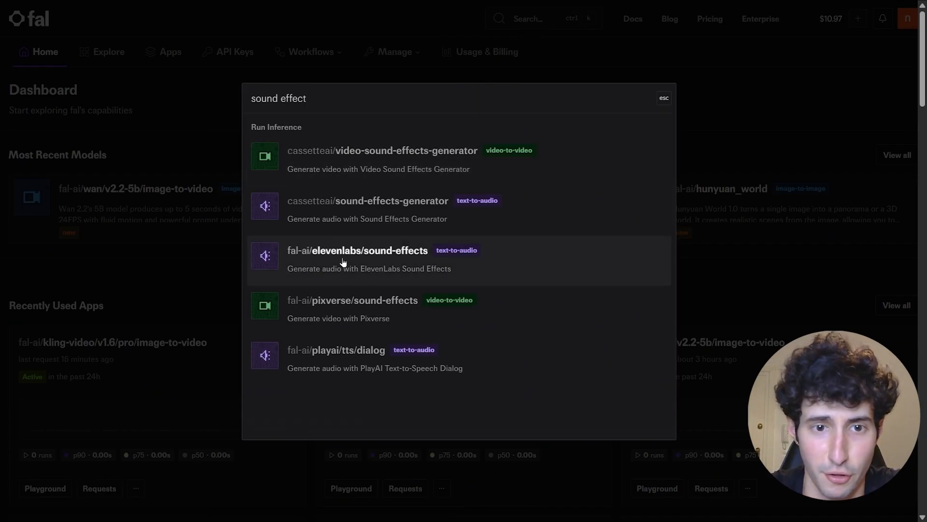
- Open the cassetteai/video-sound-effects-generator API docs and select its cURL submit-request example
{"action": "left_click", "coordinate": [315, 161]}
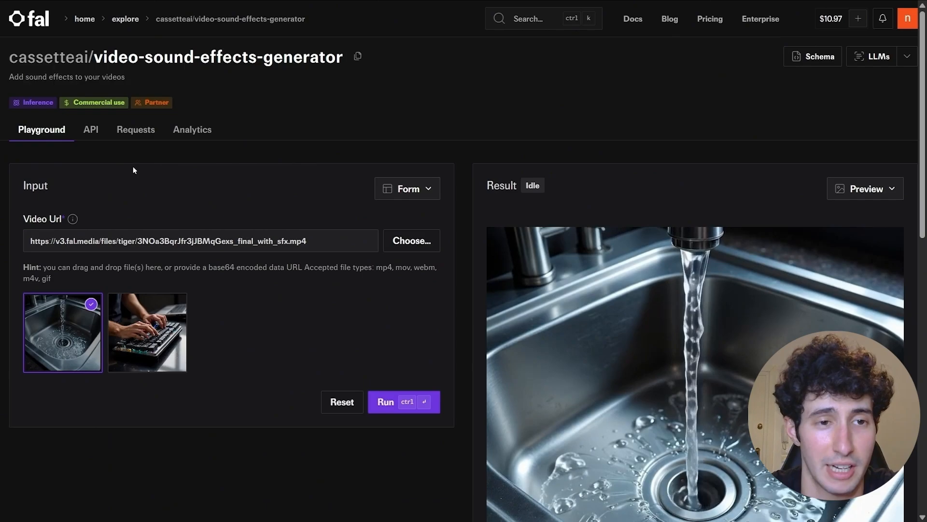
{"action": "left_click", "coordinate": [90, 135]}
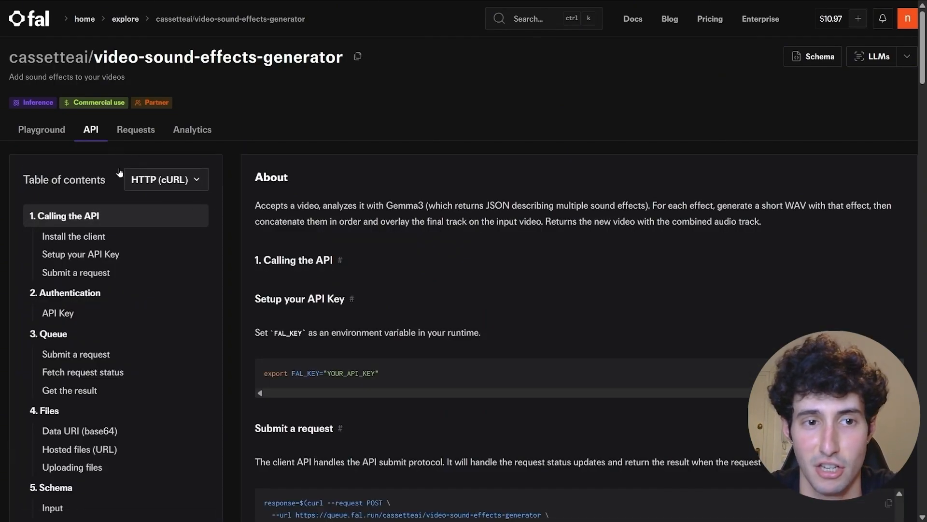
{"action": "scroll", "coordinate": [341, 223], "scroll_direction": "down", "scroll_amount": 3}
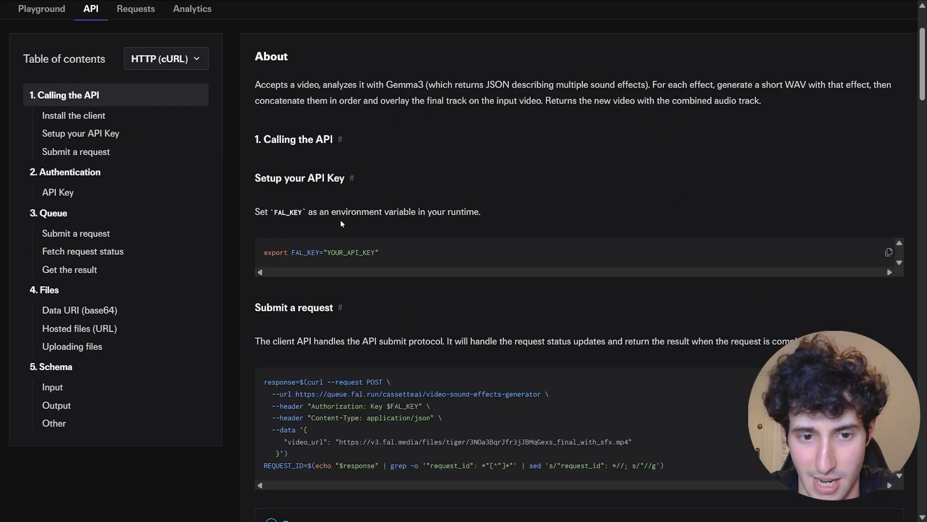
{"action": "scroll", "coordinate": [341, 223], "scroll_direction": "down", "scroll_amount": 2}
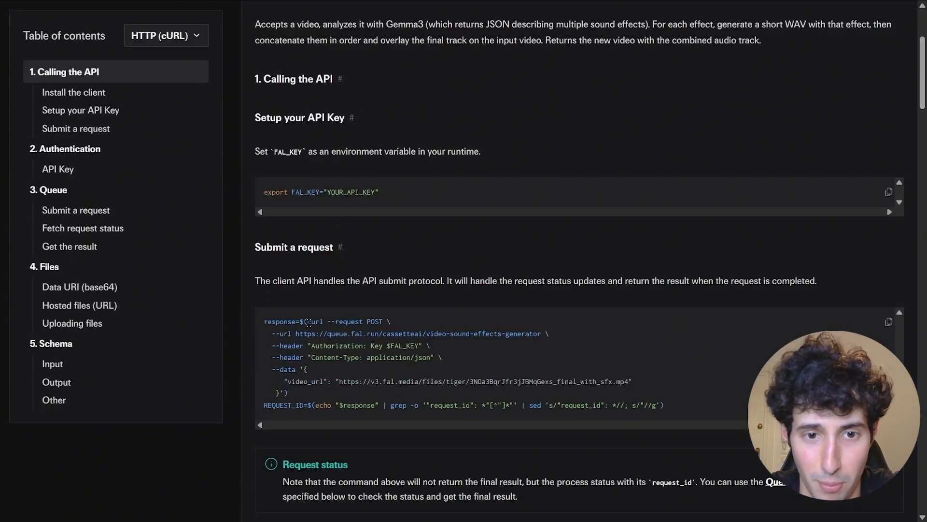
{"action": "left_click_drag", "start_coordinate": [309, 322], "coordinate": [282, 395]}
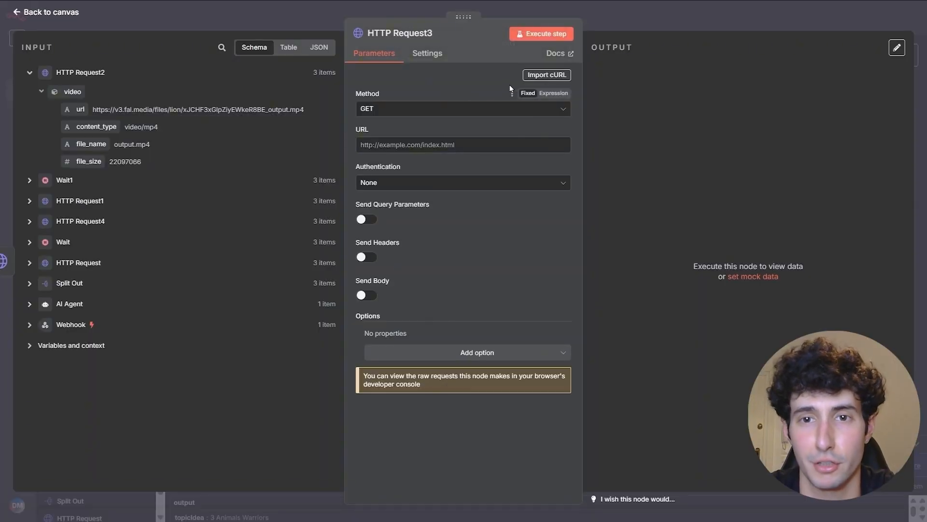
- Import the copied sound-effects cURL command into HTTP Request3
{"action": "left_click", "coordinate": [532, 76]}
{"action": "key", "text": "BackSpace"}
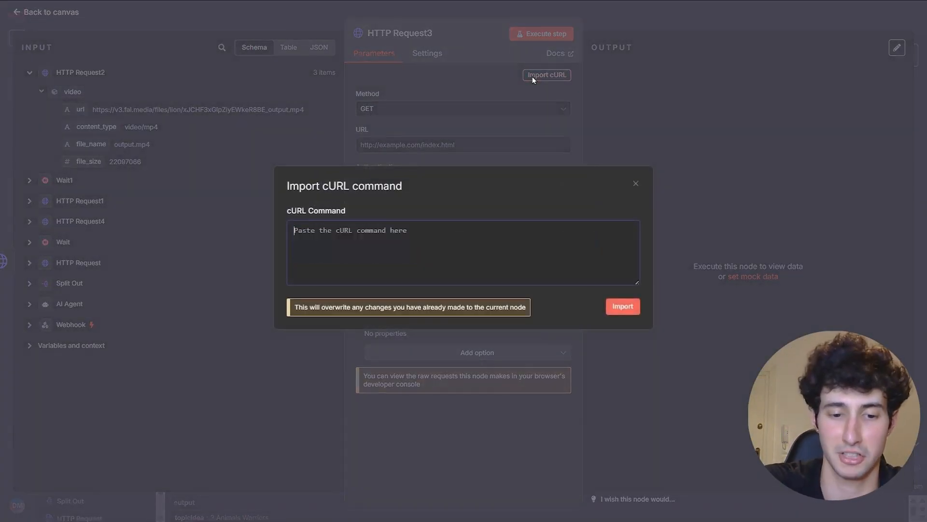
{"action": "key", "text": "ctrl+v"}
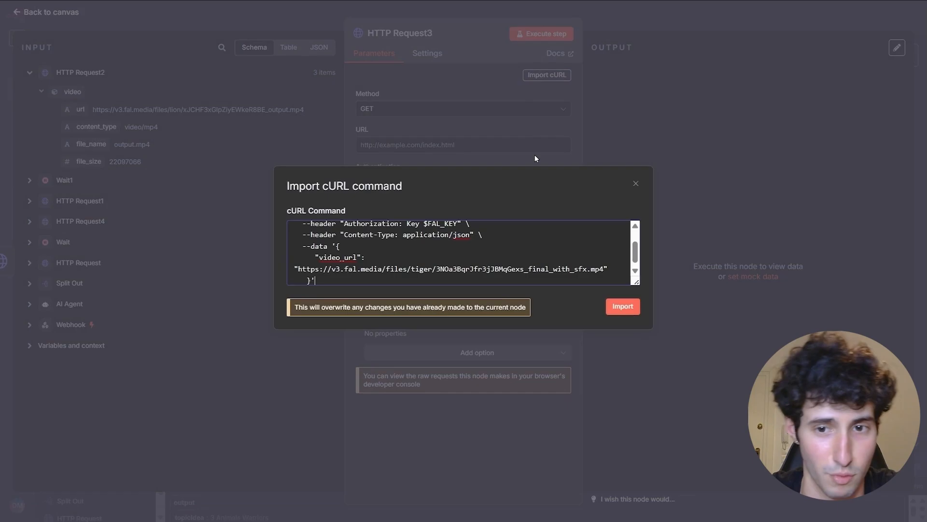
{"action": "left_click", "coordinate": [623, 306]}
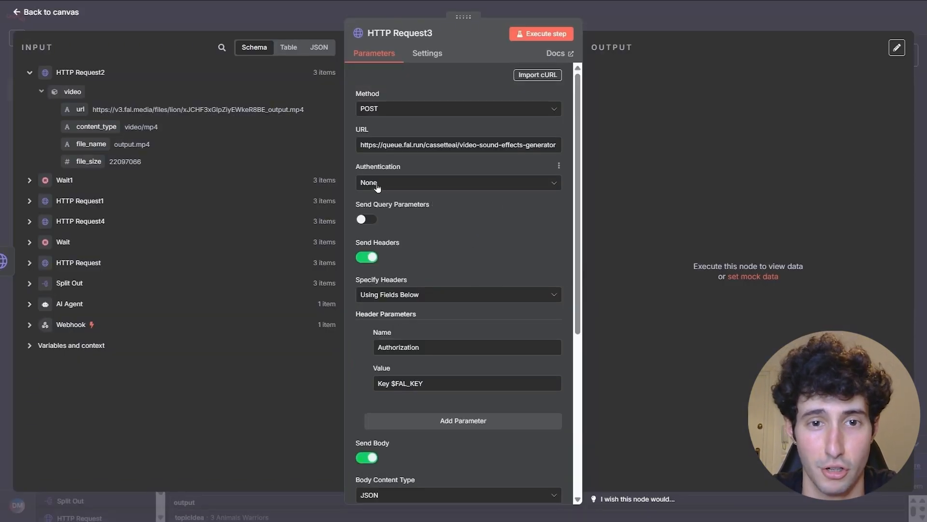
- Drop the manual Authorization header and authenticate via Generic Credential, Header Auth, Fali.ai
{"action": "left_click", "coordinate": [370, 258]}
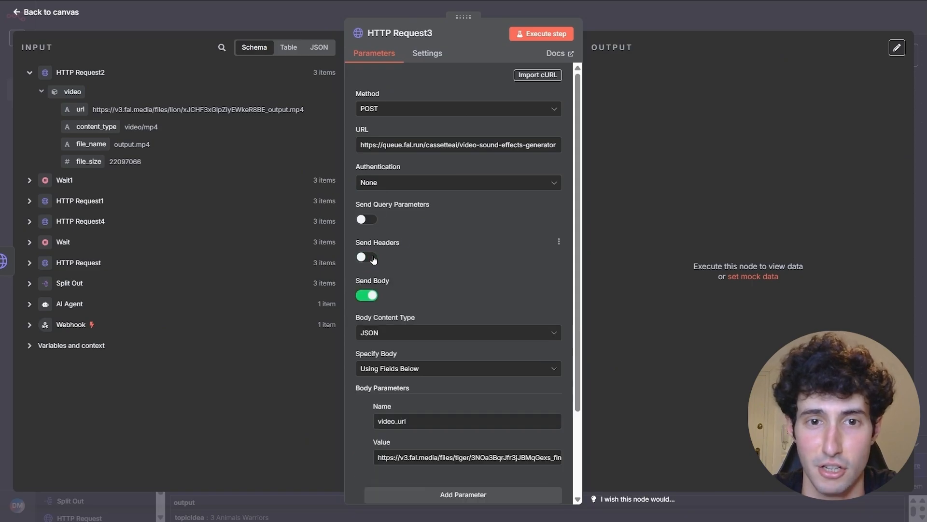
{"action": "left_click", "coordinate": [415, 187]}
{"action": "left_click", "coordinate": [415, 271]}
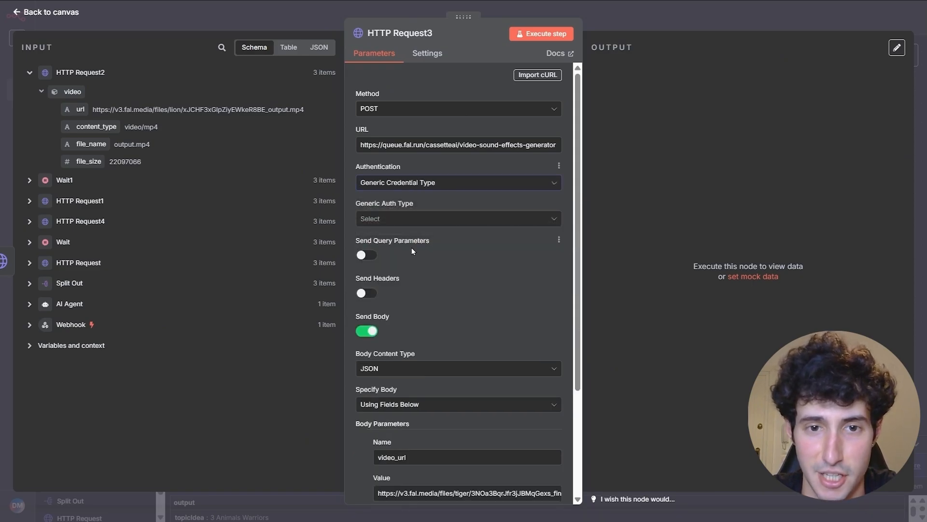
{"action": "left_click", "coordinate": [406, 221]}
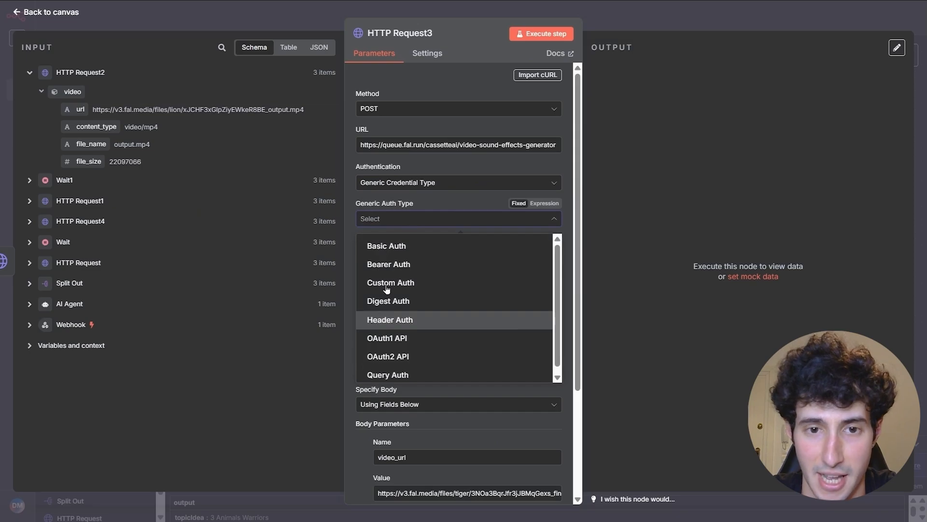
{"action": "left_click", "coordinate": [384, 319]}
{"action": "left_click", "coordinate": [389, 252]}
{"action": "scroll", "coordinate": [392, 289], "scroll_direction": "down", "scroll_amount": 5}
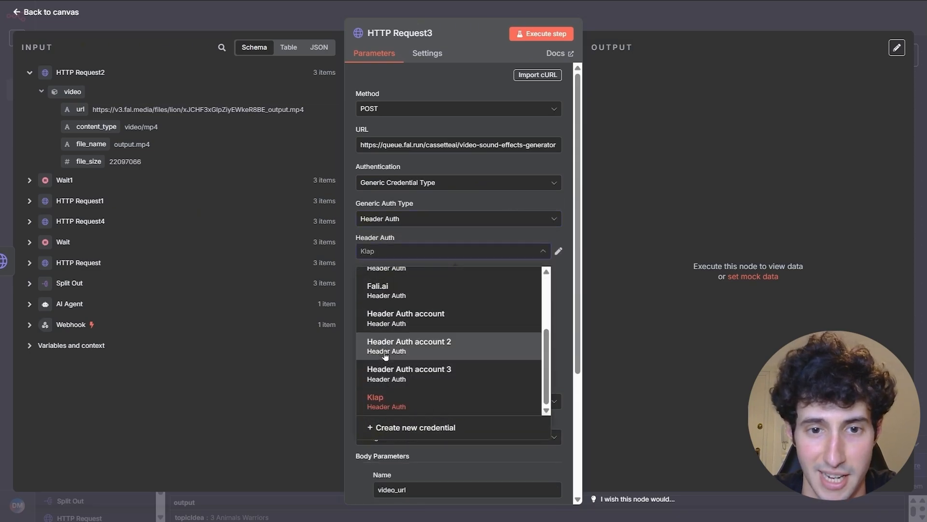
{"action": "left_click", "coordinate": [382, 293]}
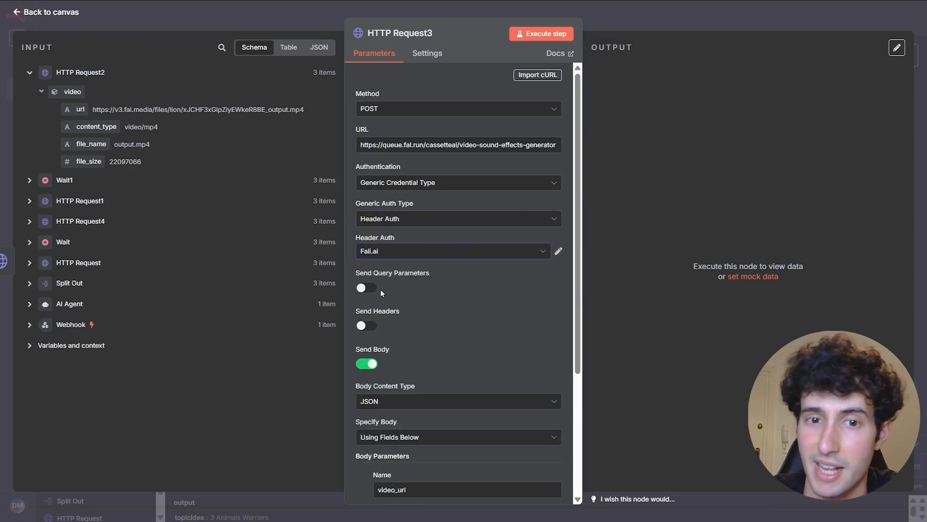
- Replace the hardcoded video_url value with the incoming video url field
{"action": "scroll", "coordinate": [375, 338], "scroll_direction": "down", "scroll_amount": 4}
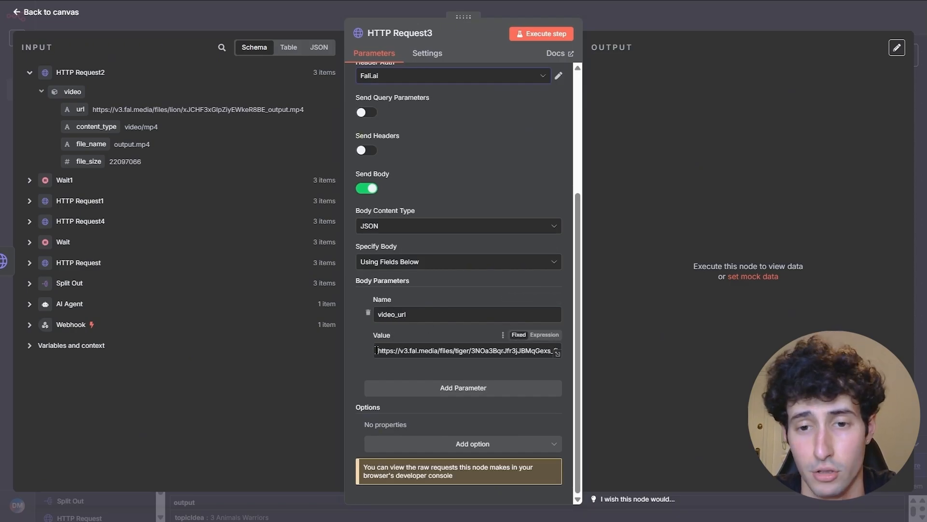
{"action": "left_click_drag", "start_coordinate": [380, 348], "coordinate": [624, 354]}
{"action": "key", "text": "BackSpace"}
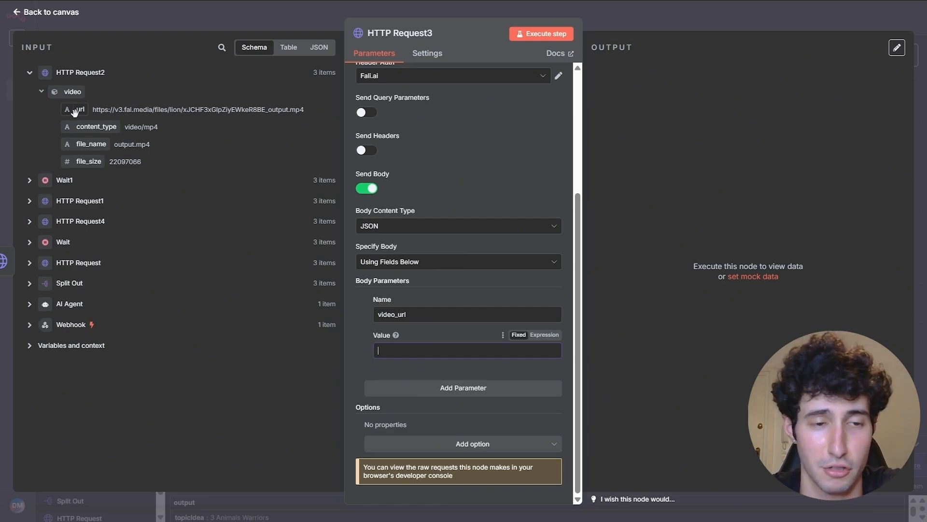
{"action": "left_click_drag", "start_coordinate": [74, 112], "coordinate": [382, 351]}
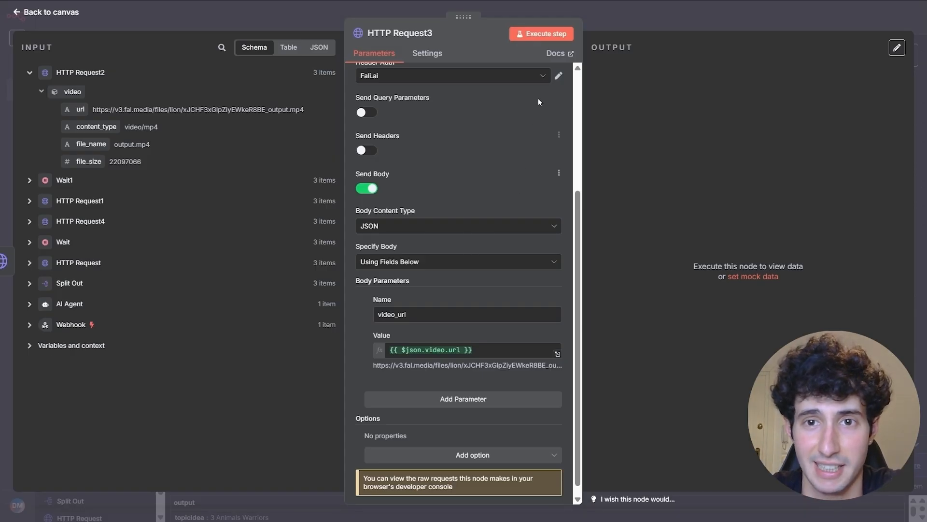
- Run HTTP Request3, pin its IN_QUEUE output, and place it below HTTP Request1
{"action": "left_click", "coordinate": [548, 35]}
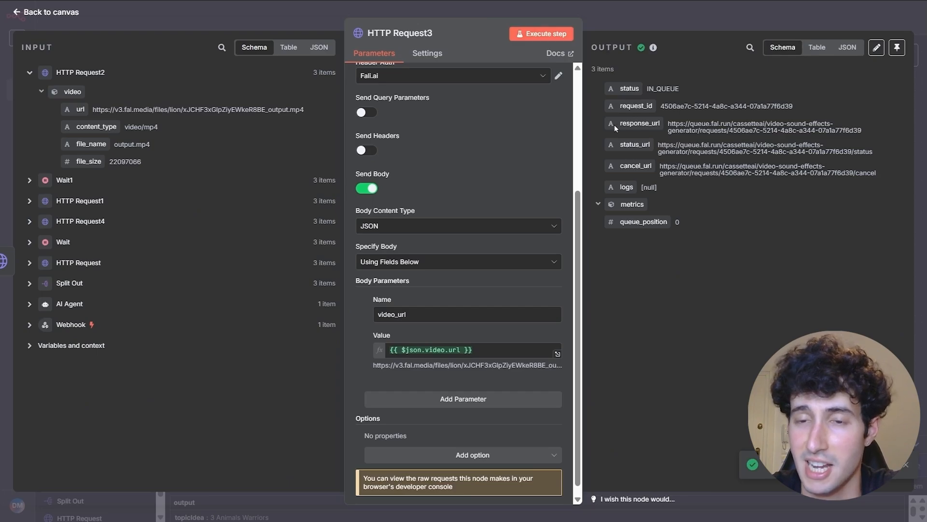
{"action": "left_click", "coordinate": [897, 48]}
{"action": "left_click", "coordinate": [752, 30]}
{"action": "left_click_drag", "start_coordinate": [603, 210], "coordinate": [375, 318]}
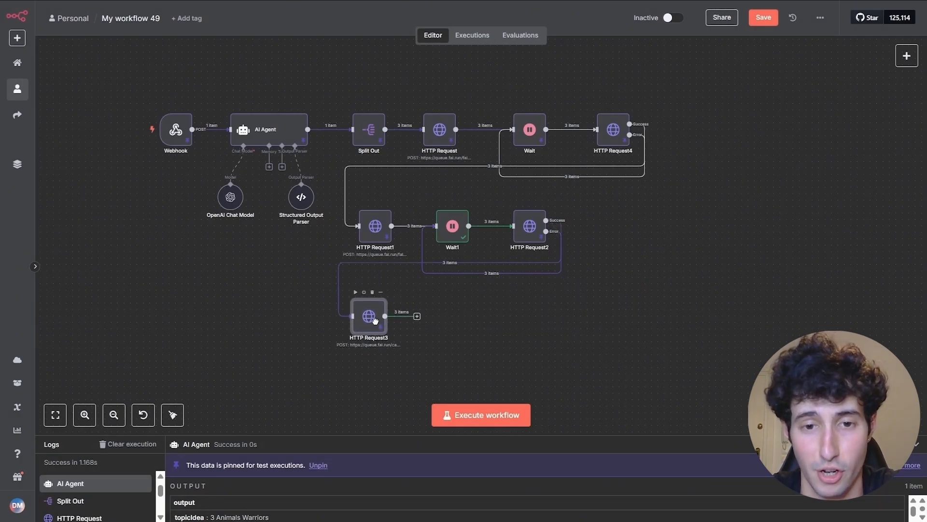
- Add a Wait node after HTTP Request3 set to 5 minutes, then search 'http' after it
{"action": "left_click", "coordinate": [417, 316]}
{"action": "type", "text": "wait"}
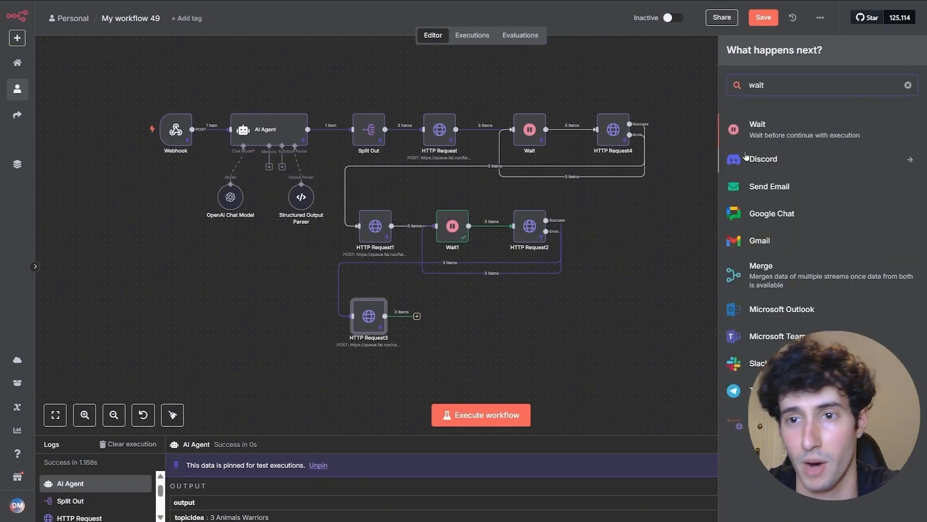
{"action": "left_click", "coordinate": [762, 127]}
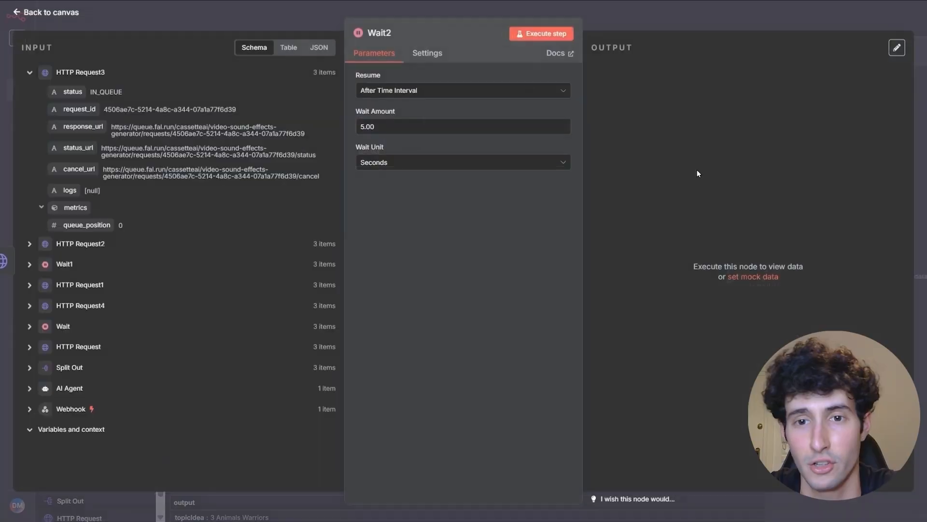
{"action": "left_click", "coordinate": [401, 162]}
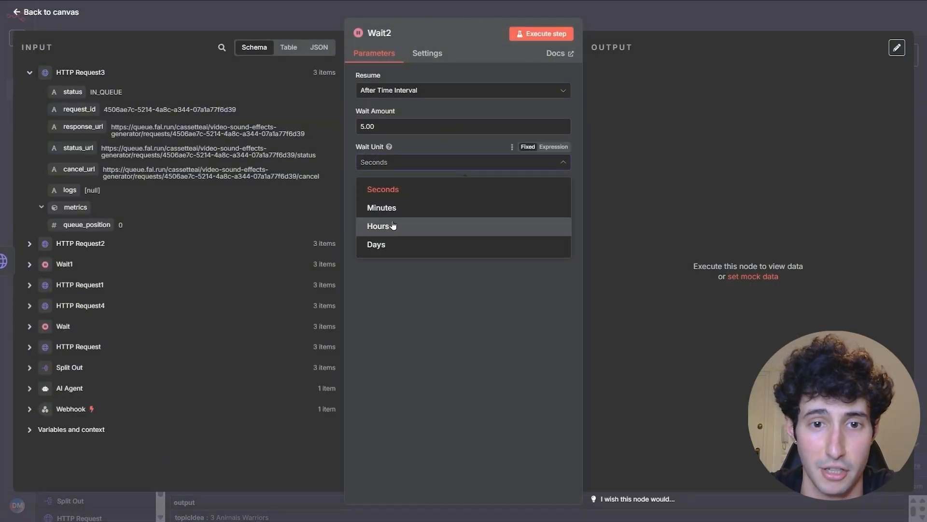
{"action": "left_click", "coordinate": [408, 211]}
{"action": "left_click", "coordinate": [392, 126]}
{"action": "key", "text": "BackSpace"}
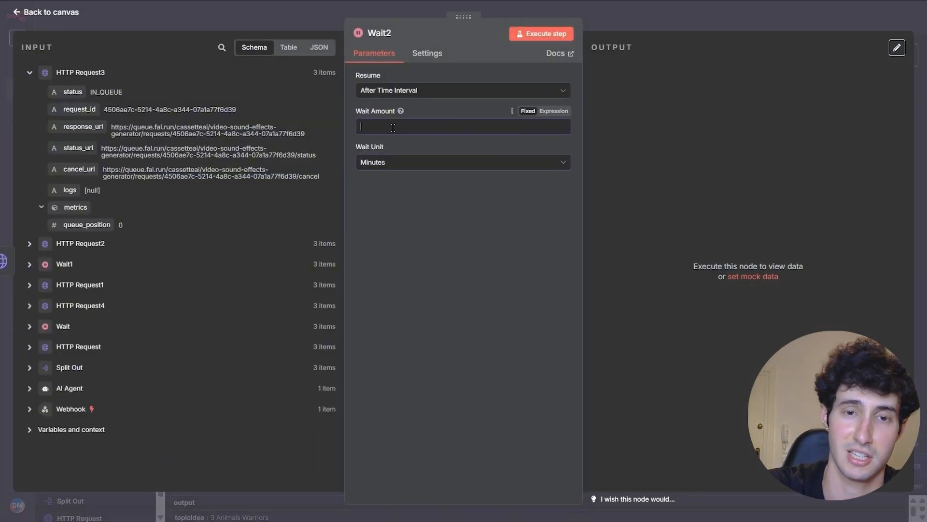
{"action": "type", "text": "5"}
{"action": "left_click", "coordinate": [640, 21]}
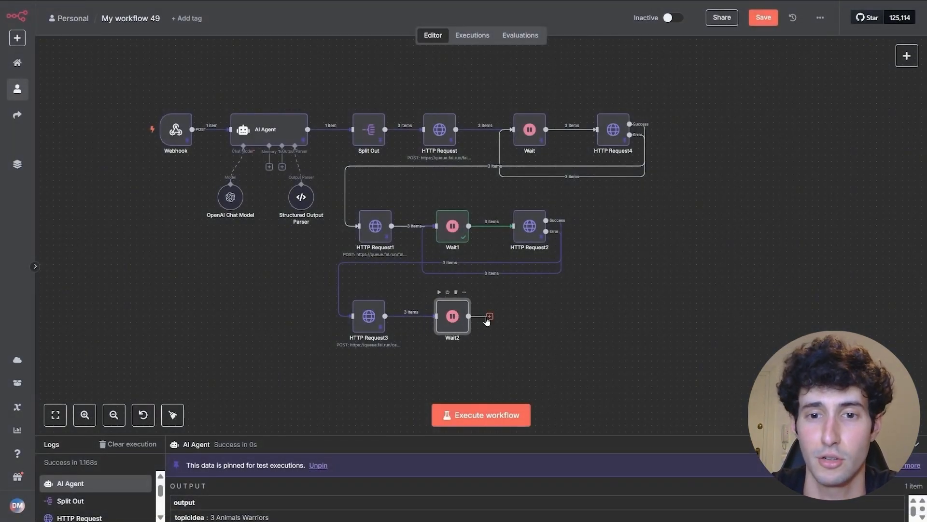
{"action": "left_click", "coordinate": [488, 319]}
{"action": "type", "text": "http"}
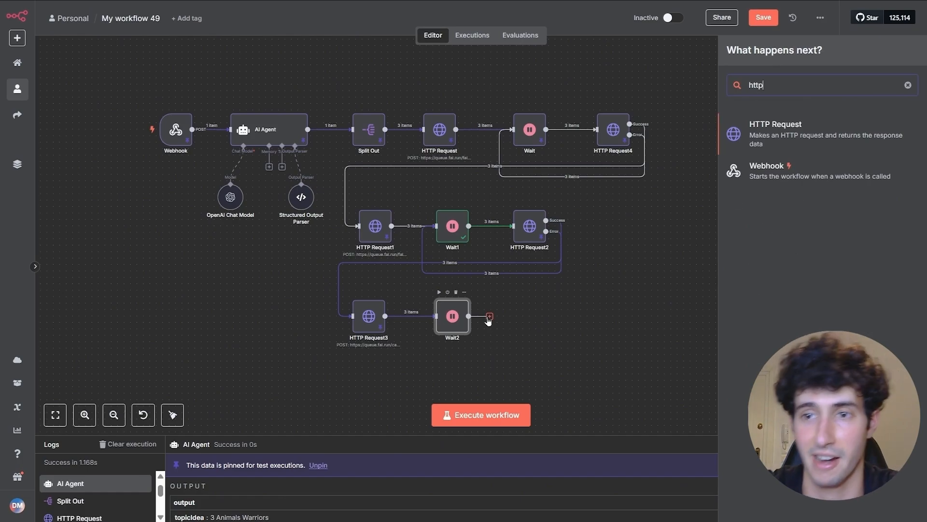
- Add HTTP Request5 after Wait2 and copy fal.ai's 'Get the result' curl command
{"action": "left_click", "coordinate": [788, 118]}
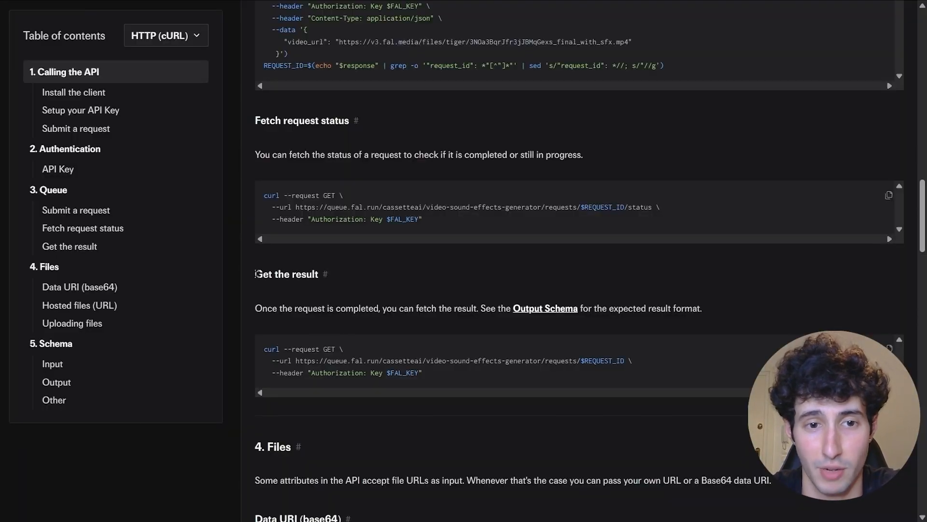
{"action": "left_click_drag", "start_coordinate": [255, 274], "coordinate": [339, 273]}
{"action": "left_click", "coordinate": [290, 330]}
{"action": "left_click_drag", "start_coordinate": [263, 346], "coordinate": [429, 376]}
{"action": "key", "text": "ctrl+c"}
{"action": "right_click", "coordinate": [372, 371]}
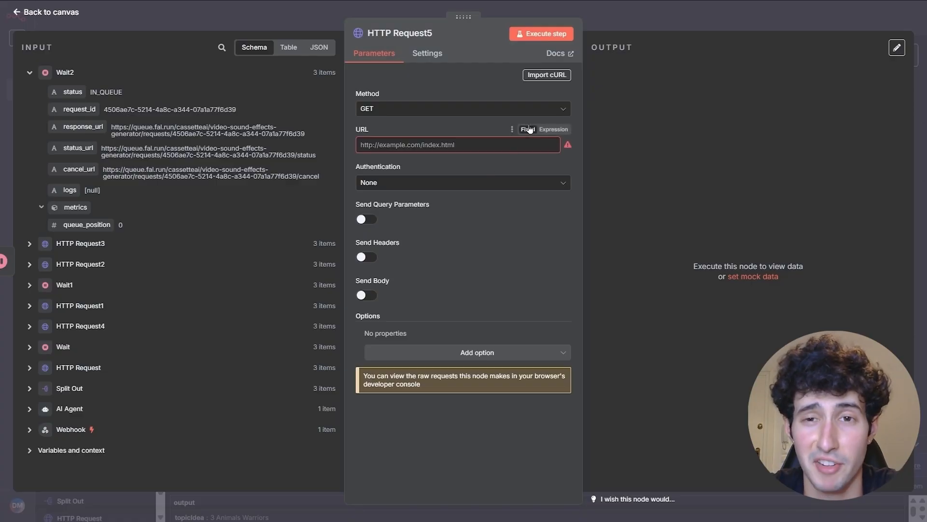
- Import the copied get-result curl command into HTTP Request5
{"action": "left_click", "coordinate": [544, 75]}
{"action": "key", "text": "BackSpace"}
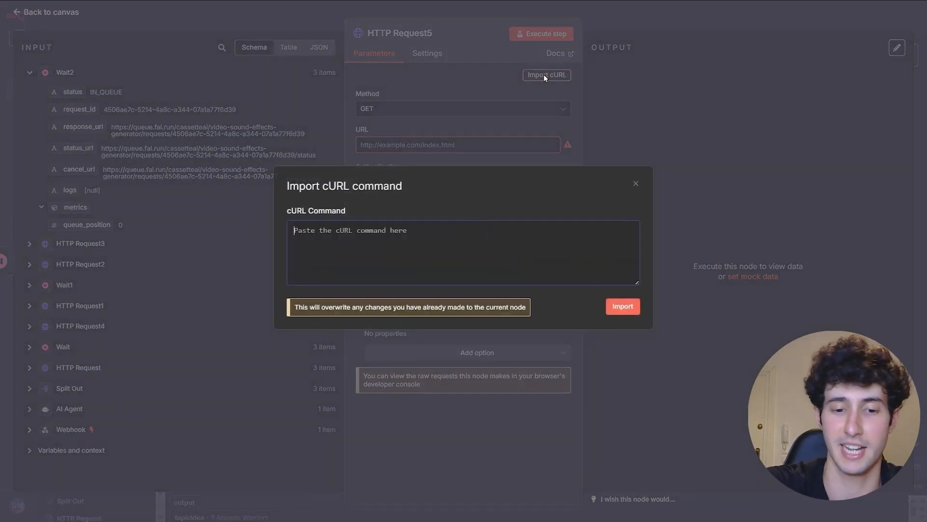
{"action": "key", "text": "ctrl+v"}
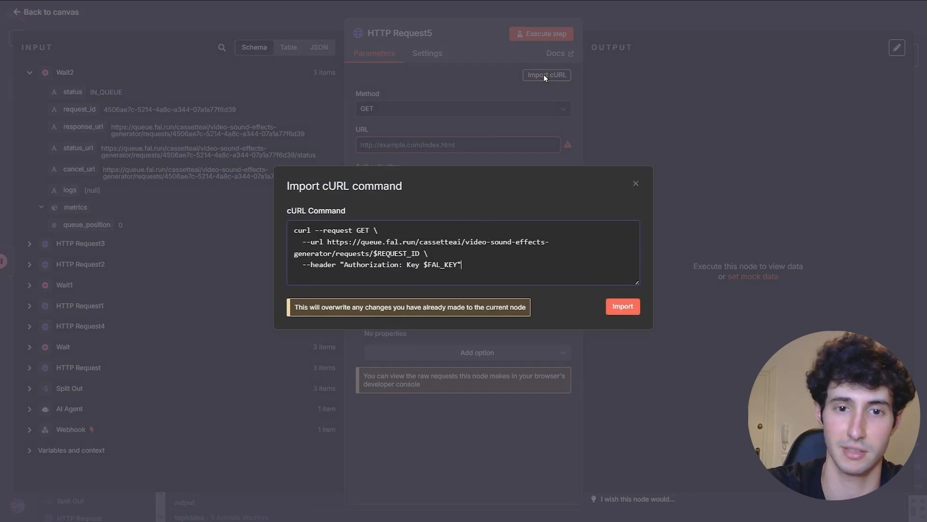
{"action": "left_click", "coordinate": [622, 307]}
- Authenticate HTTP Request5 with Generic Credential, Header Auth, Fali.ai and stop sending imported headers
{"action": "left_click", "coordinate": [440, 184]}
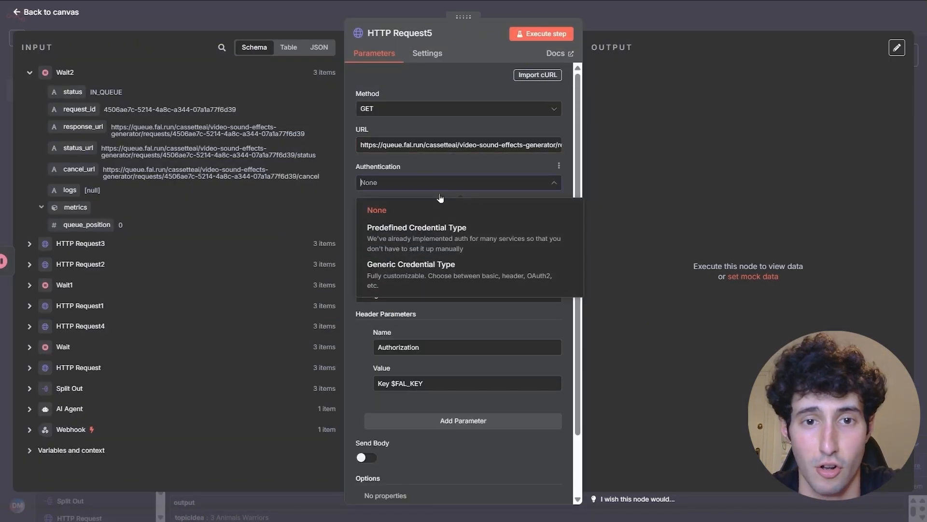
{"action": "left_click", "coordinate": [394, 280]}
{"action": "left_click", "coordinate": [391, 219]}
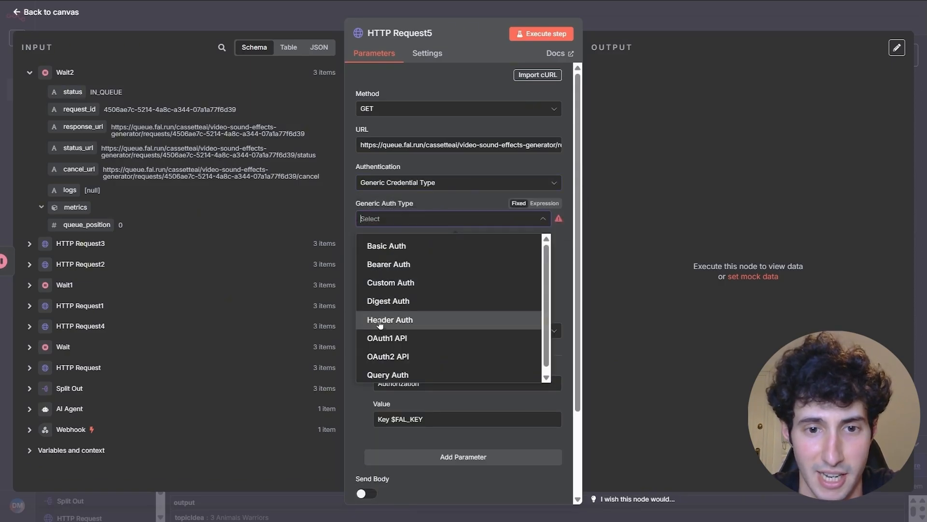
{"action": "left_click", "coordinate": [380, 324]}
{"action": "left_click", "coordinate": [387, 255]}
{"action": "scroll", "coordinate": [384, 333], "scroll_direction": "up", "scroll_amount": 2}
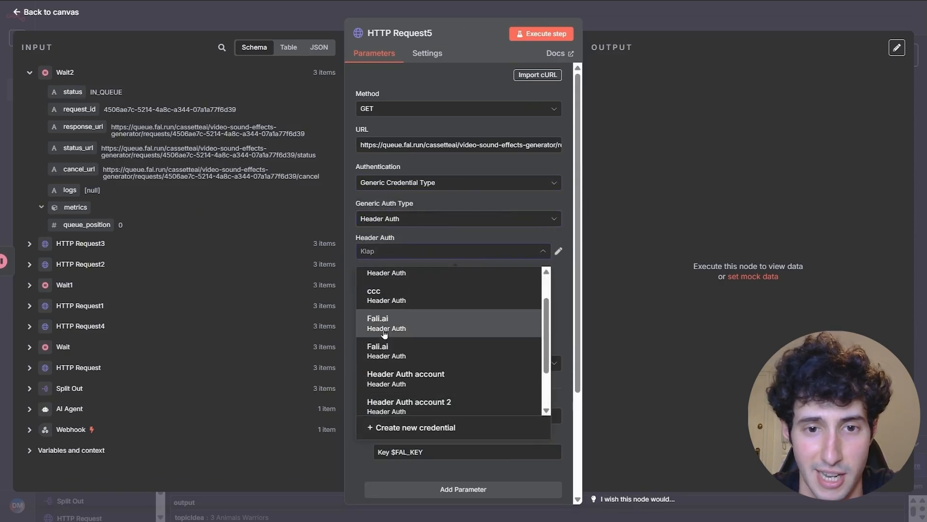
{"action": "left_click", "coordinate": [384, 350]}
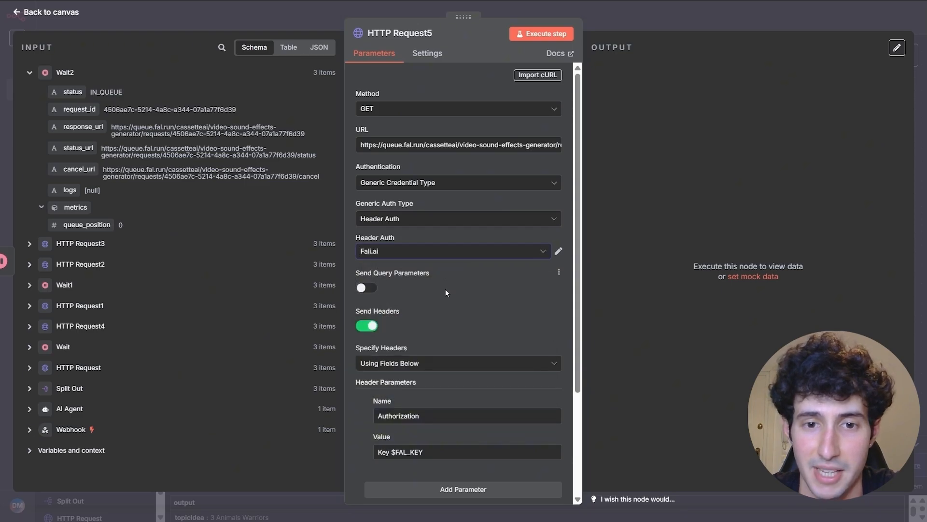
{"action": "left_click", "coordinate": [373, 326]}
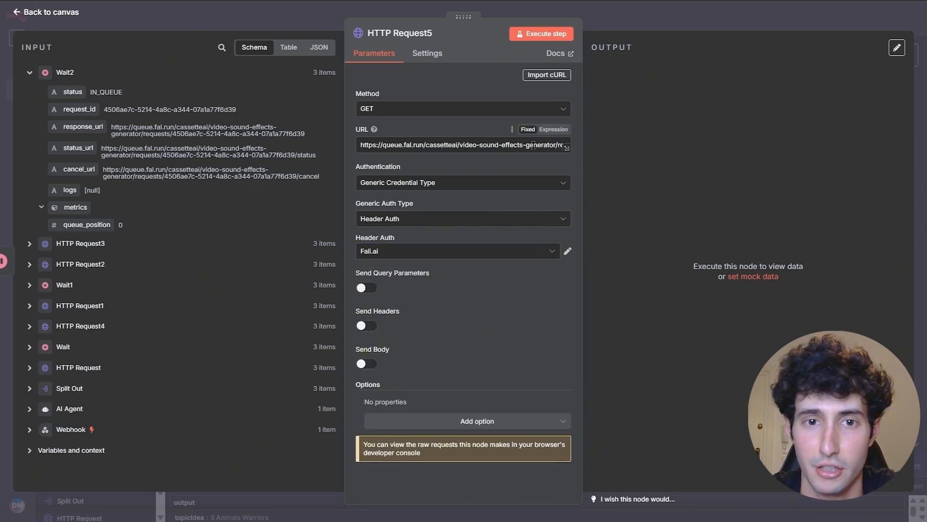
- Replace the URL's $REQUEST_ID placeholder with the incoming request_id expression
{"action": "left_click", "coordinate": [554, 129]}
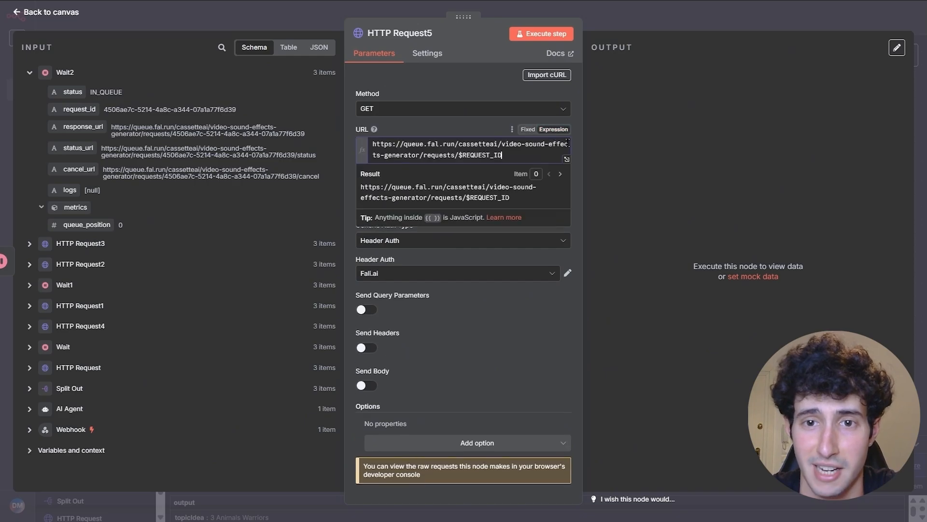
{"action": "left_click_drag", "start_coordinate": [509, 156], "coordinate": [460, 159]}
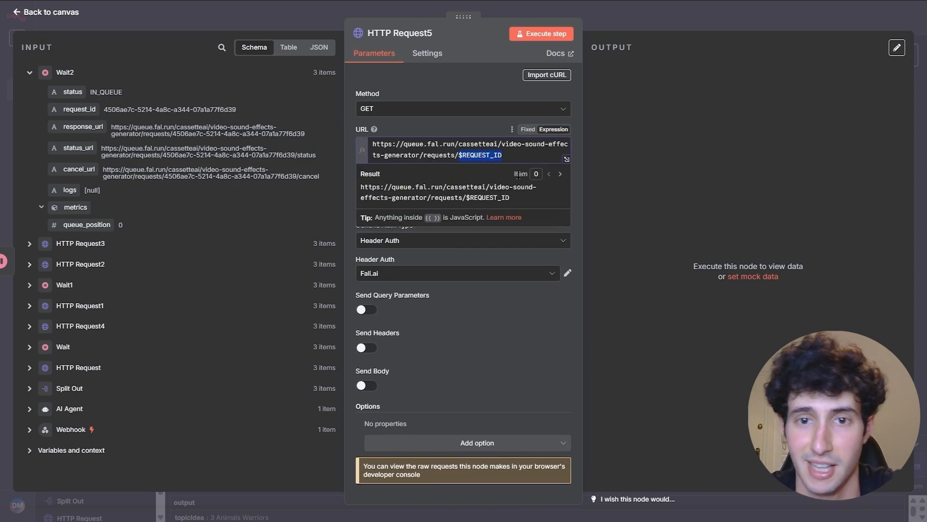
{"action": "key", "text": "BackSpace"}
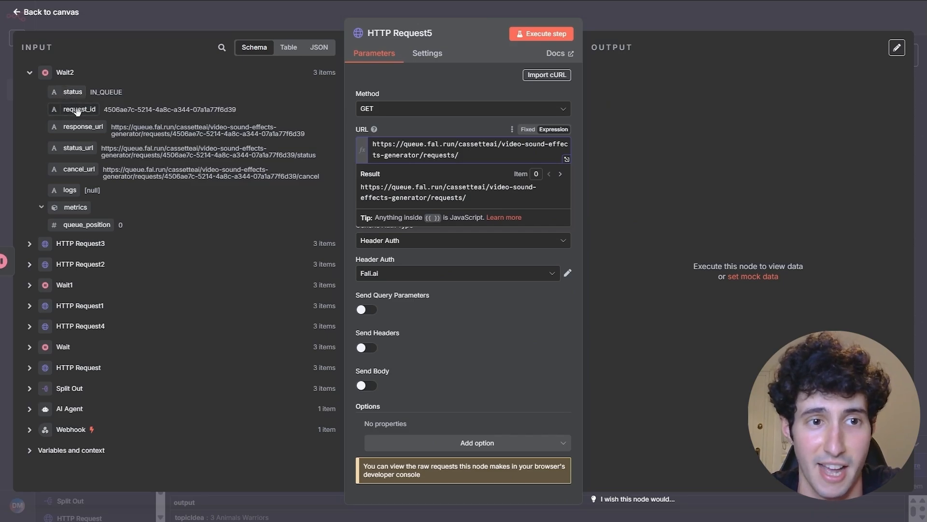
{"action": "left_click_drag", "start_coordinate": [78, 111], "coordinate": [481, 159]}
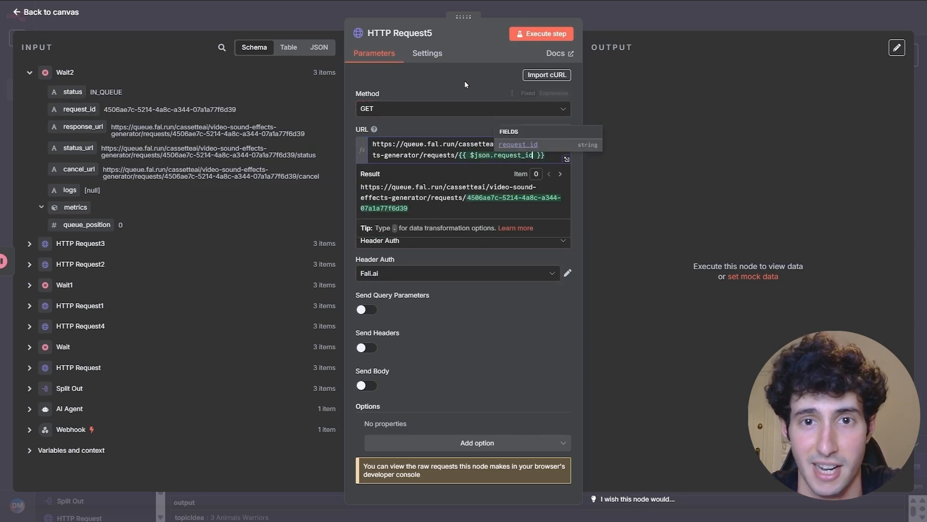
- Set HTTP Request5's On Error setting to route errors to a separate output
{"action": "left_click", "coordinate": [433, 56]}
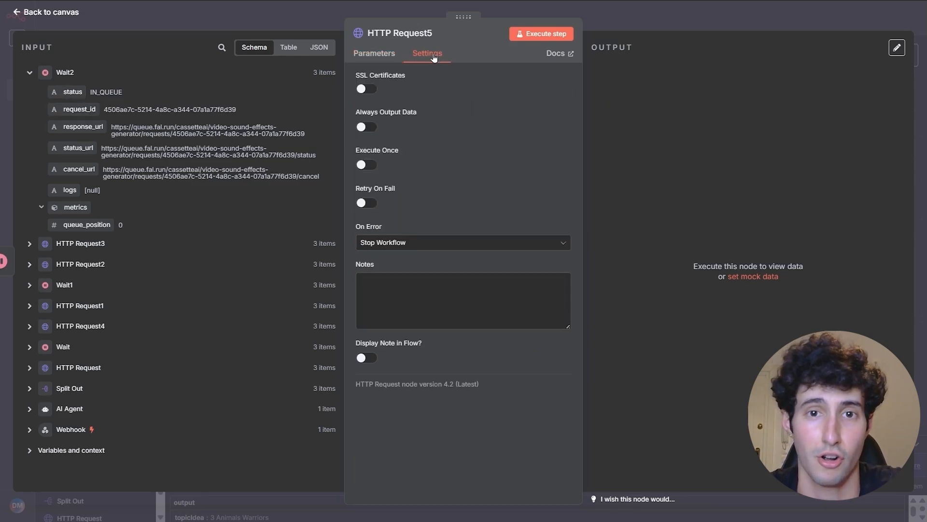
{"action": "left_click", "coordinate": [388, 247]}
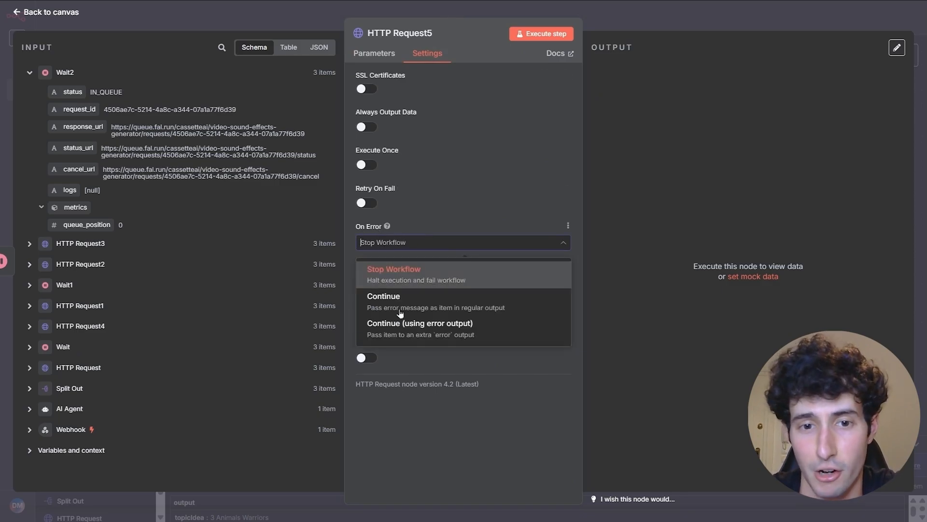
{"action": "left_click", "coordinate": [442, 337]}
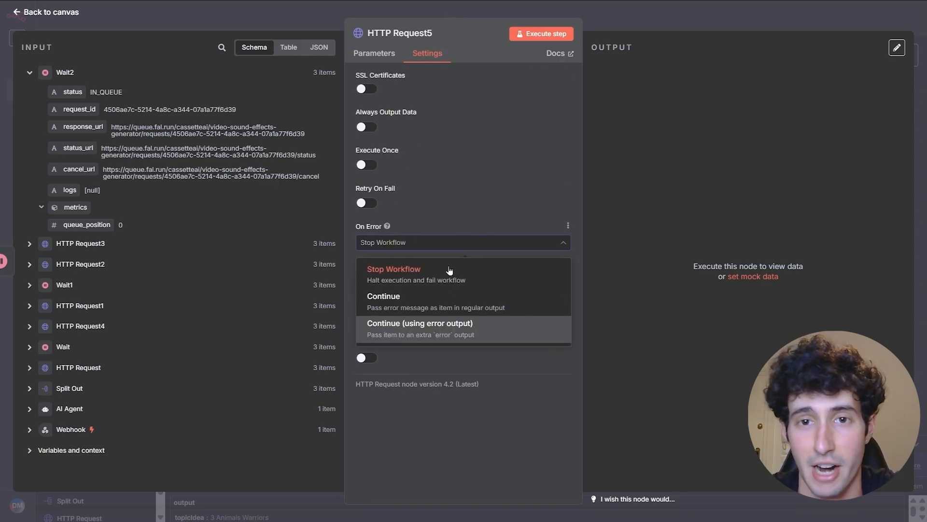
{"action": "left_click", "coordinate": [376, 55]}
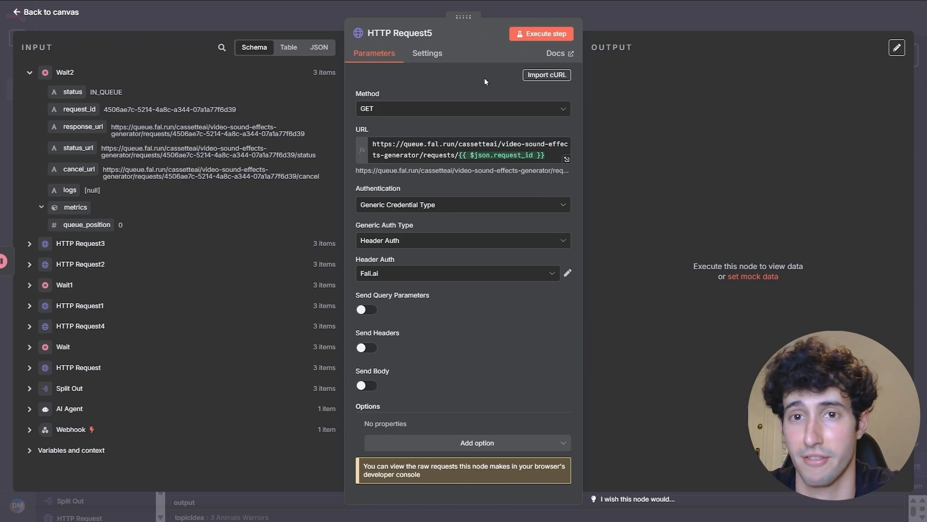
- Run HTTP Request5 and loop its error output back into Wait2
{"action": "left_click", "coordinate": [544, 35]}
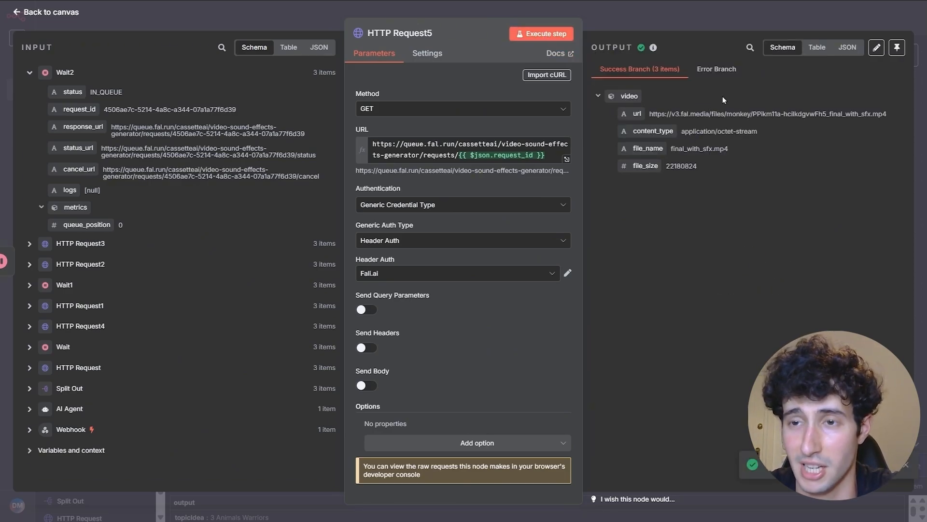
{"action": "left_click", "coordinate": [734, 20]}
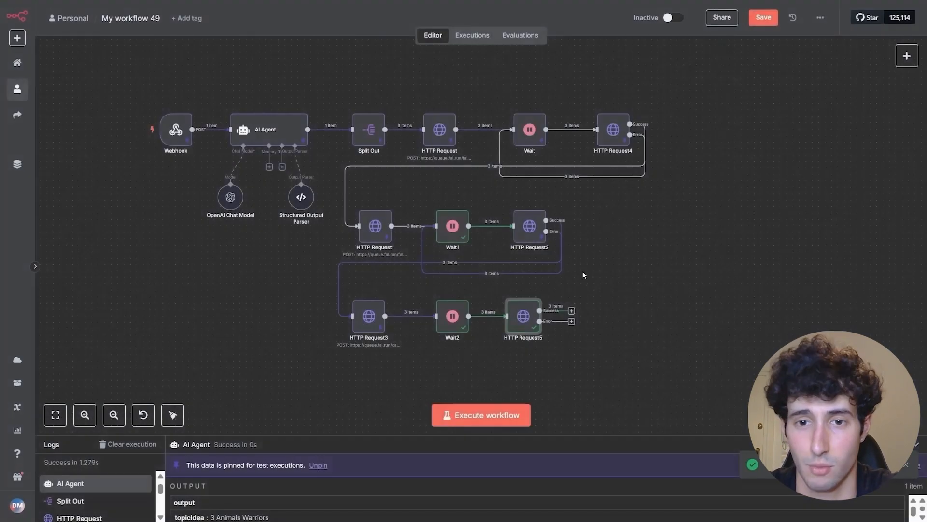
{"action": "left_click_drag", "start_coordinate": [573, 295], "coordinate": [430, 292]}
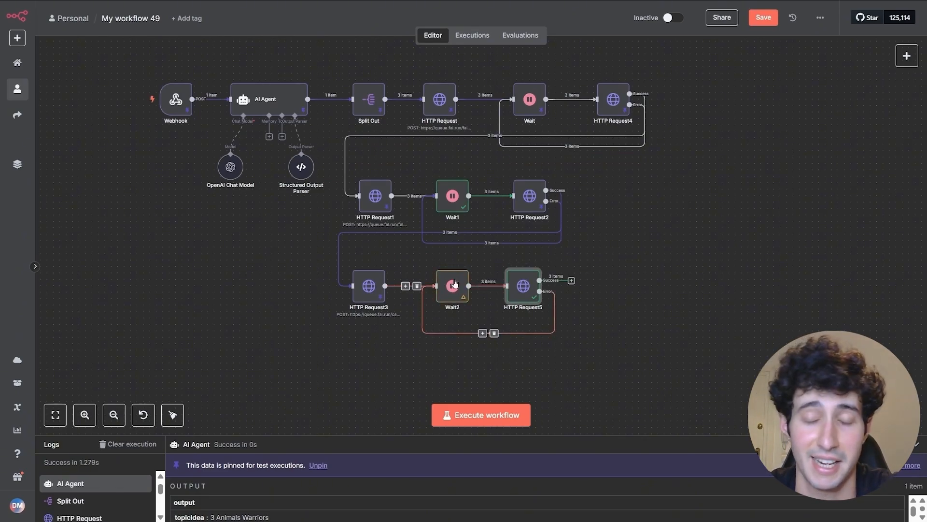
{"action": "left_click_drag", "start_coordinate": [533, 294], "coordinate": [540, 294]}
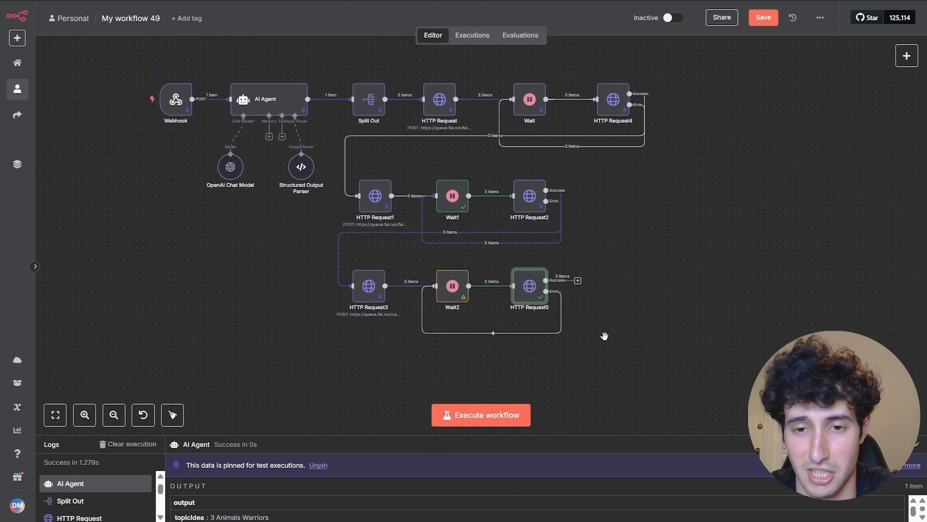
- Pin HTTP Request5's output containing the final_with_sfx.mp4 video urls for 3 items
{"action": "key", "text": "Return"}
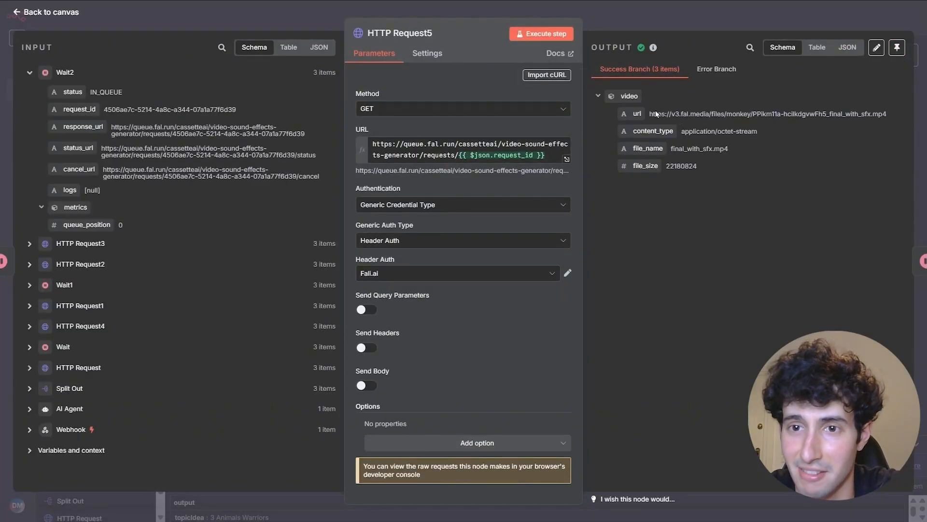
{"action": "left_click_drag", "start_coordinate": [656, 113], "coordinate": [900, 114]}
{"action": "left_click", "coordinate": [891, 112]}
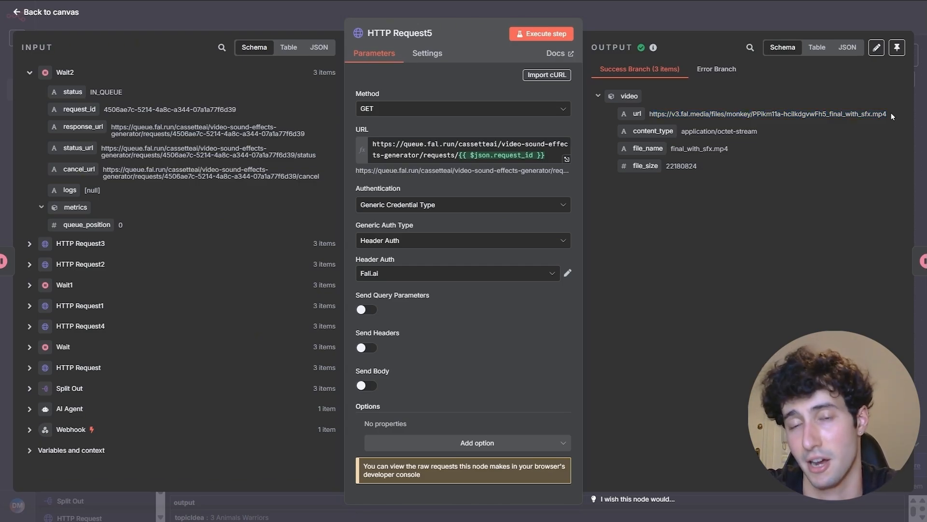
{"action": "left_click", "coordinate": [877, 47]}
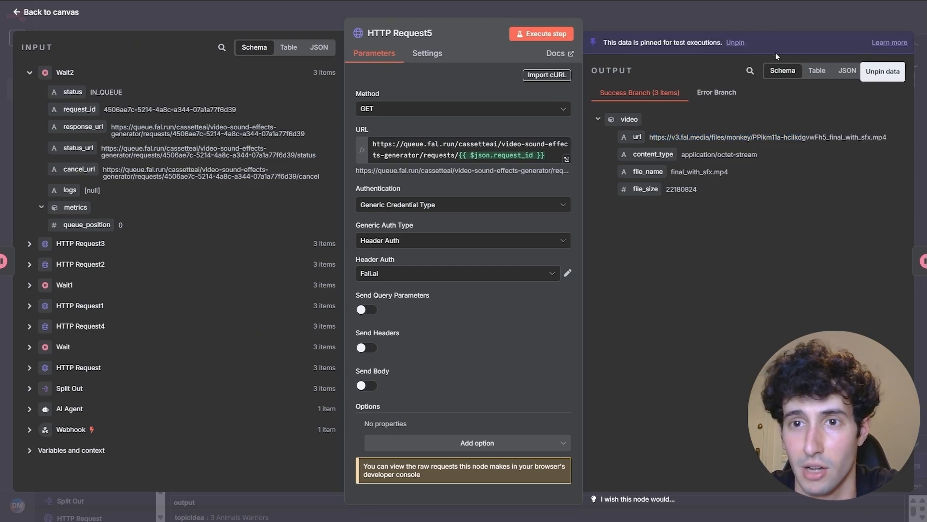
{"action": "left_click", "coordinate": [677, 19]}
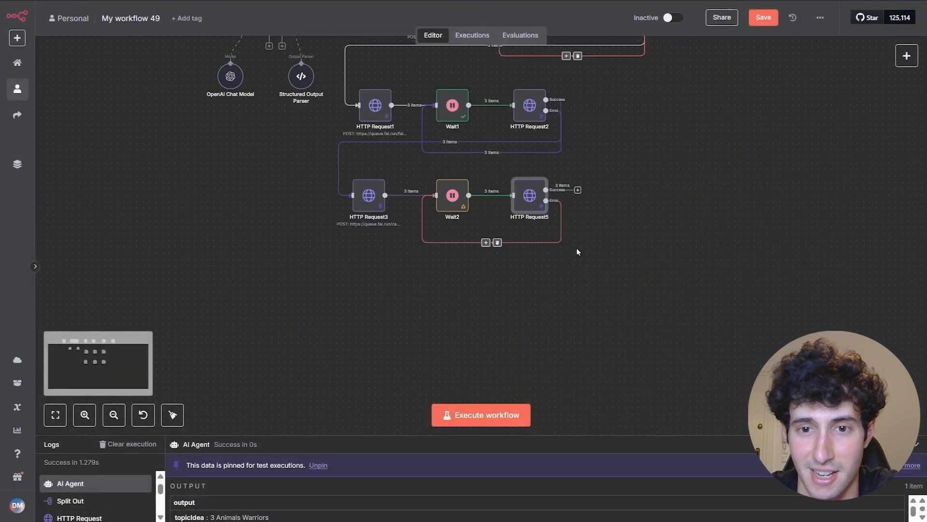
- Add HTTP Request6 after HTTP Request5's Success output, place it below HTTP Request3, and open it
{"action": "left_click", "coordinate": [578, 190]}
{"action": "type", "text": "http"}
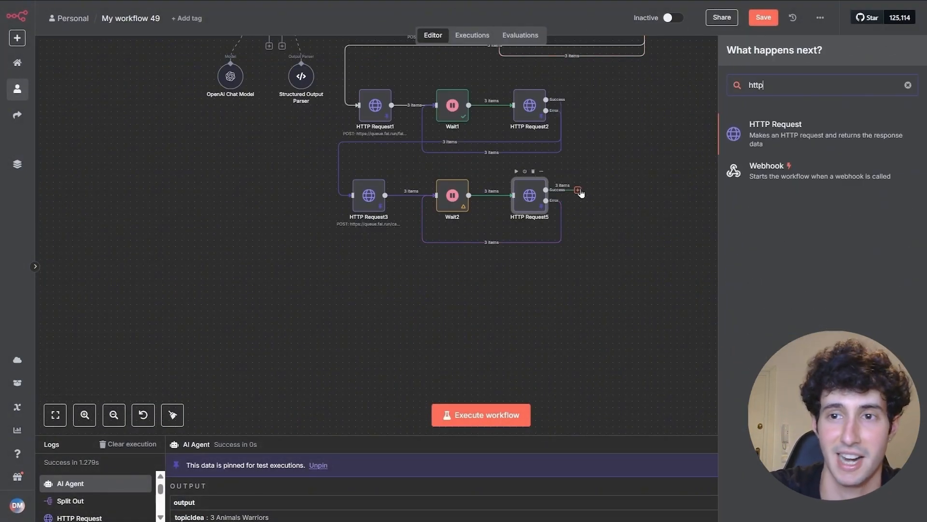
{"action": "left_click", "coordinate": [760, 138]}
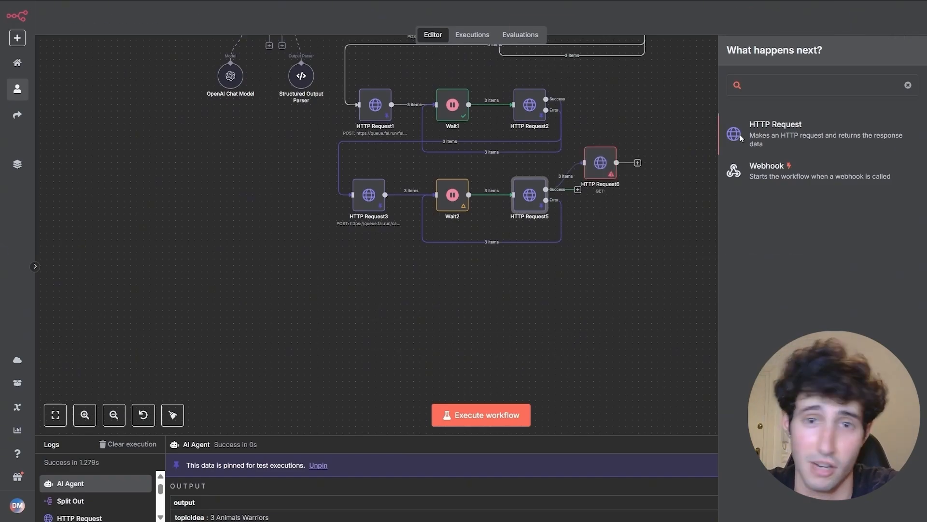
{"action": "left_click", "coordinate": [709, 17]}
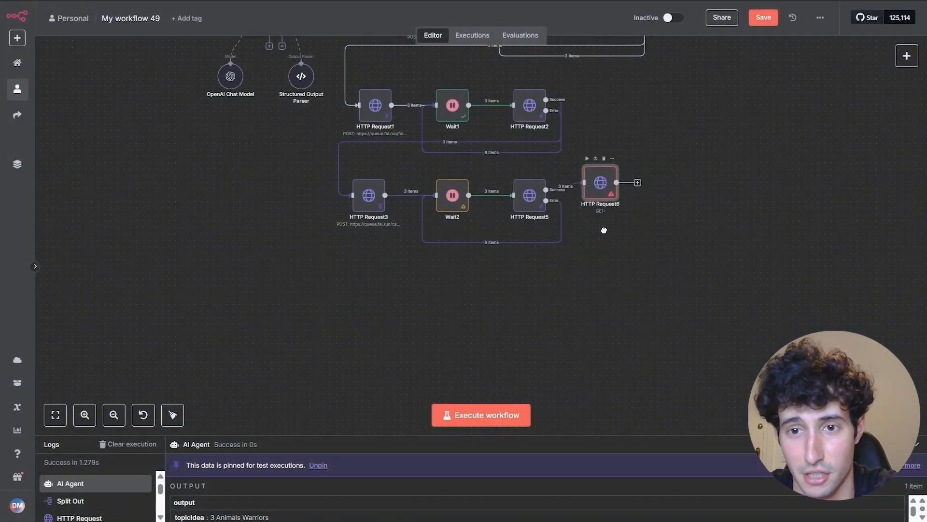
{"action": "left_click_drag", "start_coordinate": [603, 171], "coordinate": [367, 299]}
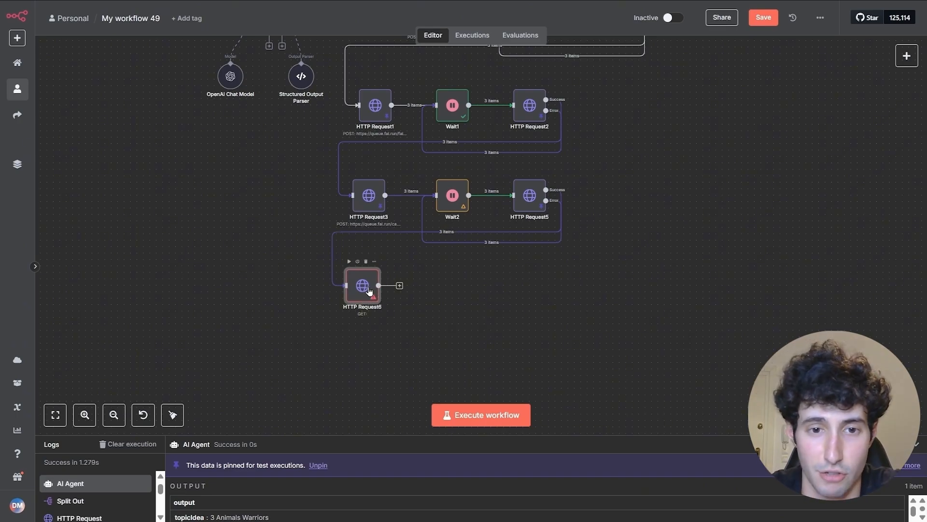
{"action": "double_click", "coordinate": [369, 290]}
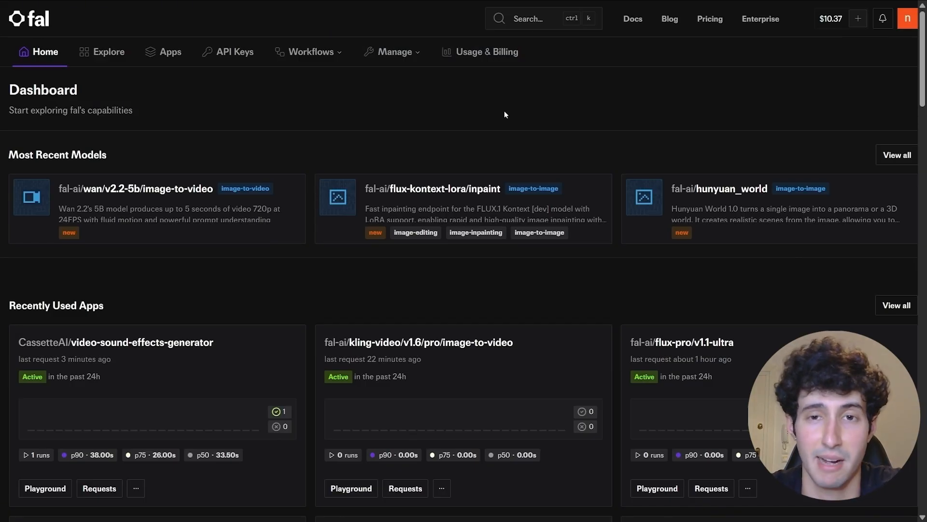
- Search fal.ai for 'compose' and select the fal-ai/ffmpeg-api/compose submit-request curl example
{"action": "left_click", "coordinate": [526, 18]}
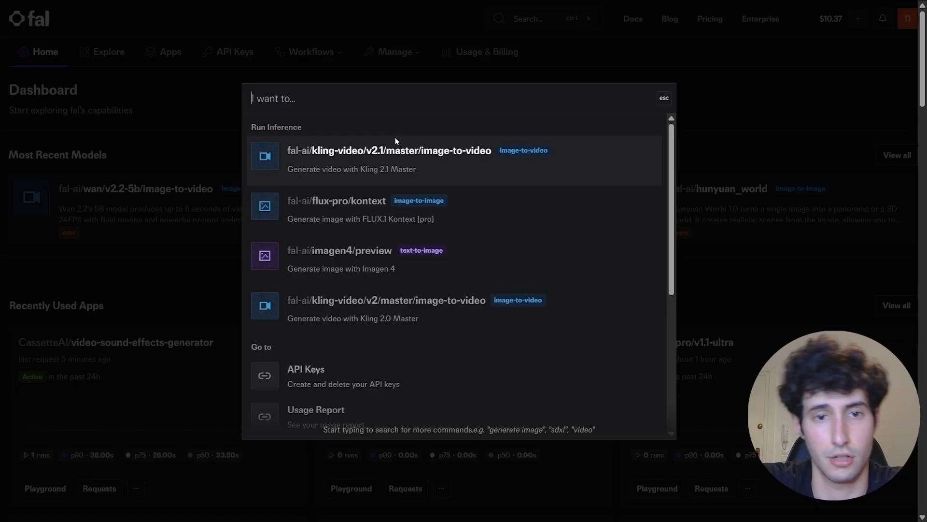
{"action": "type", "text": "compose"}
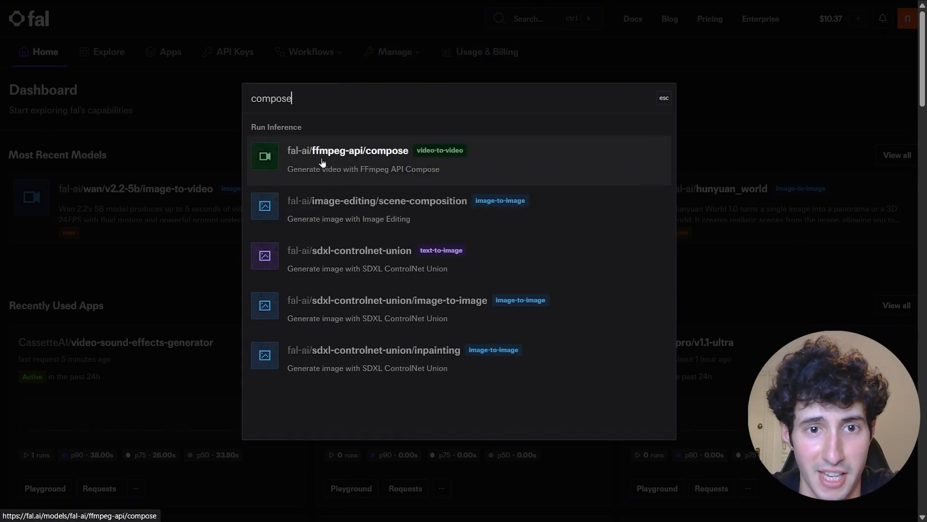
{"action": "left_click", "coordinate": [389, 158]}
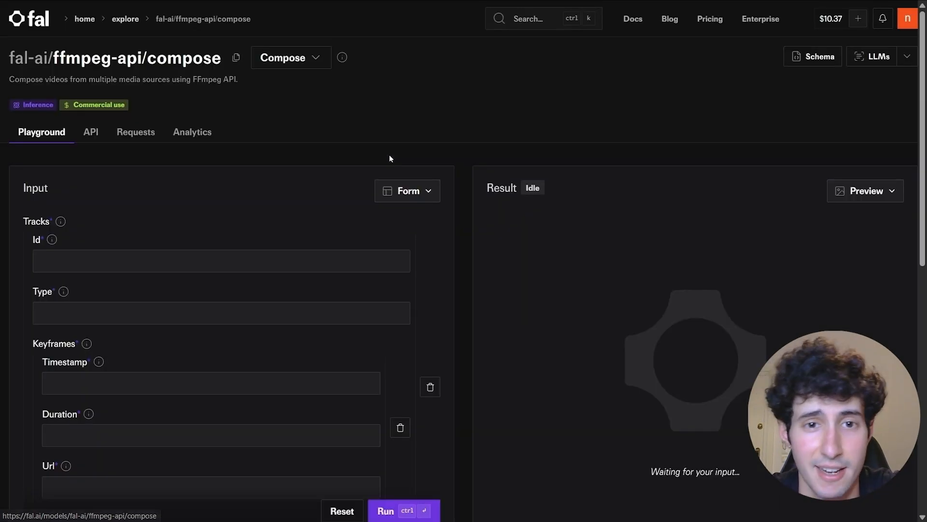
{"action": "left_click", "coordinate": [91, 136]}
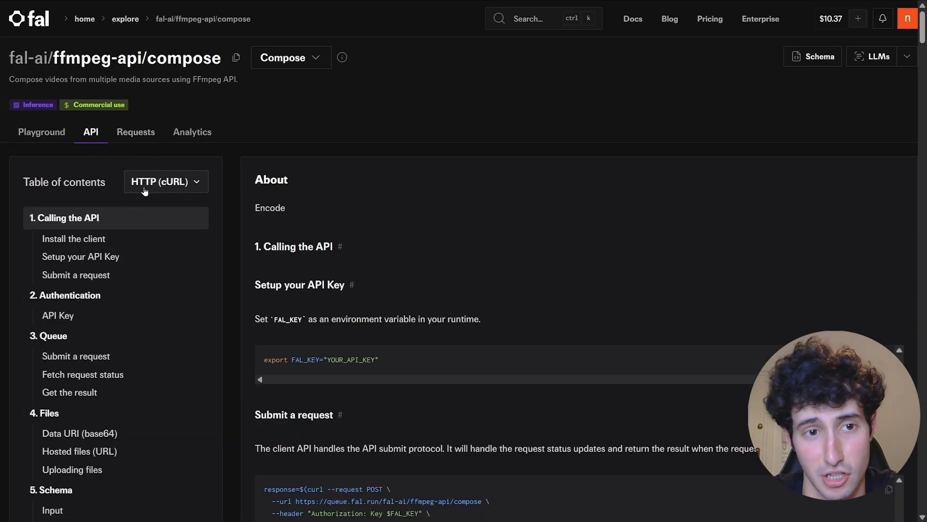
{"action": "scroll", "coordinate": [353, 327], "scroll_direction": "down", "scroll_amount": 5}
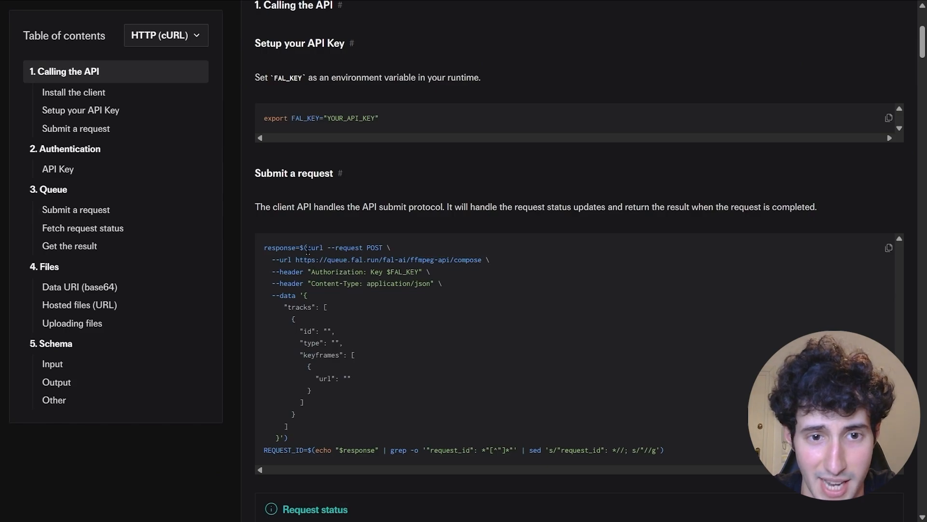
{"action": "left_click_drag", "start_coordinate": [305, 248], "coordinate": [280, 438]}
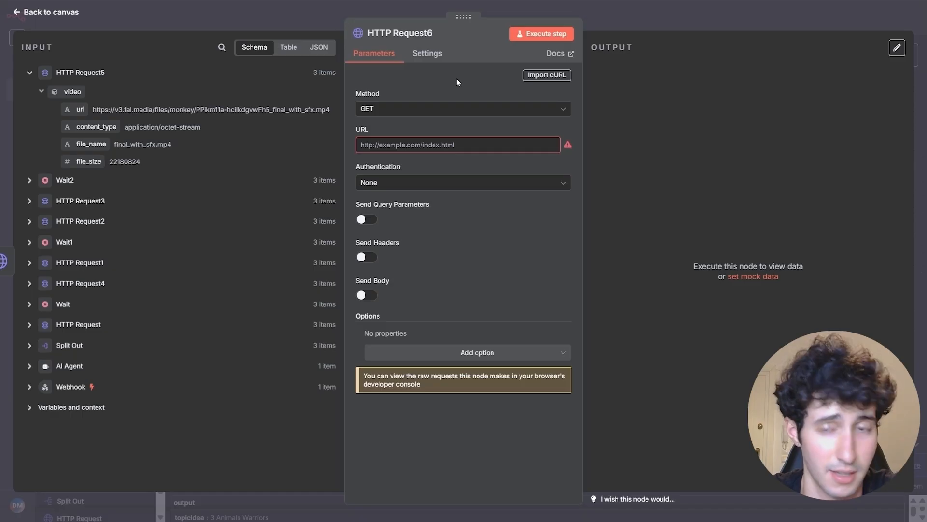
- Import the copied compose curl command into HTTP Request6
{"action": "left_click", "coordinate": [533, 77]}
{"action": "key", "text": "BackSpace"}
{"action": "key", "text": "ctrl+v"}
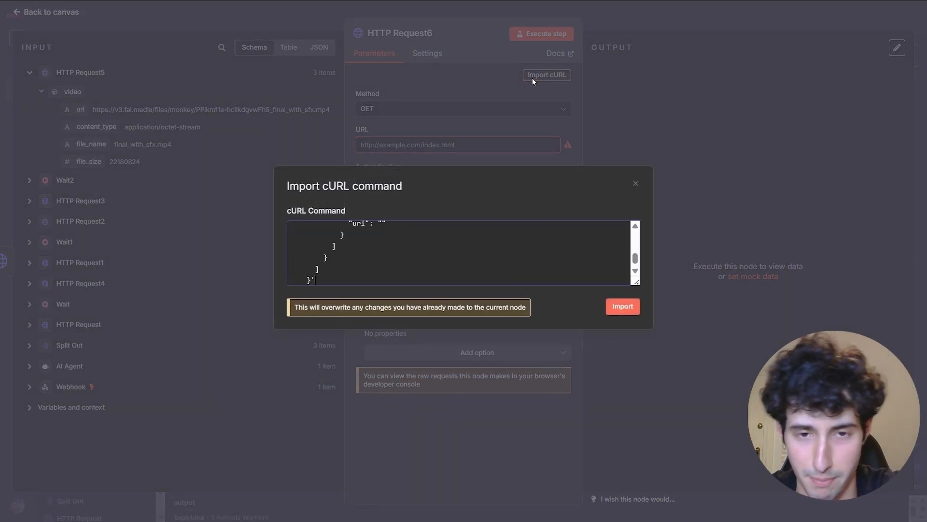
{"action": "left_click", "coordinate": [622, 306]}
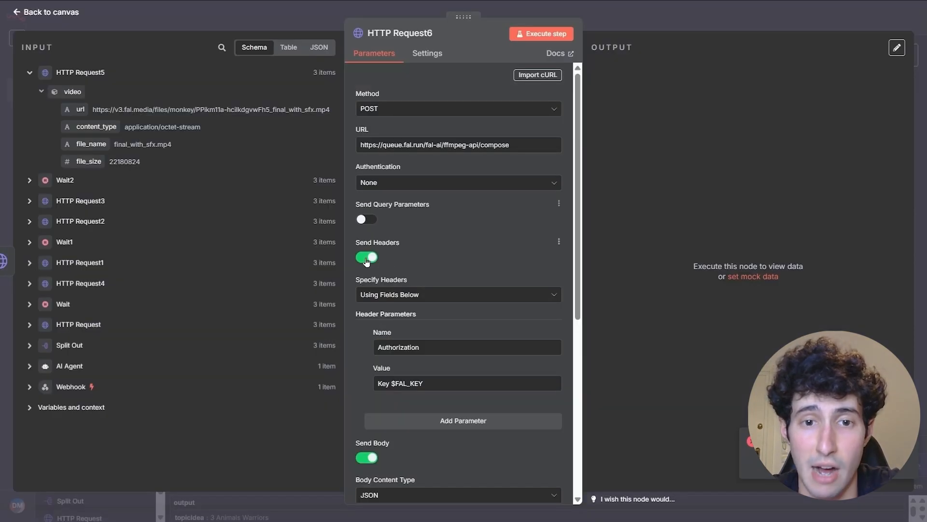
- Drop the manual Authorization header and authenticate via Generic Credential, Header Auth, Fali.ai
{"action": "left_click", "coordinate": [367, 257]}
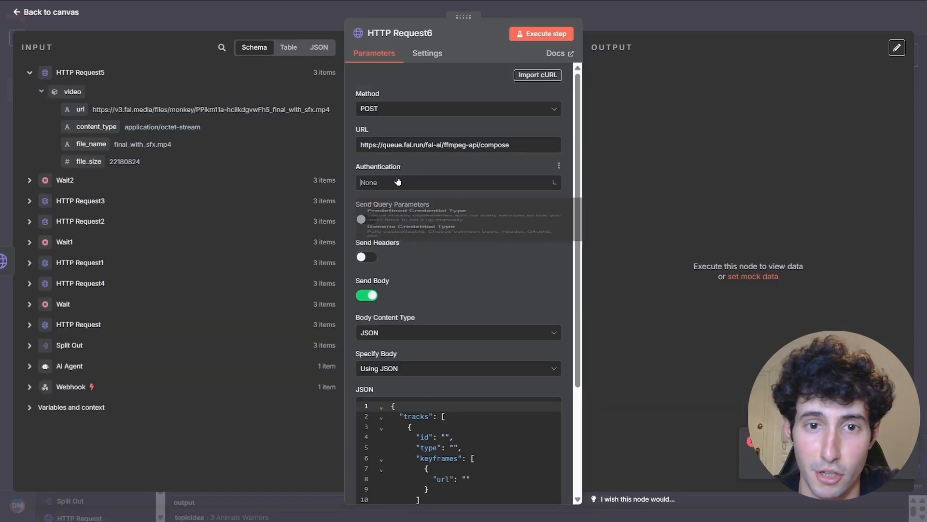
{"action": "left_click", "coordinate": [397, 182]}
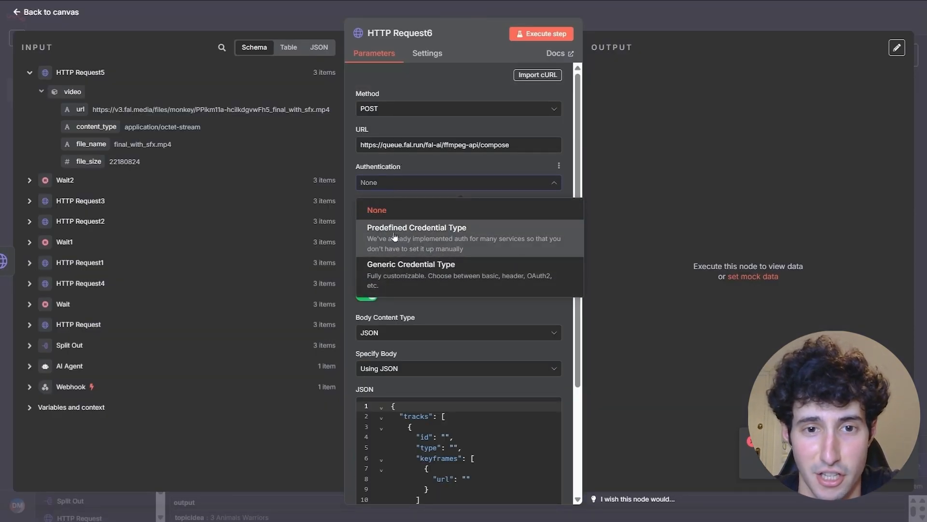
{"action": "left_click", "coordinate": [393, 274]}
{"action": "left_click", "coordinate": [425, 219]}
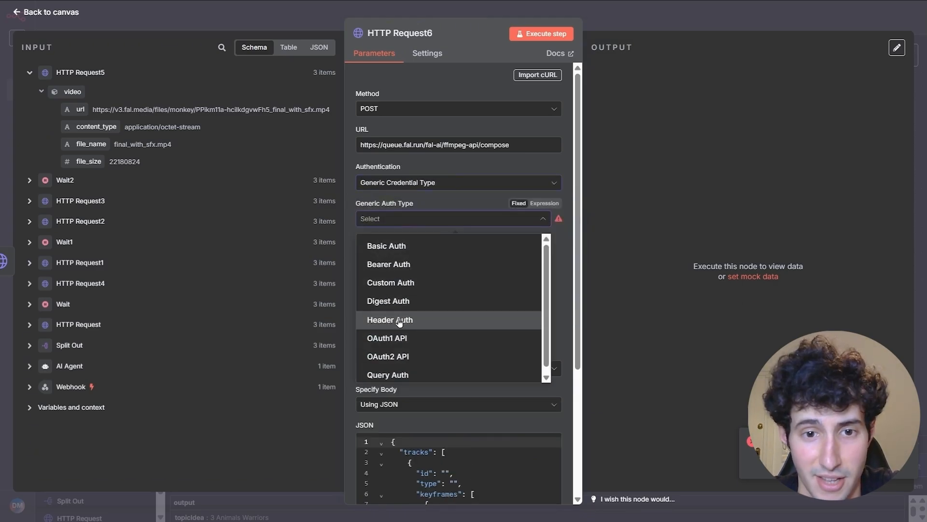
{"action": "left_click", "coordinate": [387, 320]}
{"action": "left_click", "coordinate": [391, 251]}
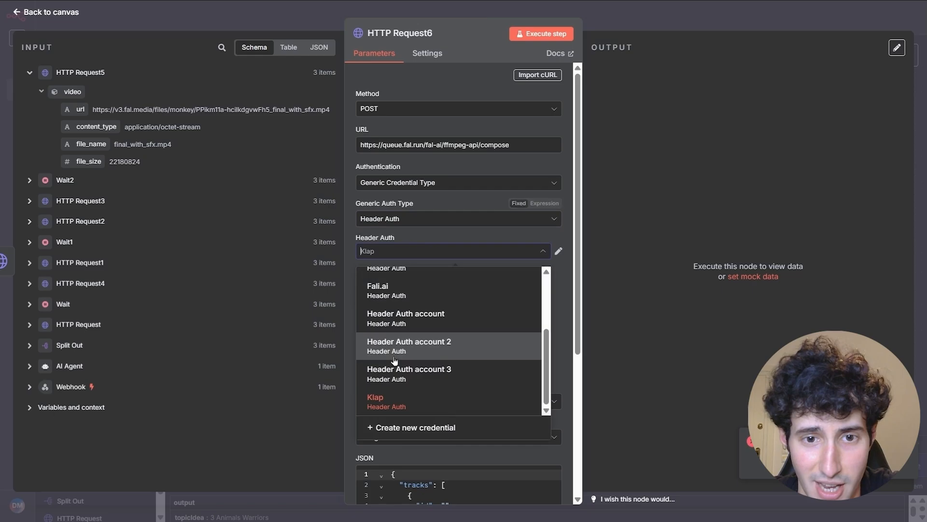
{"action": "left_click", "coordinate": [389, 295]}
{"action": "scroll", "coordinate": [433, 330], "scroll_direction": "down", "scroll_amount": 4}
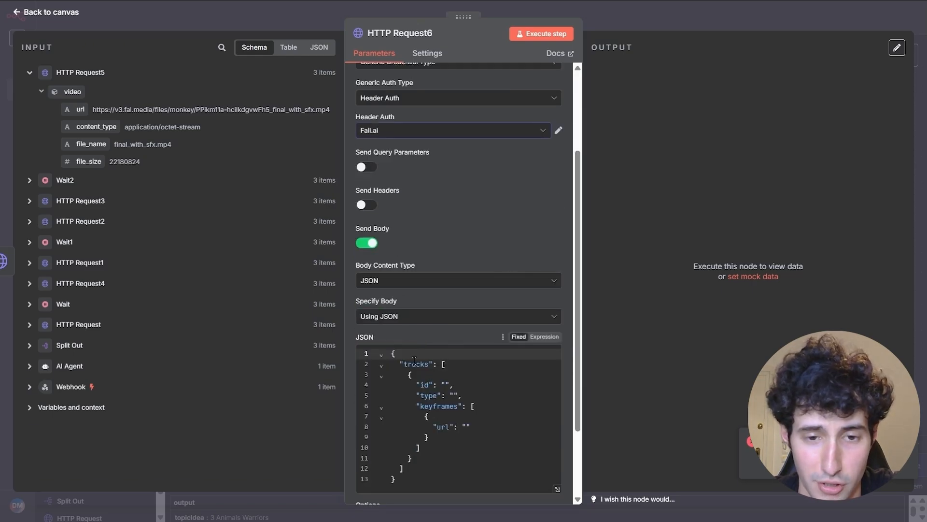
{"action": "scroll", "coordinate": [415, 359], "scroll_direction": "down", "scroll_amount": 2}
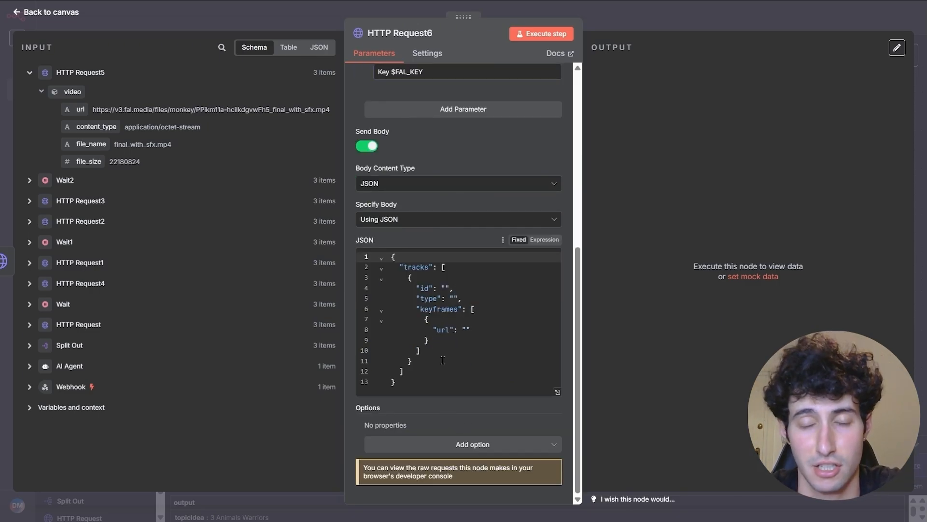
{"action": "left_click", "coordinate": [707, 21]}
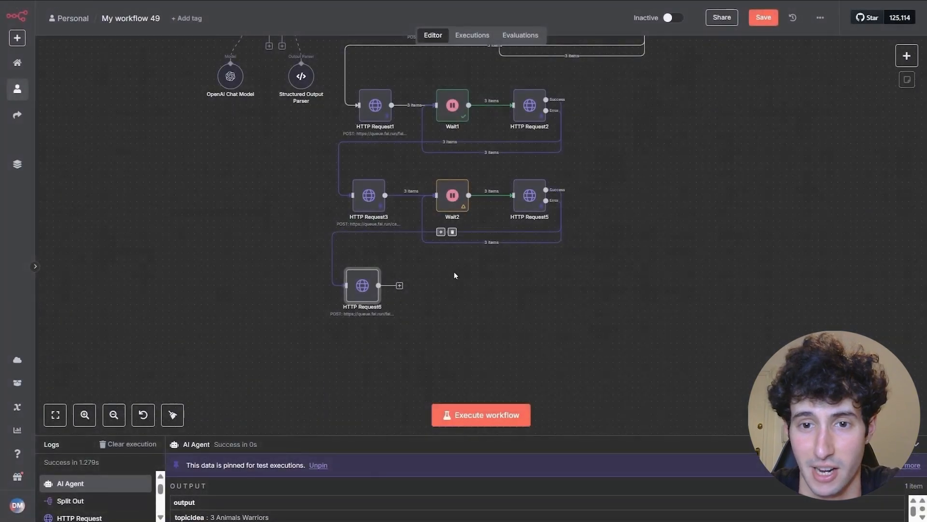
- Insert an Aggregate node that collects the three video url values into one list
{"action": "left_click", "coordinate": [444, 231]}
{"action": "type", "text": "aggre"}
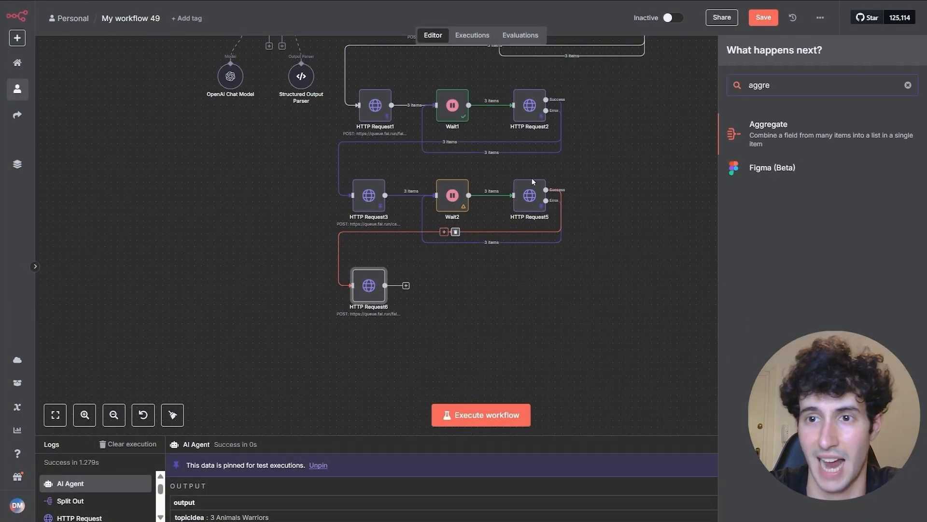
{"action": "left_click", "coordinate": [817, 140]}
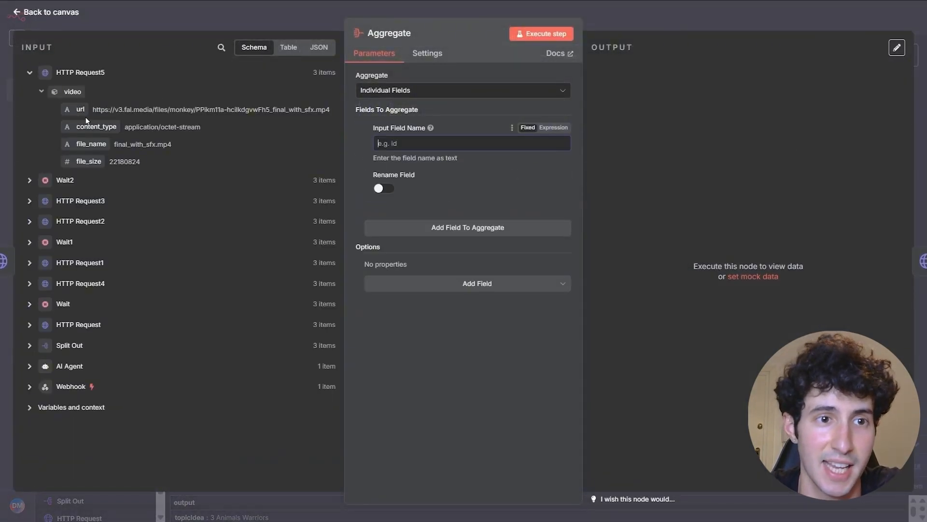
{"action": "left_click_drag", "start_coordinate": [76, 113], "coordinate": [400, 149]}
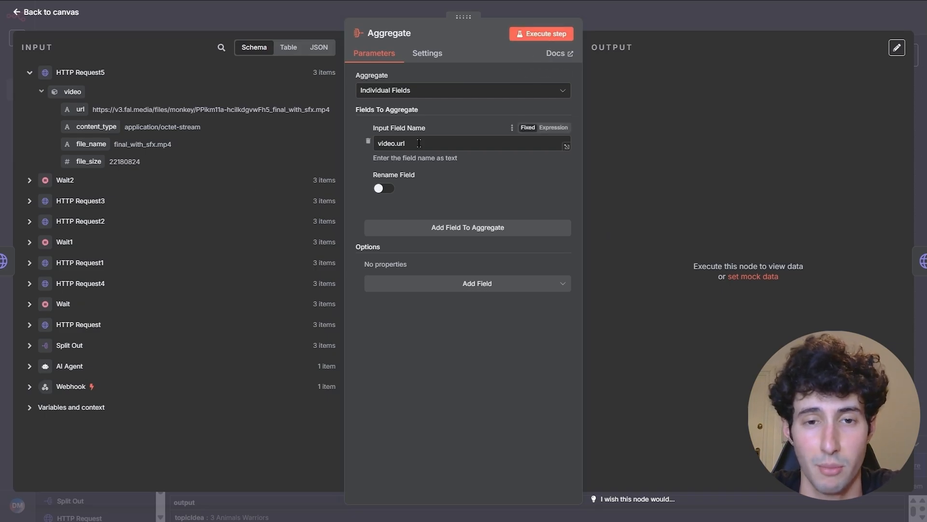
{"action": "left_click", "coordinate": [523, 33]}
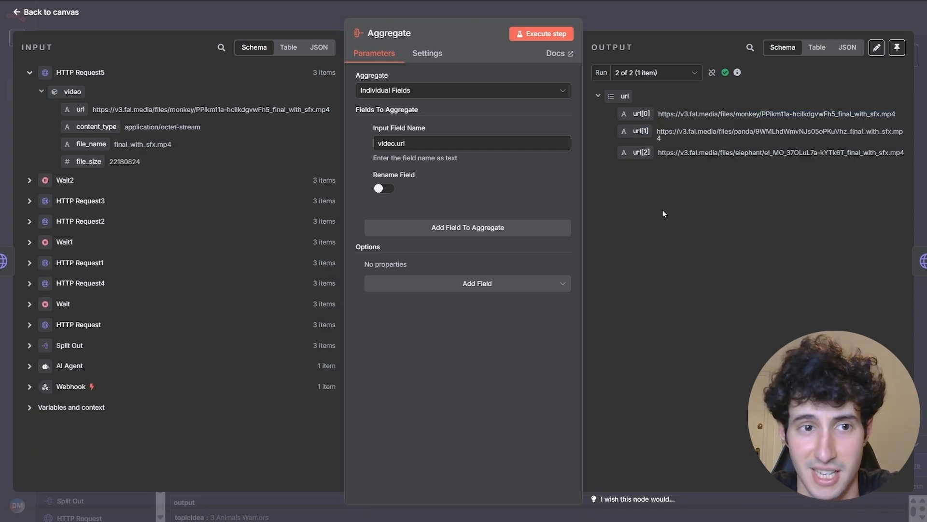
{"action": "left_click", "coordinate": [696, 18]}
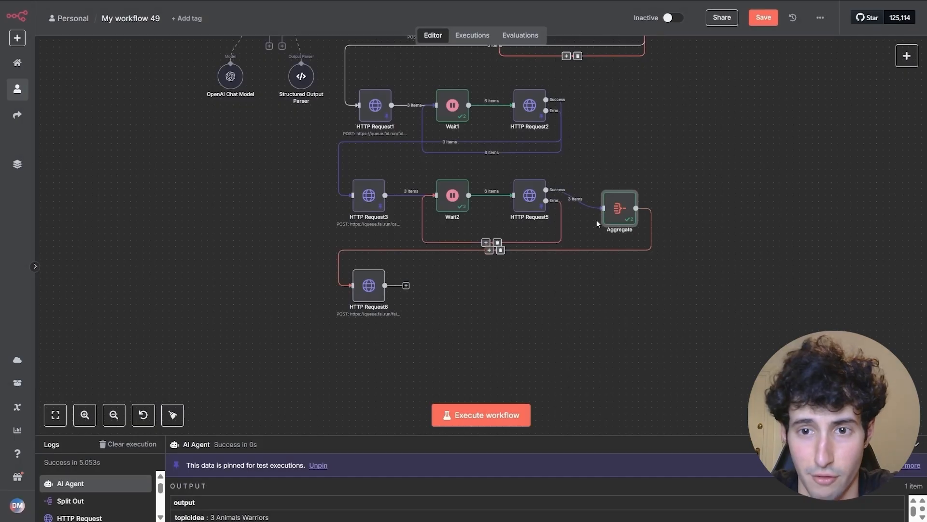
- Arrange Aggregate in the bottom row directly before HTTP Request6
{"action": "left_click_drag", "start_coordinate": [596, 219], "coordinate": [330, 281]}
{"action": "left_click_drag", "start_coordinate": [380, 304], "coordinate": [488, 298]}
{"action": "left_click_drag", "start_coordinate": [335, 290], "coordinate": [355, 297]}
{"action": "left_click_drag", "start_coordinate": [477, 287], "coordinate": [451, 293]}
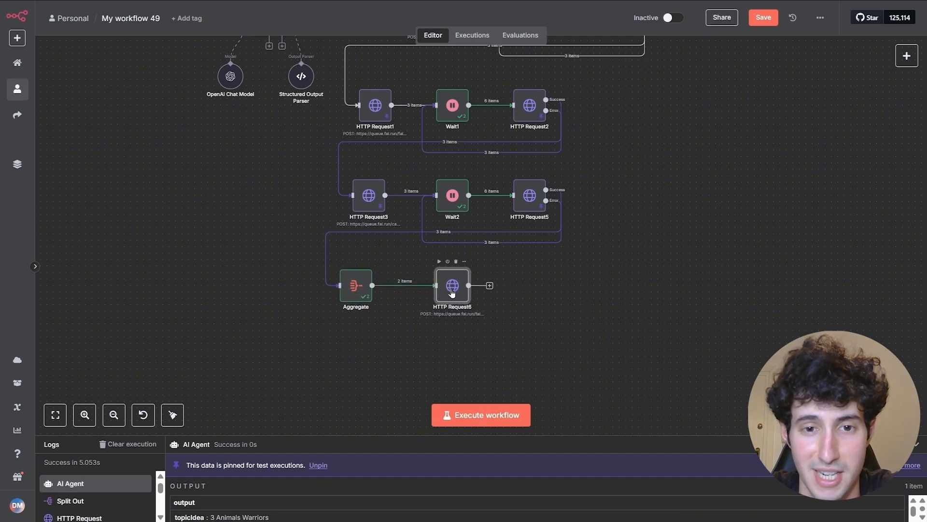
- Open HTTP Request6 and check the url entry in its JSON body
{"action": "double_click", "coordinate": [452, 293]}
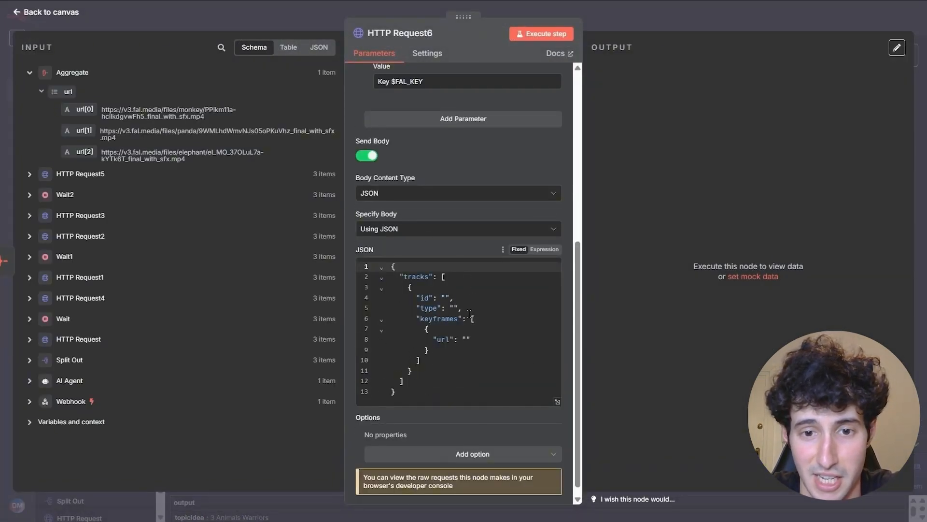
{"action": "left_click", "coordinate": [452, 339]}
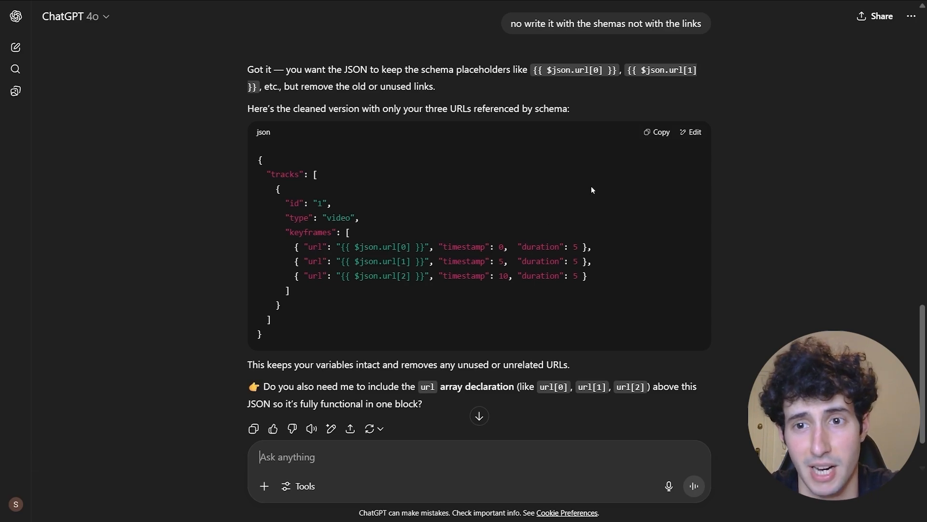
- Paste the generated JSON body into HTTP Request6 and run it to get an IN_QUEUE job
{"action": "left_click", "coordinate": [658, 133]}
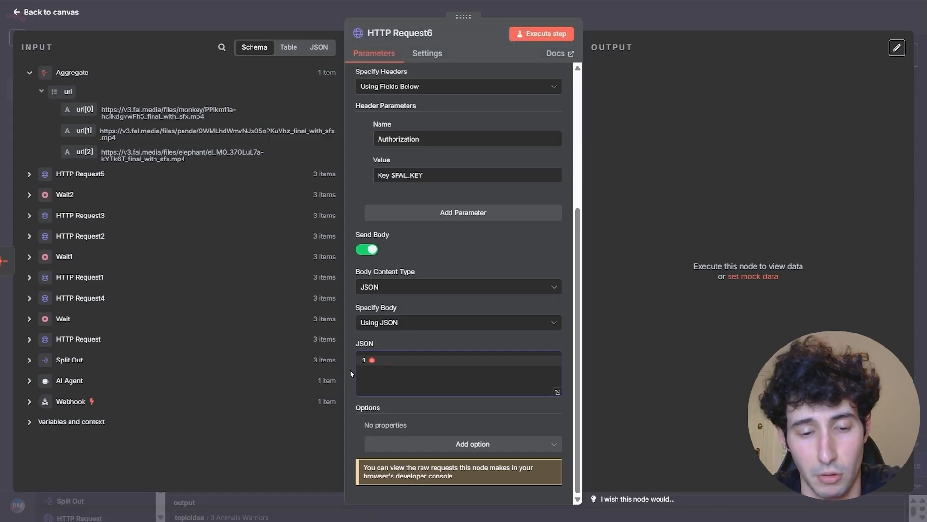
{"action": "key", "text": "ctrl+v"}
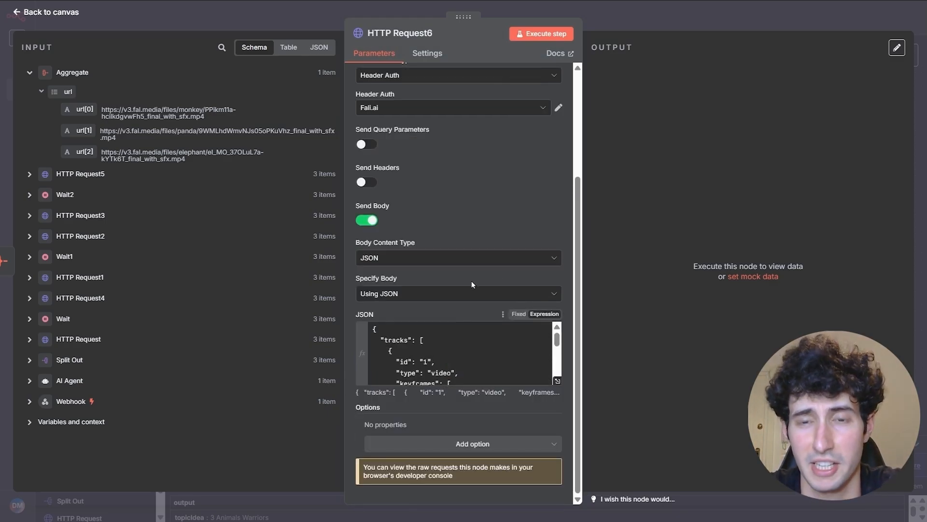
{"action": "scroll", "coordinate": [472, 284], "scroll_direction": "up", "scroll_amount": 3}
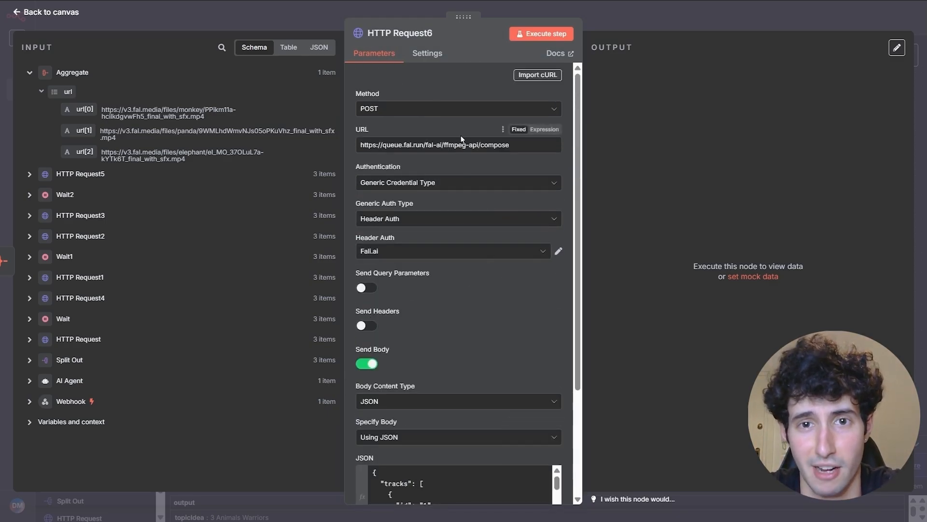
{"action": "left_click", "coordinate": [553, 37]}
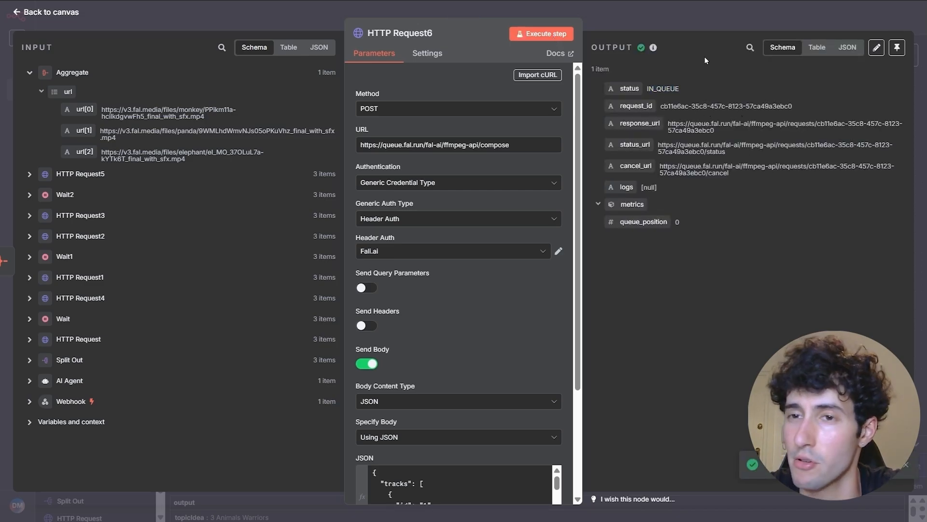
{"action": "key", "text": "Escape"}
- Add a Wait3 node after HTTP Request6 set to 5 minutes, and search for an HTTP node after it
{"action": "left_click", "coordinate": [501, 285]}
{"action": "type", "text": "wait"}
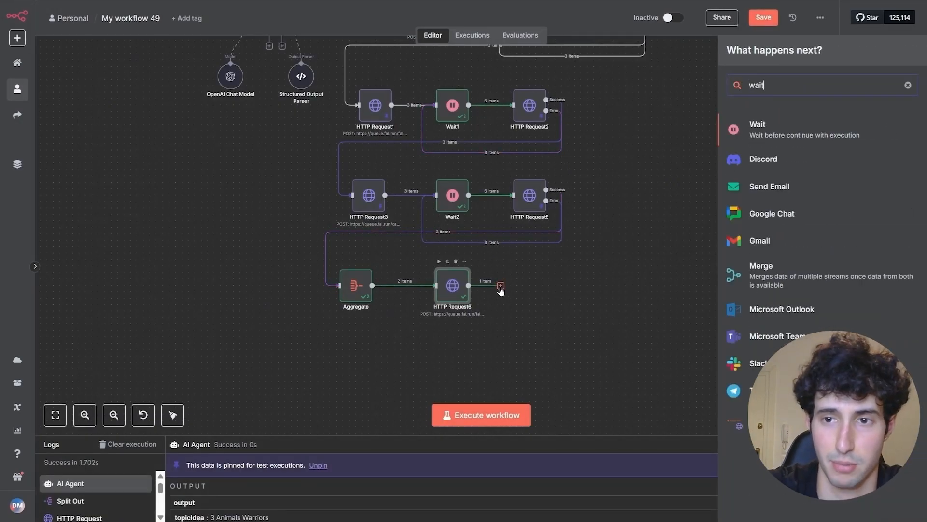
{"action": "left_click", "coordinate": [761, 141]}
{"action": "left_click", "coordinate": [403, 162]}
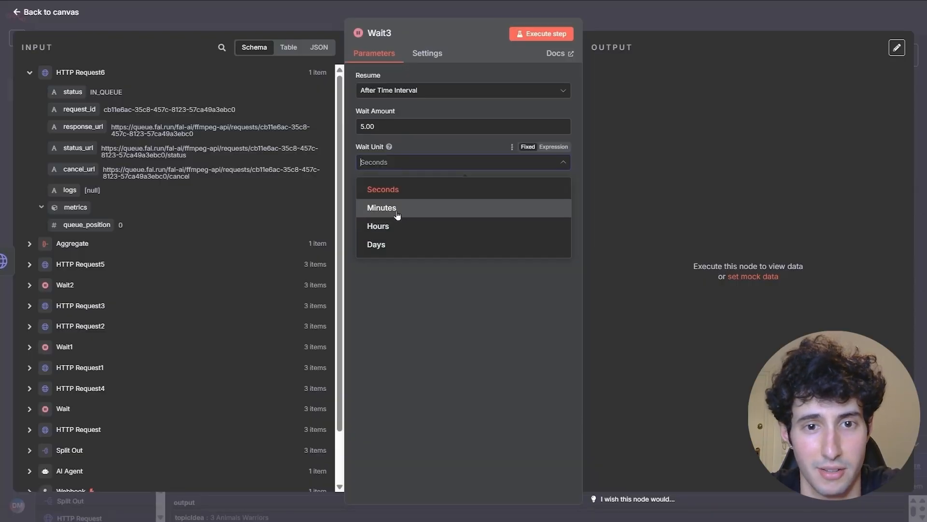
{"action": "left_click", "coordinate": [397, 215]}
{"action": "left_click", "coordinate": [388, 125]}
{"action": "key", "text": "BackSpace"}
{"action": "key", "text": "BackSpace"}
{"action": "key", "text": "Escape"}
{"action": "left_click", "coordinate": [571, 285]}
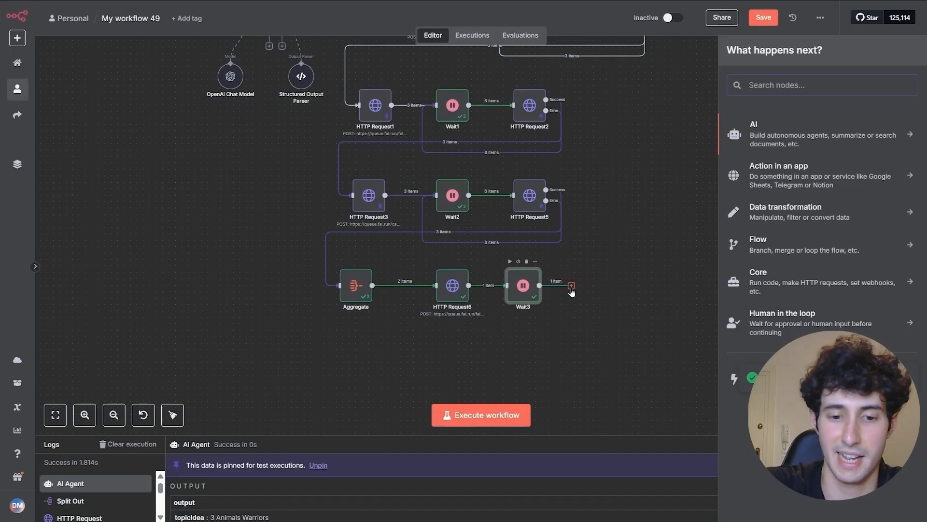
{"action": "type", "text": "http"}
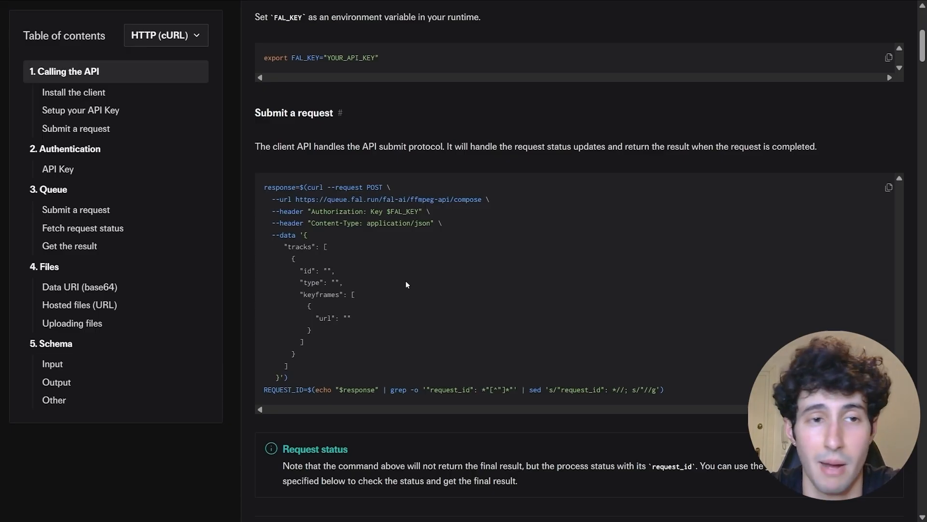
- Copy the 'Get the result' cURL command from fal.ai's ffmpeg-api/compose docs
{"action": "scroll", "coordinate": [405, 283], "scroll_direction": "down", "scroll_amount": 10}
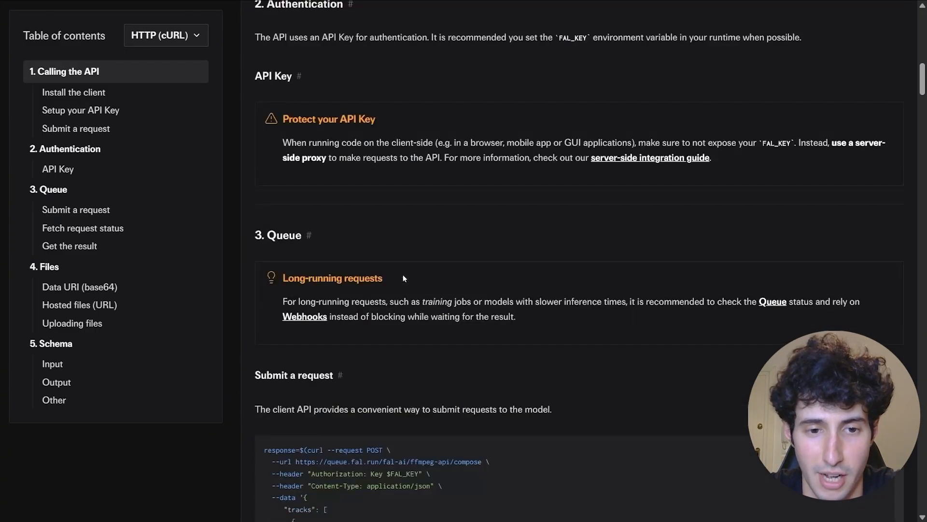
{"action": "scroll", "coordinate": [403, 278], "scroll_direction": "down", "scroll_amount": 10}
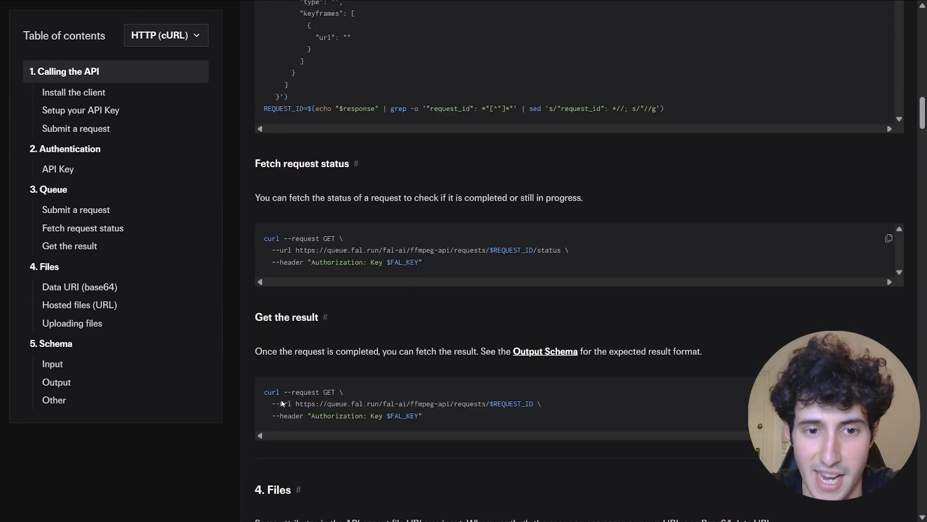
{"action": "left_click_drag", "start_coordinate": [263, 392], "coordinate": [426, 416]}
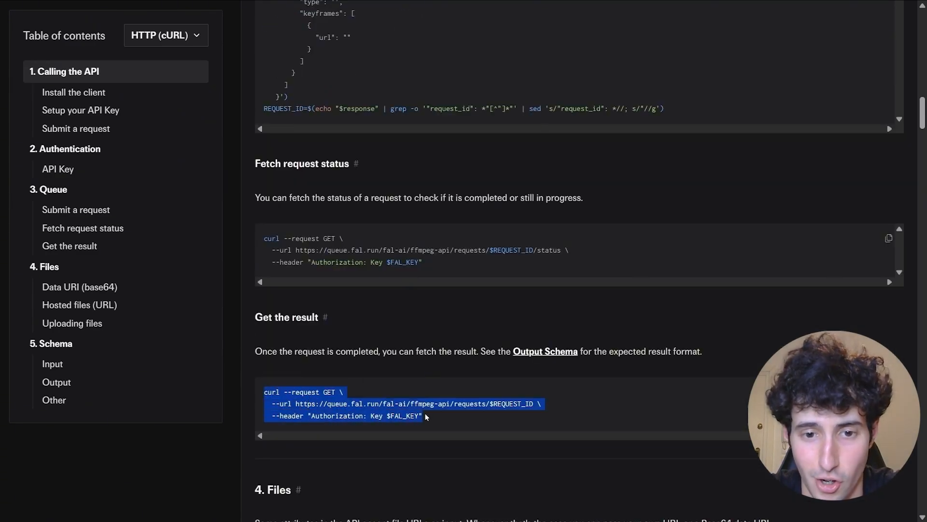
{"action": "right_click", "coordinate": [392, 415]}
{"action": "left_click", "coordinate": [415, 287]}
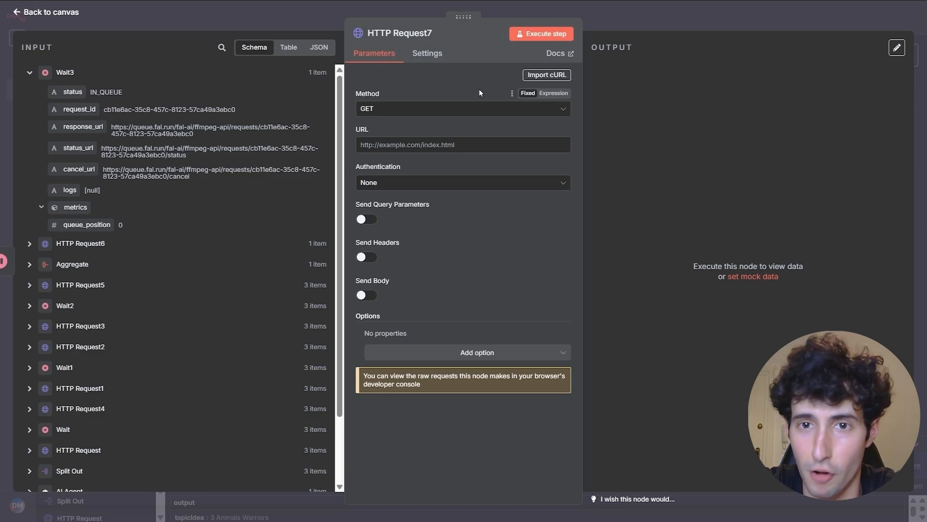
- Import the copied fal.ai get-result cURL command into HTTP Request7
{"action": "left_click", "coordinate": [536, 77]}
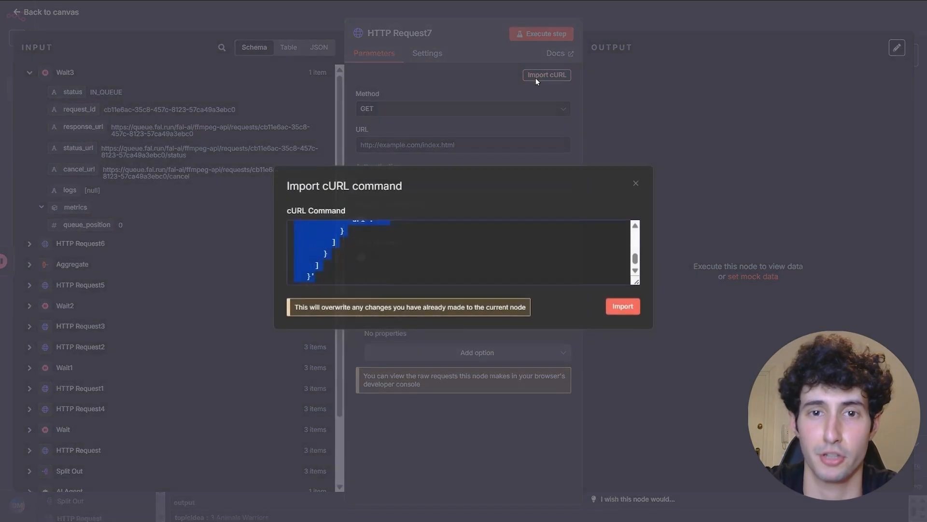
{"action": "key", "text": "BackSpace"}
{"action": "key", "text": "ctrl+v"}
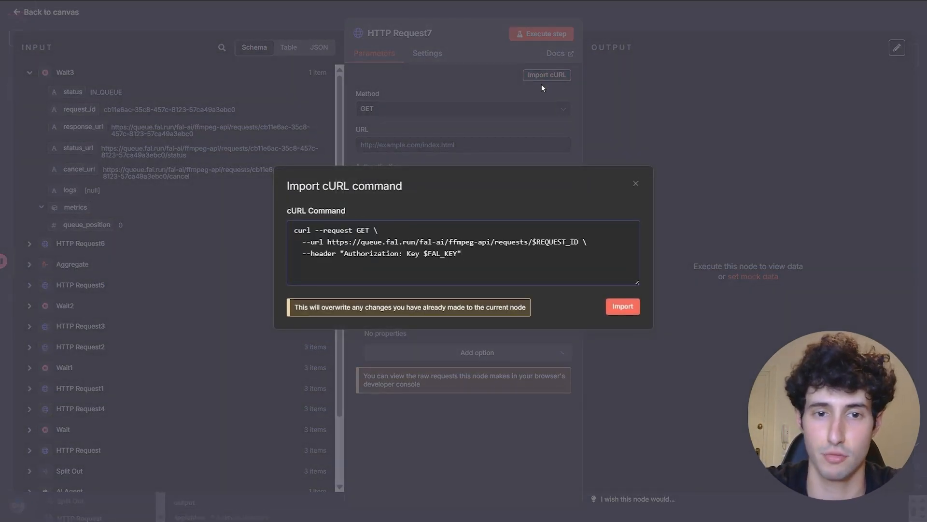
{"action": "left_click", "coordinate": [623, 306]}
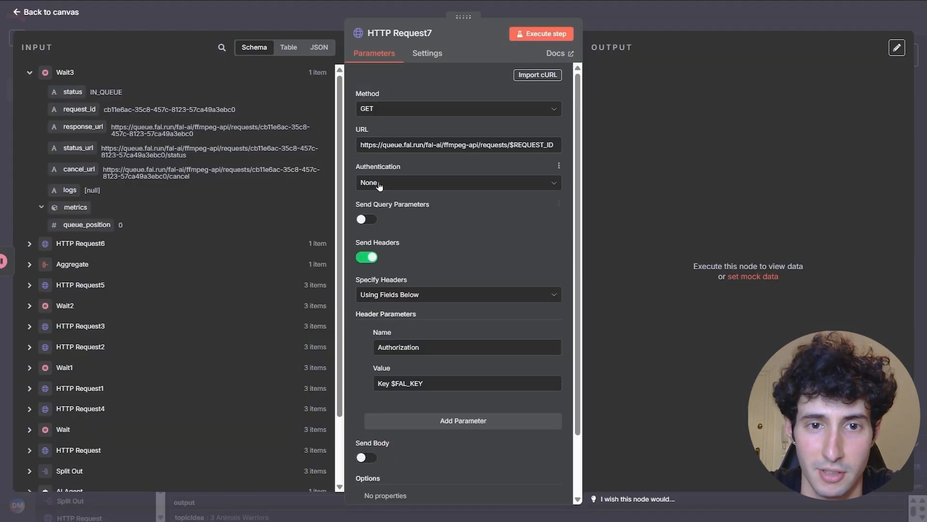
- Set authentication to Generic Credential Type, Header Auth with the Fal.ai credential, and turn off Send Headers
{"action": "left_click", "coordinate": [379, 183]}
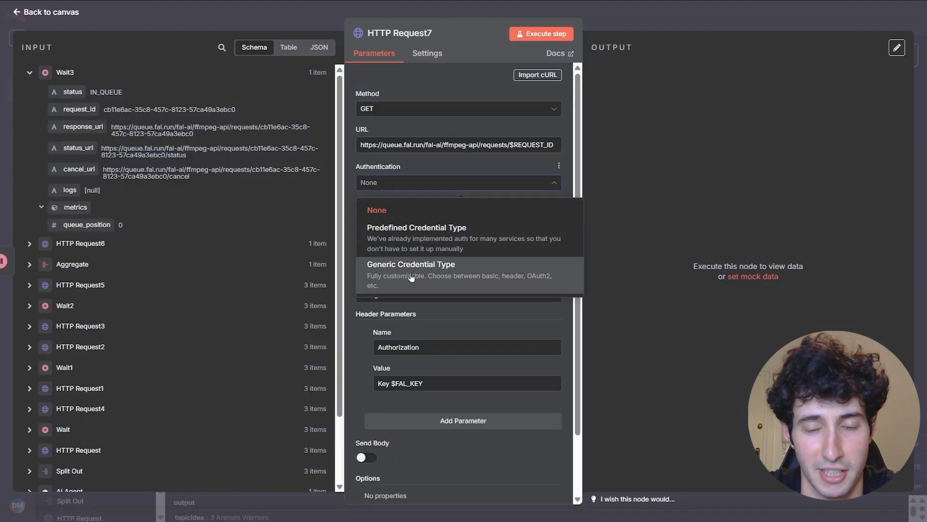
{"action": "left_click", "coordinate": [411, 277]}
{"action": "left_click", "coordinate": [389, 219]}
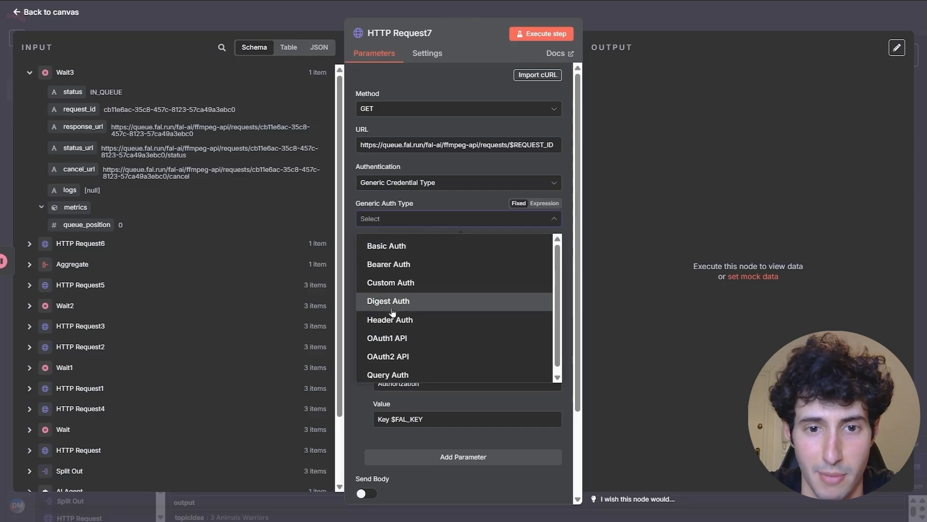
{"action": "left_click", "coordinate": [381, 319]}
{"action": "left_click", "coordinate": [384, 251]}
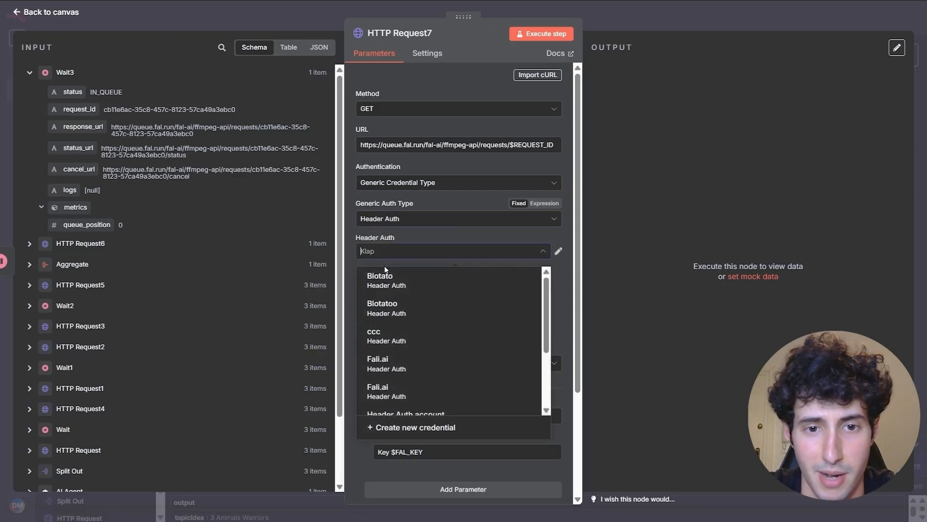
{"action": "left_click", "coordinate": [399, 320]}
{"action": "left_click", "coordinate": [367, 325]}
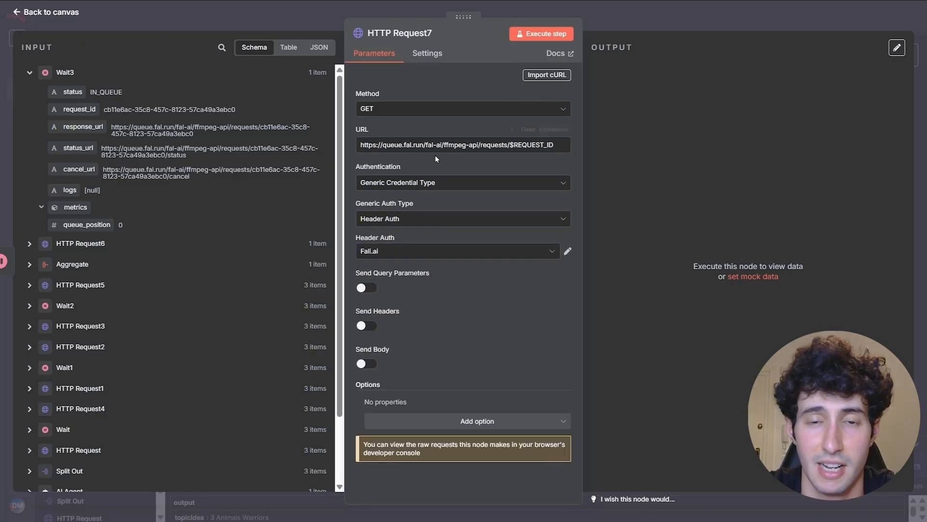
- Set On Error to Continue (using error output) so errors go to a separate output
{"action": "left_click", "coordinate": [421, 59]}
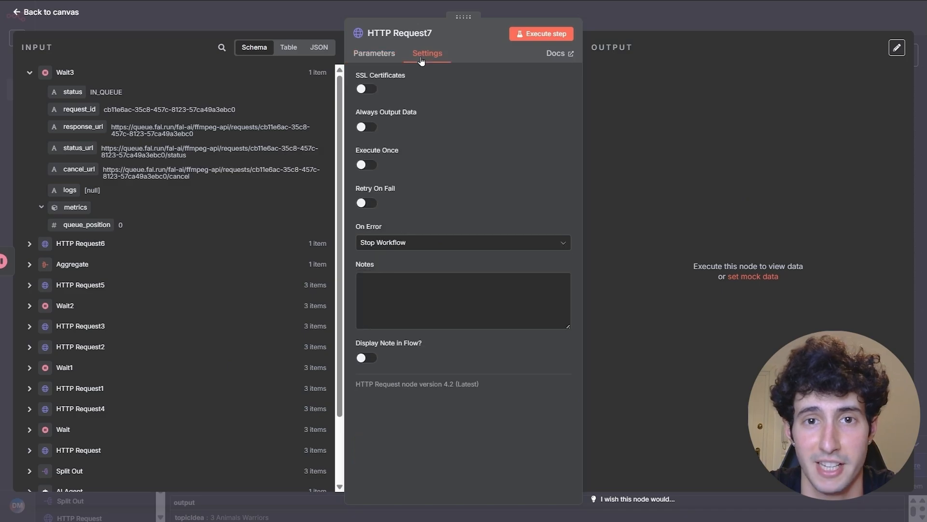
{"action": "left_click", "coordinate": [396, 242]}
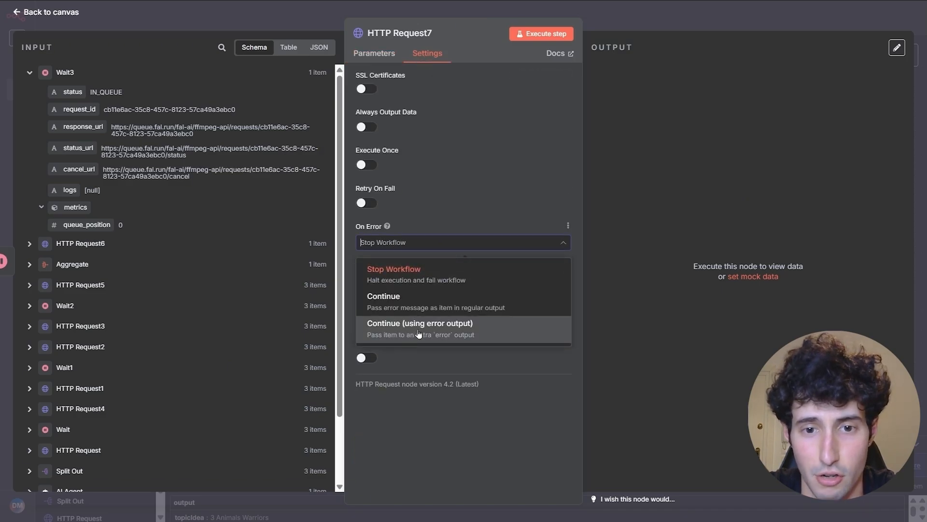
{"action": "left_click", "coordinate": [437, 334]}
- Loop the request's Error output back into Wait3 and start a test run
{"action": "scroll", "coordinate": [642, 282], "scroll_direction": "down", "scroll_amount": 1}
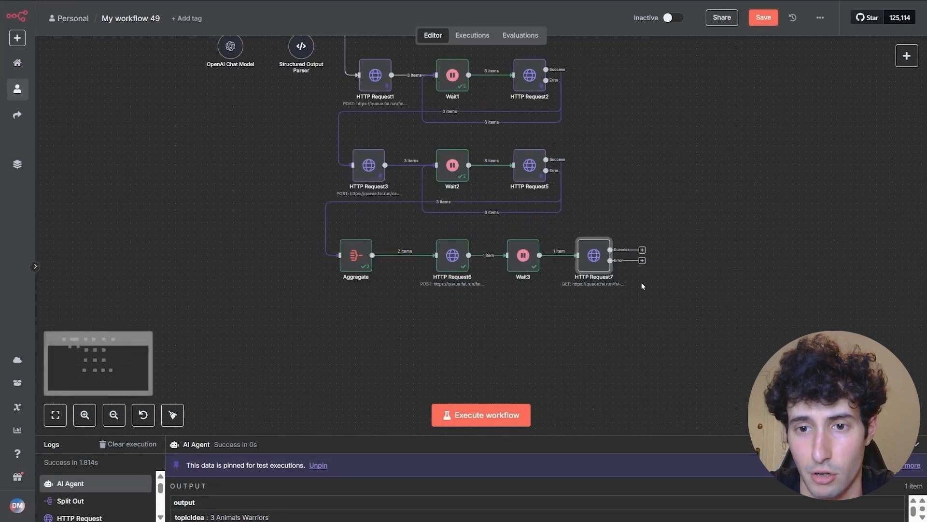
{"action": "left_click_drag", "start_coordinate": [610, 261], "coordinate": [517, 255]}
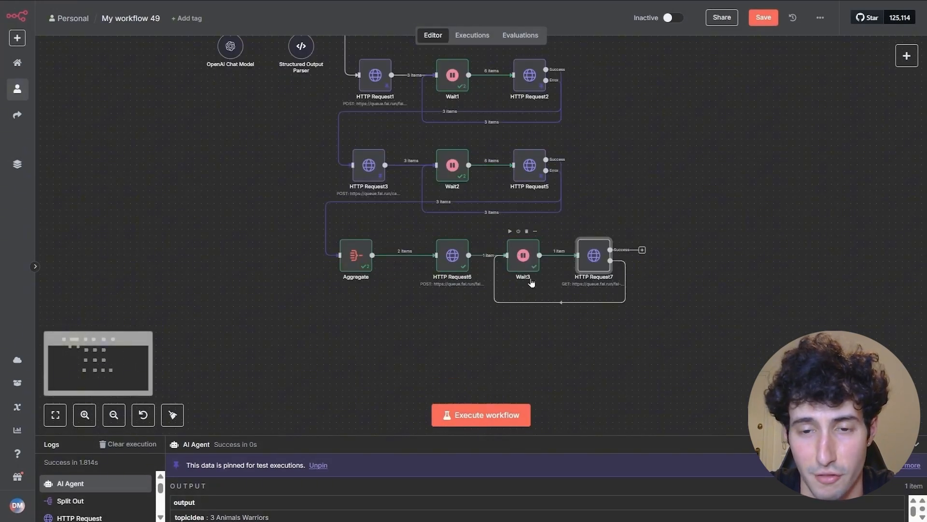
{"action": "left_click", "coordinate": [580, 232]}
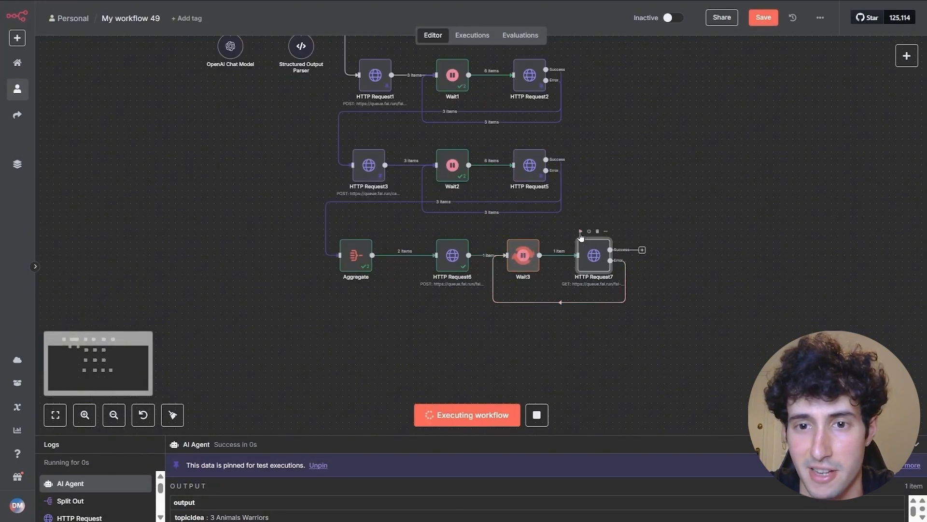
- Replace $REQUEST_ID in the URL with an expression using Wait3's request_id
{"action": "double_click", "coordinate": [591, 254]}
{"action": "left_click_drag", "start_coordinate": [555, 146], "coordinate": [509, 146]}
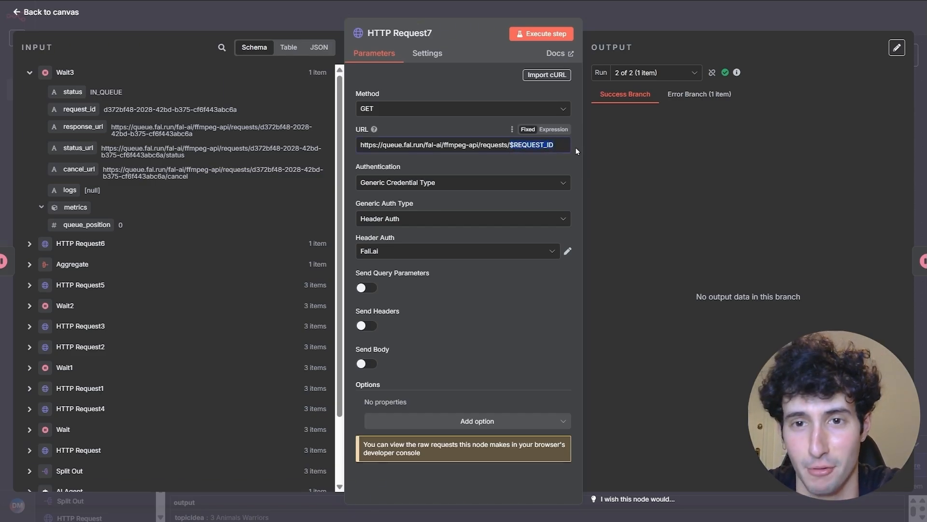
{"action": "key", "text": "BackSpace"}
{"action": "left_click", "coordinate": [555, 129]}
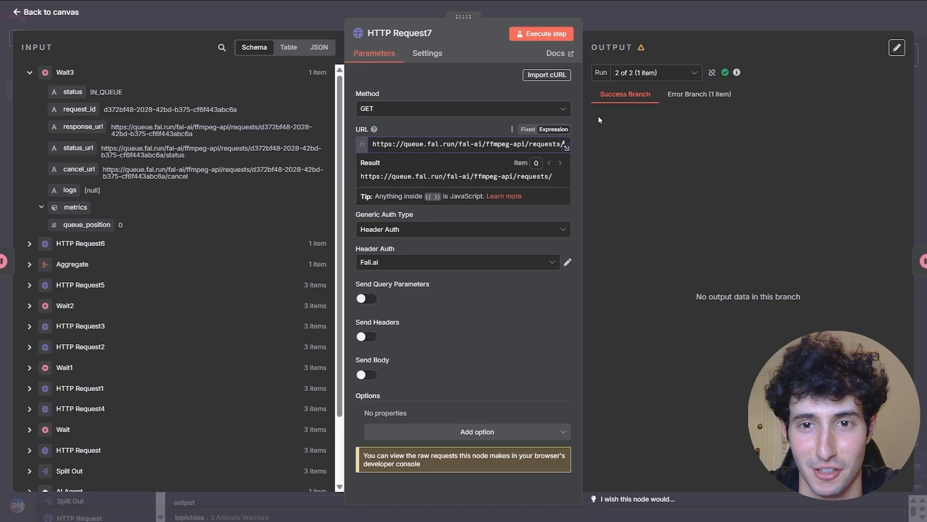
{"action": "left_click", "coordinate": [564, 150]}
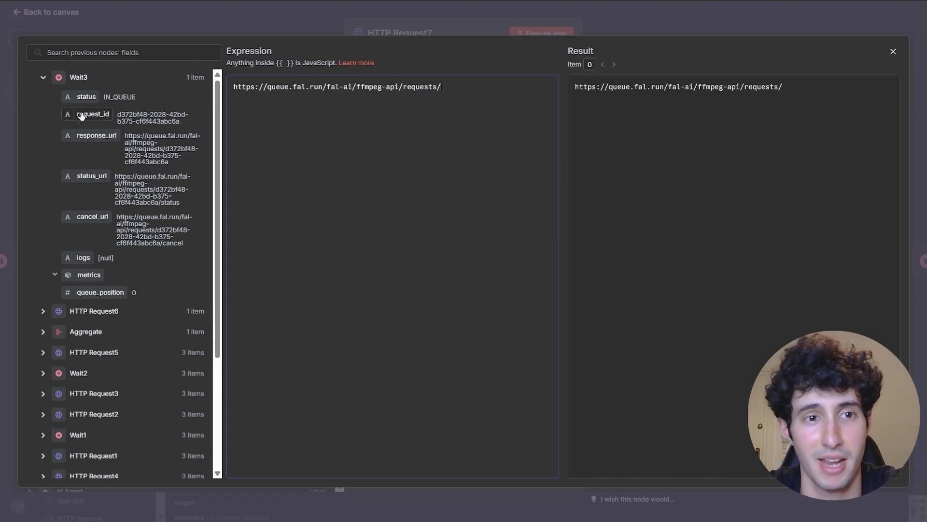
{"action": "left_click_drag", "start_coordinate": [82, 115], "coordinate": [469, 94]}
{"action": "left_click", "coordinate": [532, 123]}
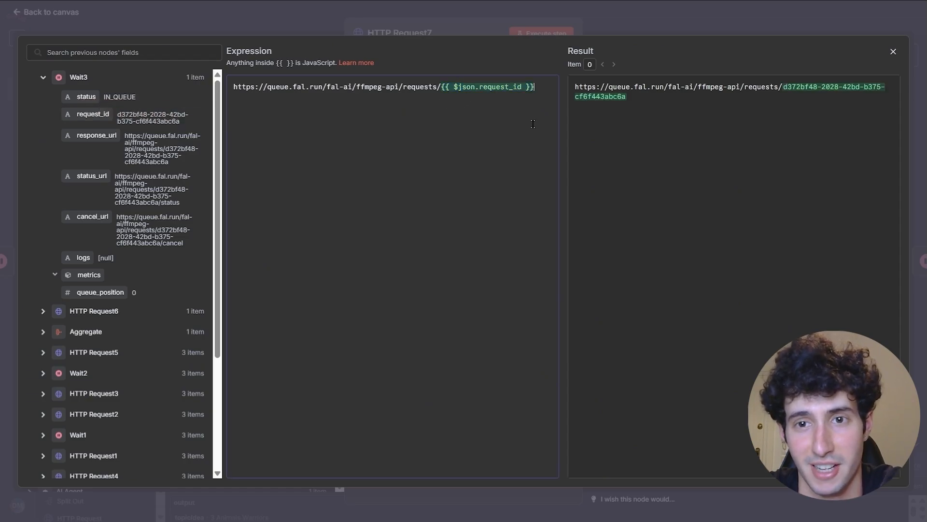
{"action": "left_click", "coordinate": [894, 52]}
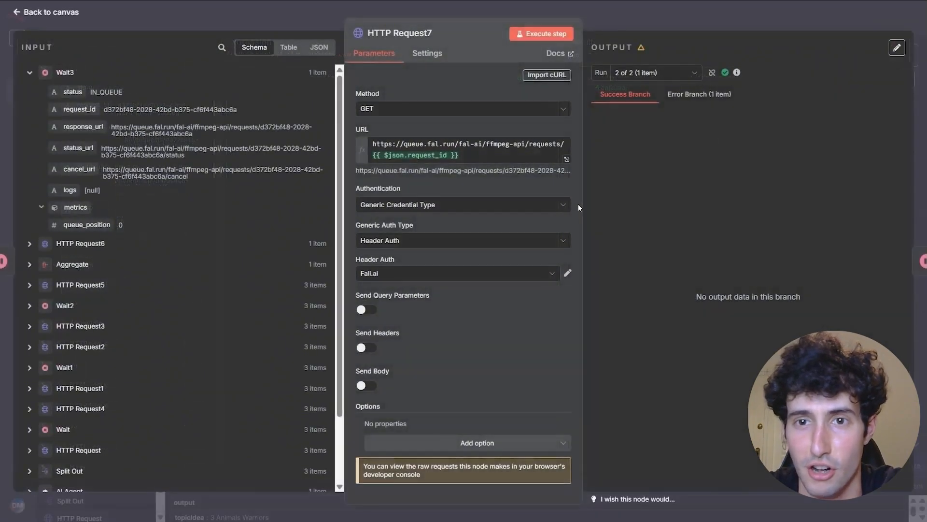
- Run the status request to get video_url and thumbnail_url, pin the output, and return to the canvas
{"action": "left_click", "coordinate": [545, 35]}
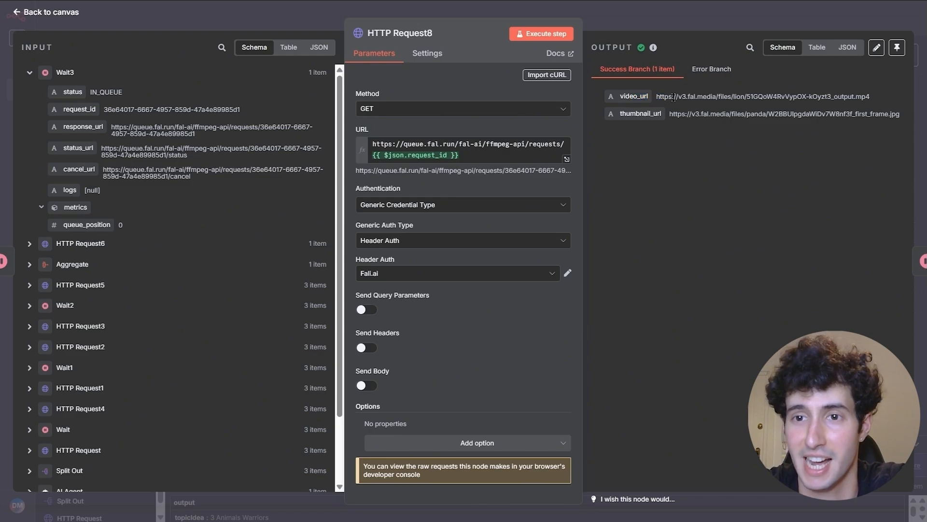
{"action": "left_click", "coordinate": [897, 48]}
{"action": "left_click", "coordinate": [717, 24]}
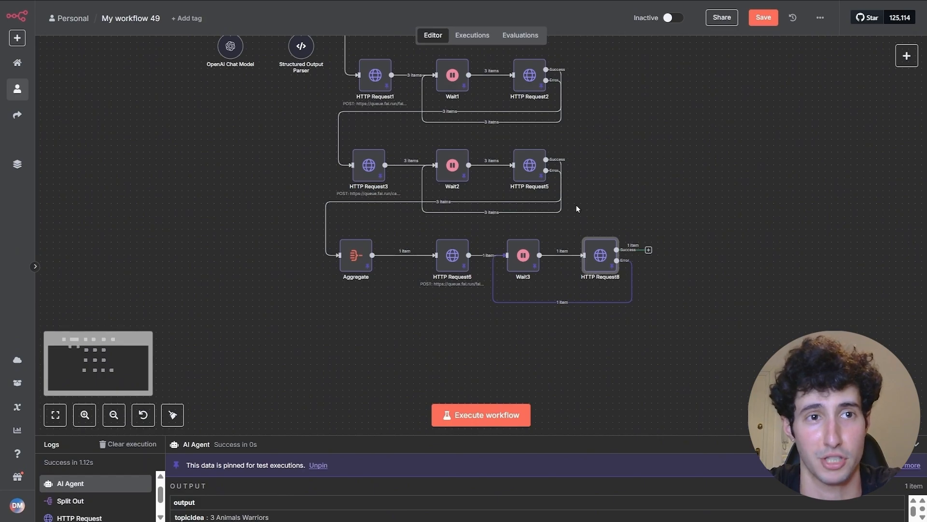
- Add a Respond to Webhook node after HTTP Request8 with Respond With set to All Incoming Items
{"action": "left_click", "coordinate": [648, 251]}
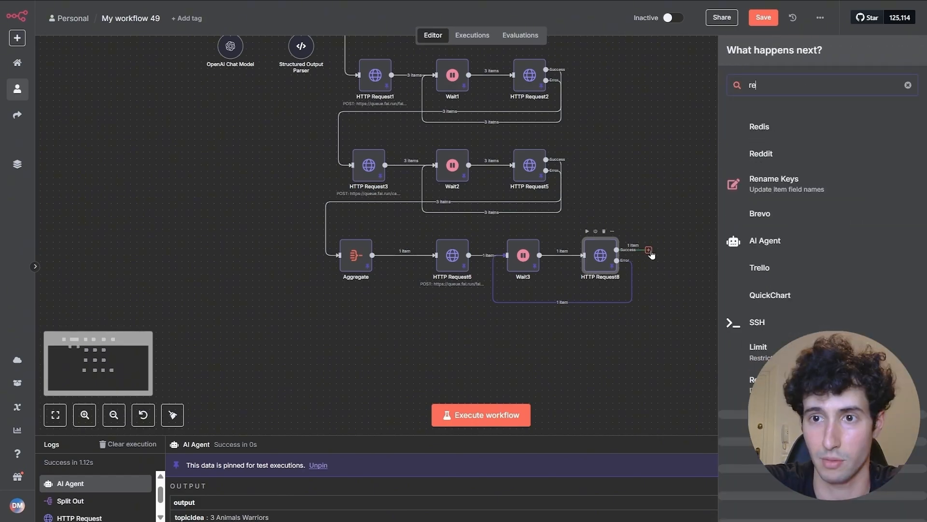
{"action": "type", "text": "respo"}
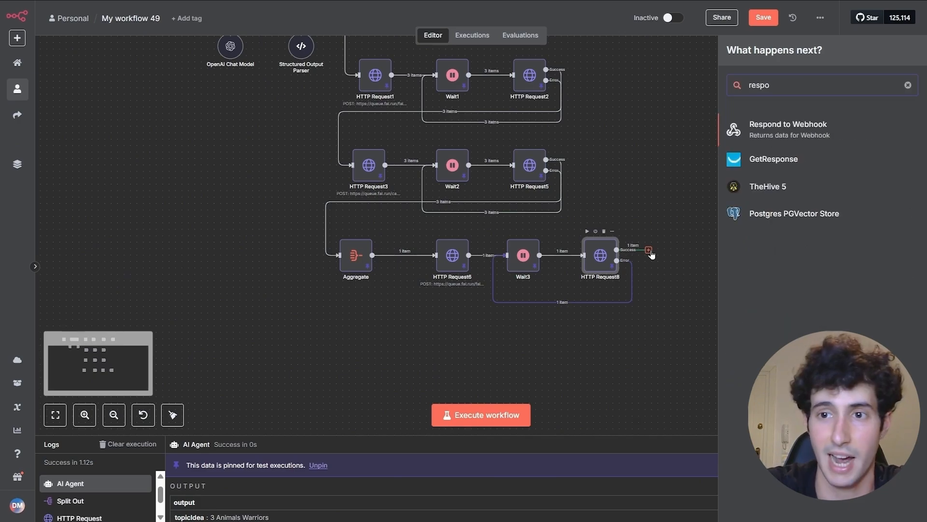
{"action": "left_click", "coordinate": [781, 126]}
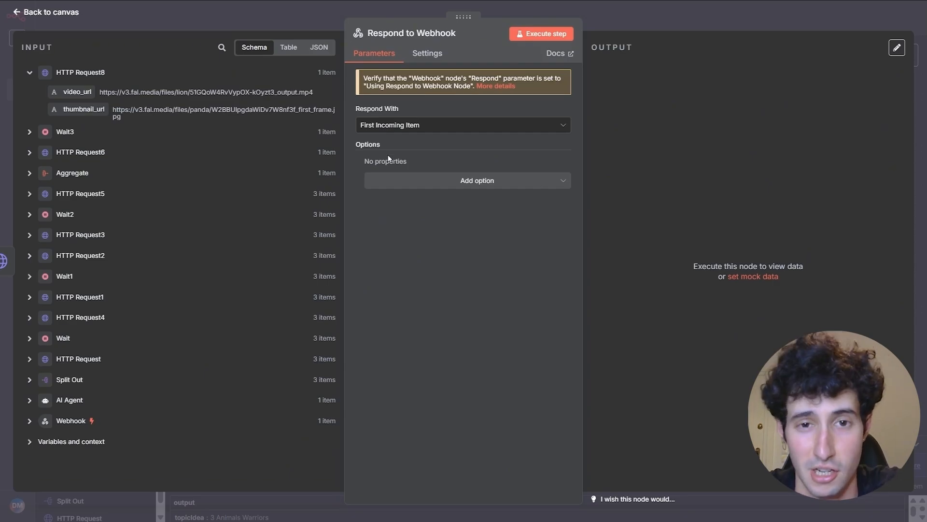
{"action": "left_click", "coordinate": [413, 127]}
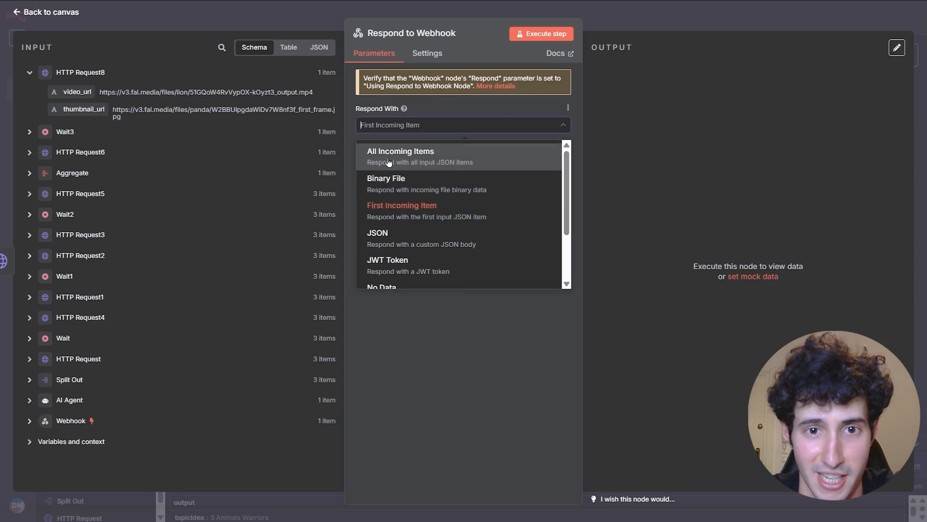
{"action": "left_click", "coordinate": [399, 160]}
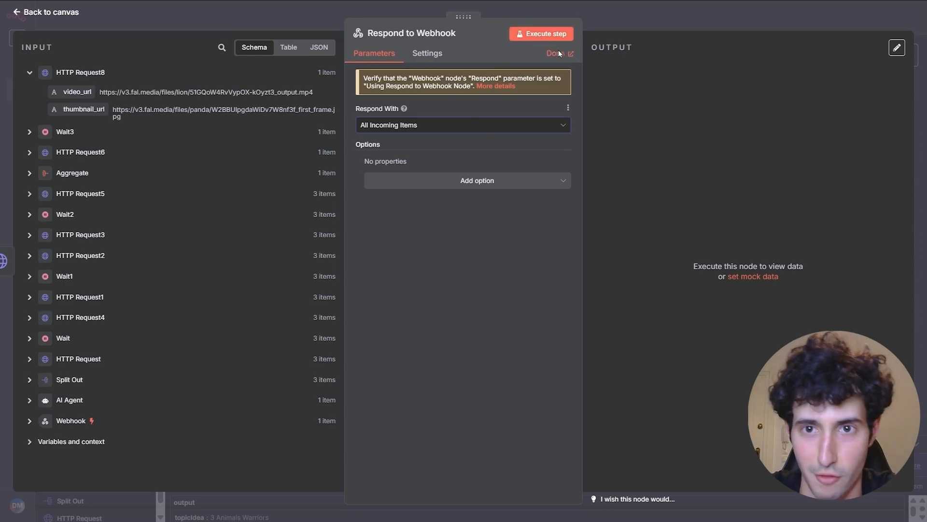
{"action": "left_click", "coordinate": [622, 22]}
{"action": "scroll", "coordinate": [581, 195], "scroll_direction": "down", "scroll_amount": 4}
{"action": "left_click_drag", "start_coordinate": [642, 177], "coordinate": [674, 236]}
{"action": "scroll", "coordinate": [669, 231], "scroll_direction": "up", "scroll_amount": 1}
{"action": "scroll", "coordinate": [669, 231], "scroll_direction": "up", "scroll_amount": 1}
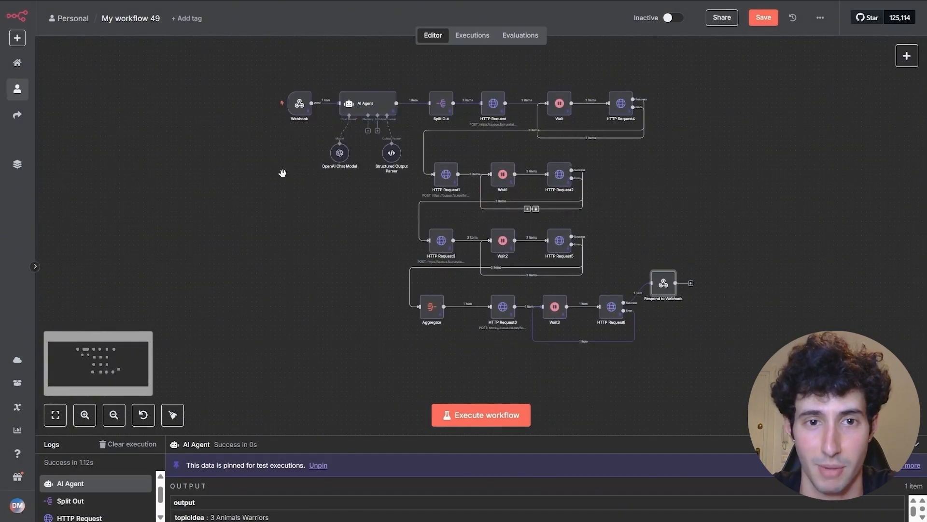
{"action": "scroll", "coordinate": [299, 242], "scroll_direction": "up", "scroll_amount": 1}
- Set the Webhook trigger's Respond option to Using 'Respond to Webhook' Node
{"action": "double_click", "coordinate": [307, 144]}
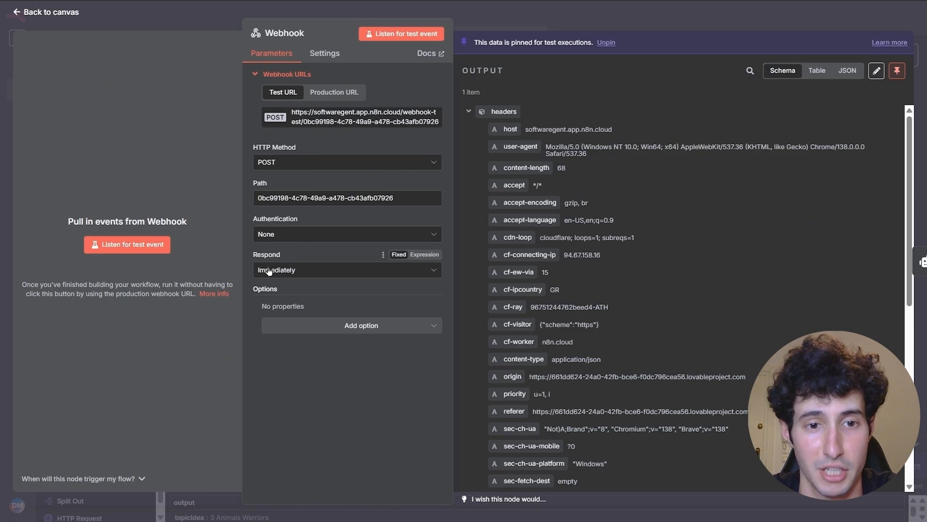
{"action": "left_click", "coordinate": [284, 273]}
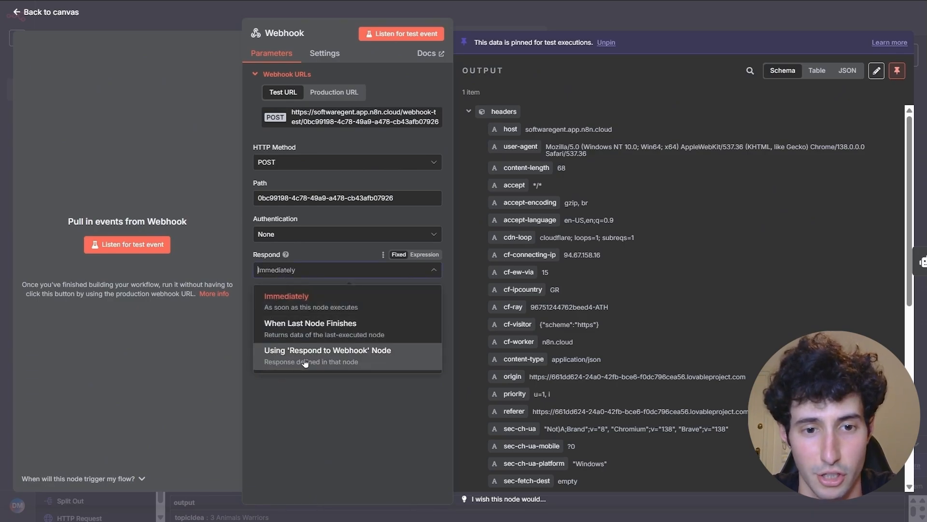
{"action": "left_click", "coordinate": [324, 357]}
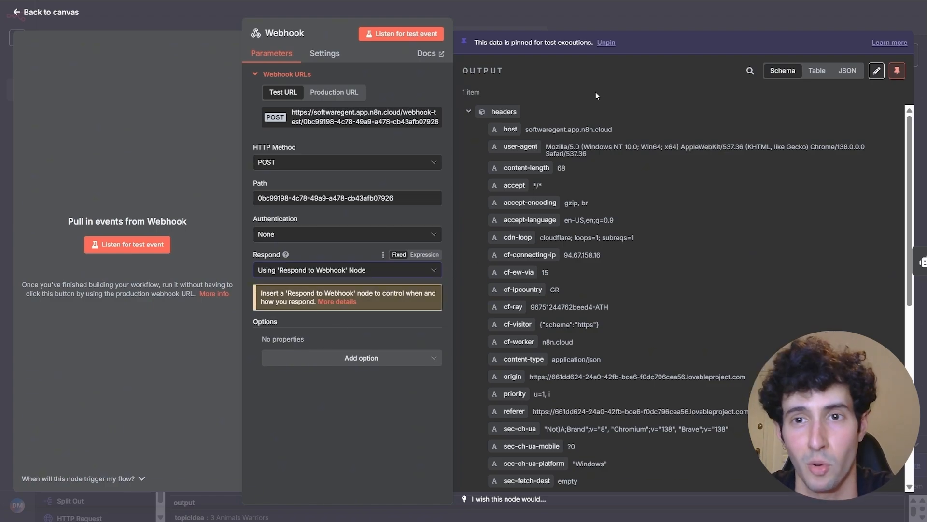
{"action": "left_click", "coordinate": [636, 30]}
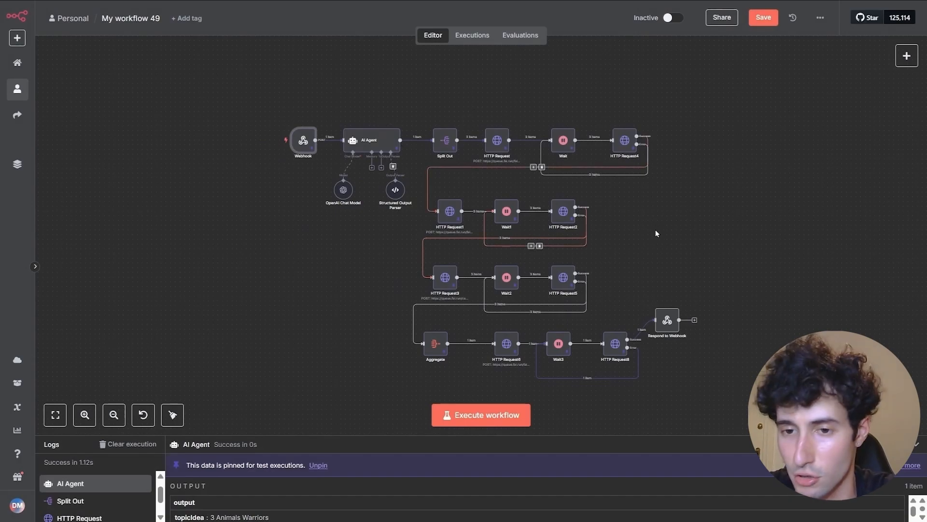
- Line up Respond to Webhook with HTTP Request8 and test-run it to return the video and thumbnail URLs
{"action": "scroll", "coordinate": [656, 230], "scroll_direction": "down", "scroll_amount": 1}
{"action": "left_click_drag", "start_coordinate": [678, 299], "coordinate": [680, 308]}
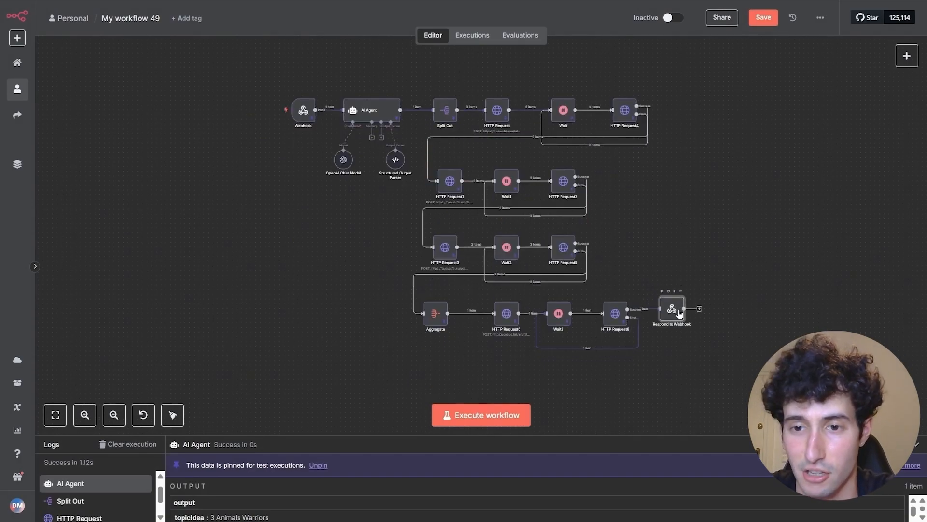
{"action": "double_click", "coordinate": [672, 313]}
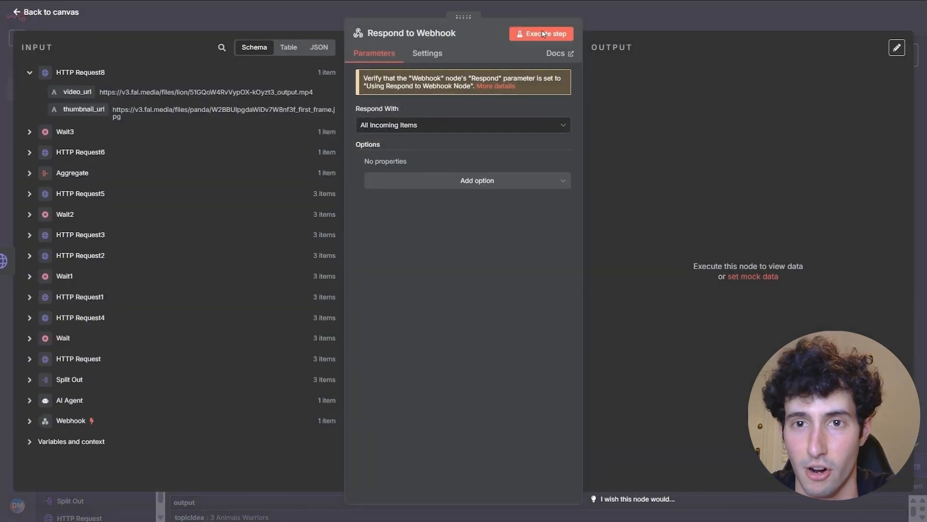
{"action": "left_click", "coordinate": [542, 33]}
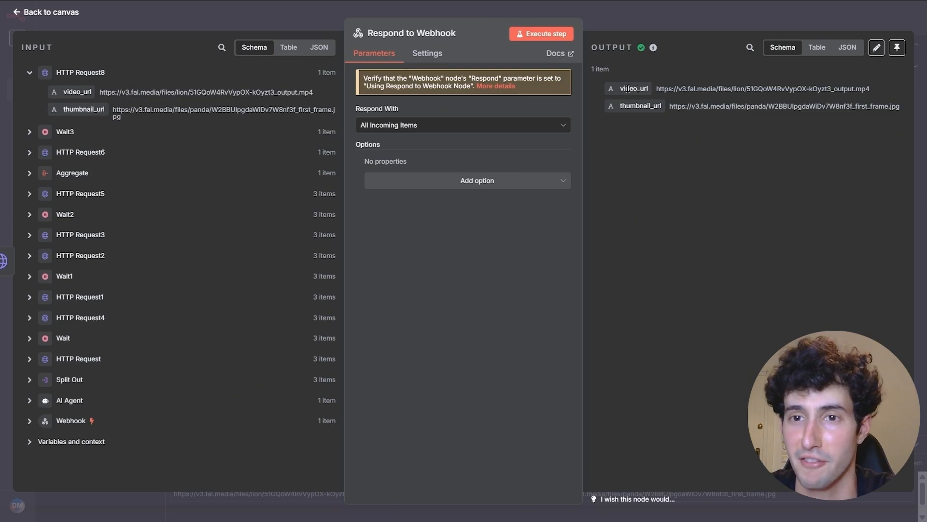
{"action": "left_click_drag", "start_coordinate": [634, 106], "coordinate": [684, 107]}
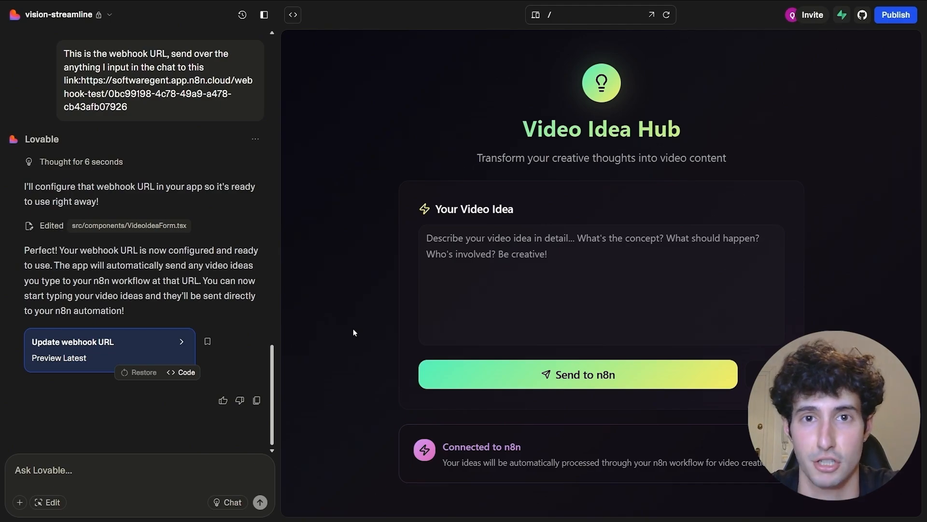
- Paste the TikTok, Instagram and YouTube scheduling request into the Ask Lovable box and review its paragraphs
{"action": "key", "text": "ctrl+v"}
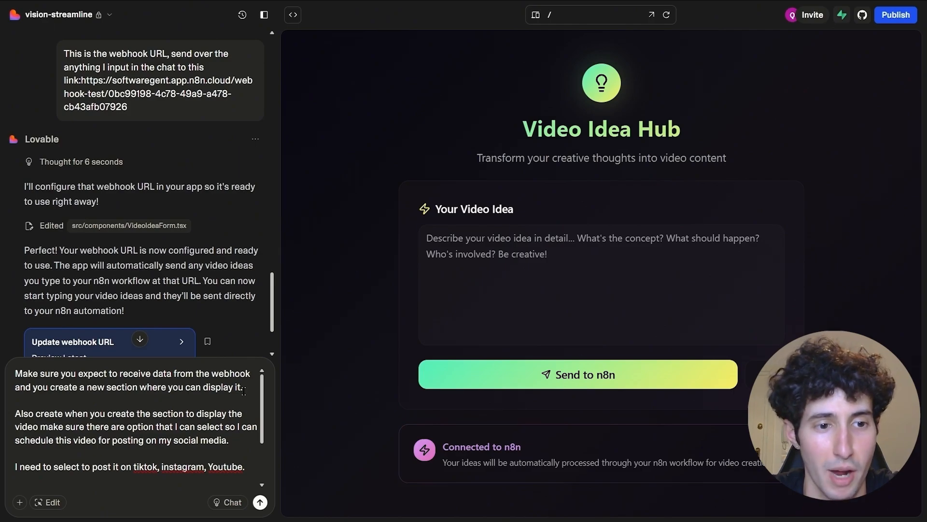
{"action": "left_click", "coordinate": [238, 441]}
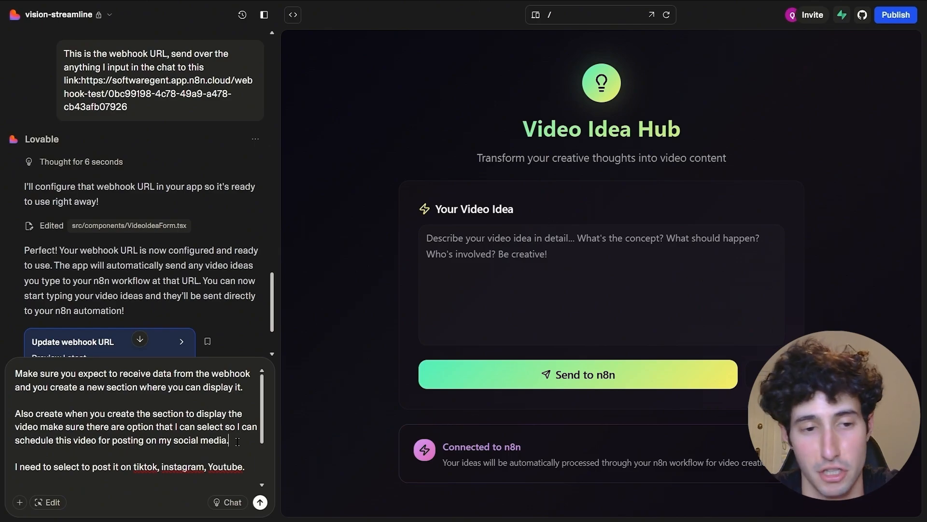
{"action": "scroll", "coordinate": [238, 442], "scroll_direction": "down", "scroll_amount": 1}
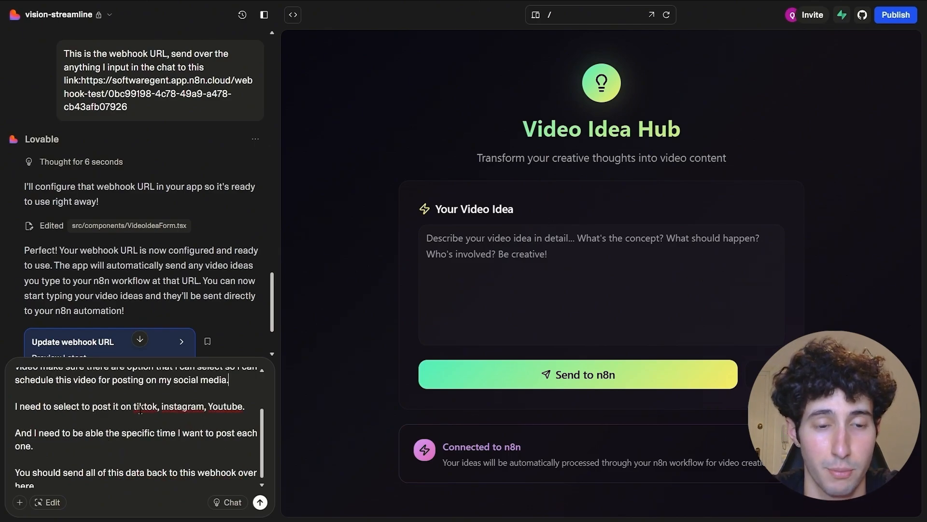
{"action": "left_click", "coordinate": [59, 447]}
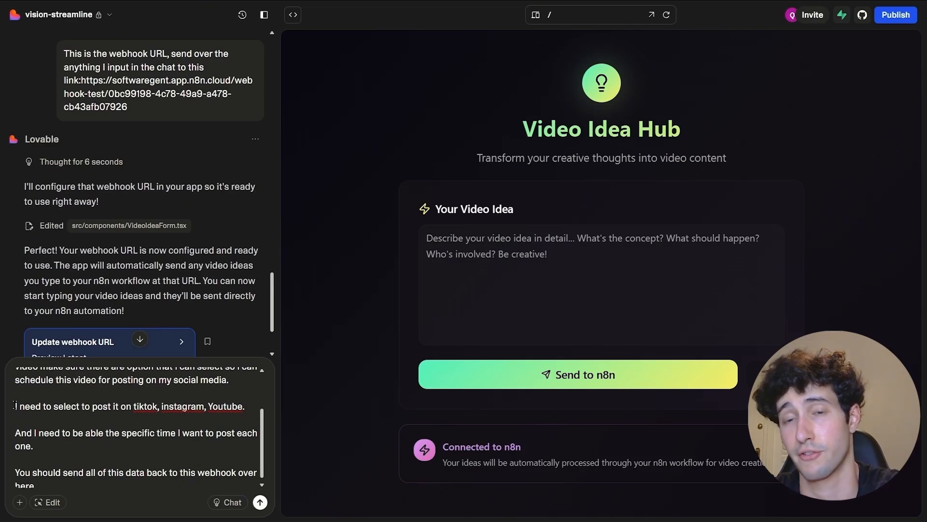
{"action": "scroll", "coordinate": [112, 420], "scroll_direction": "up", "scroll_amount": 3}
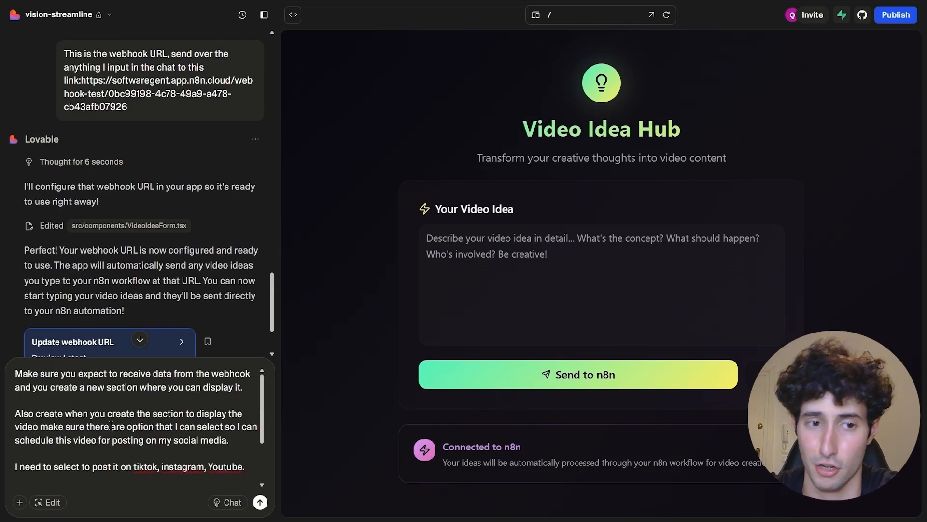
{"action": "scroll", "coordinate": [123, 442], "scroll_direction": "down", "scroll_amount": 3}
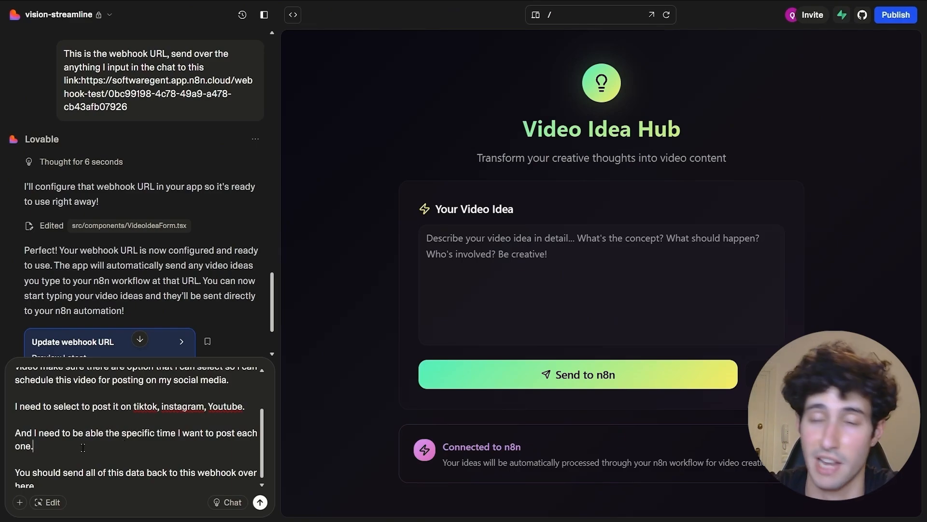
{"action": "scroll", "coordinate": [65, 465], "scroll_direction": "down", "scroll_amount": 1}
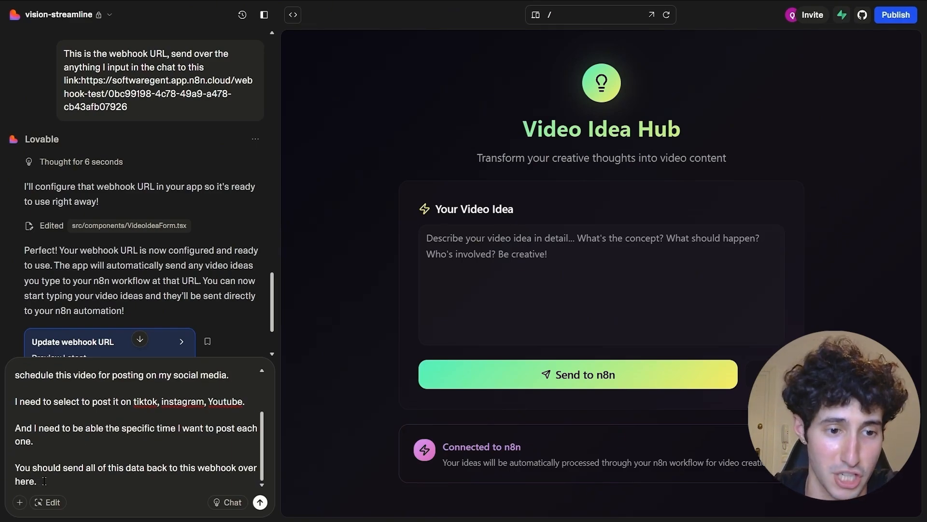
{"action": "left_click", "coordinate": [45, 482]}
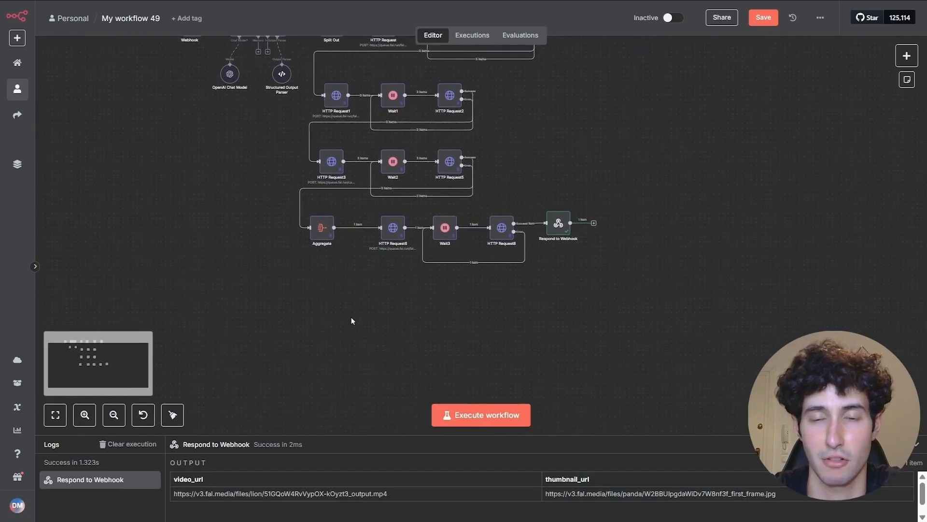
- Add a new Webhook1 trigger with its HTTP method set to POST
{"action": "left_click", "coordinate": [907, 56]}
{"action": "type", "text": "web"}
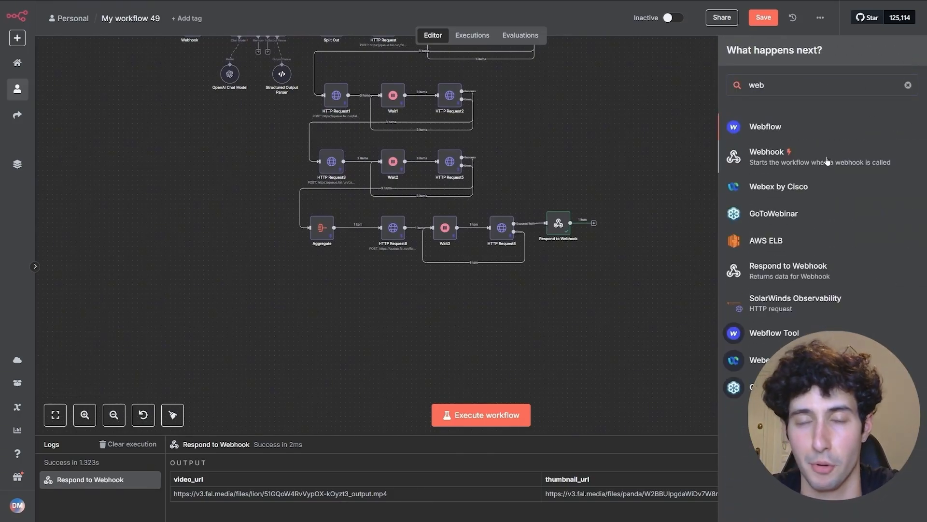
{"action": "left_click", "coordinate": [827, 161]}
{"action": "left_click", "coordinate": [291, 162]}
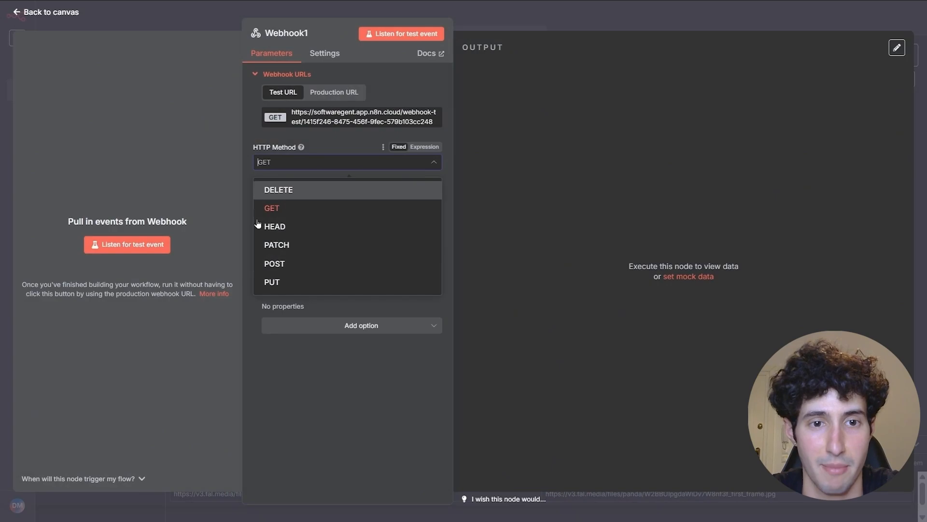
{"action": "left_click", "coordinate": [273, 263]}
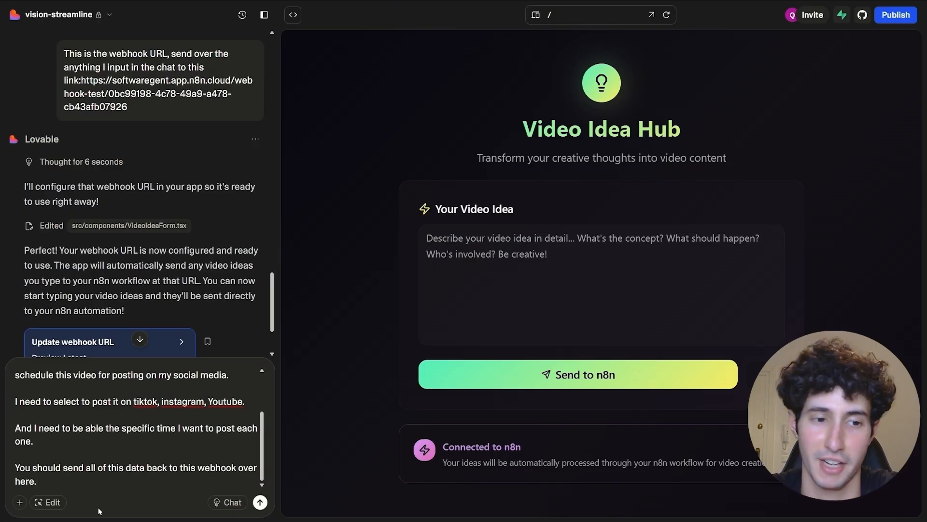
- Send the request with the new webhook URL in Chat mode, then have Lovable implement the plan
{"action": "key", "text": "ctrl+v"}
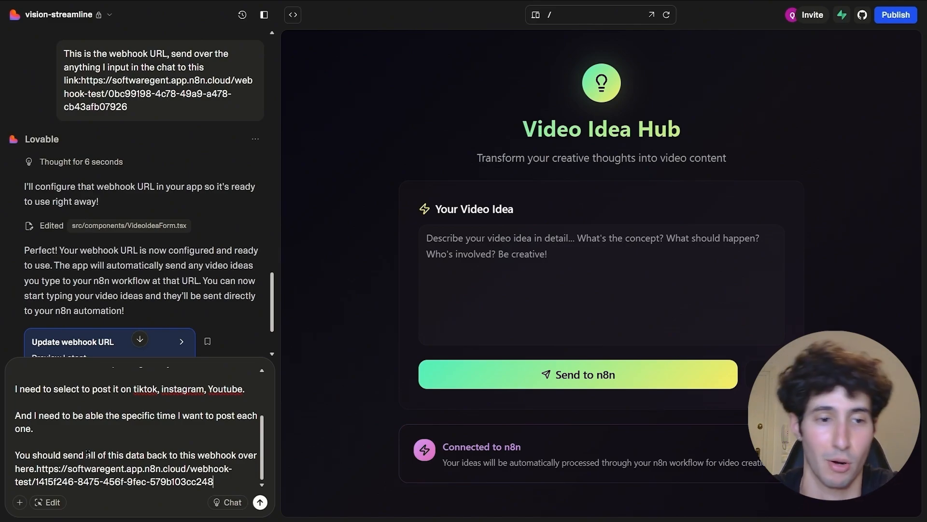
{"action": "left_click", "coordinate": [221, 503]}
{"action": "left_click", "coordinate": [259, 502]}
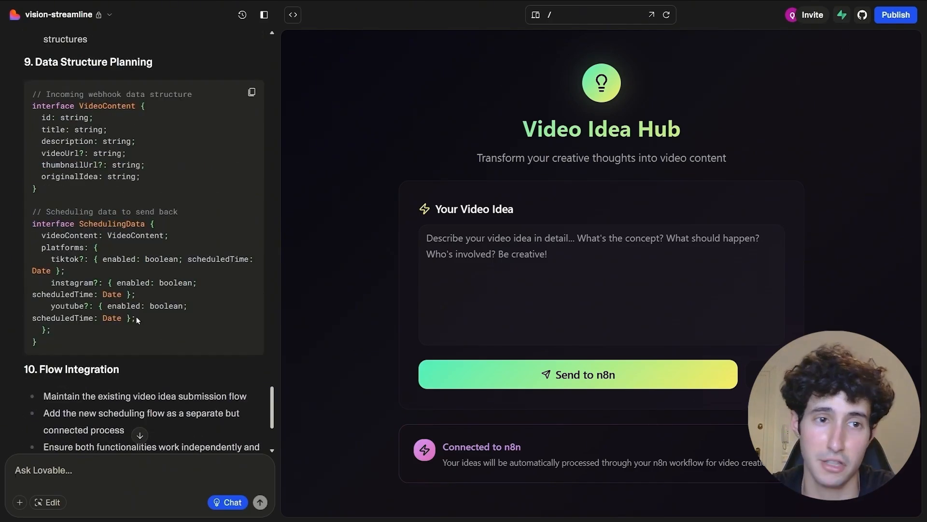
{"action": "scroll", "coordinate": [127, 304], "scroll_direction": "down", "scroll_amount": 4}
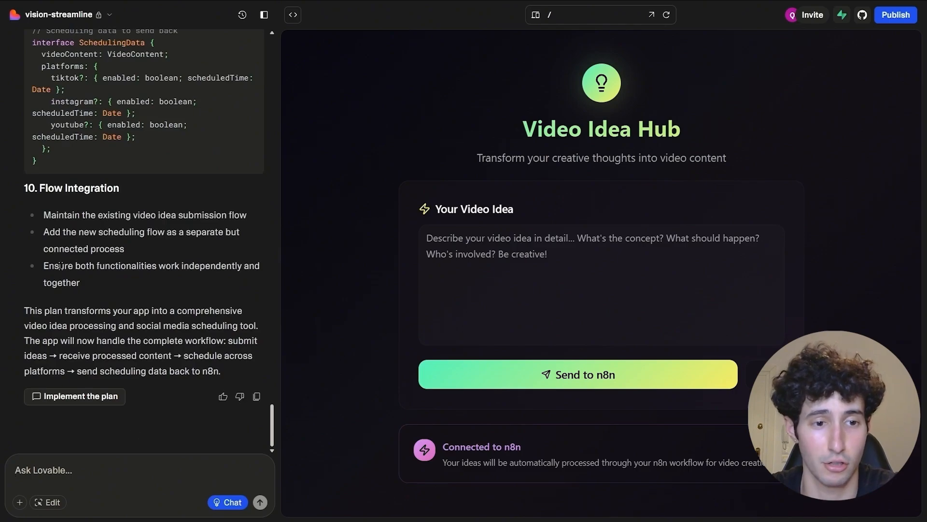
{"action": "left_click", "coordinate": [73, 397]}
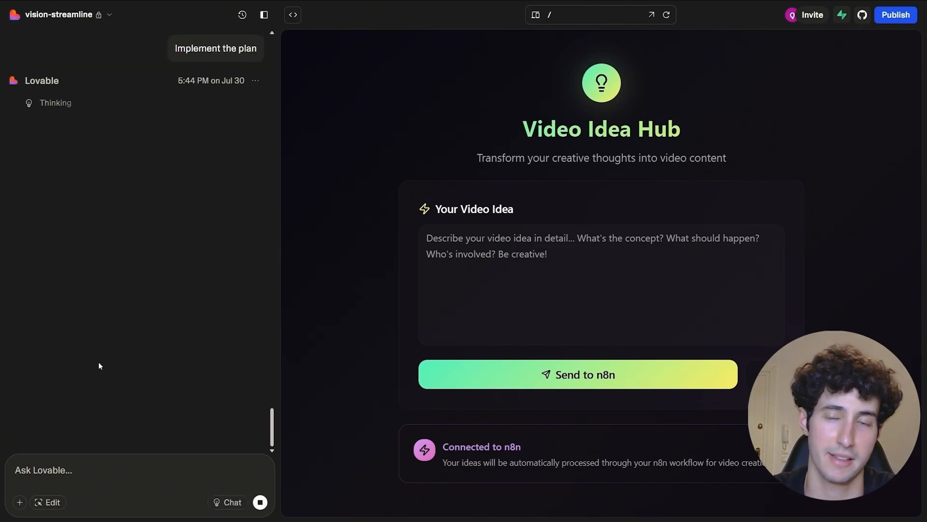
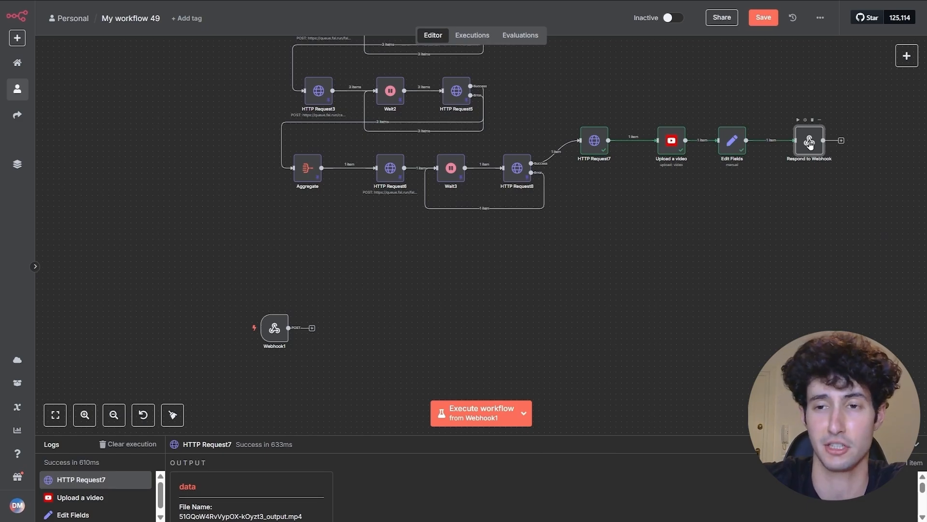
- Set the Respond to Webhook node's response type to Text and preview the Response Body
{"action": "double_click", "coordinate": [810, 143]}
{"action": "left_click", "coordinate": [466, 206]}
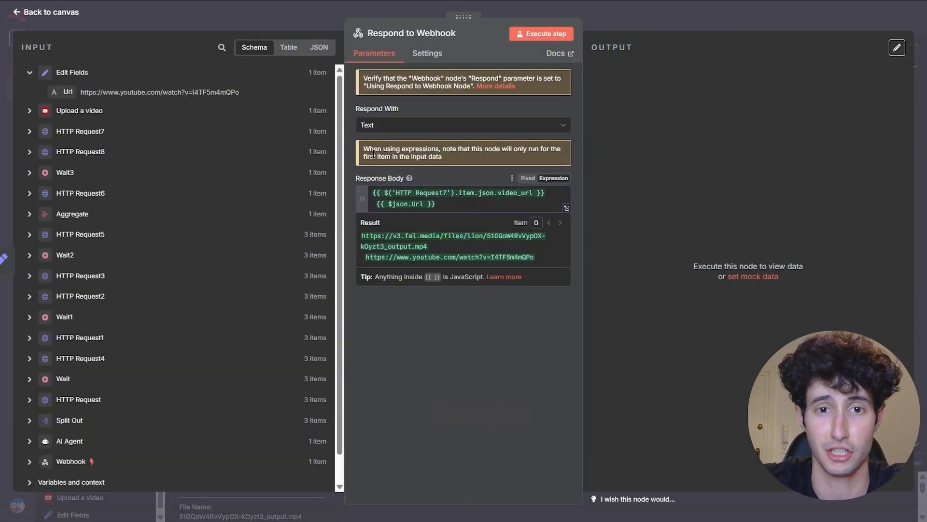
{"action": "left_click", "coordinate": [386, 125]}
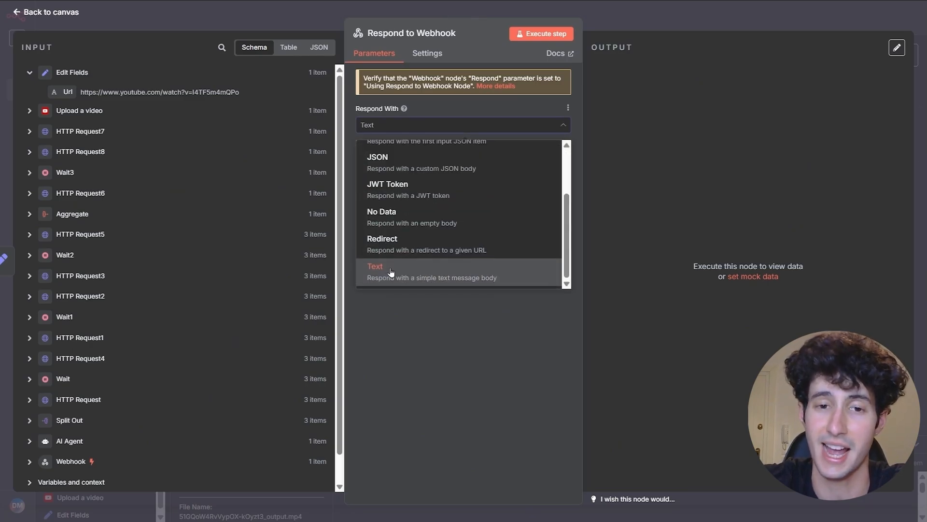
{"action": "left_click", "coordinate": [391, 272]}
{"action": "left_click", "coordinate": [390, 127]}
{"action": "scroll", "coordinate": [416, 217], "scroll_direction": "up", "scroll_amount": 2}
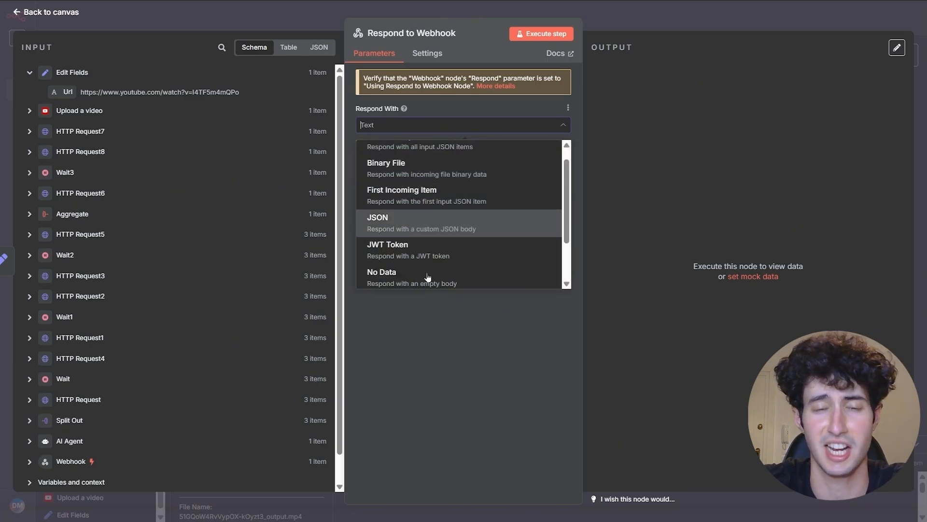
{"action": "scroll", "coordinate": [420, 271], "scroll_direction": "down", "scroll_amount": 2}
{"action": "double_click", "coordinate": [397, 276]}
{"action": "left_click", "coordinate": [397, 276]}
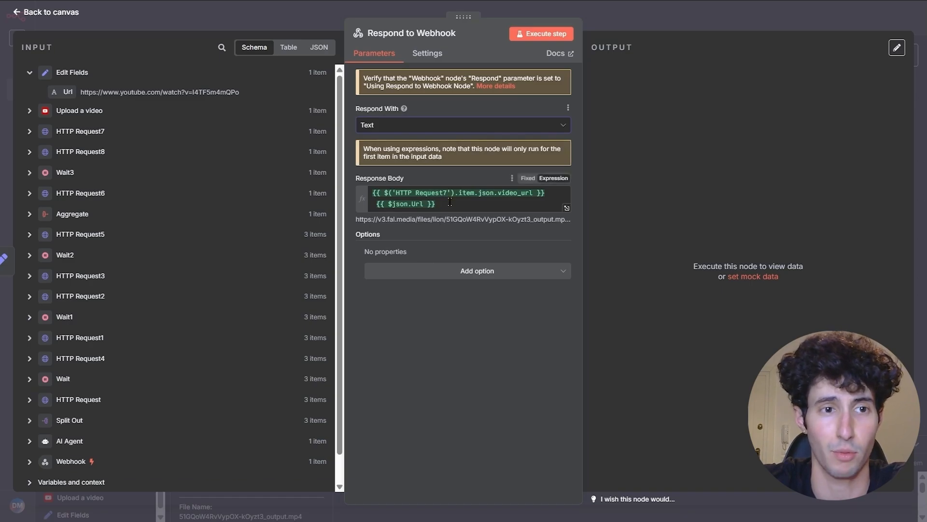
{"action": "left_click", "coordinate": [541, 193]}
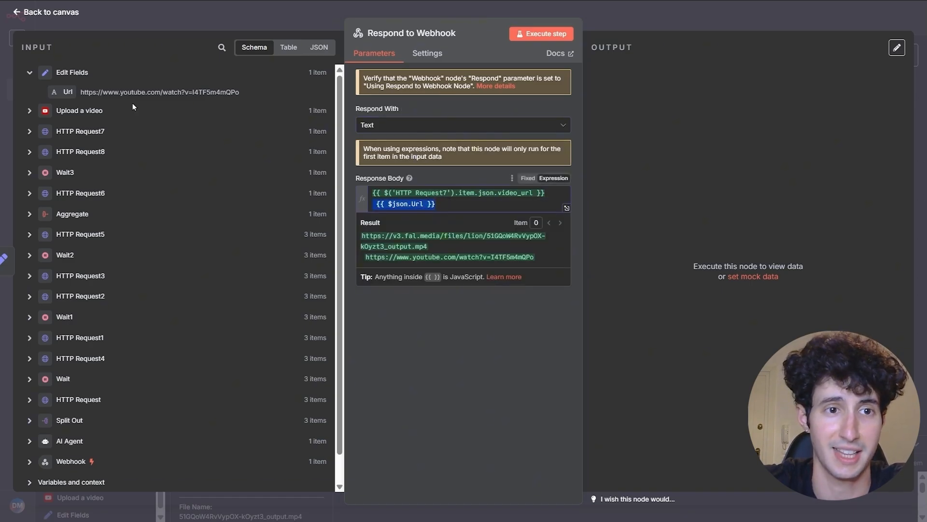
- Compare Edit Fields' Url and HTTP Request8's video_url with the preview, then schedule the posts in Lovable
{"action": "left_click_drag", "start_coordinate": [92, 93], "coordinate": [240, 93]}
{"action": "left_click", "coordinate": [240, 93]}
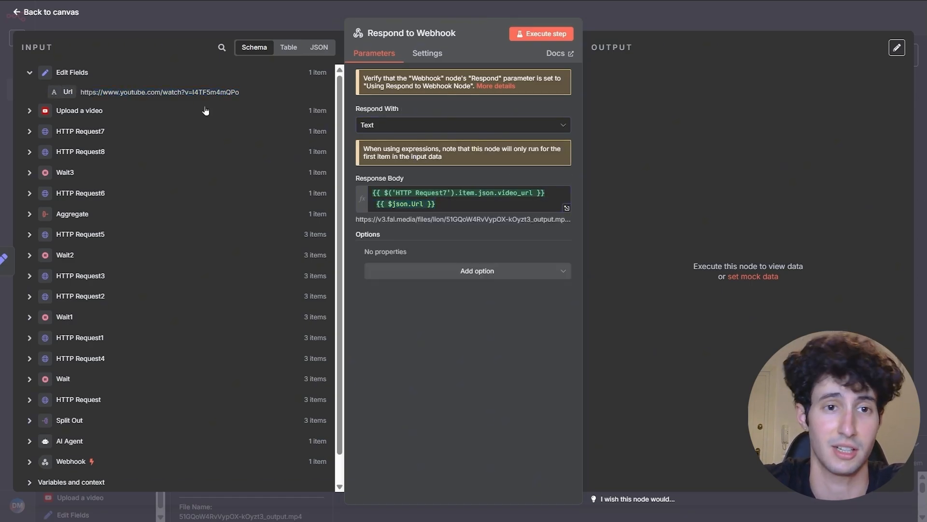
{"action": "left_click", "coordinate": [30, 152]}
{"action": "left_click_drag", "start_coordinate": [99, 175], "coordinate": [314, 172]}
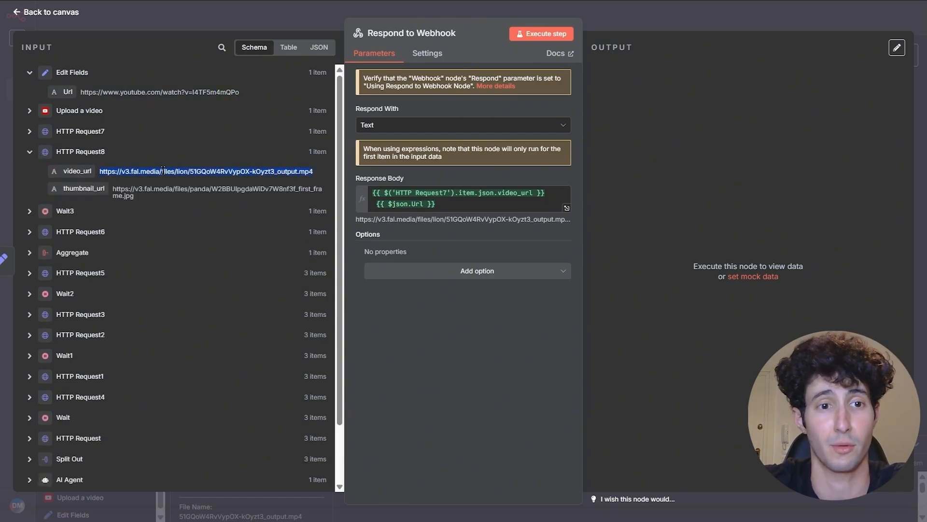
{"action": "left_click", "coordinate": [450, 208]}
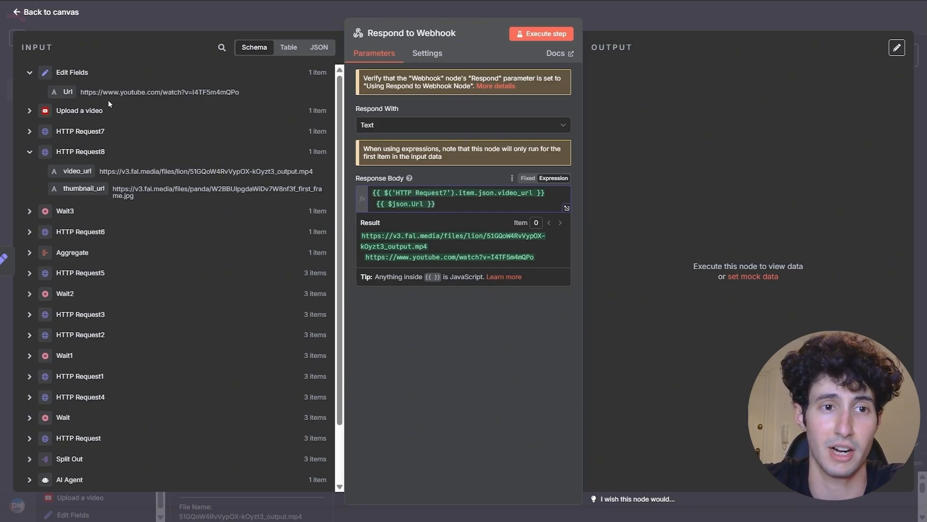
{"action": "left_click_drag", "start_coordinate": [82, 89], "coordinate": [284, 86]}
{"action": "left_click", "coordinate": [211, 88]}
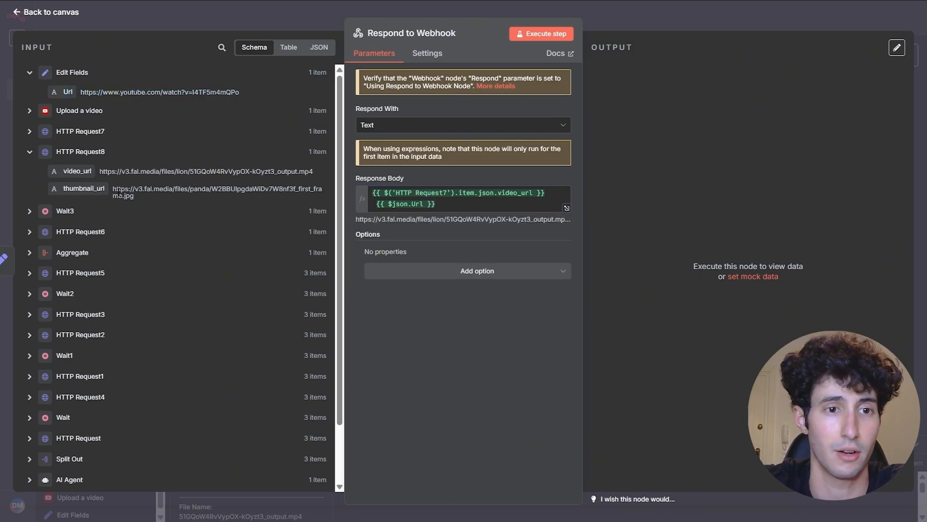
{"action": "left_click_drag", "start_coordinate": [100, 171], "coordinate": [314, 172]}
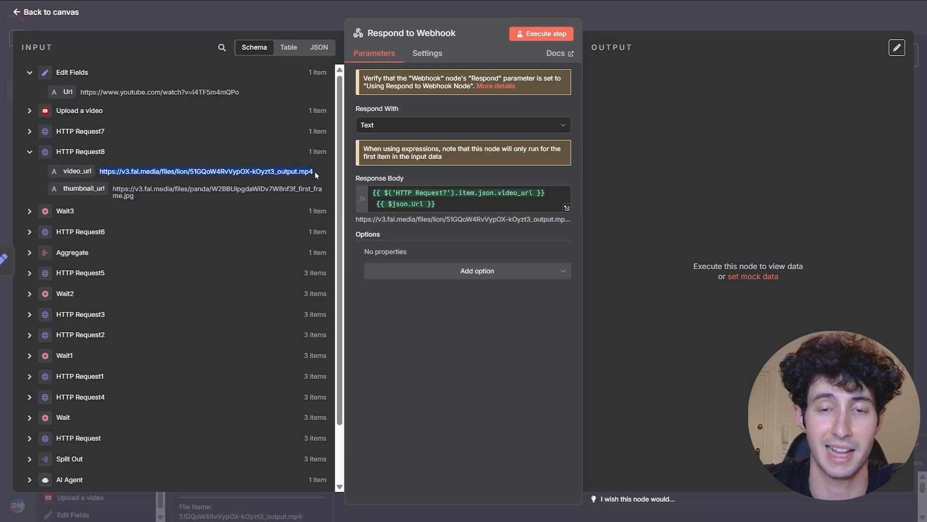
{"action": "left_click", "coordinate": [444, 203]}
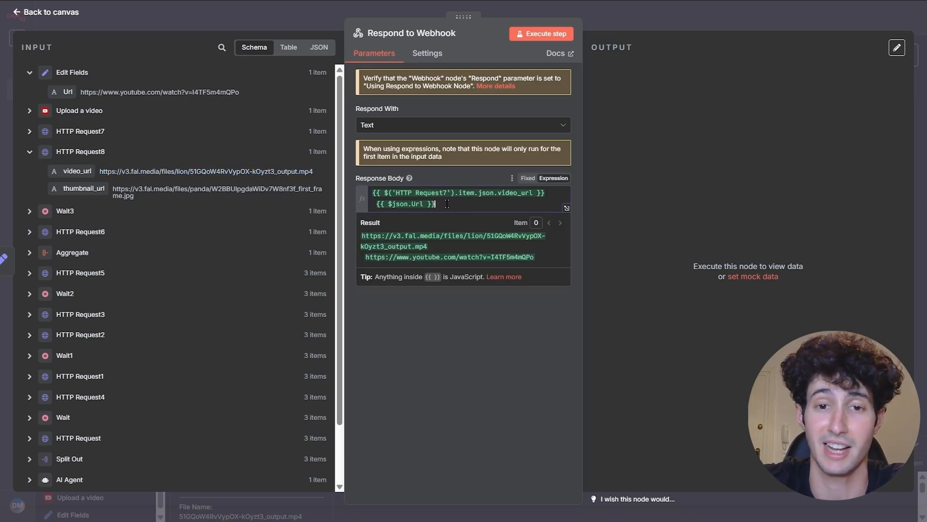
{"action": "key", "text": "Escape"}
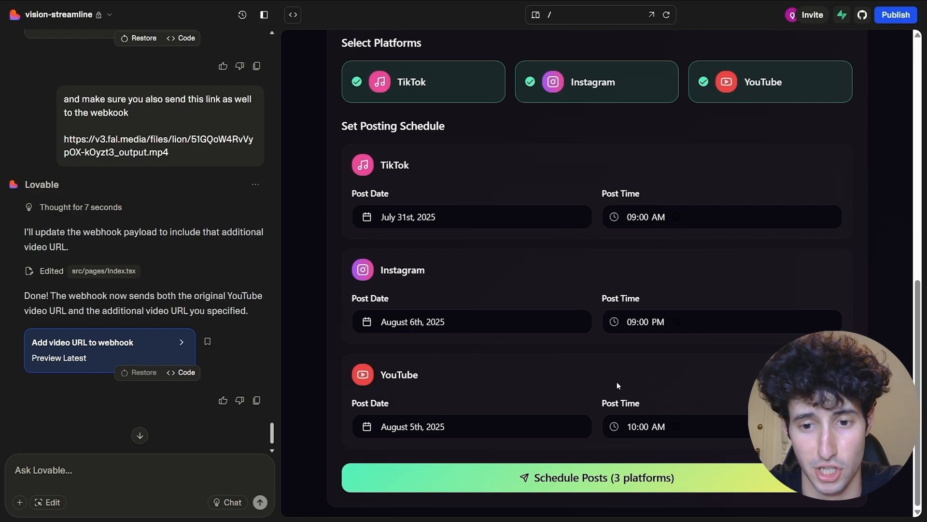
{"action": "left_click", "coordinate": [578, 483]}
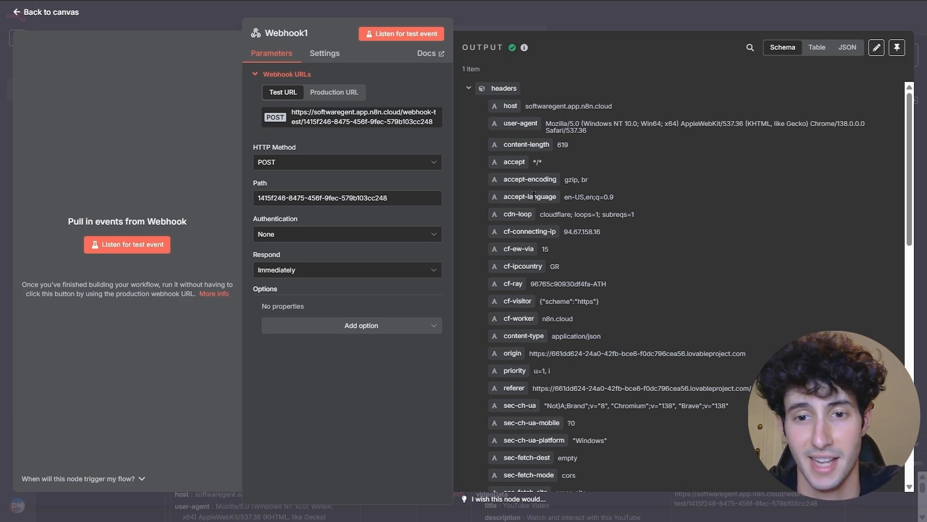
- Check the additionalVideoUrl in Webhook1's received body and pin the data for test runs
{"action": "scroll", "coordinate": [546, 161], "scroll_direction": "down", "scroll_amount": 4}
{"action": "scroll", "coordinate": [547, 161], "scroll_direction": "down", "scroll_amount": 8}
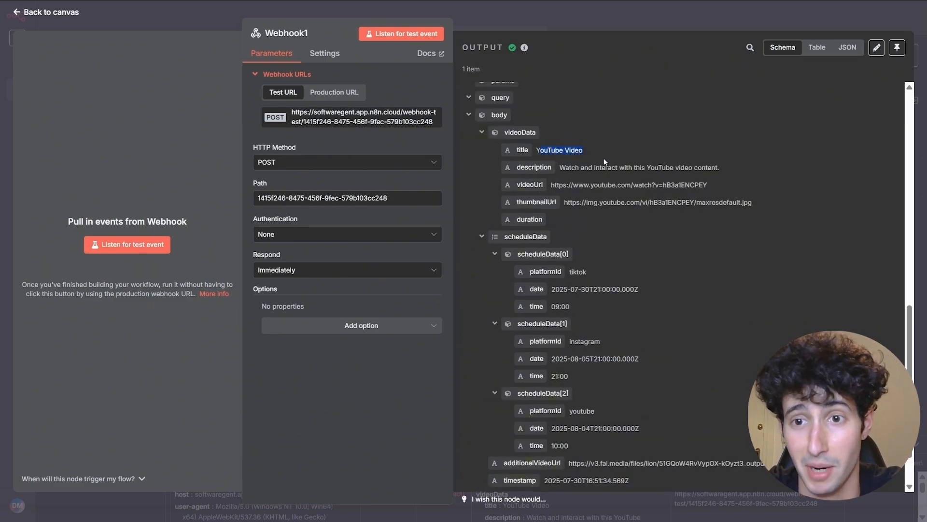
{"action": "scroll", "coordinate": [583, 208], "scroll_direction": "down", "scroll_amount": 2}
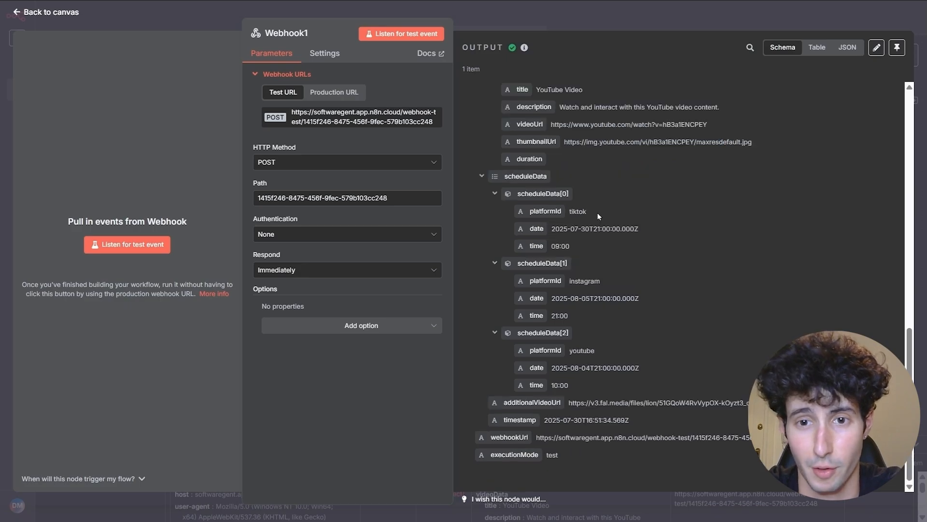
{"action": "left_click_drag", "start_coordinate": [569, 403], "coordinate": [772, 404]}
{"action": "left_click", "coordinate": [670, 406]}
{"action": "left_click_drag", "start_coordinate": [572, 402], "coordinate": [714, 405]}
{"action": "left_click", "coordinate": [714, 404]}
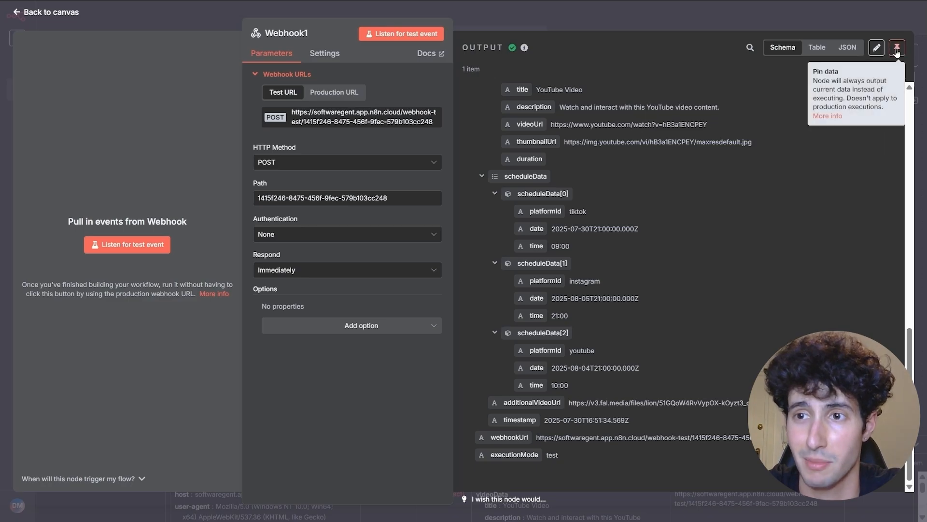
{"action": "left_click", "coordinate": [690, 19]}
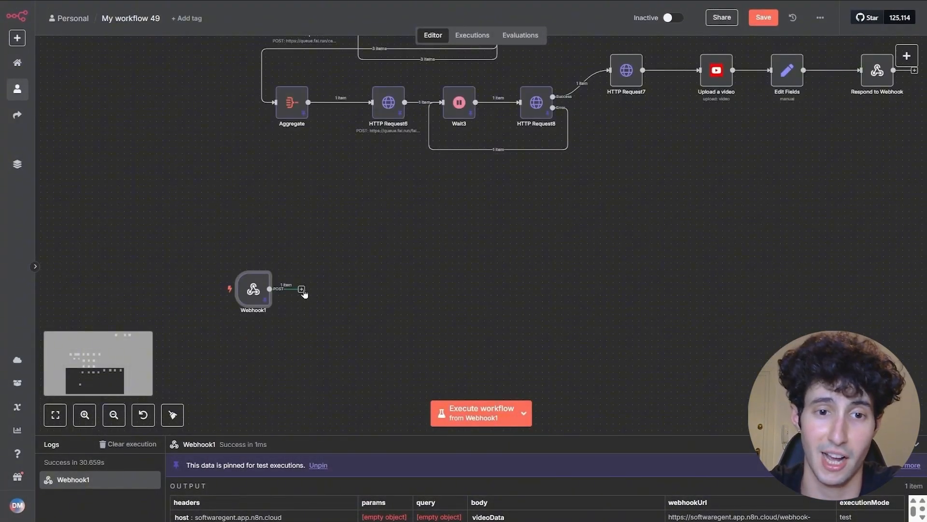
- Add a Split Out node after Webhook1 with scheduleData as the field to split out
{"action": "left_click", "coordinate": [301, 289]}
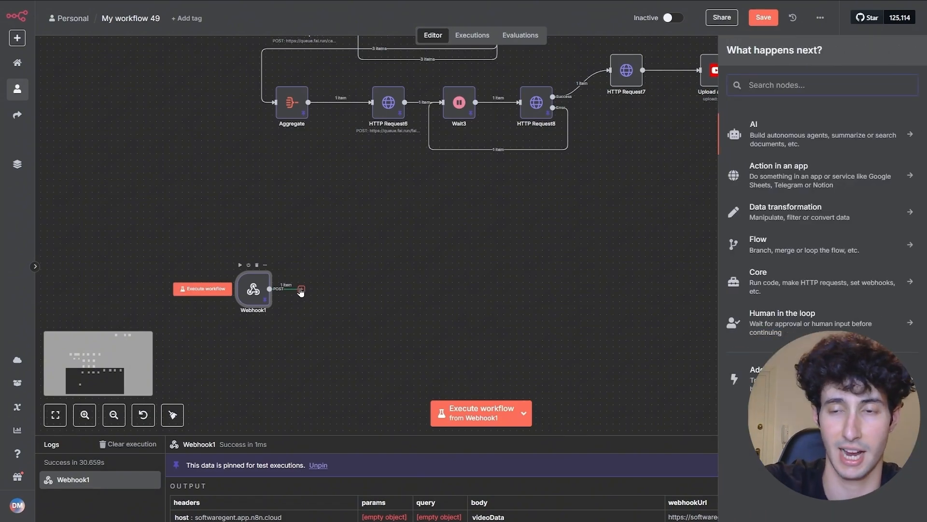
{"action": "type", "text": "split"}
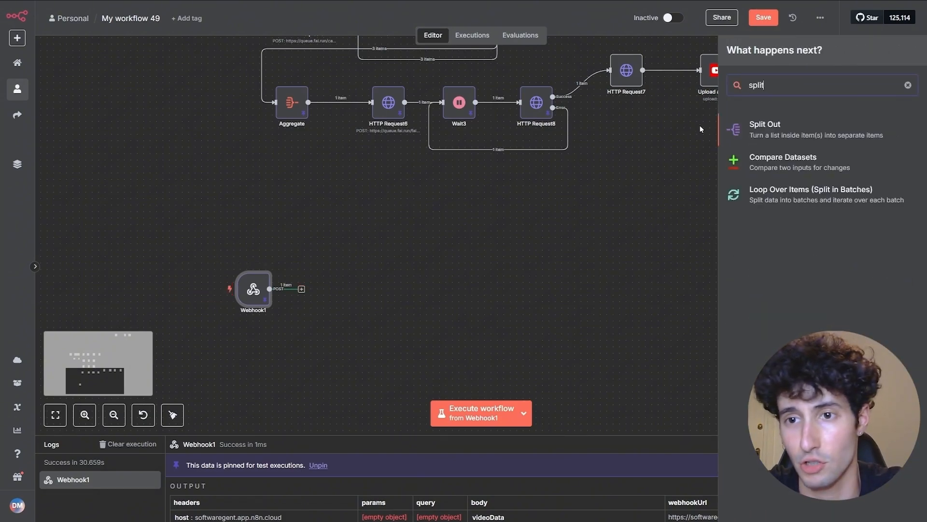
{"action": "left_click", "coordinate": [781, 127]}
{"action": "scroll", "coordinate": [186, 203], "scroll_direction": "down", "scroll_amount": 5}
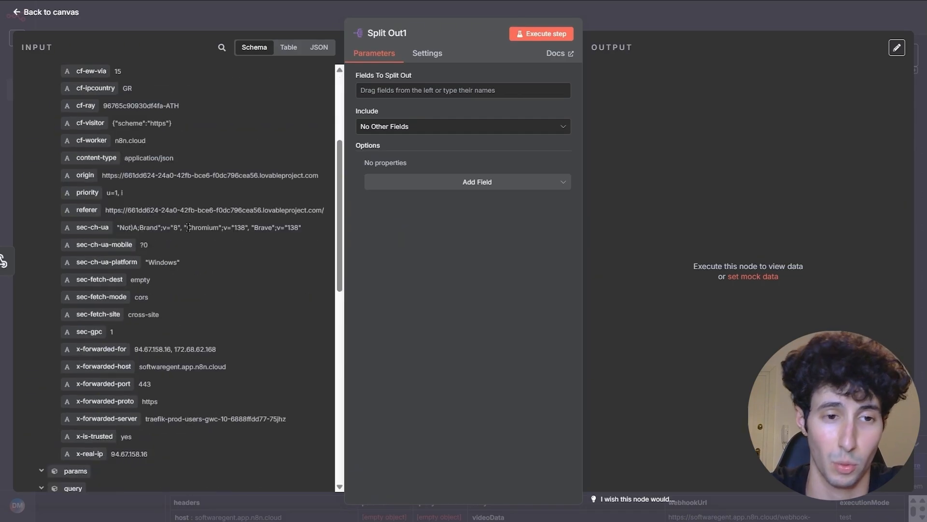
{"action": "scroll", "coordinate": [189, 227], "scroll_direction": "down", "scroll_amount": 5}
{"action": "scroll", "coordinate": [140, 260], "scroll_direction": "down", "scroll_amount": 1}
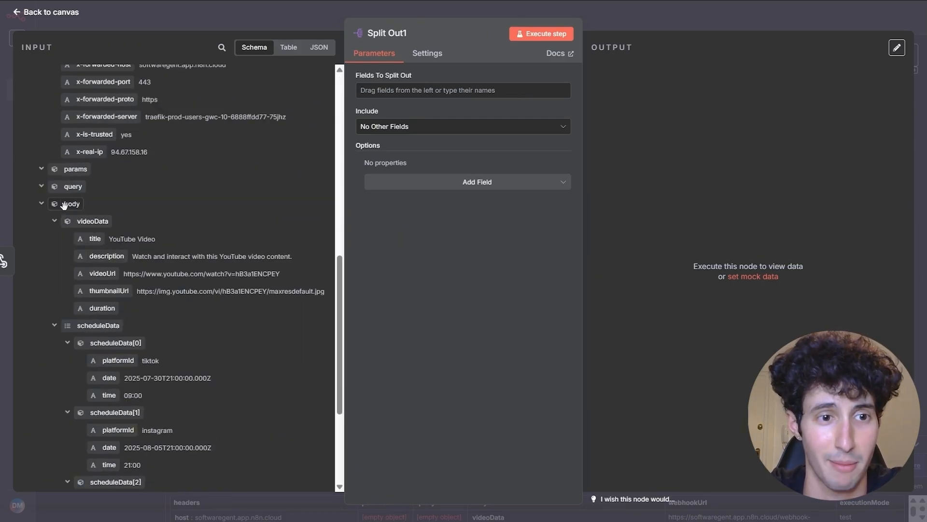
{"action": "scroll", "coordinate": [74, 216], "scroll_direction": "down", "scroll_amount": 3}
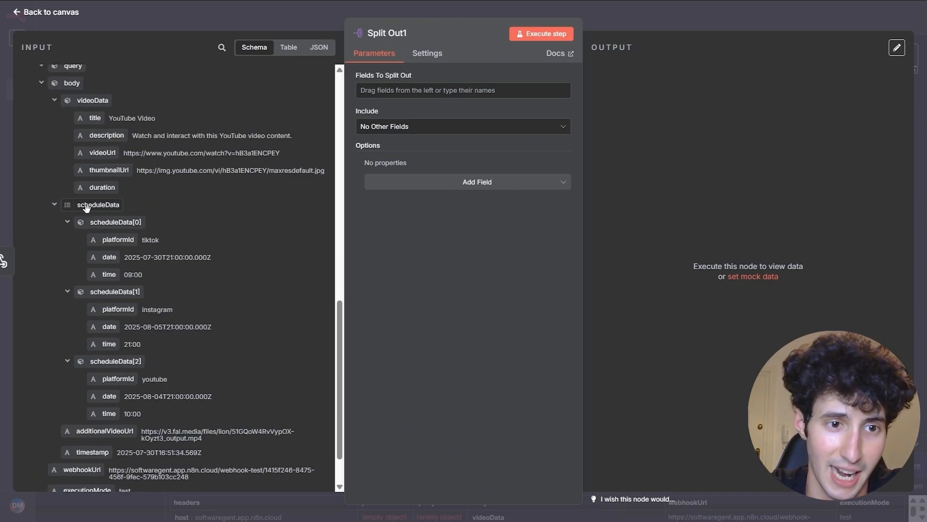
{"action": "left_click_drag", "start_coordinate": [84, 204], "coordinate": [428, 81]}
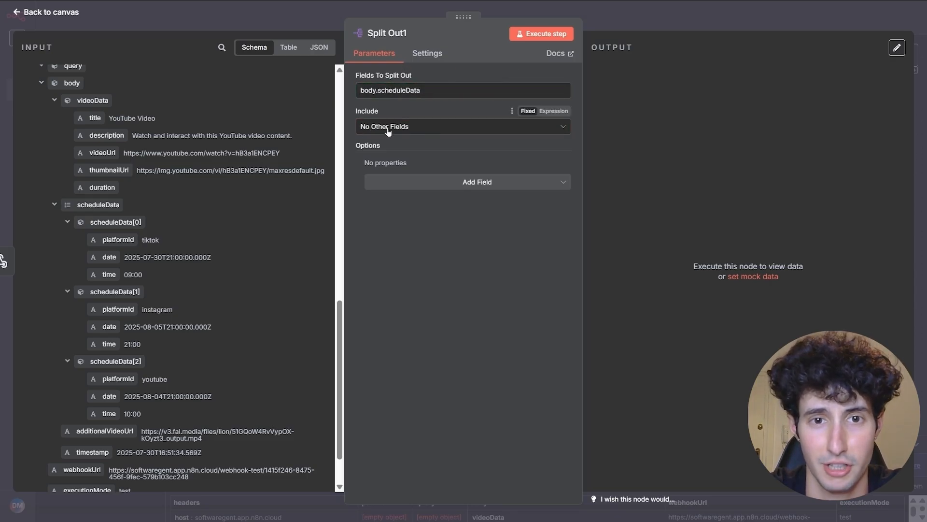
- Run Split Out1 and check its per-platform output items
{"action": "left_click", "coordinate": [540, 38]}
{"action": "left_click_drag", "start_coordinate": [620, 89], "coordinate": [670, 88]}
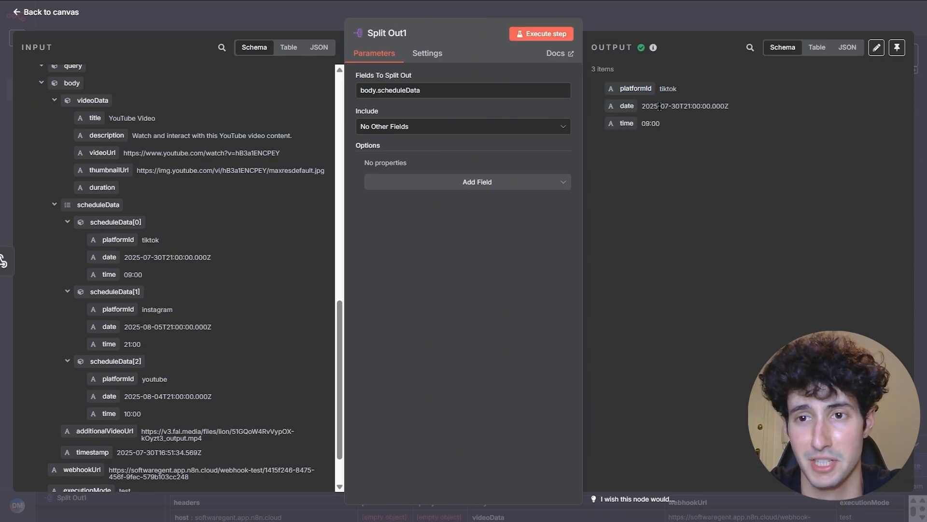
{"action": "left_click", "coordinate": [649, 123]}
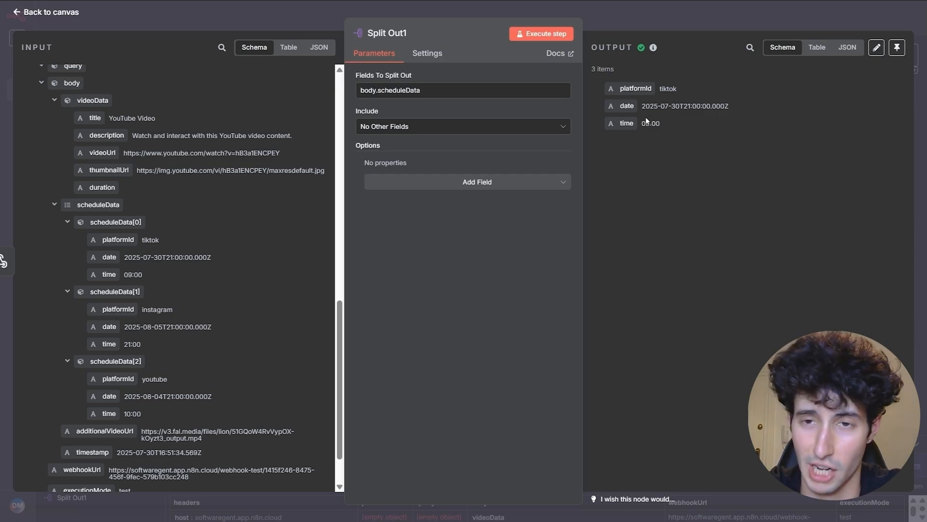
{"action": "left_click", "coordinate": [670, 24]}
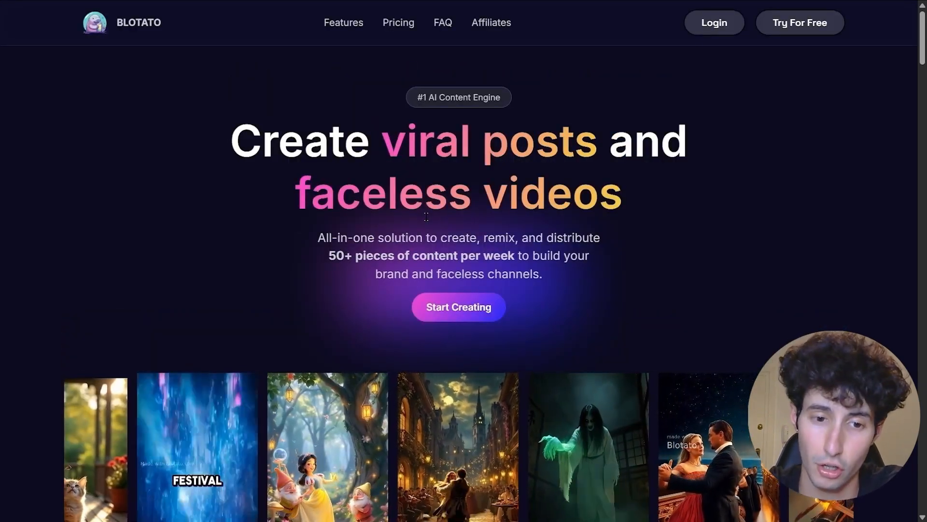
- Scroll through the Blotato homepage
{"action": "scroll", "coordinate": [427, 216], "scroll_direction": "down", "scroll_amount": 1}
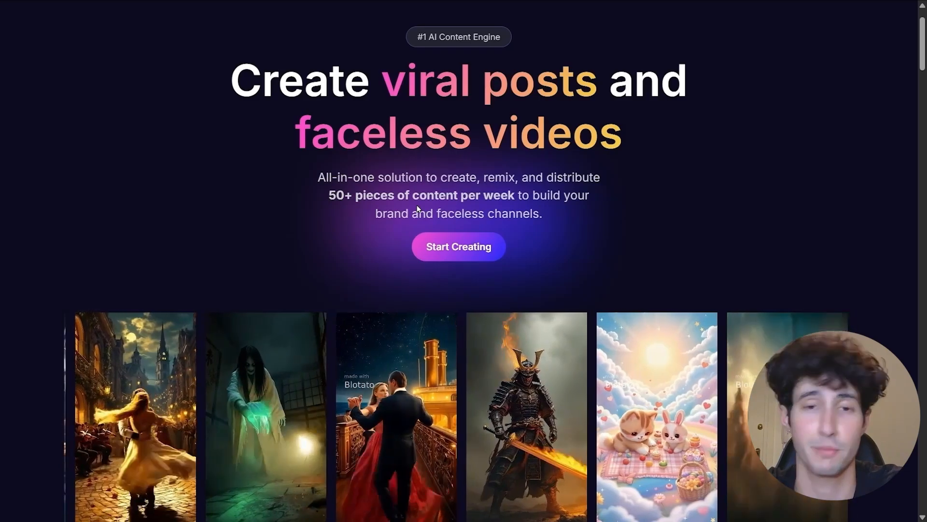
{"action": "scroll", "coordinate": [448, 180], "scroll_direction": "up", "scroll_amount": 1}
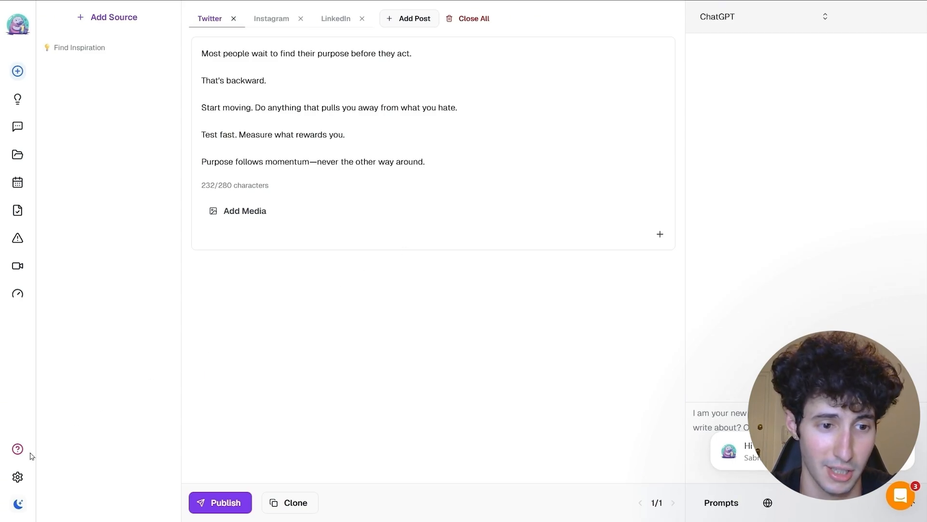
- Browse the Accounts section of Blotato's settings, then open the Help documentation
{"action": "mouse_move", "coordinate": [27, 456]}
{"action": "left_click", "coordinate": [20, 478]}
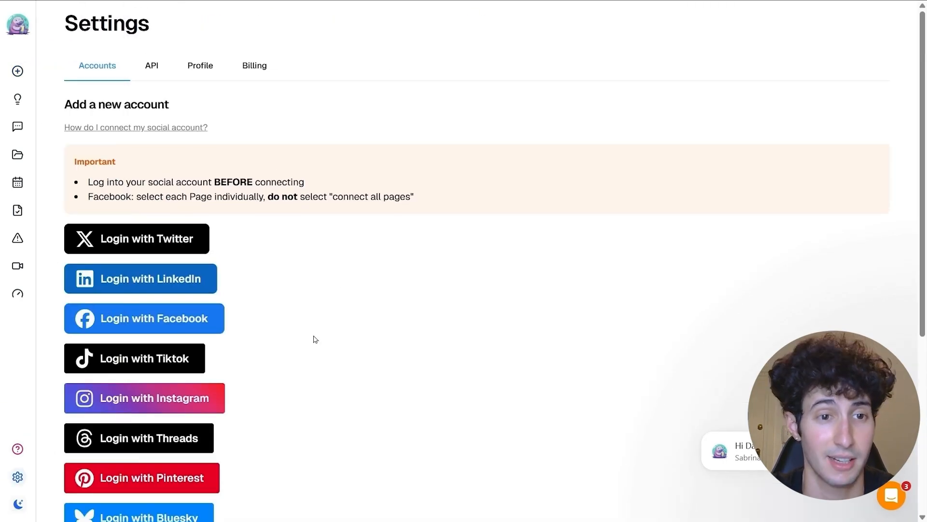
{"action": "scroll", "coordinate": [314, 338], "scroll_direction": "down", "scroll_amount": 2}
{"action": "scroll", "coordinate": [314, 340], "scroll_direction": "down", "scroll_amount": 1}
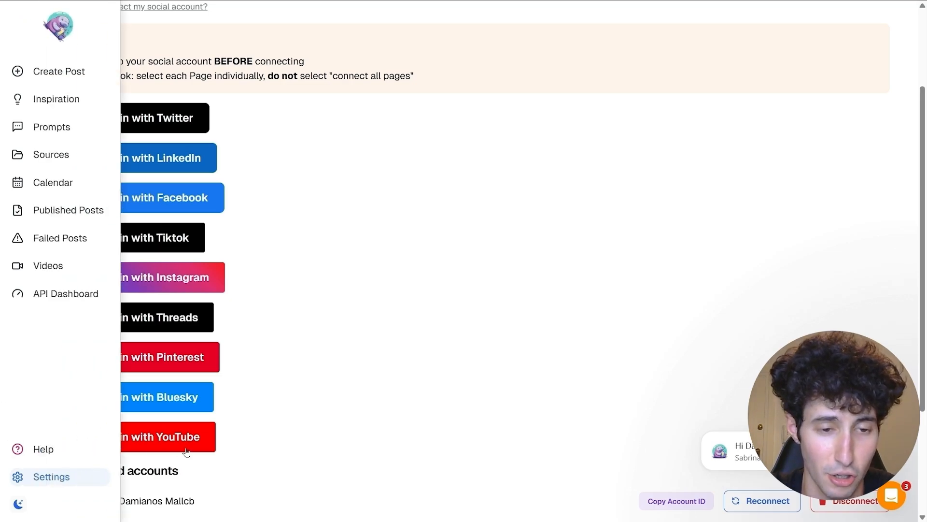
{"action": "scroll", "coordinate": [187, 438], "scroll_direction": "down", "scroll_amount": 3}
{"action": "left_click_drag", "start_coordinate": [107, 311], "coordinate": [180, 316]}
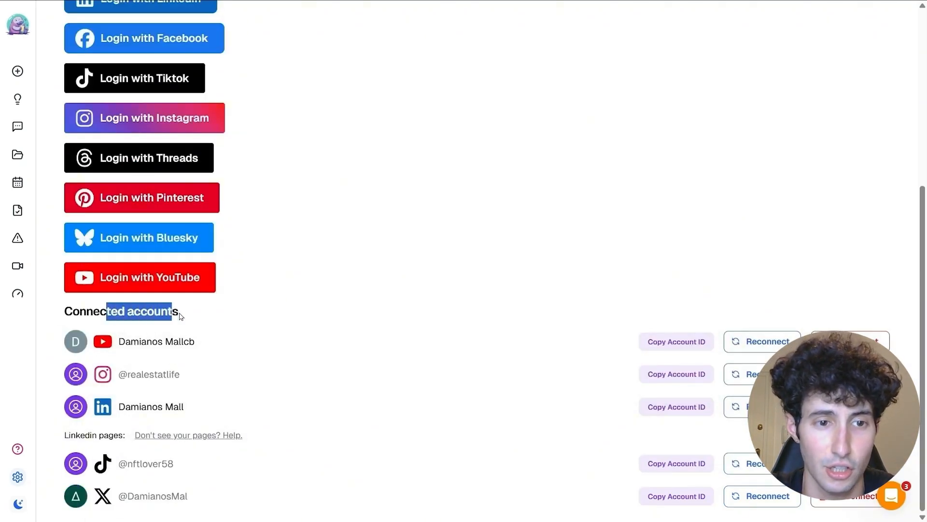
{"action": "left_click", "coordinate": [183, 317]}
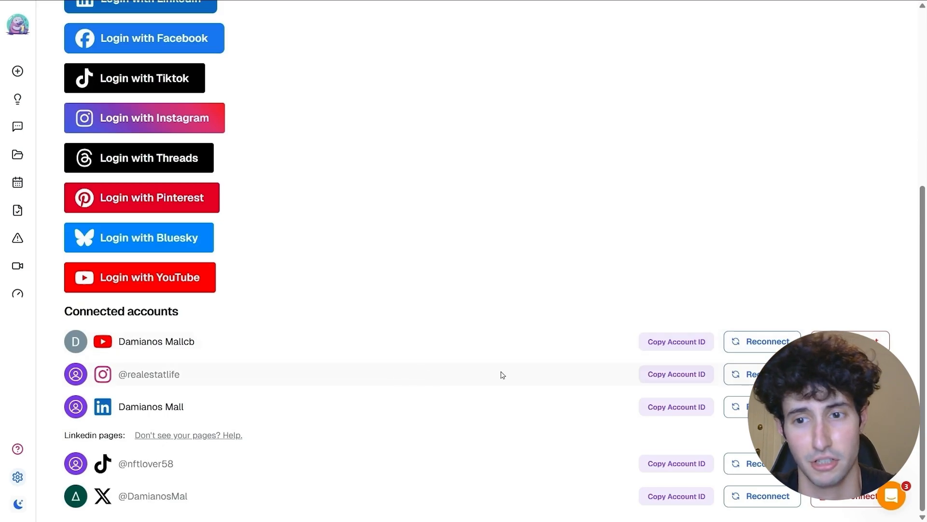
{"action": "scroll", "coordinate": [502, 375], "scroll_direction": "up", "scroll_amount": 4}
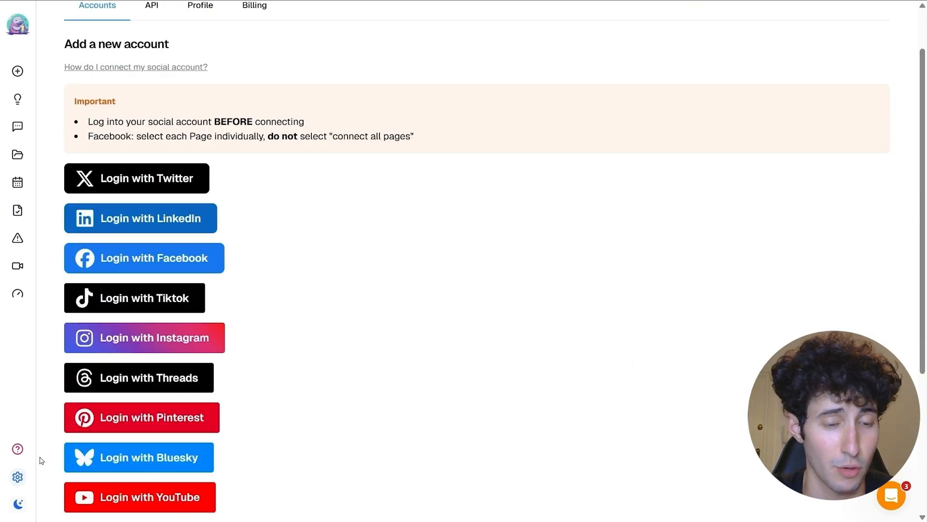
{"action": "mouse_move", "coordinate": [23, 458]}
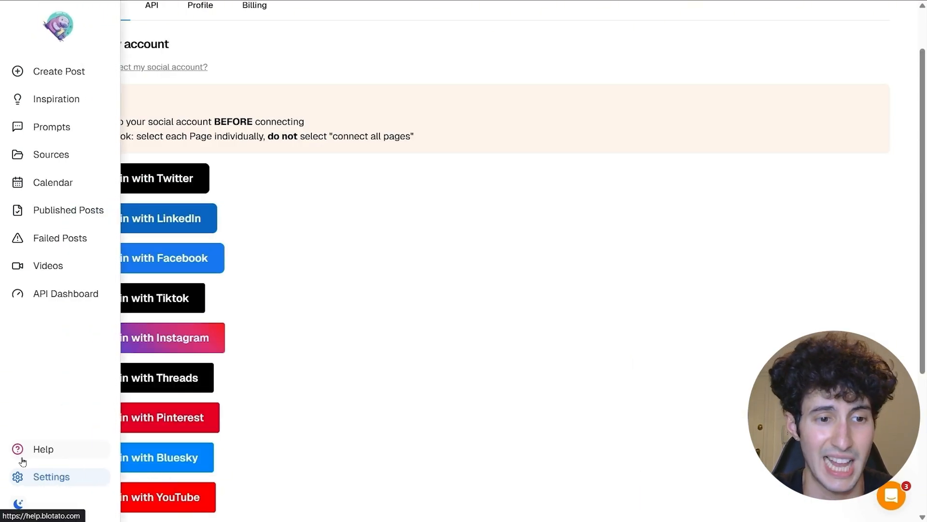
{"action": "left_click", "coordinate": [30, 455]}
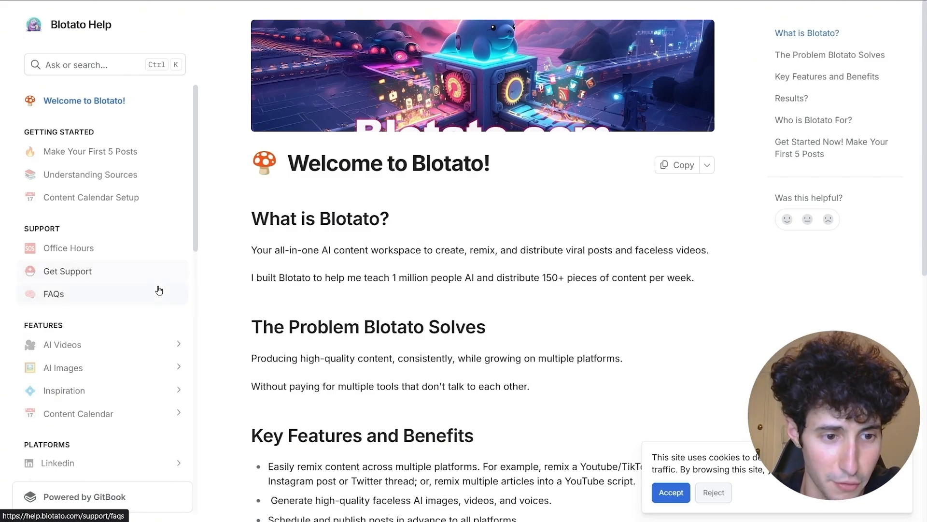
- Open the Upload Media endpoint page under the docs' API Reference
{"action": "scroll", "coordinate": [159, 290], "scroll_direction": "down", "scroll_amount": 7}
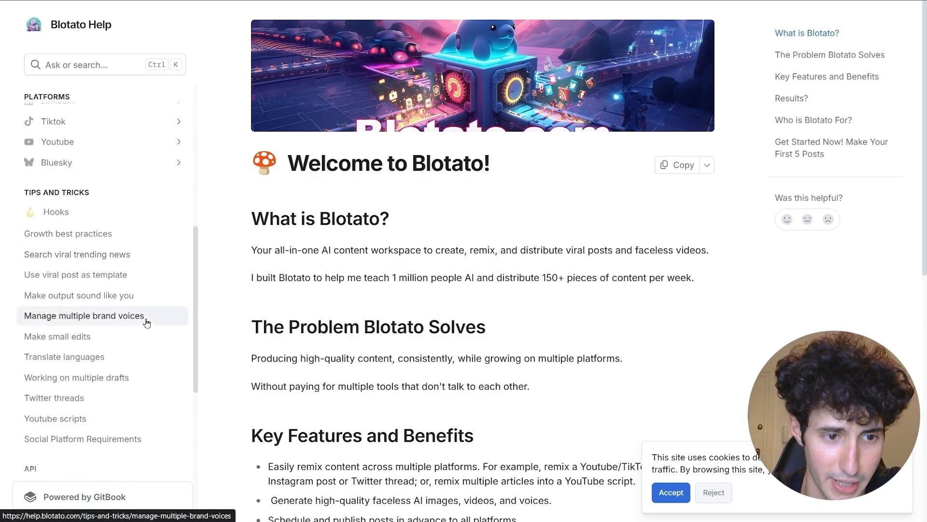
{"action": "scroll", "coordinate": [147, 322], "scroll_direction": "down", "scroll_amount": 4}
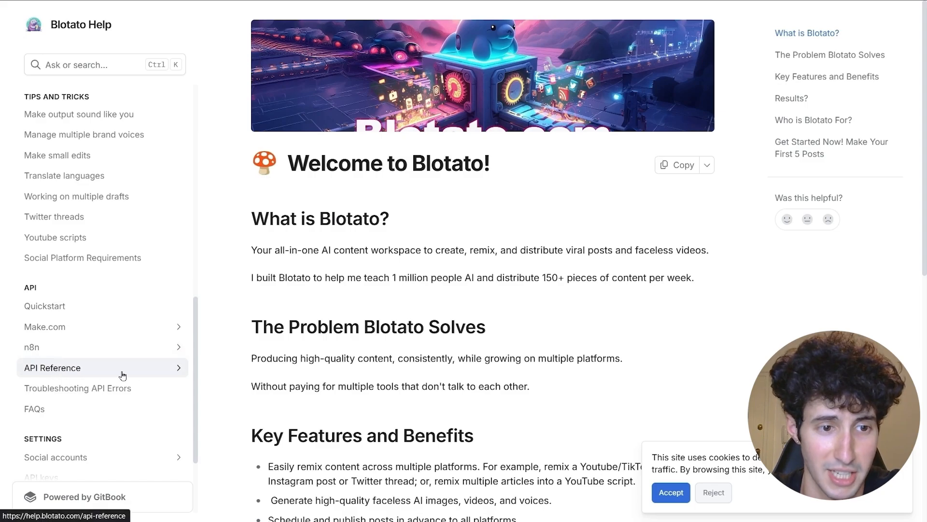
{"action": "left_click", "coordinate": [159, 375]}
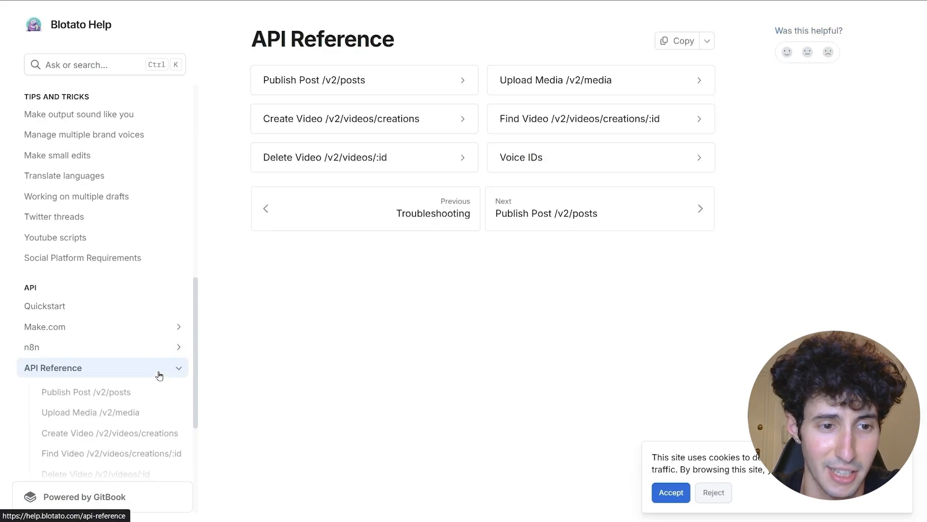
{"action": "scroll", "coordinate": [160, 375], "scroll_direction": "down", "scroll_amount": 1}
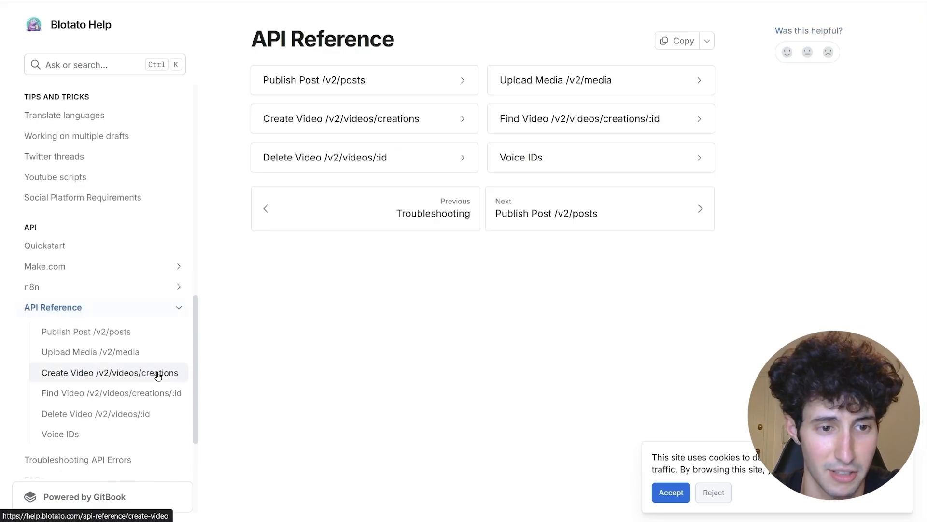
{"action": "left_click", "coordinate": [71, 356]}
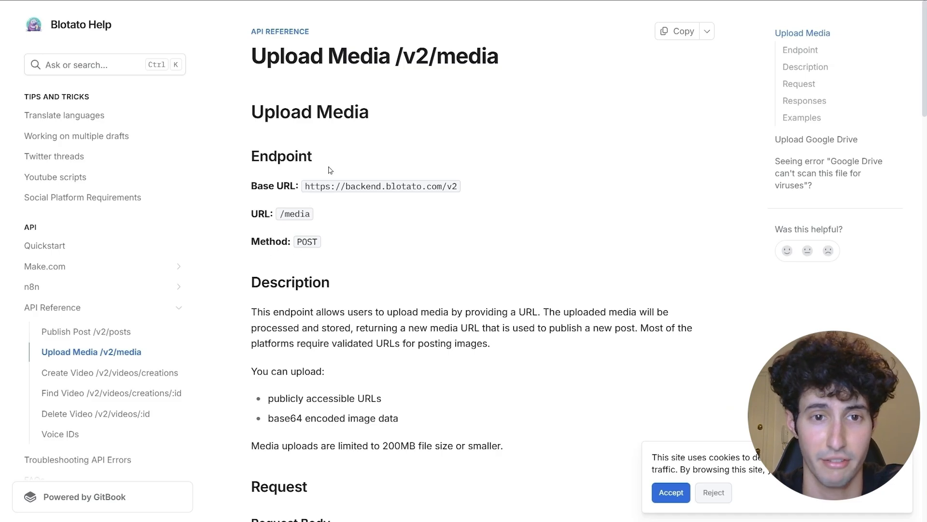
{"action": "scroll", "coordinate": [331, 202], "scroll_direction": "down", "scroll_amount": 6}
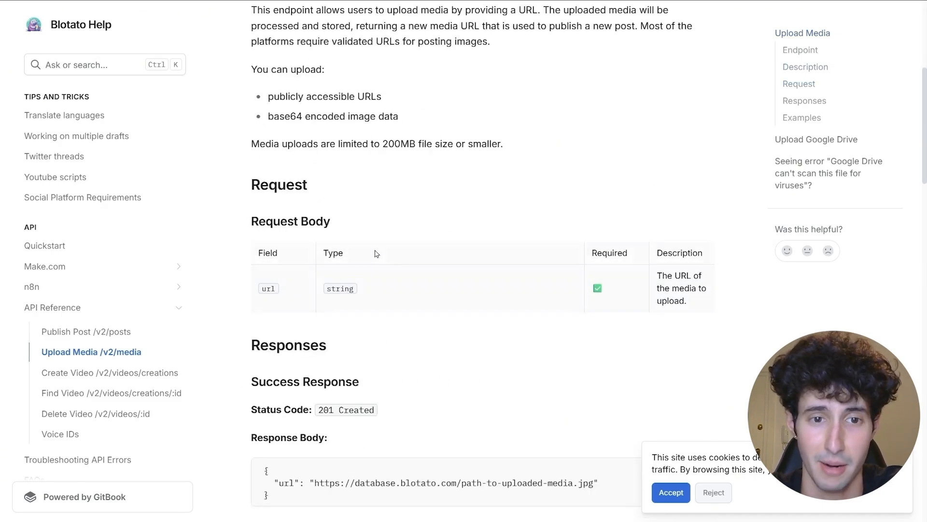
{"action": "scroll", "coordinate": [379, 242], "scroll_direction": "down", "scroll_amount": 1}
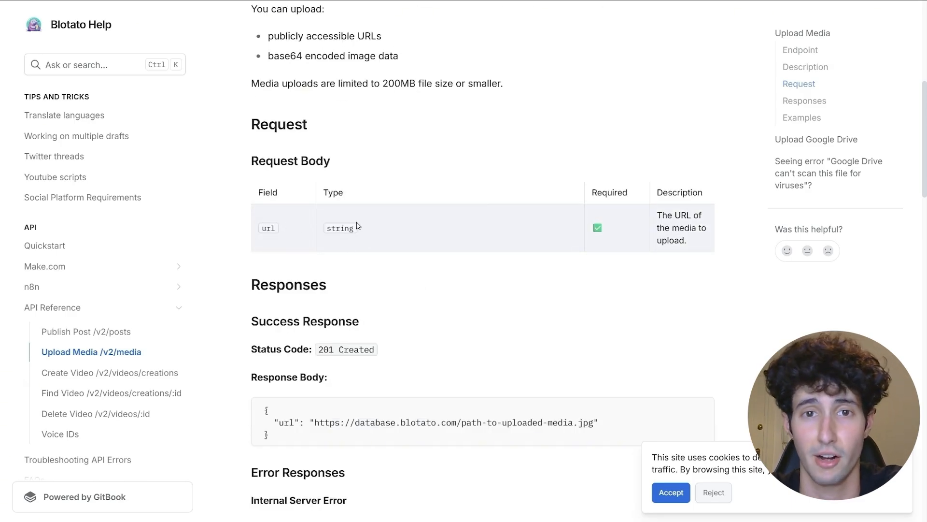
{"action": "scroll", "coordinate": [357, 226], "scroll_direction": "down", "scroll_amount": 2}
{"action": "scroll", "coordinate": [357, 226], "scroll_direction": "up", "scroll_amount": 7}
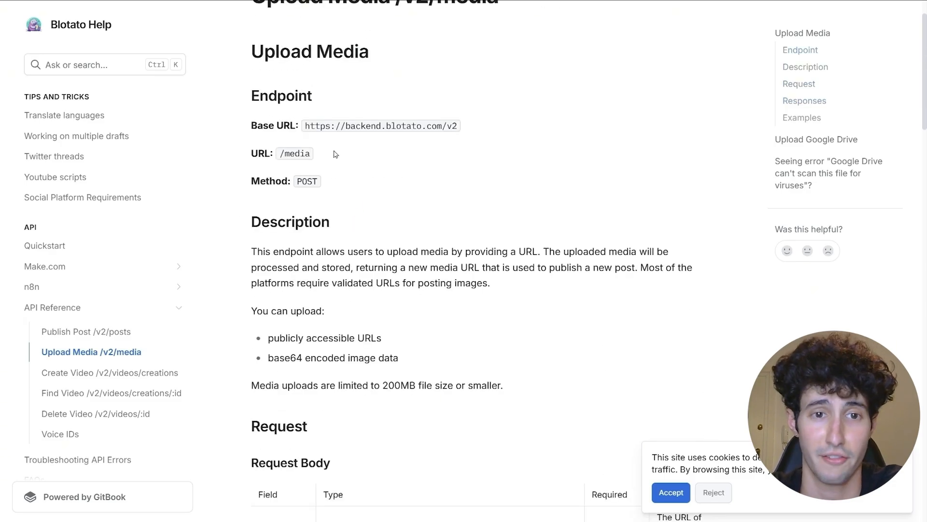
{"action": "left_click_drag", "start_coordinate": [306, 126], "coordinate": [471, 133]}
{"action": "right_click", "coordinate": [430, 126]}
{"action": "left_click", "coordinate": [448, 139]}
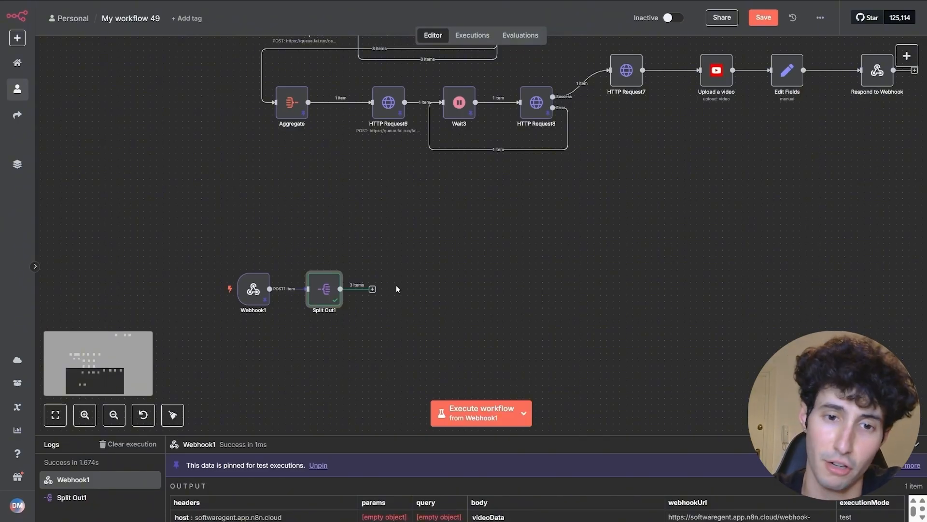
{"action": "left_click", "coordinate": [372, 289]}
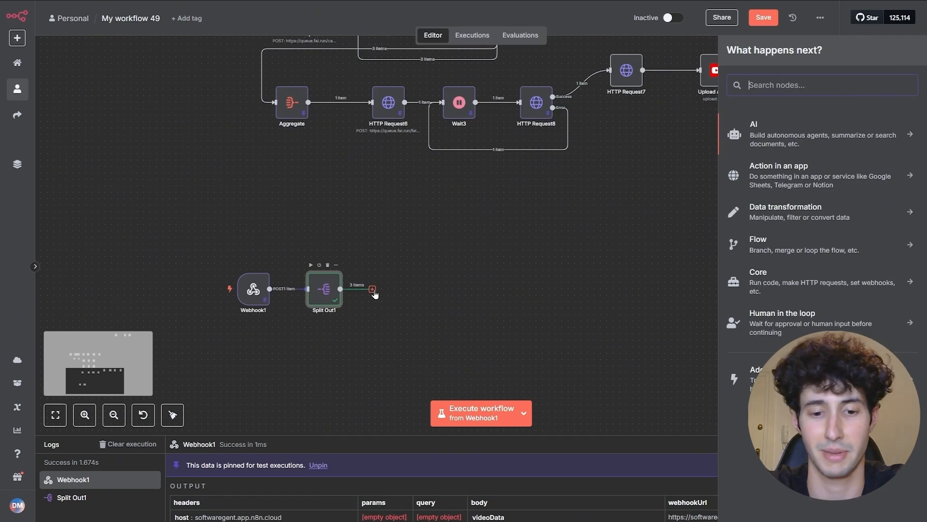
{"action": "type", "text": "http"}
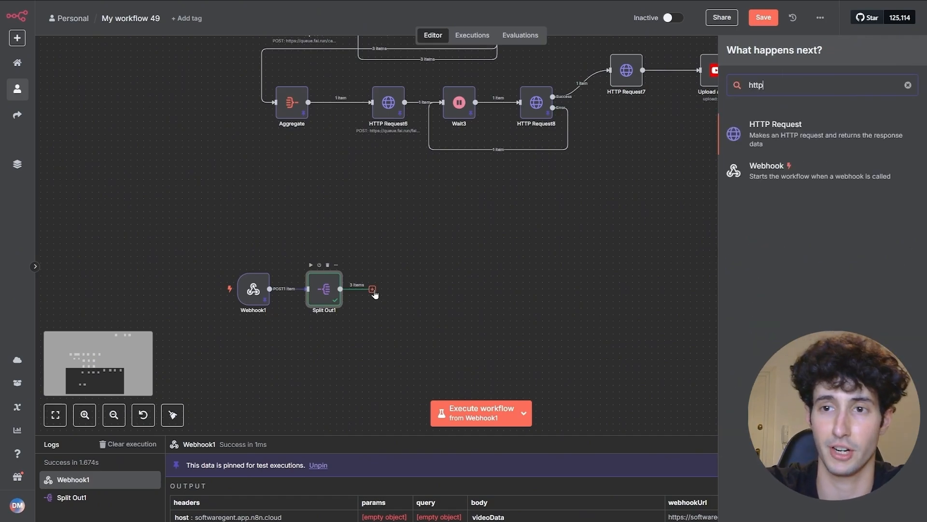
{"action": "left_click", "coordinate": [754, 143]}
{"action": "left_click", "coordinate": [399, 112]}
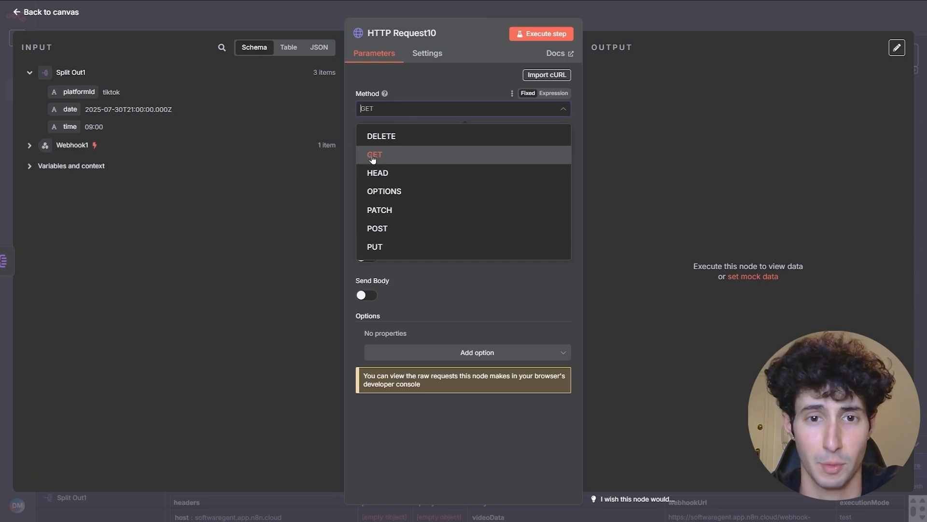
{"action": "left_click", "coordinate": [376, 227]}
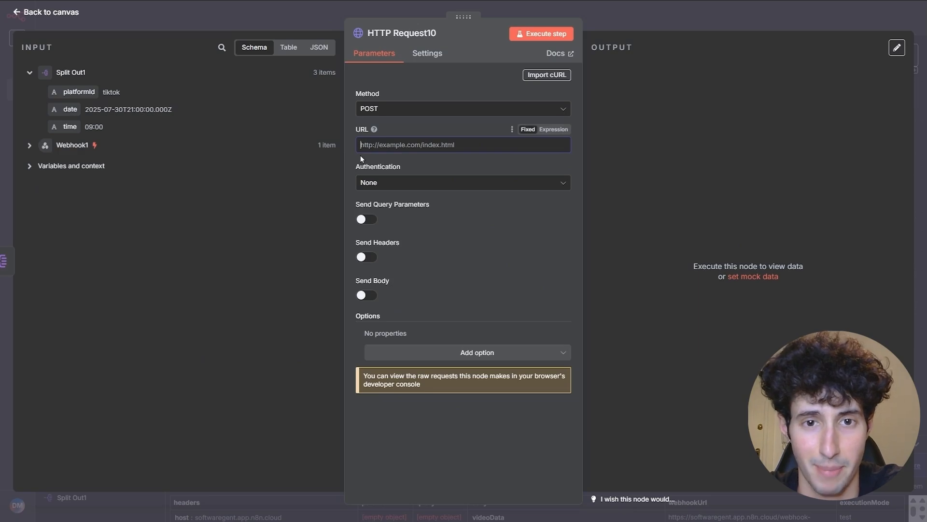
{"action": "key", "text": "ctrl+v"}
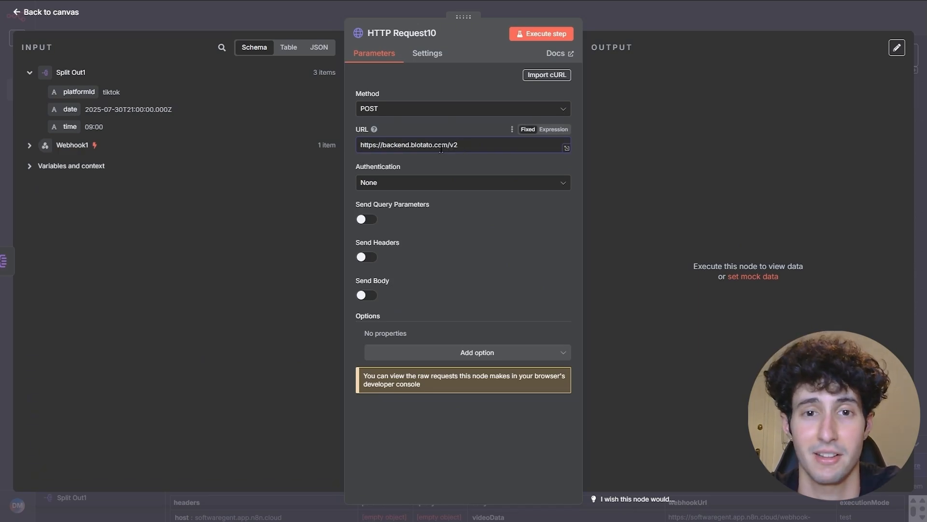
{"action": "left_click_drag", "start_coordinate": [393, 147], "coordinate": [439, 144]}
{"action": "left_click", "coordinate": [474, 143]}
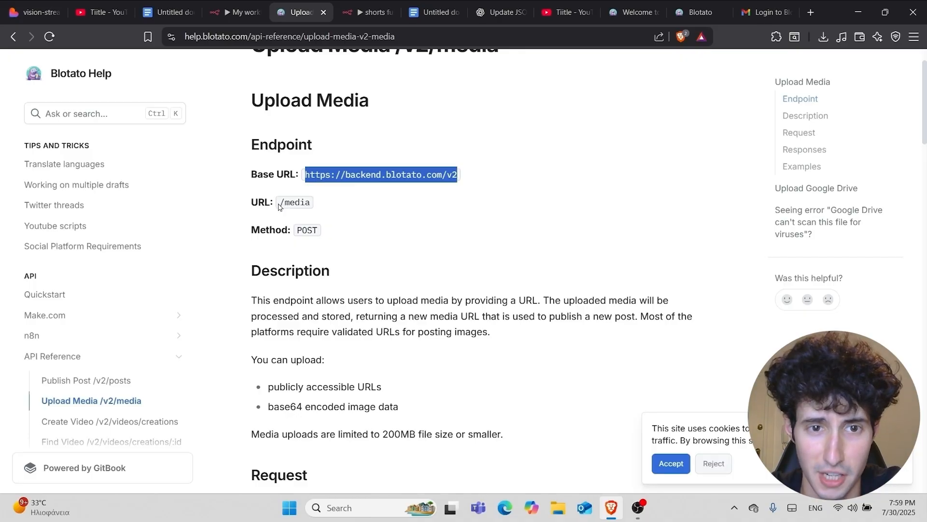
{"action": "left_click_drag", "start_coordinate": [281, 202], "coordinate": [309, 202]}
{"action": "right_click", "coordinate": [297, 202]}
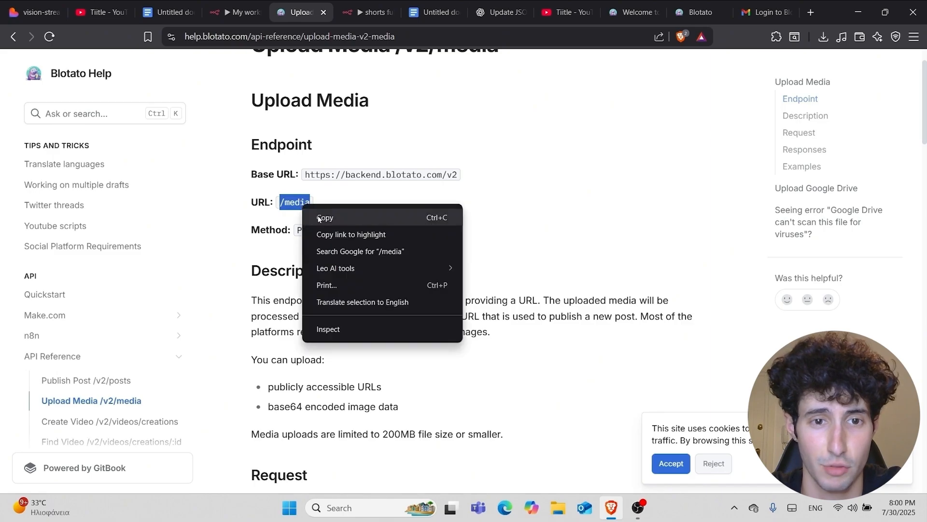
{"action": "left_click", "coordinate": [319, 217]}
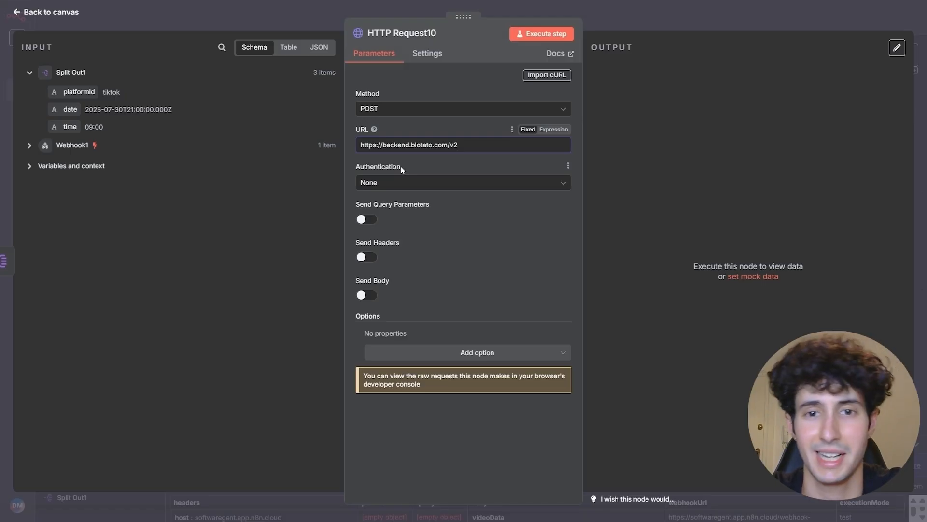
{"action": "key", "text": "ctrl+v"}
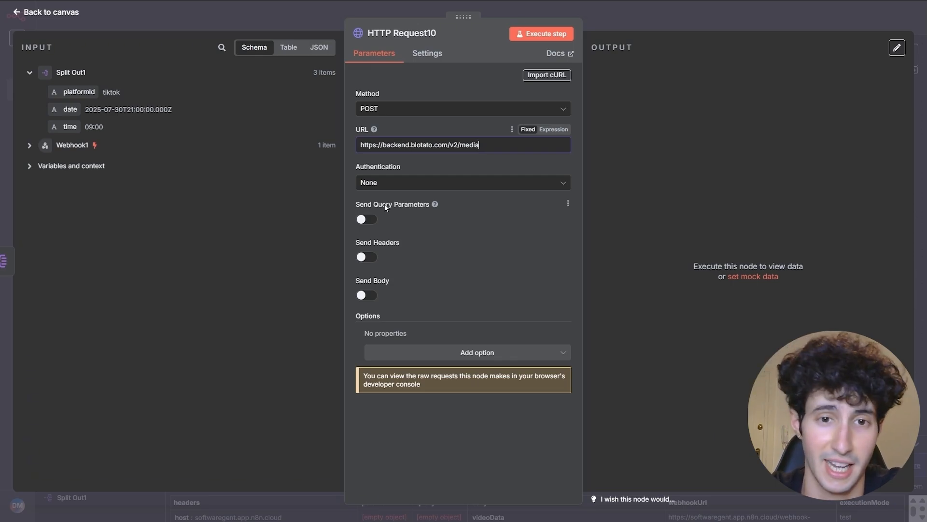
{"action": "left_click", "coordinate": [393, 185]}
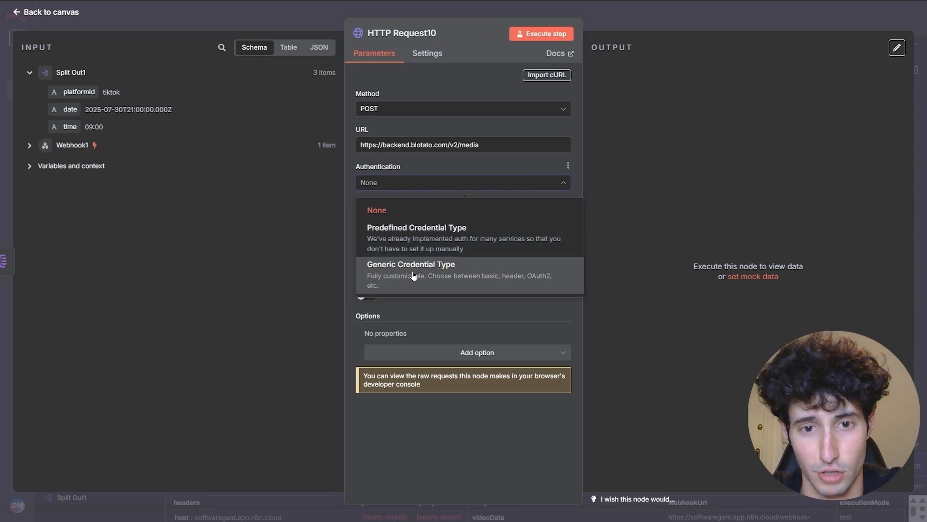
- Choose Generic Credential Type with Header Auth and start a new header credential
{"action": "left_click", "coordinate": [429, 265]}
{"action": "left_click", "coordinate": [397, 219]}
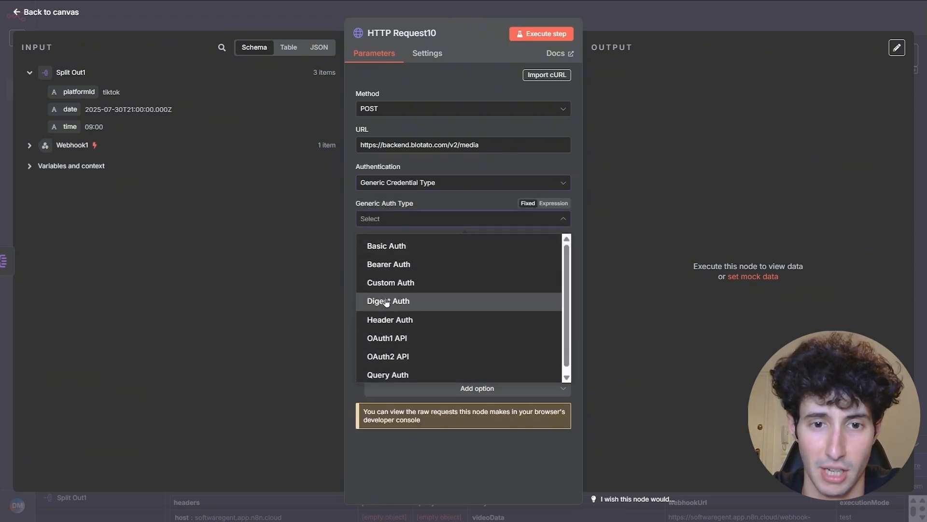
{"action": "left_click", "coordinate": [381, 320]}
{"action": "left_click", "coordinate": [390, 252]}
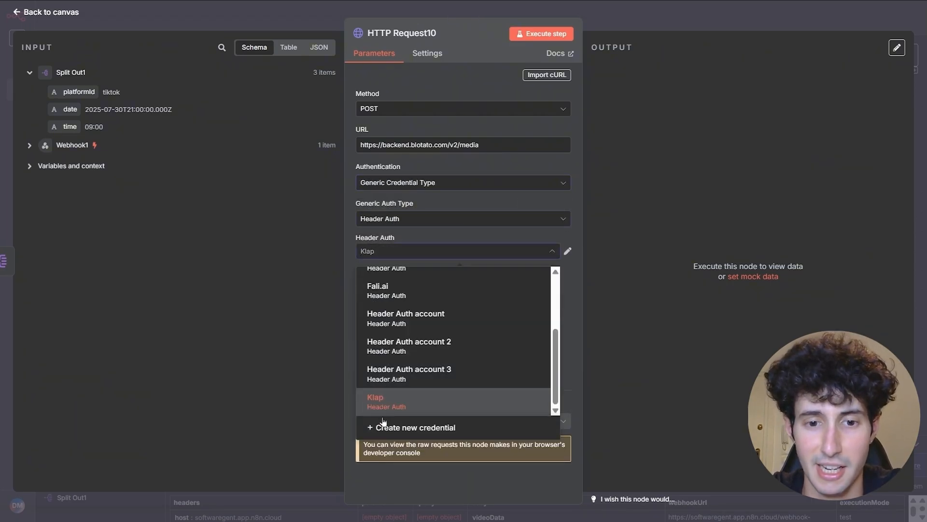
{"action": "left_click", "coordinate": [394, 428]}
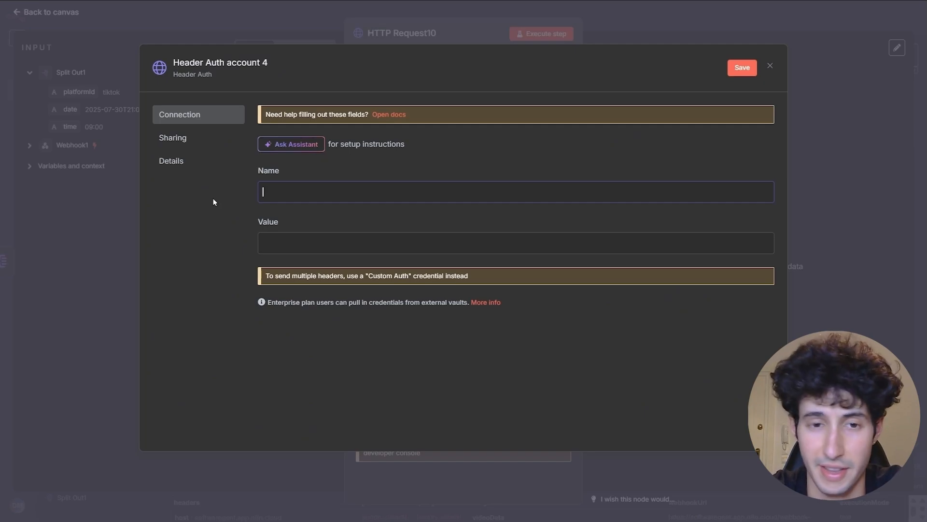
{"action": "key", "text": "ctrl+v"}
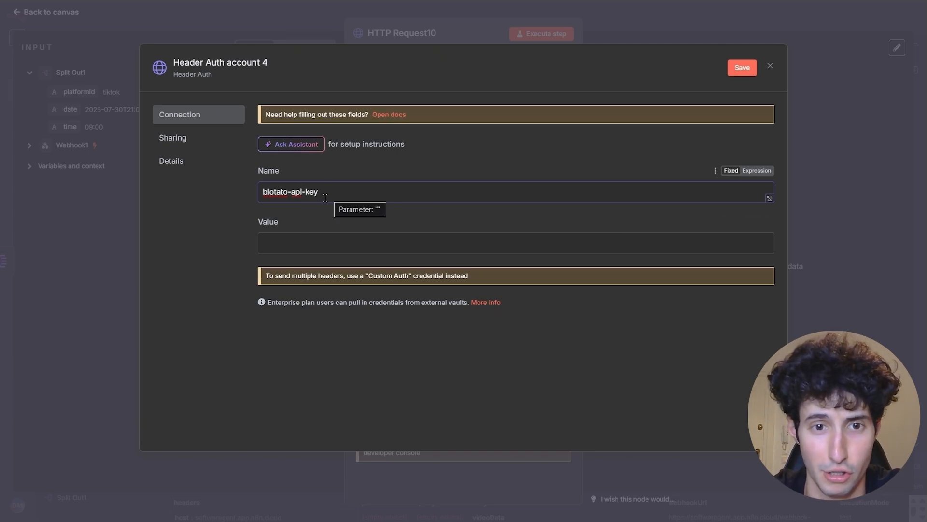
{"action": "left_click", "coordinate": [271, 242]}
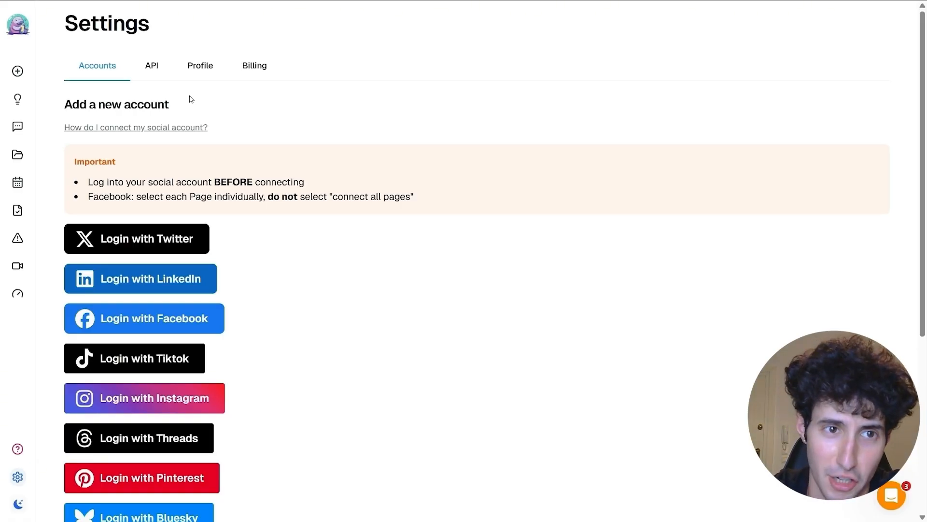
- Paste the Blotato API key as the header value and save the credential as 'Blotato 2'
{"action": "left_click", "coordinate": [151, 68]}
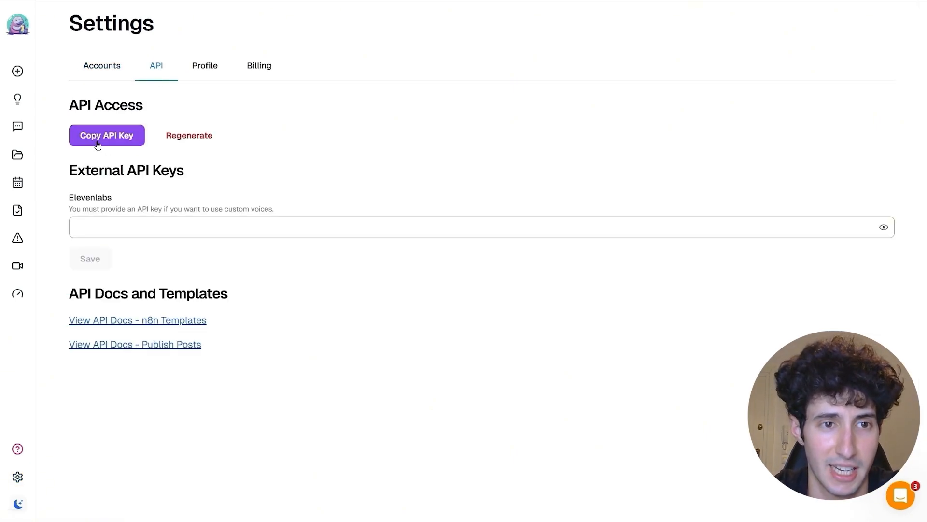
{"action": "left_click", "coordinate": [103, 142]}
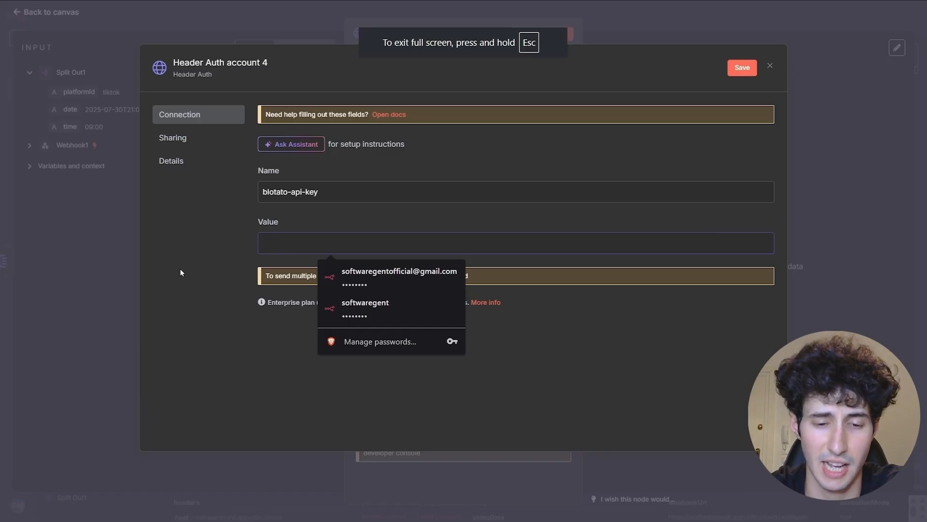
{"action": "key", "text": "ctrl+v"}
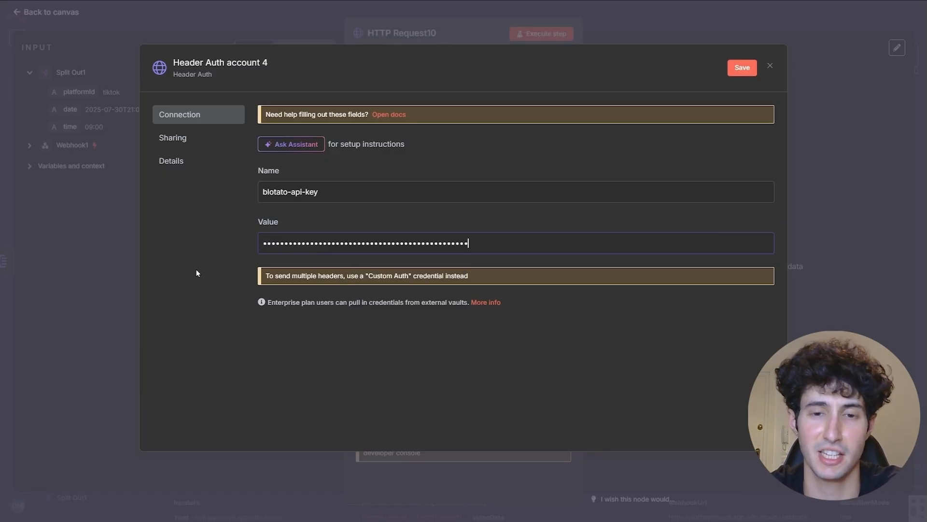
{"action": "left_click", "coordinate": [744, 71]}
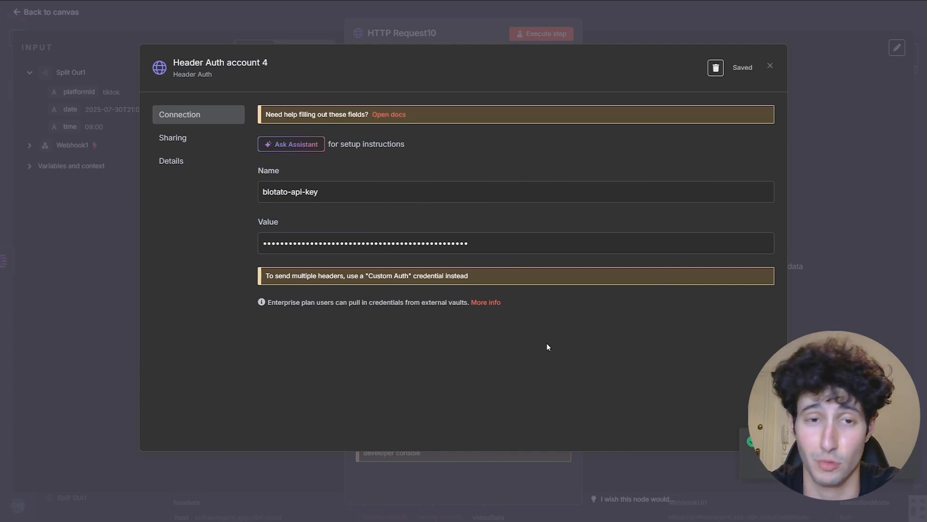
{"action": "left_click", "coordinate": [247, 62]}
{"action": "key", "text": "BackSpace"}
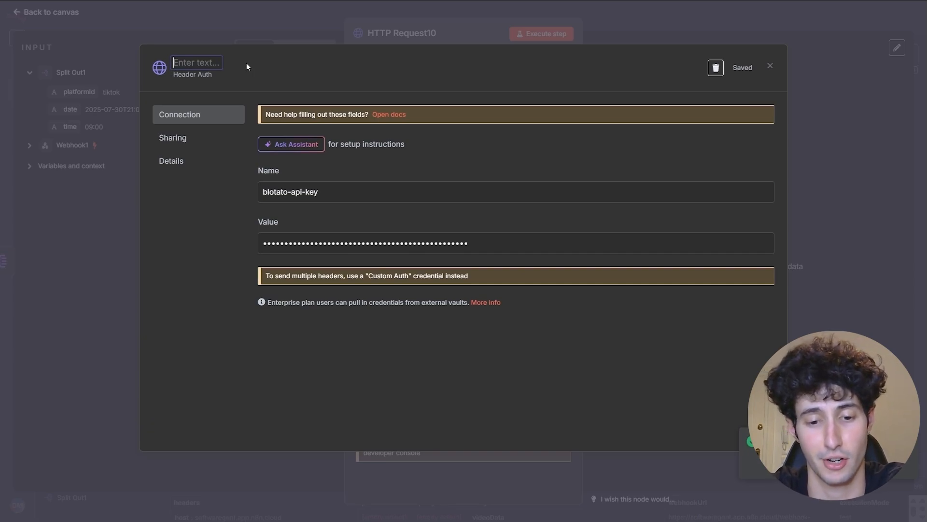
{"action": "type", "text": "Blotato"}
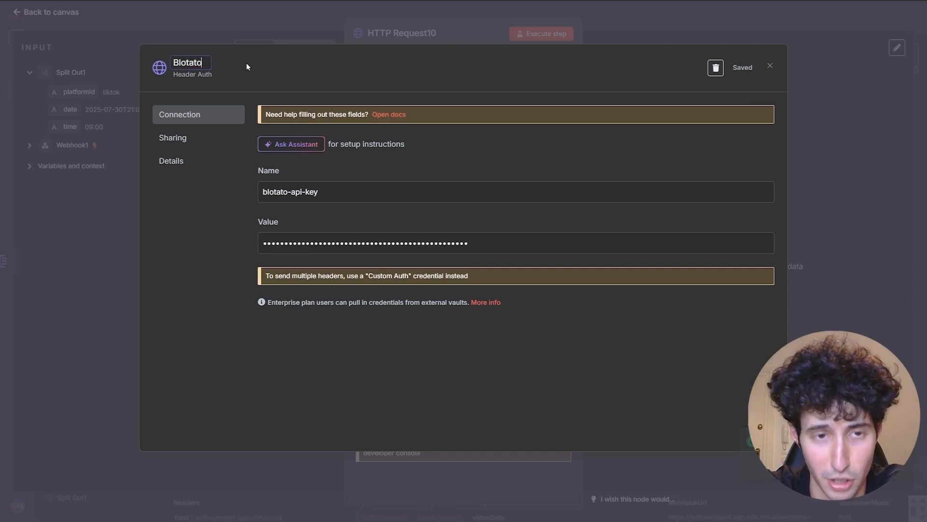
{"action": "type", "text": " 2"}
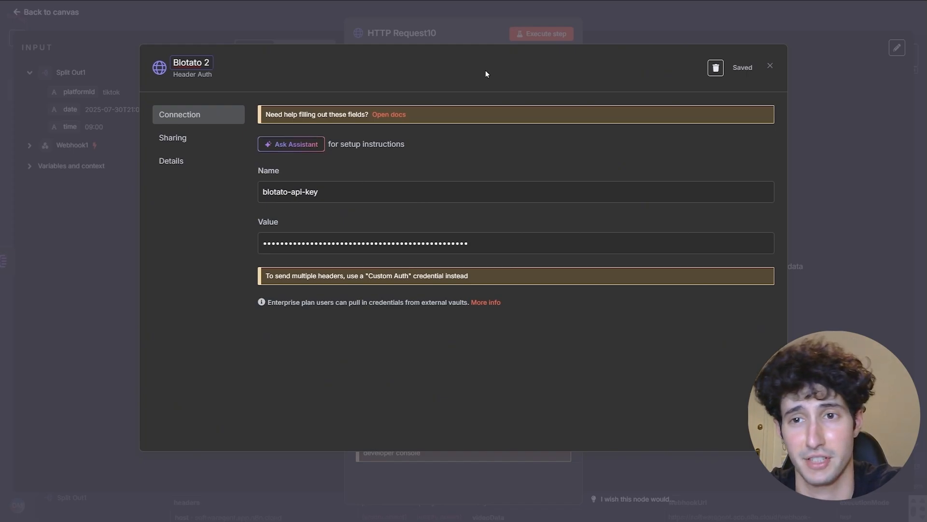
{"action": "key", "text": "Return"}
{"action": "left_click", "coordinate": [742, 70]}
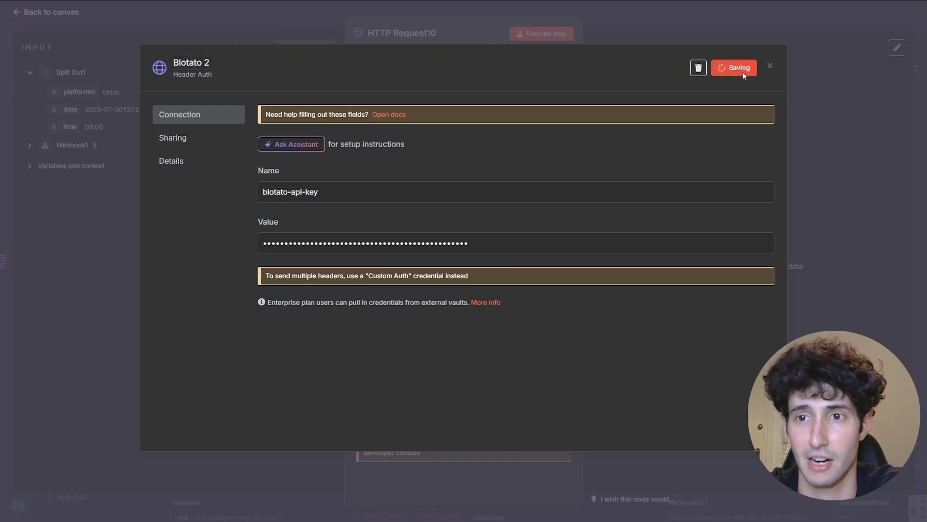
{"action": "left_click", "coordinate": [769, 68]}
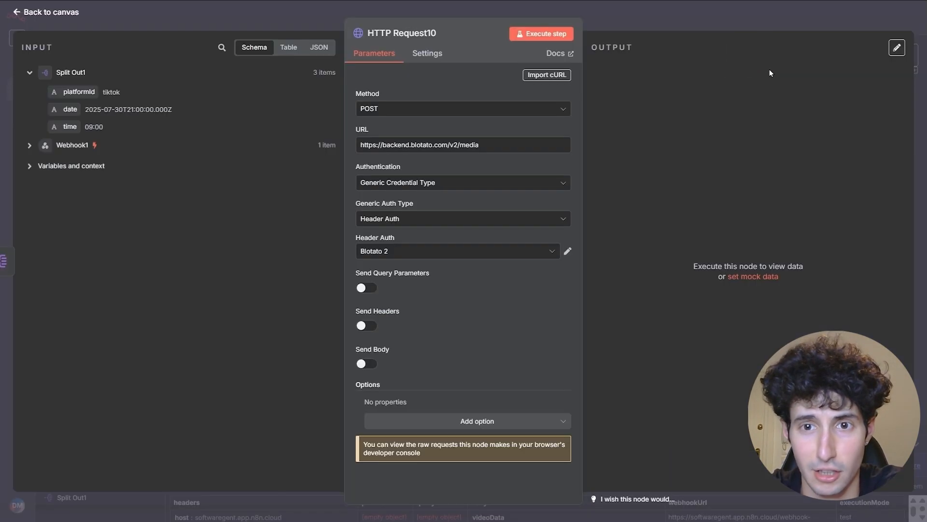
- Turn on Send Body and add a body parameter named url
{"action": "left_click", "coordinate": [365, 365]}
{"action": "scroll", "coordinate": [385, 377], "scroll_direction": "down", "scroll_amount": 1}
{"action": "scroll", "coordinate": [385, 377], "scroll_direction": "down", "scroll_amount": 2}
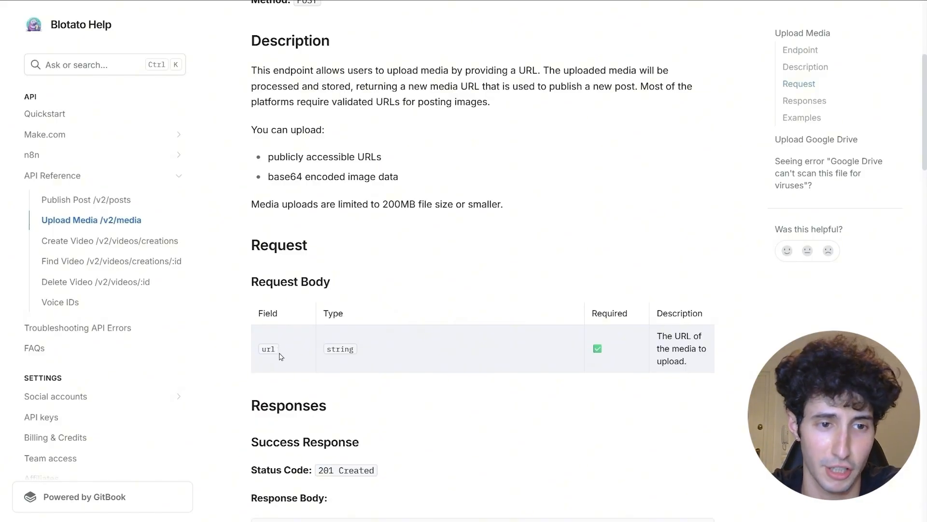
{"action": "scroll", "coordinate": [281, 356], "scroll_direction": "down", "scroll_amount": 1}
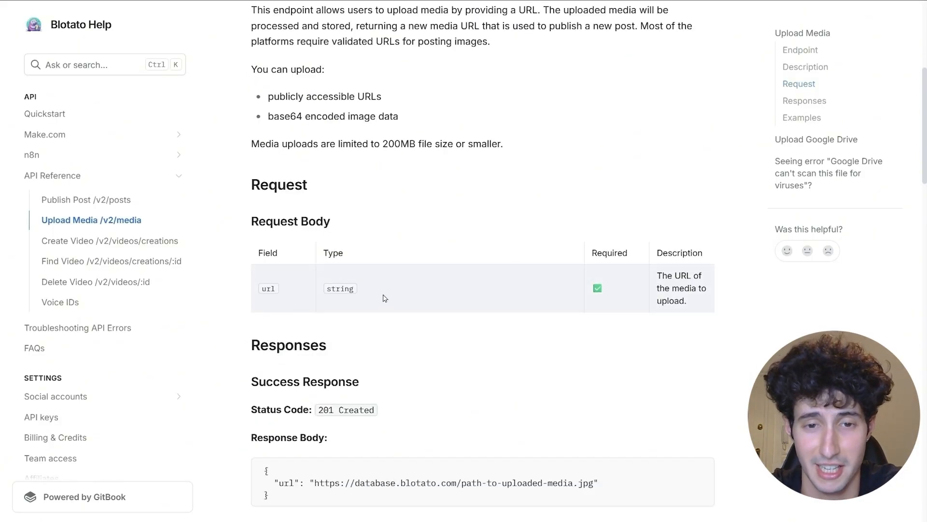
{"action": "double_click", "coordinate": [268, 288]}
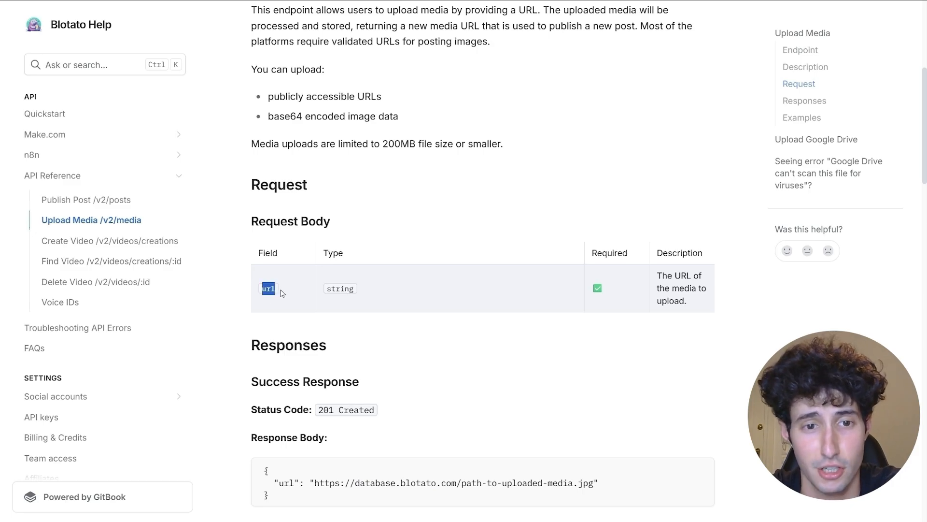
{"action": "right_click", "coordinate": [269, 286]}
{"action": "left_click", "coordinate": [358, 299]}
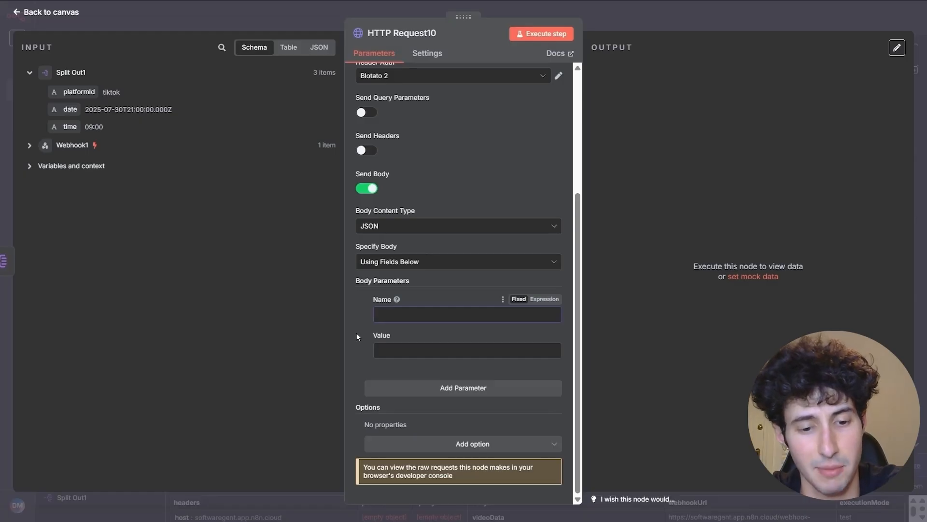
{"action": "key", "text": "ctrl+v"}
{"action": "key", "text": "Tab"}
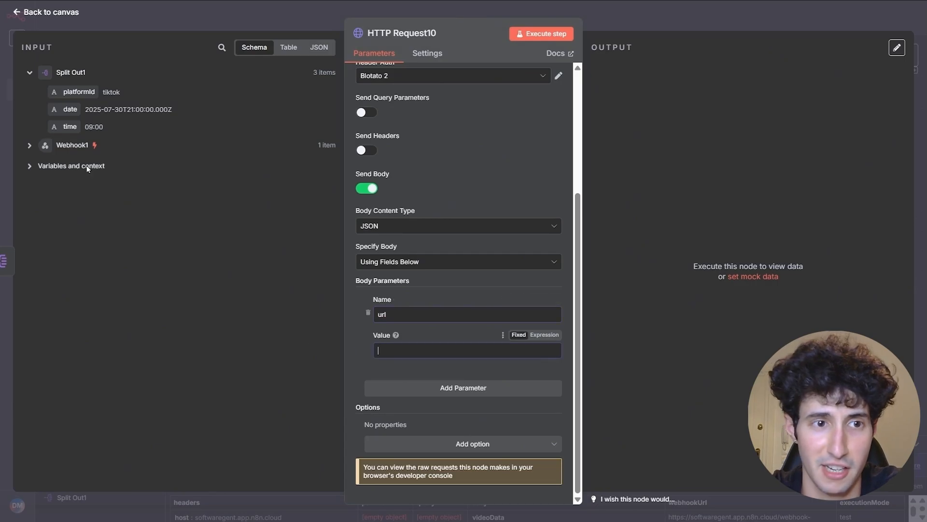
- Map Webhook1's additionalVideoUrl into the url value and run HTTP Request10
{"action": "left_click", "coordinate": [30, 146]}
{"action": "scroll", "coordinate": [128, 298], "scroll_direction": "down", "scroll_amount": 10}
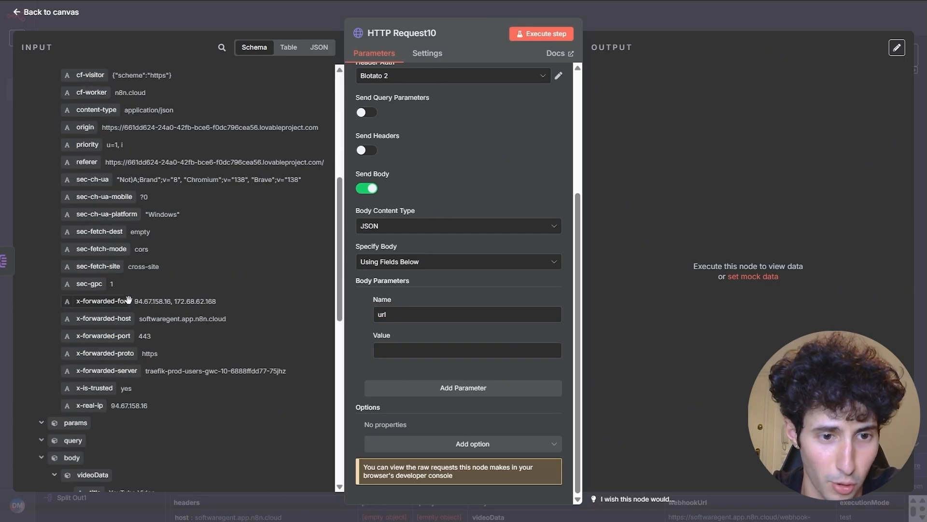
{"action": "scroll", "coordinate": [126, 296], "scroll_direction": "down", "scroll_amount": 4}
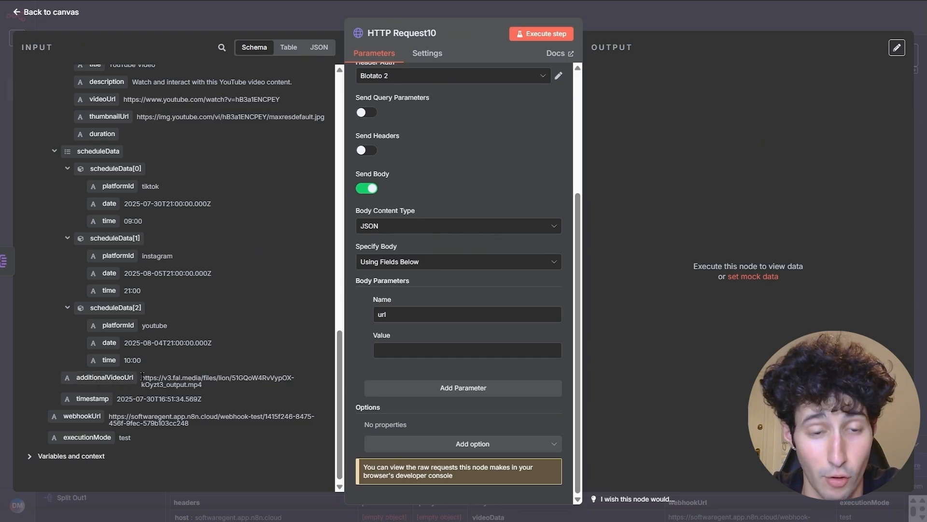
{"action": "left_click_drag", "start_coordinate": [141, 381], "coordinate": [220, 384]}
{"action": "left_click", "coordinate": [215, 387]}
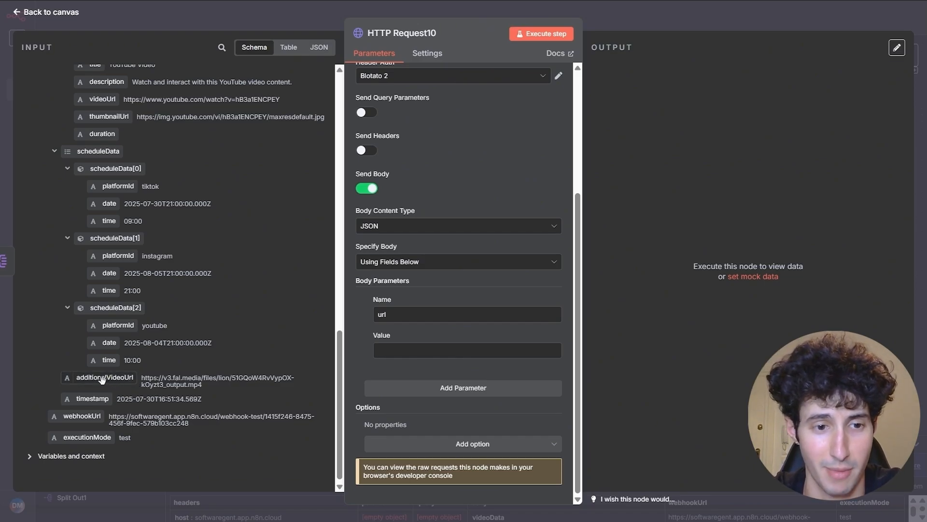
{"action": "left_click_drag", "start_coordinate": [104, 378], "coordinate": [408, 354]}
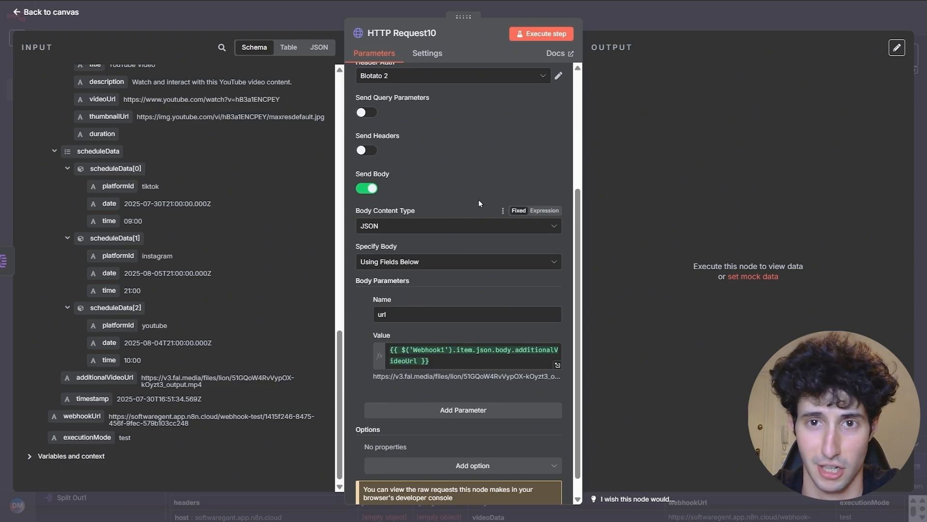
{"action": "left_click", "coordinate": [551, 36]}
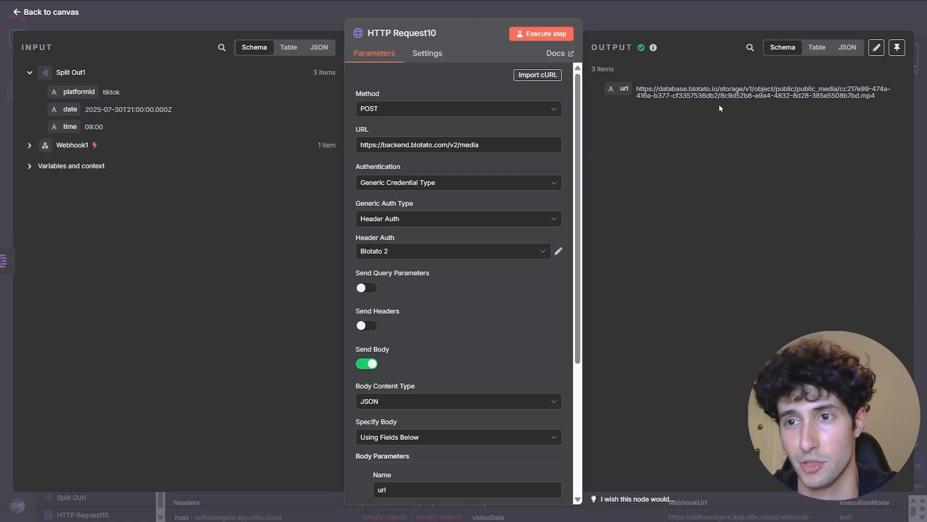
- Pin HTTP Request10's upload results and search 'http' for a new node after it
{"action": "left_click", "coordinate": [897, 47]}
{"action": "left_click", "coordinate": [779, 25]}
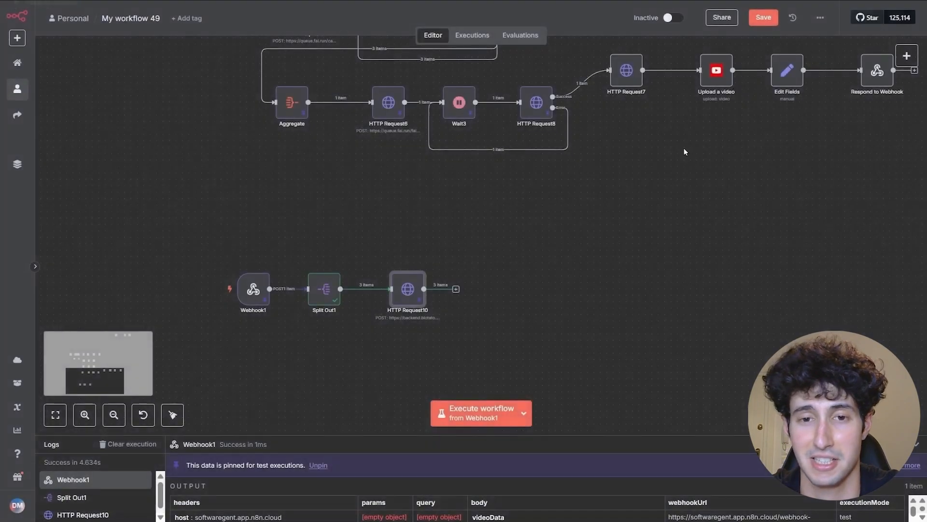
{"action": "left_click", "coordinate": [456, 290]}
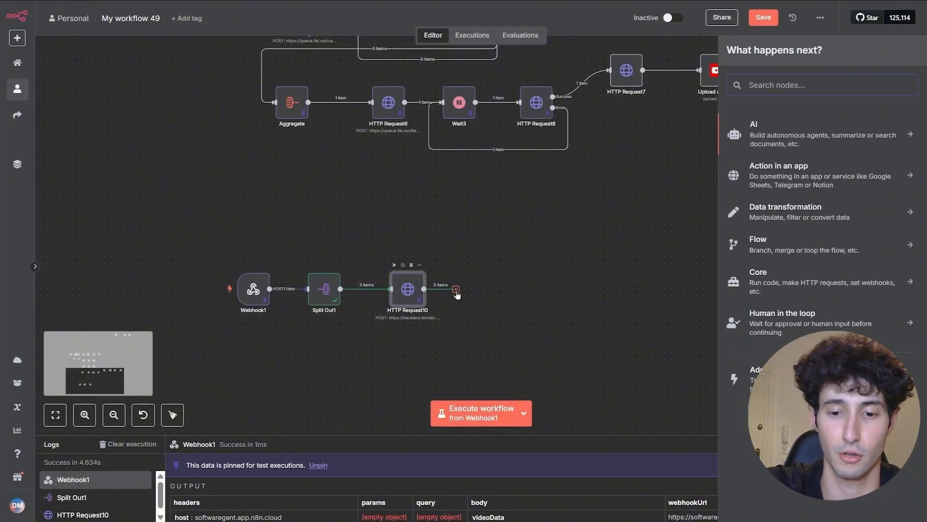
{"action": "type", "text": "http"}
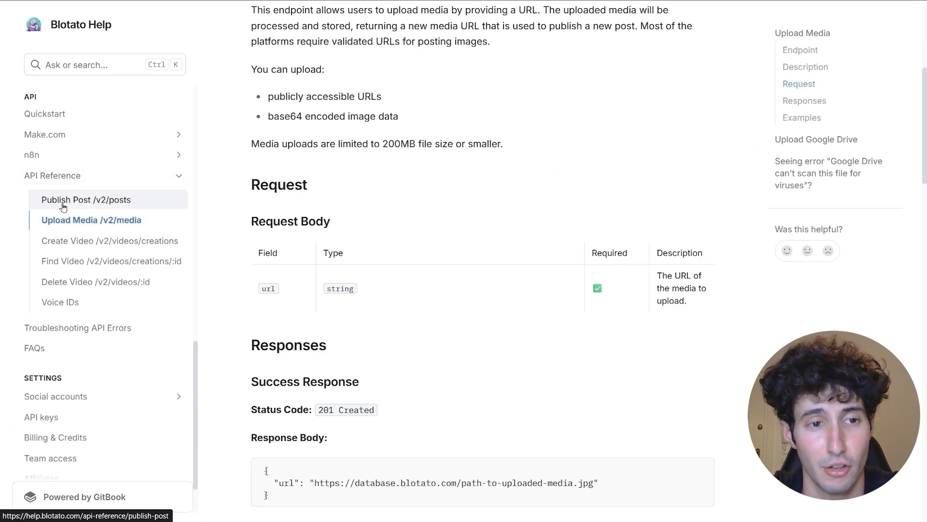
- Open Blotato's Publish Post docs and select the base URL with the /posts path
{"action": "left_click", "coordinate": [63, 203]}
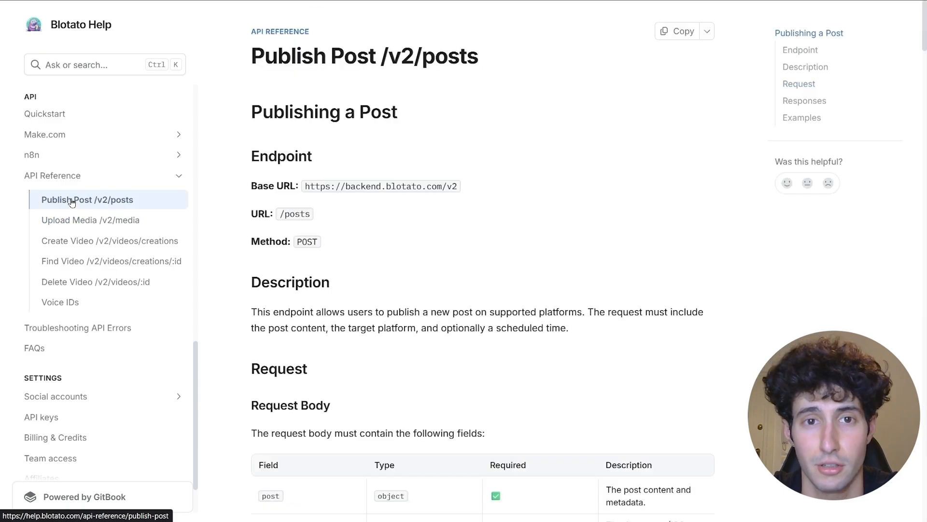
{"action": "left_click_drag", "start_coordinate": [305, 192], "coordinate": [480, 190]}
{"action": "left_click", "coordinate": [315, 200]}
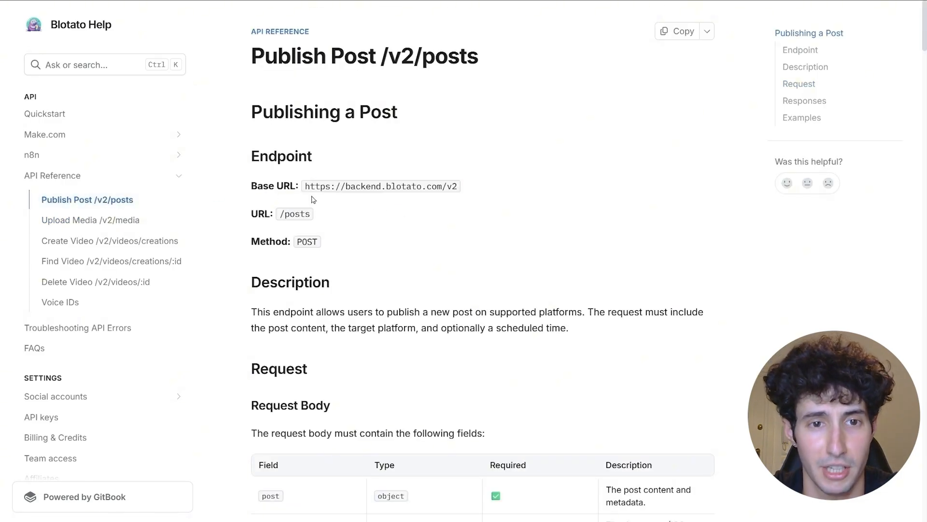
{"action": "left_click_drag", "start_coordinate": [305, 192], "coordinate": [317, 216]}
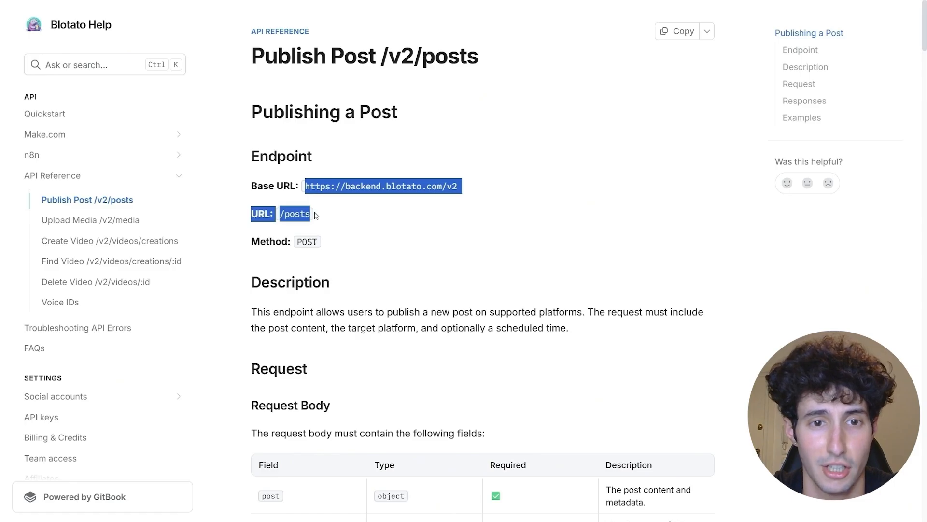
{"action": "right_click", "coordinate": [293, 216]}
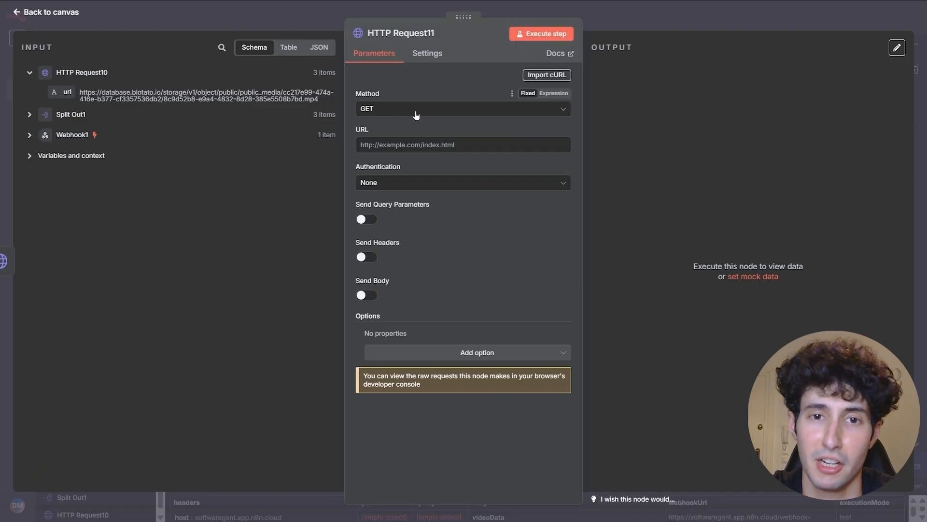
{"action": "left_click", "coordinate": [414, 109]}
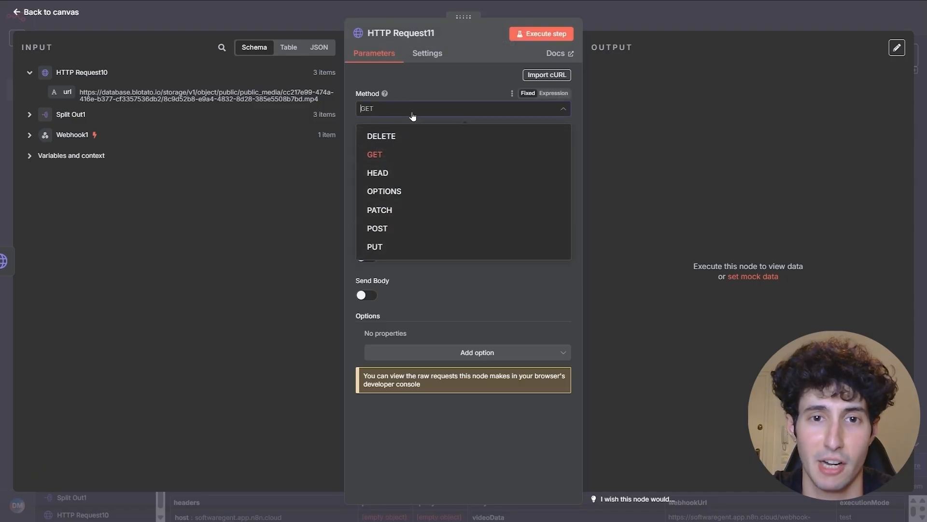
{"action": "left_click", "coordinate": [386, 227]}
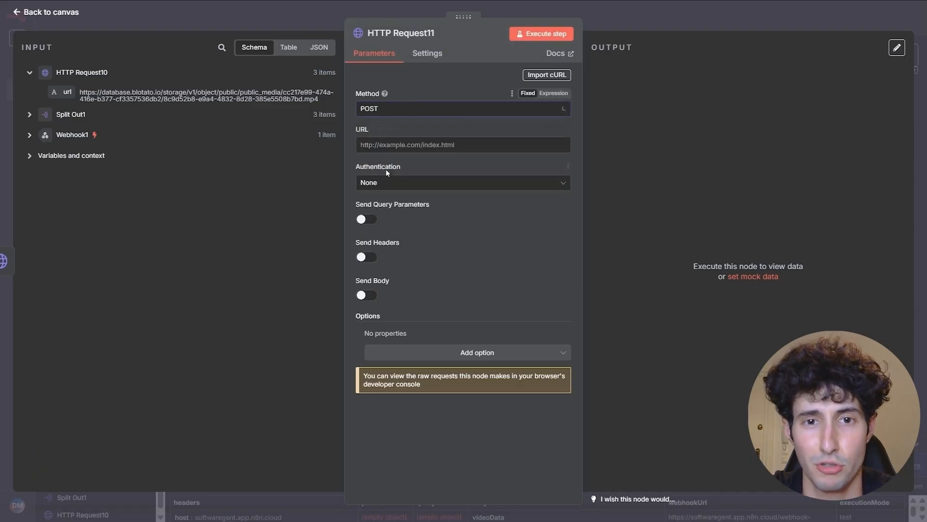
{"action": "left_click", "coordinate": [389, 144]}
{"action": "key", "text": "ctrl+v"}
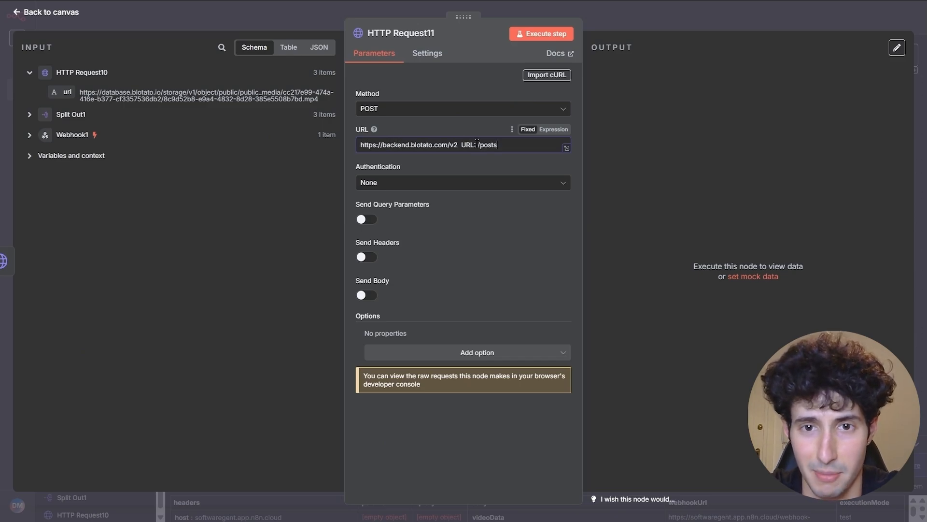
{"action": "left_click_drag", "start_coordinate": [477, 144], "coordinate": [459, 146]}
{"action": "key", "text": "BackSpace"}
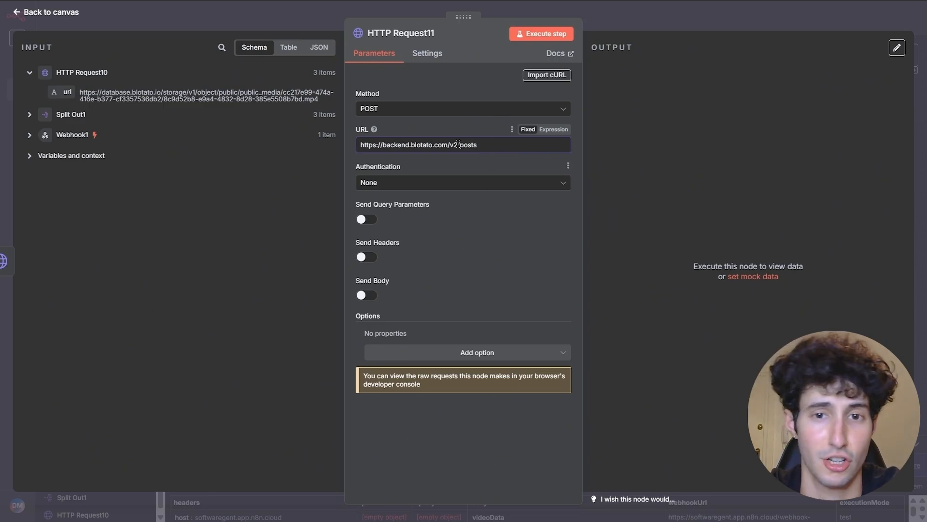
- Authenticate with Generic Credential Type, Header Auth, using the Blotato 2 credential
{"action": "left_click", "coordinate": [403, 183]}
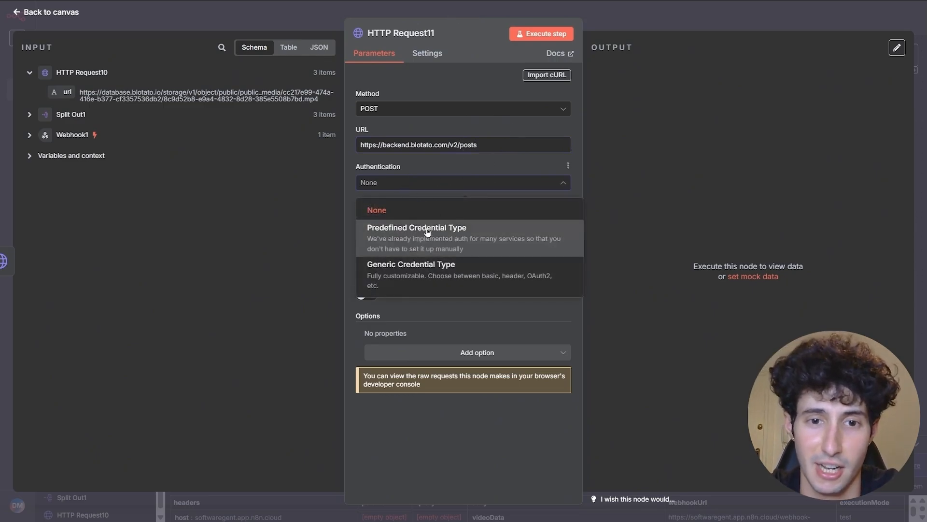
{"action": "left_click", "coordinate": [404, 275]}
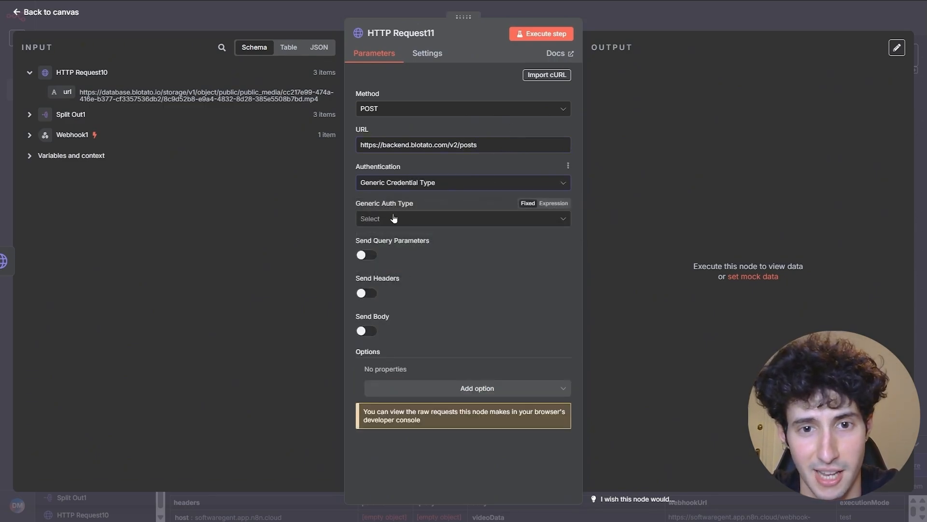
{"action": "left_click", "coordinate": [396, 218]}
{"action": "left_click", "coordinate": [394, 320]}
{"action": "left_click", "coordinate": [391, 252]}
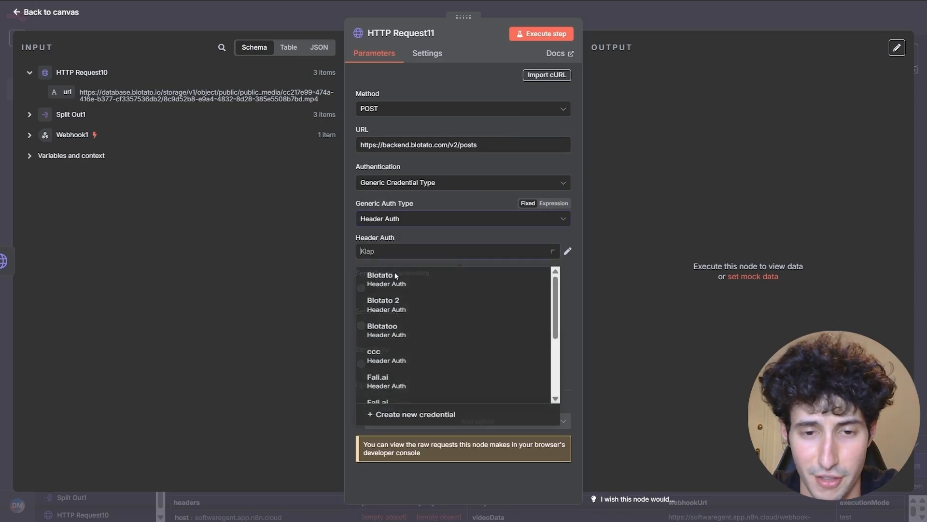
{"action": "scroll", "coordinate": [397, 348], "scroll_direction": "up", "scroll_amount": 3}
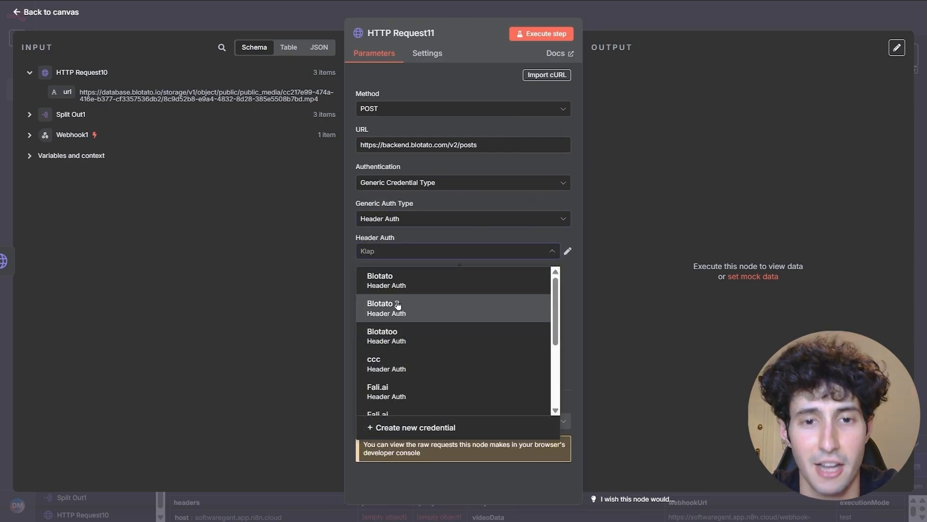
{"action": "left_click", "coordinate": [399, 309]}
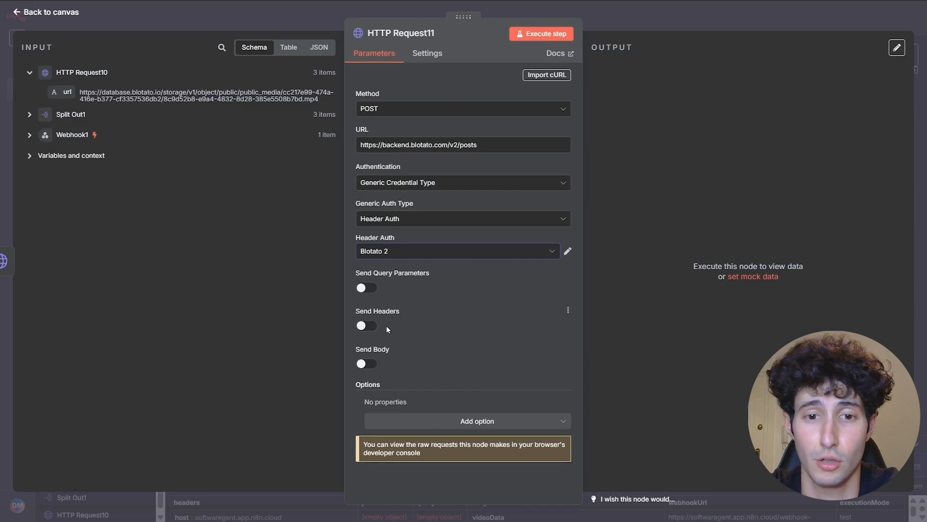
- Turn on Send Body for the request
{"action": "left_click", "coordinate": [367, 365]}
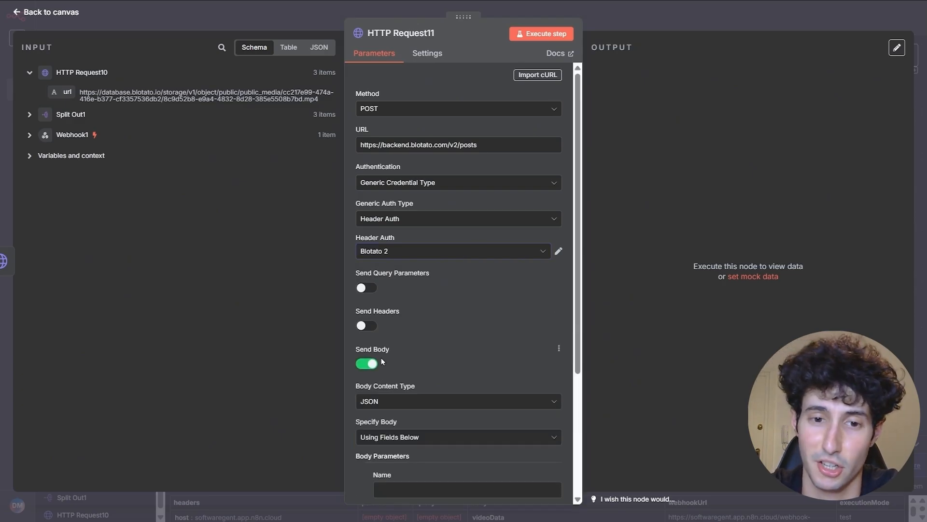
{"action": "scroll", "coordinate": [386, 381], "scroll_direction": "down", "scroll_amount": 3}
{"action": "left_click", "coordinate": [389, 370]}
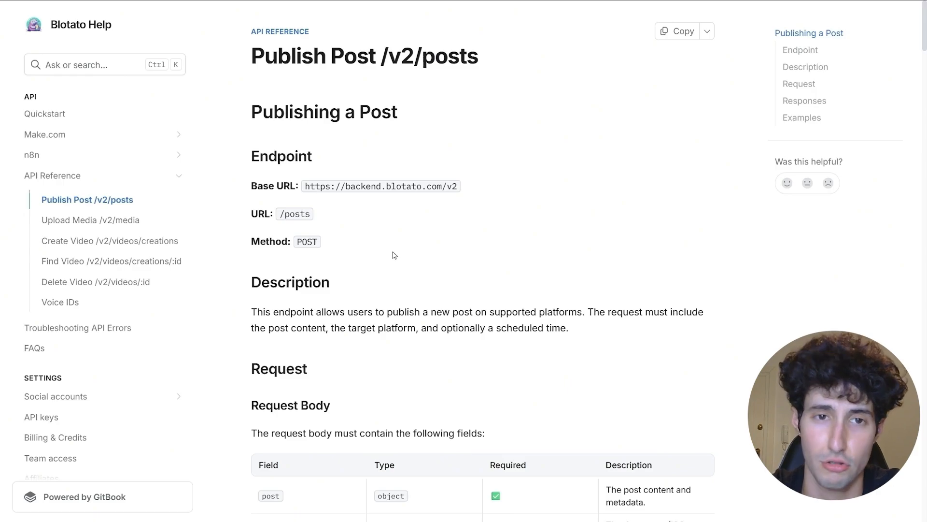
{"action": "scroll", "coordinate": [394, 255], "scroll_direction": "down", "scroll_amount": 1}
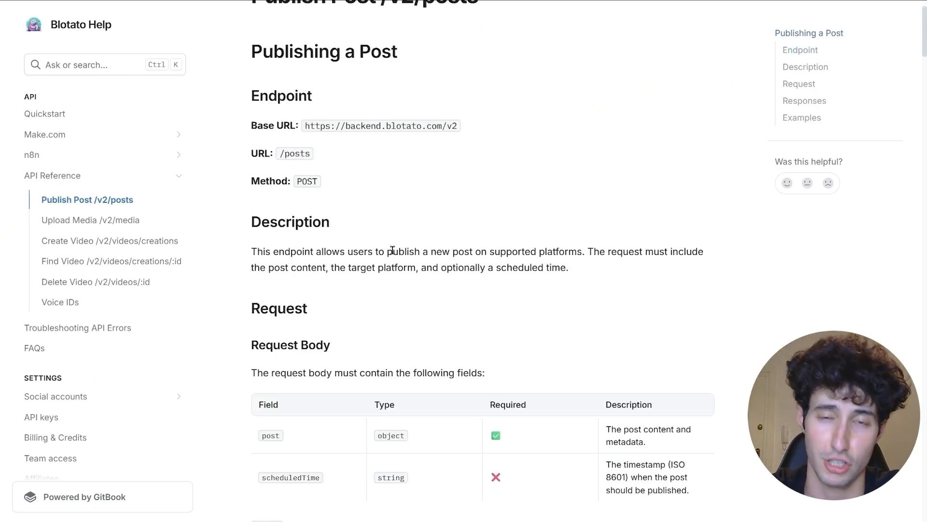
{"action": "scroll", "coordinate": [393, 250], "scroll_direction": "down", "scroll_amount": 1}
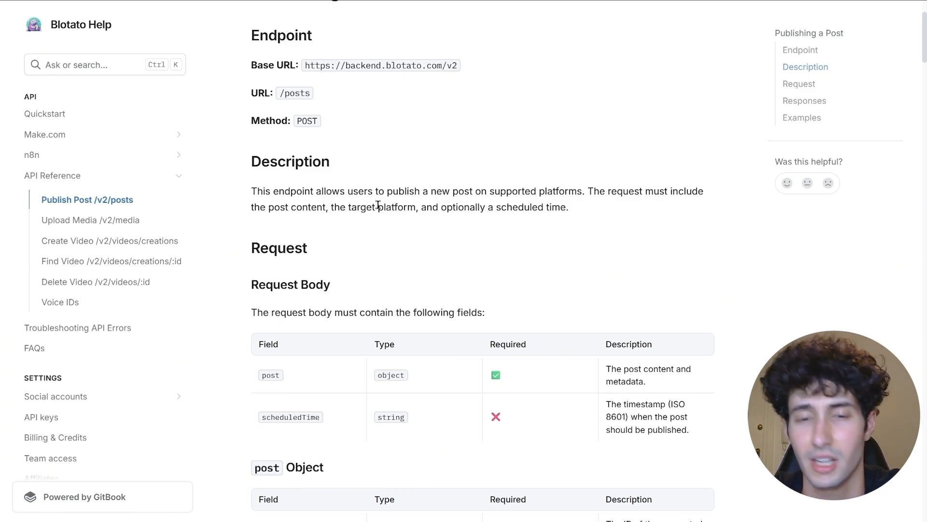
{"action": "scroll", "coordinate": [381, 213], "scroll_direction": "down", "scroll_amount": 2}
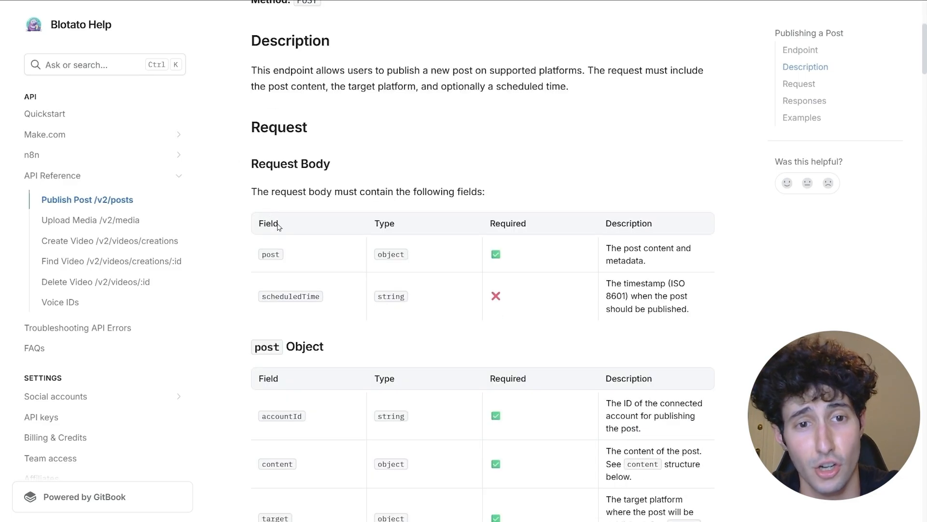
{"action": "scroll", "coordinate": [256, 191], "scroll_direction": "down", "scroll_amount": 1}
{"action": "double_click", "coordinate": [271, 194]}
{"action": "left_click", "coordinate": [302, 212]}
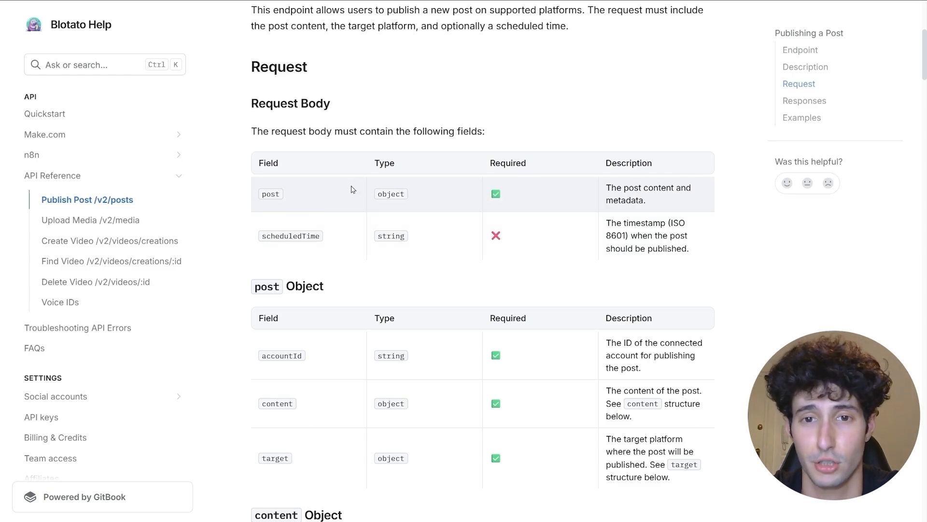
{"action": "scroll", "coordinate": [362, 193], "scroll_direction": "down", "scroll_amount": 1}
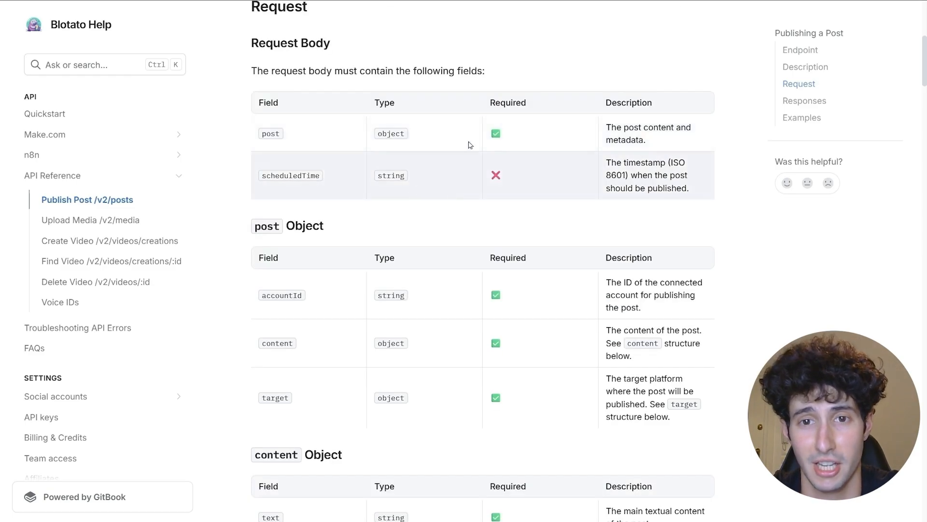
{"action": "left_click_drag", "start_coordinate": [489, 102], "coordinate": [527, 104]}
{"action": "left_click", "coordinate": [504, 127]}
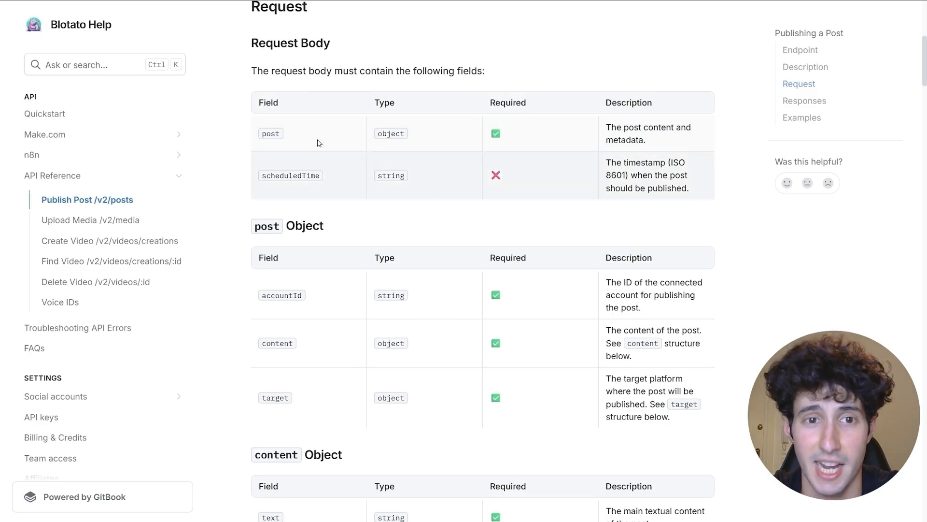
{"action": "left_click_drag", "start_coordinate": [242, 132], "coordinate": [341, 133]}
{"action": "left_click", "coordinate": [341, 133]}
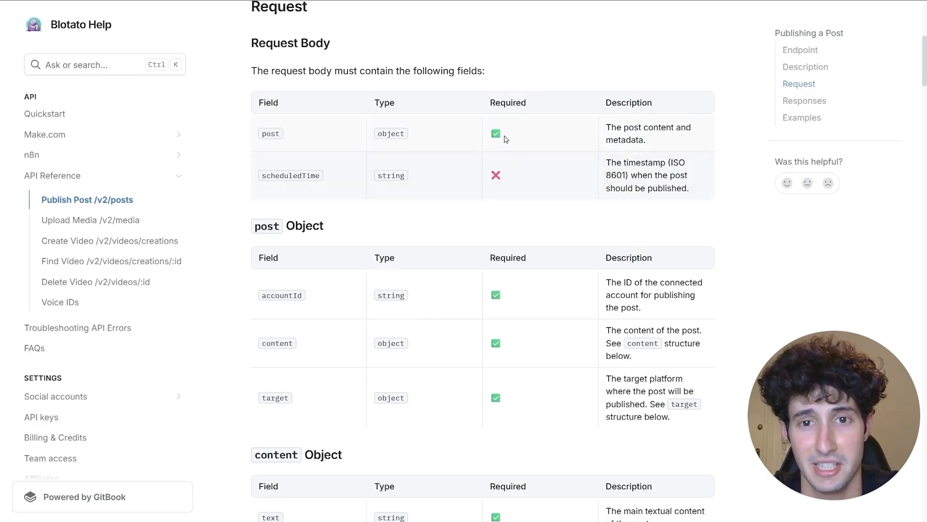
{"action": "scroll", "coordinate": [386, 195], "scroll_direction": "down", "scroll_amount": 12}
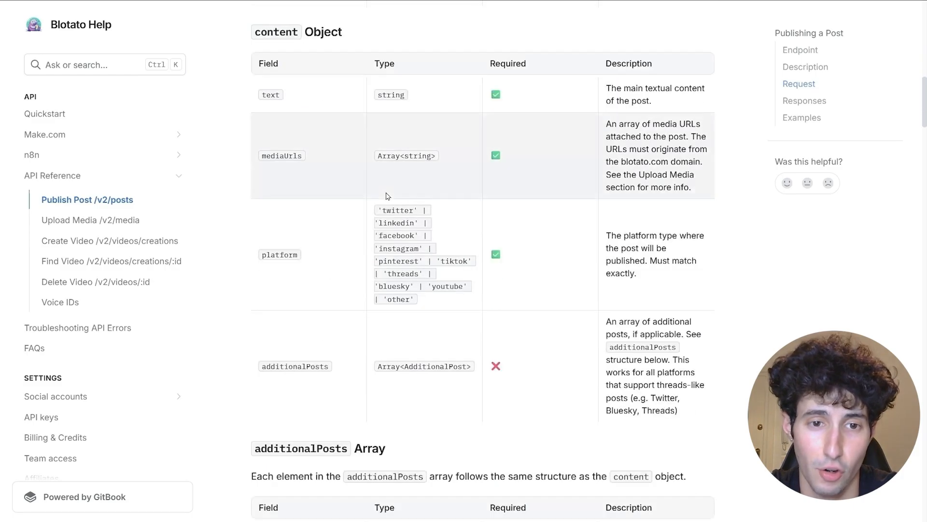
{"action": "scroll", "coordinate": [386, 195], "scroll_direction": "up", "scroll_amount": 8}
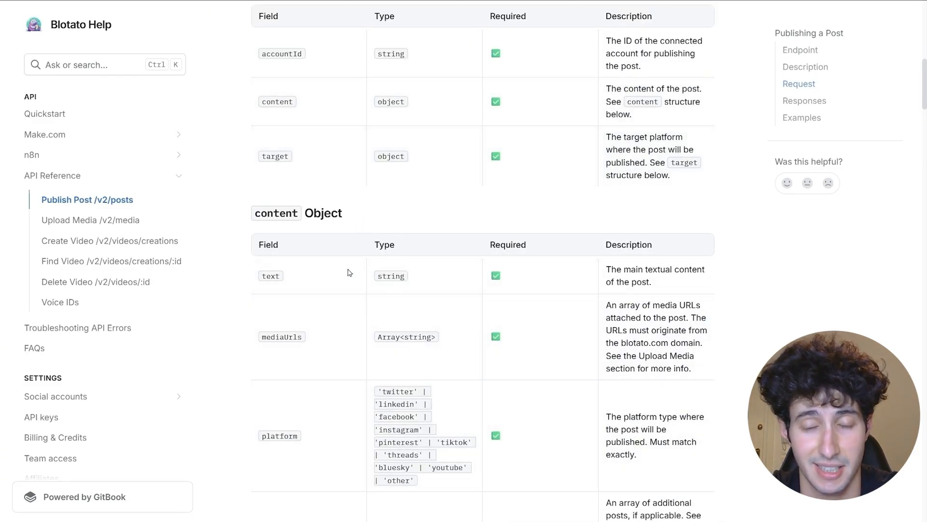
{"action": "scroll", "coordinate": [375, 224], "scroll_direction": "down", "scroll_amount": 5}
{"action": "scroll", "coordinate": [375, 223], "scroll_direction": "down", "scroll_amount": 12}
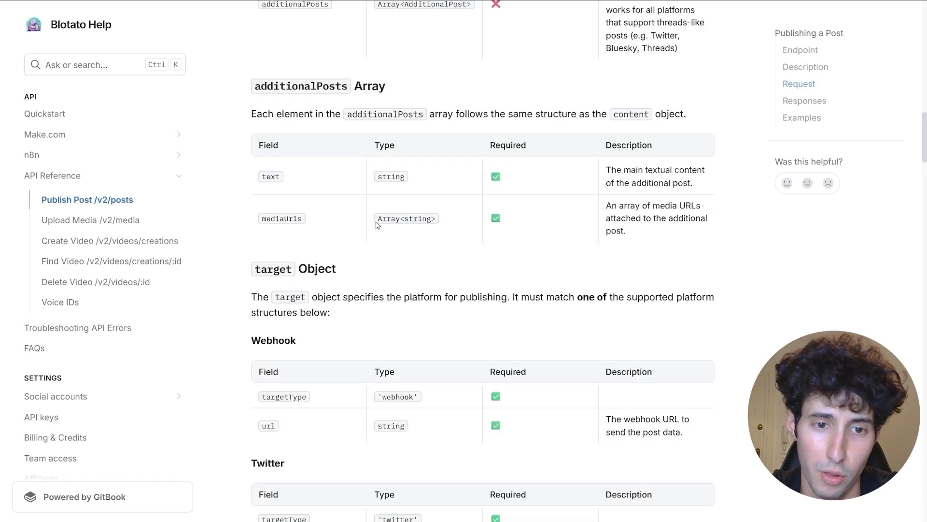
{"action": "scroll", "coordinate": [377, 224], "scroll_direction": "up", "scroll_amount": 1}
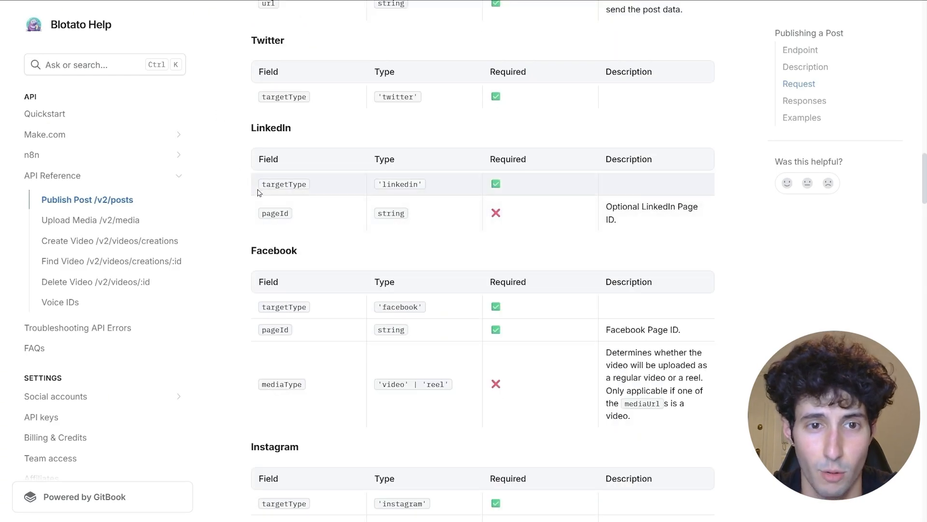
{"action": "left_click_drag", "start_coordinate": [261, 185], "coordinate": [326, 187]}
{"action": "left_click", "coordinate": [295, 205]}
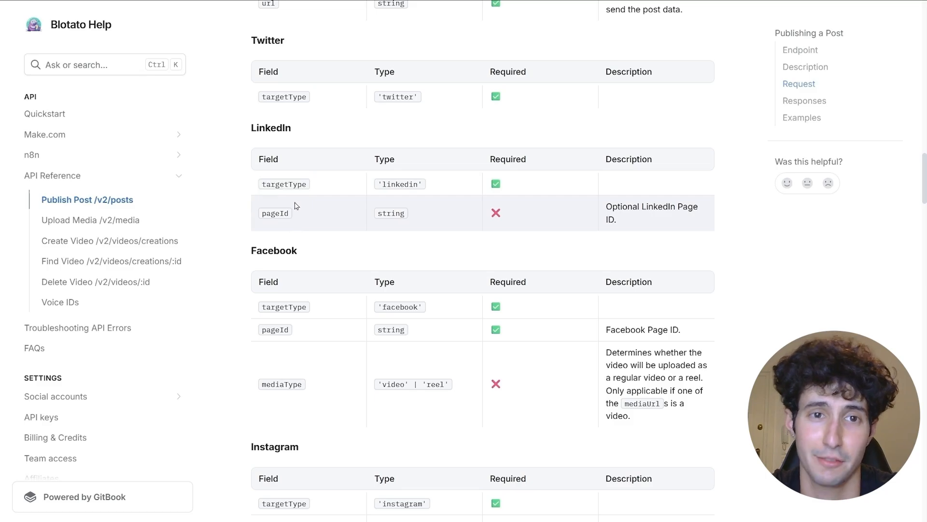
{"action": "scroll", "coordinate": [293, 210], "scroll_direction": "down", "scroll_amount": 3}
{"action": "scroll", "coordinate": [269, 245], "scroll_direction": "down", "scroll_amount": 1}
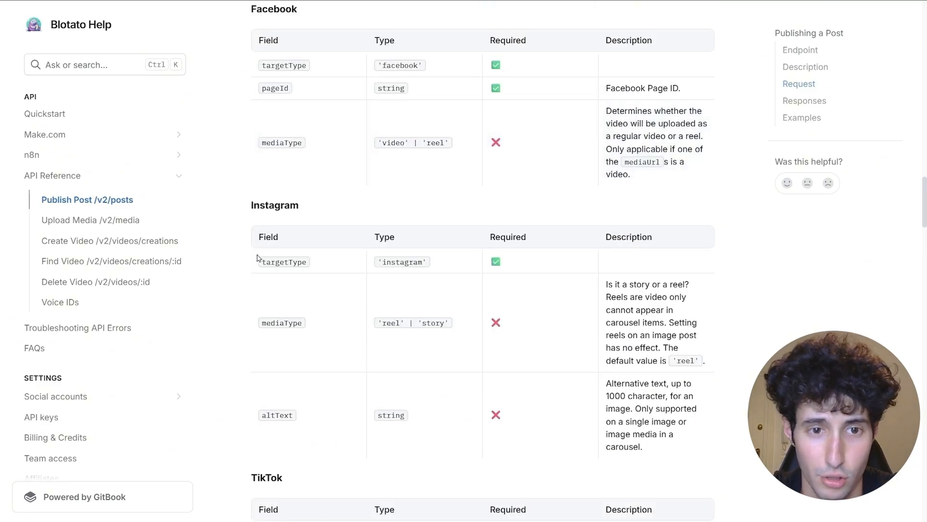
{"action": "left_click_drag", "start_coordinate": [261, 262], "coordinate": [295, 264]}
{"action": "left_click", "coordinate": [297, 265]}
{"action": "scroll", "coordinate": [305, 354], "scroll_direction": "down", "scroll_amount": 2}
{"action": "scroll", "coordinate": [305, 354], "scroll_direction": "down", "scroll_amount": 10}
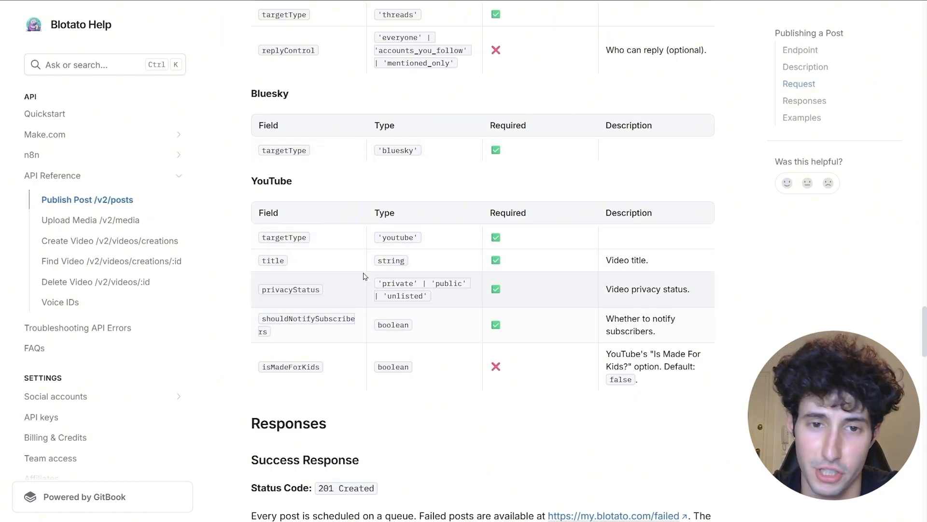
{"action": "scroll", "coordinate": [401, 226], "scroll_direction": "down", "scroll_amount": 3}
{"action": "scroll", "coordinate": [410, 220], "scroll_direction": "down", "scroll_amount": 7}
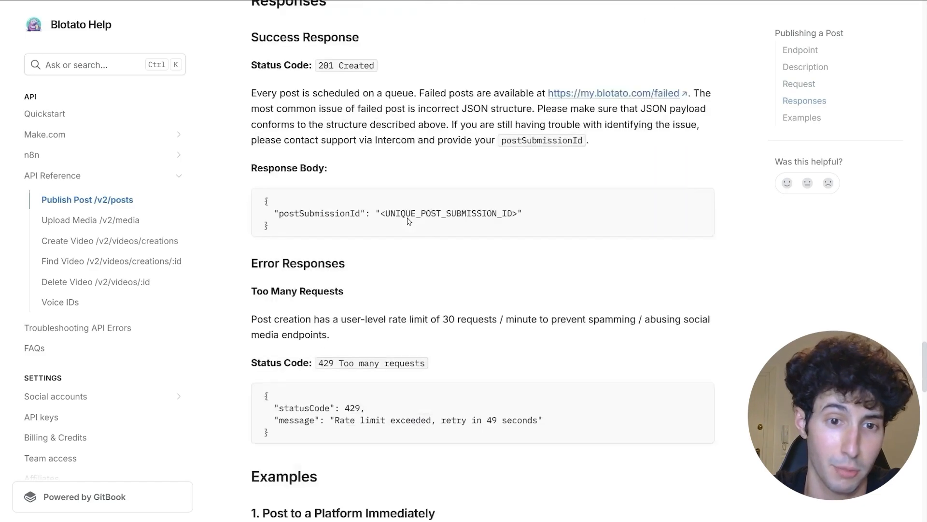
- Copy the JSON body of Blotato's 'Post at a Scheduled Time' example request
{"action": "scroll", "coordinate": [413, 192], "scroll_direction": "down", "scroll_amount": 3}
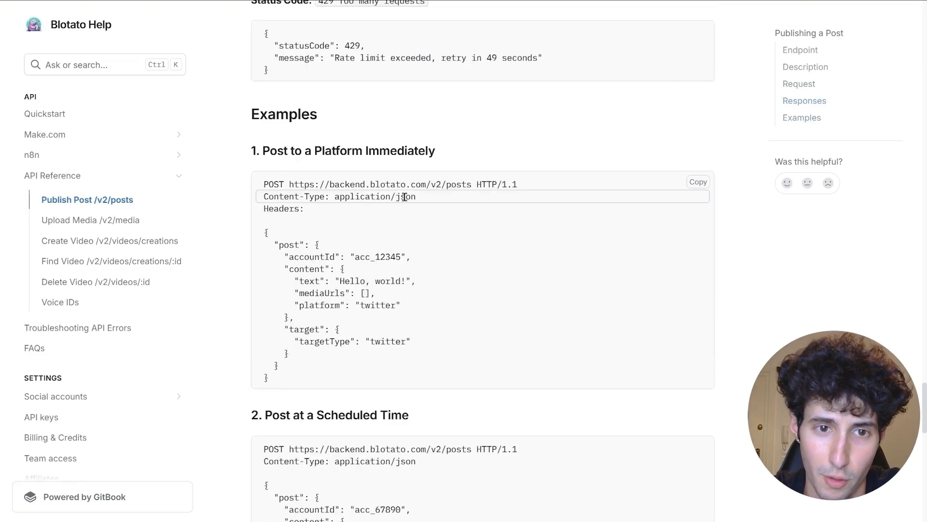
{"action": "double_click", "coordinate": [382, 114]}
{"action": "left_click", "coordinate": [382, 114]}
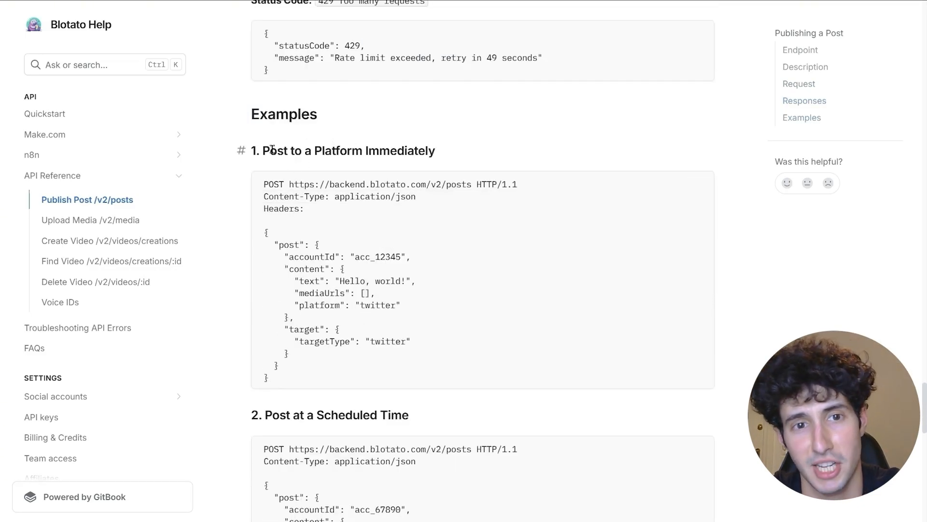
{"action": "left_click_drag", "start_coordinate": [261, 150], "coordinate": [457, 150]}
{"action": "left_click", "coordinate": [457, 151]}
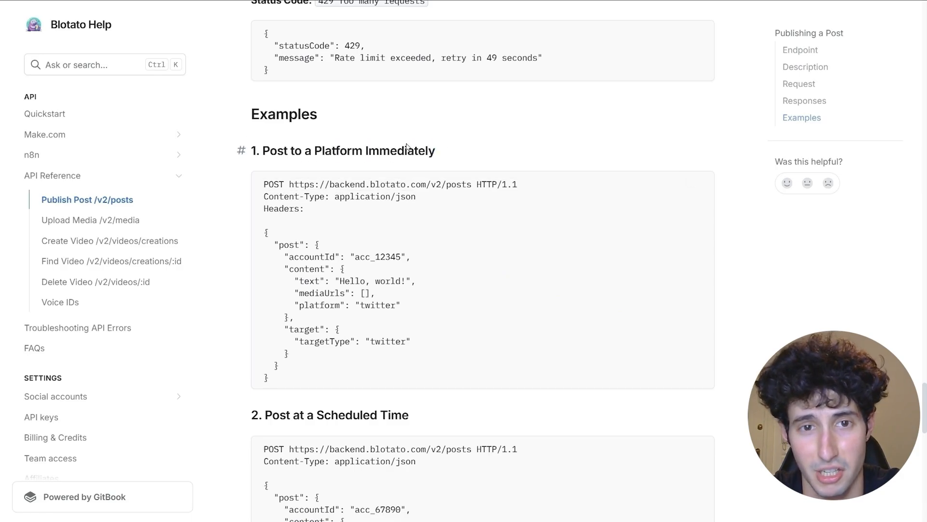
{"action": "scroll", "coordinate": [367, 208], "scroll_direction": "down", "scroll_amount": 2}
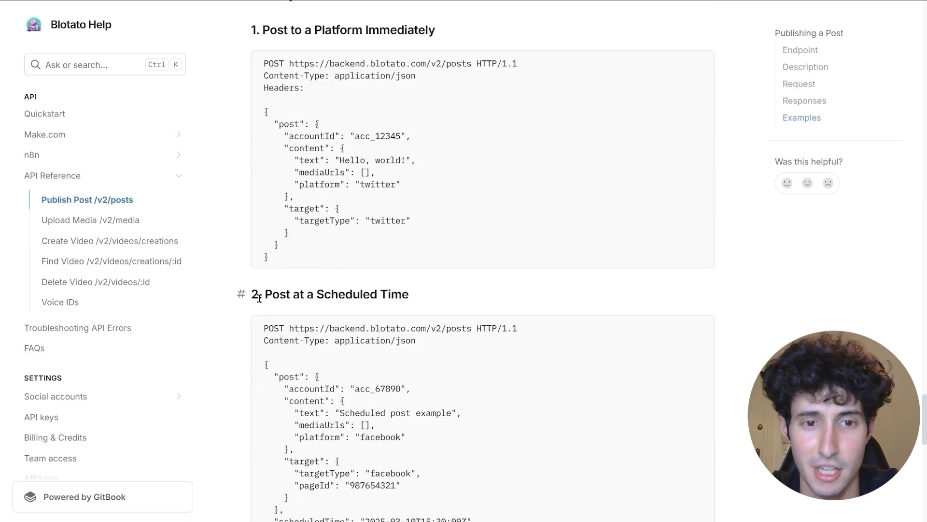
{"action": "left_click_drag", "start_coordinate": [324, 295], "coordinate": [440, 299]}
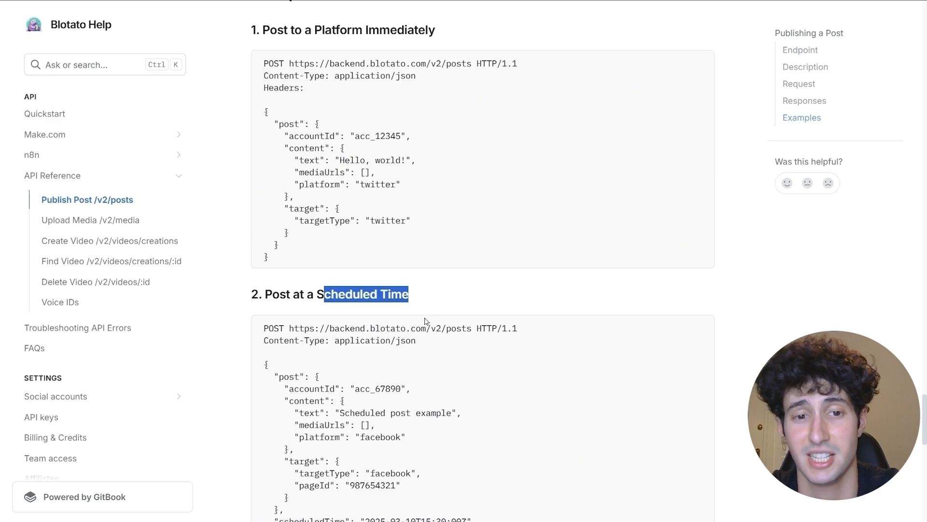
{"action": "scroll", "coordinate": [420, 324], "scroll_direction": "down", "scroll_amount": 1}
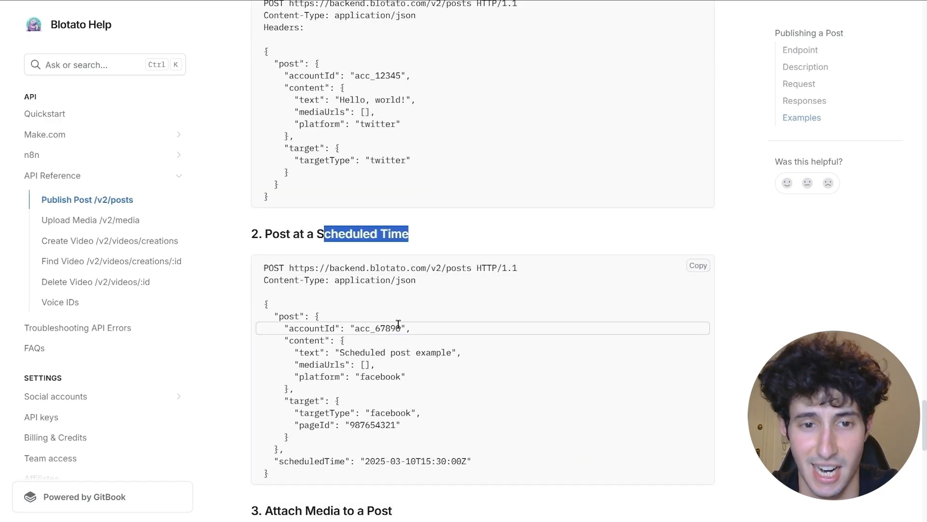
{"action": "left_click", "coordinate": [259, 308]}
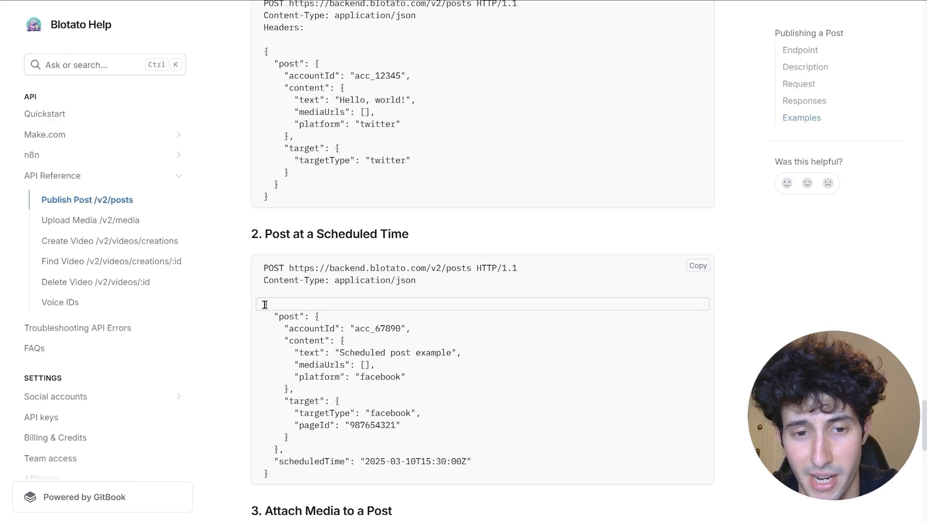
{"action": "left_click_drag", "start_coordinate": [265, 304], "coordinate": [314, 480]}
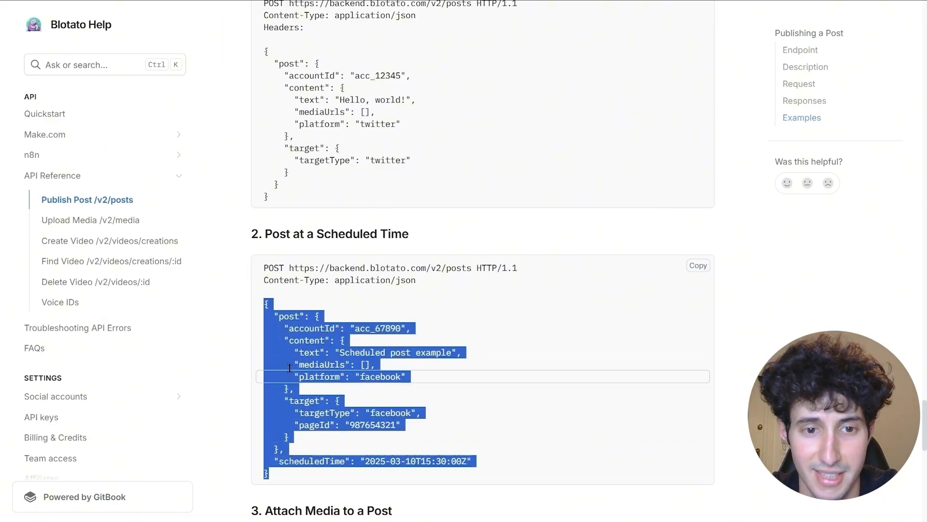
{"action": "right_click", "coordinate": [290, 368]}
{"action": "left_click", "coordinate": [311, 363]}
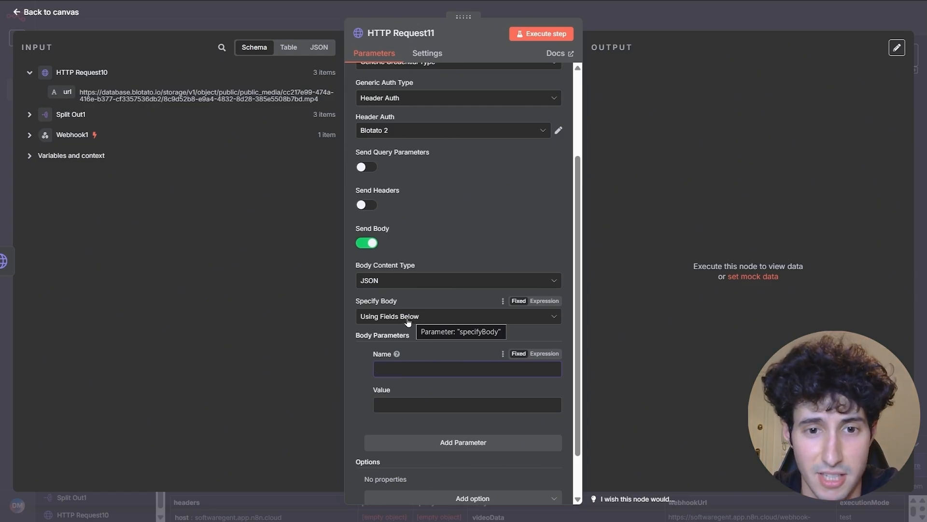
- Set Specify Body to Using JSON as an expression and paste the scheduled-post example
{"action": "left_click", "coordinate": [407, 316]}
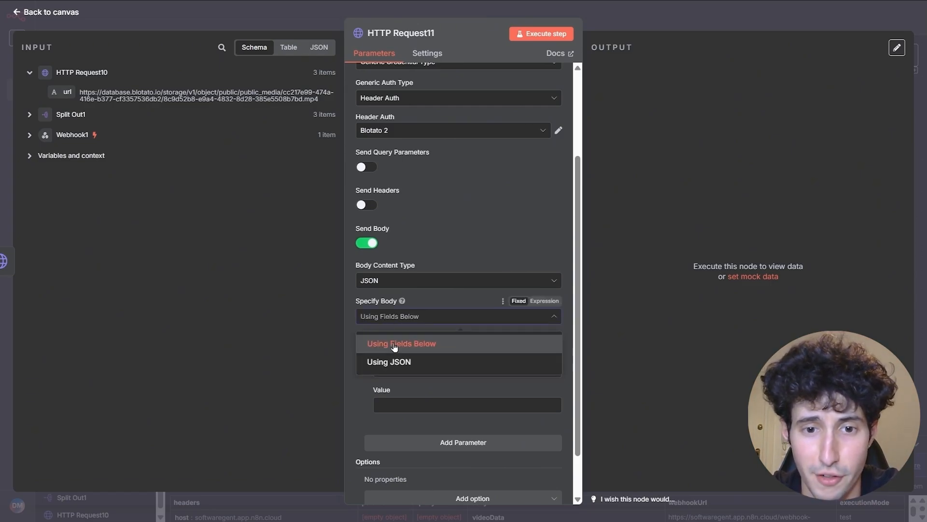
{"action": "left_click", "coordinate": [399, 366]}
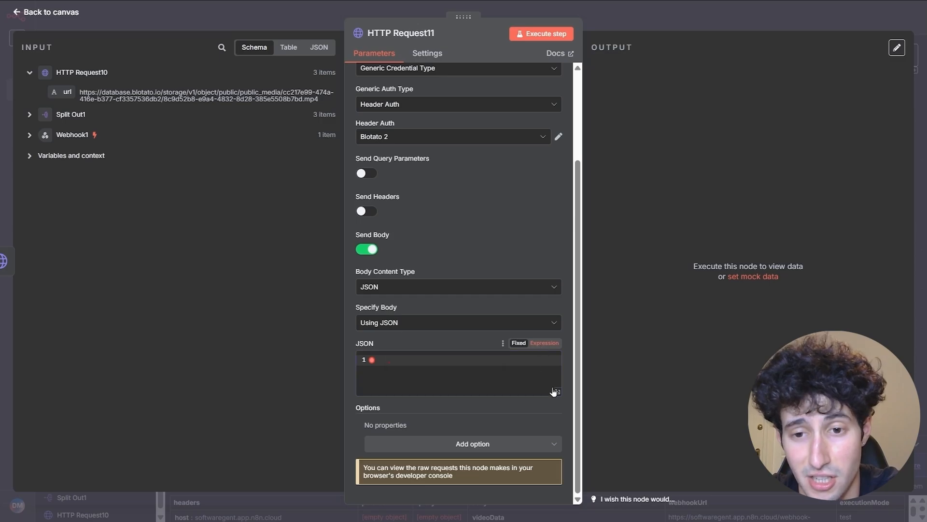
{"action": "left_click", "coordinate": [544, 343]}
{"action": "left_click", "coordinate": [558, 393]}
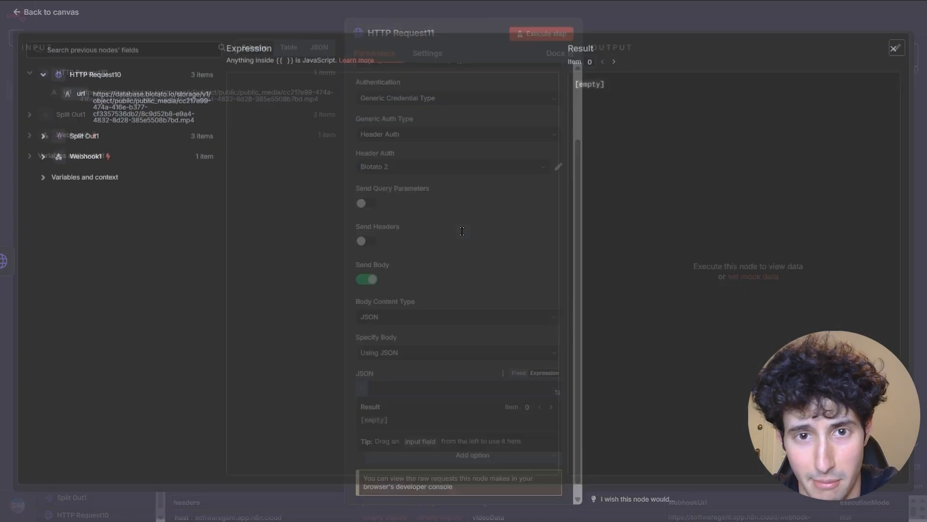
{"action": "key", "text": "ctrl+v"}
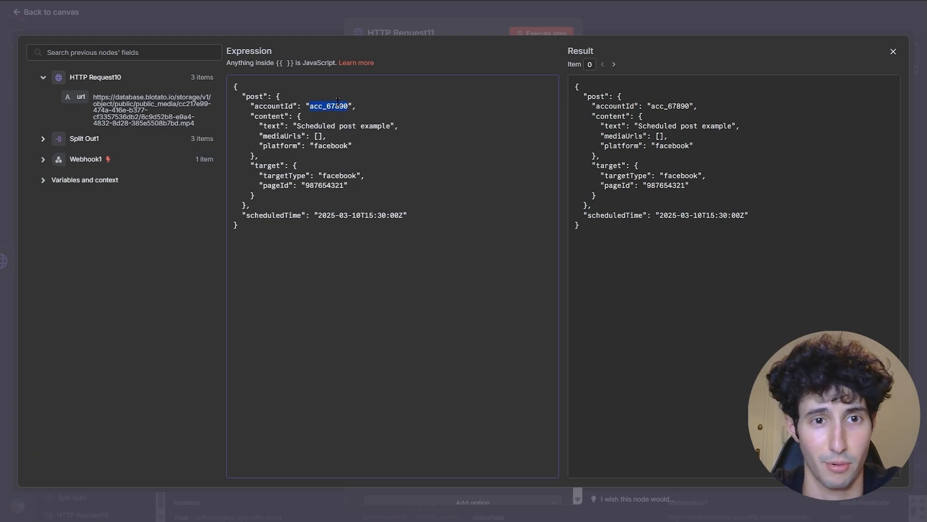
{"action": "left_click", "coordinate": [258, 109]}
{"action": "left_click_drag", "start_coordinate": [275, 106], "coordinate": [346, 103]}
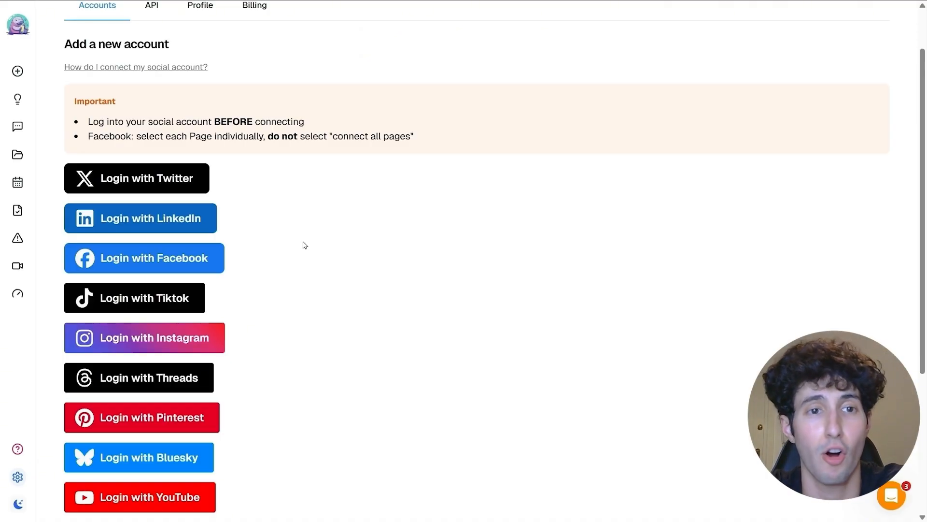
- Copy the Instagram account's ID from Blotato's connected accounts list
{"action": "scroll", "coordinate": [321, 215], "scroll_direction": "down", "scroll_amount": 5}
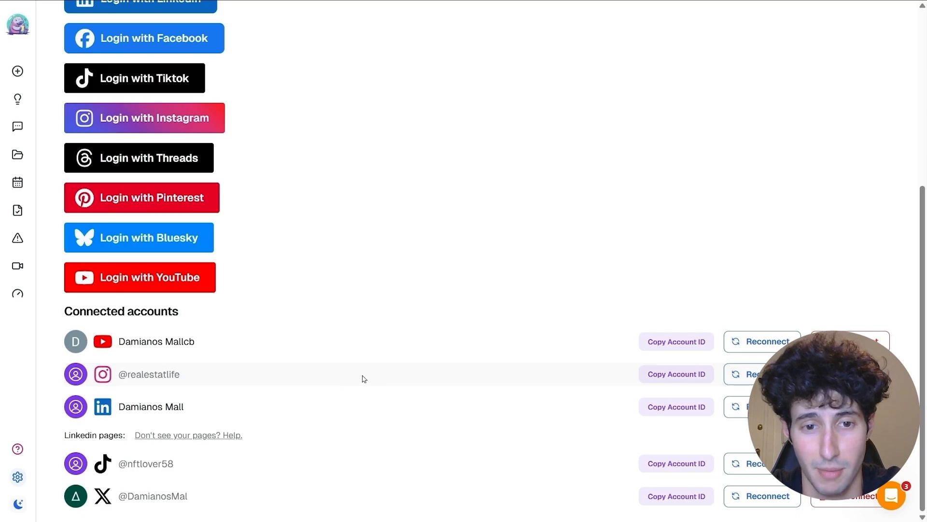
{"action": "left_click", "coordinate": [673, 379]}
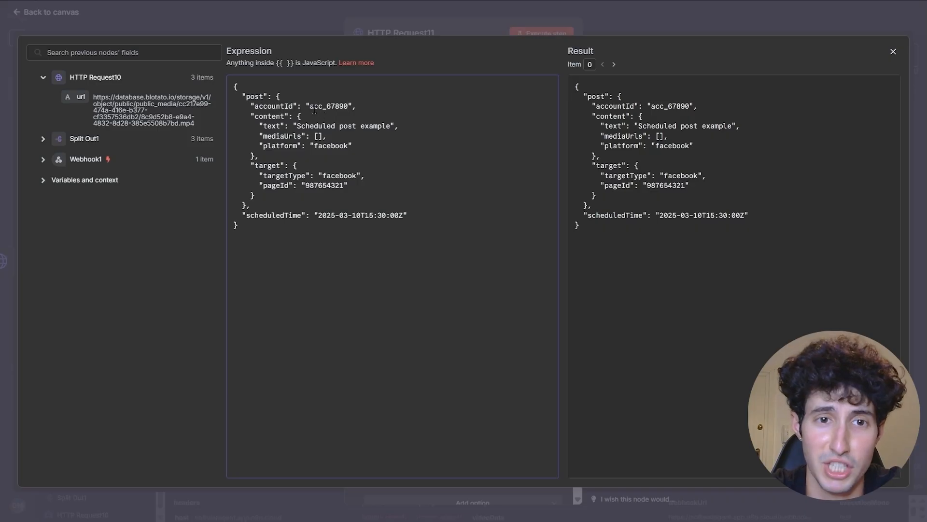
- Paste the Instagram account ID into accountId and insert the uploaded url into mediaUrls
{"action": "double_click", "coordinate": [312, 107]}
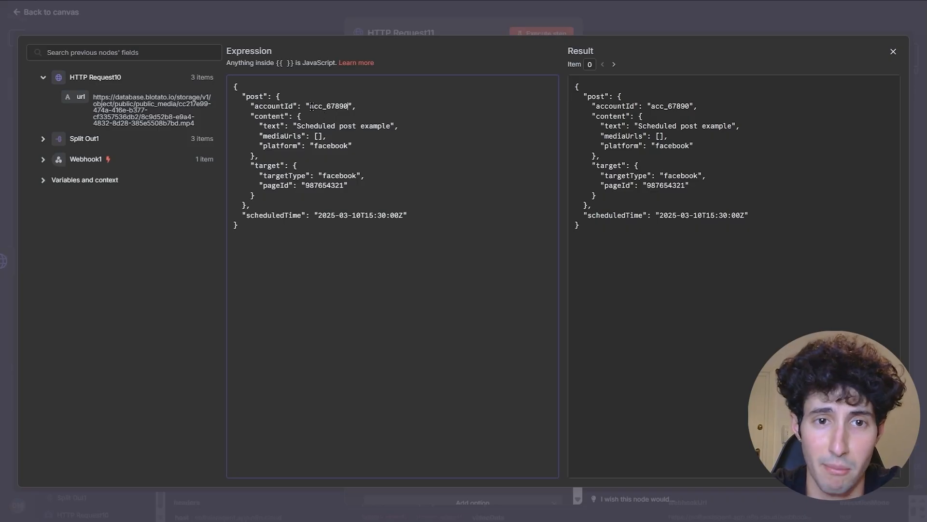
{"action": "key", "text": "BackSpace"}
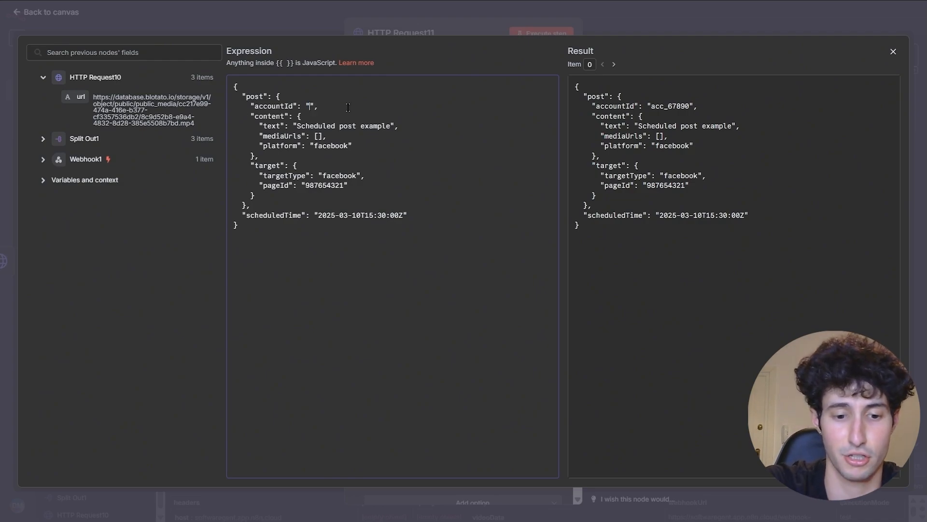
{"action": "key", "text": "ctrl+v"}
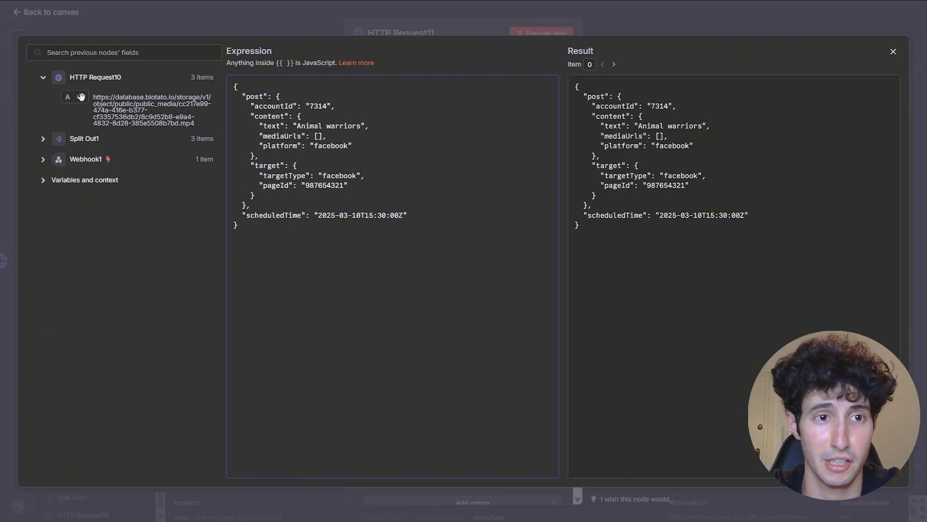
{"action": "left_click_drag", "start_coordinate": [80, 96], "coordinate": [318, 139]}
{"action": "left_click", "coordinate": [372, 155]}
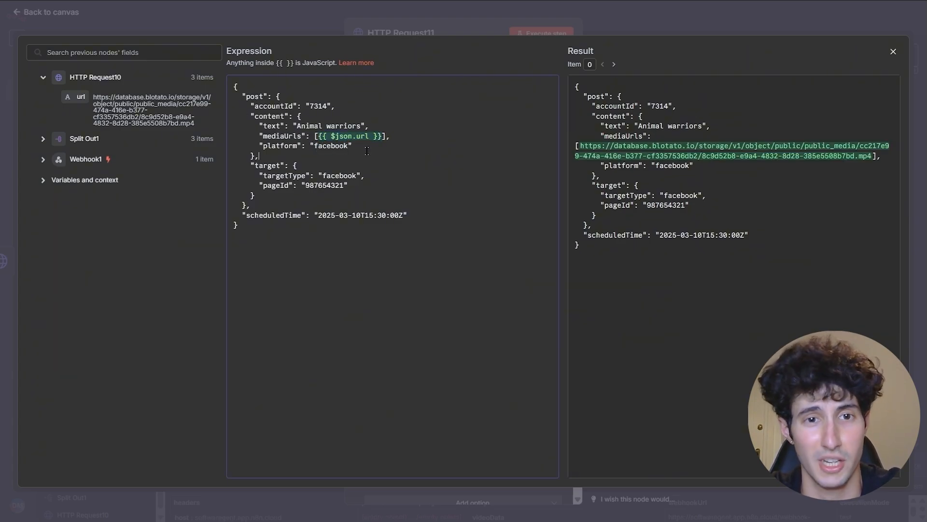
- Replace the facebook platform and targetType values with Instagram
{"action": "left_click_drag", "start_coordinate": [314, 145], "coordinate": [344, 147]}
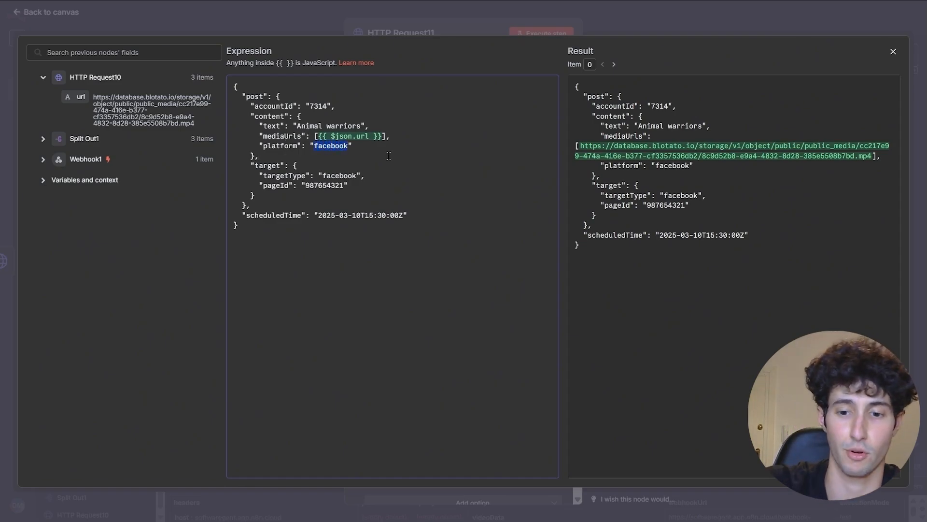
{"action": "type", "text": "instgaram"}
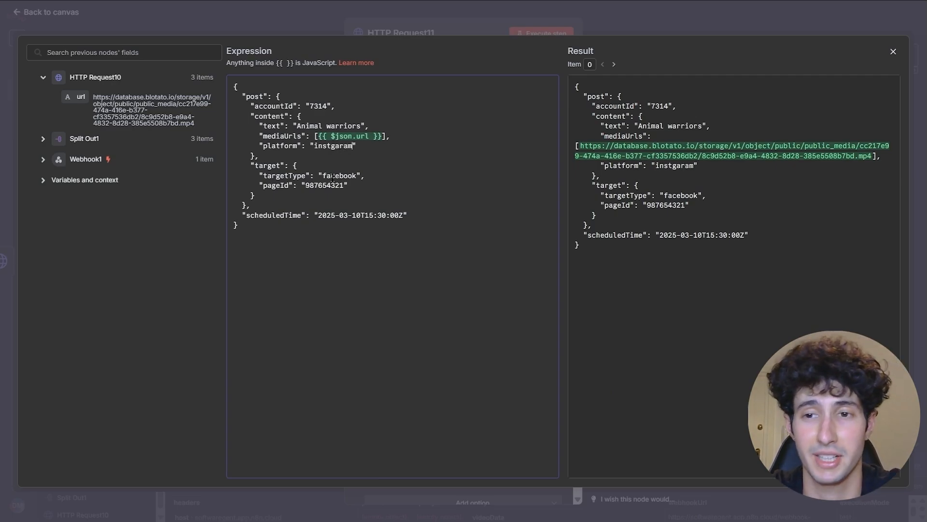
{"action": "left_click_drag", "start_coordinate": [355, 175], "coordinate": [321, 175]}
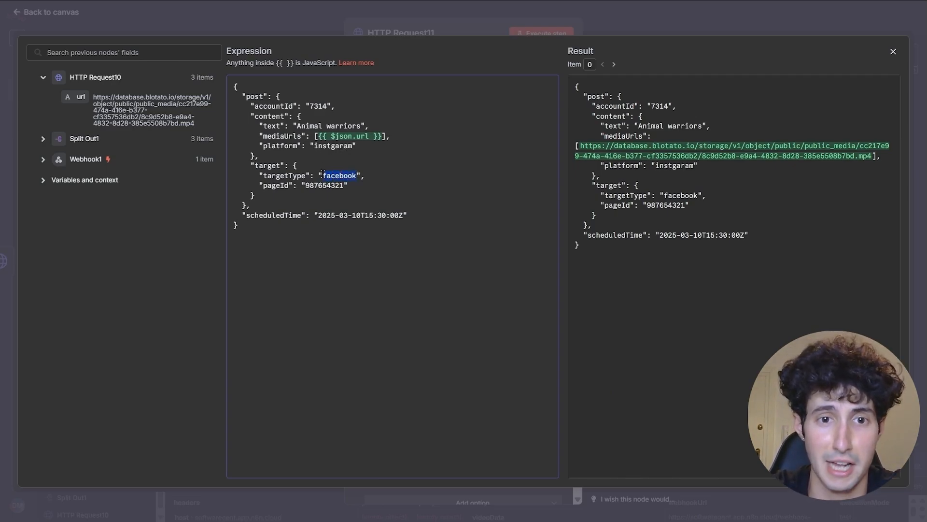
{"action": "key", "text": "BackSpace"}
{"action": "type", "text": "instgram"}
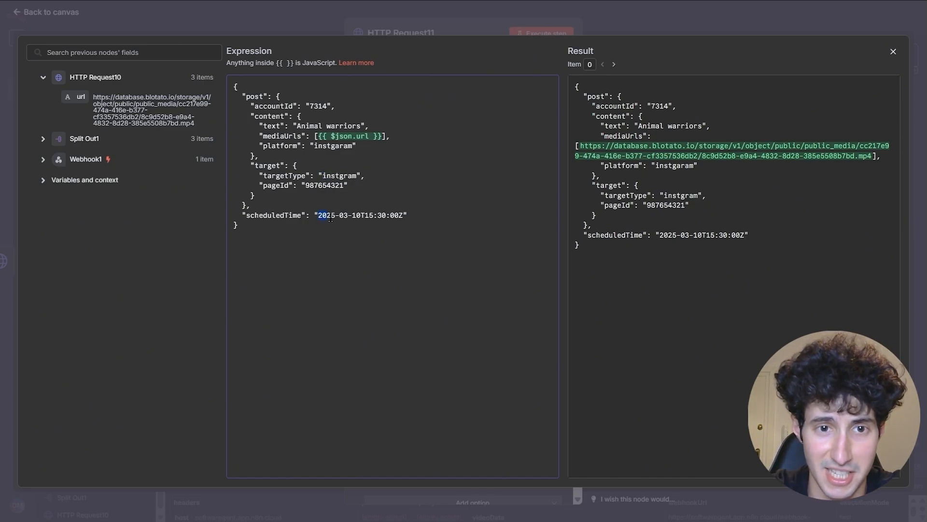
- Replace the placeholder scheduledTime with Split Out1's date field
{"action": "left_click_drag", "start_coordinate": [331, 219], "coordinate": [401, 217]}
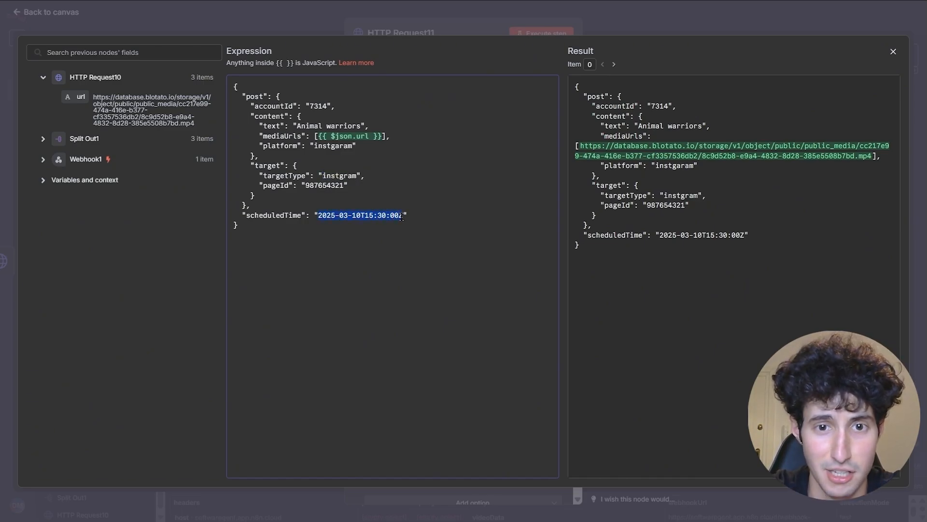
{"action": "left_click", "coordinate": [43, 158]}
{"action": "scroll", "coordinate": [130, 270], "scroll_direction": "down", "scroll_amount": 10}
{"action": "scroll", "coordinate": [131, 280], "scroll_direction": "down", "scroll_amount": 3}
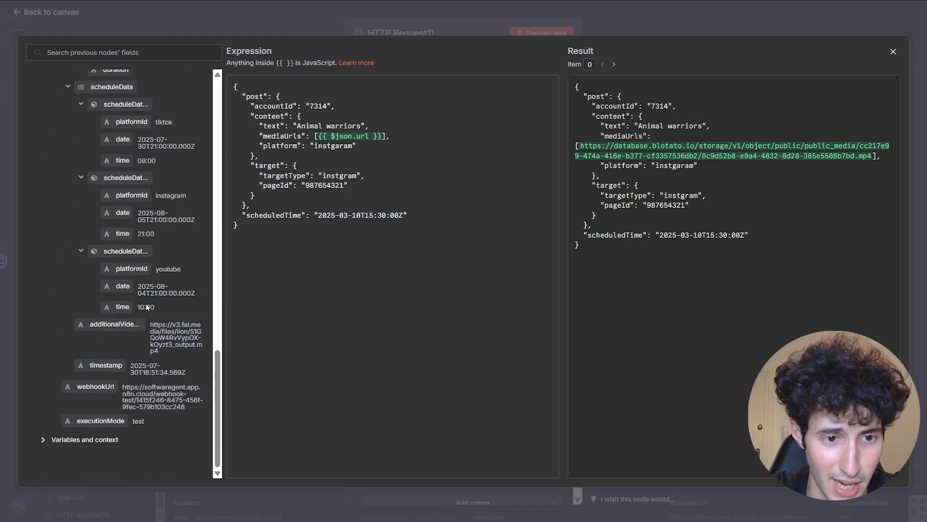
{"action": "scroll", "coordinate": [116, 358], "scroll_direction": "up", "scroll_amount": 4}
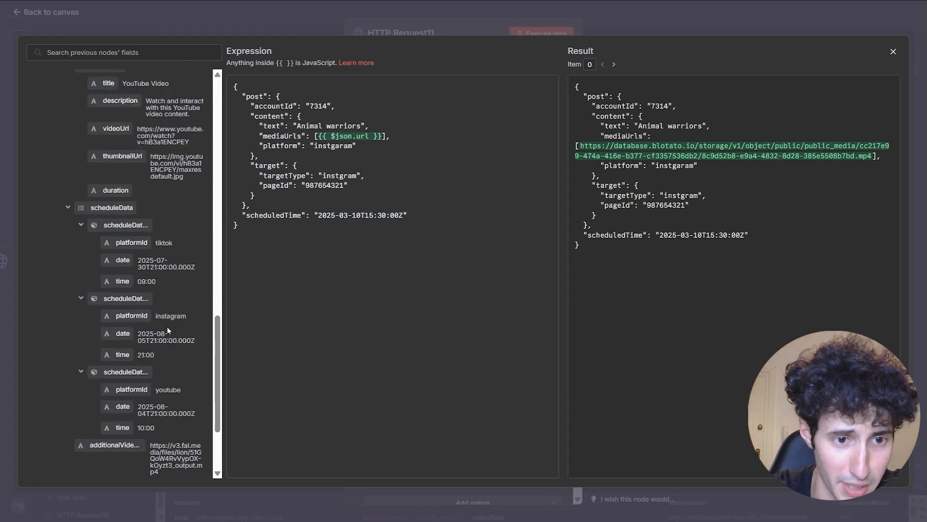
{"action": "left_click_drag", "start_coordinate": [156, 314], "coordinate": [188, 318]}
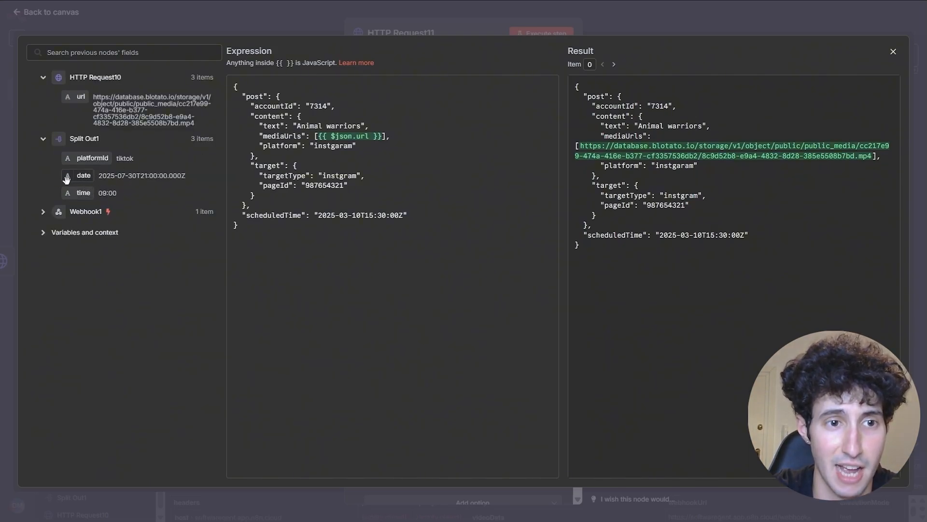
{"action": "mouse_move", "coordinate": [153, 176]}
{"action": "left_mouse_down"}
{"action": "mouse_move", "coordinate": [100, 178]}
{"action": "mouse_move", "coordinate": [144, 175]}
{"action": "left_mouse_up"}
{"action": "left_click", "coordinate": [102, 177]}
{"action": "left_click_drag", "start_coordinate": [144, 175], "coordinate": [210, 176]}
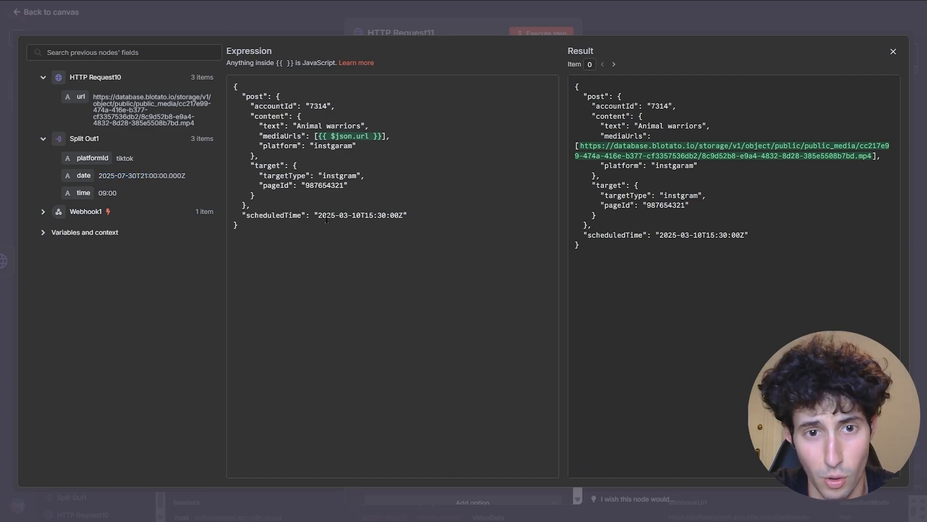
{"action": "left_click_drag", "start_coordinate": [390, 216], "coordinate": [400, 216]}
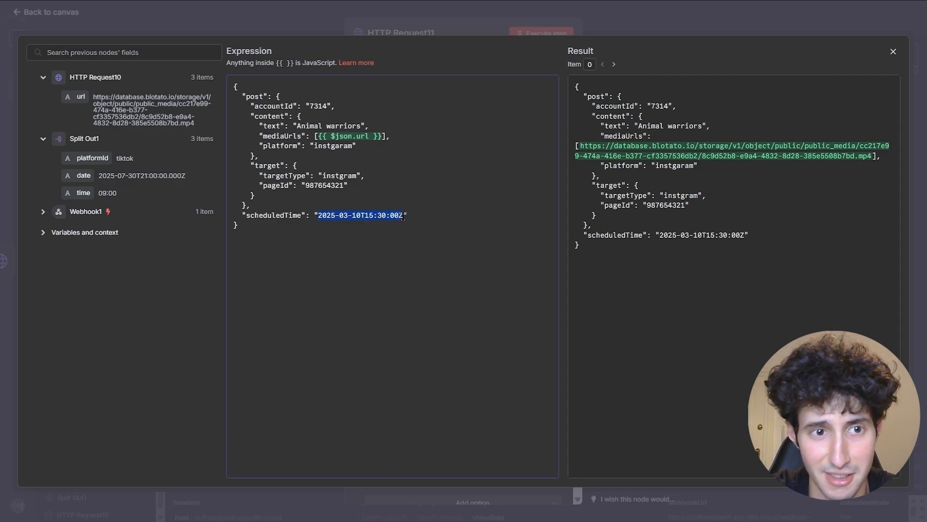
{"action": "key", "text": "BackSpace"}
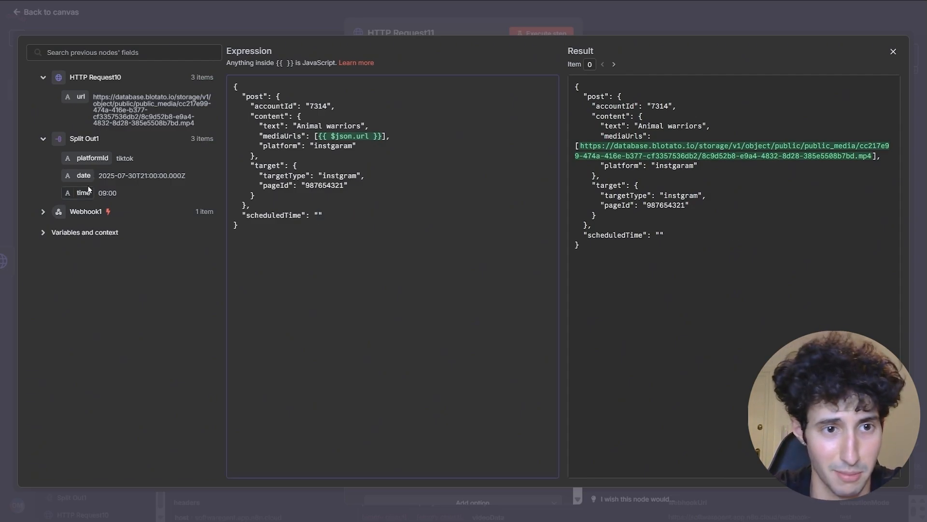
{"action": "left_click_drag", "start_coordinate": [84, 176], "coordinate": [319, 217]}
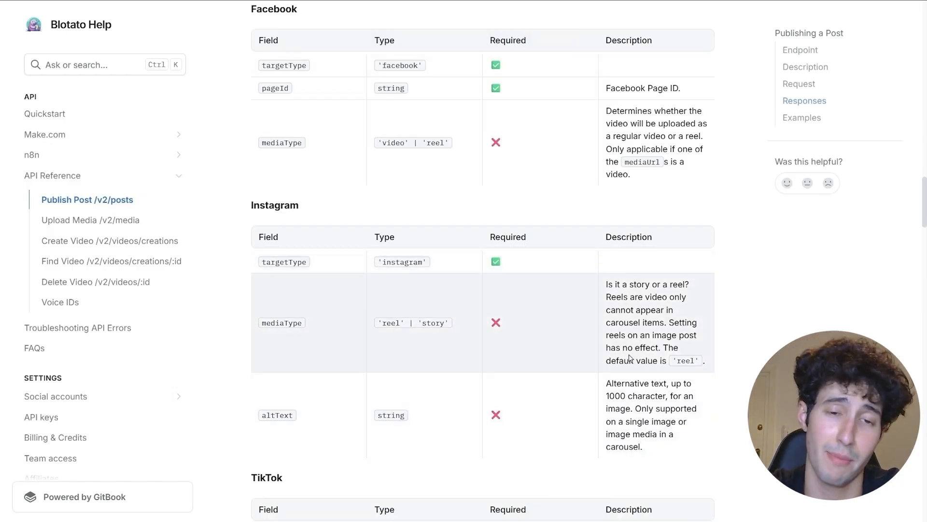
- Review Blotato's Instagram fields and copy the mediaType field name
{"action": "left_click_drag", "start_coordinate": [251, 205], "coordinate": [299, 207]}
{"action": "left_click", "coordinate": [310, 208]}
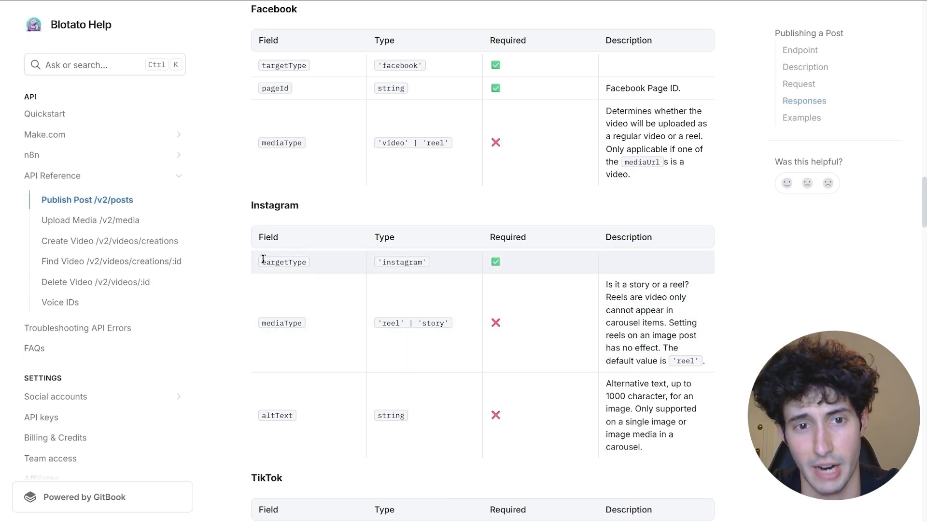
{"action": "left_click_drag", "start_coordinate": [260, 262], "coordinate": [307, 265]}
{"action": "left_click_drag", "start_coordinate": [382, 261], "coordinate": [428, 264]}
{"action": "left_click", "coordinate": [338, 393]}
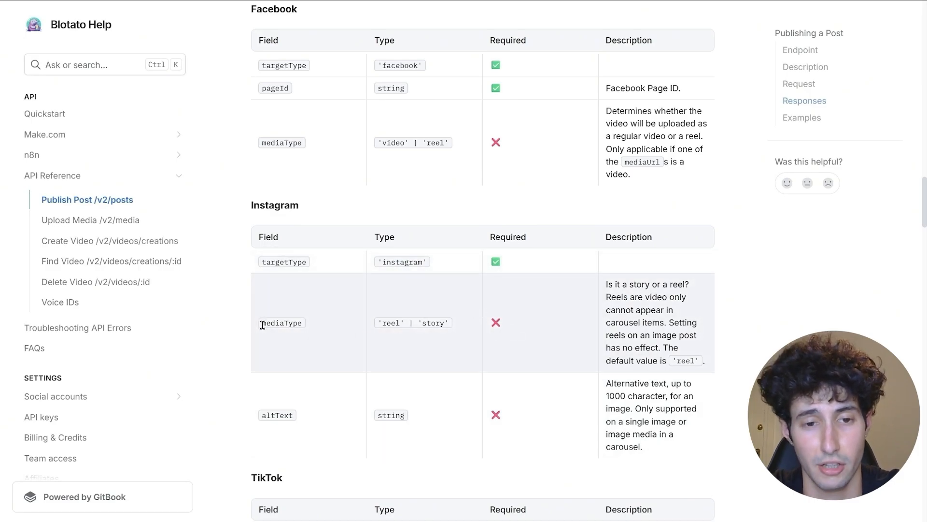
{"action": "left_click_drag", "start_coordinate": [262, 324], "coordinate": [305, 329]}
{"action": "left_click", "coordinate": [305, 329]}
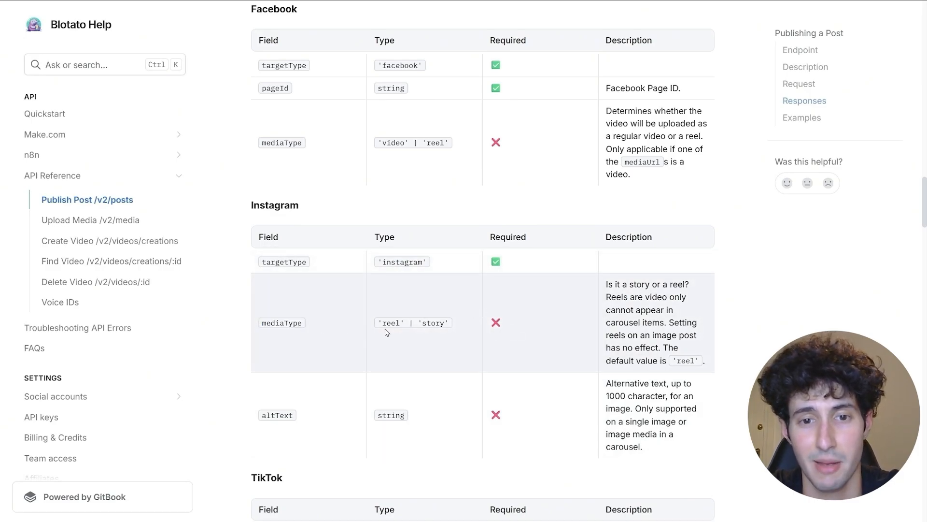
{"action": "left_click_drag", "start_coordinate": [383, 322], "coordinate": [452, 320]}
{"action": "left_click", "coordinate": [452, 321]}
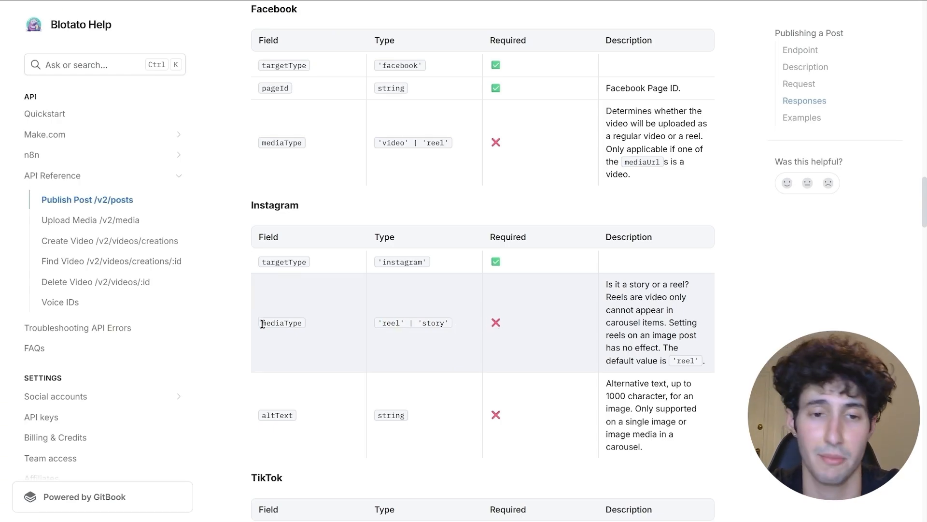
{"action": "left_click_drag", "start_coordinate": [260, 323], "coordinate": [302, 323]}
{"action": "right_click", "coordinate": [300, 322]}
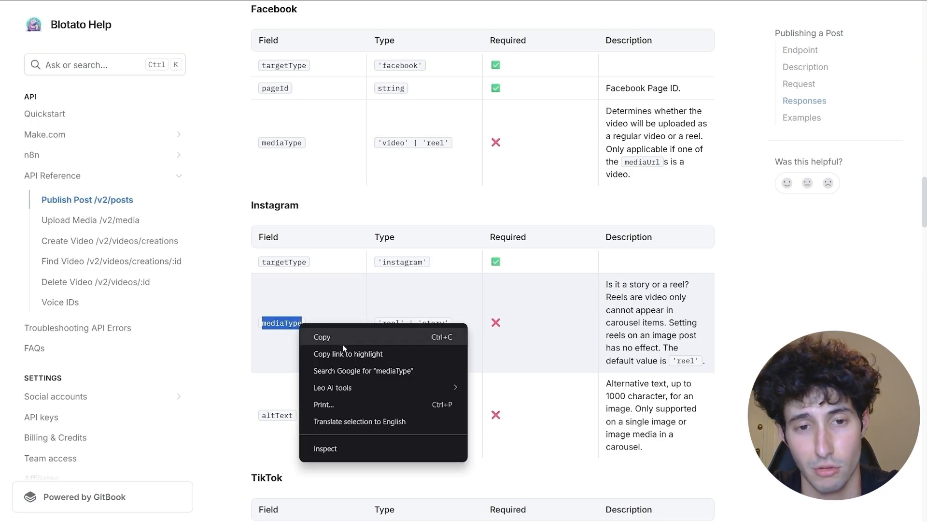
{"action": "left_click", "coordinate": [340, 340]}
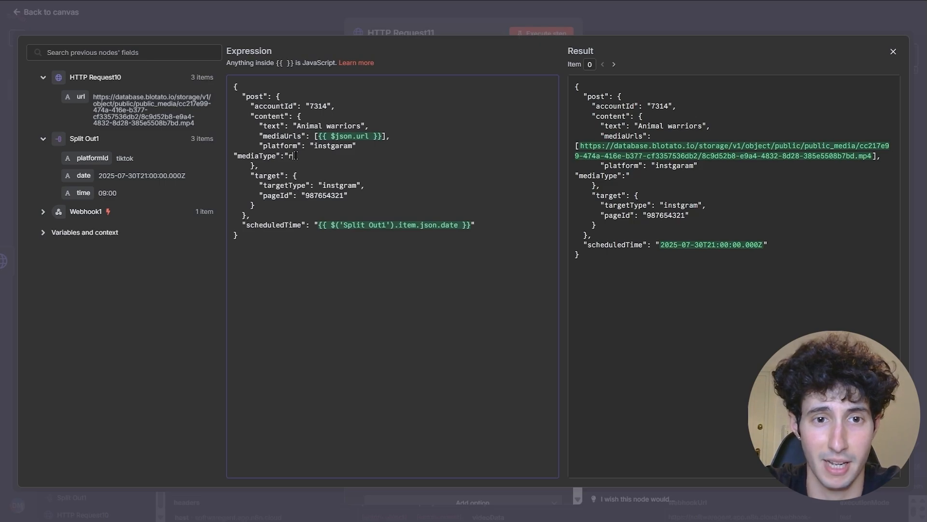
- Complete the mediaType value as "reel" and close the expression editor
{"action": "type", "text": "eel"}
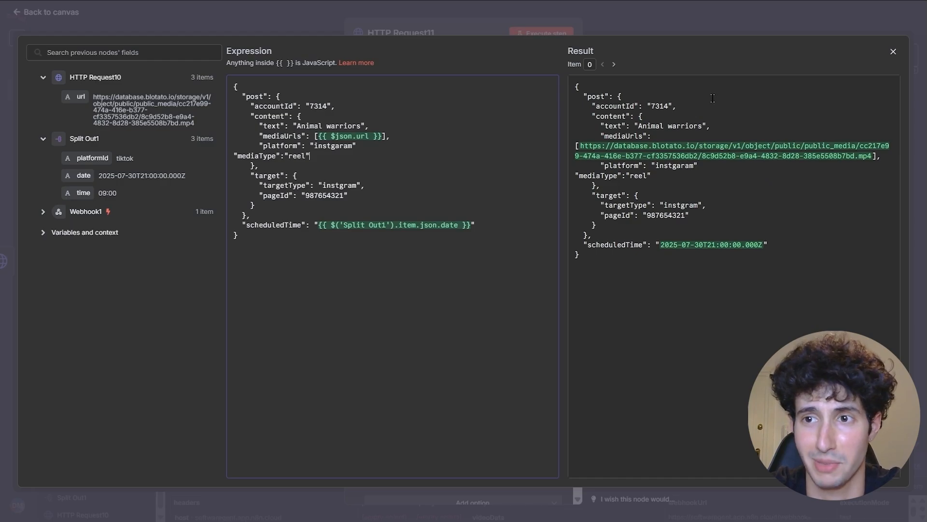
{"action": "left_click", "coordinate": [893, 52]}
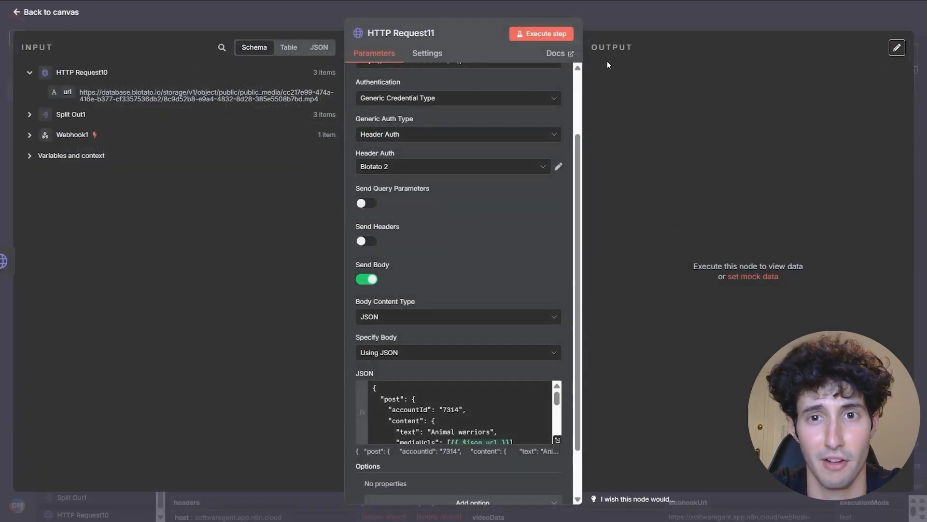
- Execute HTTP Request11 to get postSubmissionIds, then reposition it up and right on the canvas
{"action": "left_click", "coordinate": [562, 35]}
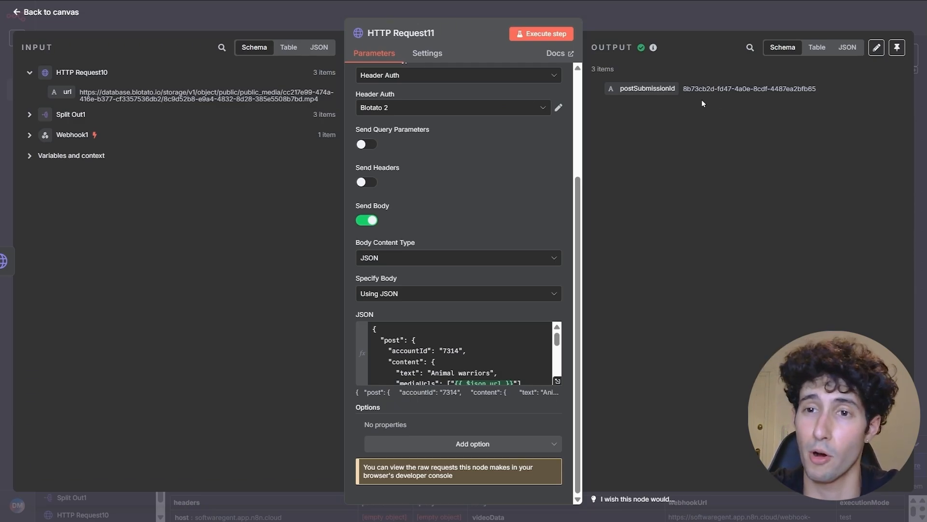
{"action": "left_click", "coordinate": [42, 114]}
{"action": "left_click_drag", "start_coordinate": [88, 130], "coordinate": [184, 132]}
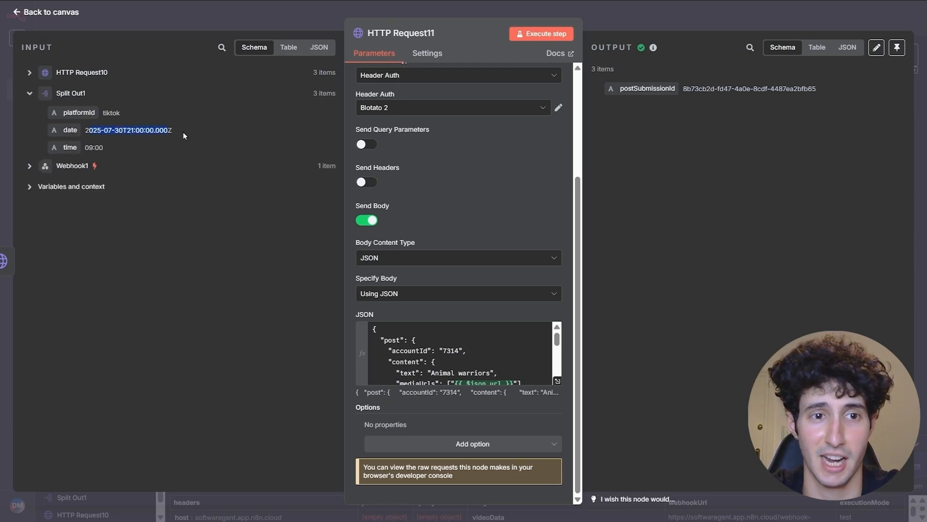
{"action": "left_click", "coordinate": [193, 141]}
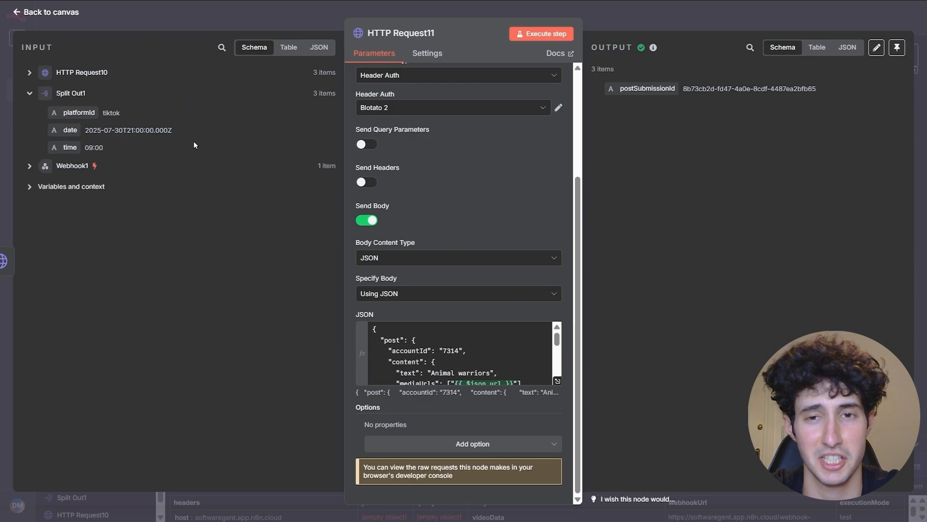
{"action": "left_click", "coordinate": [688, 24]}
{"action": "left_click_drag", "start_coordinate": [482, 296], "coordinate": [518, 243]}
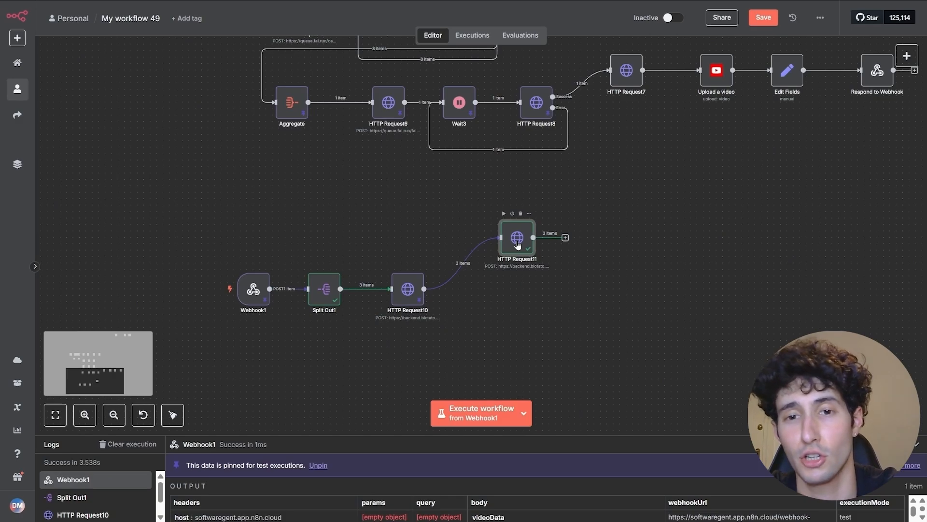
- Duplicate HTTP Request11 as HTTP Request12 and connect HTTP Request10's output to it
{"action": "left_click_drag", "start_coordinate": [517, 246], "coordinate": [517, 226]}
{"action": "right_click", "coordinate": [519, 231]}
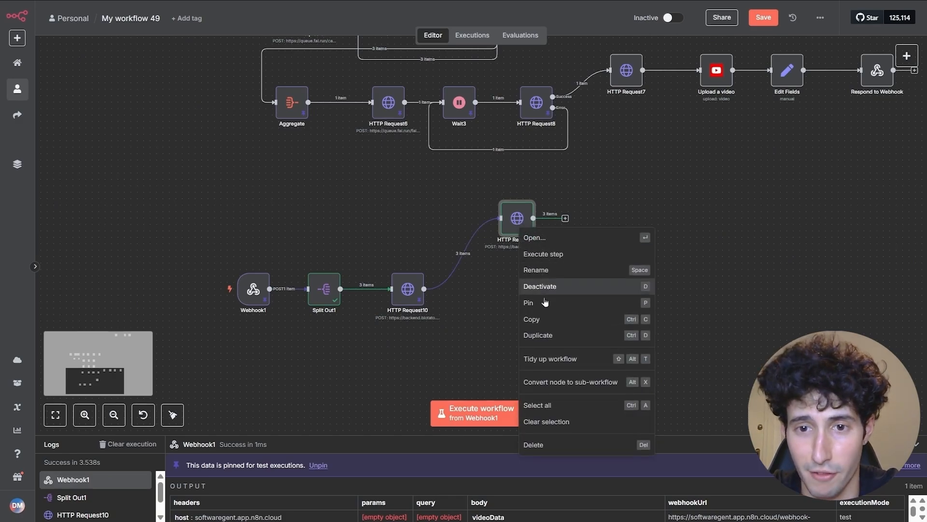
{"action": "left_click", "coordinate": [542, 323]}
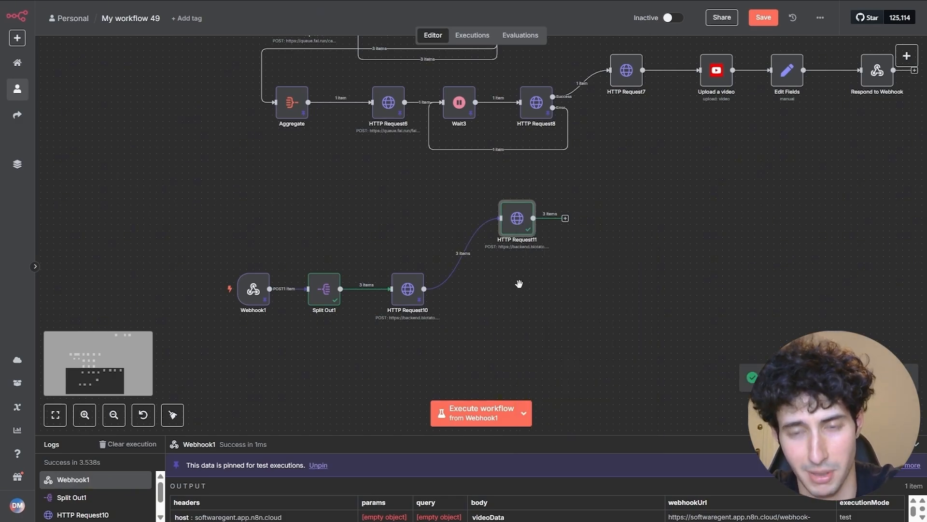
{"action": "key", "text": "ctrl+v"}
{"action": "left_click_drag", "start_coordinate": [447, 328], "coordinate": [530, 286]}
{"action": "left_click_drag", "start_coordinate": [430, 293], "coordinate": [508, 288]}
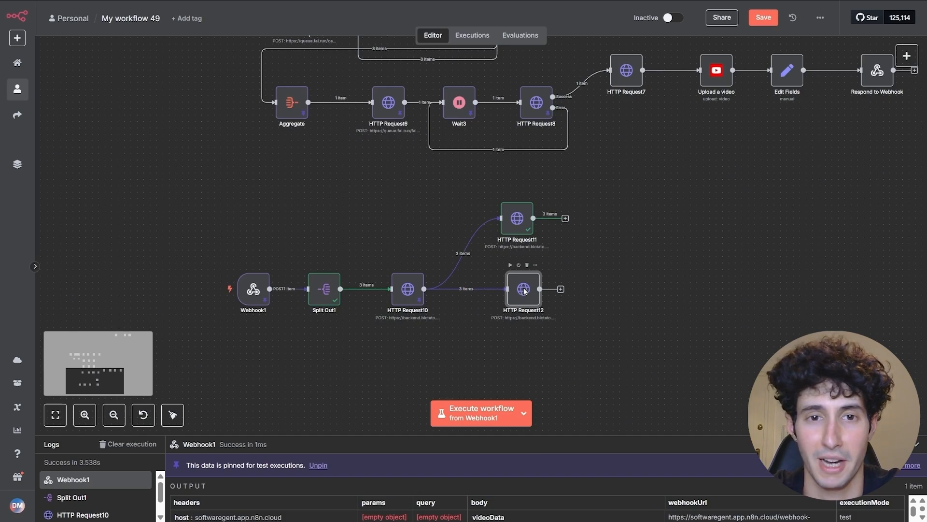
- Open HTTP Request12's JSON body in the expression editor and select its accountId value
{"action": "double_click", "coordinate": [524, 289]}
{"action": "scroll", "coordinate": [500, 193], "scroll_direction": "down", "scroll_amount": 3}
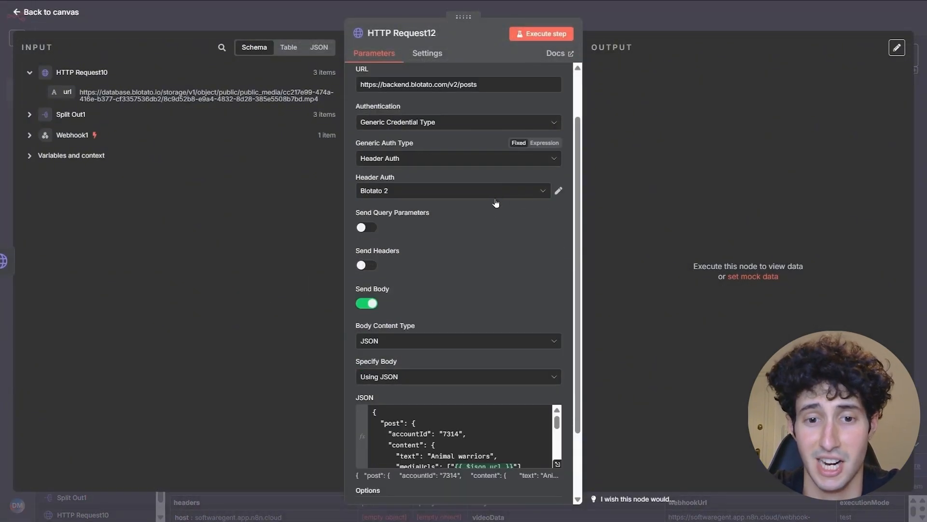
{"action": "scroll", "coordinate": [460, 345], "scroll_direction": "down", "scroll_amount": 2}
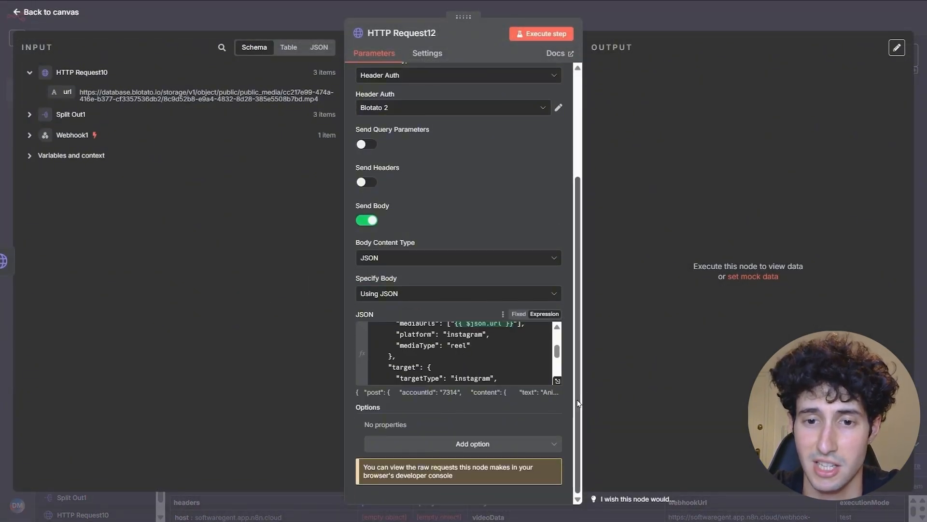
{"action": "left_click", "coordinate": [558, 380]}
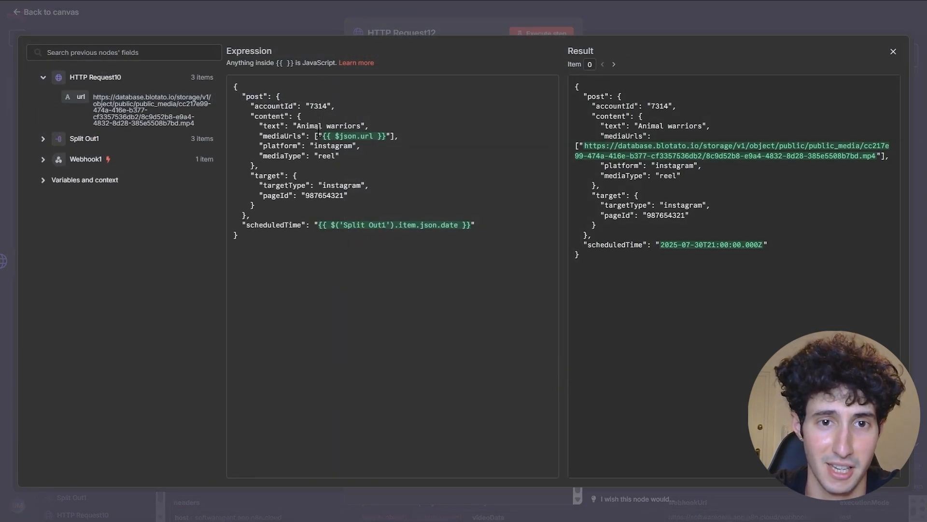
{"action": "left_click_drag", "start_coordinate": [309, 106], "coordinate": [329, 105]}
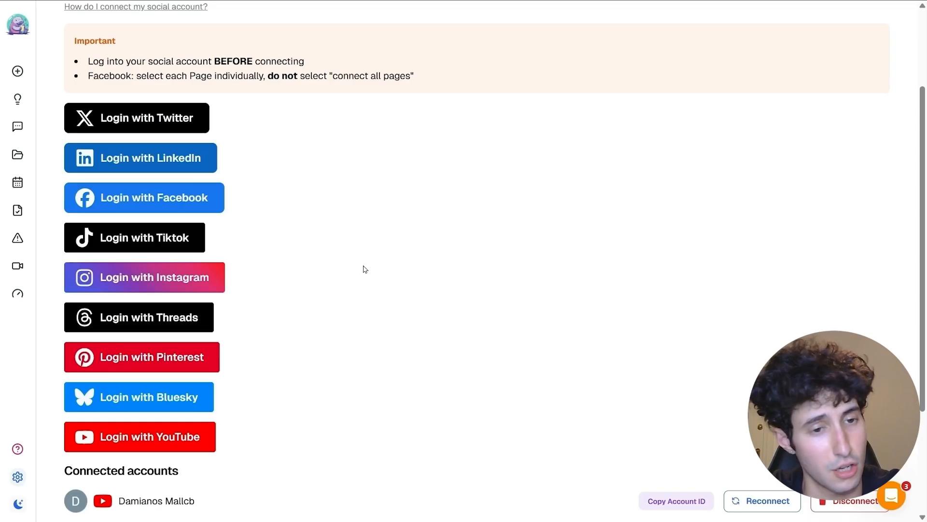
- Copy the YouTube account's ID from Blotato's connected accounts list
{"action": "scroll", "coordinate": [365, 261], "scroll_direction": "down", "scroll_amount": 1}
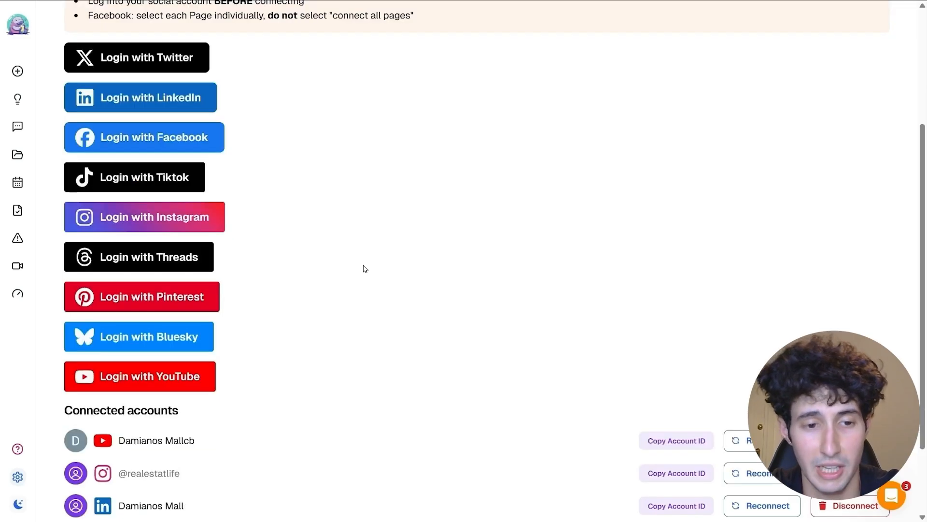
{"action": "scroll", "coordinate": [365, 262], "scroll_direction": "down", "scroll_amount": 1}
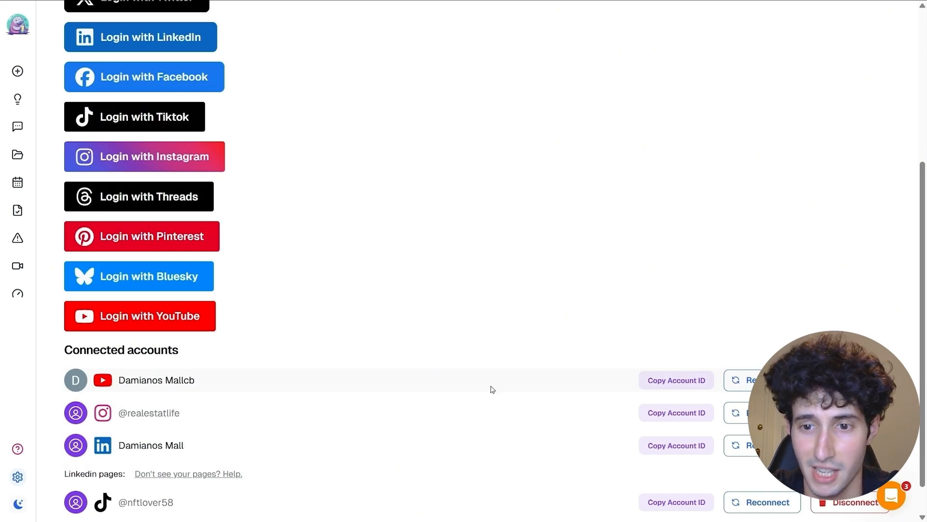
{"action": "left_click", "coordinate": [678, 381]}
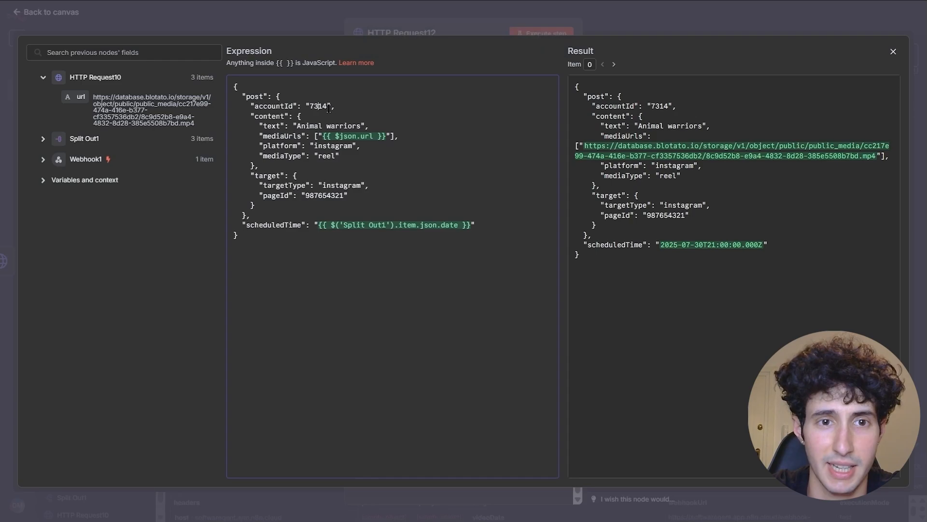
- Paste the YouTube account ID into accountId and delete the mediaType line
{"action": "left_click_drag", "start_coordinate": [329, 107], "coordinate": [312, 106]}
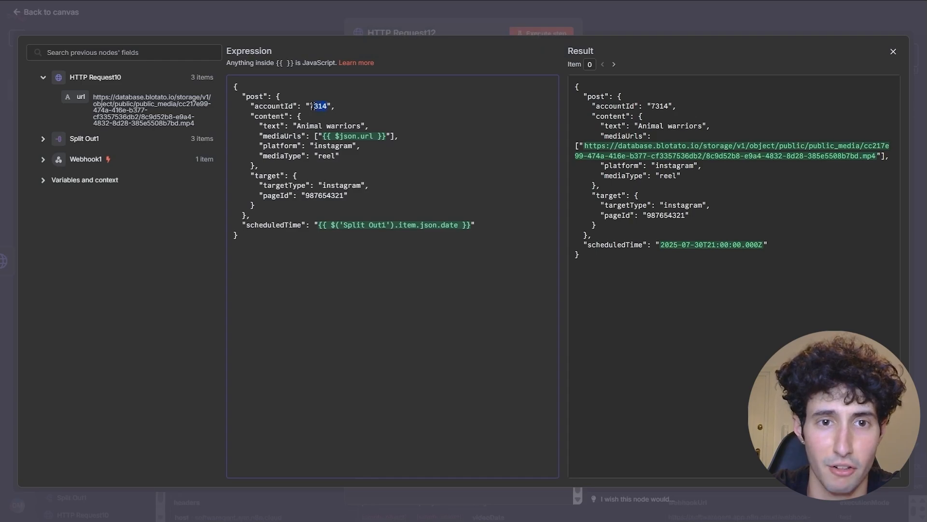
{"action": "key", "text": "BackSpace"}
{"action": "key", "text": "ctrl+v"}
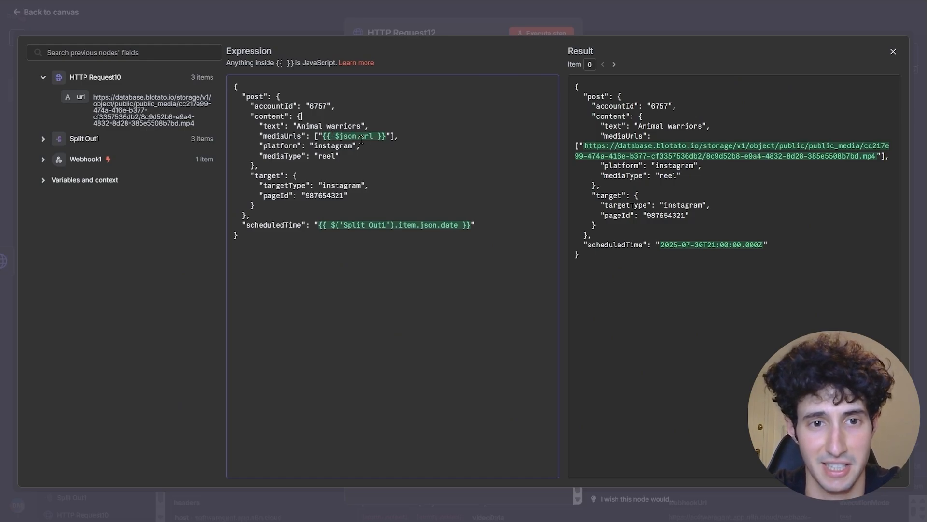
{"action": "left_click_drag", "start_coordinate": [340, 155], "coordinate": [260, 157]}
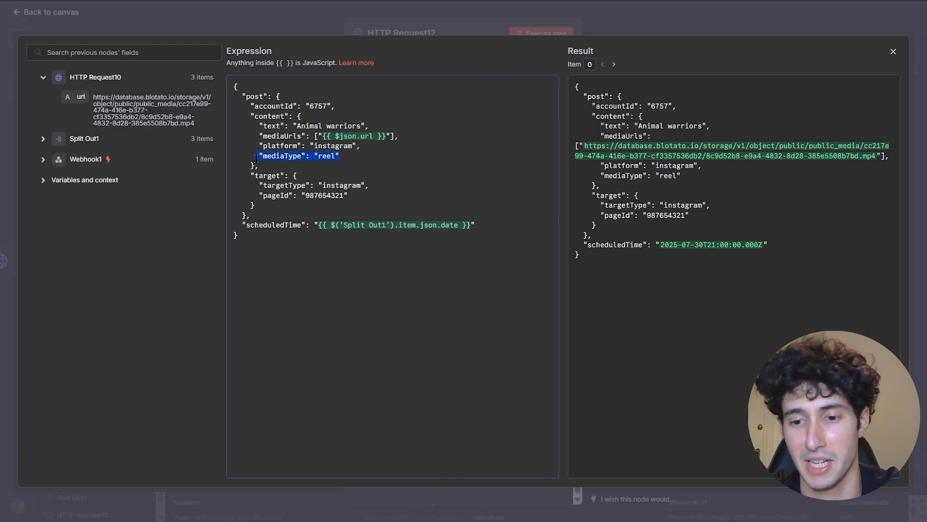
{"action": "key", "text": "BackSpace"}
{"action": "key", "text": "BackSpace"}
{"action": "key", "text": "BackSpace"}
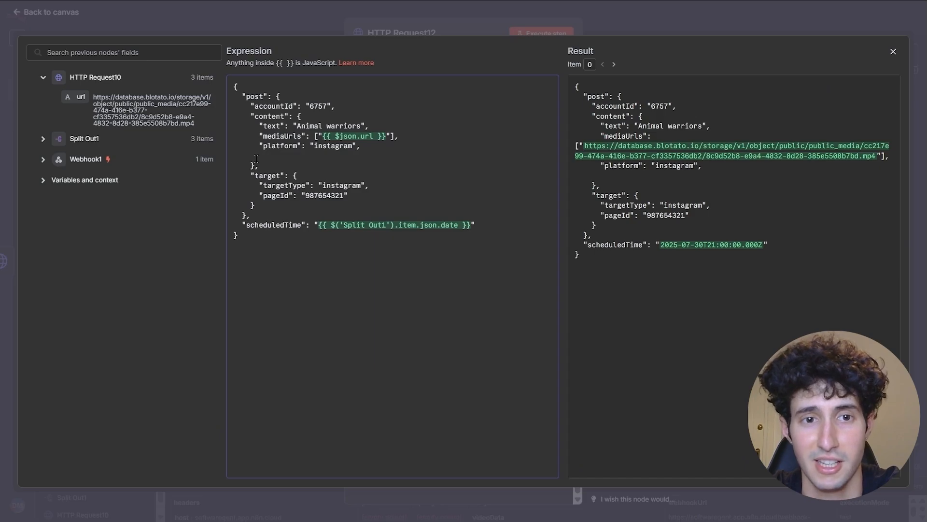
{"action": "key", "text": "BackSpace"}
{"action": "key", "text": "BackSpace"}
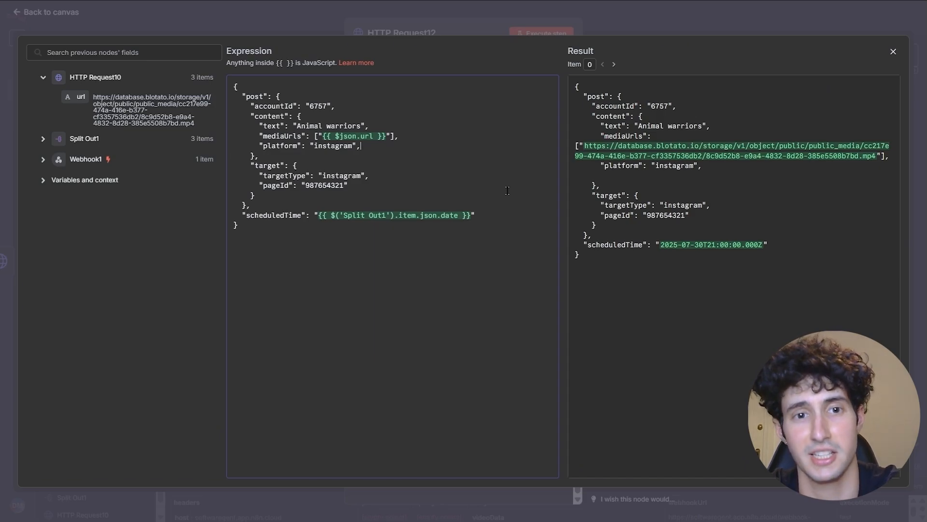
- Change both targetType and platform from instagram to youtube
{"action": "left_click_drag", "start_coordinate": [323, 175], "coordinate": [363, 176]}
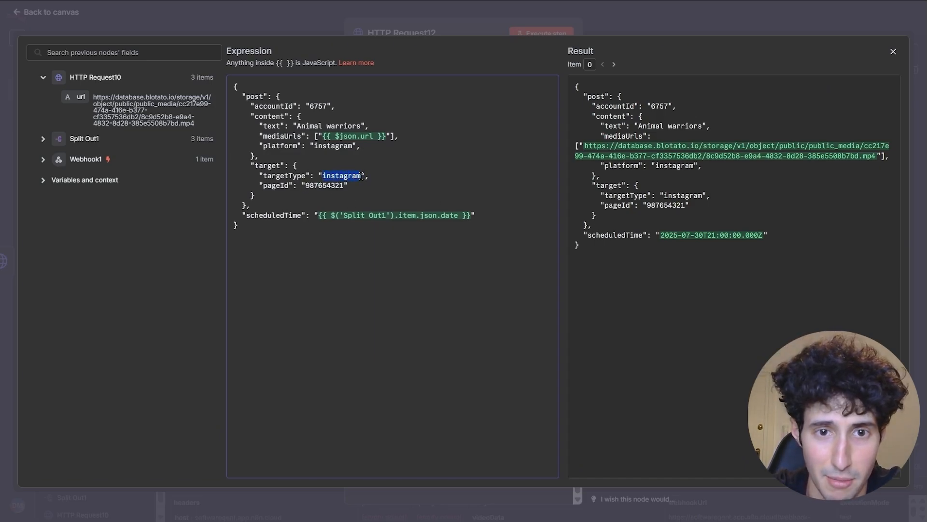
{"action": "type", "text": "youtube"}
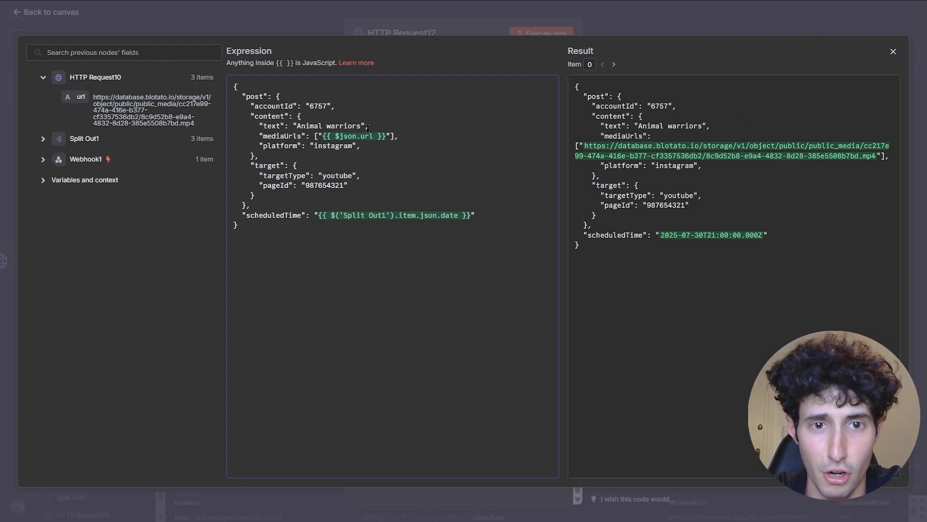
{"action": "left_click_drag", "start_coordinate": [314, 146], "coordinate": [351, 145]}
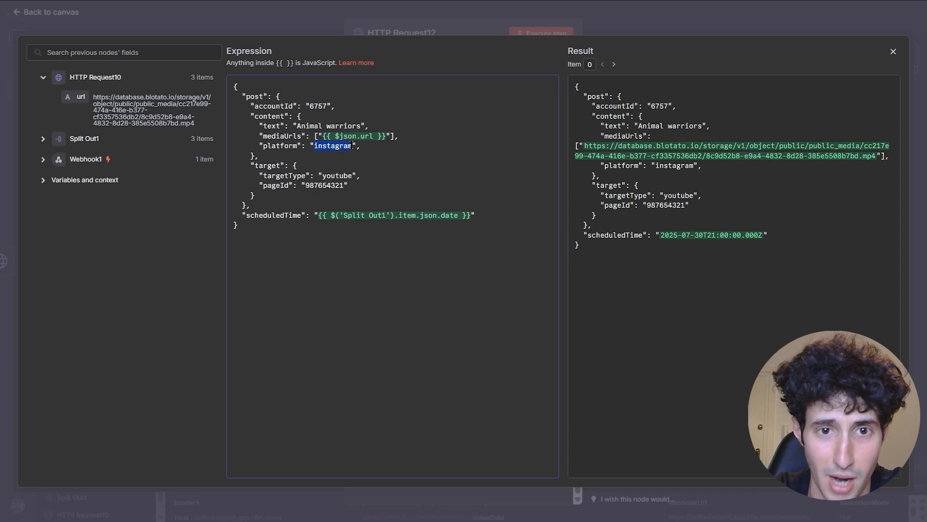
{"action": "key", "text": "BackSpace"}
{"action": "type", "text": "youtube"}
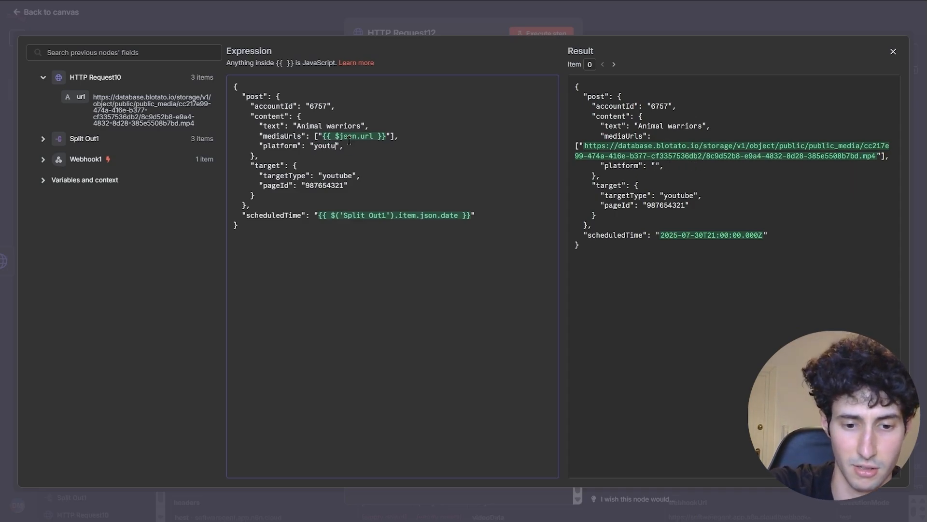
- Delete the existing scheduledTime expression so only empty quotes remain
{"action": "left_click", "coordinate": [46, 162]}
{"action": "left_click", "coordinate": [45, 159]}
{"action": "left_click", "coordinate": [45, 139]}
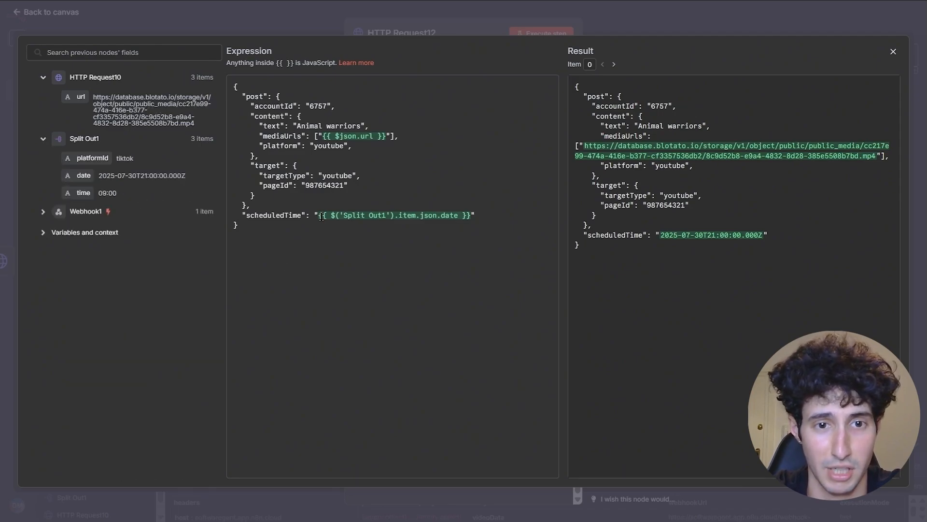
{"action": "left_click_drag", "start_coordinate": [317, 215], "coordinate": [467, 213]}
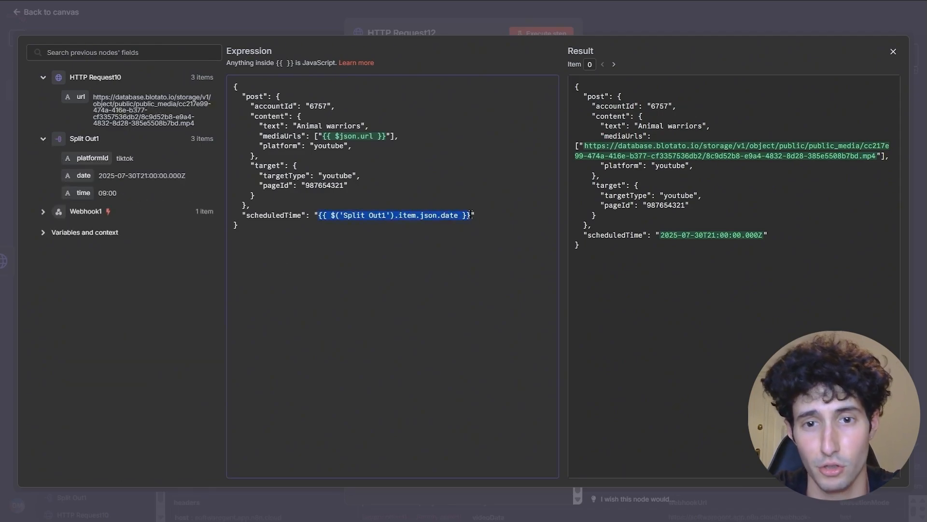
{"action": "key", "text": "BackSpace"}
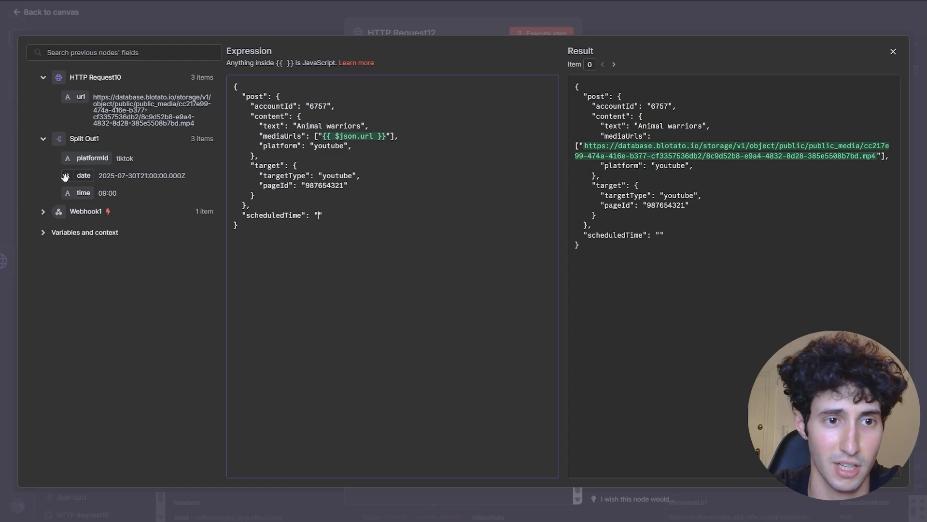
- Map the Webhook1 schedule date field into the scheduledTime value
{"action": "left_click", "coordinate": [82, 211]}
{"action": "scroll", "coordinate": [128, 270], "scroll_direction": "down", "scroll_amount": 10}
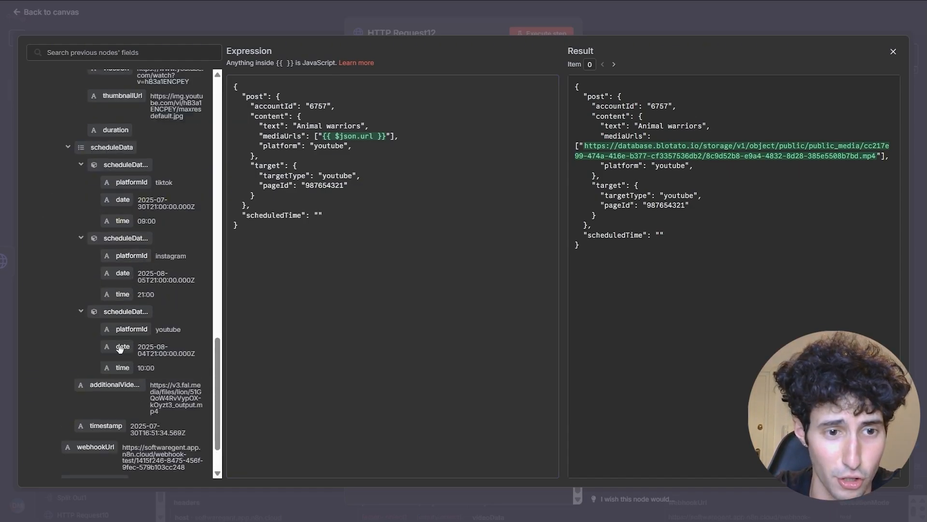
{"action": "left_click_drag", "start_coordinate": [120, 348], "coordinate": [317, 216]}
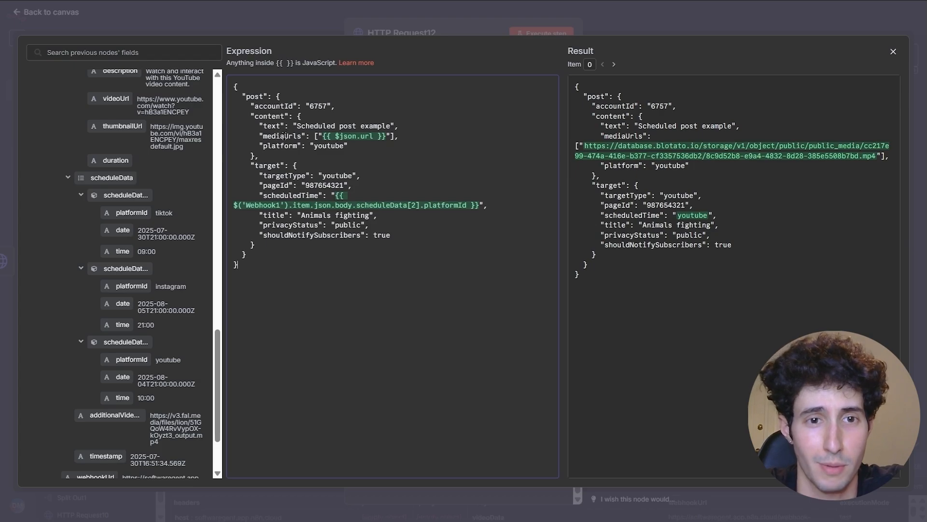
{"action": "left_click_drag", "start_coordinate": [260, 147], "coordinate": [349, 149]}
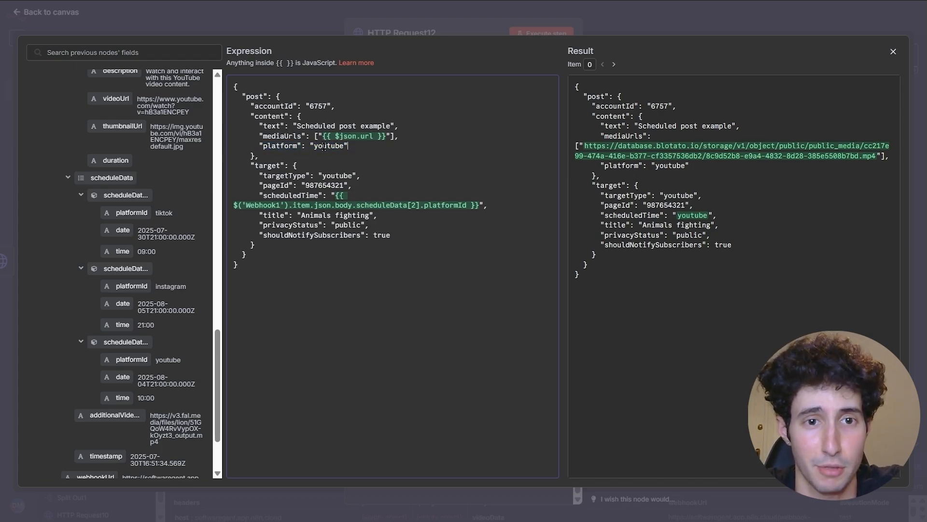
{"action": "double_click", "coordinate": [323, 175]}
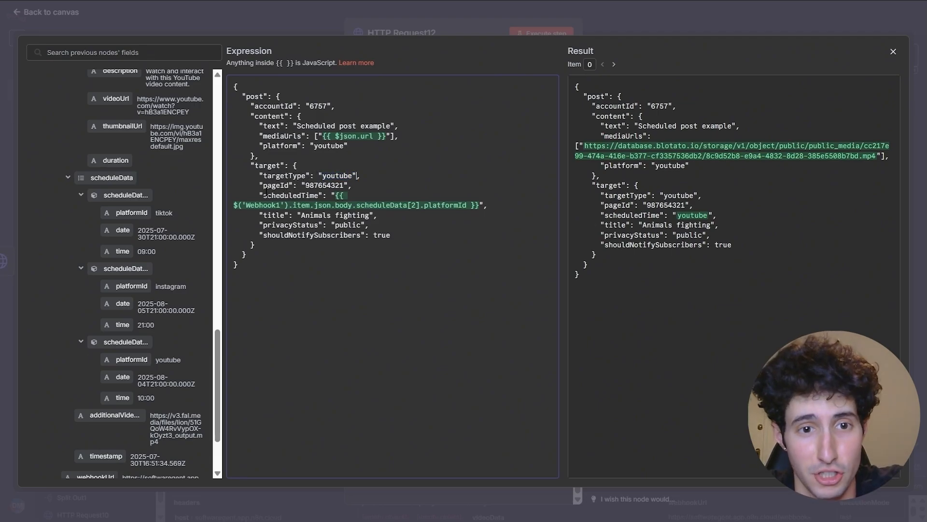
{"action": "scroll", "coordinate": [143, 377], "scroll_direction": "down", "scroll_amount": 2}
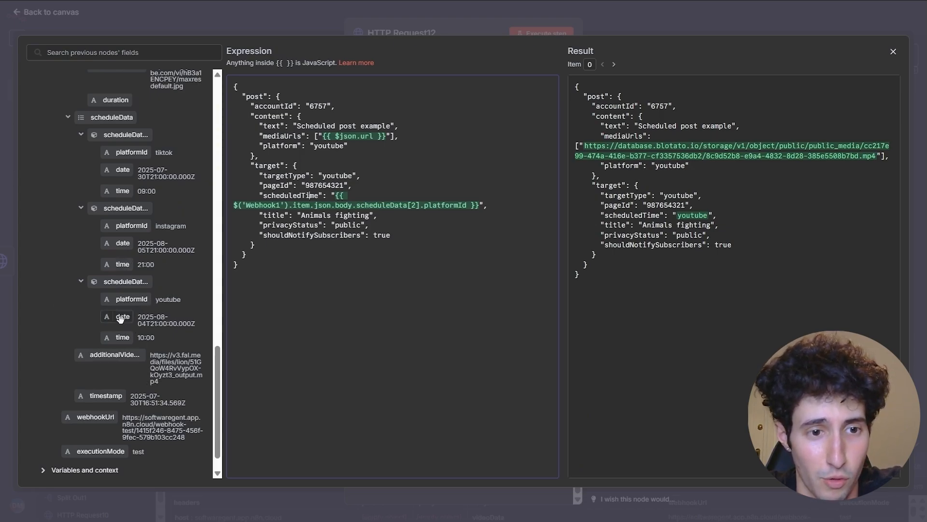
{"action": "mouse_move", "coordinate": [122, 317]}
{"action": "left_mouse_down"}
{"action": "mouse_move", "coordinate": [323, 230]}
{"action": "mouse_move", "coordinate": [328, 209]}
{"action": "mouse_move", "coordinate": [165, 321]}
{"action": "mouse_move", "coordinate": [109, 316]}
{"action": "mouse_move", "coordinate": [121, 319]}
{"action": "left_mouse_up"}
- Keep title 'Animals fighting', public privacy and subscriber notifications, then run HTTP Request12
{"action": "left_click_drag", "start_coordinate": [260, 216], "coordinate": [381, 216]}
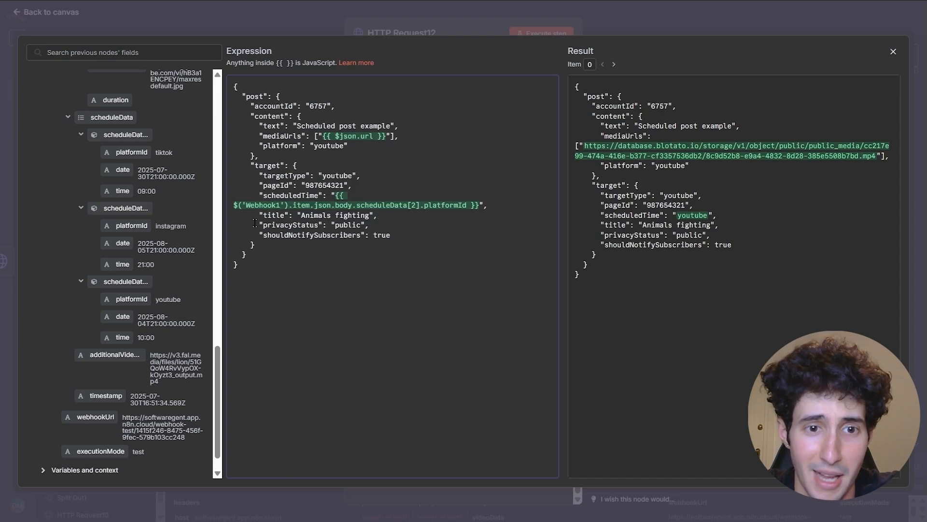
{"action": "left_click_drag", "start_coordinate": [280, 225], "coordinate": [347, 225]}
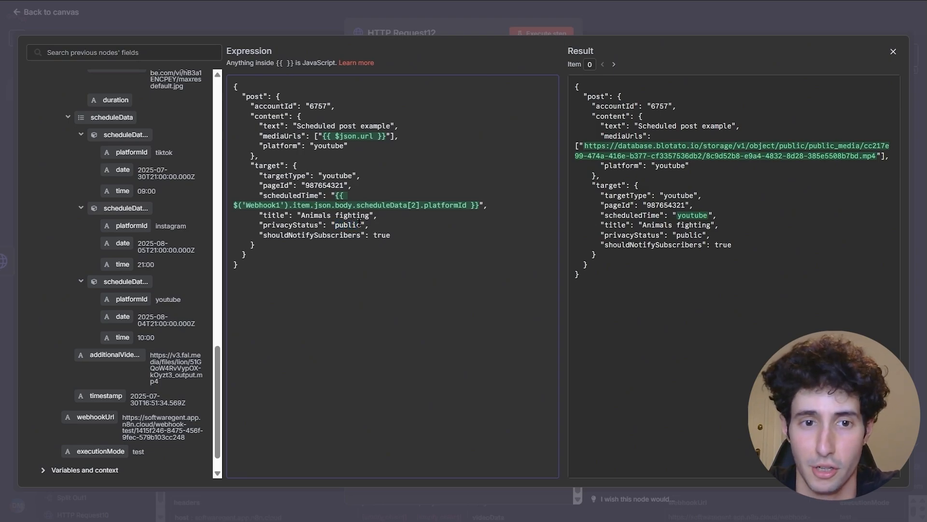
{"action": "left_click_drag", "start_coordinate": [264, 239], "coordinate": [319, 237]}
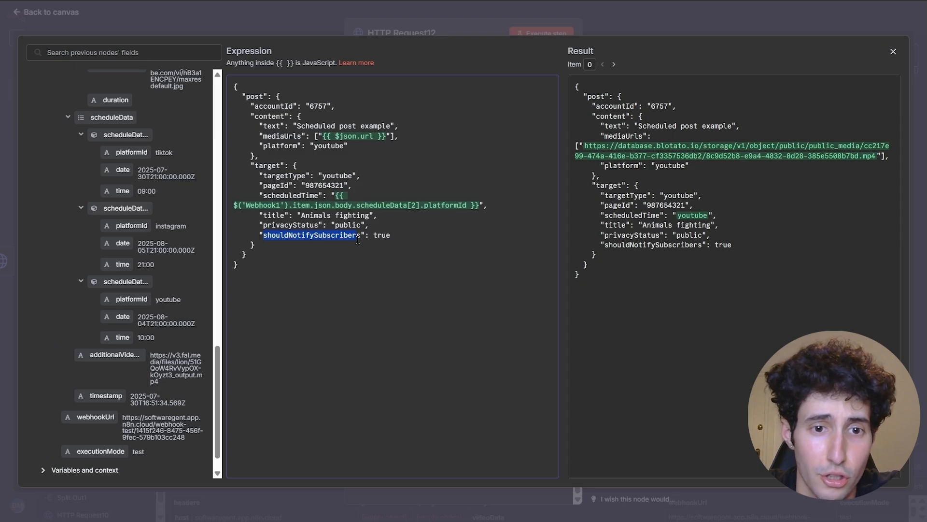
{"action": "left_click_drag", "start_coordinate": [365, 240], "coordinate": [401, 238]}
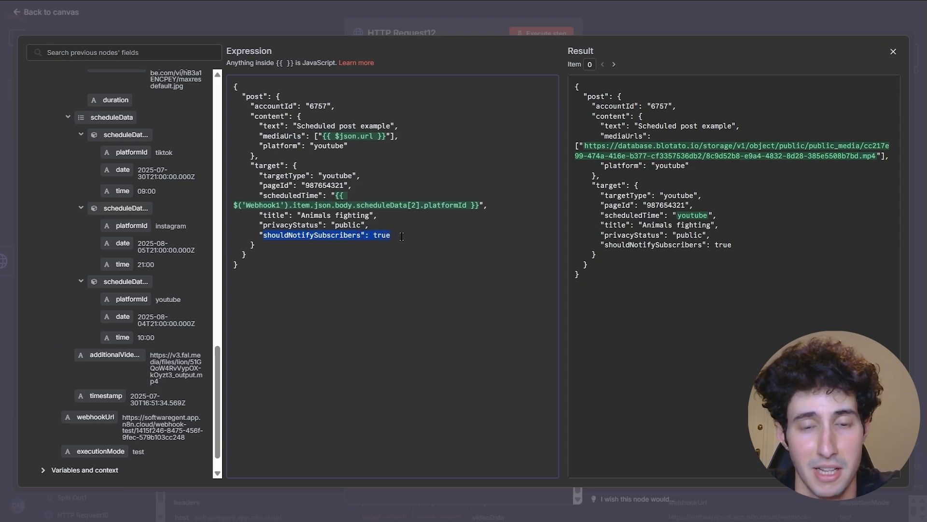
{"action": "left_click", "coordinate": [401, 237]}
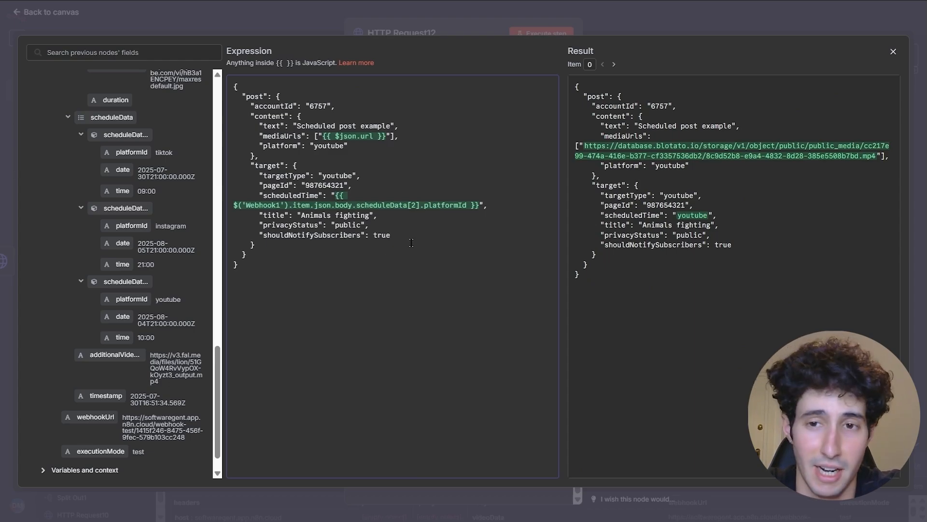
{"action": "left_click", "coordinate": [894, 53]}
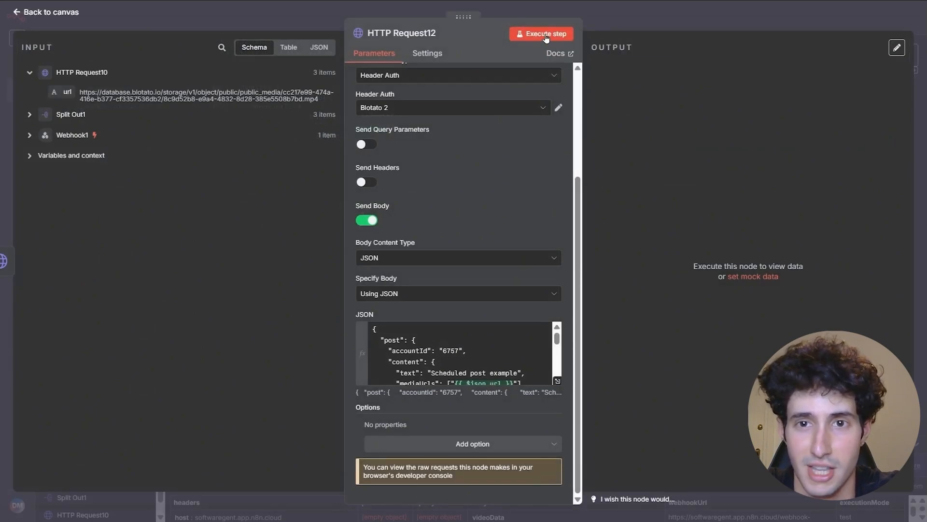
{"action": "left_click", "coordinate": [545, 35]}
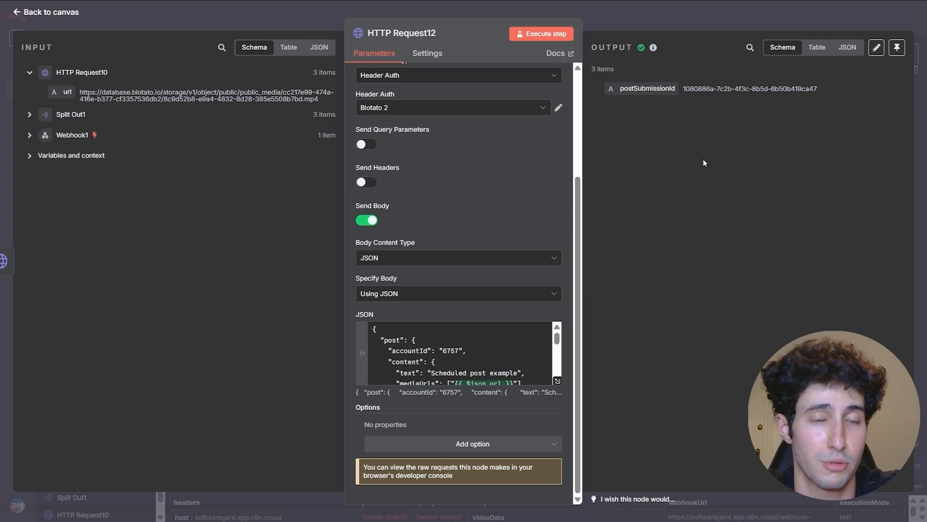
- Duplicate HTTP Request12 as HTTP Request13 and connect it after HTTP Request10
{"action": "left_click", "coordinate": [664, 24]}
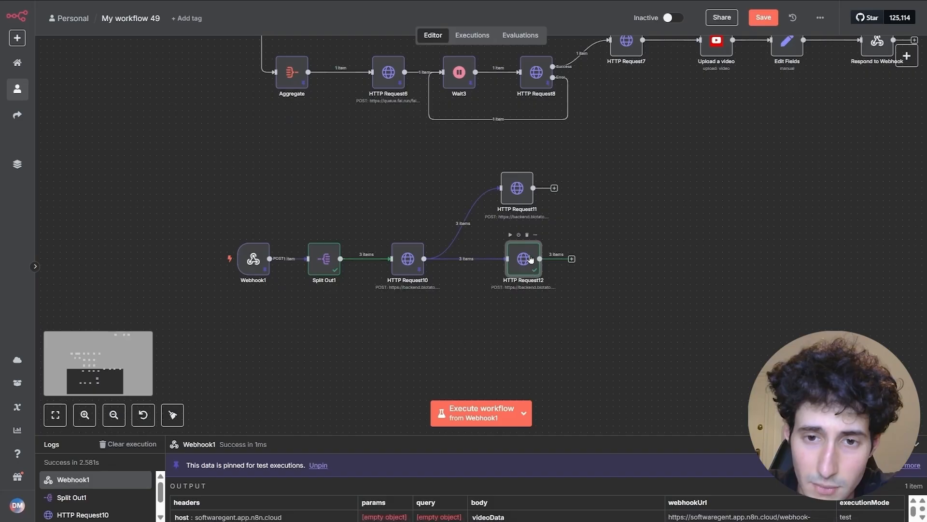
{"action": "right_click", "coordinate": [522, 265]}
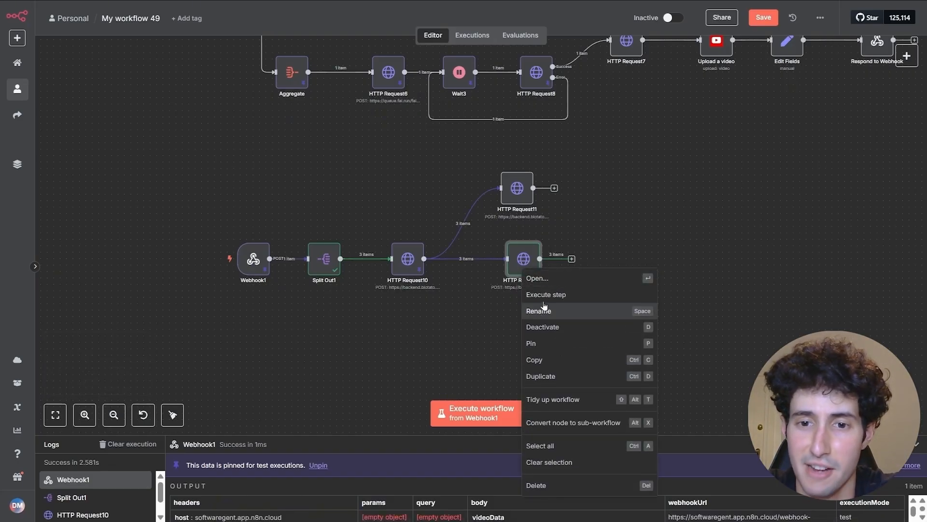
{"action": "left_click", "coordinate": [536, 360]}
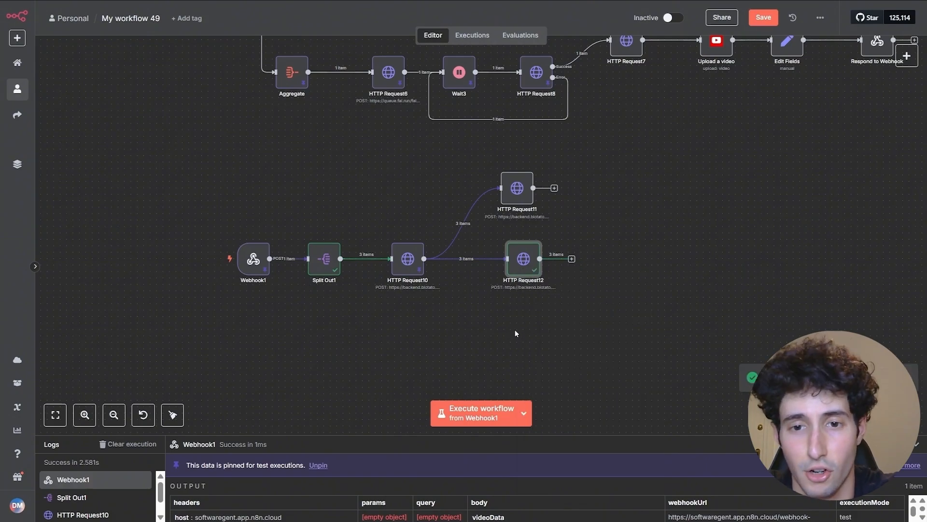
{"action": "key", "text": "ctrl+v"}
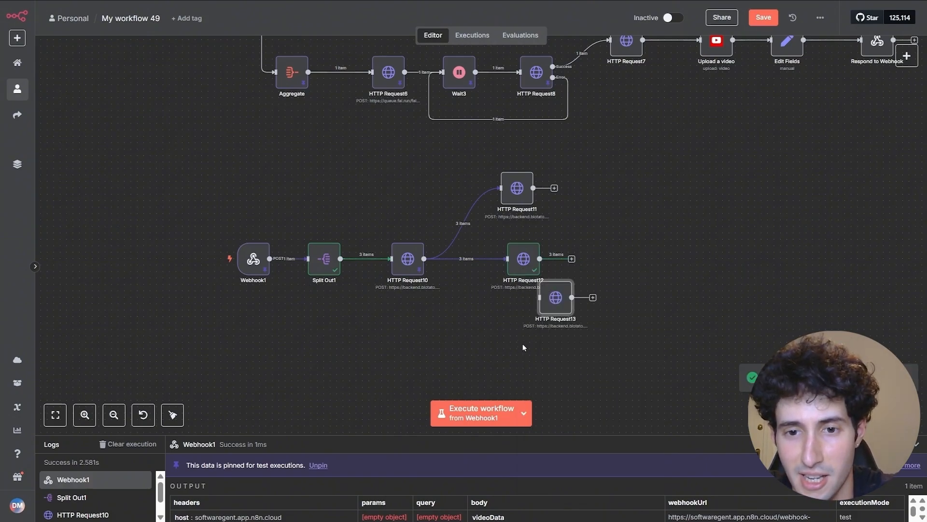
{"action": "left_click_drag", "start_coordinate": [424, 259], "coordinate": [515, 342]}
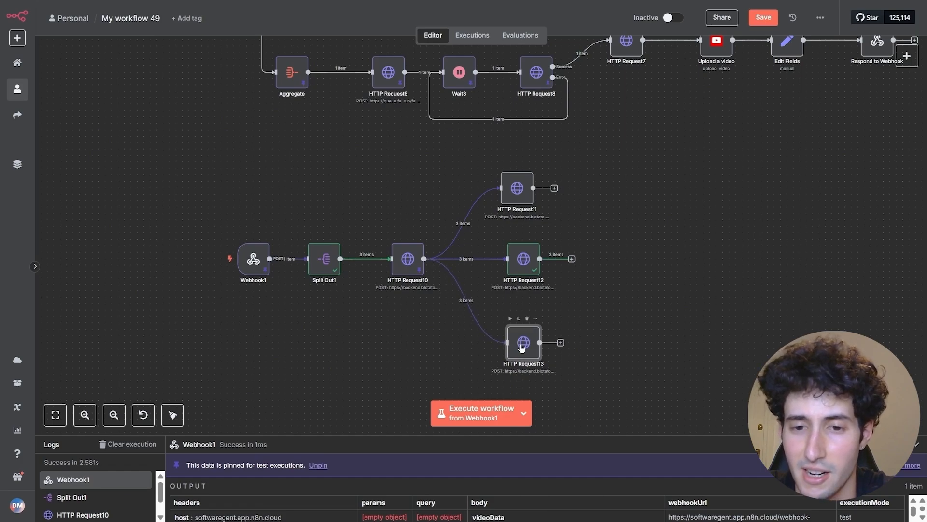
- Open HTTP Request13's JSON body in the large editor and copy the TikTok account ID
{"action": "double_click", "coordinate": [522, 347]}
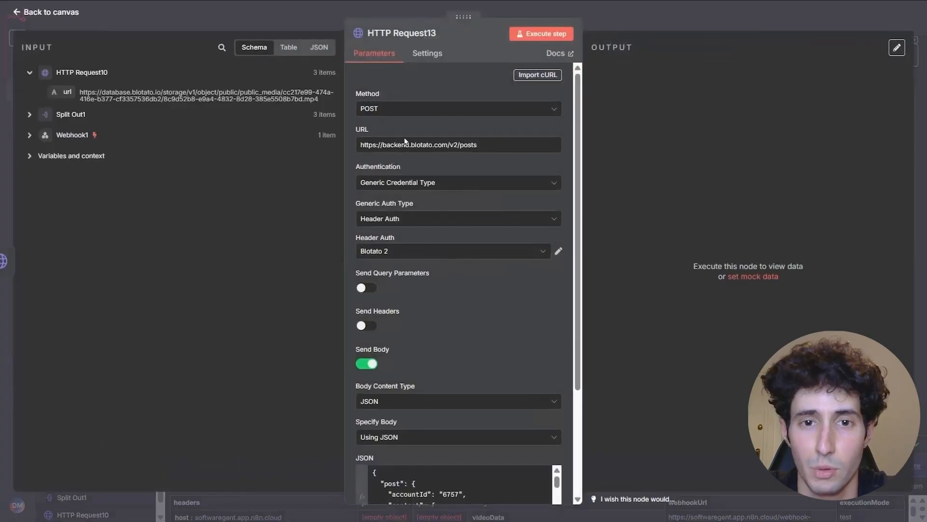
{"action": "scroll", "coordinate": [421, 386], "scroll_direction": "down", "scroll_amount": 3}
{"action": "scroll", "coordinate": [464, 372], "scroll_direction": "down", "scroll_amount": 4}
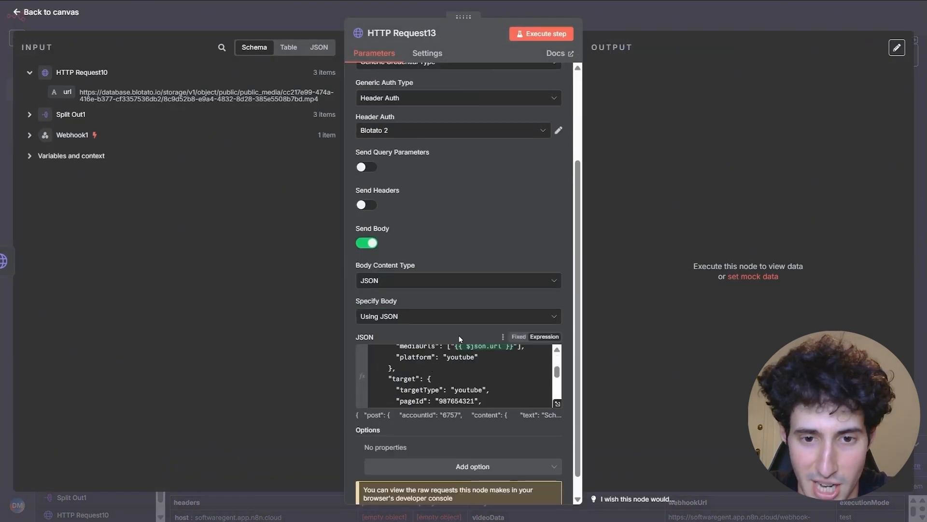
{"action": "scroll", "coordinate": [467, 372], "scroll_direction": "up", "scroll_amount": 2}
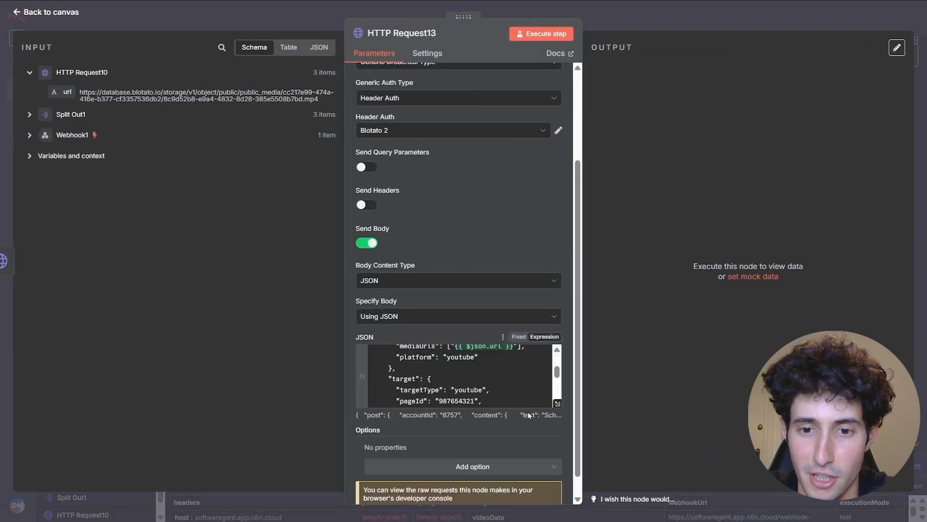
{"action": "left_click", "coordinate": [557, 403]}
{"action": "left_click_drag", "start_coordinate": [307, 106], "coordinate": [339, 105]}
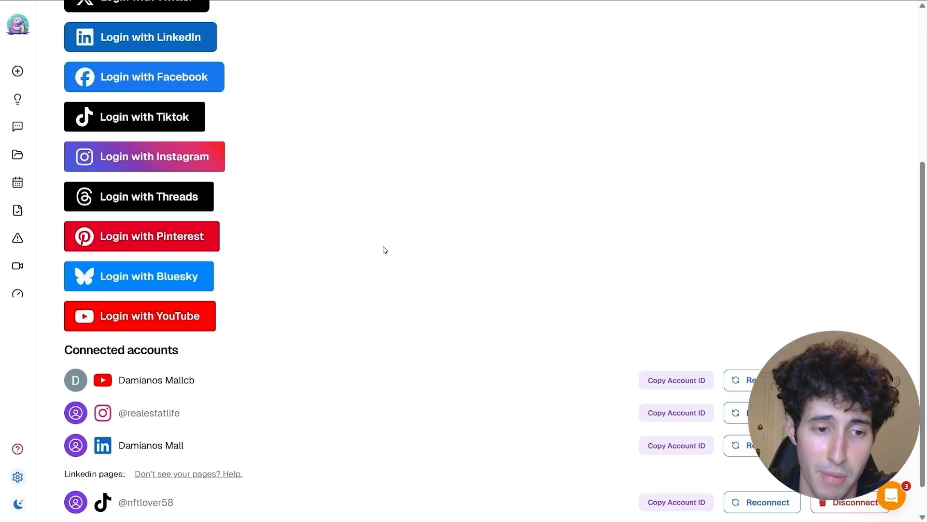
{"action": "scroll", "coordinate": [387, 330], "scroll_direction": "down", "scroll_amount": 1}
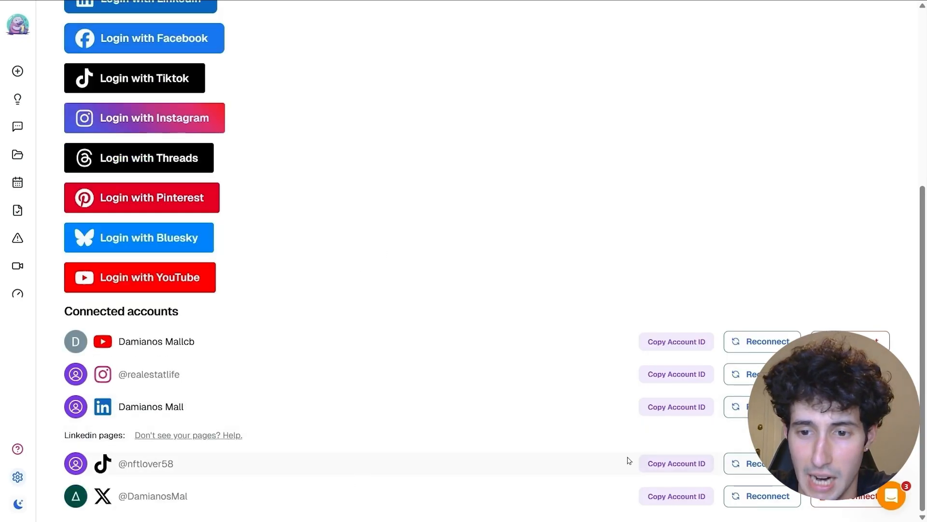
{"action": "left_click", "coordinate": [671, 464]}
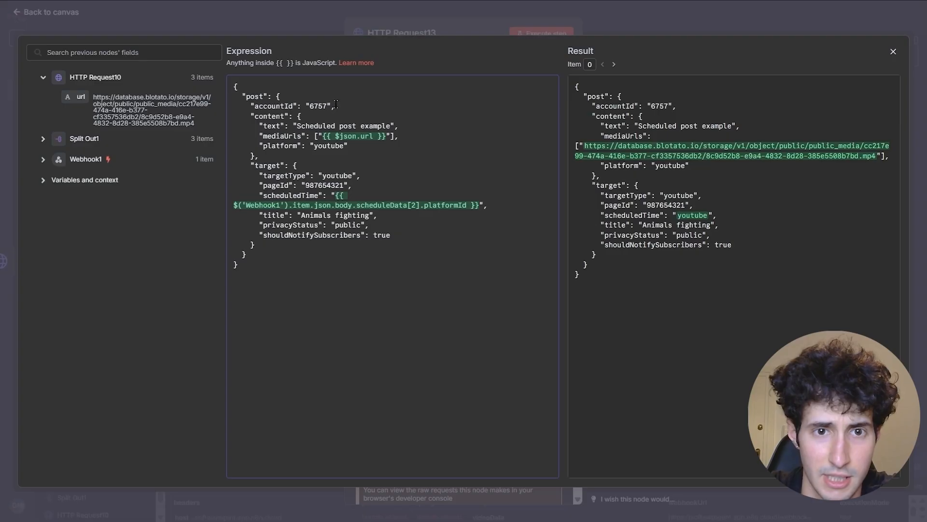
- Put the TikTok account ID in accountId and map scheduledTime to the 2025-09-15T09:30:00Z webhook date
{"action": "key", "text": "BackSpace"}
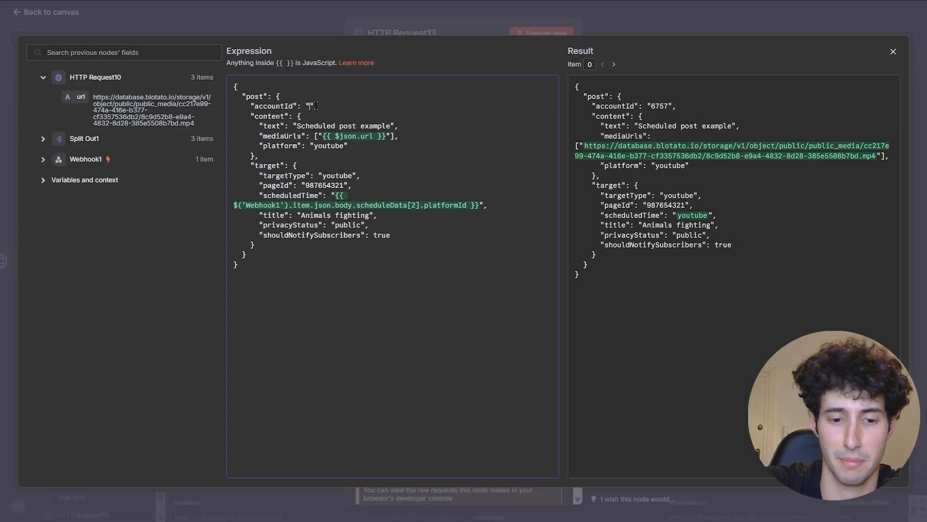
{"action": "key", "text": "ctrl+v"}
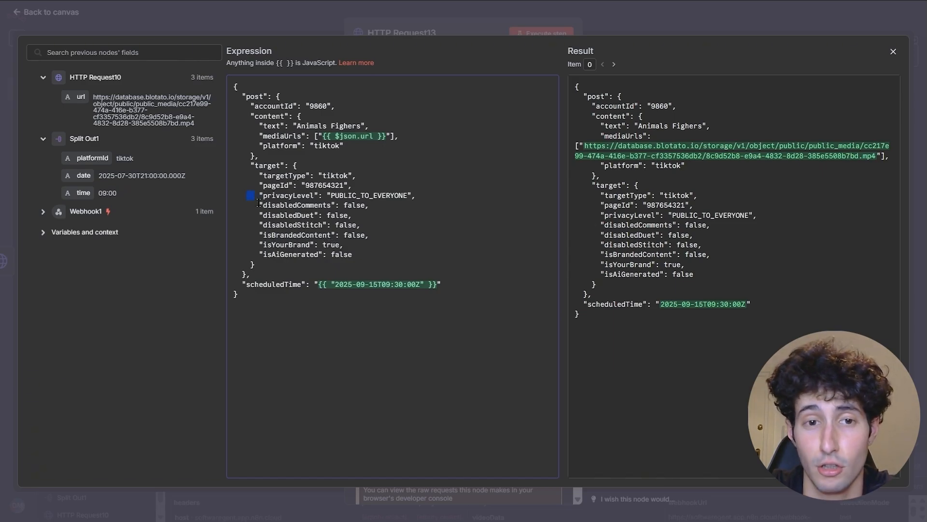
{"action": "left_click_drag", "start_coordinate": [258, 201], "coordinate": [330, 243]}
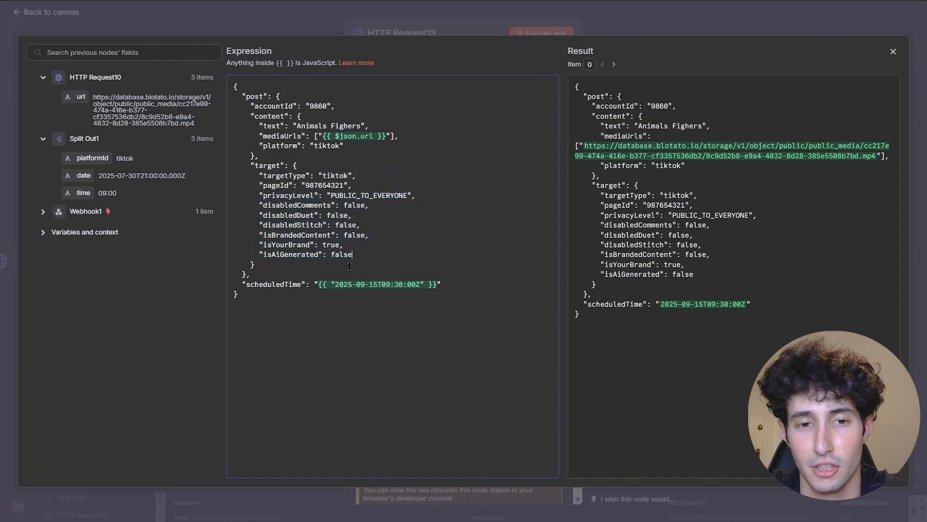
{"action": "left_click", "coordinate": [86, 212]}
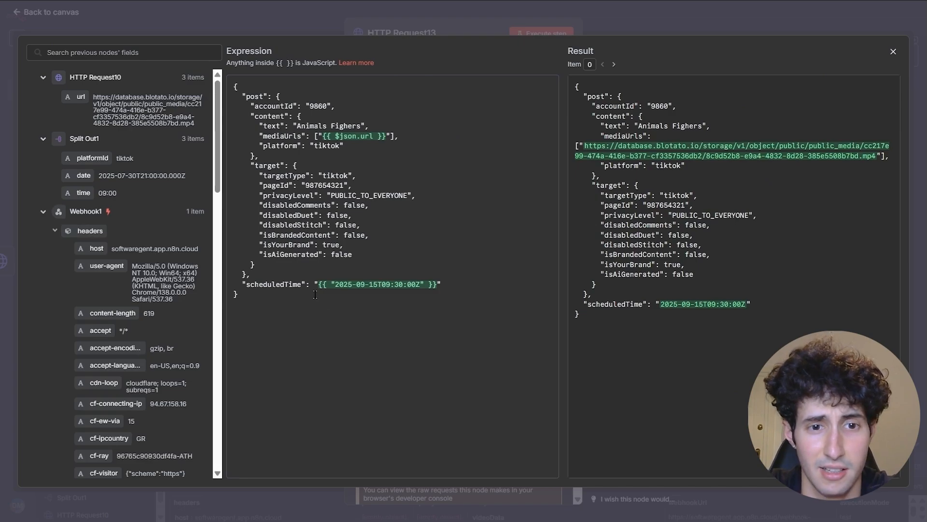
{"action": "scroll", "coordinate": [156, 312], "scroll_direction": "down", "scroll_amount": 15}
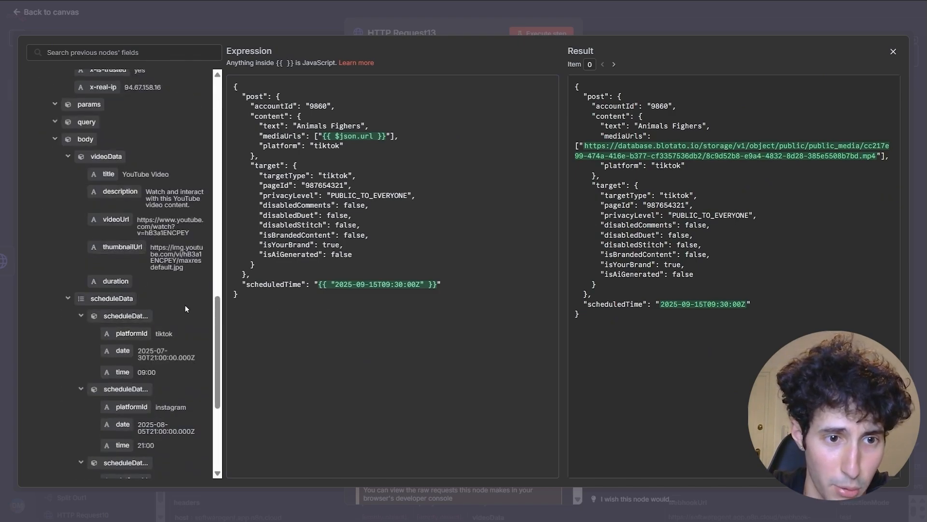
{"action": "scroll", "coordinate": [184, 323], "scroll_direction": "down", "scroll_amount": 2}
{"action": "left_click_drag", "start_coordinate": [123, 290], "coordinate": [357, 291]}
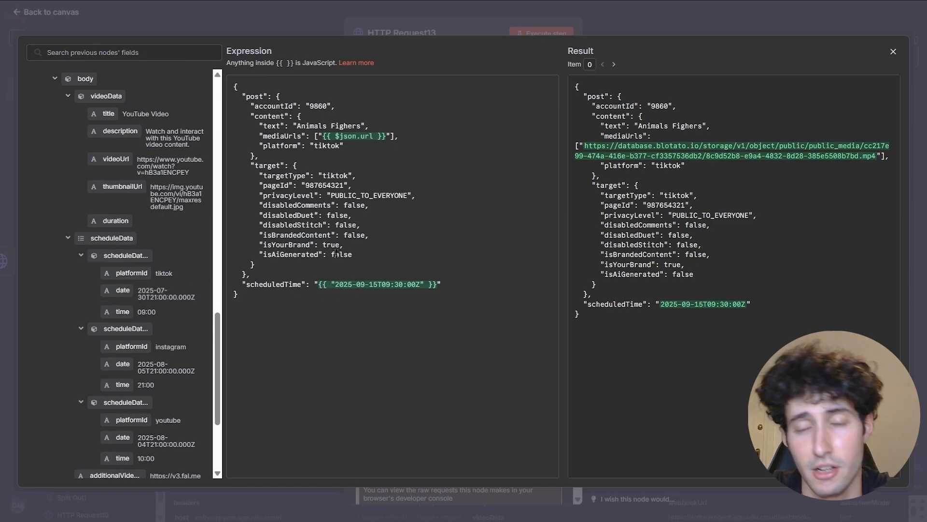
- Execute the TikTok post node HTTP Request13, check its output, and zoom out on the canvas
{"action": "left_click", "coordinate": [894, 51]}
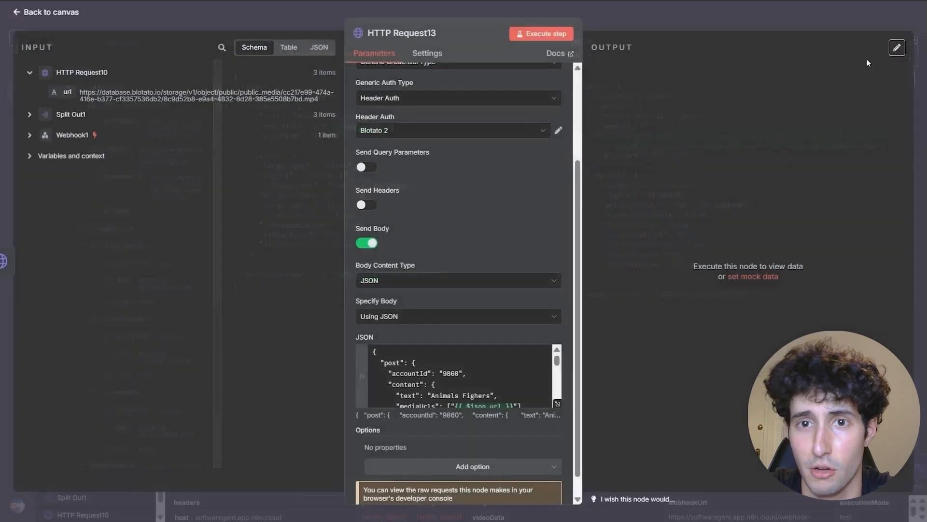
{"action": "left_click", "coordinate": [532, 38]}
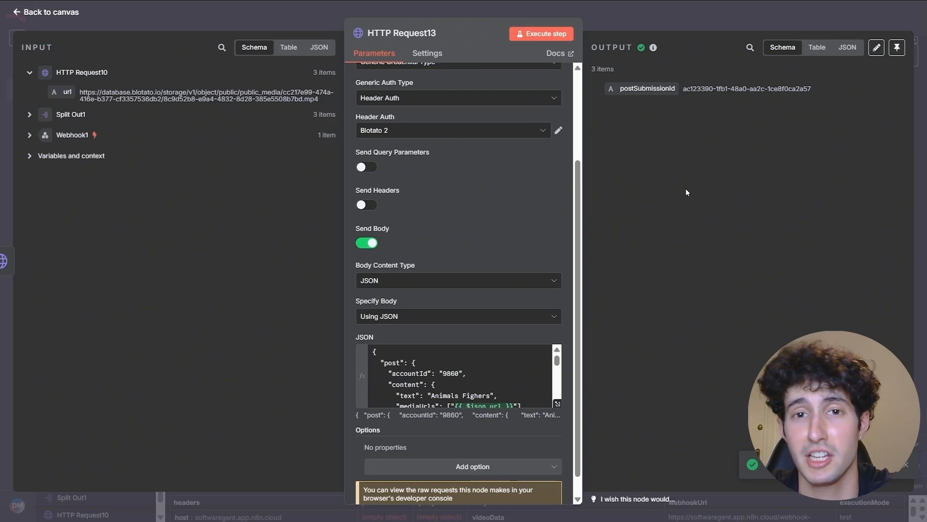
{"action": "key", "text": "Escape"}
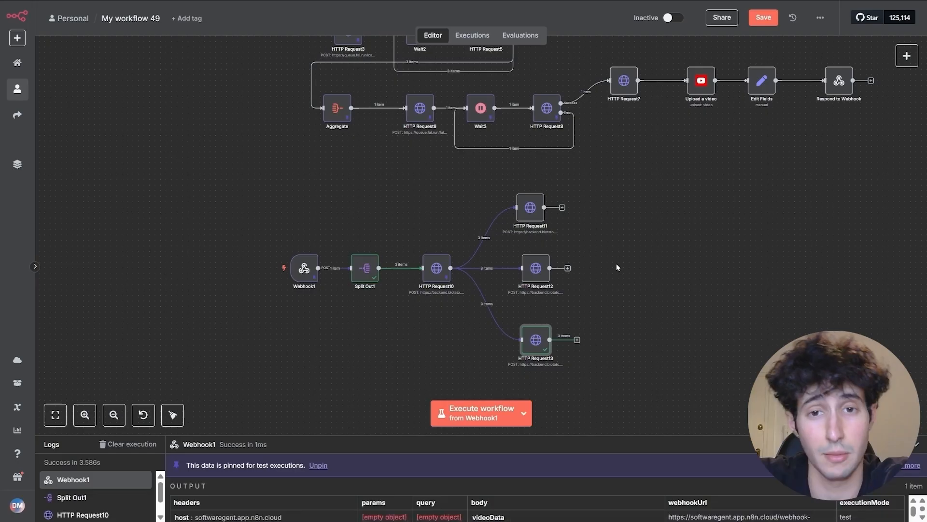
{"action": "scroll", "coordinate": [644, 251], "scroll_direction": "down", "scroll_amount": 3}
{"action": "scroll", "coordinate": [624, 290], "scroll_direction": "down", "scroll_amount": 3}
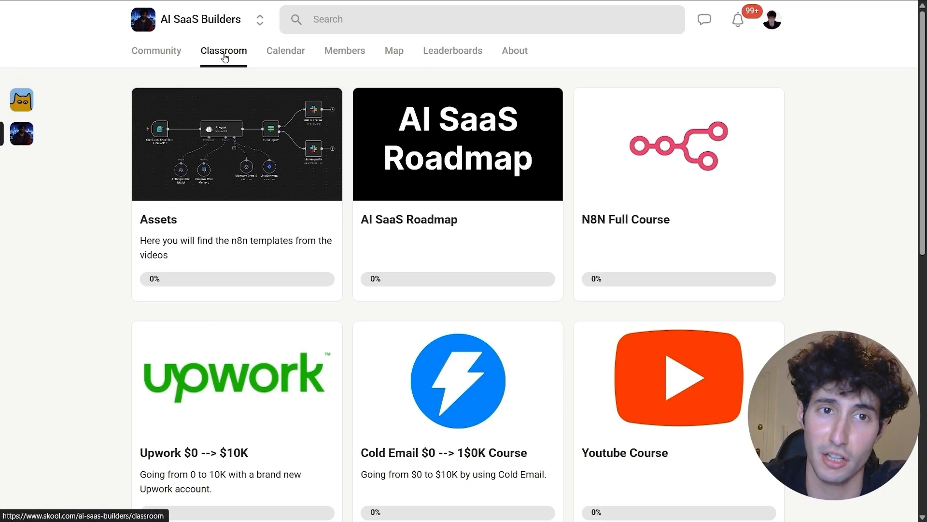
{"action": "left_click", "coordinate": [237, 172]}
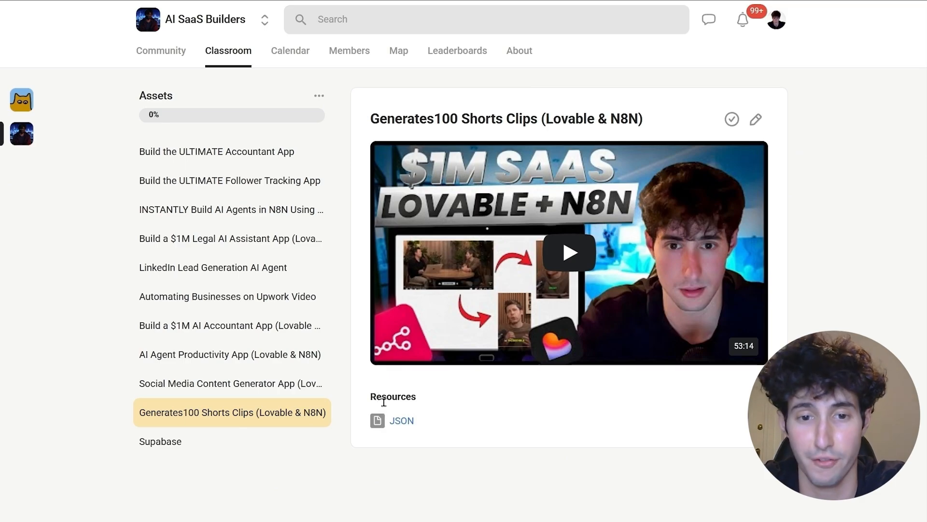
{"action": "left_click", "coordinate": [402, 421]}
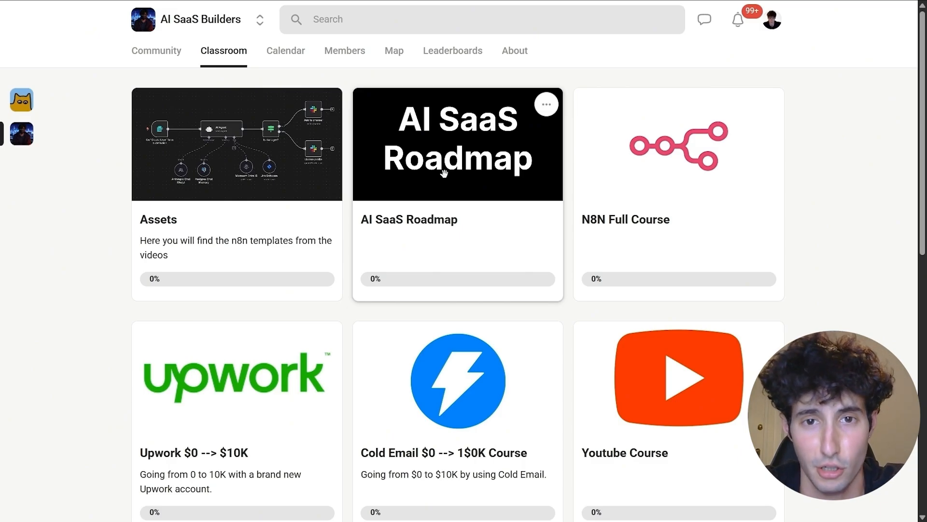
{"action": "left_click", "coordinate": [658, 177]}
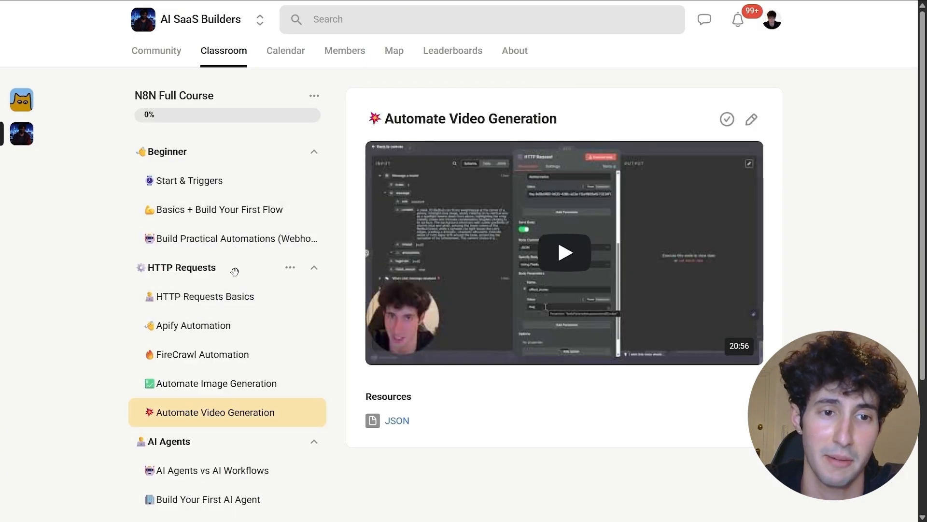
{"action": "scroll", "coordinate": [219, 290], "scroll_direction": "down", "scroll_amount": 4}
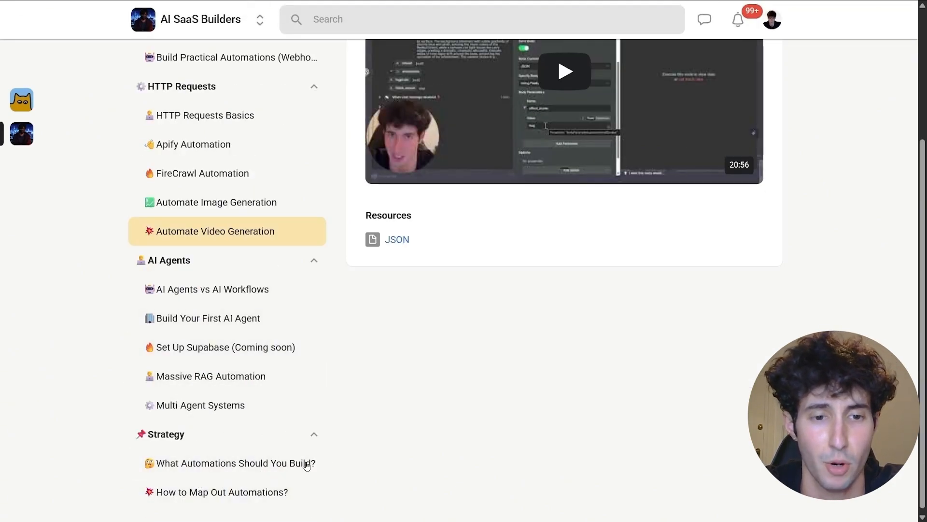
{"action": "key", "text": "alt+Left"}
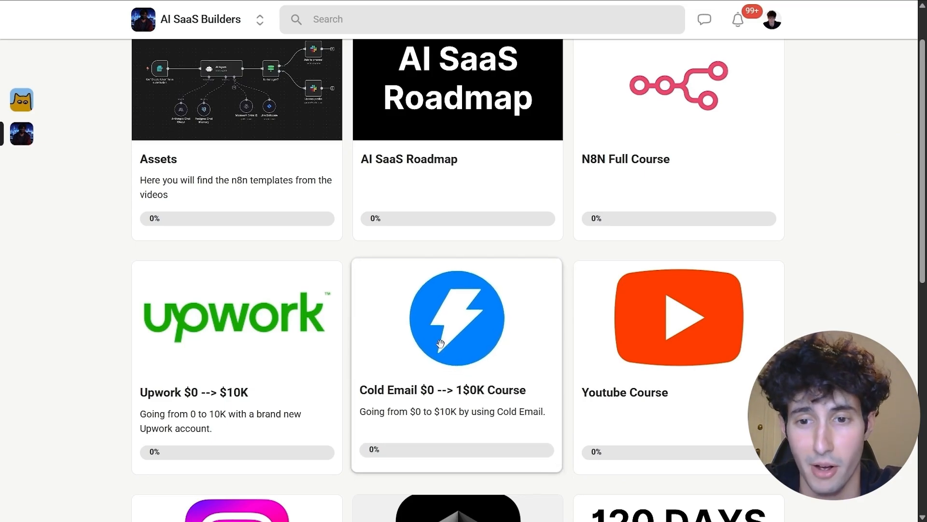
- Browse the Classroom course cards, leaving the 120 Days card in its original place
{"action": "scroll", "coordinate": [638, 300], "scroll_direction": "down", "scroll_amount": 1}
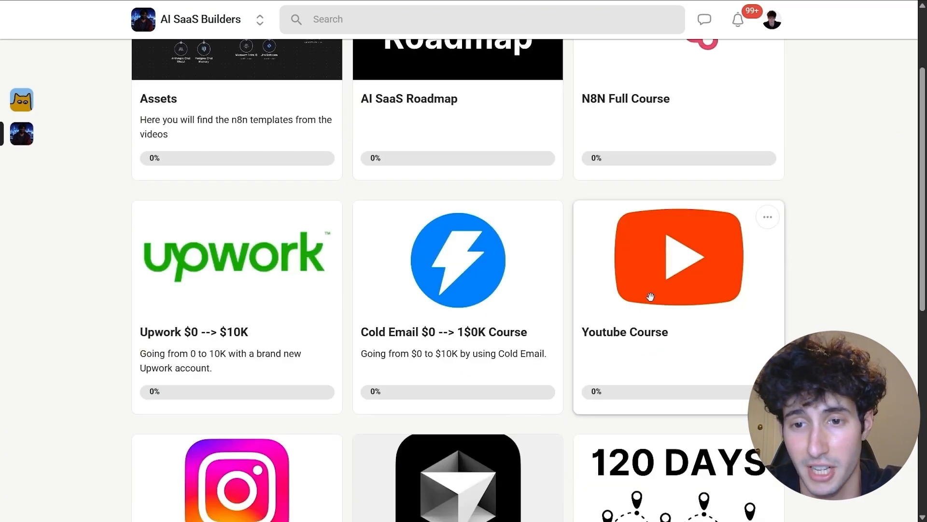
{"action": "mouse_move", "coordinate": [644, 285]}
{"action": "left_mouse_down"}
{"action": "mouse_move", "coordinate": [643, 271]}
{"action": "mouse_move", "coordinate": [636, 284]}
{"action": "left_mouse_up"}
{"action": "scroll", "coordinate": [483, 334], "scroll_direction": "down", "scroll_amount": 1}
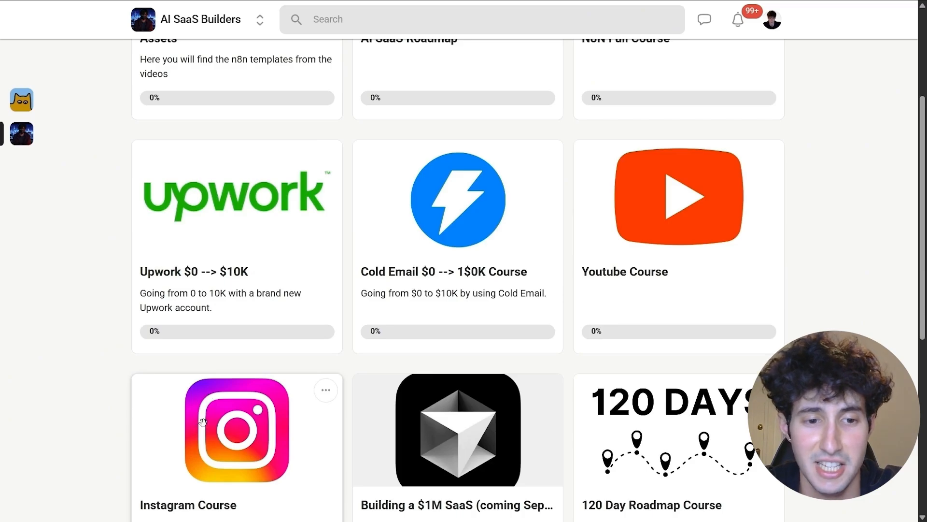
{"action": "left_click_drag", "start_coordinate": [198, 428], "coordinate": [312, 367]}
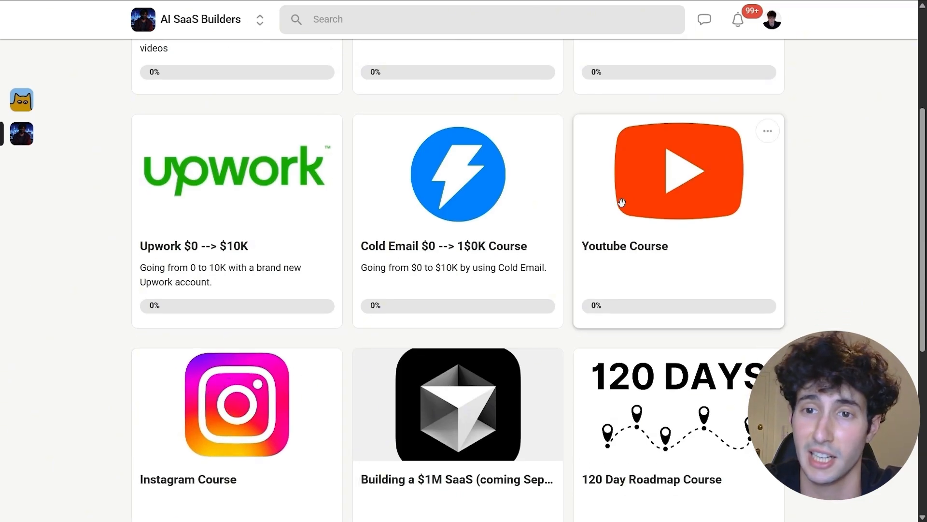
{"action": "scroll", "coordinate": [634, 226], "scroll_direction": "up", "scroll_amount": 1}
{"action": "scroll", "coordinate": [232, 425], "scroll_direction": "down", "scroll_amount": 1}
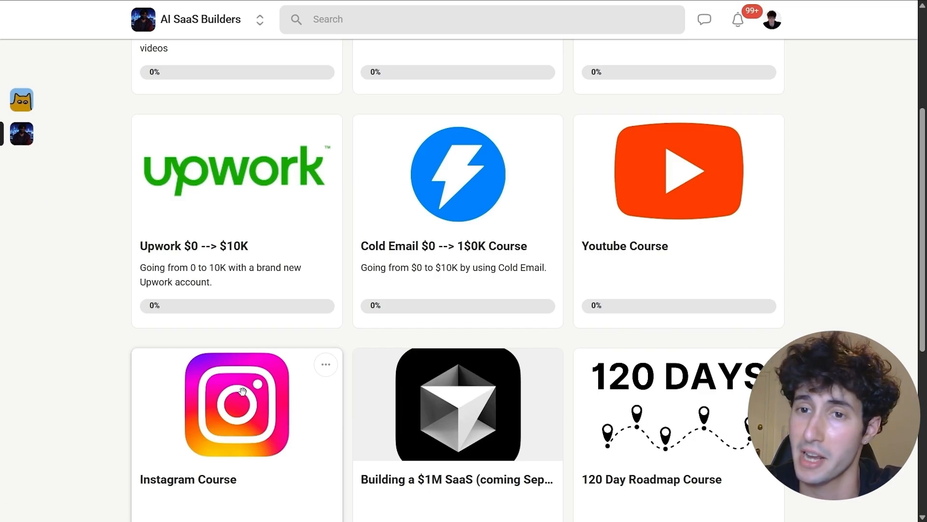
{"action": "scroll", "coordinate": [258, 388], "scroll_direction": "up", "scroll_amount": 1}
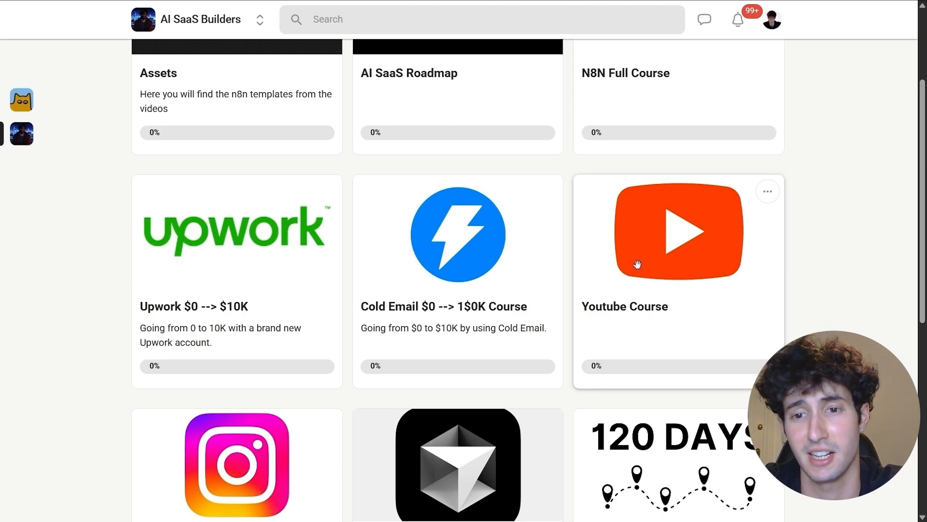
{"action": "scroll", "coordinate": [355, 372], "scroll_direction": "down", "scroll_amount": 1}
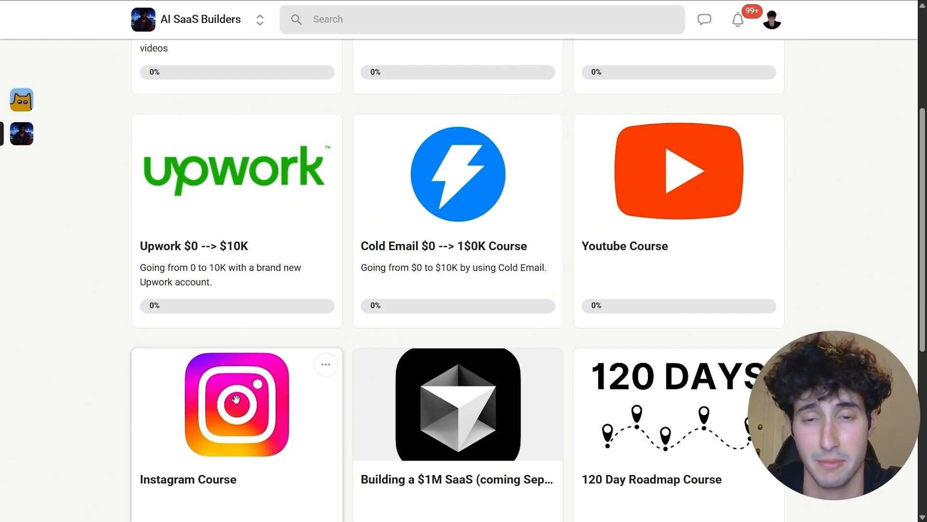
{"action": "scroll", "coordinate": [231, 404], "scroll_direction": "down", "scroll_amount": 1}
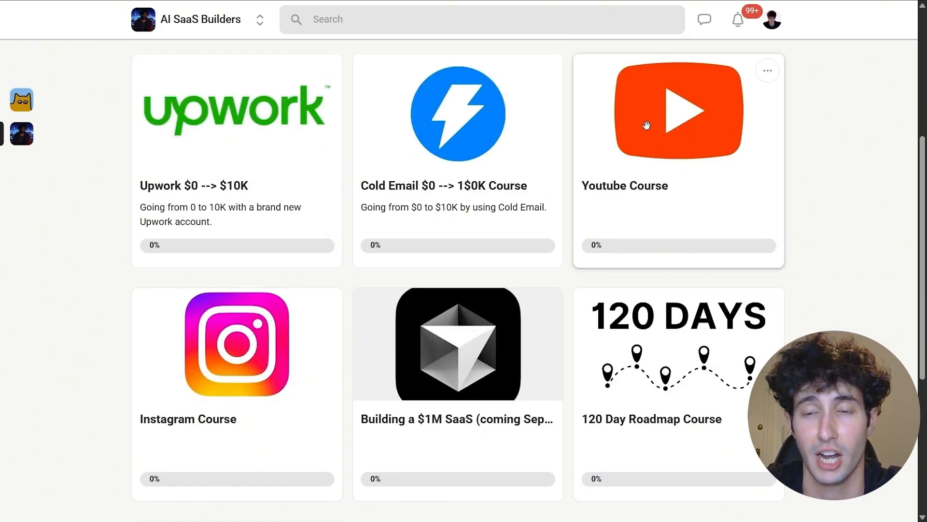
{"action": "mouse_move", "coordinate": [623, 166]}
{"action": "left_mouse_down"}
{"action": "mouse_move", "coordinate": [639, 162]}
{"action": "mouse_move", "coordinate": [620, 166]}
{"action": "mouse_move", "coordinate": [625, 157]}
{"action": "mouse_move", "coordinate": [619, 169]}
{"action": "left_mouse_up"}
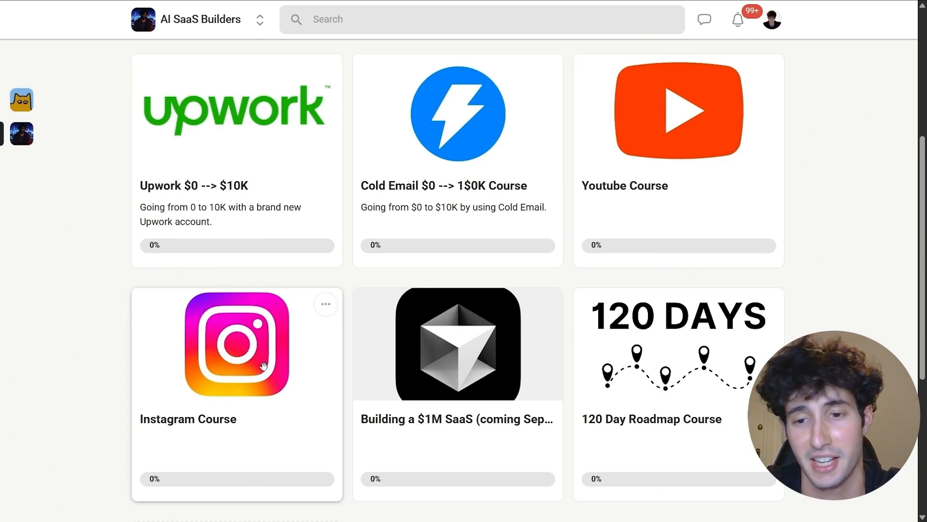
{"action": "left_click_drag", "start_coordinate": [658, 376], "coordinate": [658, 372]}
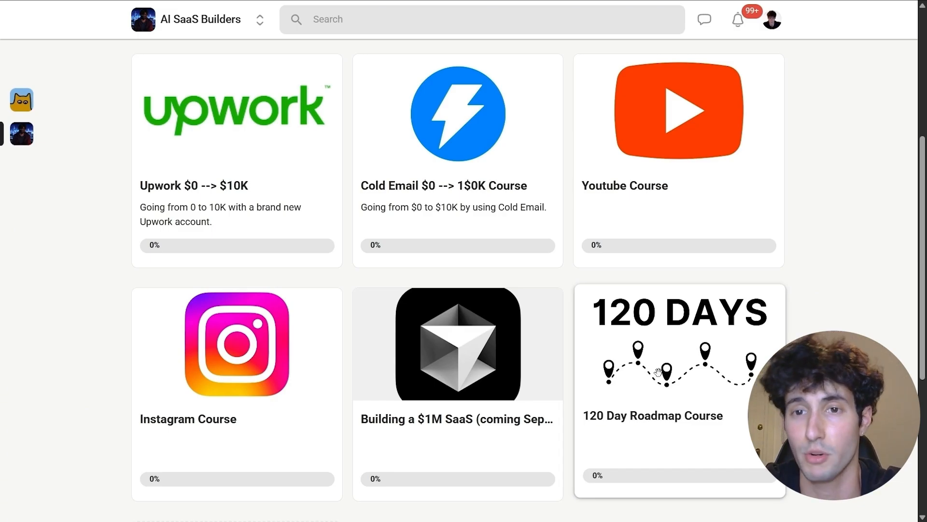
{"action": "left_click_drag", "start_coordinate": [658, 372], "coordinate": [659, 369]}
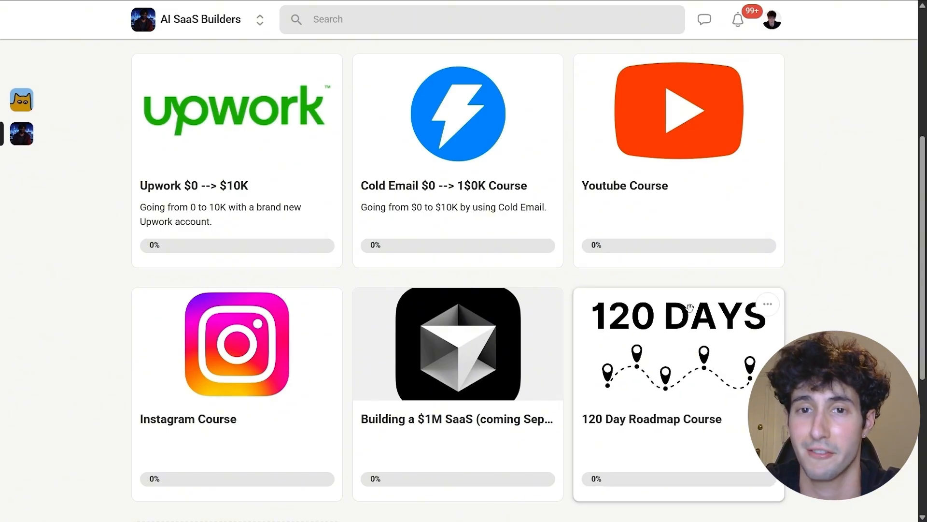
- Return to the top of the Classroom page and switch to the Community feed
{"action": "scroll", "coordinate": [141, 367], "scroll_direction": "up", "scroll_amount": 1}
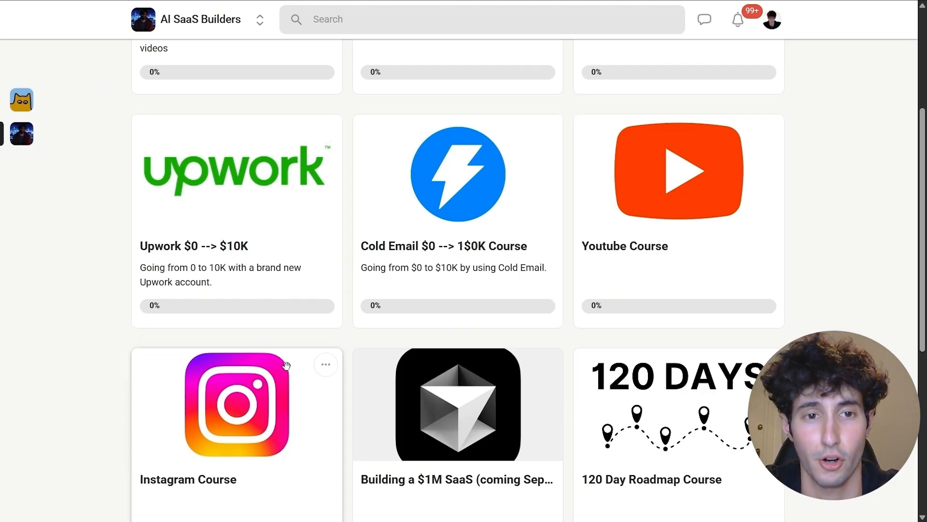
{"action": "scroll", "coordinate": [632, 457], "scroll_direction": "down", "scroll_amount": 1}
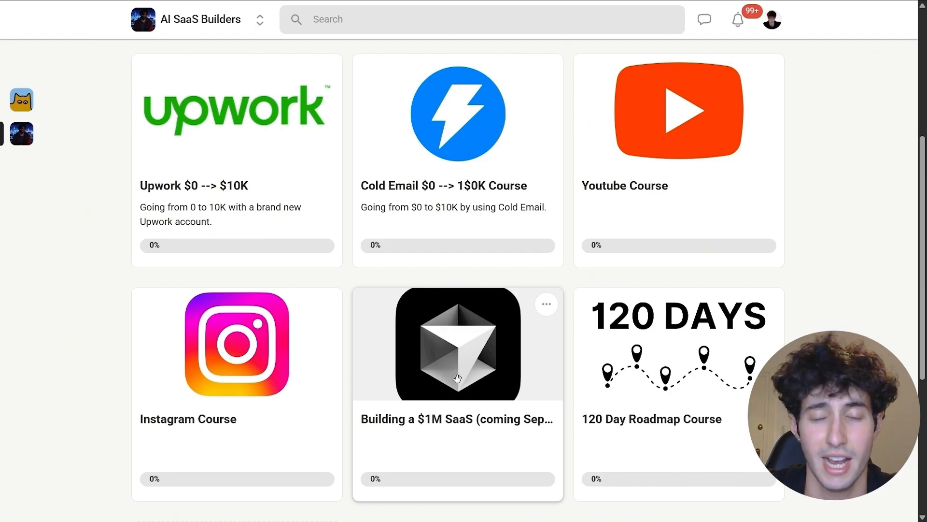
{"action": "mouse_move", "coordinate": [455, 379]}
{"action": "left_mouse_down"}
{"action": "mouse_move", "coordinate": [452, 365]}
{"action": "mouse_move", "coordinate": [456, 383]}
{"action": "mouse_move", "coordinate": [445, 367]}
{"action": "left_mouse_up"}
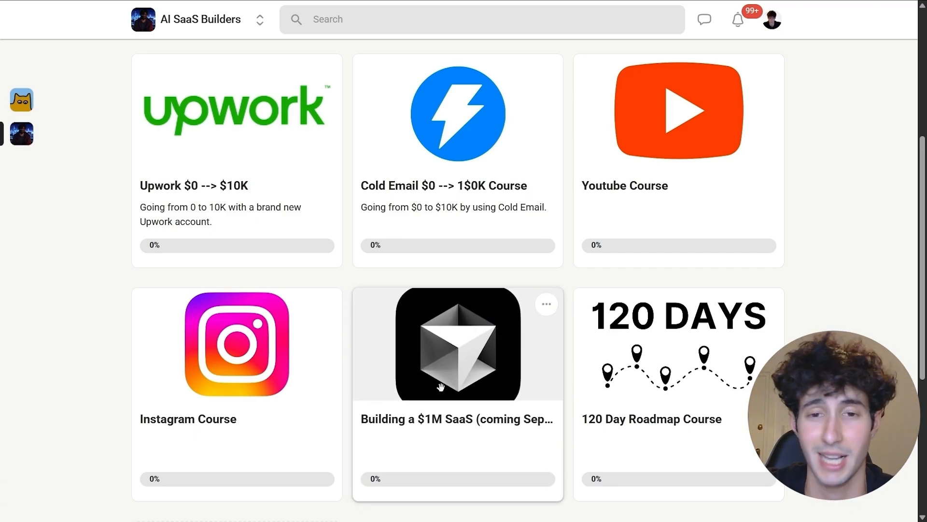
{"action": "scroll", "coordinate": [466, 400], "scroll_direction": "up", "scroll_amount": 3}
{"action": "scroll", "coordinate": [465, 400], "scroll_direction": "up", "scroll_amount": 3}
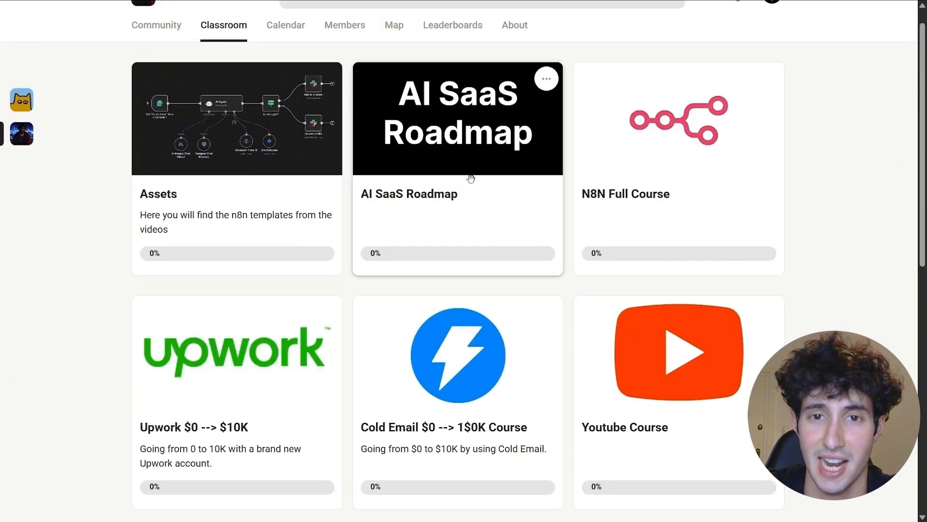
{"action": "scroll", "coordinate": [338, 96], "scroll_direction": "up", "scroll_amount": 1}
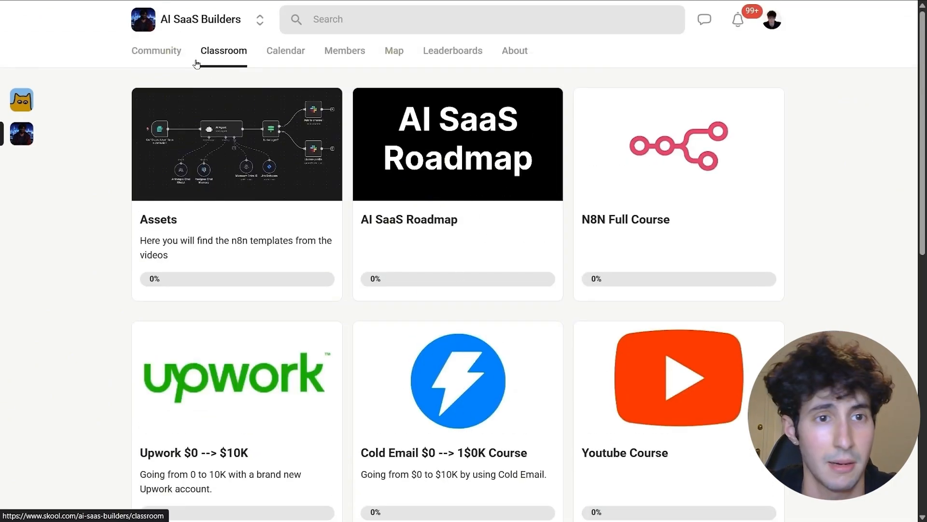
{"action": "left_click", "coordinate": [157, 52]}
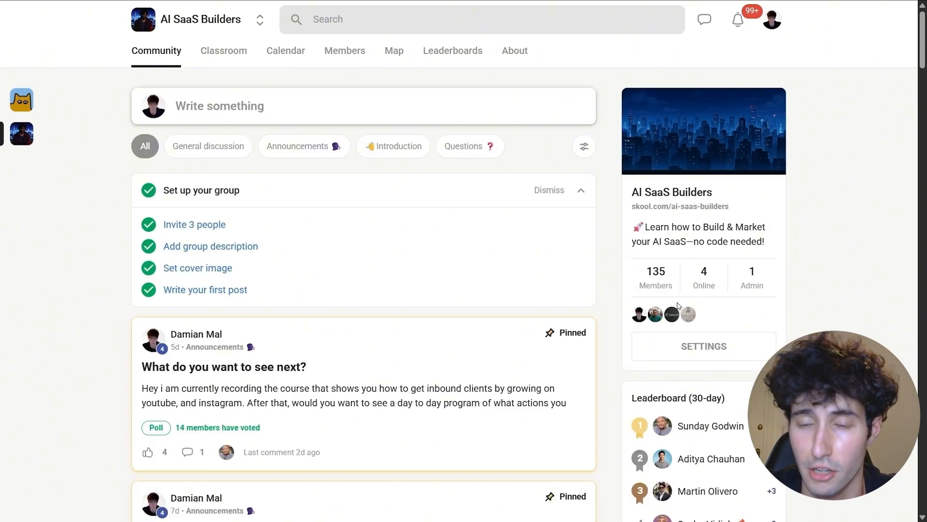